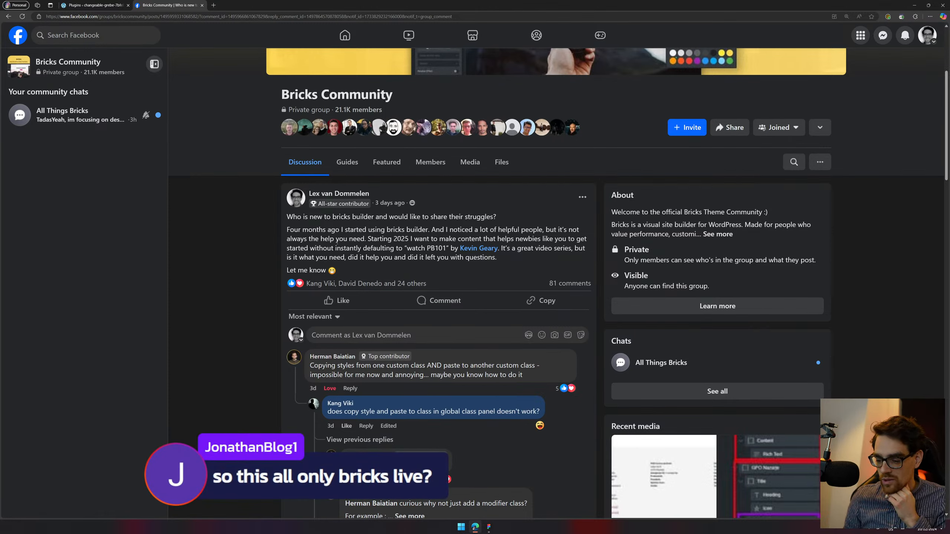
Bring up the WordPress installed plugins page, enlarge the text and highlight the name of the Advanced Themer for Bricks plugin
{"action": "left_click", "coordinate": [117, 3]}
{"action": "key", "text": "ctrl+plus"}
{"action": "key", "text": "ctrl+plus"}
{"action": "key", "text": "ctrl+plus"}
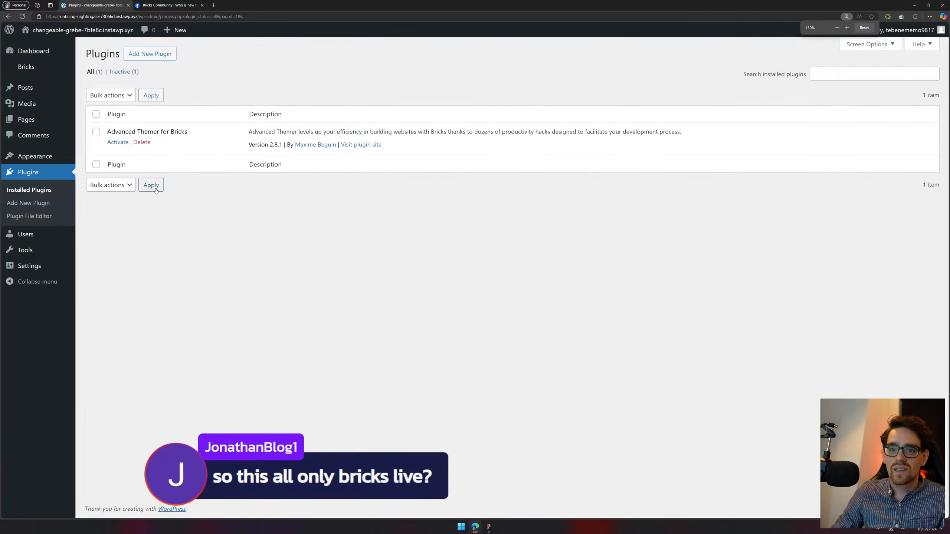
{"action": "left_click_drag", "start_coordinate": [108, 132], "coordinate": [196, 135]}
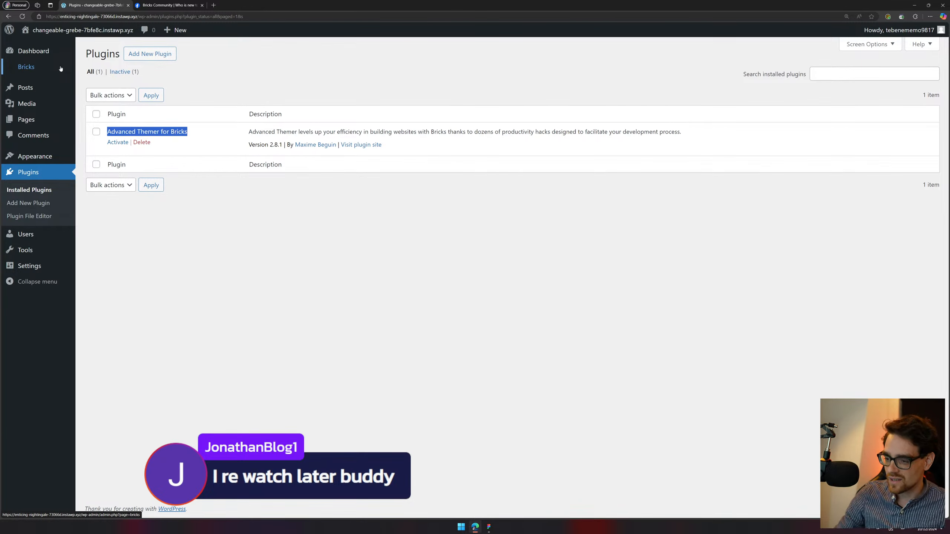
Launch the Blitzit app and open the Techies Reviews task list
{"action": "key", "text": "super"}
{"action": "type", "text": "blit"}
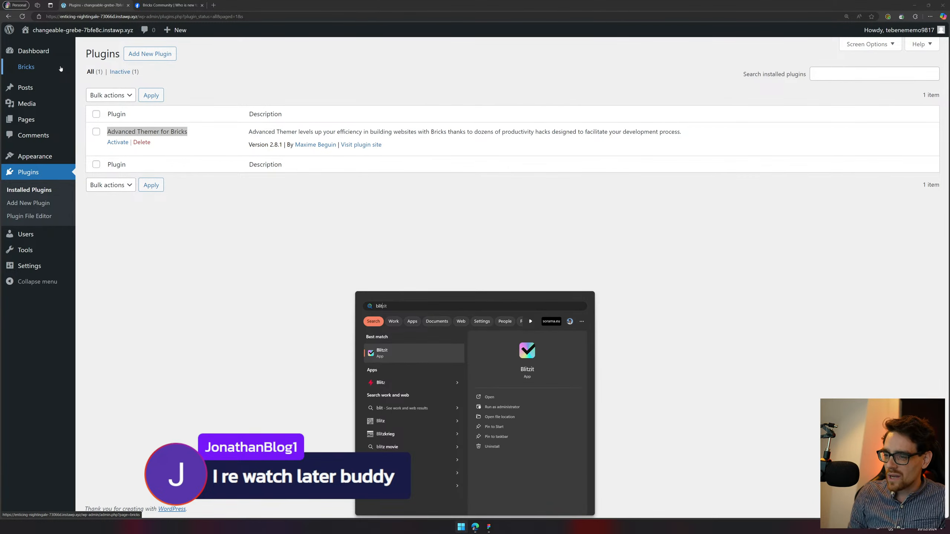
{"action": "key", "text": "Return"}
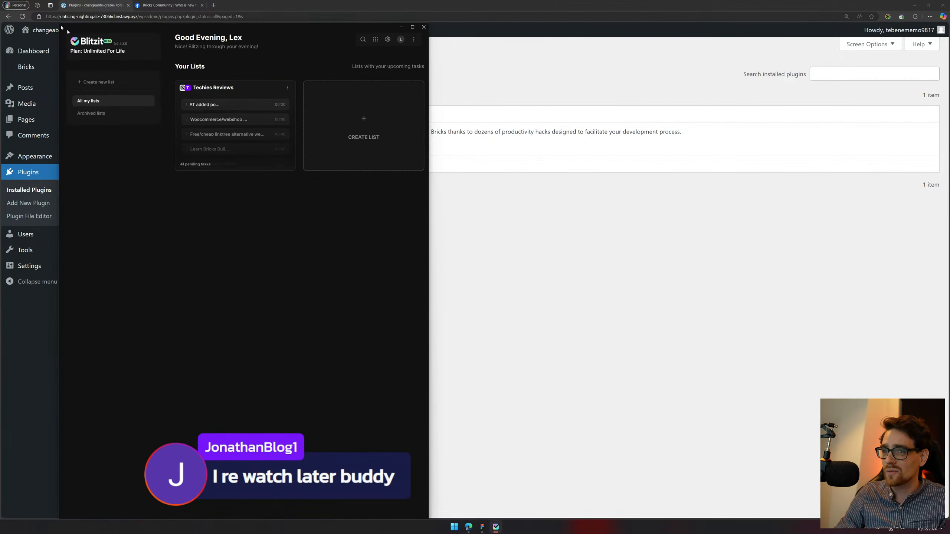
{"action": "left_click", "coordinate": [268, 88]}
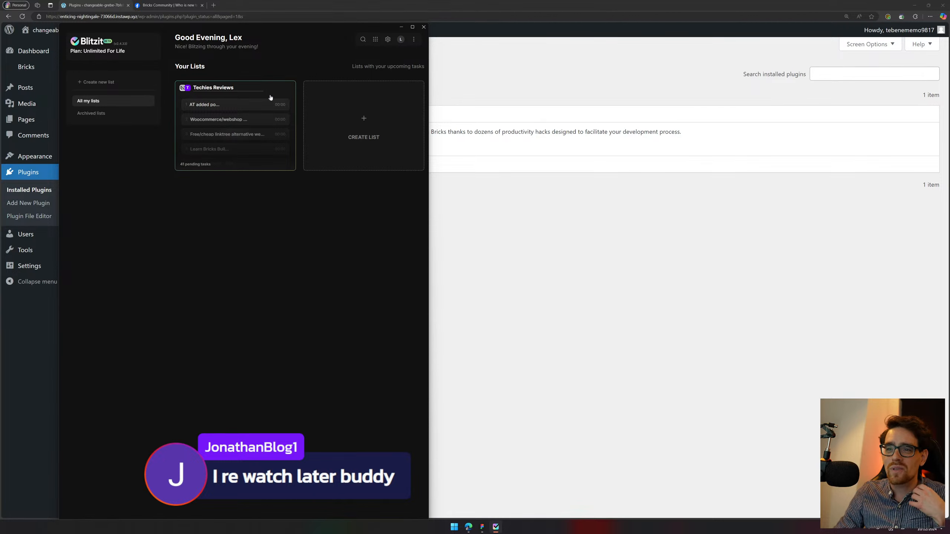
{"action": "left_click", "coordinate": [230, 139]}
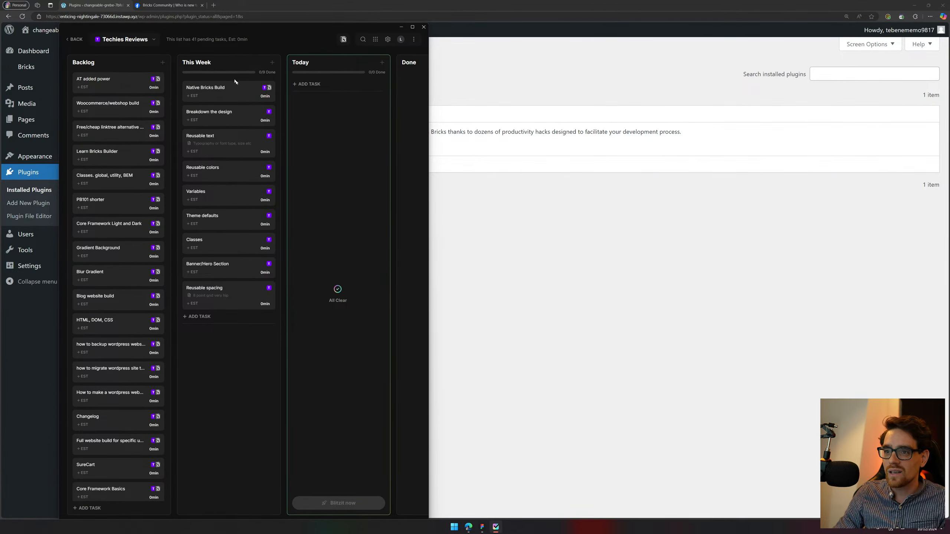
Move all tasks in the This Week column, from Native Bricks Build through Reusable spacing, to the Today column
{"action": "left_click", "coordinate": [261, 88]}
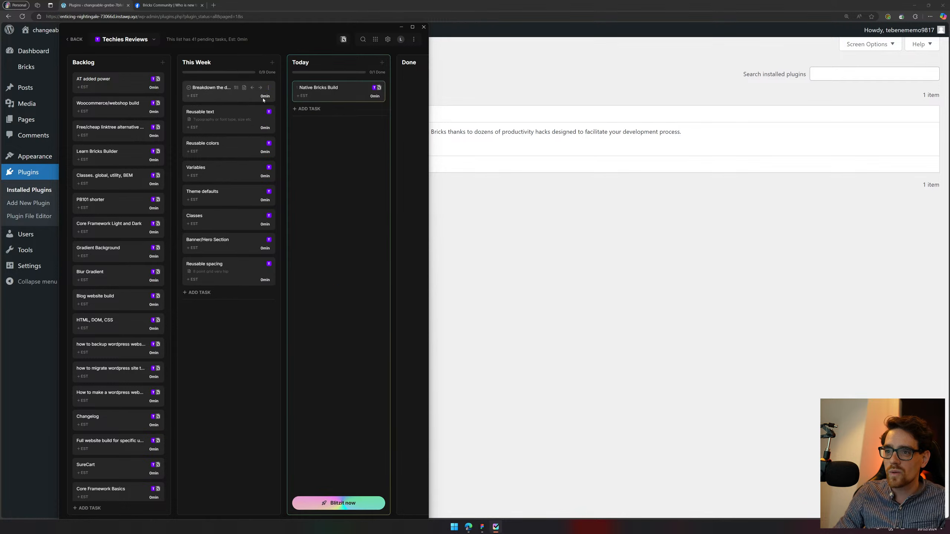
{"action": "left_click", "coordinate": [260, 87]}
{"action": "left_click", "coordinate": [260, 88]}
{"action": "left_click", "coordinate": [260, 87]}
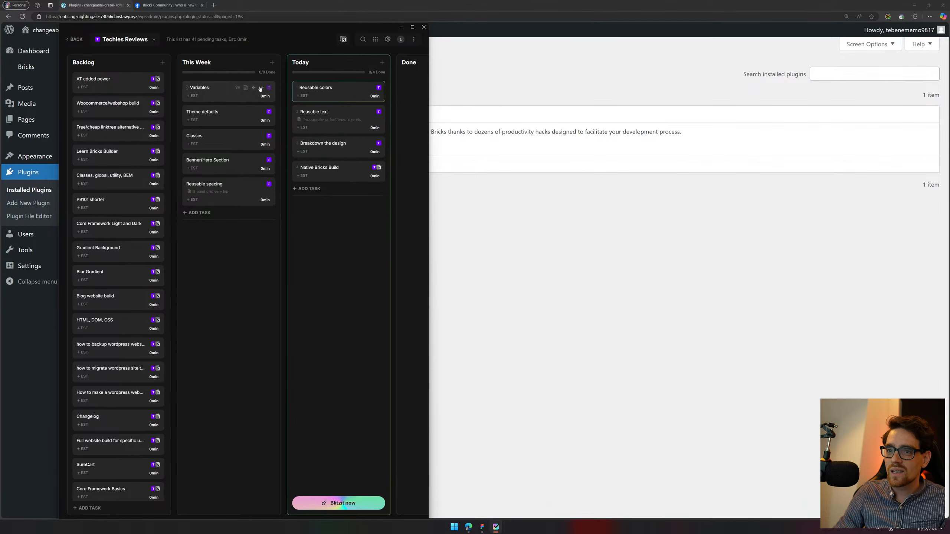
{"action": "left_click", "coordinate": [260, 88]}
{"action": "left_click", "coordinate": [260, 87]}
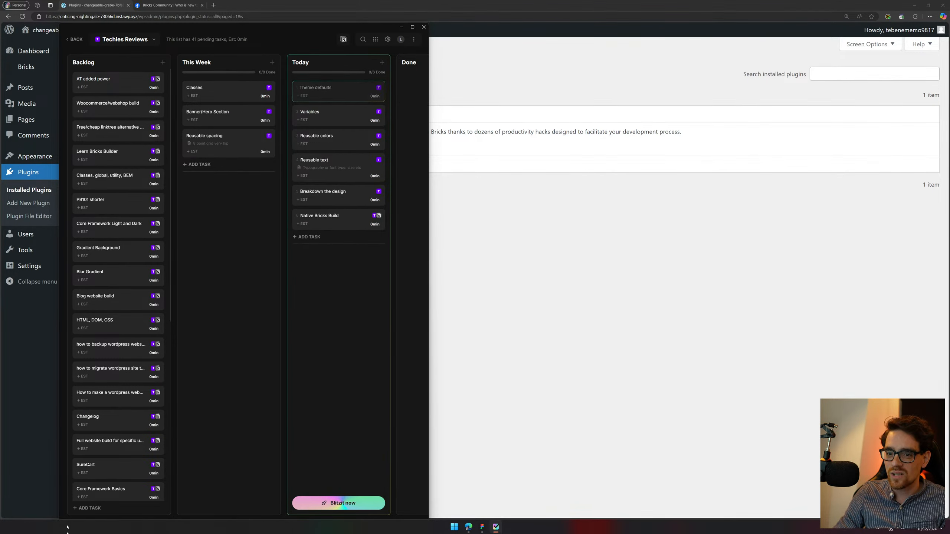
{"action": "left_click", "coordinate": [260, 87]}
{"action": "left_click", "coordinate": [260, 87]}
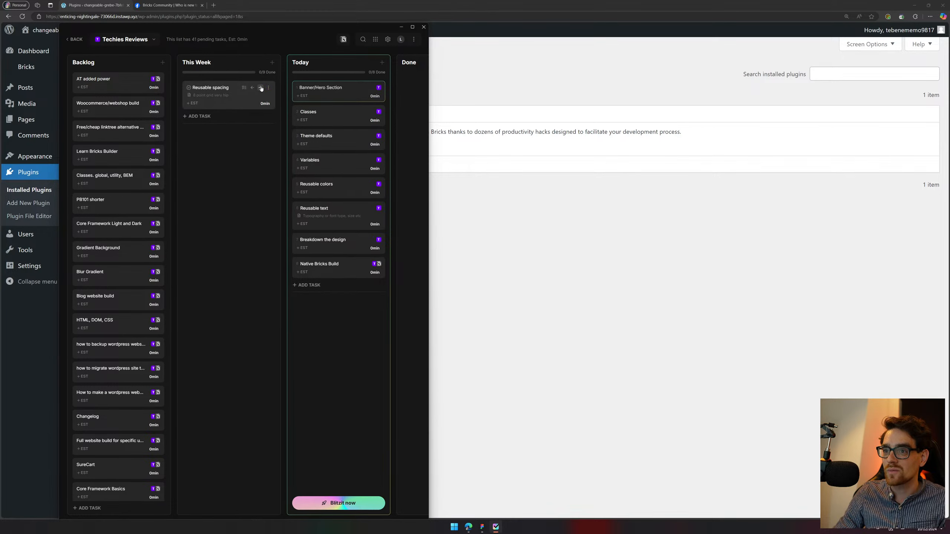
{"action": "left_click", "coordinate": [260, 88]}
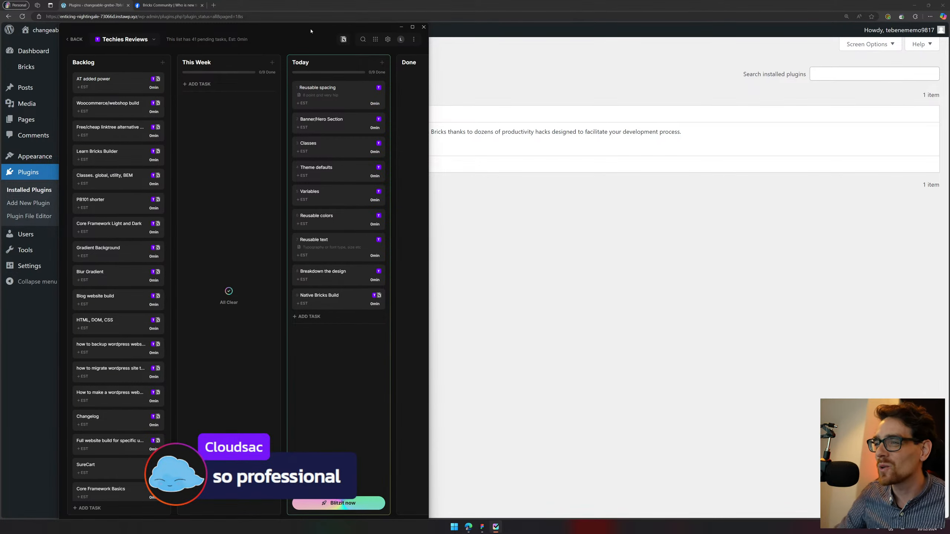
Bring the Blitzit window back to the front and move it off this screen, clearing the WordPress plugins page
{"action": "left_click", "coordinate": [669, 228]}
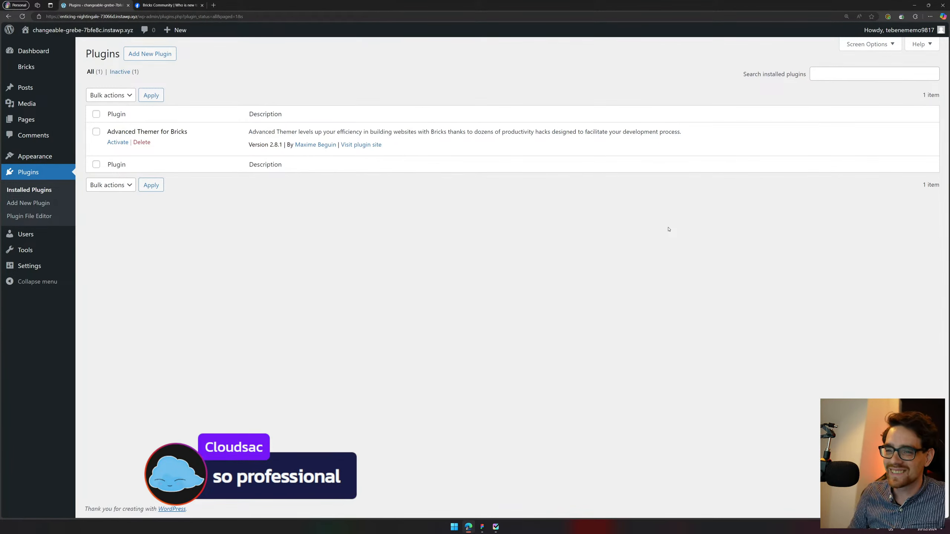
{"action": "left_click", "coordinate": [494, 527]}
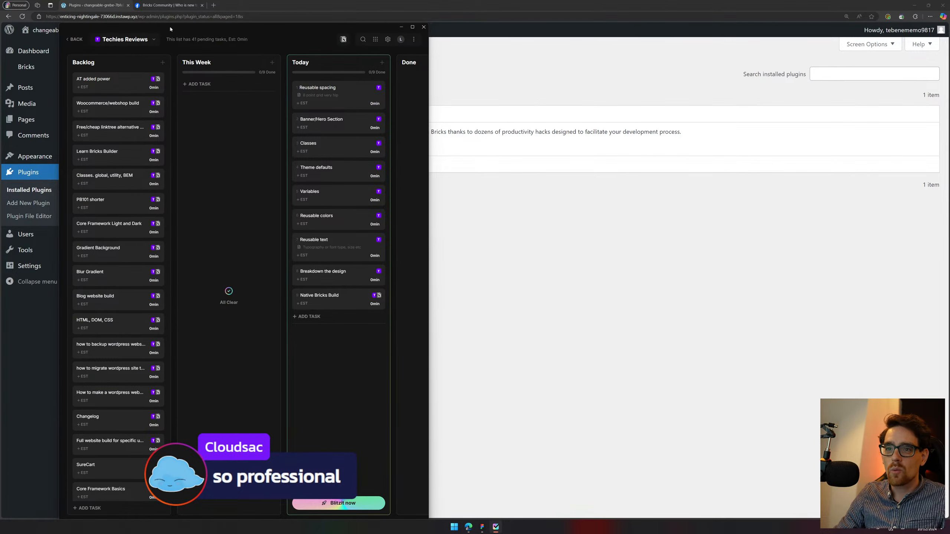
{"action": "left_click_drag", "start_coordinate": [171, 29], "coordinate": [0, 83]}
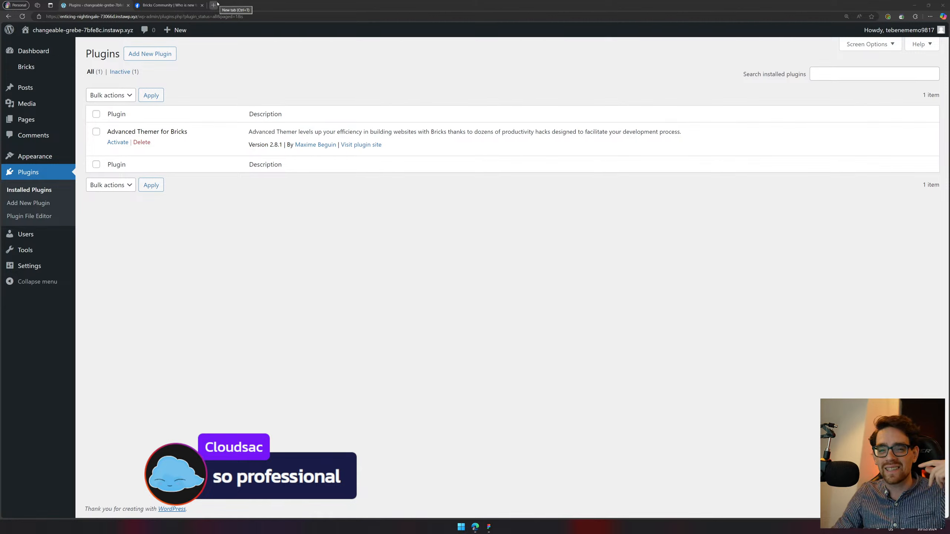
Open the Techies Reviews YouTube channel in a new browser tab and open its "Build Live: Design To Bricks Builder" stream
{"action": "left_click", "coordinate": [214, 5]}
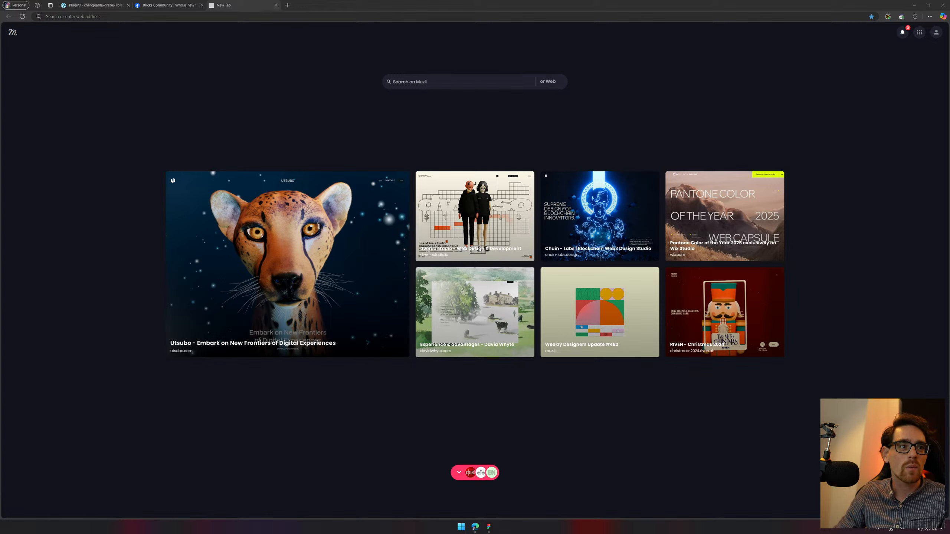
{"action": "left_click", "coordinate": [210, 15]}
{"action": "type", "text": "youtube.com"}
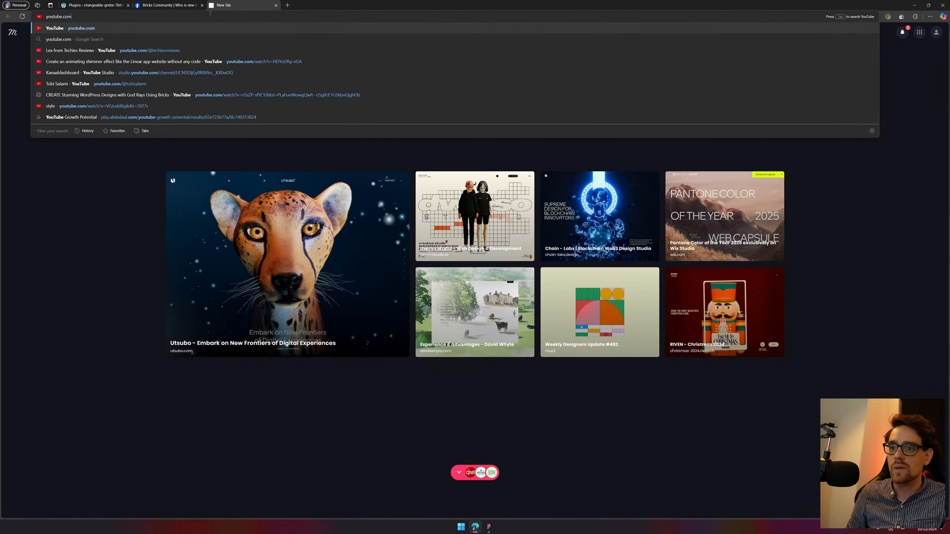
{"action": "key", "text": "Down"}
{"action": "key", "text": "Down"}
{"action": "key", "text": "Return"}
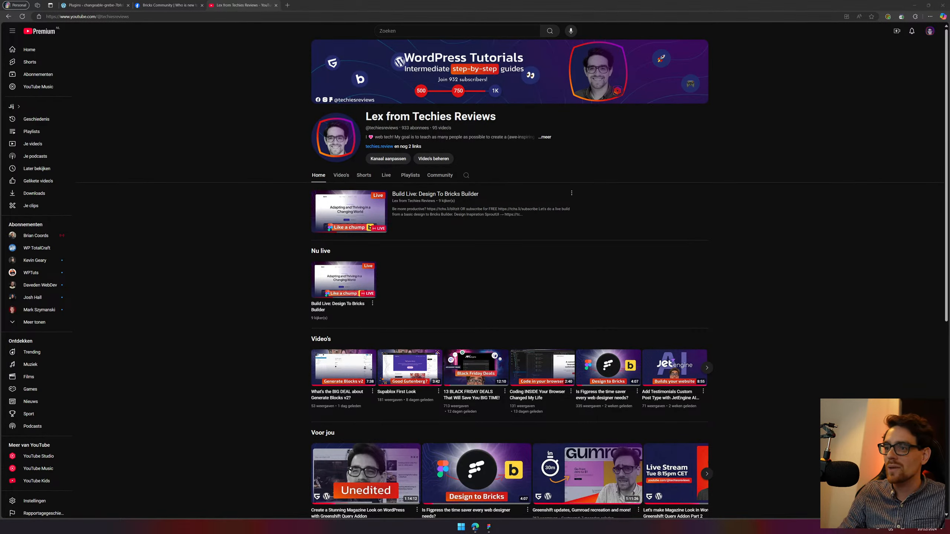
{"action": "left_click", "coordinate": [344, 211]}
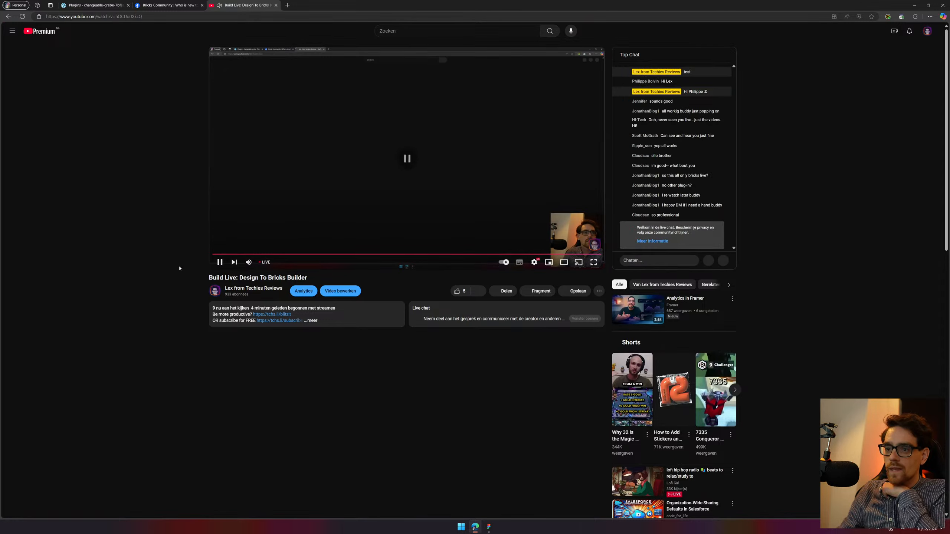
Expand the live stream's description and open the SproutUI link under Design Inspiration
{"action": "left_click", "coordinate": [349, 324]}
{"action": "scroll", "coordinate": [307, 327], "scroll_direction": "down", "scroll_amount": 2}
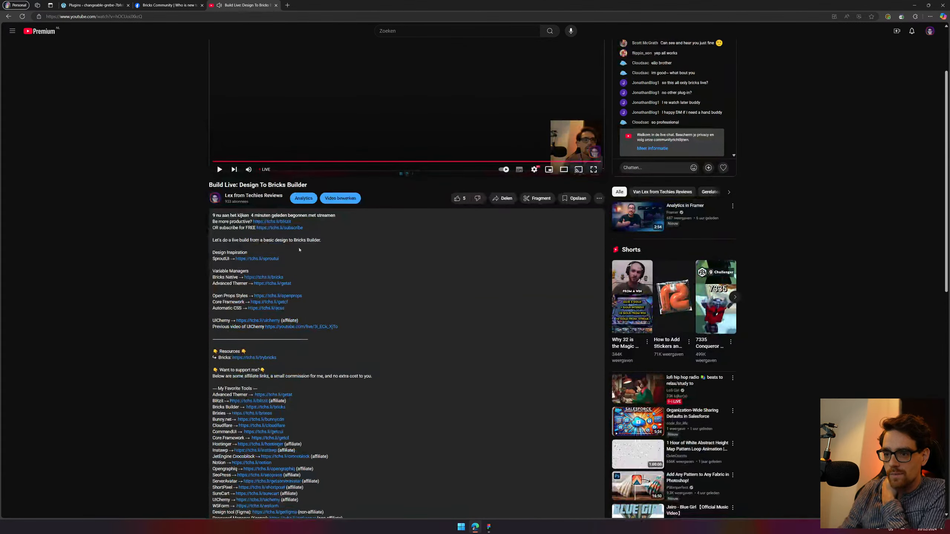
{"action": "left_click", "coordinate": [251, 260]}
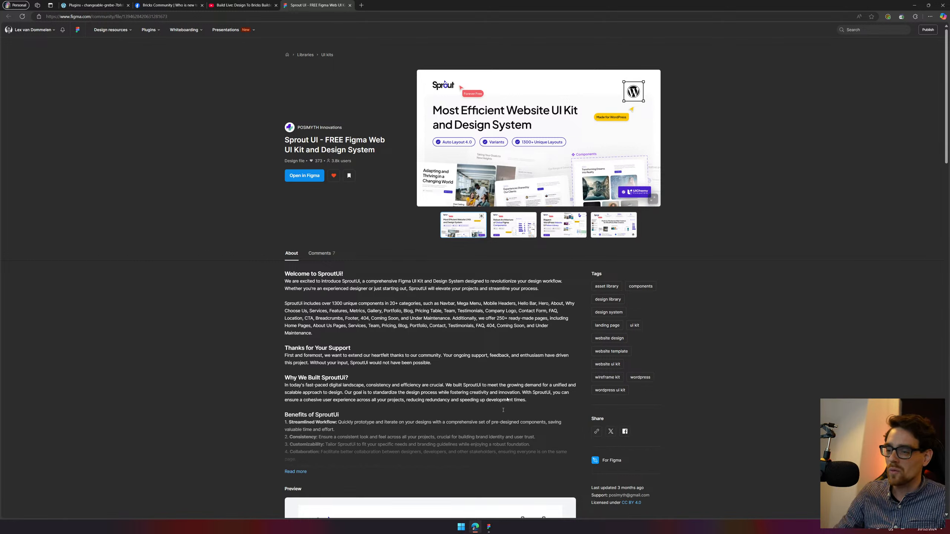
Switch to Figma and examine the header and hero section of the Sprout UI home page template
{"action": "left_click", "coordinate": [489, 527]}
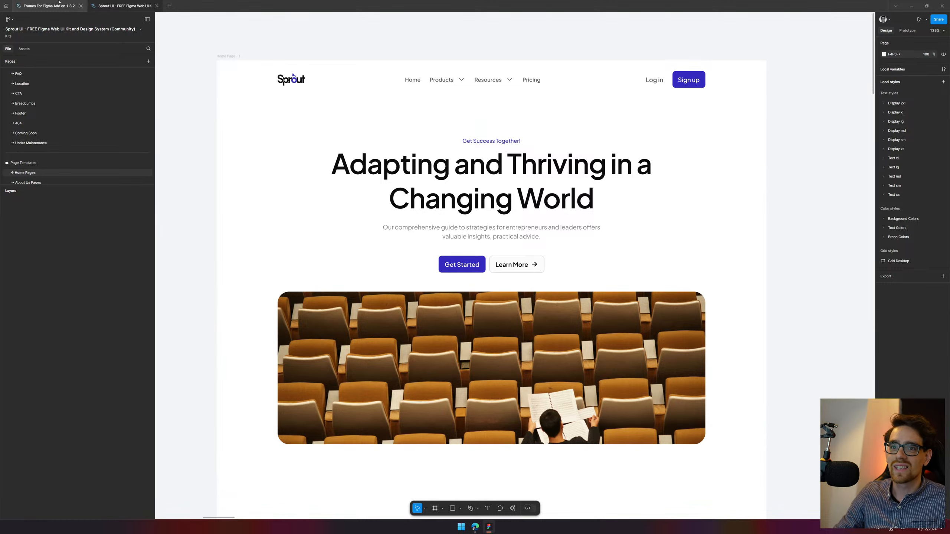
{"action": "left_click", "coordinate": [169, 6]}
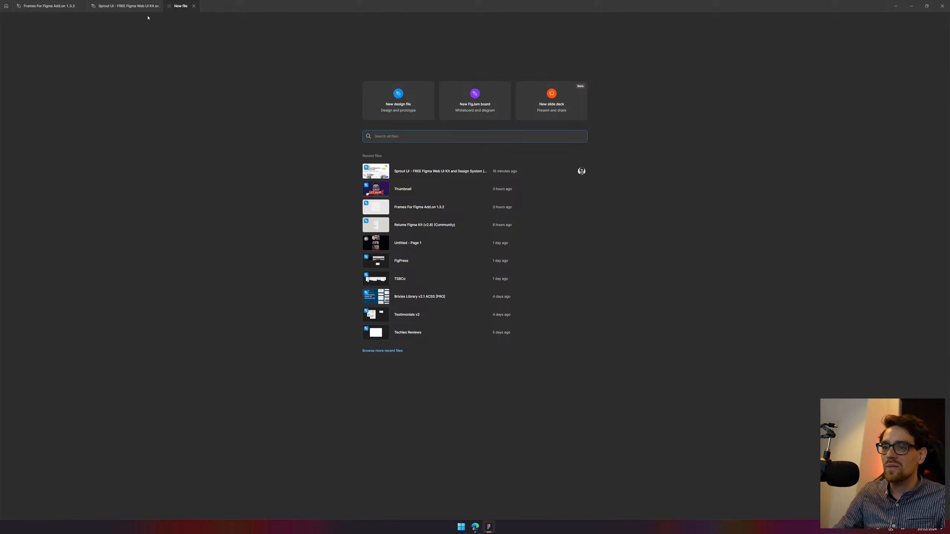
{"action": "key", "text": "ctrl+w"}
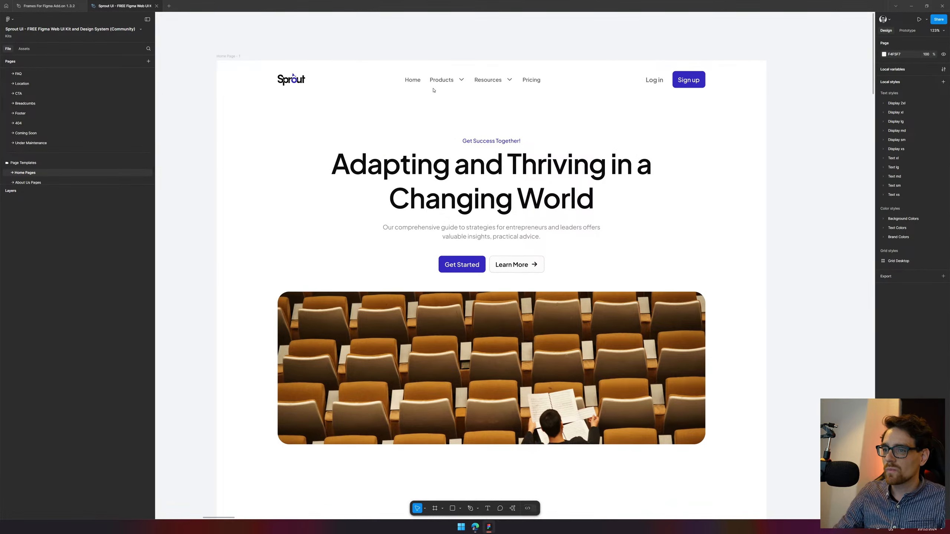
{"action": "left_click_drag", "start_coordinate": [530, 132], "coordinate": [515, 171]}
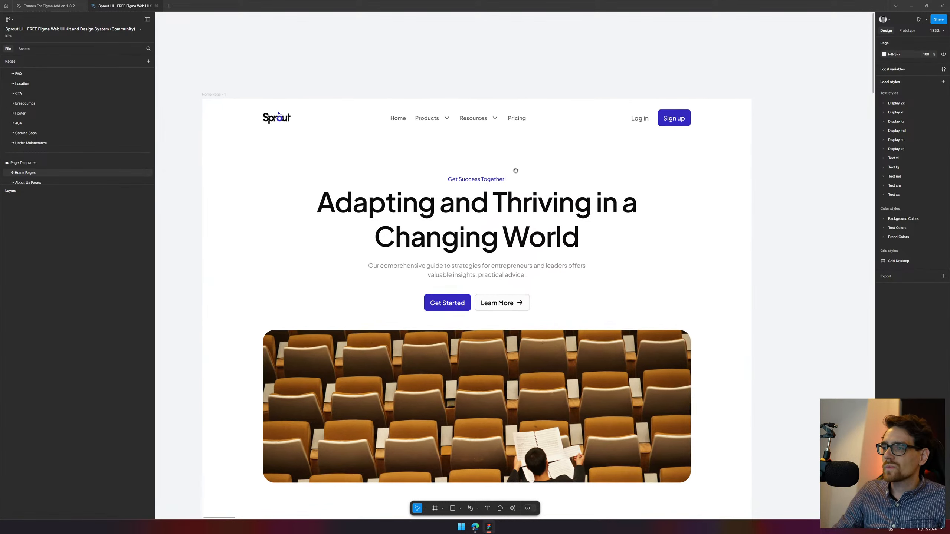
{"action": "scroll", "coordinate": [515, 171], "scroll_direction": "down", "scroll_amount": 5}
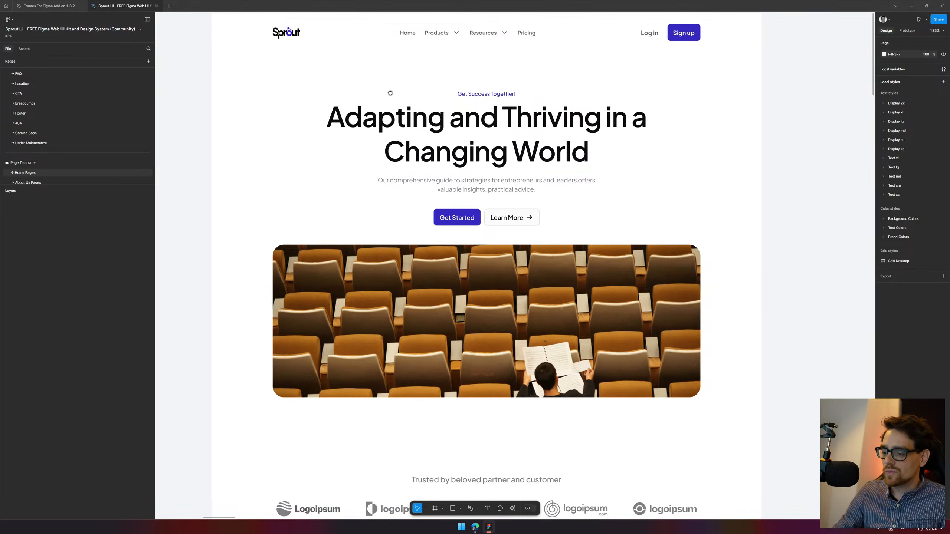
{"action": "left_click_drag", "start_coordinate": [400, 103], "coordinate": [376, 175]}
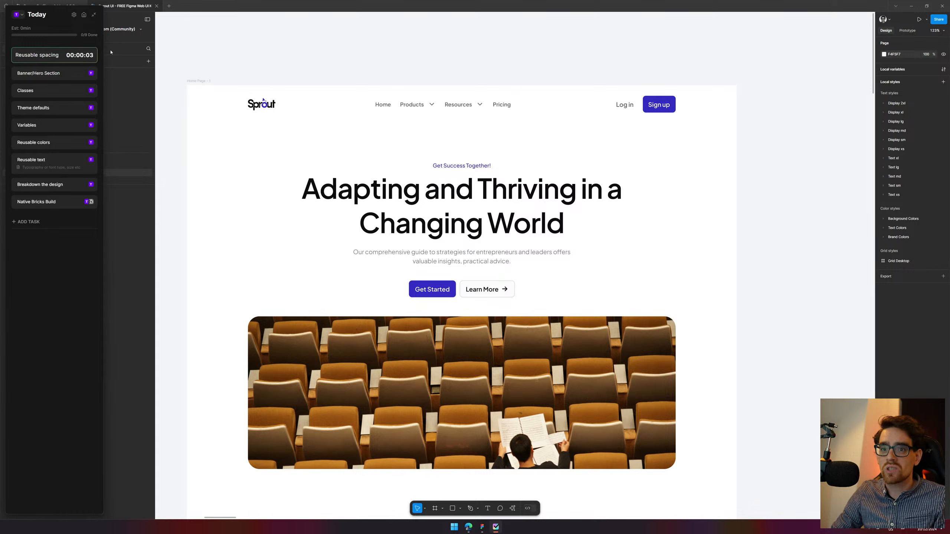
Pause the running timer of the Reusable spacing task in Blitzit's Today list
{"action": "mouse_move", "coordinate": [45, 206]}
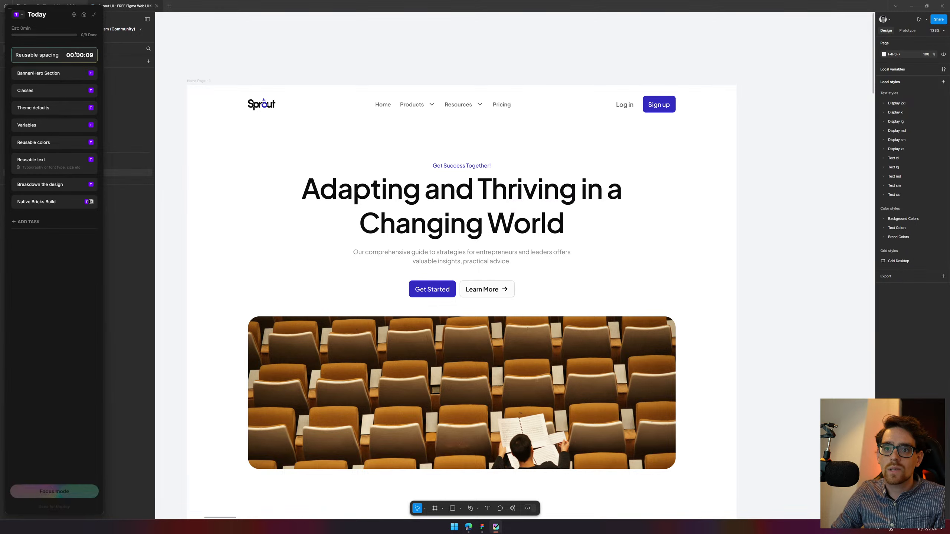
{"action": "mouse_move", "coordinate": [43, 63]}
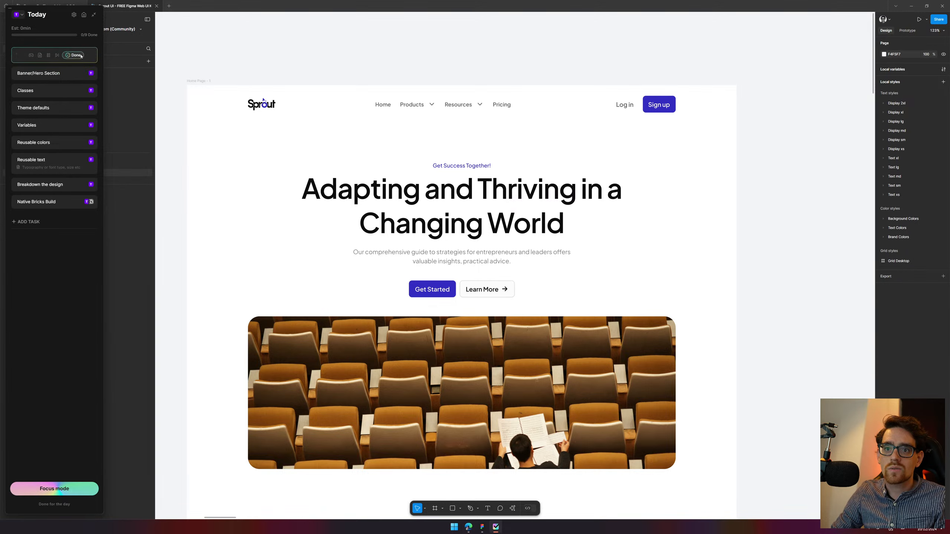
{"action": "left_click", "coordinate": [56, 55]}
Reorder the queued tasks as Native Bricks Build, Breakdown the design, Reusable text, Reusable colors, Variables, Banner/Hero Section, Theme defaults, Classes
{"action": "left_click_drag", "start_coordinate": [43, 212], "coordinate": [38, 89]}
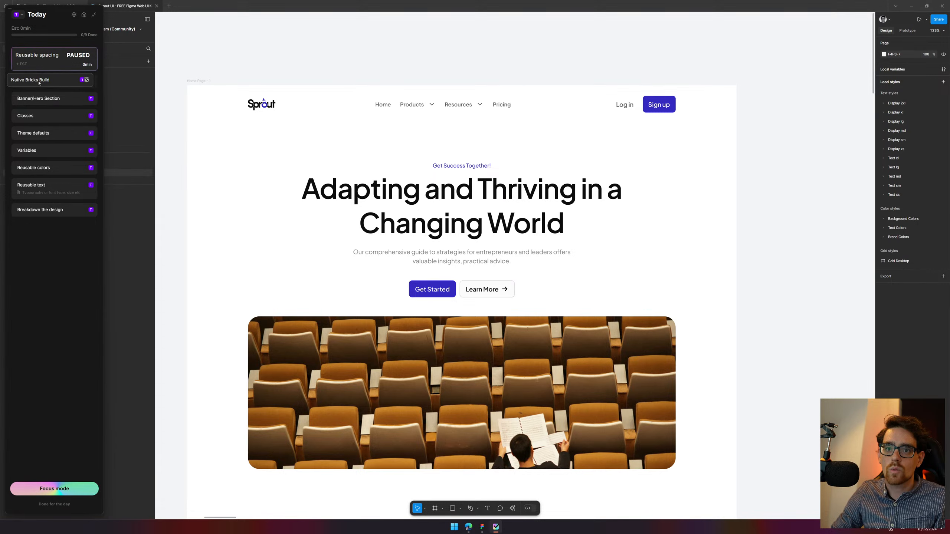
{"action": "mouse_move", "coordinate": [45, 214]}
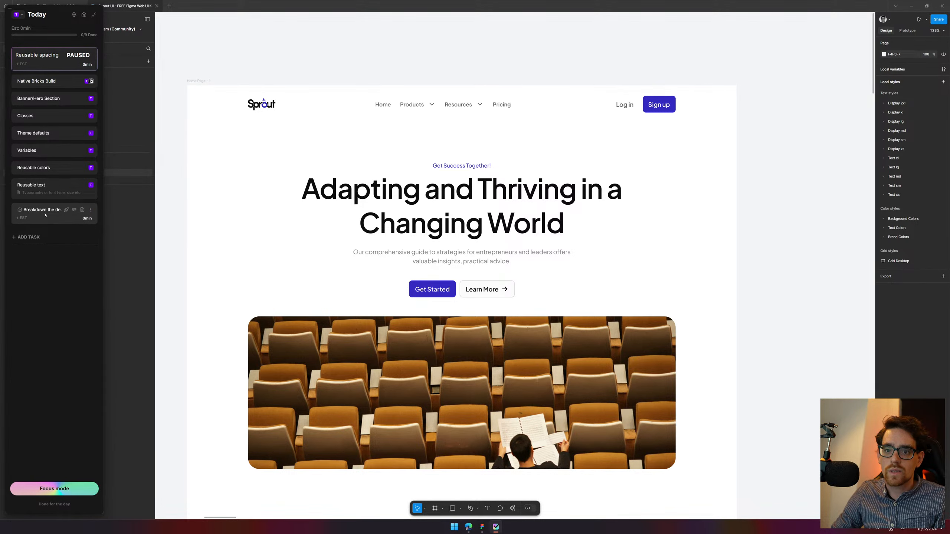
{"action": "left_click_drag", "start_coordinate": [45, 214], "coordinate": [37, 98]}
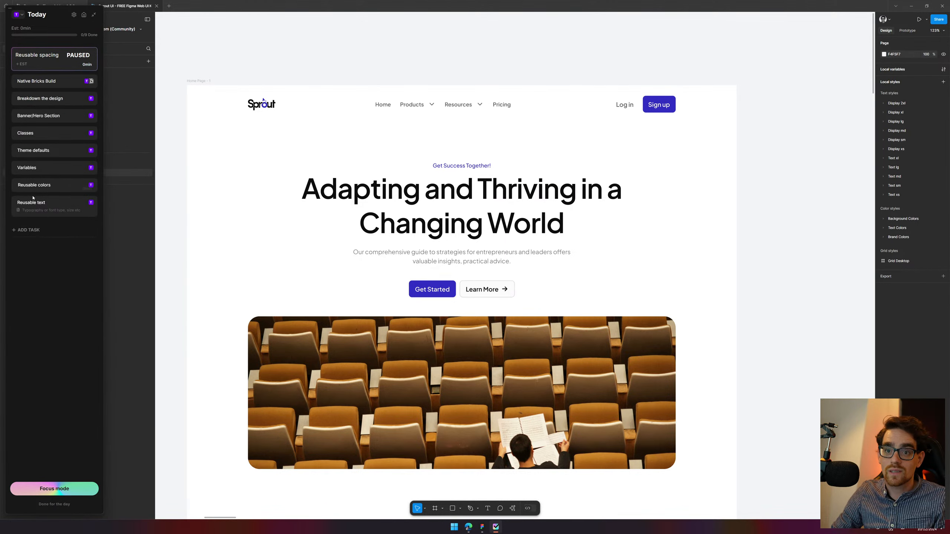
{"action": "mouse_move", "coordinate": [38, 211]}
{"action": "left_click_drag", "start_coordinate": [38, 211], "coordinate": [34, 123]}
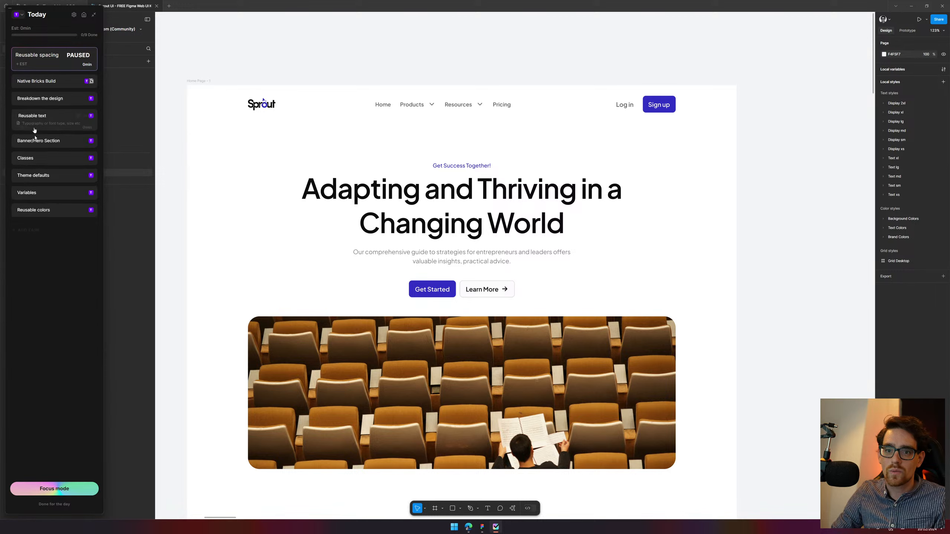
{"action": "left_click_drag", "start_coordinate": [39, 217], "coordinate": [39, 153]}
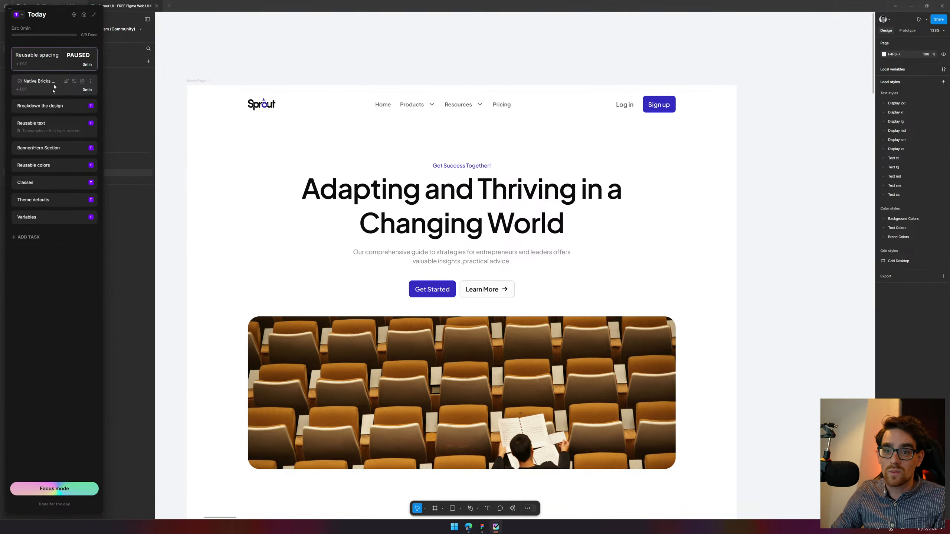
{"action": "mouse_move", "coordinate": [39, 209]}
{"action": "left_mouse_down"}
{"action": "mouse_move", "coordinate": [42, 169]}
{"action": "mouse_move", "coordinate": [40, 212]}
{"action": "mouse_move", "coordinate": [42, 187]}
{"action": "mouse_move", "coordinate": [43, 194]}
{"action": "left_mouse_up"}
{"action": "left_click_drag", "start_coordinate": [41, 141], "coordinate": [52, 176]}
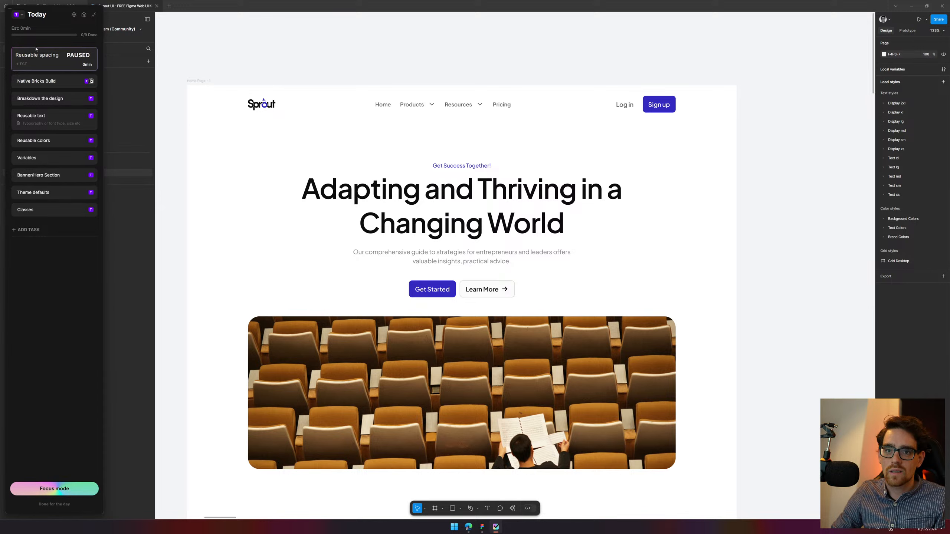
Mark the paused Reusable spacing task as done
{"action": "mouse_move", "coordinate": [52, 56]}
{"action": "left_click", "coordinate": [77, 60]}
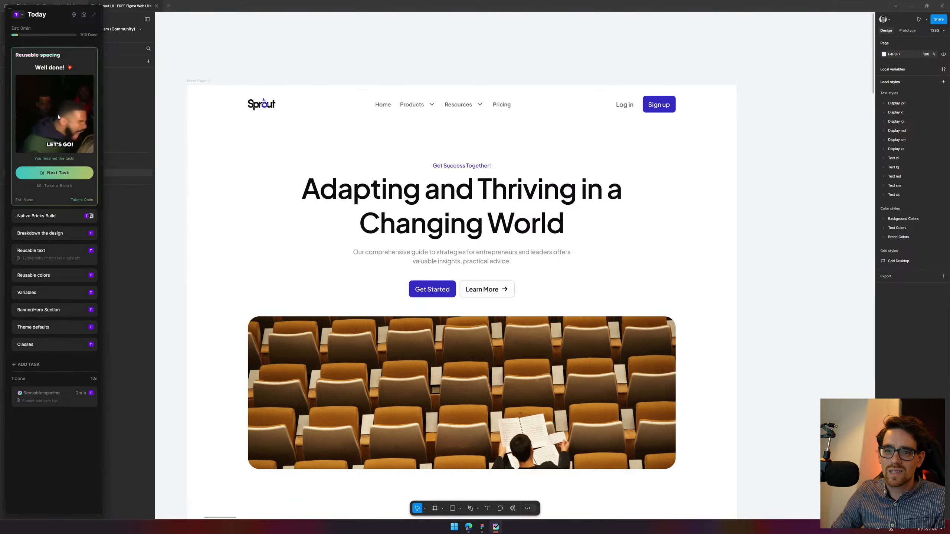
Start the Native Bricks Build task in Blitzit and add a Reusable spacing task directly below Reusable colors
{"action": "left_click", "coordinate": [77, 173]}
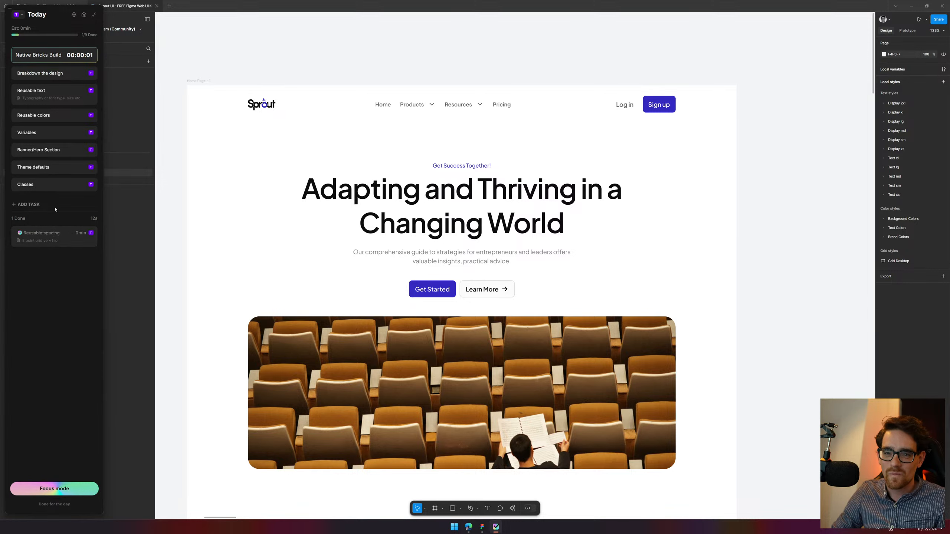
{"action": "left_click", "coordinate": [38, 206]}
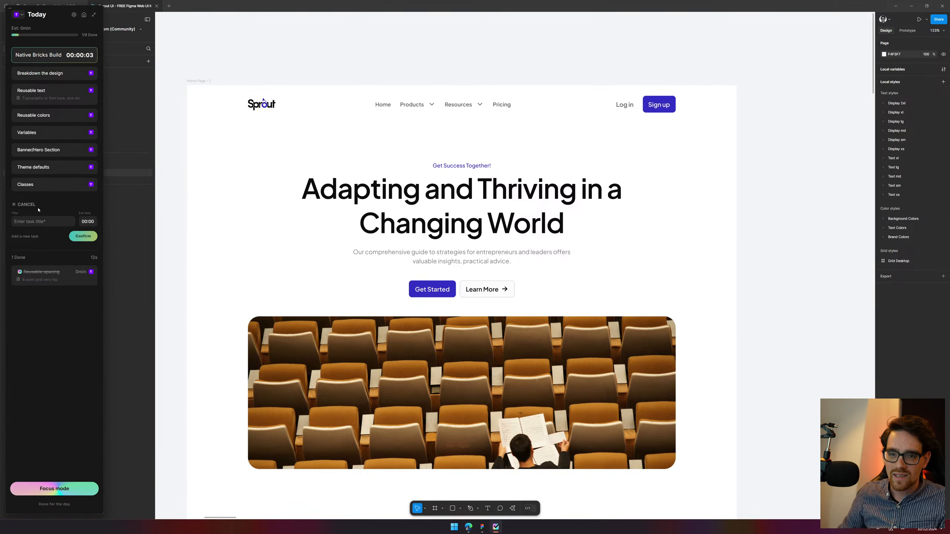
{"action": "left_click", "coordinate": [49, 223]}
{"action": "type", "text": "Re"}
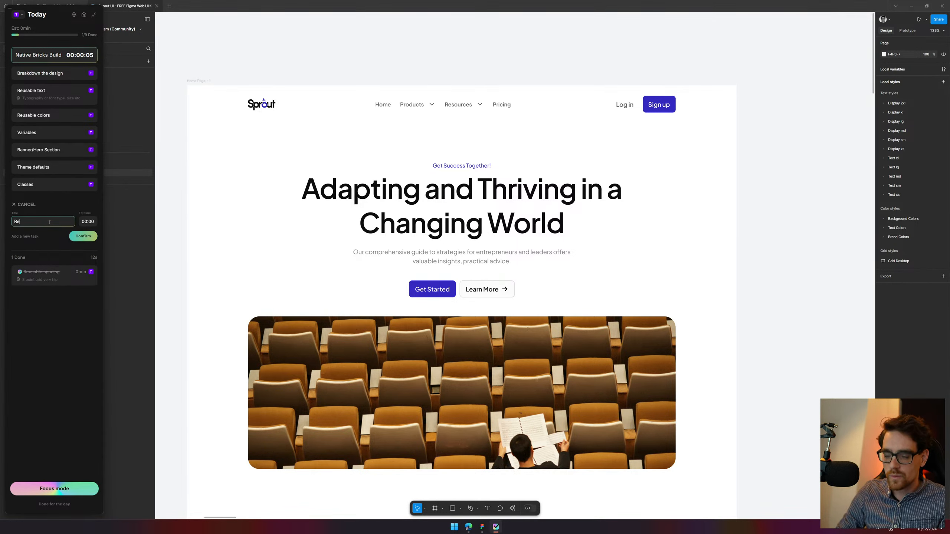
{"action": "type", "text": "usable spacing"}
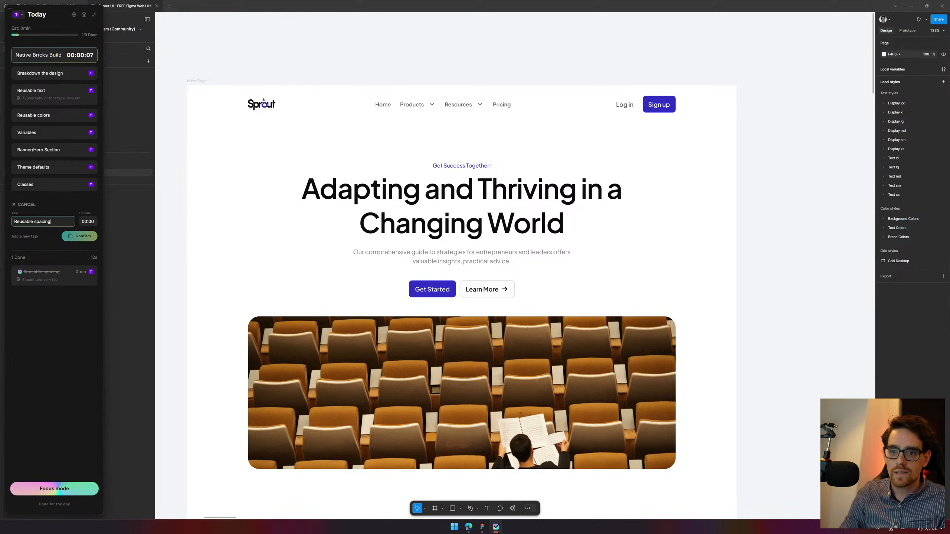
{"action": "key", "text": "Return"}
{"action": "left_click_drag", "start_coordinate": [48, 182], "coordinate": [50, 118]}
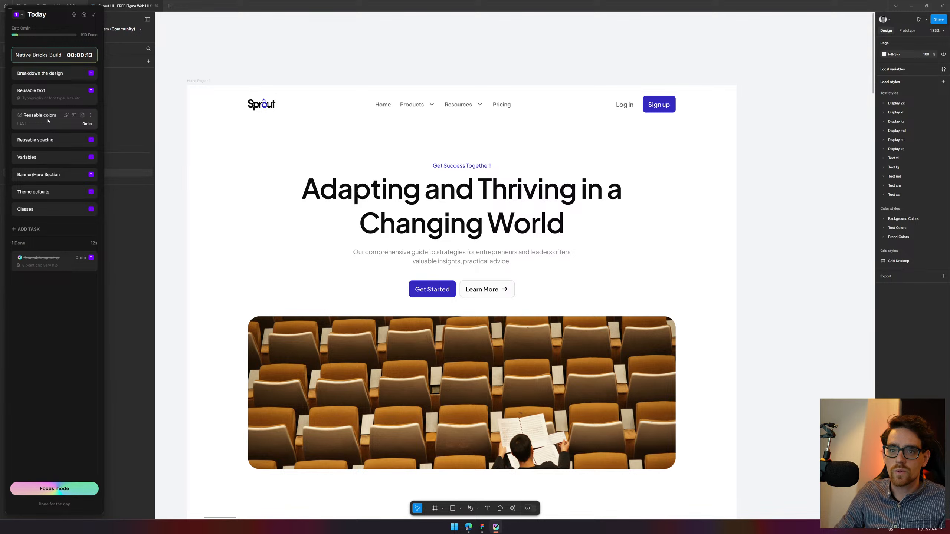
Switch to the browser, close the Sprout UI community page and move the browser window off this screen
{"action": "left_click", "coordinate": [474, 528]}
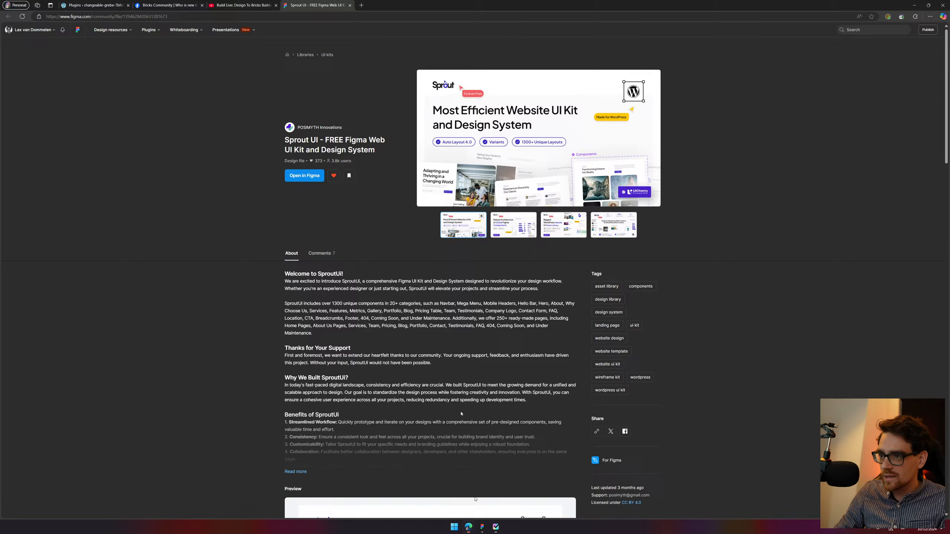
{"action": "middle_click", "coordinate": [324, 5]}
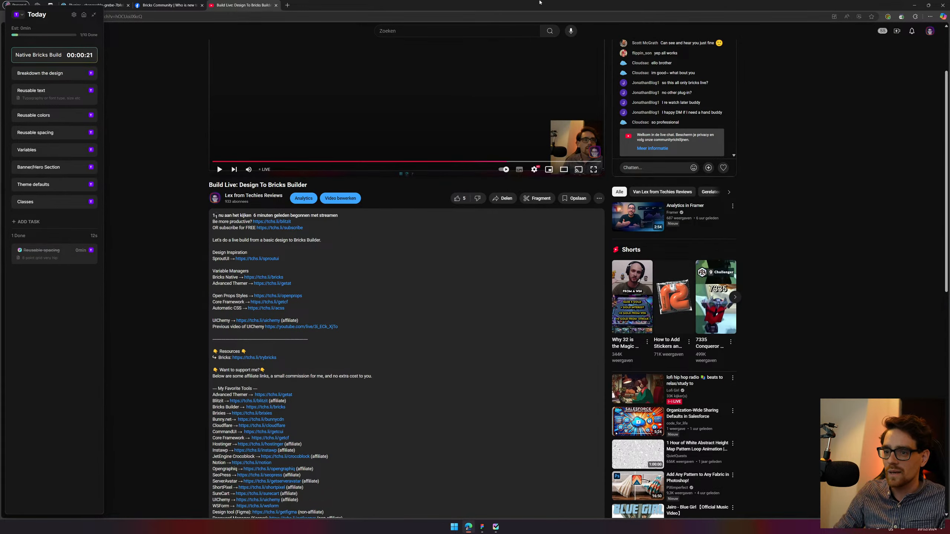
{"action": "left_click_drag", "start_coordinate": [540, 3], "coordinate": [540, 0]}
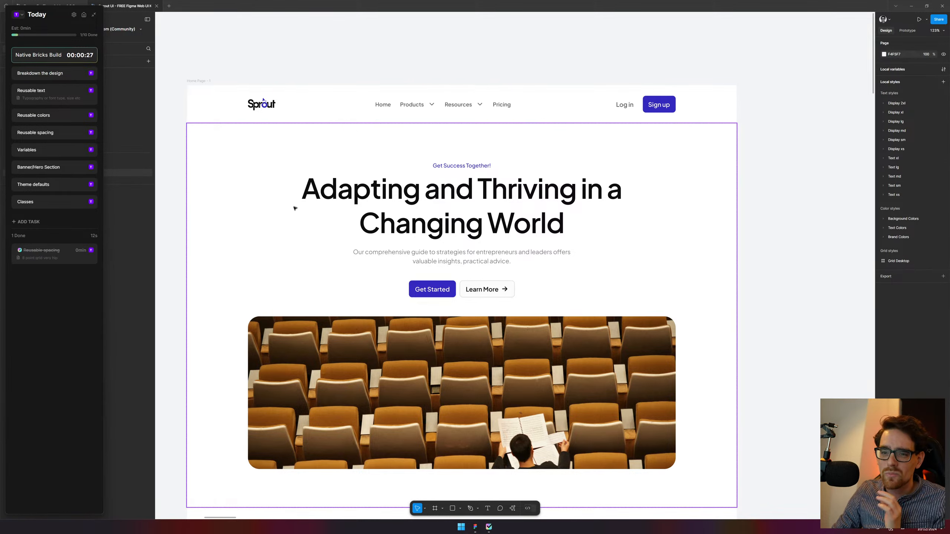
Examine the home page design in Figma from the header and hero through the partner logos to the image grid section
{"action": "left_click_drag", "start_coordinate": [291, 213], "coordinate": [322, 208]}
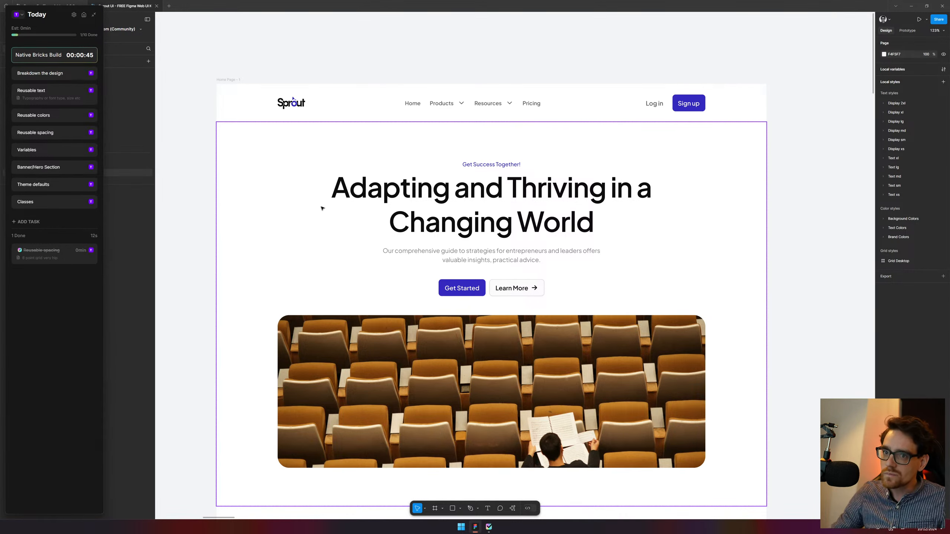
{"action": "mouse_move", "coordinate": [475, 69]}
{"action": "left_mouse_down"}
{"action": "mouse_move", "coordinate": [470, 59]}
{"action": "mouse_move", "coordinate": [473, 67]}
{"action": "left_mouse_up"}
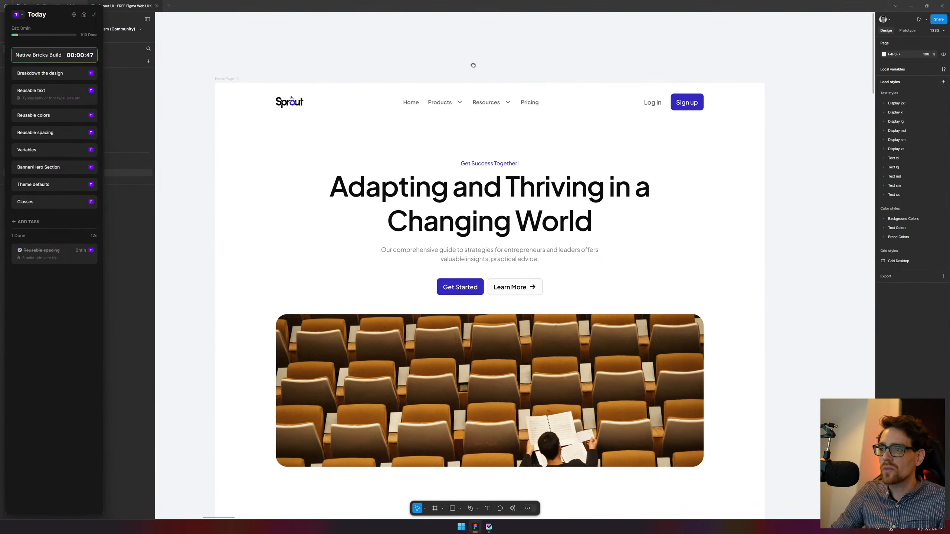
{"action": "scroll", "coordinate": [856, 223], "scroll_direction": "down", "scroll_amount": 10}
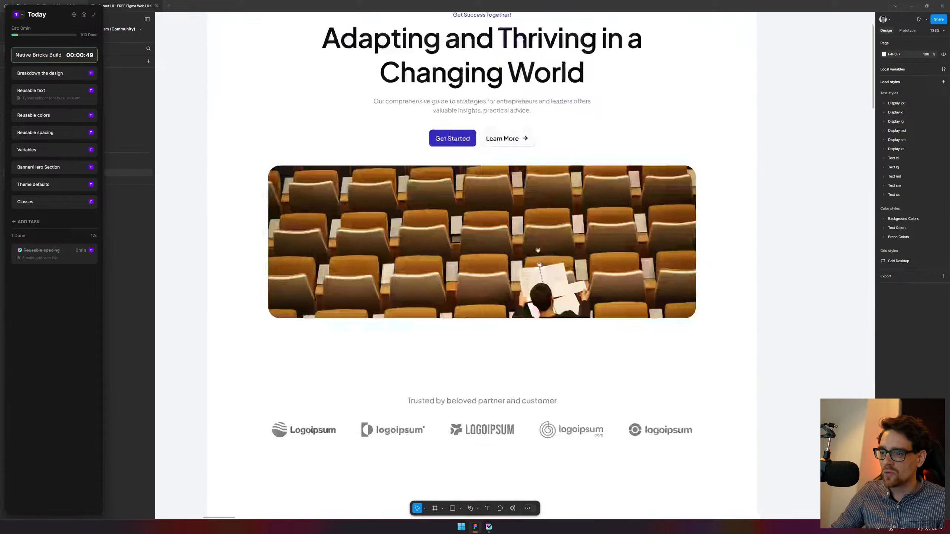
{"action": "scroll", "coordinate": [841, 280], "scroll_direction": "up", "scroll_amount": 7}
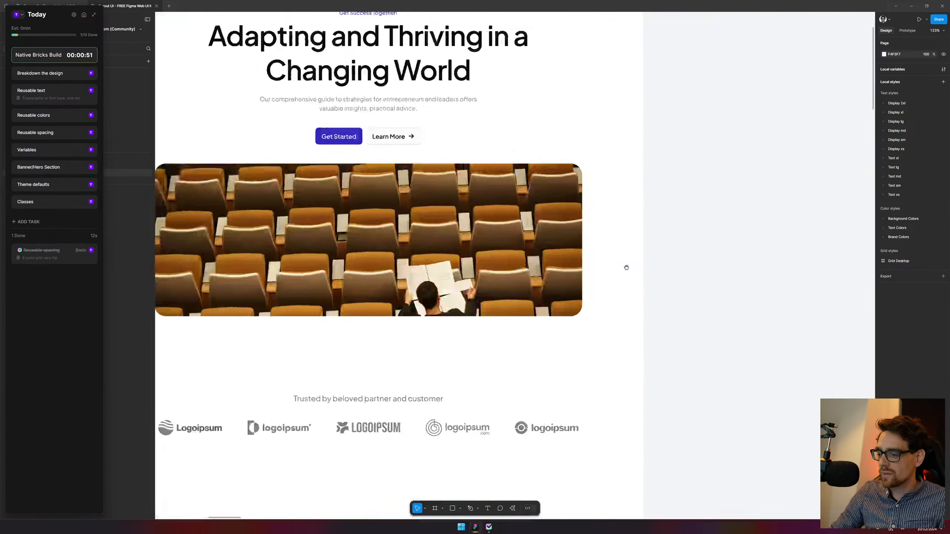
{"action": "scroll", "coordinate": [625, 267], "scroll_direction": "left", "scroll_amount": 2}
{"action": "scroll", "coordinate": [704, 242], "scroll_direction": "up", "scroll_amount": 1}
{"action": "scroll", "coordinate": [700, 224], "scroll_direction": "down", "scroll_amount": 1}
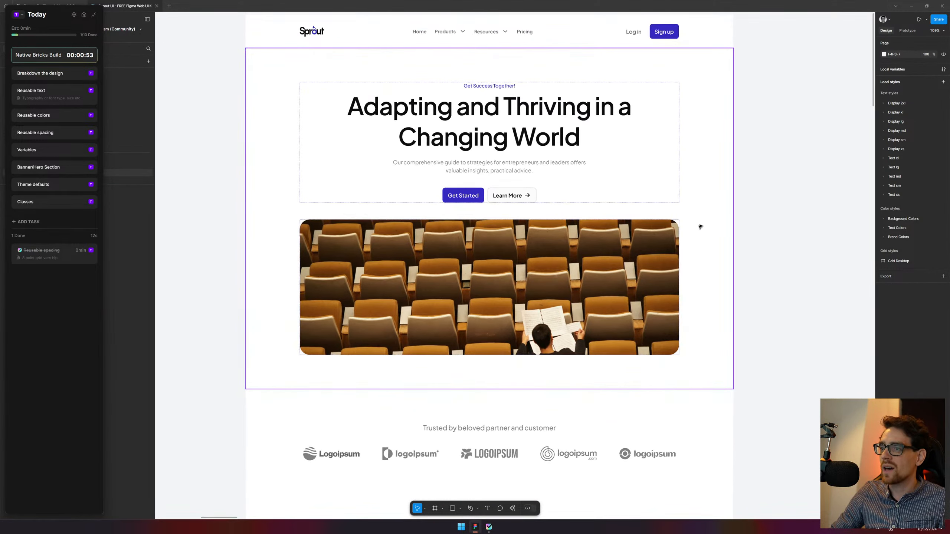
{"action": "scroll", "coordinate": [723, 231], "scroll_direction": "up", "scroll_amount": 3}
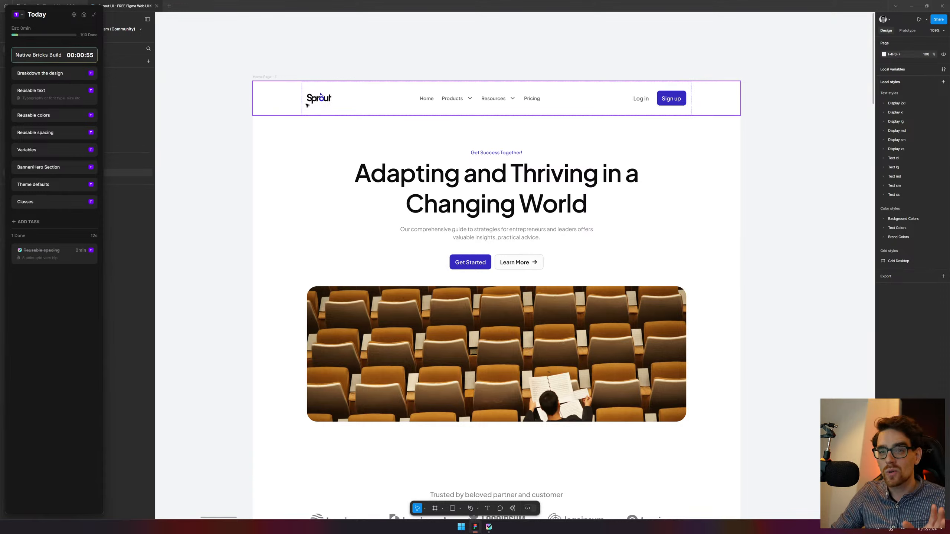
{"action": "scroll", "coordinate": [335, 163], "scroll_direction": "down", "scroll_amount": 5}
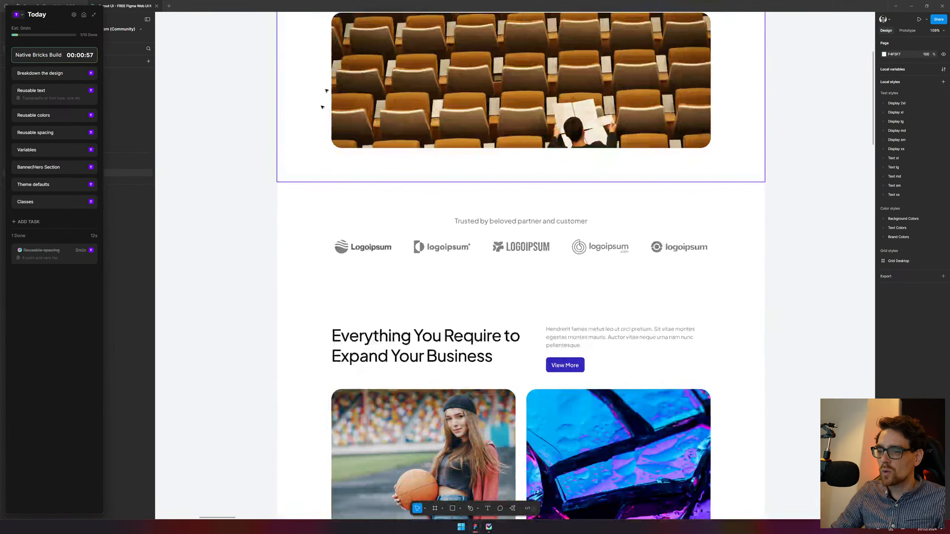
{"action": "scroll", "coordinate": [299, 96], "scroll_direction": "down", "scroll_amount": 5}
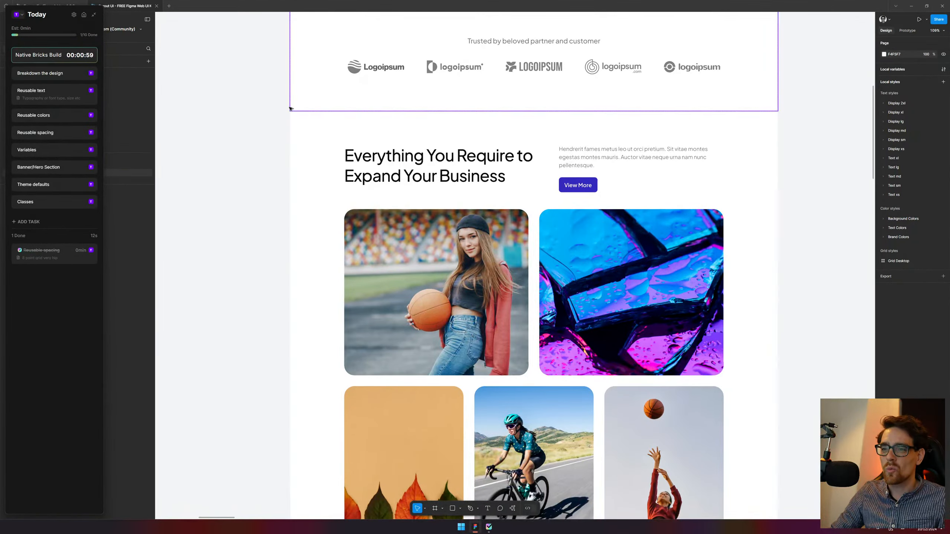
{"action": "scroll", "coordinate": [250, 443], "scroll_direction": "up", "scroll_amount": 10}
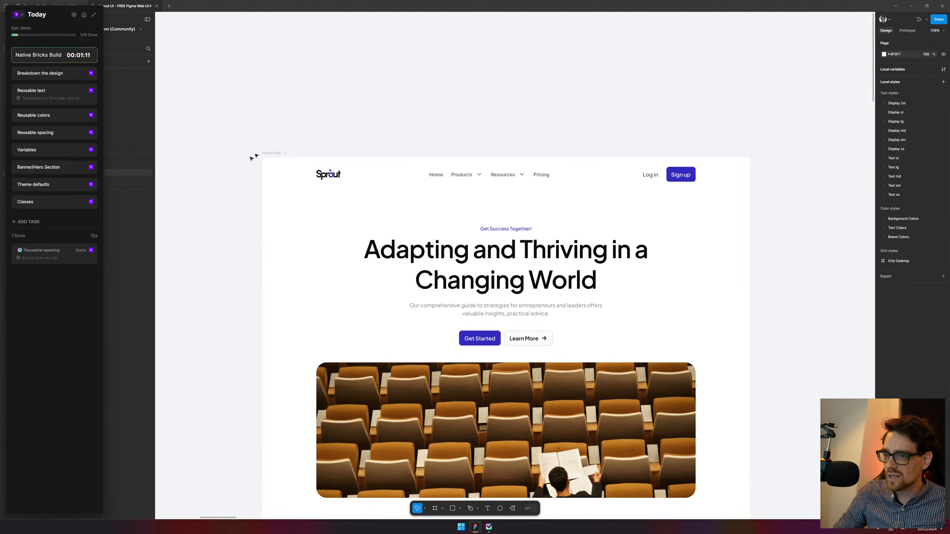
Select the home page's Navbar and the inner container that holds its logo, links and buttons
{"action": "left_click", "coordinate": [301, 175]}
{"action": "scroll", "coordinate": [409, 162], "scroll_direction": "up", "scroll_amount": 5}
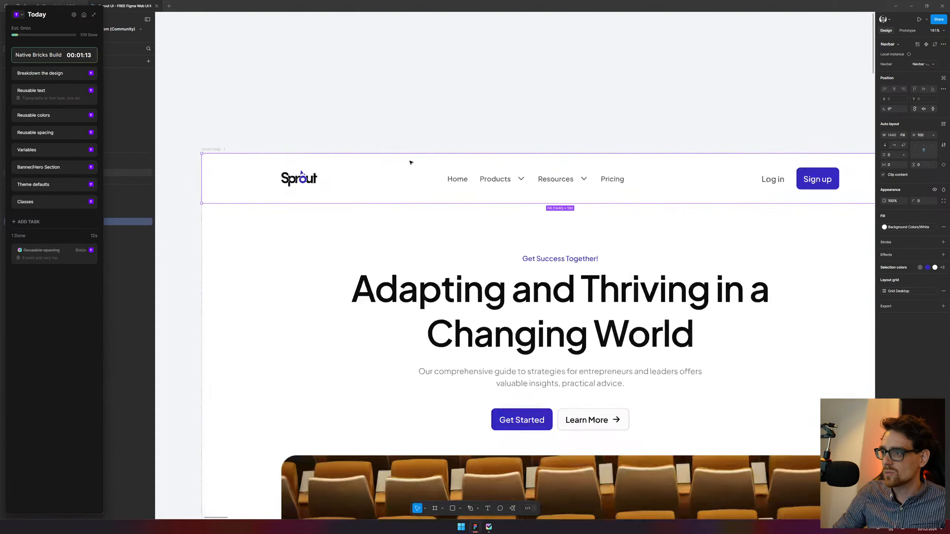
{"action": "scroll", "coordinate": [161, 166], "scroll_direction": "down", "scroll_amount": 2}
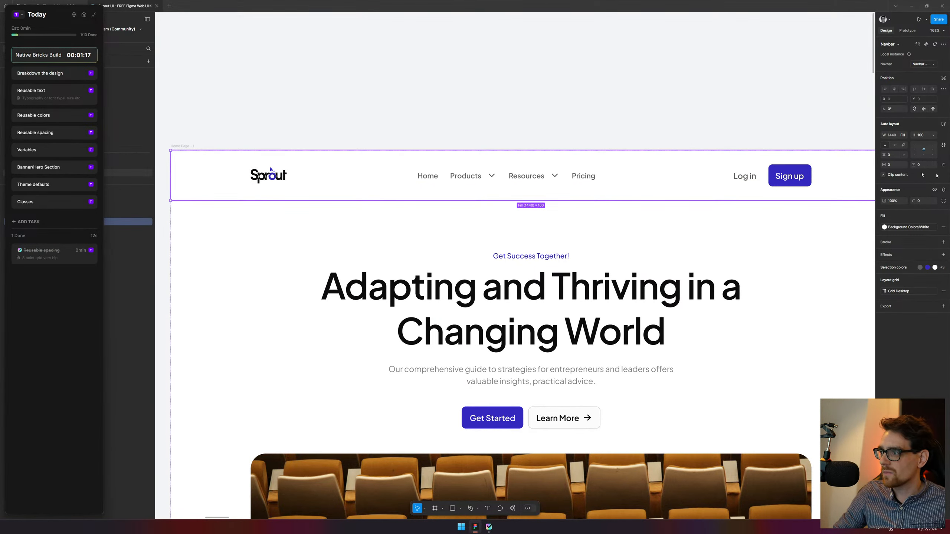
{"action": "scroll", "coordinate": [643, 91], "scroll_direction": "down", "scroll_amount": 2}
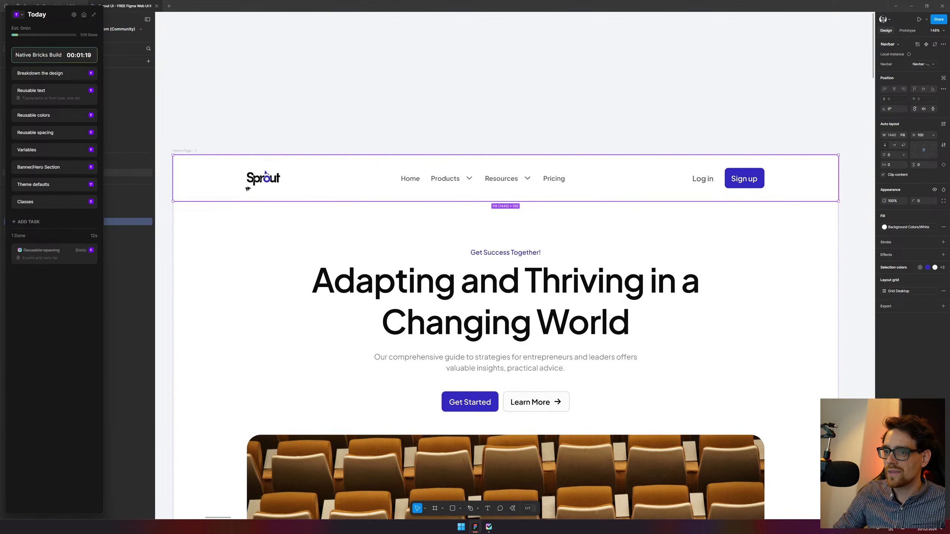
{"action": "double_click", "coordinate": [312, 180]}
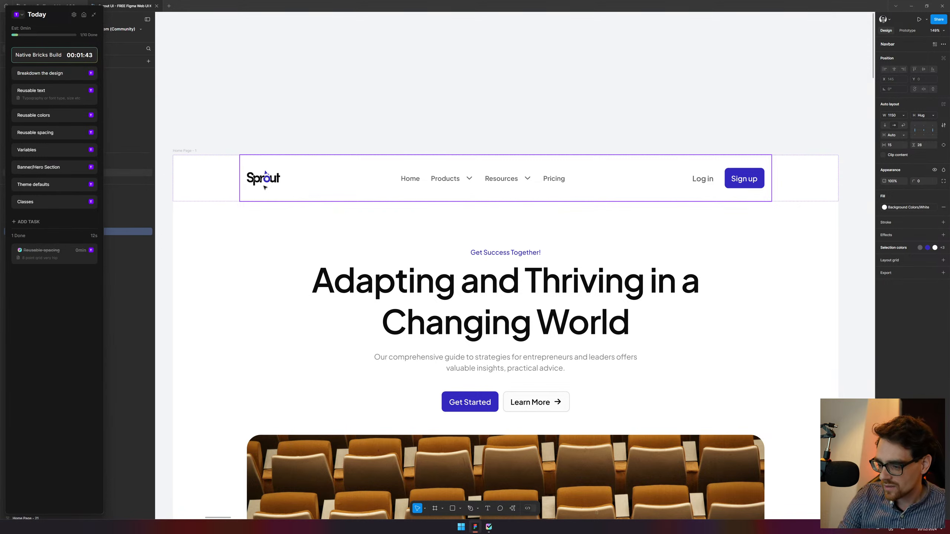
Outline in red the navbar's logo, menu links, login group, whole container and Products dropdown, clearing the marks after each round
{"action": "mouse_move", "coordinate": [249, 161]}
{"action": "left_mouse_down"}
{"action": "mouse_move", "coordinate": [235, 181]}
{"action": "mouse_move", "coordinate": [283, 191]}
{"action": "mouse_move", "coordinate": [239, 162]}
{"action": "left_mouse_up"}
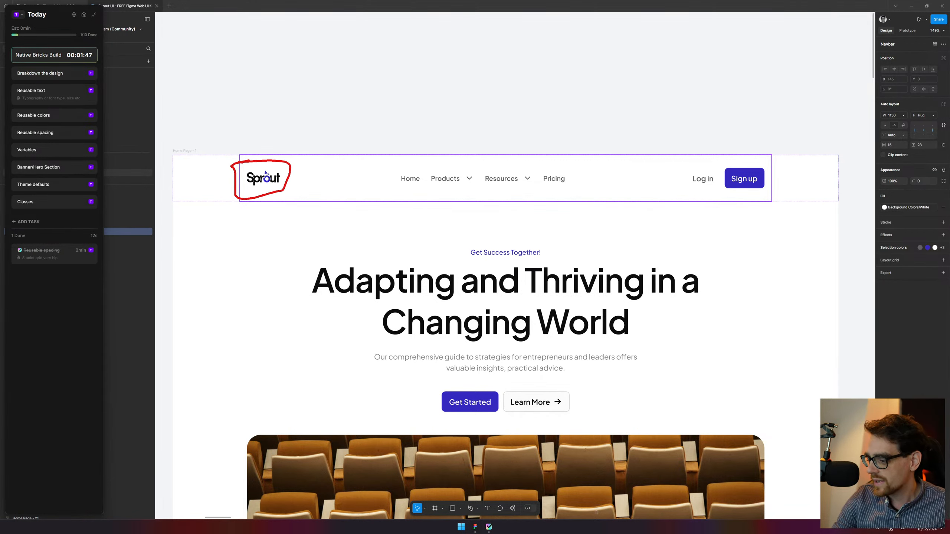
{"action": "mouse_move", "coordinate": [396, 165]}
{"action": "left_mouse_down"}
{"action": "mouse_move", "coordinate": [399, 185]}
{"action": "mouse_move", "coordinate": [533, 187]}
{"action": "mouse_move", "coordinate": [579, 173]}
{"action": "mouse_move", "coordinate": [439, 165]}
{"action": "mouse_move", "coordinate": [393, 174]}
{"action": "left_mouse_up"}
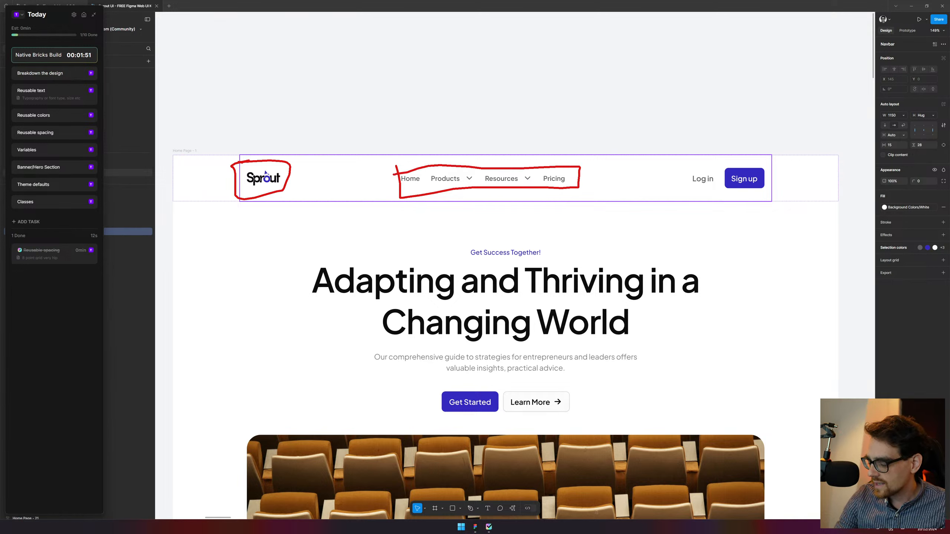
{"action": "mouse_move", "coordinate": [681, 163]}
{"action": "left_mouse_down"}
{"action": "mouse_move", "coordinate": [688, 201]}
{"action": "mouse_move", "coordinate": [765, 196]}
{"action": "mouse_move", "coordinate": [761, 159]}
{"action": "mouse_move", "coordinate": [685, 165]}
{"action": "left_mouse_up"}
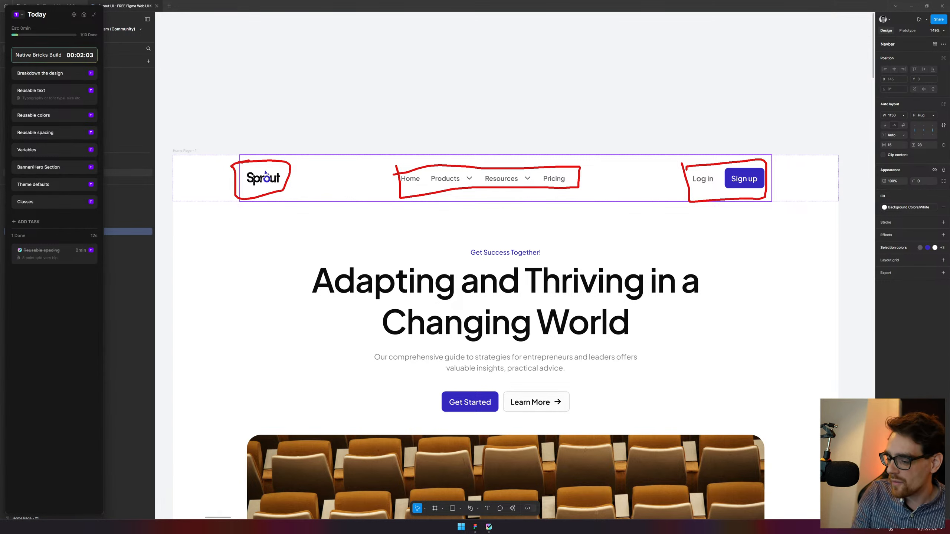
{"action": "mouse_move", "coordinate": [250, 161]}
{"action": "left_mouse_down"}
{"action": "mouse_move", "coordinate": [775, 152]}
{"action": "mouse_move", "coordinate": [774, 176]}
{"action": "mouse_move", "coordinate": [714, 212]}
{"action": "mouse_move", "coordinate": [294, 204]}
{"action": "mouse_move", "coordinate": [230, 153]}
{"action": "left_mouse_up"}
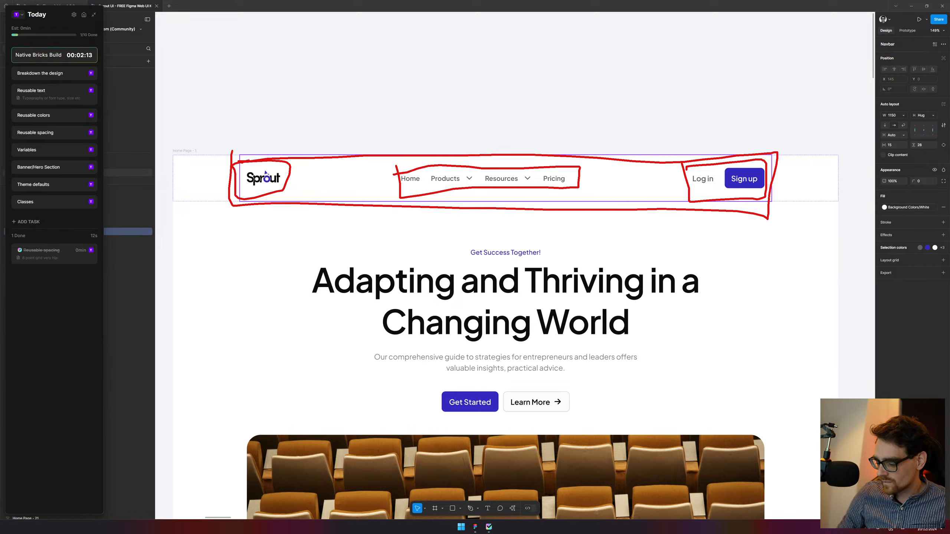
{"action": "key", "text": "Escape"}
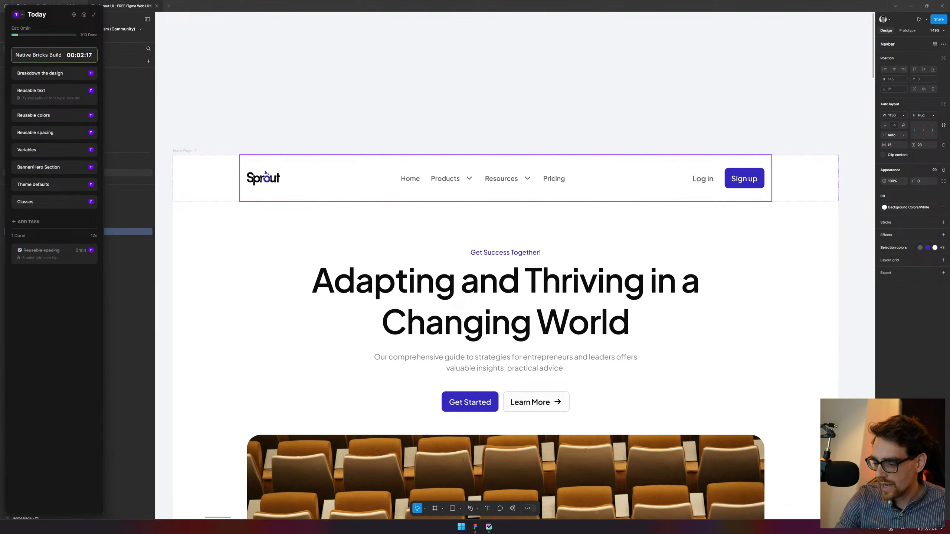
{"action": "mouse_move", "coordinate": [428, 176]}
{"action": "left_mouse_down"}
{"action": "mouse_move", "coordinate": [451, 191]}
{"action": "mouse_move", "coordinate": [474, 186]}
{"action": "mouse_move", "coordinate": [471, 160]}
{"action": "mouse_move", "coordinate": [422, 186]}
{"action": "mouse_move", "coordinate": [479, 176]}
{"action": "mouse_move", "coordinate": [466, 179]}
{"action": "left_mouse_up"}
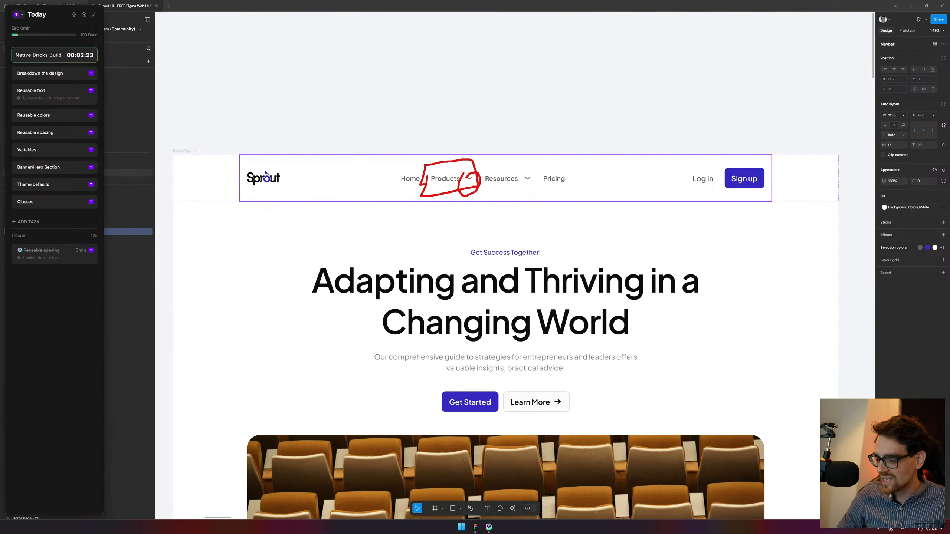
{"action": "key", "text": "Escape"}
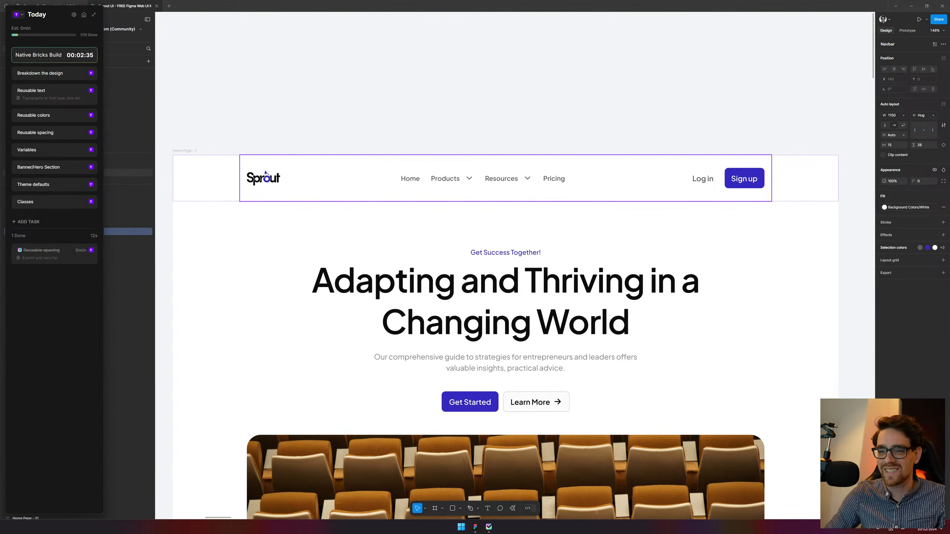
Select the whole hero section below the navbar
{"action": "left_click_drag", "start_coordinate": [753, 320], "coordinate": [733, 128]}
{"action": "scroll", "coordinate": [732, 129], "scroll_direction": "down", "scroll_amount": 3, "text": "ctrl"}
{"action": "left_click_drag", "start_coordinate": [710, 186], "coordinate": [659, 197]}
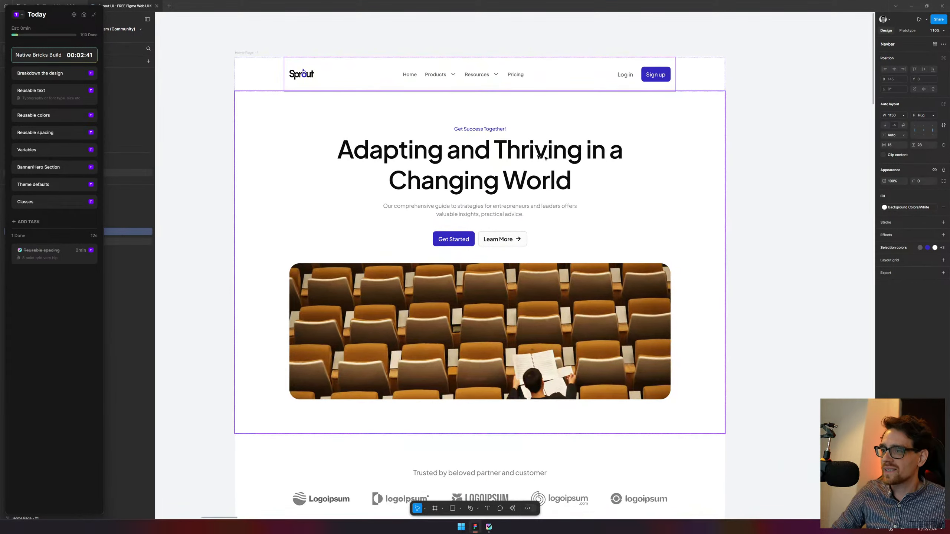
{"action": "left_click", "coordinate": [284, 177]}
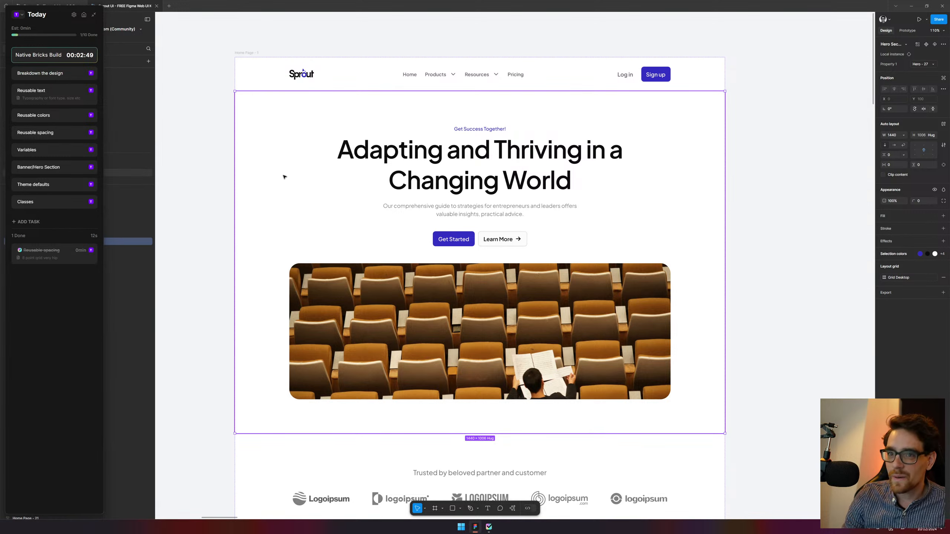
Complete the Native Bricks Build task in Blitzit and start the Breakdown the design task
{"action": "left_click", "coordinate": [75, 55]}
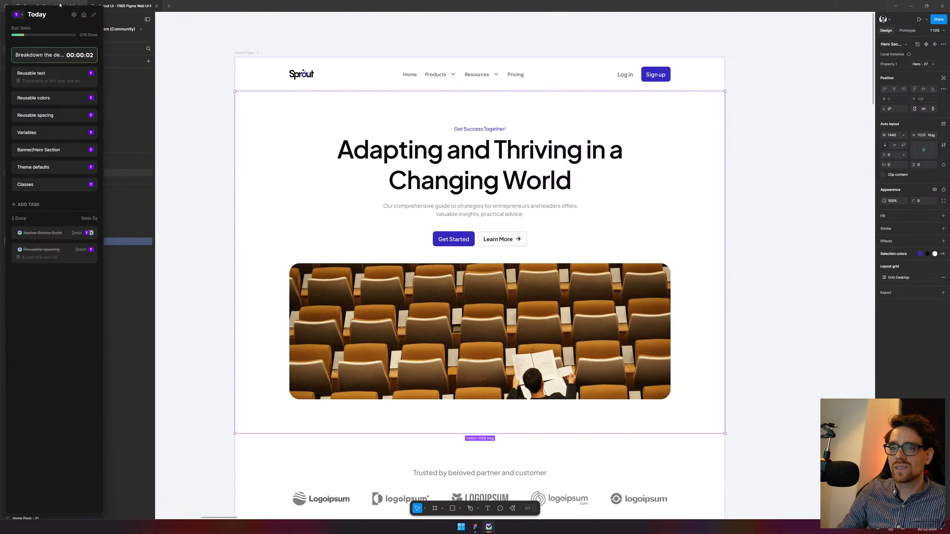
{"action": "mouse_move", "coordinate": [90, 76]}
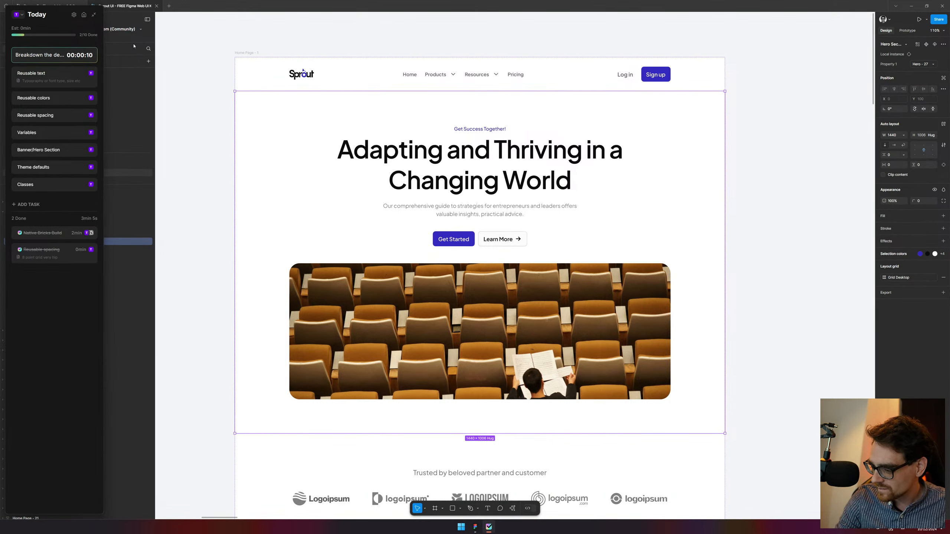
Label the hero texts in red: the main heading as H1 tag, the description as P tag and the small line above as accent
{"action": "left_click_drag", "start_coordinate": [331, 145], "coordinate": [328, 189]}
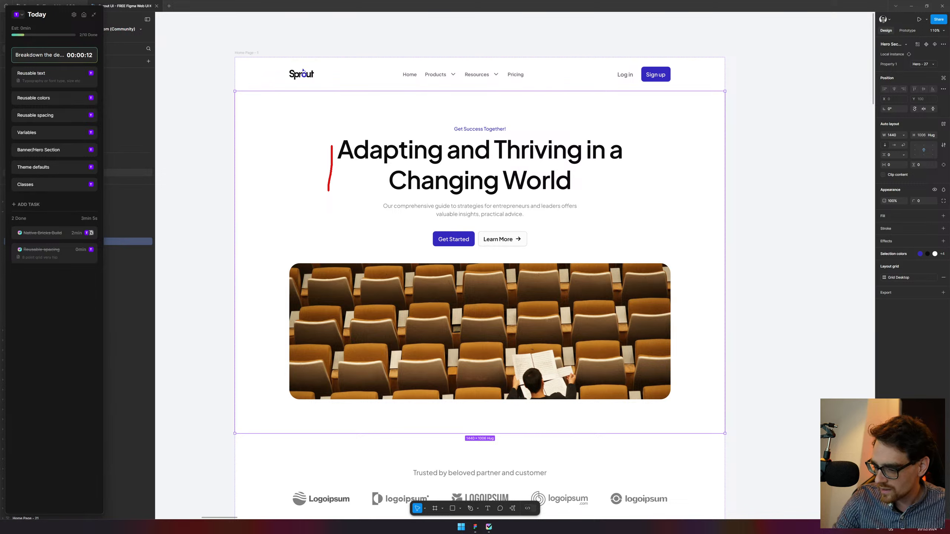
{"action": "mouse_move", "coordinate": [279, 165]}
{"action": "left_mouse_down"}
{"action": "mouse_move", "coordinate": [293, 177]}
{"action": "mouse_move", "coordinate": [316, 173]}
{"action": "mouse_move", "coordinate": [281, 185]}
{"action": "left_mouse_up"}
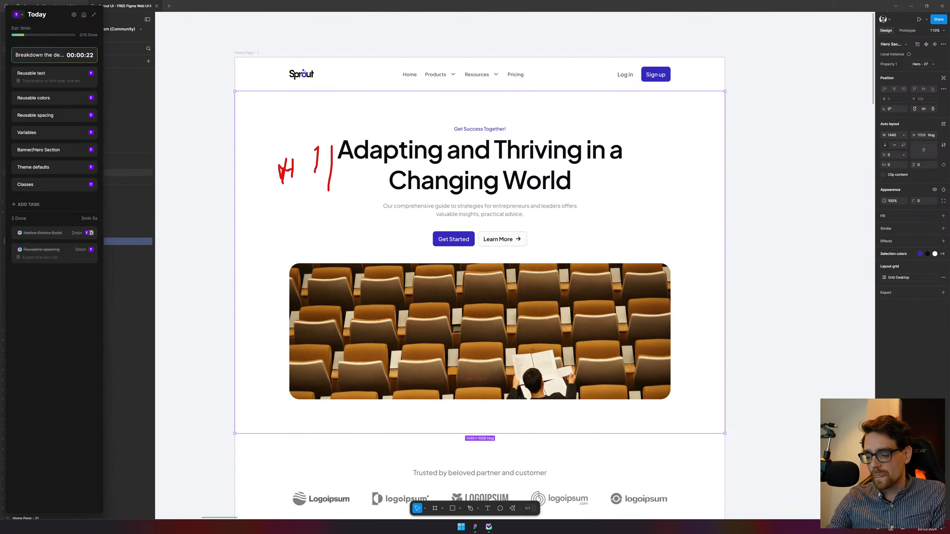
{"action": "mouse_move", "coordinate": [285, 194]}
{"action": "left_mouse_down"}
{"action": "mouse_move", "coordinate": [279, 204]}
{"action": "mouse_move", "coordinate": [298, 195]}
{"action": "left_mouse_up"}
{"action": "left_click_drag", "start_coordinate": [301, 199], "coordinate": [323, 199]}
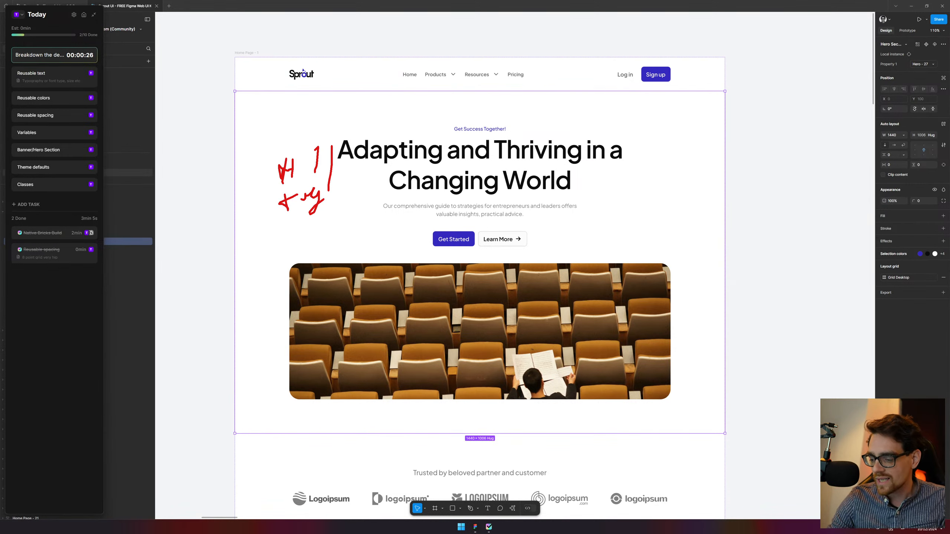
{"action": "left_click_drag", "start_coordinate": [602, 209], "coordinate": [635, 196]}
{"action": "mouse_move", "coordinate": [636, 197]}
{"action": "left_mouse_down"}
{"action": "mouse_move", "coordinate": [616, 213]}
{"action": "mouse_move", "coordinate": [650, 215]}
{"action": "mouse_move", "coordinate": [647, 202]}
{"action": "mouse_move", "coordinate": [698, 197]}
{"action": "mouse_move", "coordinate": [713, 225]}
{"action": "mouse_move", "coordinate": [735, 211]}
{"action": "mouse_move", "coordinate": [705, 203]}
{"action": "mouse_move", "coordinate": [720, 204]}
{"action": "mouse_move", "coordinate": [679, 211]}
{"action": "mouse_move", "coordinate": [680, 191]}
{"action": "mouse_move", "coordinate": [697, 196]}
{"action": "left_mouse_up"}
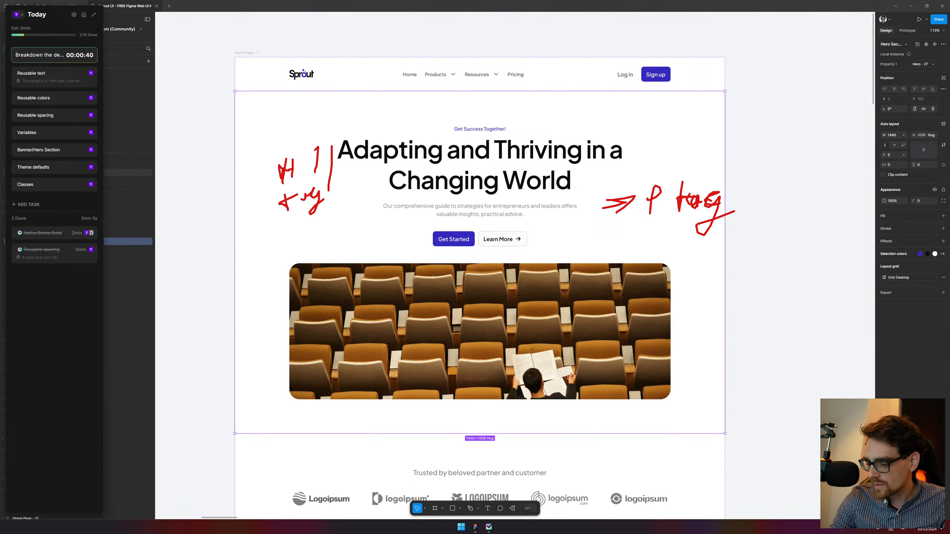
{"action": "mouse_move", "coordinate": [515, 125]}
{"action": "left_mouse_down"}
{"action": "mouse_move", "coordinate": [537, 109]}
{"action": "mouse_move", "coordinate": [632, 112]}
{"action": "mouse_move", "coordinate": [648, 98]}
{"action": "mouse_move", "coordinate": [599, 105]}
{"action": "mouse_move", "coordinate": [682, 99]}
{"action": "mouse_move", "coordinate": [667, 85]}
{"action": "left_mouse_up"}
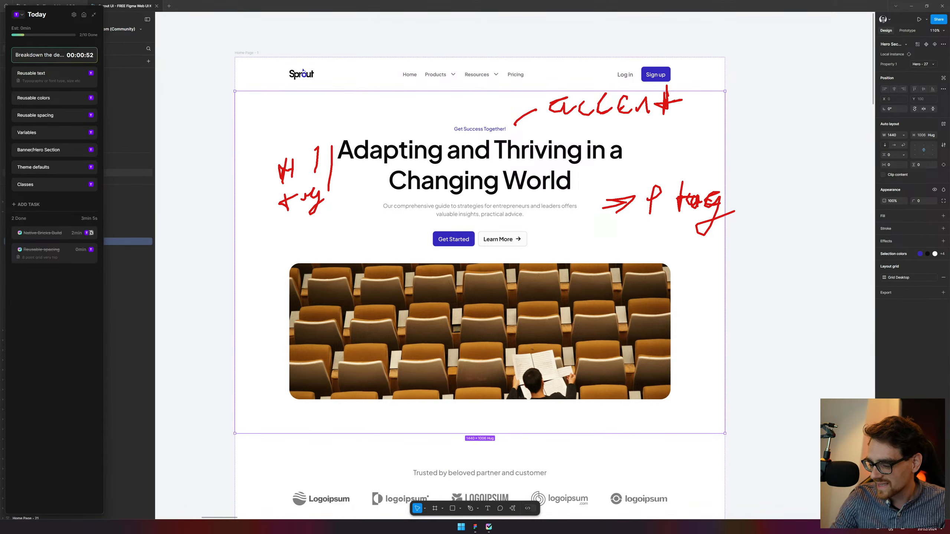
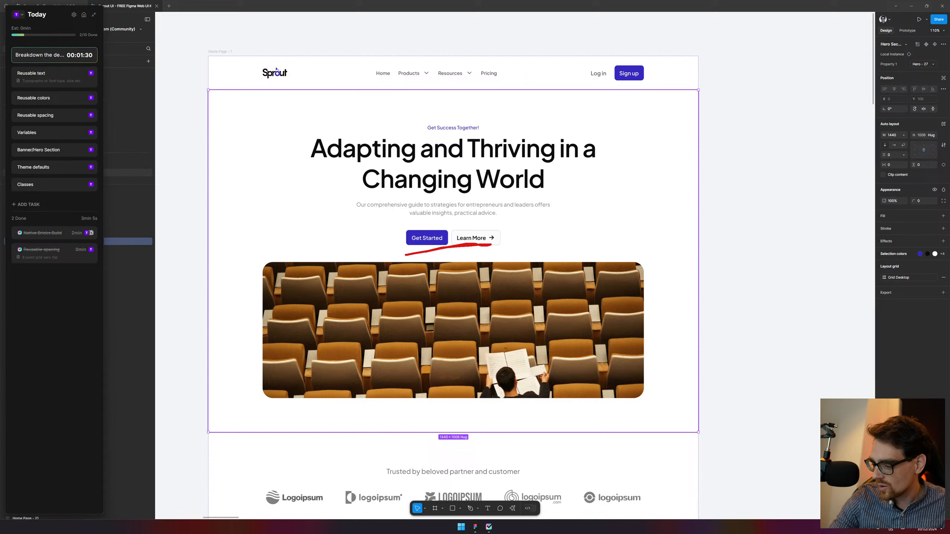
Outline the hero's content block in red with a downward arrow beside it, and clear the marks
{"action": "mouse_move", "coordinate": [236, 137]}
{"action": "left_mouse_down"}
{"action": "mouse_move", "coordinate": [241, 398]}
{"action": "mouse_move", "coordinate": [328, 415]}
{"action": "mouse_move", "coordinate": [678, 405]}
{"action": "mouse_move", "coordinate": [671, 221]}
{"action": "mouse_move", "coordinate": [537, 103]}
{"action": "mouse_move", "coordinate": [223, 116]}
{"action": "mouse_move", "coordinate": [225, 161]}
{"action": "left_mouse_up"}
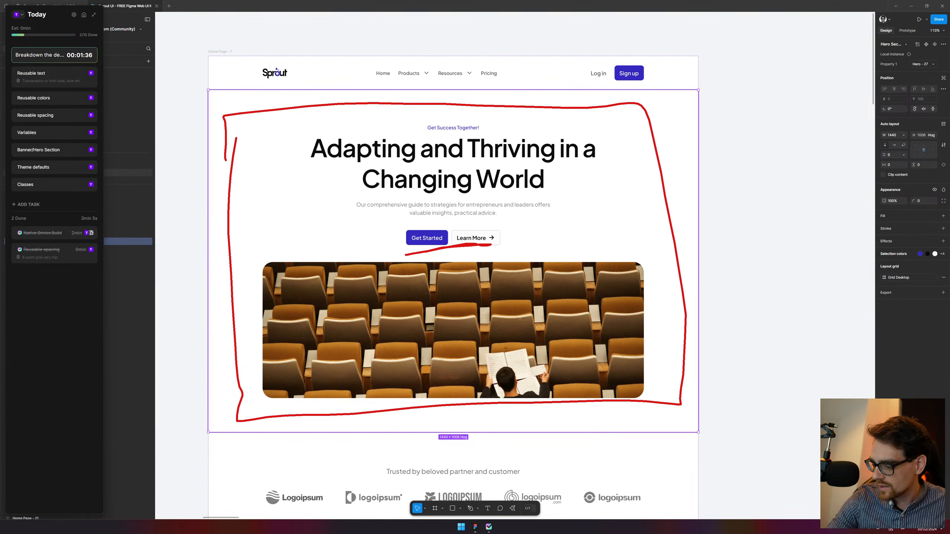
{"action": "mouse_move", "coordinate": [635, 132]}
{"action": "left_mouse_down"}
{"action": "mouse_move", "coordinate": [665, 348]}
{"action": "mouse_move", "coordinate": [658, 346]}
{"action": "mouse_move", "coordinate": [679, 317]}
{"action": "left_mouse_up"}
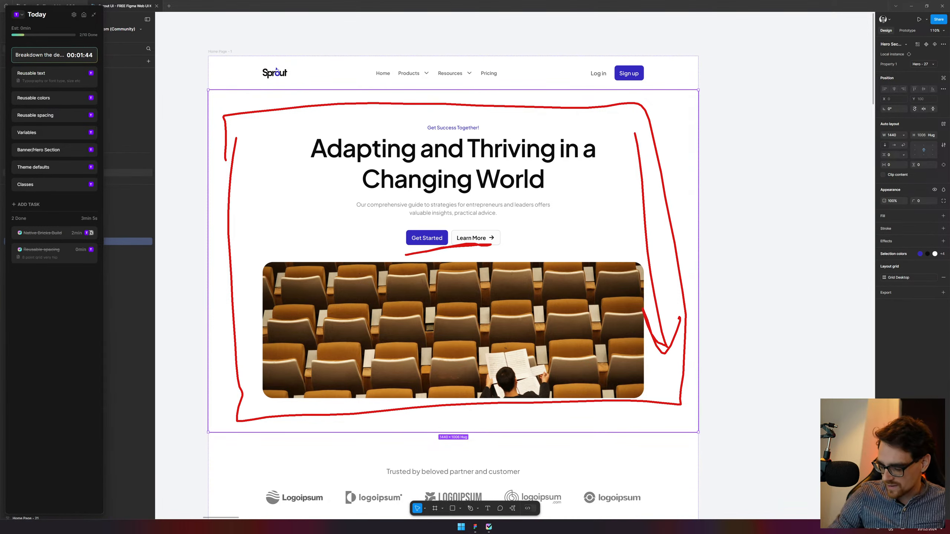
{"action": "key", "text": "Escape"}
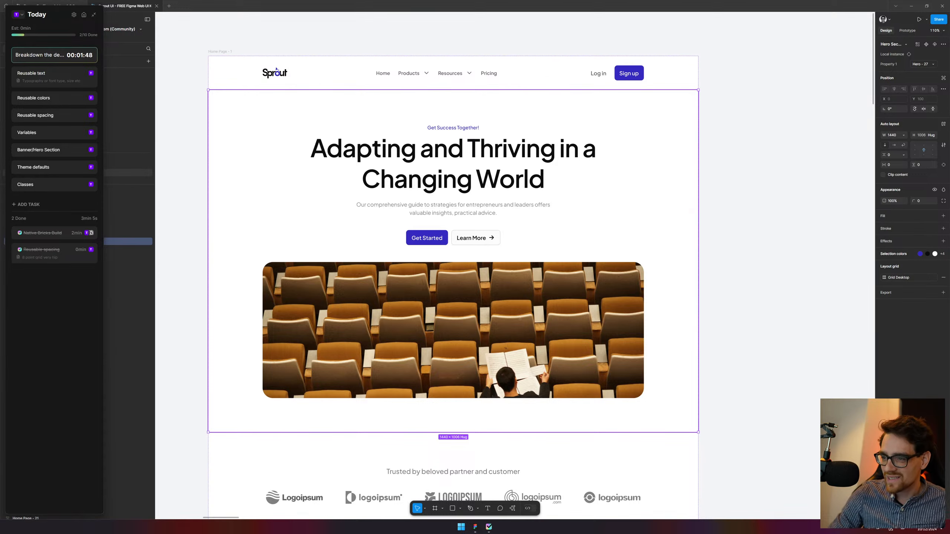
Mark in red the navbar's Sign up button and the hero's heading, description and Learn More button
{"action": "scroll", "coordinate": [634, 259], "scroll_direction": "down", "scroll_amount": 1}
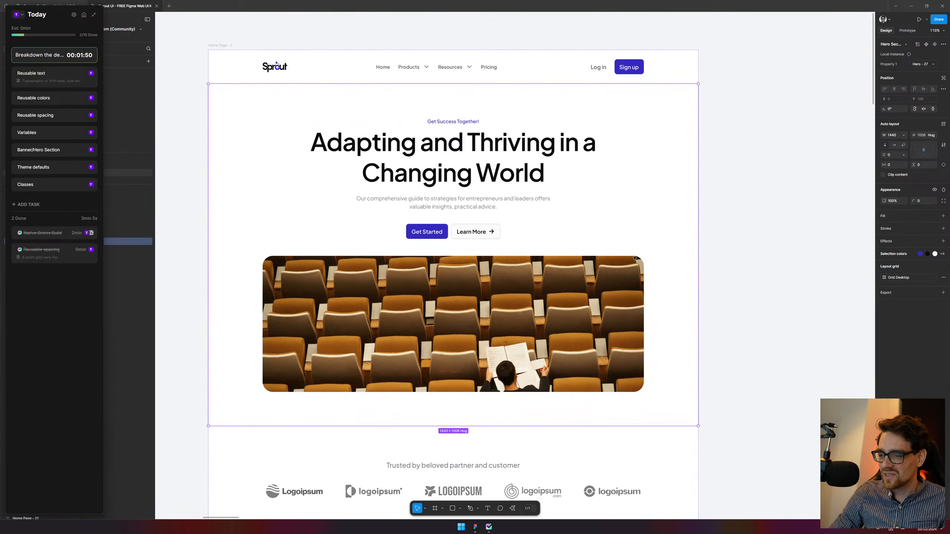
{"action": "scroll", "coordinate": [504, 278], "scroll_direction": "up", "scroll_amount": 3}
{"action": "scroll", "coordinate": [430, 262], "scroll_direction": "down", "scroll_amount": 2}
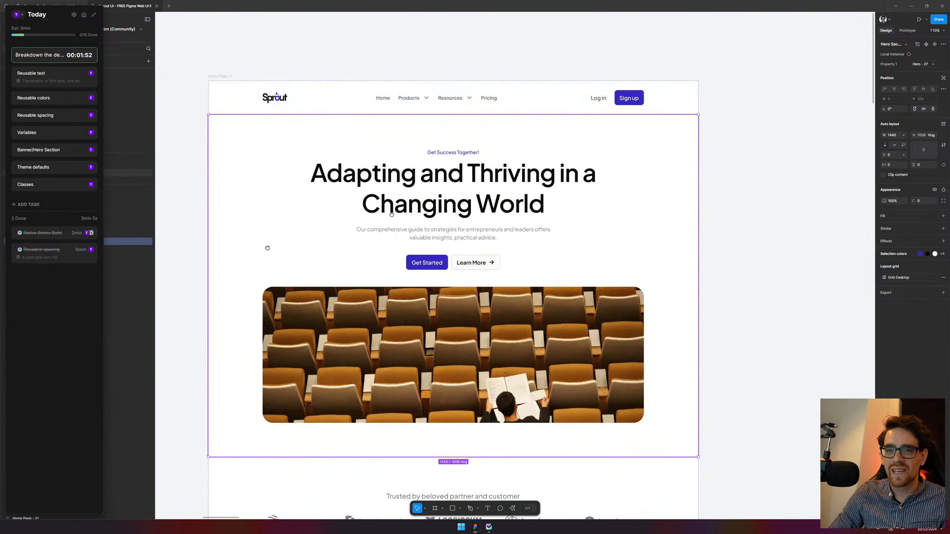
{"action": "left_click_drag", "start_coordinate": [247, 255], "coordinate": [282, 263]}
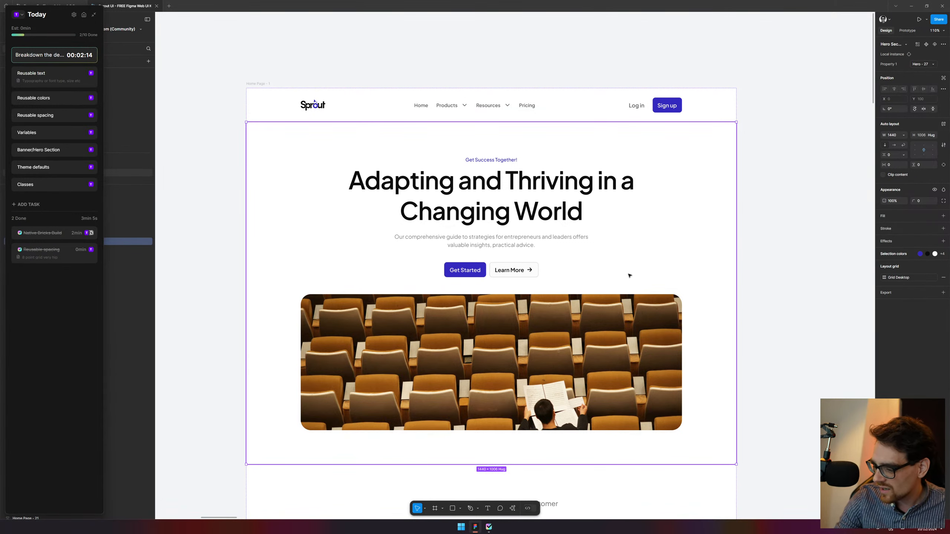
{"action": "key", "text": "ctrl+2"}
{"action": "left_click_drag", "start_coordinate": [668, 117], "coordinate": [662, 133]}
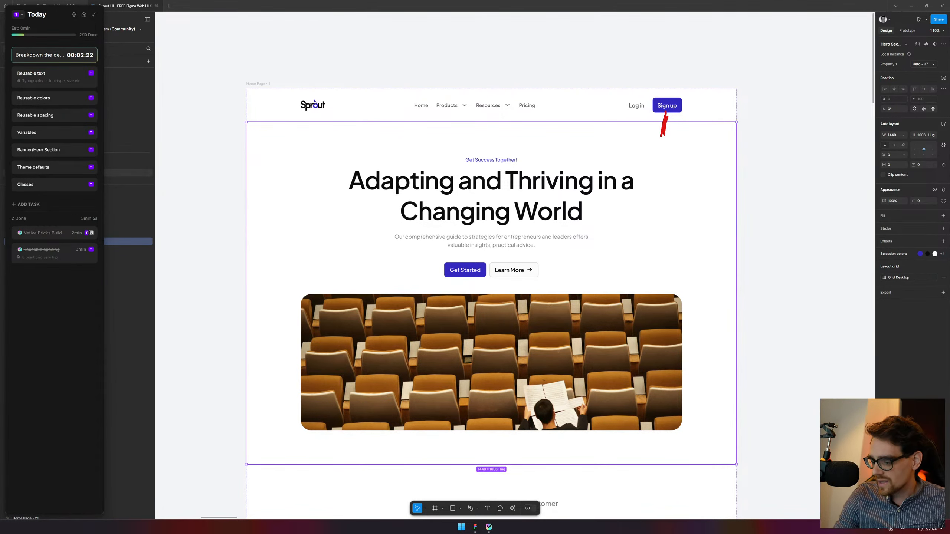
{"action": "mouse_move", "coordinate": [582, 213]}
{"action": "left_mouse_down"}
{"action": "mouse_move", "coordinate": [612, 207]}
{"action": "mouse_move", "coordinate": [580, 213]}
{"action": "mouse_move", "coordinate": [588, 241]}
{"action": "mouse_move", "coordinate": [604, 238]}
{"action": "left_mouse_up"}
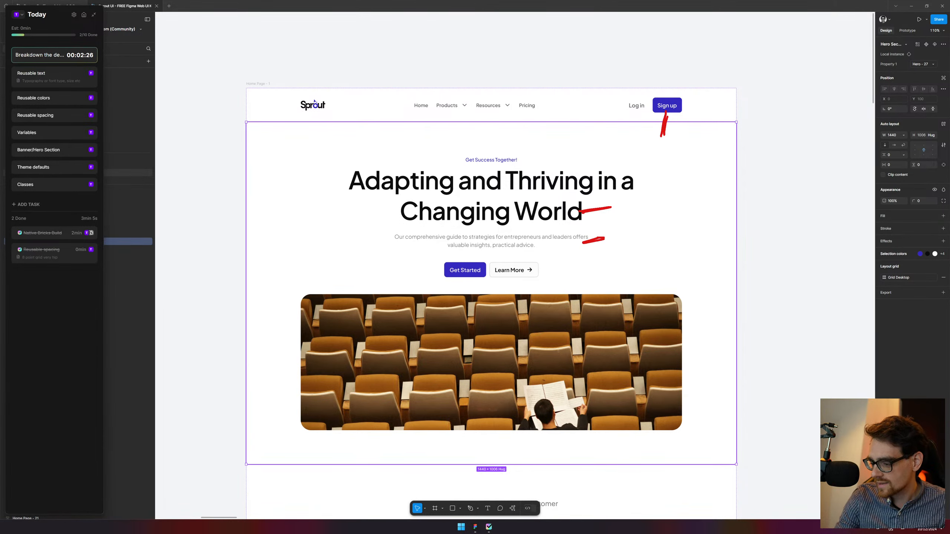
{"action": "scroll", "coordinate": [581, 185], "scroll_direction": "down", "scroll_amount": 1}
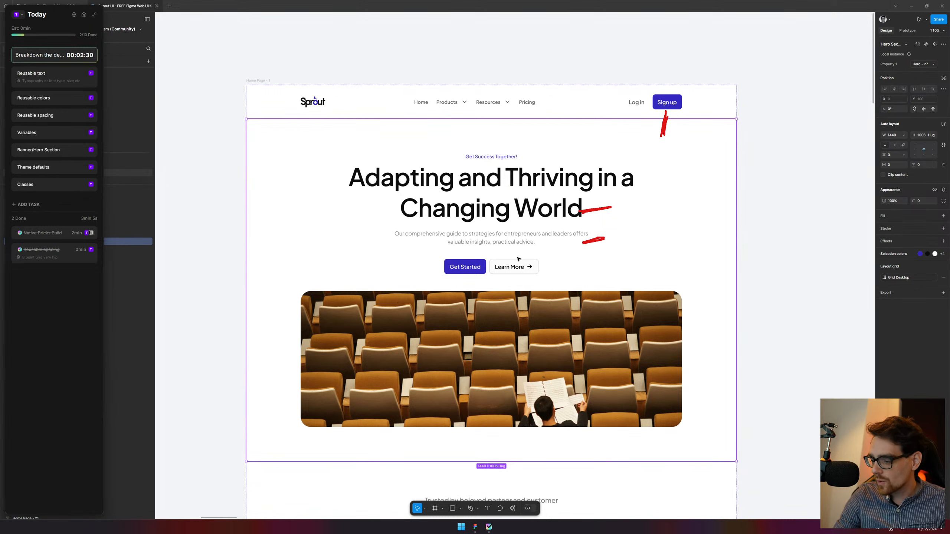
{"action": "left_click_drag", "start_coordinate": [541, 264], "coordinate": [560, 258]}
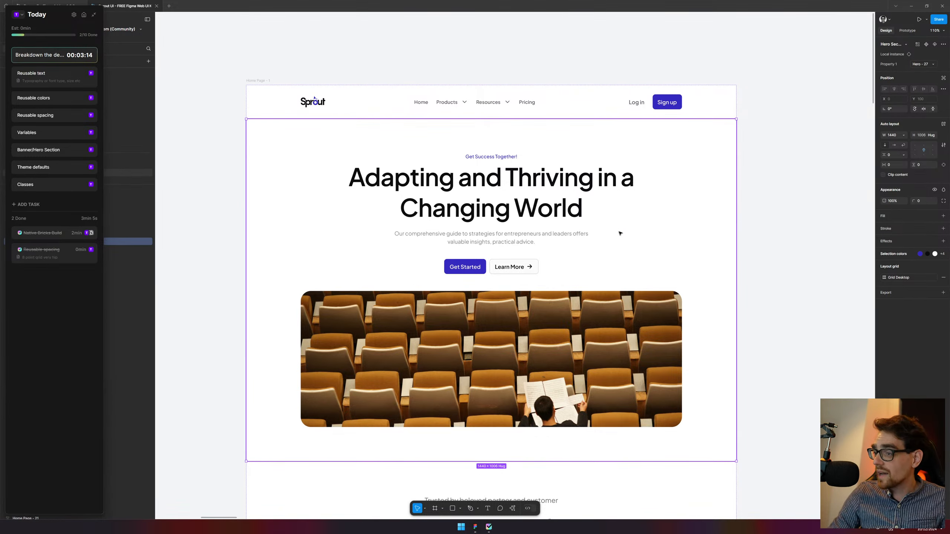
Outline the Everything You Require to Expand Your Business header row as two numbered columns, with a line separating the paragraph from its button
{"action": "scroll", "coordinate": [620, 233], "scroll_direction": "down", "scroll_amount": 15}
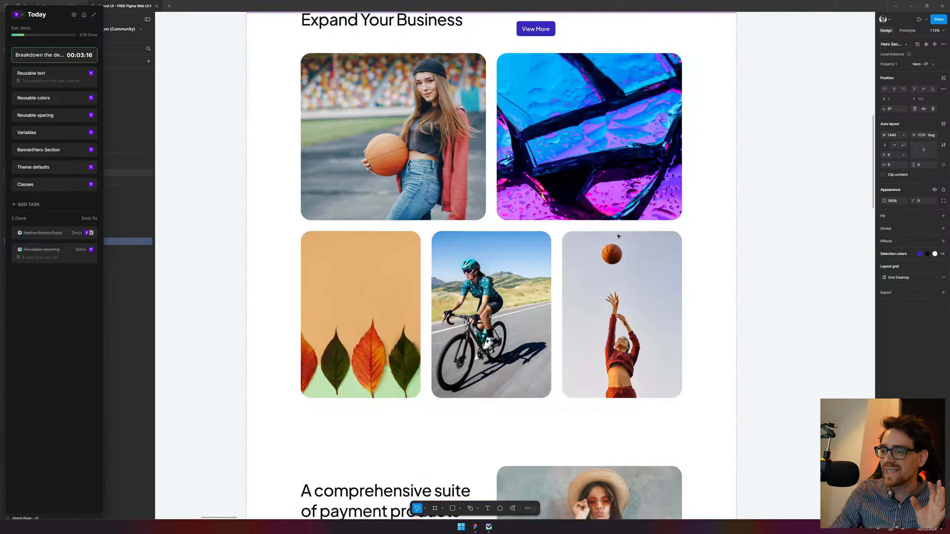
{"action": "scroll", "coordinate": [618, 237], "scroll_direction": "up", "scroll_amount": 5}
{"action": "scroll", "coordinate": [780, 164], "scroll_direction": "down", "scroll_amount": 2}
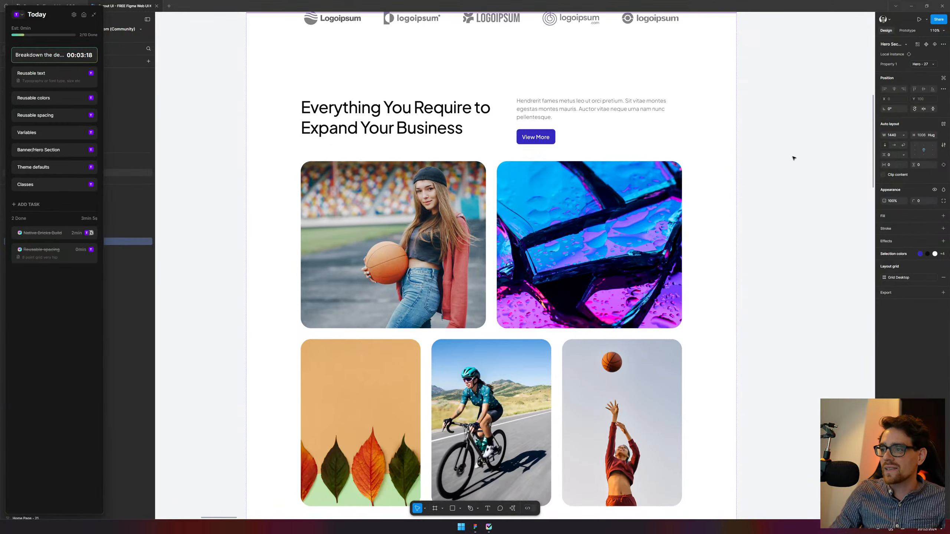
{"action": "scroll", "coordinate": [793, 158], "scroll_direction": "down", "scroll_amount": 2}
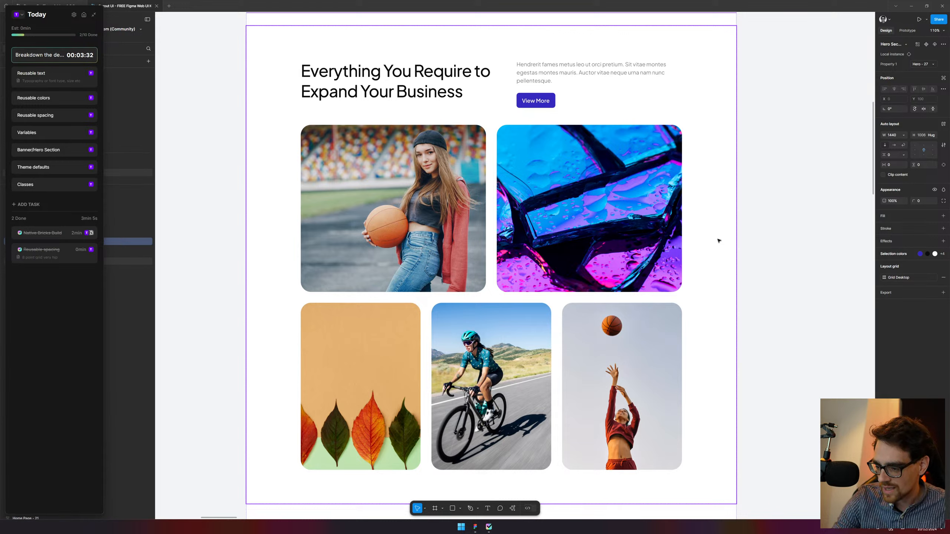
{"action": "mouse_move", "coordinate": [290, 42]}
{"action": "left_mouse_down"}
{"action": "mouse_move", "coordinate": [296, 114]}
{"action": "mouse_move", "coordinate": [671, 112]}
{"action": "mouse_move", "coordinate": [687, 53]}
{"action": "mouse_move", "coordinate": [506, 42]}
{"action": "mouse_move", "coordinate": [281, 44]}
{"action": "left_mouse_up"}
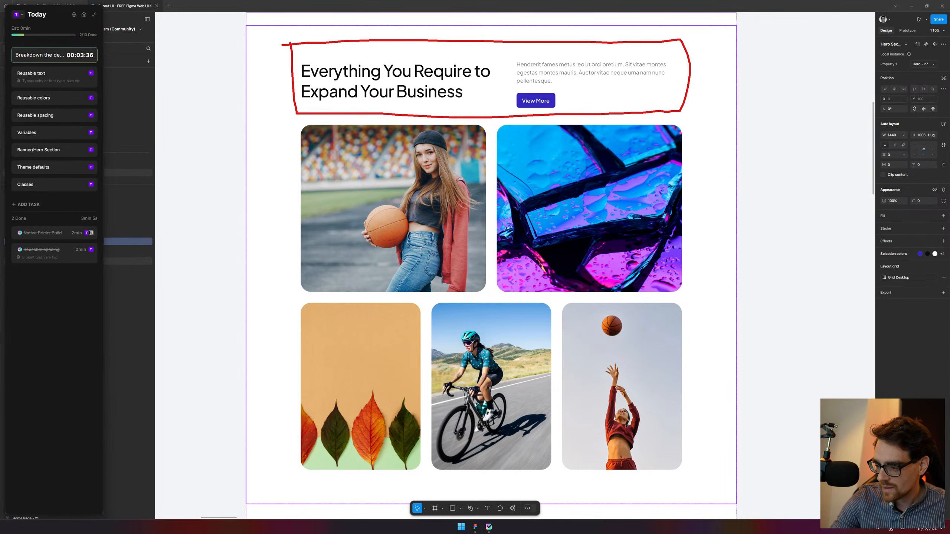
{"action": "left_click_drag", "start_coordinate": [498, 37], "coordinate": [500, 113]}
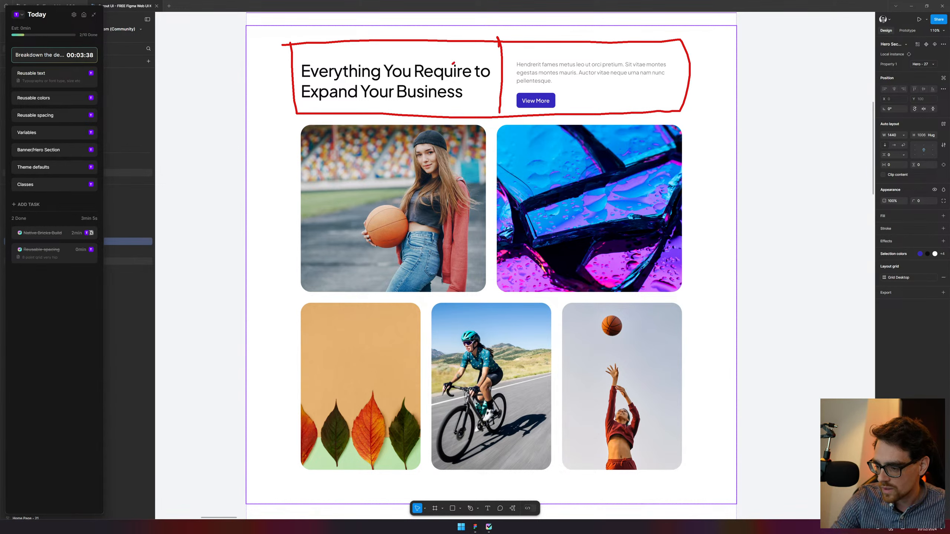
{"action": "left_click_drag", "start_coordinate": [453, 63], "coordinate": [460, 57]}
{"action": "left_click_drag", "start_coordinate": [674, 48], "coordinate": [695, 67]}
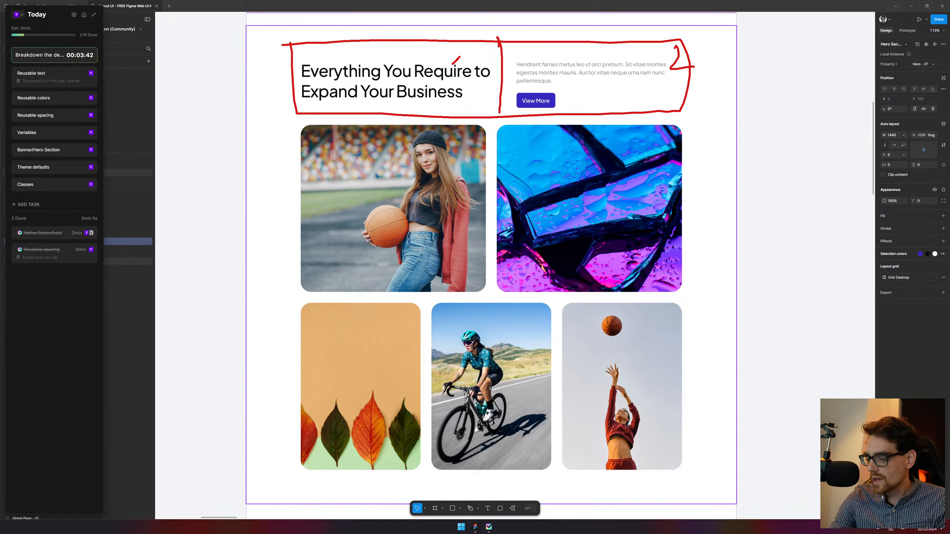
{"action": "left_click_drag", "start_coordinate": [517, 92], "coordinate": [701, 78]}
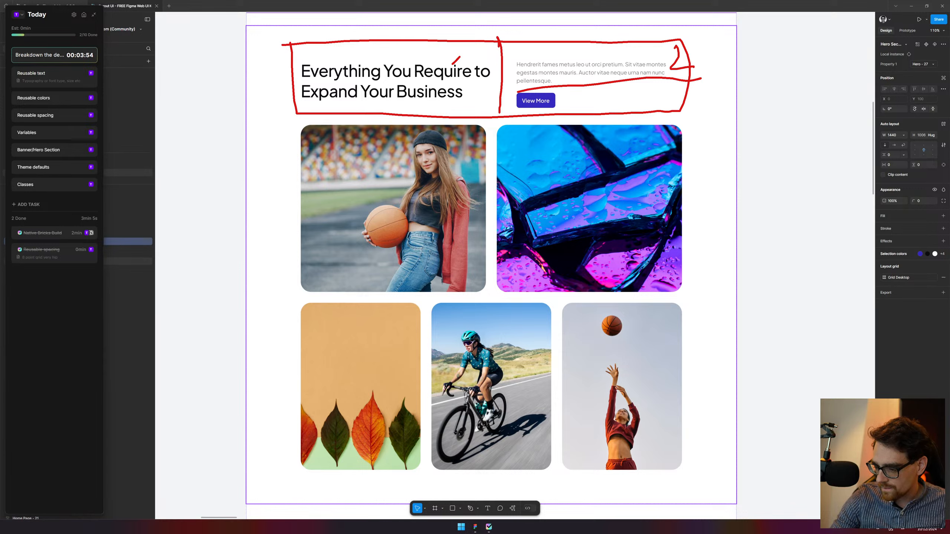
Outline the upper image row split into two columns and the lower image row split into three columns
{"action": "mouse_move", "coordinate": [289, 126]}
{"action": "left_mouse_down"}
{"action": "mouse_move", "coordinate": [277, 209]}
{"action": "mouse_move", "coordinate": [299, 291]}
{"action": "mouse_move", "coordinate": [745, 306]}
{"action": "mouse_move", "coordinate": [684, 113]}
{"action": "mouse_move", "coordinate": [349, 124]}
{"action": "mouse_move", "coordinate": [270, 136]}
{"action": "left_mouse_up"}
{"action": "left_click_drag", "start_coordinate": [493, 120], "coordinate": [491, 299]}
{"action": "mouse_move", "coordinate": [292, 312]}
{"action": "left_mouse_down"}
{"action": "mouse_move", "coordinate": [269, 503]}
{"action": "mouse_move", "coordinate": [518, 499]}
{"action": "mouse_move", "coordinate": [720, 480]}
{"action": "mouse_move", "coordinate": [701, 304]}
{"action": "left_mouse_up"}
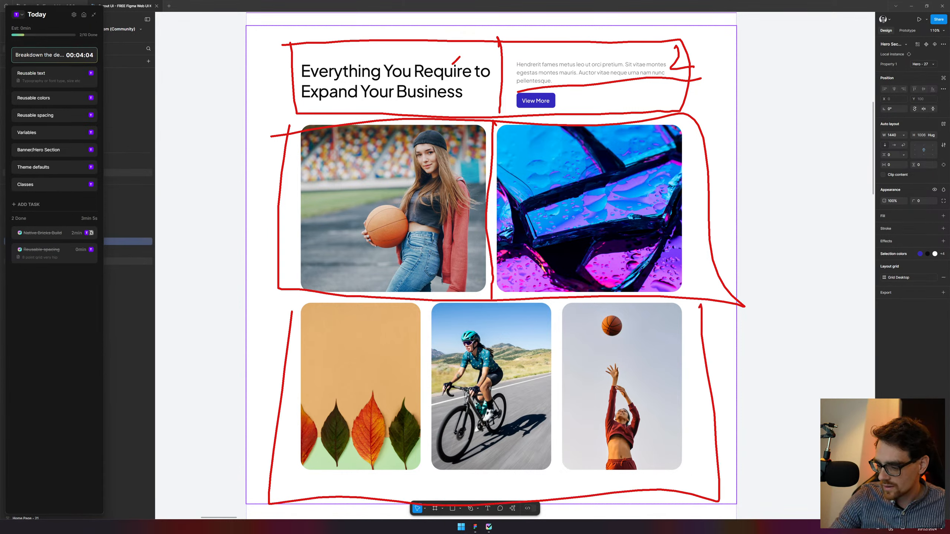
{"action": "left_click_drag", "start_coordinate": [431, 297], "coordinate": [421, 503]}
{"action": "left_click_drag", "start_coordinate": [557, 311], "coordinate": [565, 494]}
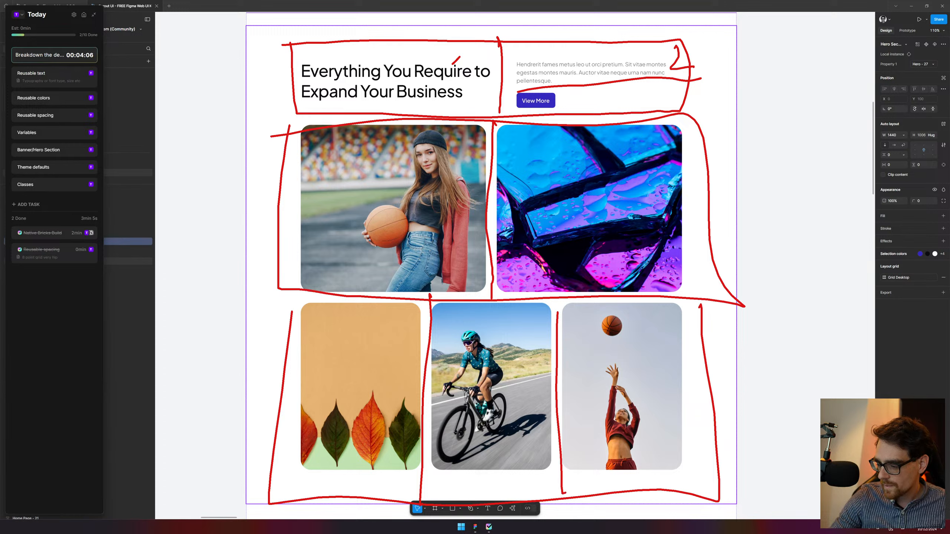
Circle the upper and lower image rows as separate groups in red, and clear the marks
{"action": "left_click_drag", "start_coordinate": [721, 196], "coordinate": [752, 189]}
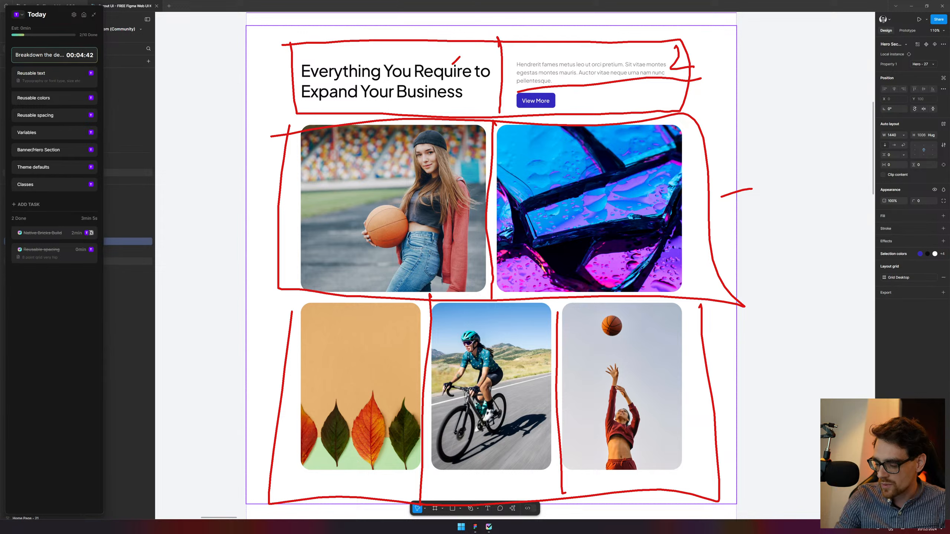
{"action": "mouse_move", "coordinate": [285, 135]}
{"action": "left_mouse_down"}
{"action": "mouse_move", "coordinate": [296, 286]}
{"action": "mouse_move", "coordinate": [750, 189]}
{"action": "mouse_move", "coordinate": [358, 178]}
{"action": "left_mouse_up"}
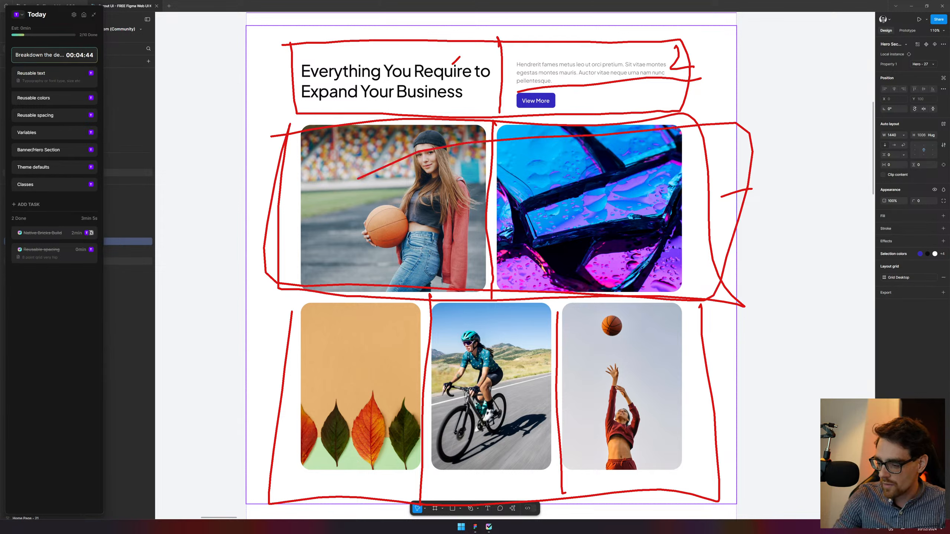
{"action": "mouse_move", "coordinate": [288, 299]}
{"action": "left_mouse_down"}
{"action": "mouse_move", "coordinate": [285, 447]}
{"action": "mouse_move", "coordinate": [759, 380]}
{"action": "mouse_move", "coordinate": [414, 306]}
{"action": "left_mouse_up"}
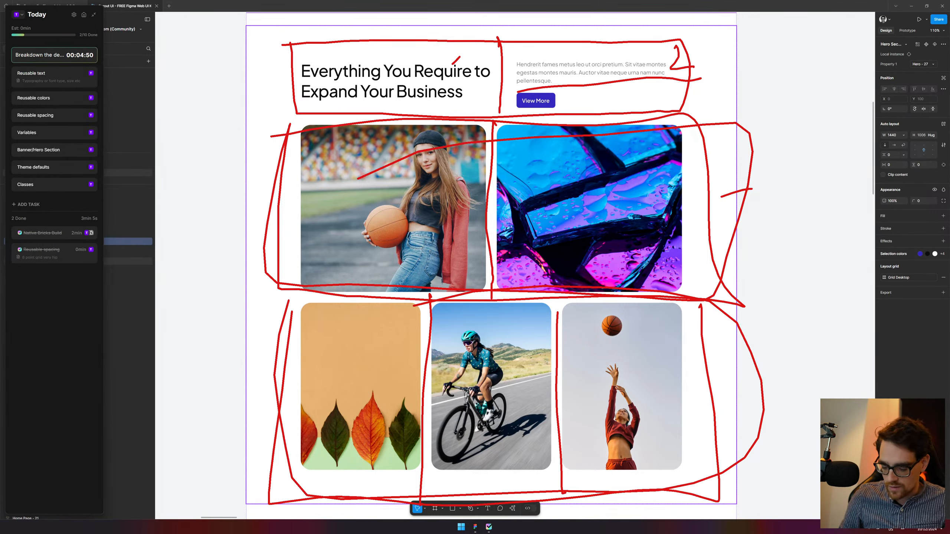
{"action": "key", "text": "Escape"}
{"action": "mouse_move", "coordinate": [282, 123]}
{"action": "left_mouse_down"}
{"action": "mouse_move", "coordinate": [423, 112]}
{"action": "mouse_move", "coordinate": [700, 115]}
{"action": "mouse_move", "coordinate": [697, 509]}
{"action": "mouse_move", "coordinate": [429, 476]}
{"action": "left_mouse_up"}
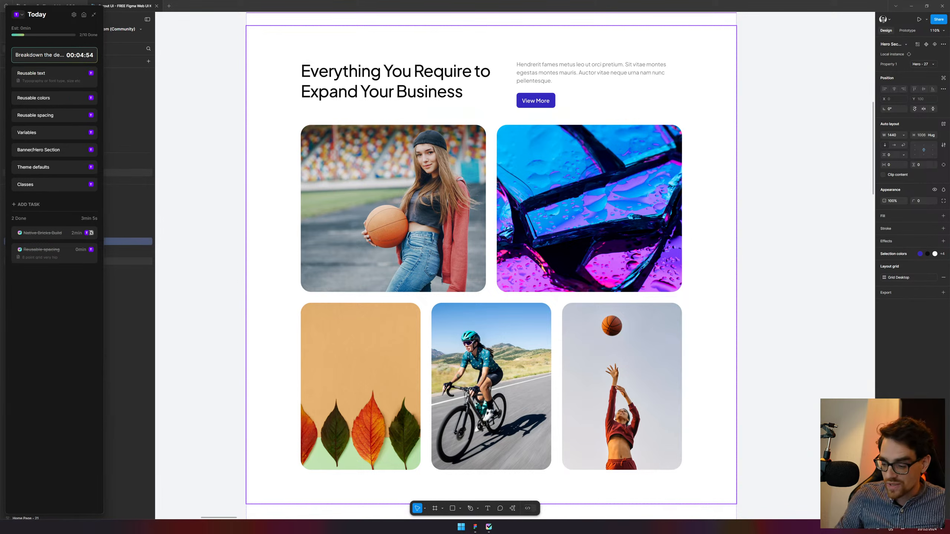
{"action": "key", "text": "Escape"}
Outline the section's whole content, box the two upper images with arrows pointing into them, and clear the marks
{"action": "mouse_move", "coordinate": [281, 40]}
{"action": "left_mouse_down"}
{"action": "mouse_move", "coordinate": [271, 390]}
{"action": "mouse_move", "coordinate": [354, 500]}
{"action": "mouse_move", "coordinate": [716, 497]}
{"action": "mouse_move", "coordinate": [685, 66]}
{"action": "mouse_move", "coordinate": [251, 59]}
{"action": "left_mouse_up"}
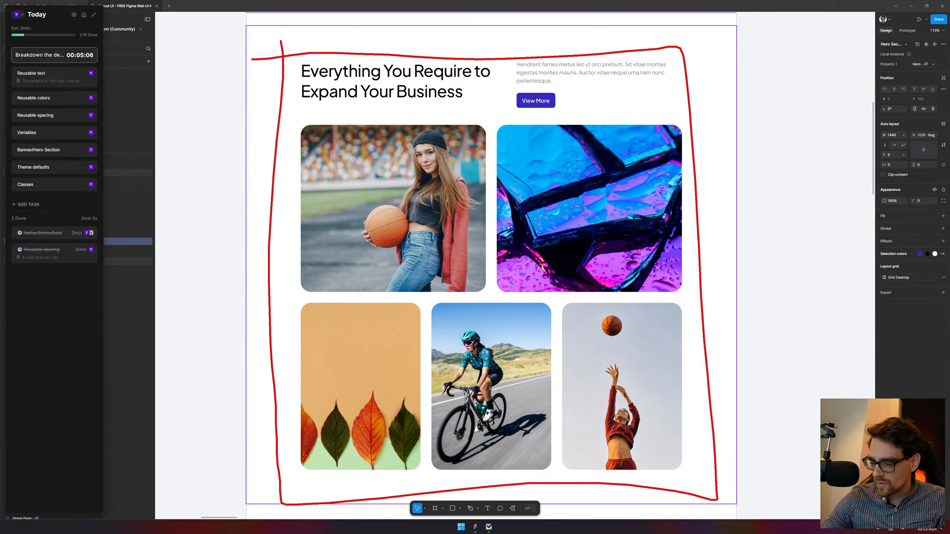
{"action": "mouse_move", "coordinate": [292, 128]}
{"action": "left_mouse_down"}
{"action": "mouse_move", "coordinate": [306, 309]}
{"action": "mouse_move", "coordinate": [447, 306]}
{"action": "mouse_move", "coordinate": [475, 141]}
{"action": "mouse_move", "coordinate": [296, 140]}
{"action": "left_mouse_up"}
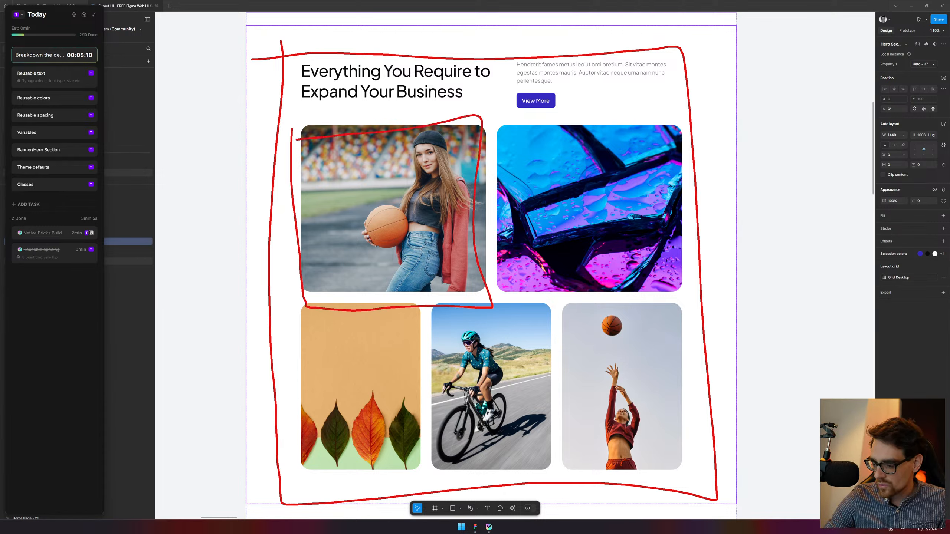
{"action": "mouse_move", "coordinate": [487, 113]}
{"action": "left_mouse_down"}
{"action": "mouse_move", "coordinate": [690, 111]}
{"action": "mouse_move", "coordinate": [696, 266]}
{"action": "mouse_move", "coordinate": [497, 285]}
{"action": "left_mouse_up"}
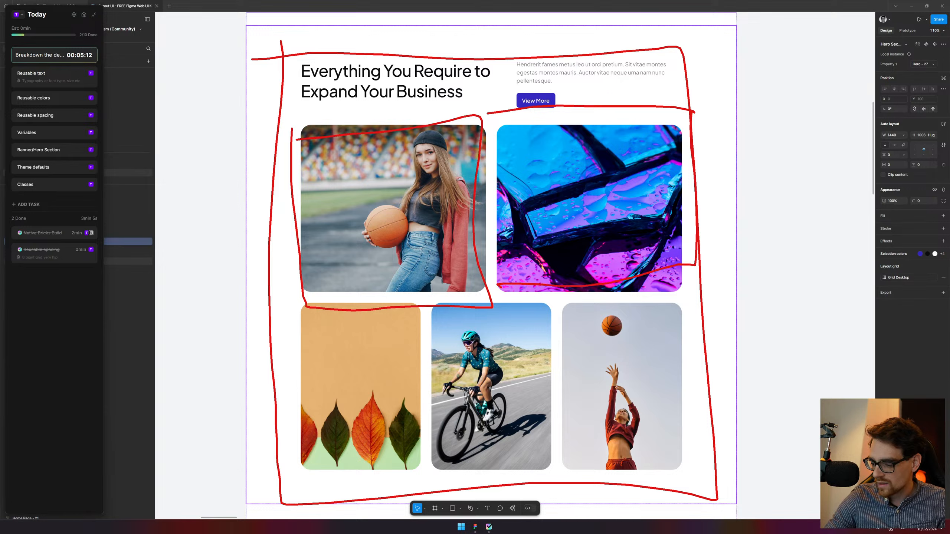
{"action": "left_click_drag", "start_coordinate": [396, 111], "coordinate": [390, 126]}
{"action": "mouse_move", "coordinate": [431, 67]}
{"action": "left_mouse_down"}
{"action": "mouse_move", "coordinate": [421, 148]}
{"action": "mouse_move", "coordinate": [439, 117]}
{"action": "left_mouse_up"}
{"action": "left_click_drag", "start_coordinate": [460, 95], "coordinate": [472, 84]}
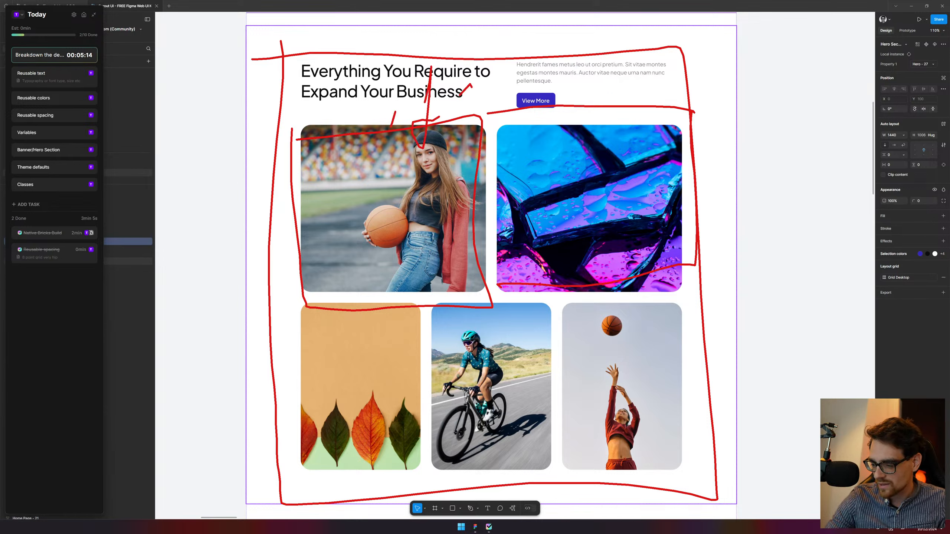
{"action": "left_click_drag", "start_coordinate": [582, 90], "coordinate": [578, 114]}
{"action": "mouse_move", "coordinate": [622, 46]}
{"action": "left_mouse_down"}
{"action": "mouse_move", "coordinate": [624, 97]}
{"action": "mouse_move", "coordinate": [667, 73]}
{"action": "left_mouse_up"}
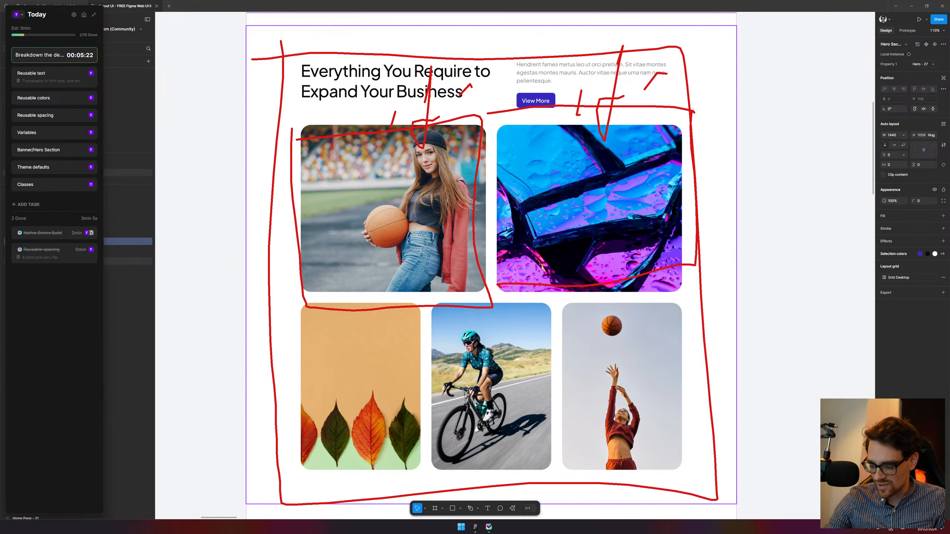
{"action": "key", "text": "Escape"}
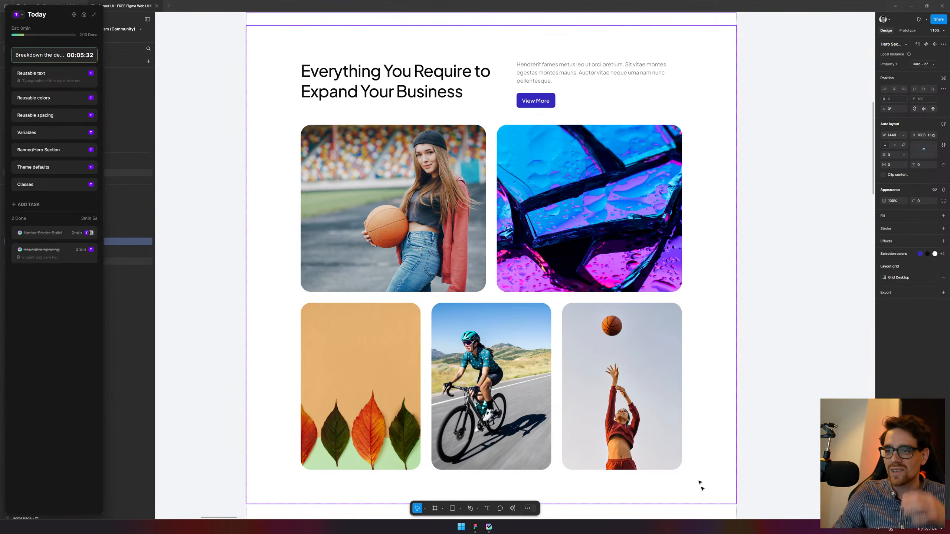
Review the remaining home page sections, from the payment products blocks through the blog cards and FAQ to the footer
{"action": "scroll", "coordinate": [699, 417], "scroll_direction": "down", "scroll_amount": 8}
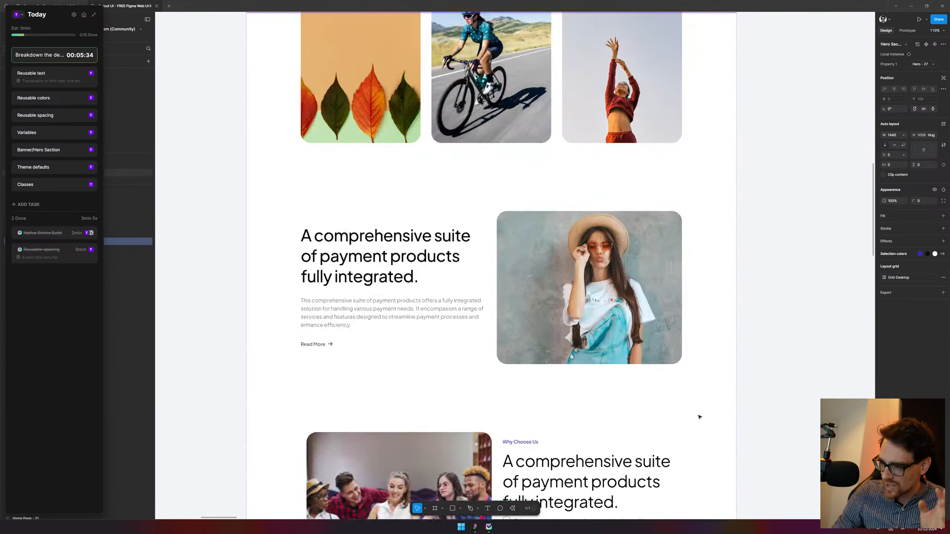
{"action": "left_click", "coordinate": [721, 231]}
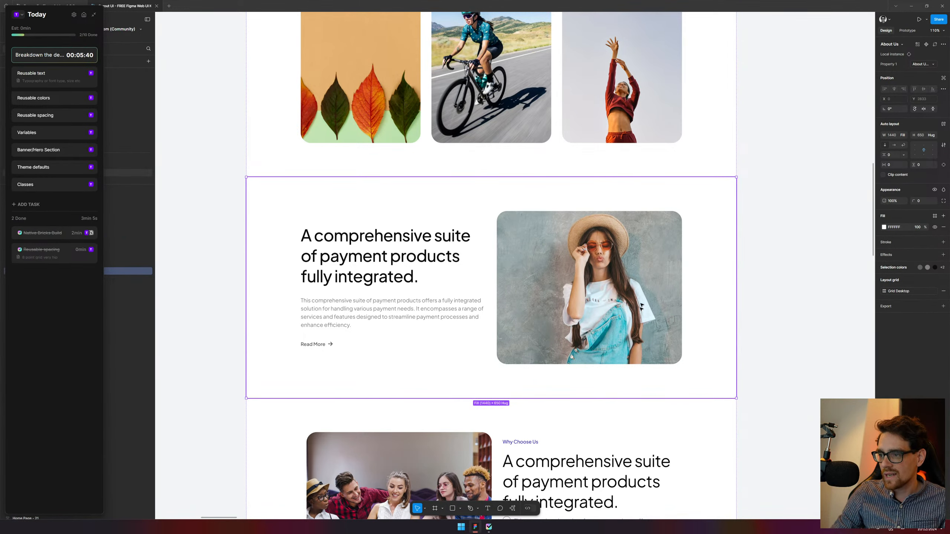
{"action": "scroll", "coordinate": [636, 250], "scroll_direction": "down", "scroll_amount": 6}
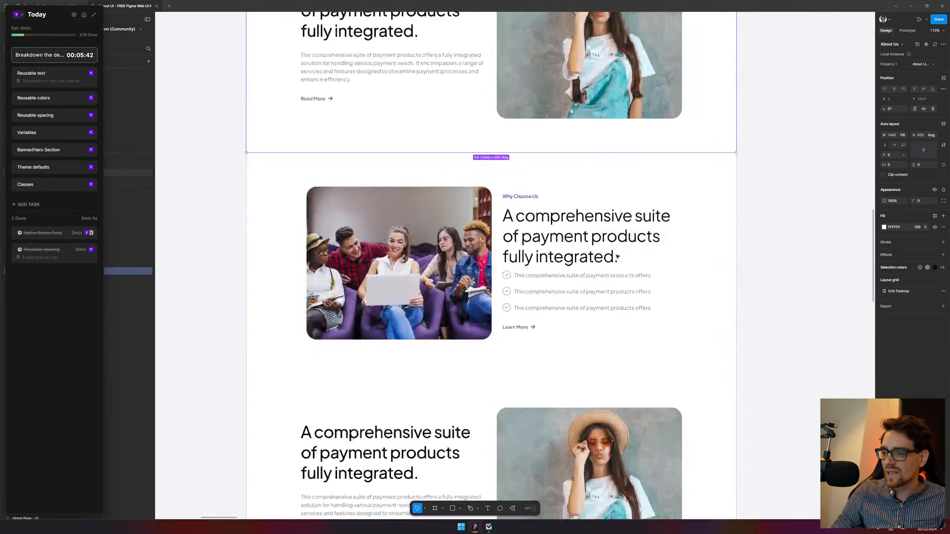
{"action": "left_click", "coordinate": [534, 199]}
{"action": "scroll", "coordinate": [540, 215], "scroll_direction": "down", "scroll_amount": 12}
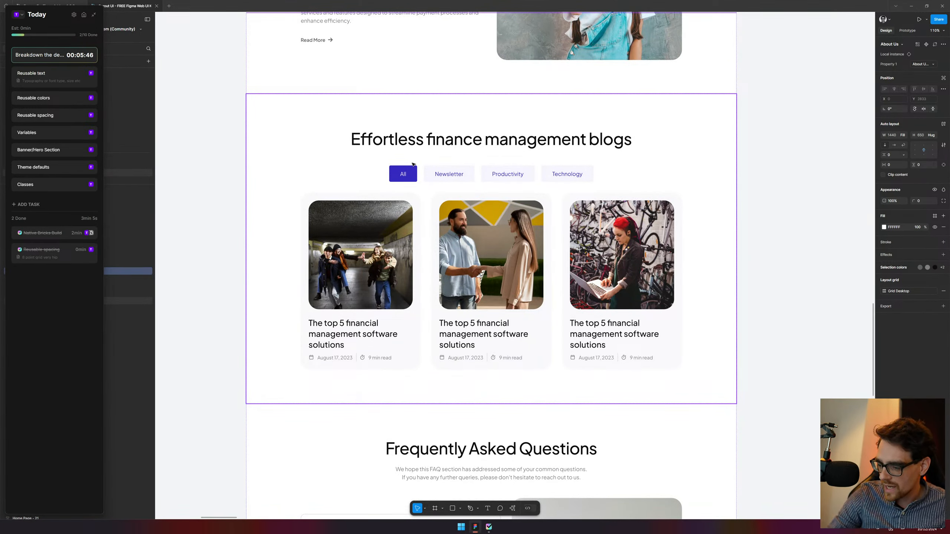
{"action": "mouse_move", "coordinate": [434, 165]}
{"action": "left_mouse_down"}
{"action": "mouse_move", "coordinate": [438, 152]}
{"action": "mouse_move", "coordinate": [449, 154]}
{"action": "mouse_move", "coordinate": [414, 158]}
{"action": "left_mouse_up"}
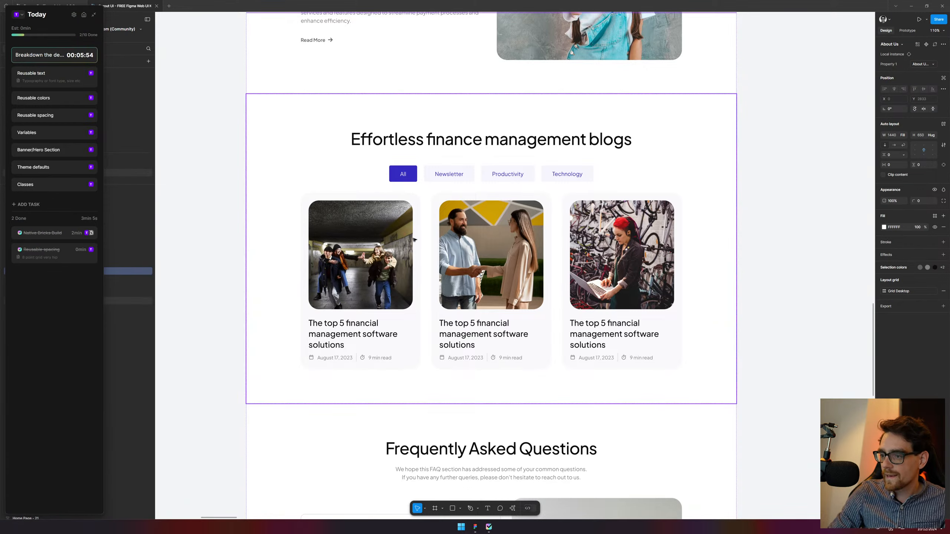
{"action": "scroll", "coordinate": [426, 248], "scroll_direction": "down", "scroll_amount": 3}
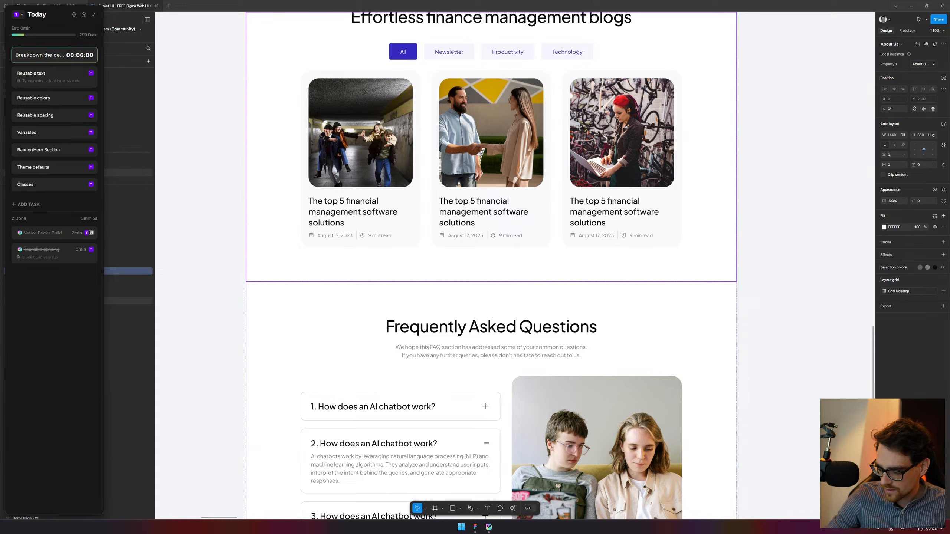
{"action": "left_click_drag", "start_coordinate": [669, 236], "coordinate": [682, 263]}
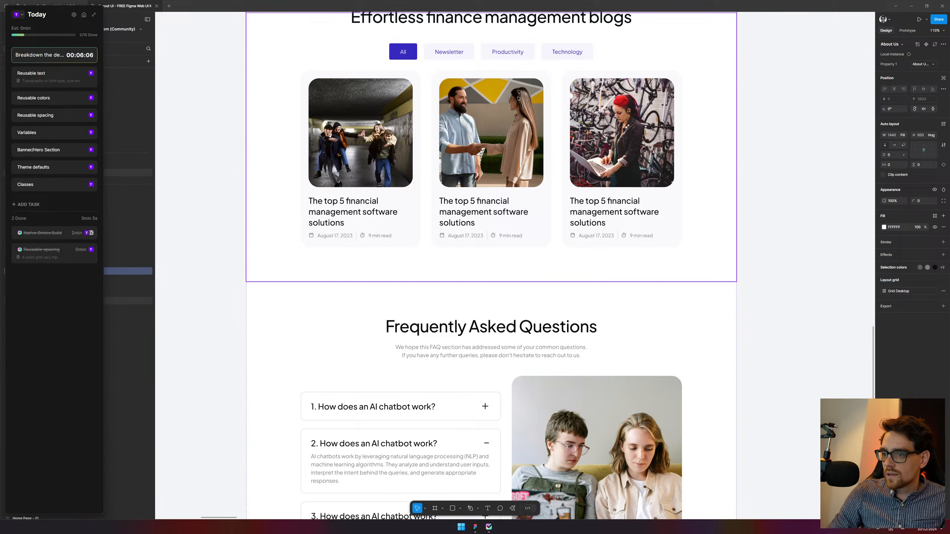
{"action": "scroll", "coordinate": [519, 93], "scroll_direction": "down", "scroll_amount": 10}
{"action": "scroll", "coordinate": [520, 118], "scroll_direction": "up", "scroll_amount": 3}
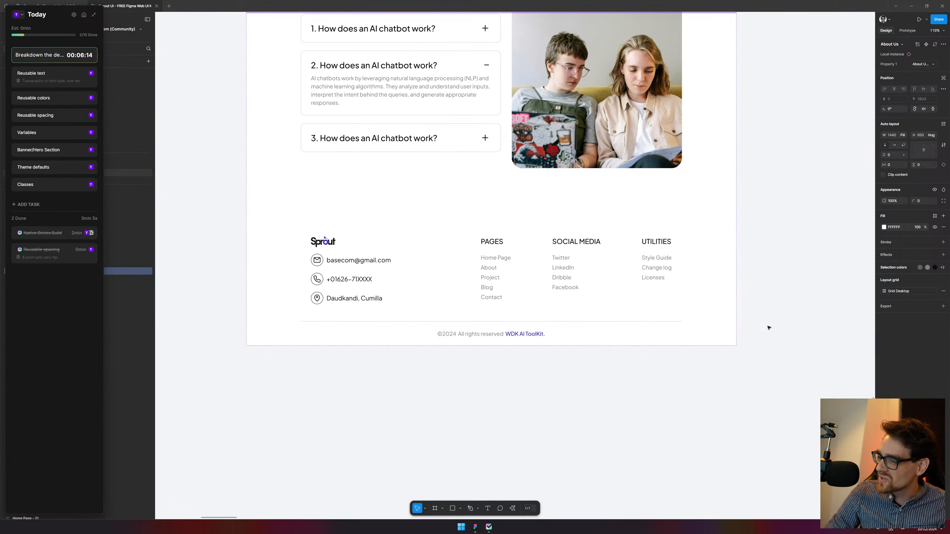
Switch the colour format of the Home navigation link's text fill to Hex and copy the code
{"action": "scroll", "coordinate": [769, 327], "scroll_direction": "up", "scroll_amount": 15}
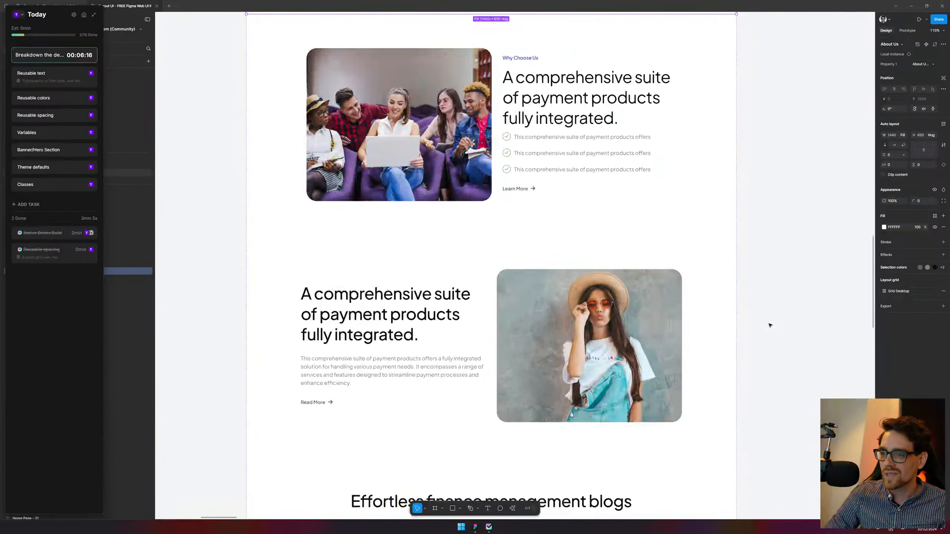
{"action": "scroll", "coordinate": [769, 326], "scroll_direction": "up", "scroll_amount": 15}
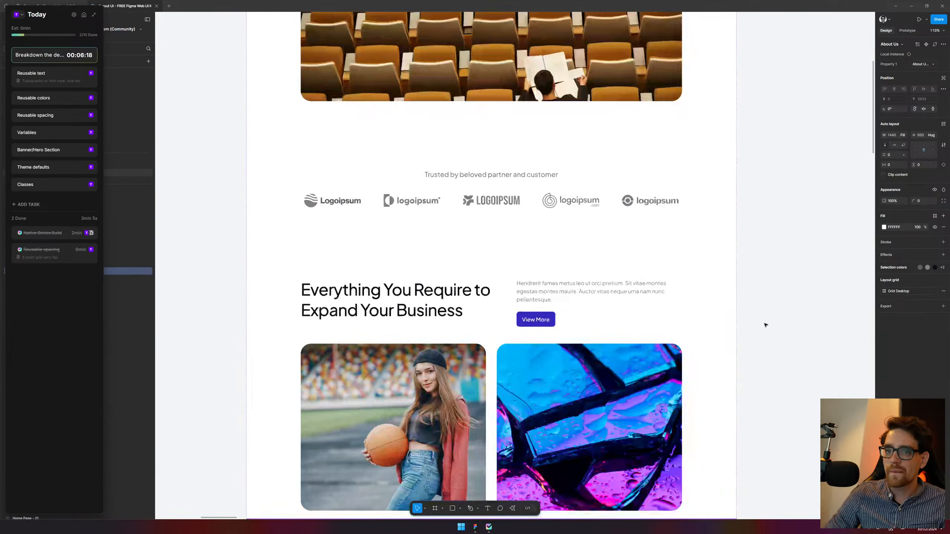
{"action": "scroll", "coordinate": [764, 325], "scroll_direction": "up", "scroll_amount": 7}
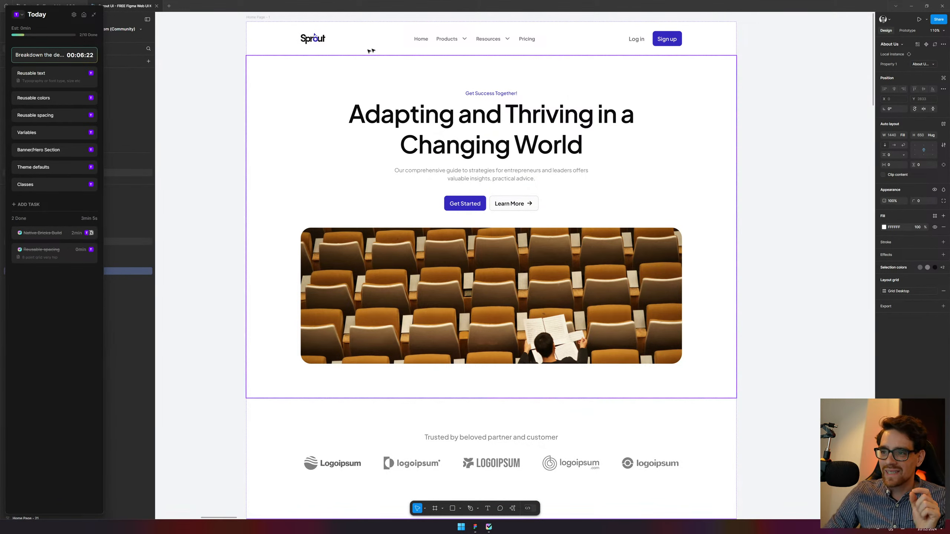
{"action": "left_click_drag", "start_coordinate": [453, 48], "coordinate": [371, 101]}
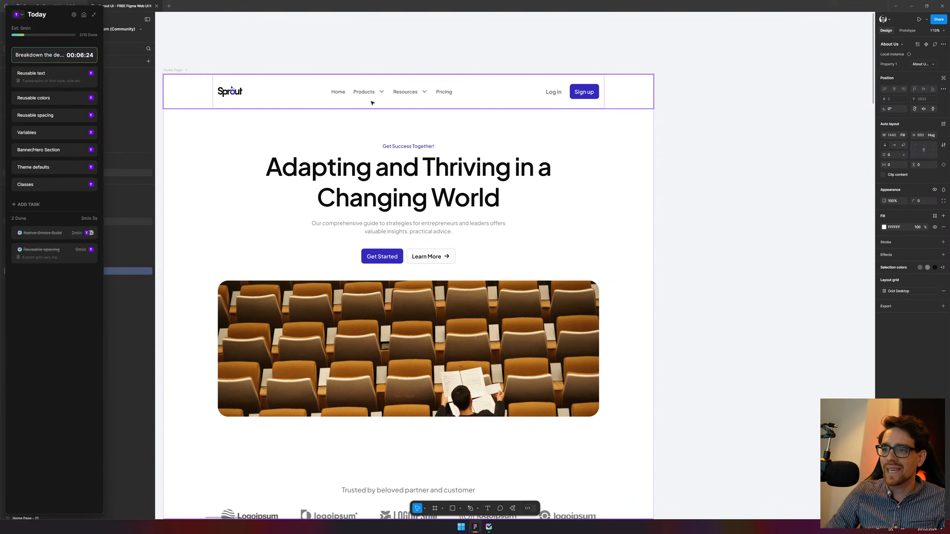
{"action": "left_click", "coordinate": [341, 94]}
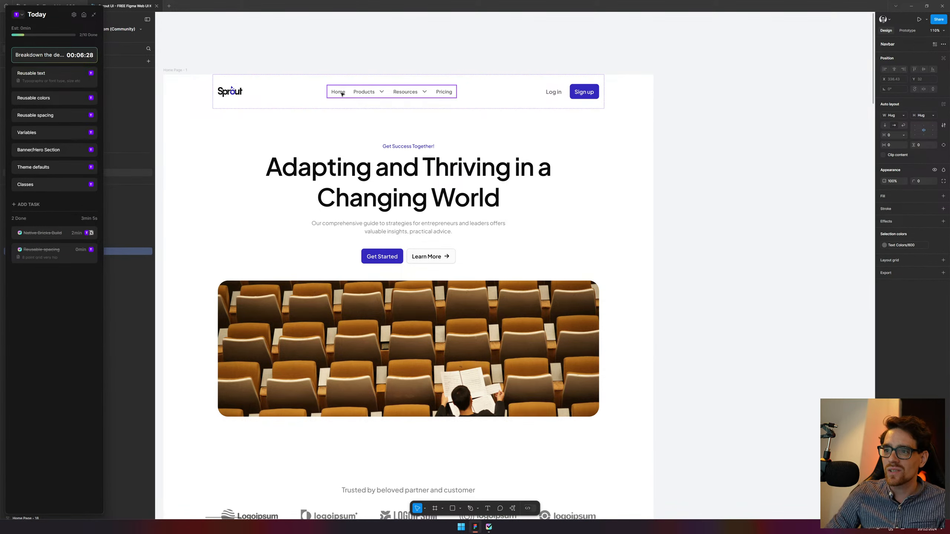
{"action": "double_click", "coordinate": [342, 94]}
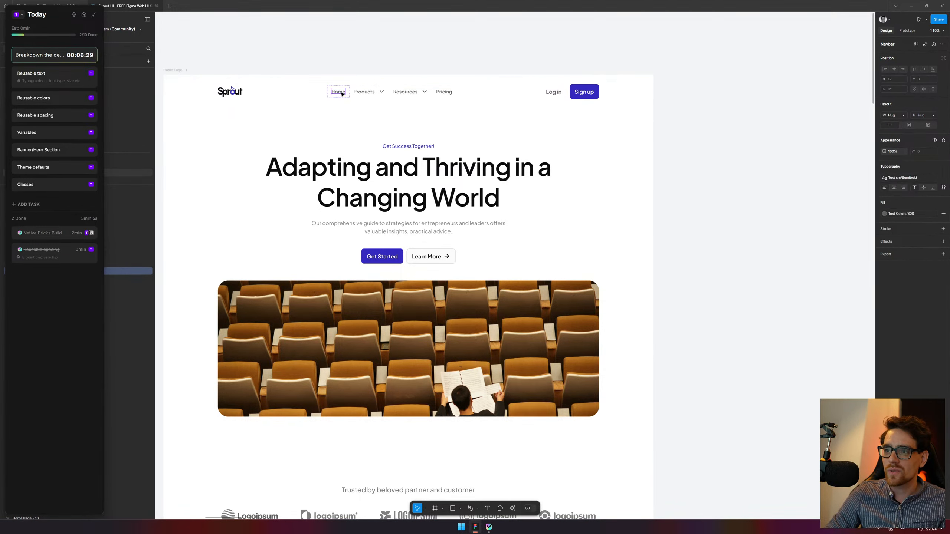
{"action": "left_click", "coordinate": [890, 215]}
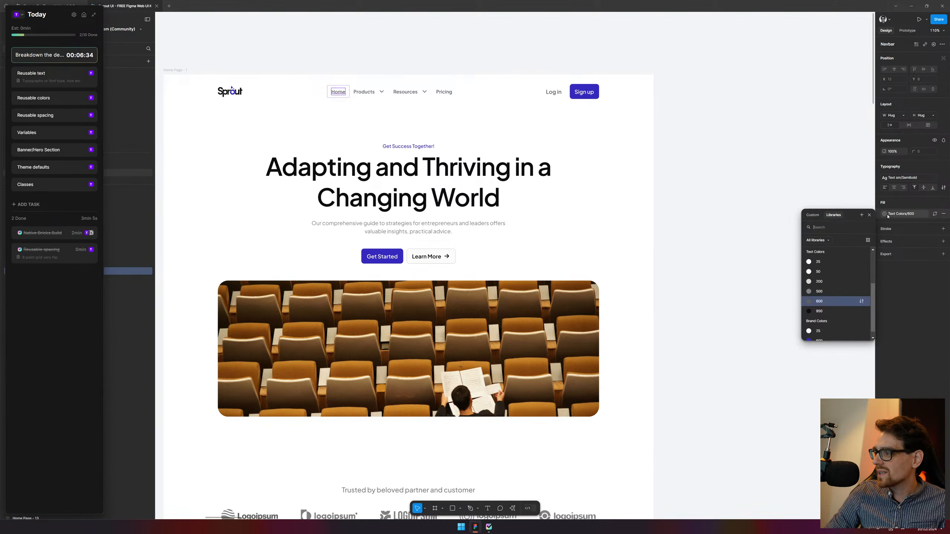
{"action": "left_click", "coordinate": [814, 217]}
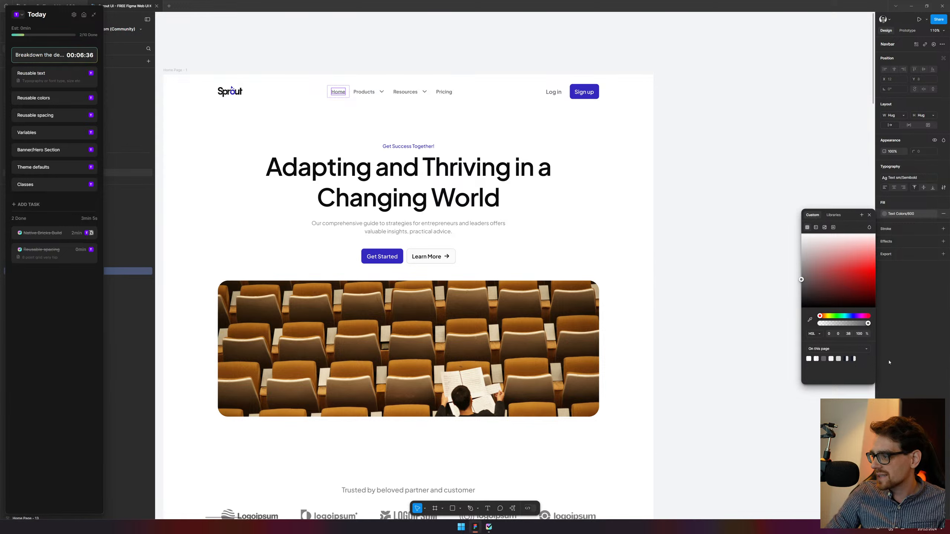
{"action": "left_click", "coordinate": [812, 334]}
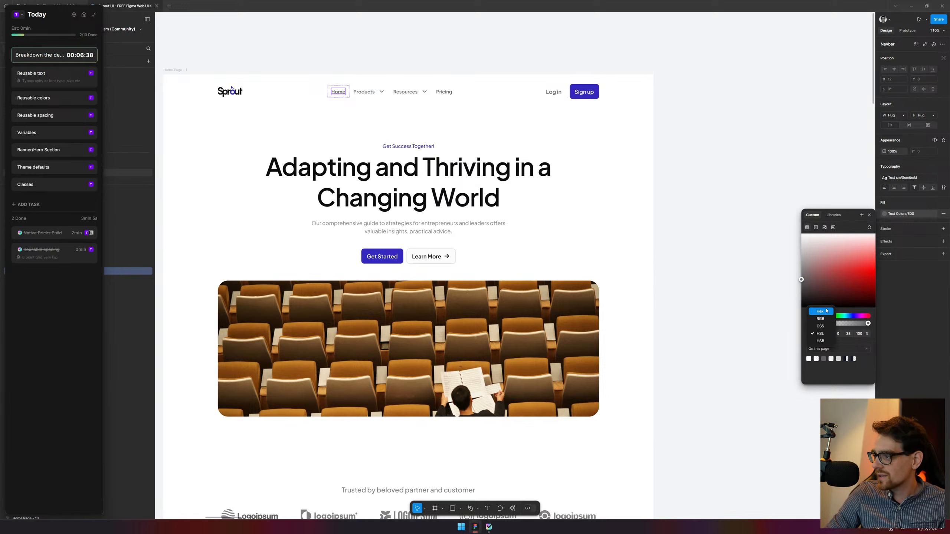
{"action": "left_click", "coordinate": [819, 311]}
{"action": "key", "text": "ctrl+c"}
Place the copied code 616161 as a text label on the empty canvas beside the page's navigation bar
{"action": "left_click", "coordinate": [726, 162]}
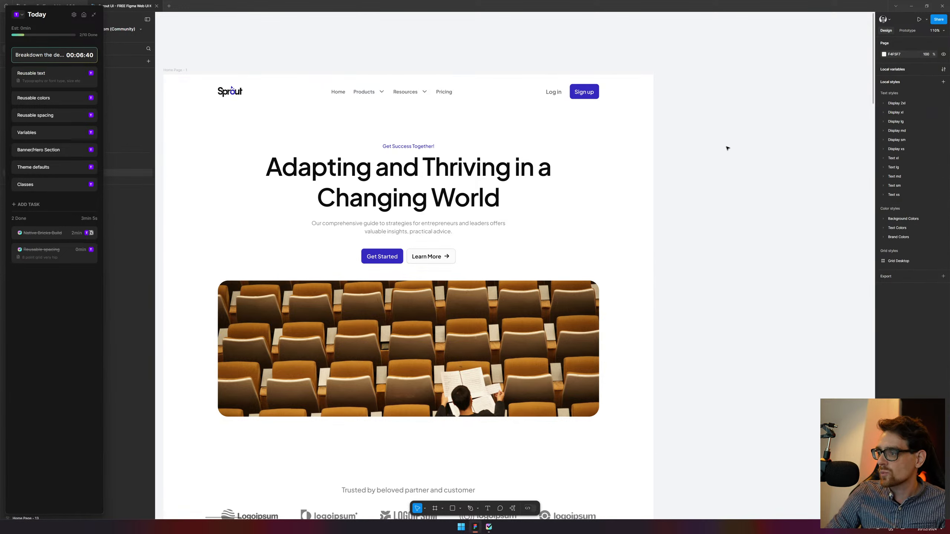
{"action": "key", "text": "t"}
{"action": "left_click", "coordinate": [704, 119]}
{"action": "key", "text": "ctrl+v"}
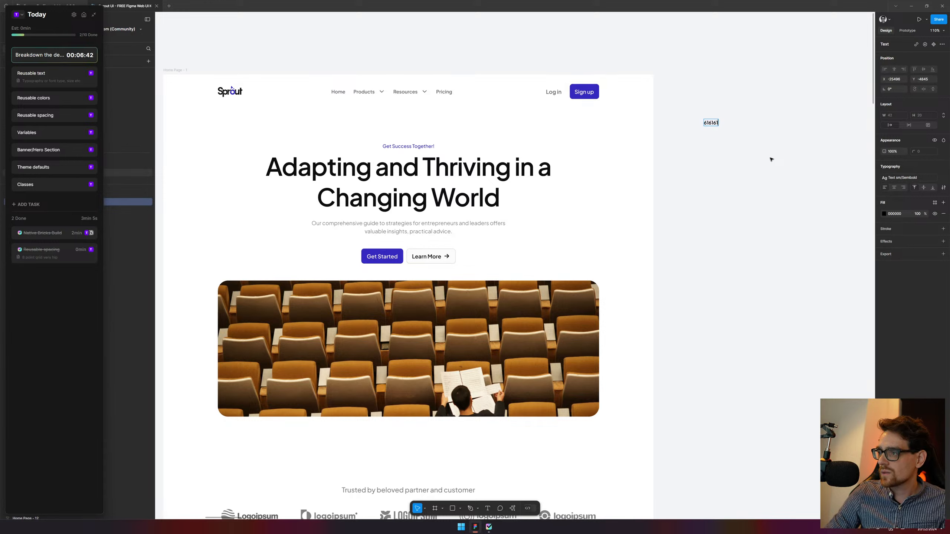
{"action": "key", "text": "Escape"}
{"action": "key", "text": "Escape"}
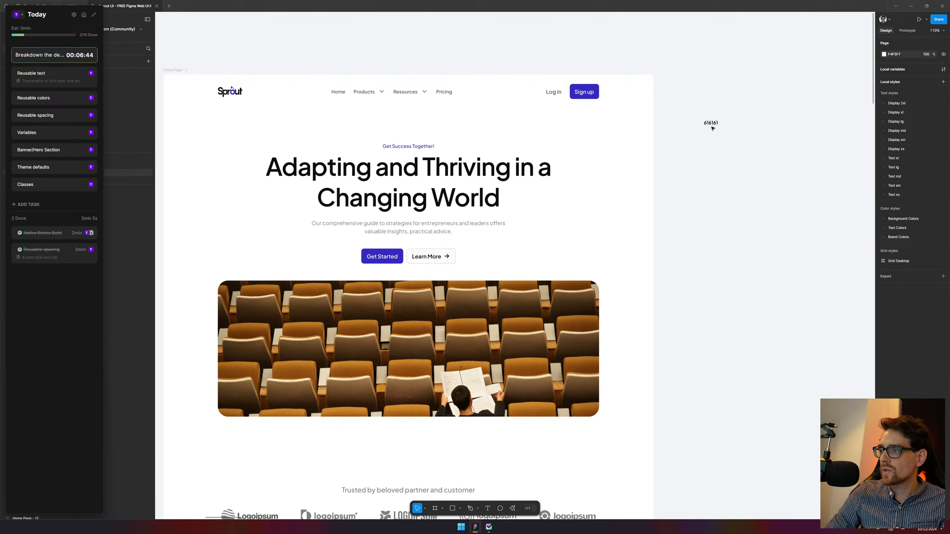
{"action": "left_click", "coordinate": [711, 113]}
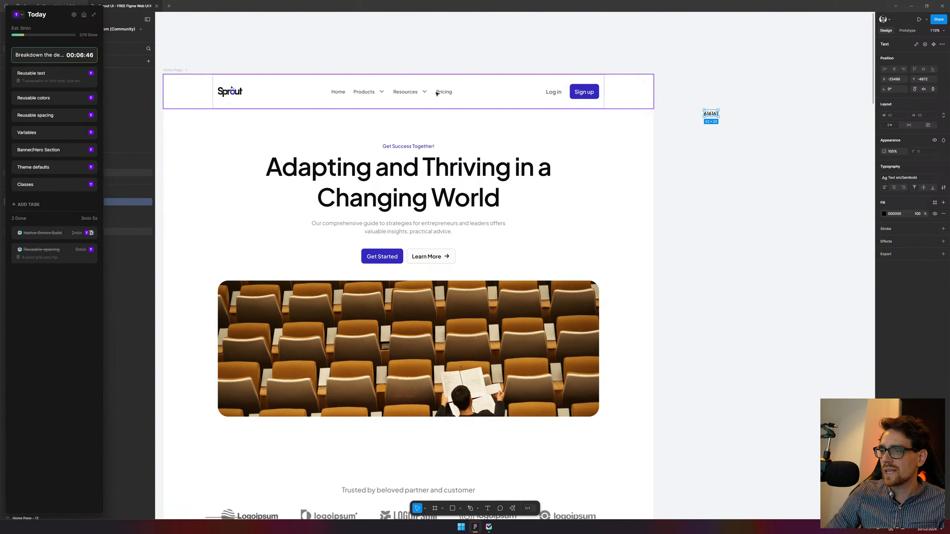
Copy the hex code of the Sign up button's text colour
{"action": "left_click", "coordinate": [588, 95]}
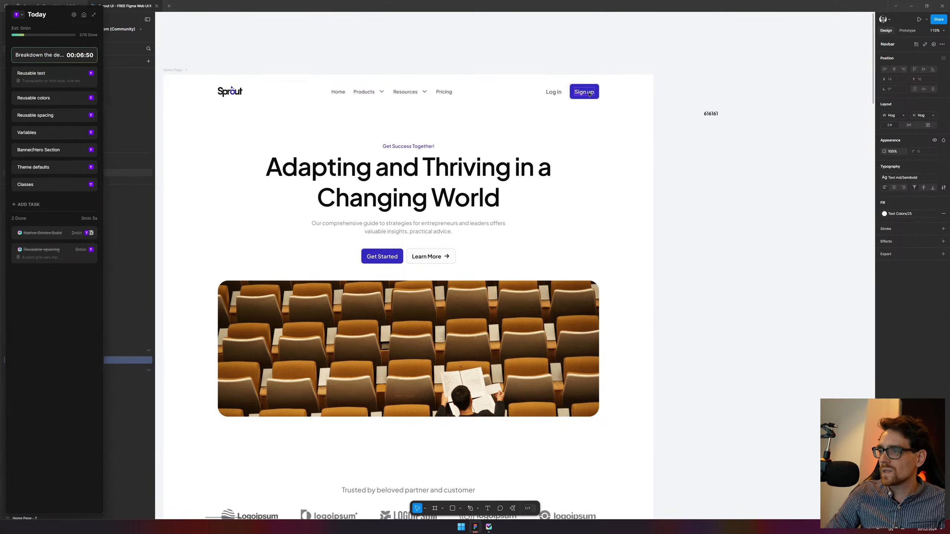
{"action": "left_click", "coordinate": [897, 214]}
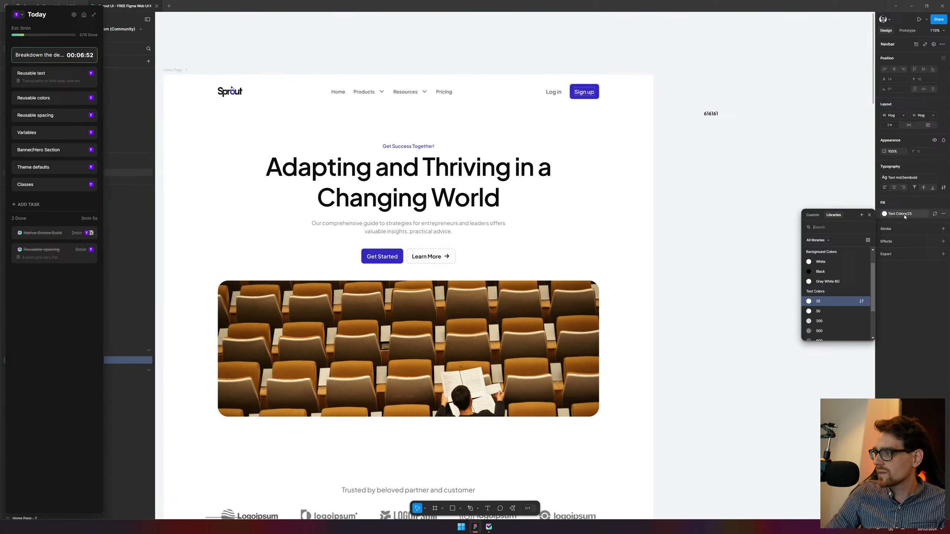
{"action": "left_click", "coordinate": [812, 215]}
{"action": "left_click", "coordinate": [839, 333]}
{"action": "key", "text": "ctrl+c"}
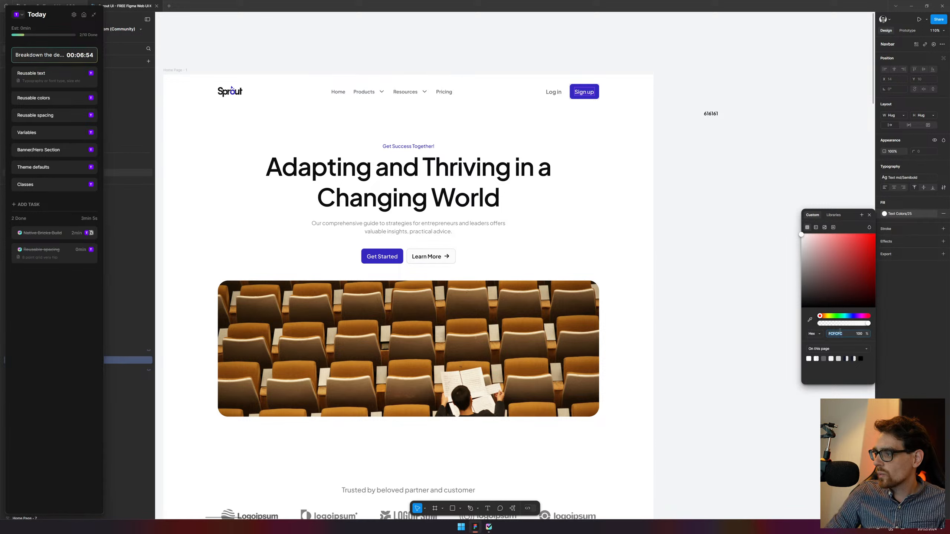
Paste the code FCFCFC as a text label and align it directly below the 616161 label
{"action": "left_click", "coordinate": [771, 125]}
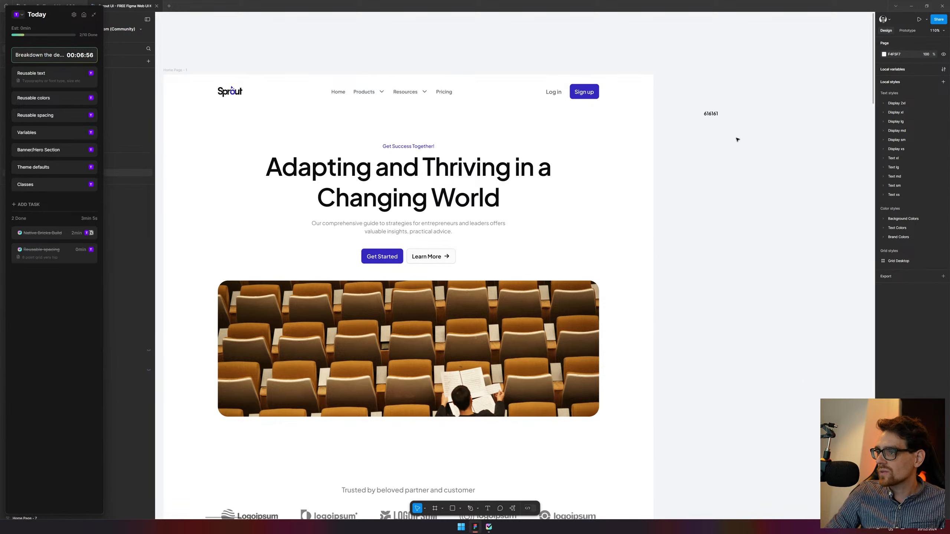
{"action": "key", "text": "ctrl+v"}
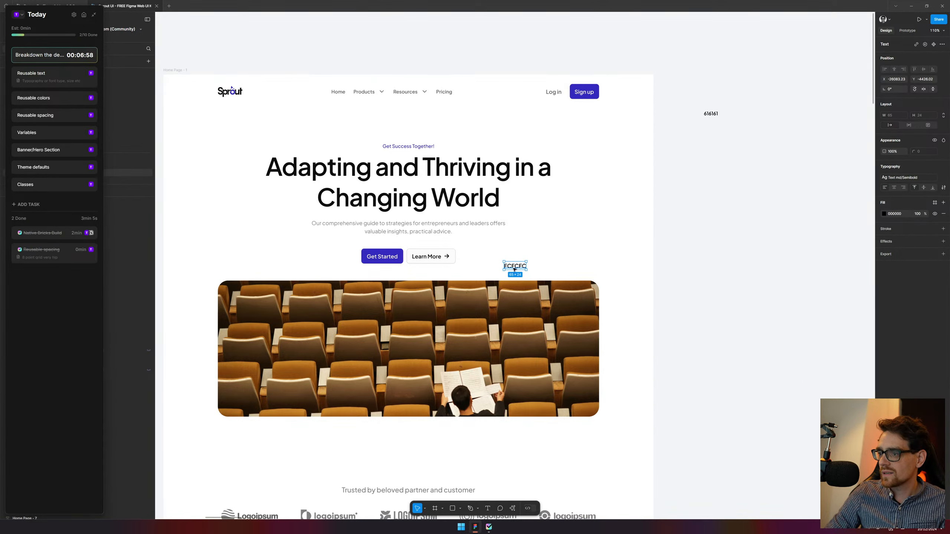
{"action": "left_click_drag", "start_coordinate": [515, 269], "coordinate": [713, 127]}
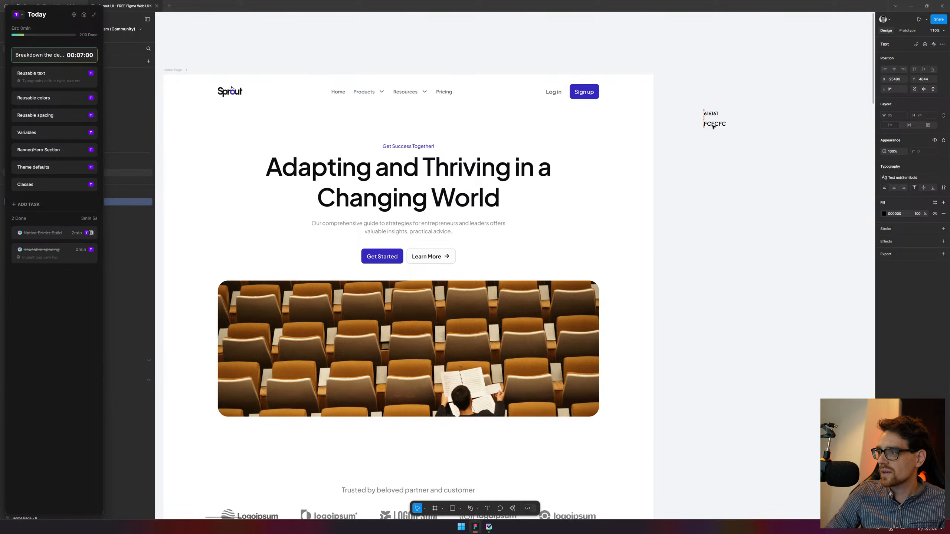
{"action": "left_click", "coordinate": [700, 239]}
Open the custom colour values of the hero heading's text fill to get its hex code
{"action": "left_click", "coordinate": [404, 205]}
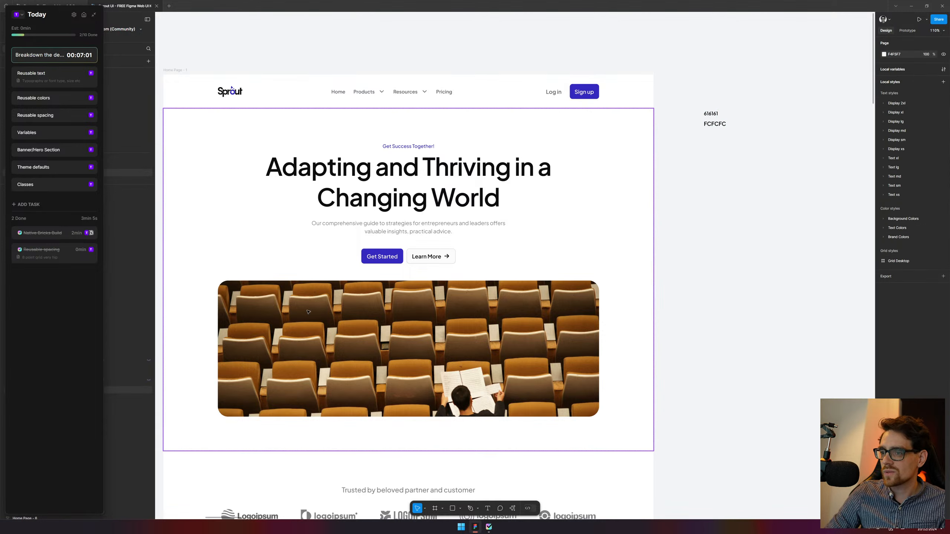
{"action": "double_click", "coordinate": [406, 203]}
{"action": "double_click", "coordinate": [406, 202]}
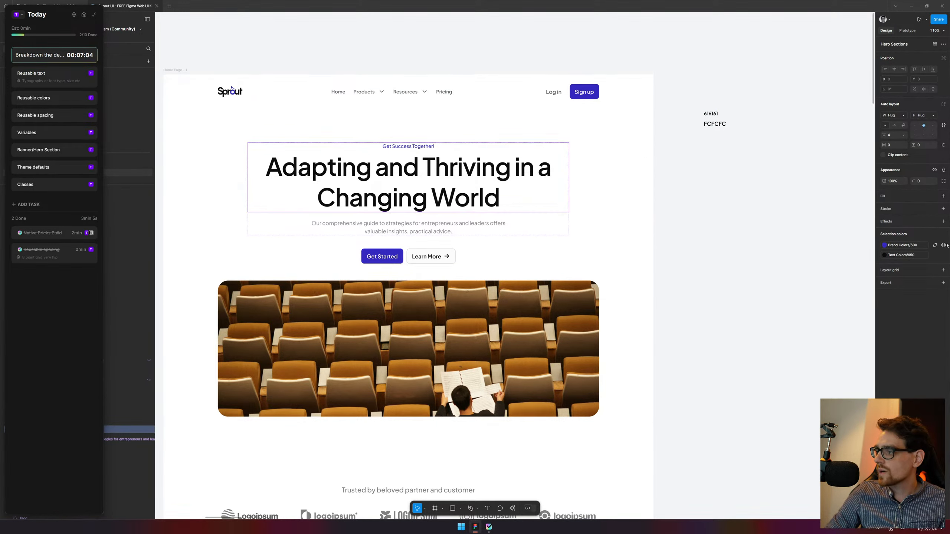
{"action": "left_click", "coordinate": [328, 167]}
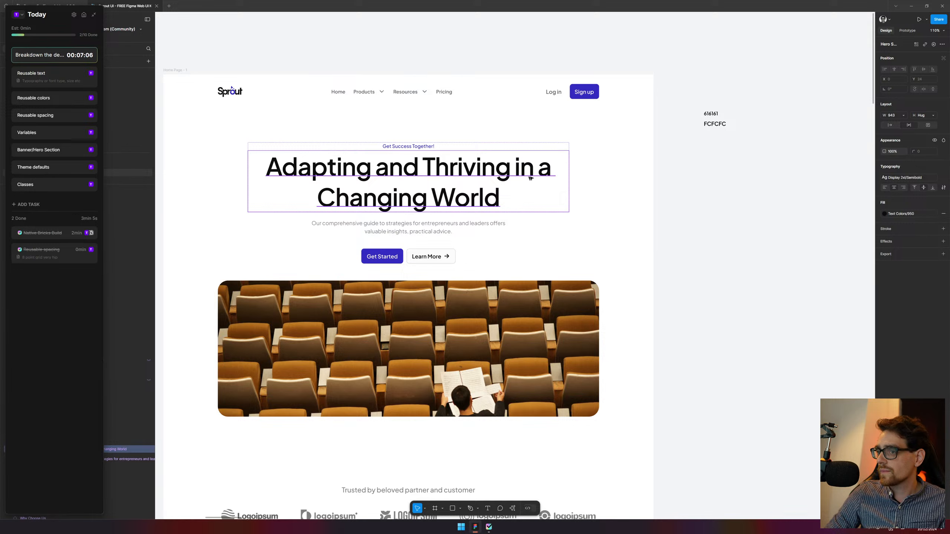
{"action": "left_click", "coordinate": [884, 214]}
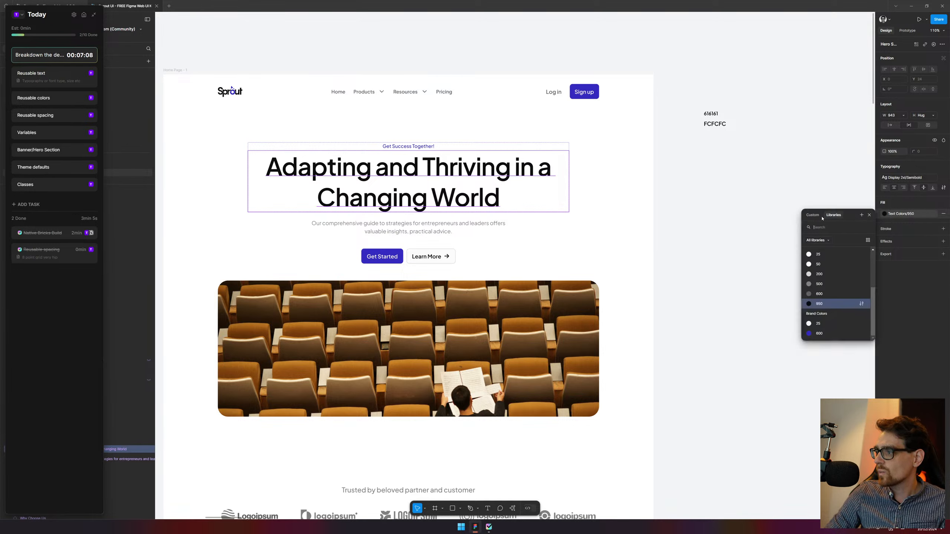
{"action": "left_click", "coordinate": [812, 215]}
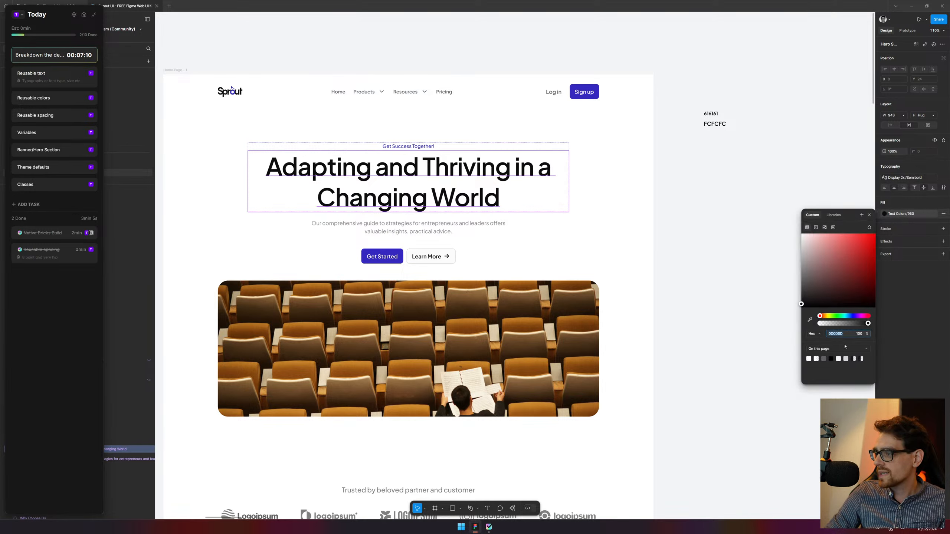
Duplicate the FCFCFC label below itself and change the copy's text to 0D0D0D
{"action": "left_click", "coordinate": [753, 159]}
{"action": "left_click", "coordinate": [716, 124]}
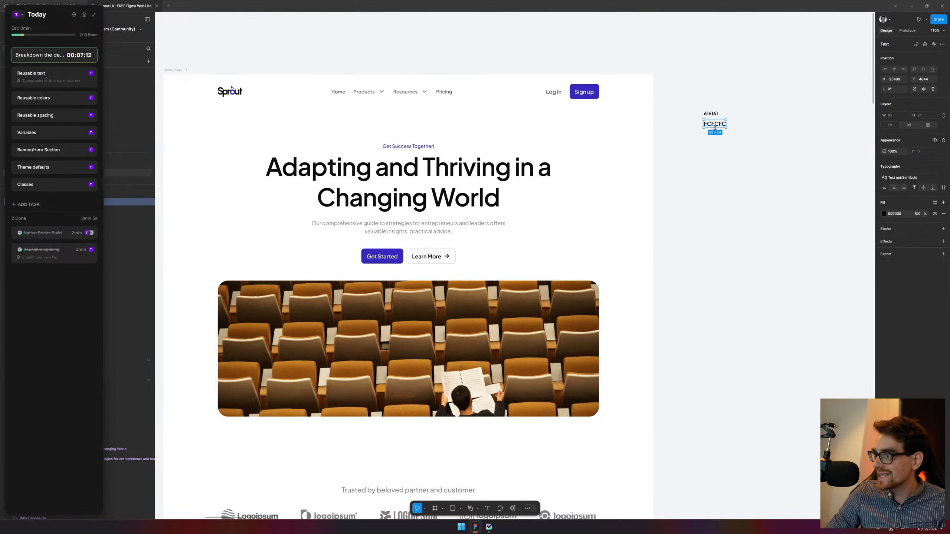
{"action": "mouse_move", "coordinate": [720, 125]}
{"action": "left_mouse_down"}
{"action": "mouse_move", "coordinate": [724, 143]}
{"action": "mouse_move", "coordinate": [722, 127]}
{"action": "left_mouse_up"}
{"action": "double_click", "coordinate": [717, 141]}
{"action": "type", "text": "0D0D0D"}
{"action": "left_click", "coordinate": [755, 170]}
{"action": "left_click", "coordinate": [721, 127]}
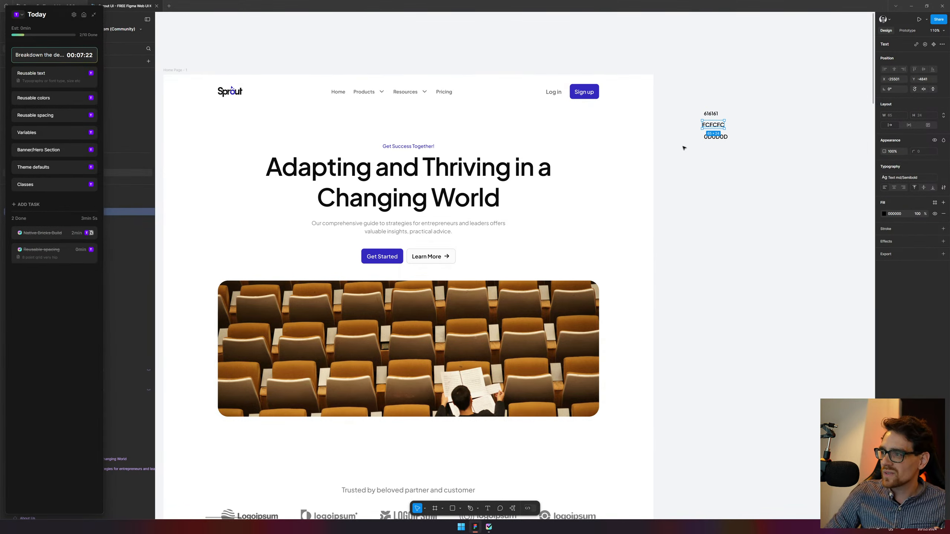
Copy the hex code of the hero description paragraph's text colour
{"action": "left_click", "coordinate": [670, 95]}
{"action": "left_click", "coordinate": [405, 229]}
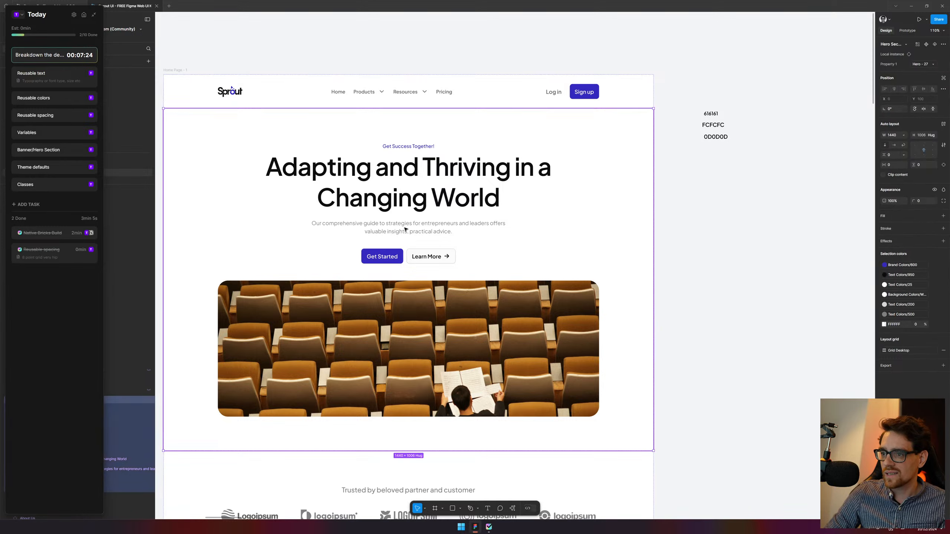
{"action": "double_click", "coordinate": [405, 228]}
{"action": "double_click", "coordinate": [405, 228]}
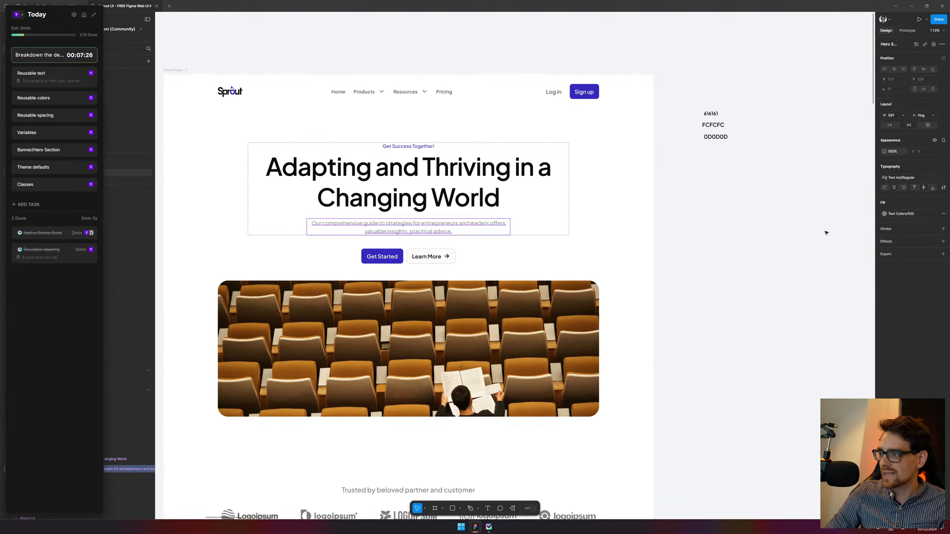
{"action": "left_click", "coordinate": [884, 214]}
{"action": "left_click", "coordinate": [813, 216]}
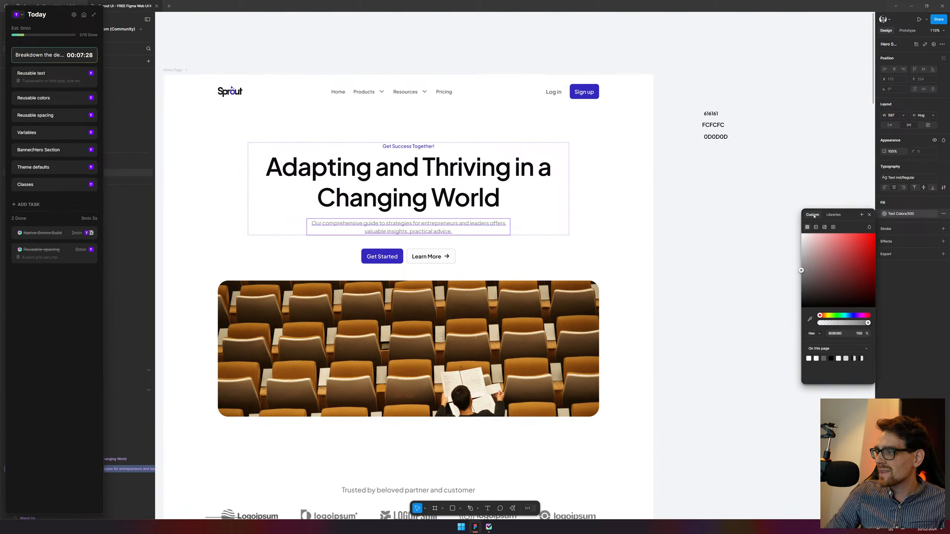
{"action": "left_click", "coordinate": [836, 334]}
{"action": "key", "text": "ctrl+c"}
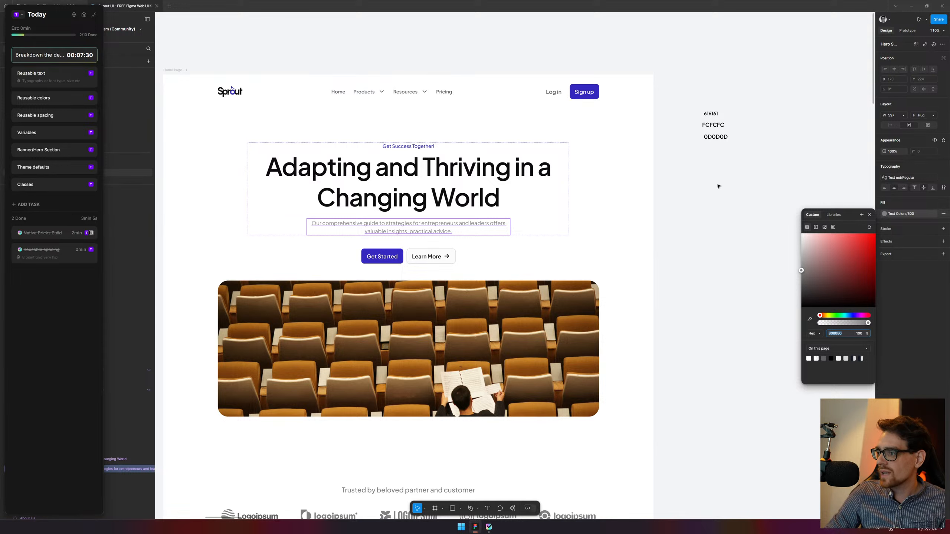
Duplicate the 0D0D0D label below itself and change the copy's text to 808080
{"action": "left_click", "coordinate": [718, 186]}
{"action": "left_click", "coordinate": [721, 137]}
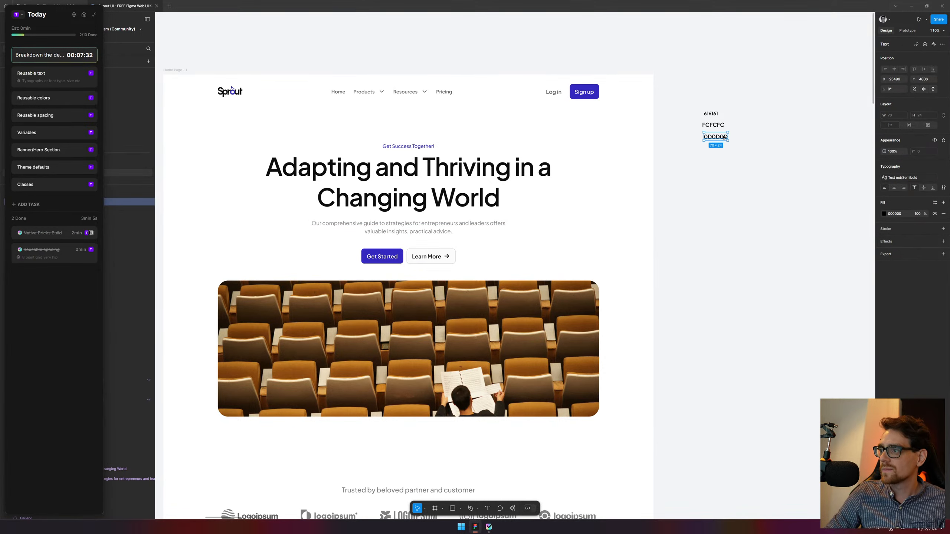
{"action": "mouse_move", "coordinate": [723, 137]}
{"action": "left_mouse_down"}
{"action": "mouse_move", "coordinate": [735, 174]}
{"action": "mouse_move", "coordinate": [723, 153]}
{"action": "left_mouse_up"}
{"action": "double_click", "coordinate": [736, 174]}
{"action": "key", "text": "ctrl+v"}
{"action": "left_click", "coordinate": [753, 213]}
{"action": "left_click", "coordinate": [753, 213]}
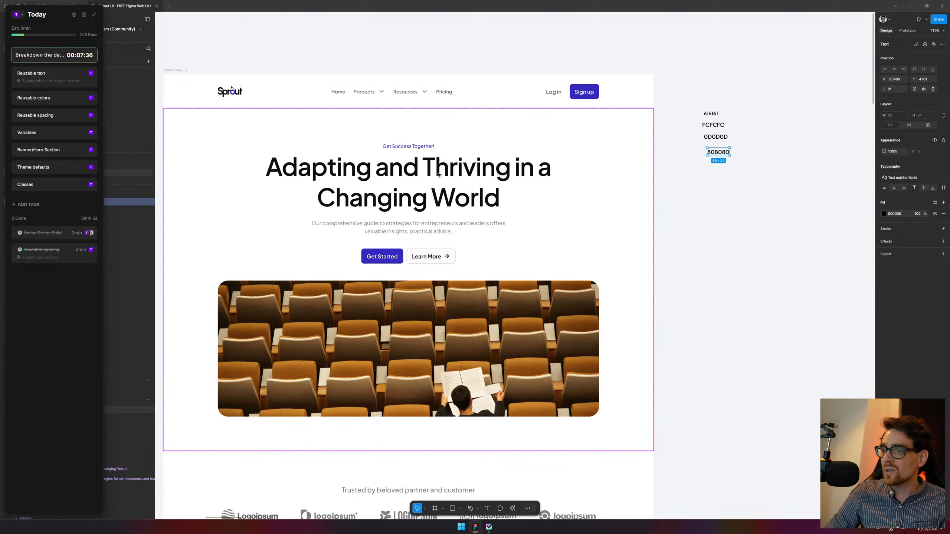
Check the custom colour values of the hero description paragraph's text fill again
{"action": "left_click", "coordinate": [438, 221]}
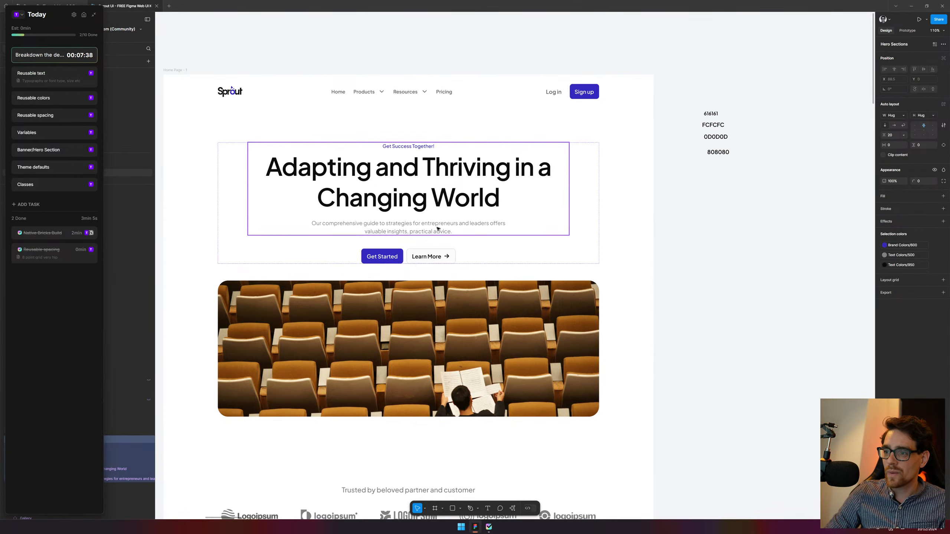
{"action": "left_click", "coordinate": [438, 228]}
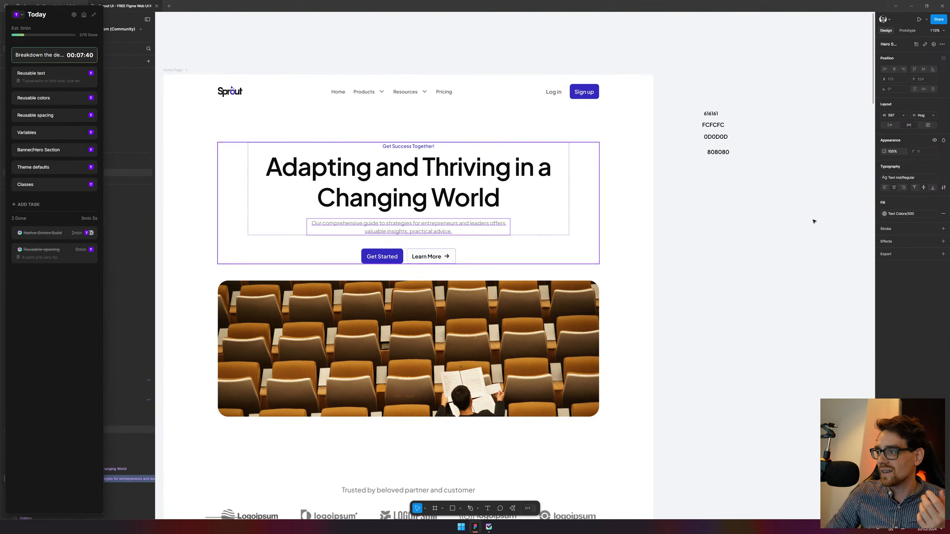
{"action": "left_click", "coordinate": [900, 215]}
{"action": "left_click", "coordinate": [812, 215]}
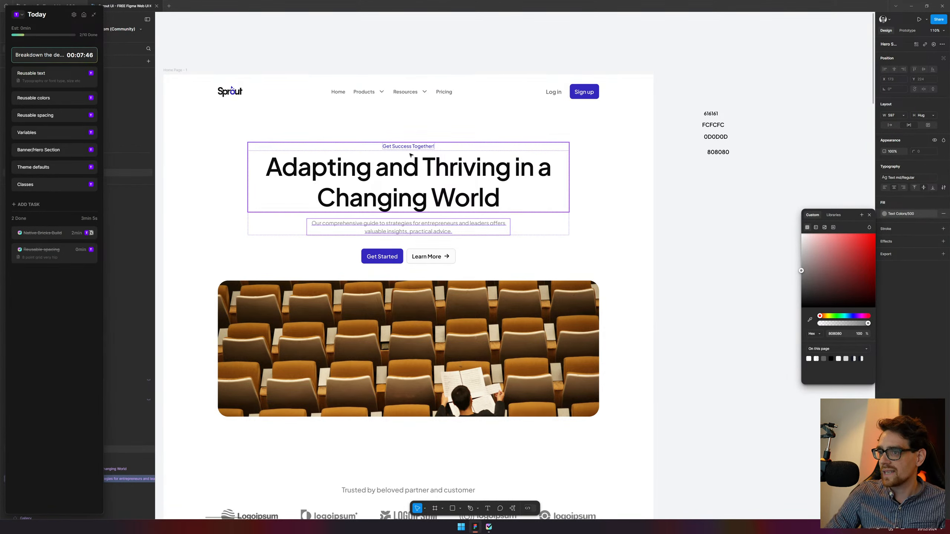
Copy the hex code of the "Get Success Together!" tagline's text colour
{"action": "left_click", "coordinate": [419, 146]}
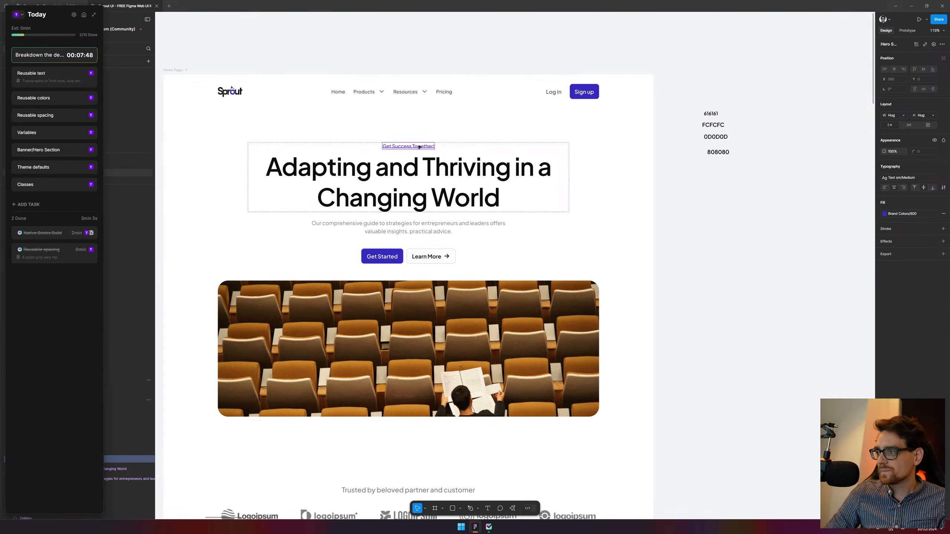
{"action": "left_click", "coordinate": [902, 214]}
{"action": "left_click", "coordinate": [813, 215]}
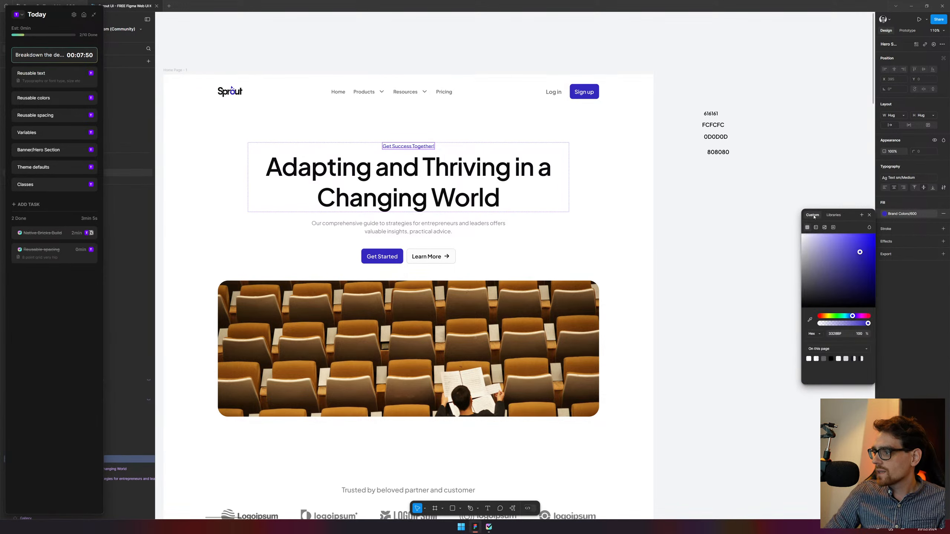
{"action": "left_click", "coordinate": [834, 333]}
{"action": "key", "text": "ctrl+c"}
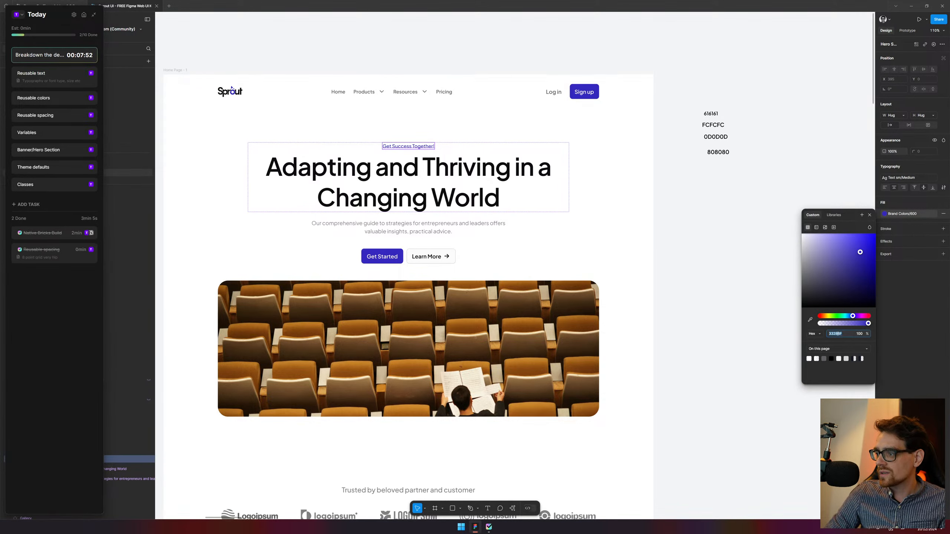
Paste the code 3328BF as a text label and place it directly below the 808080 label
{"action": "left_click", "coordinate": [696, 218]}
{"action": "key", "text": "ctrl+v"}
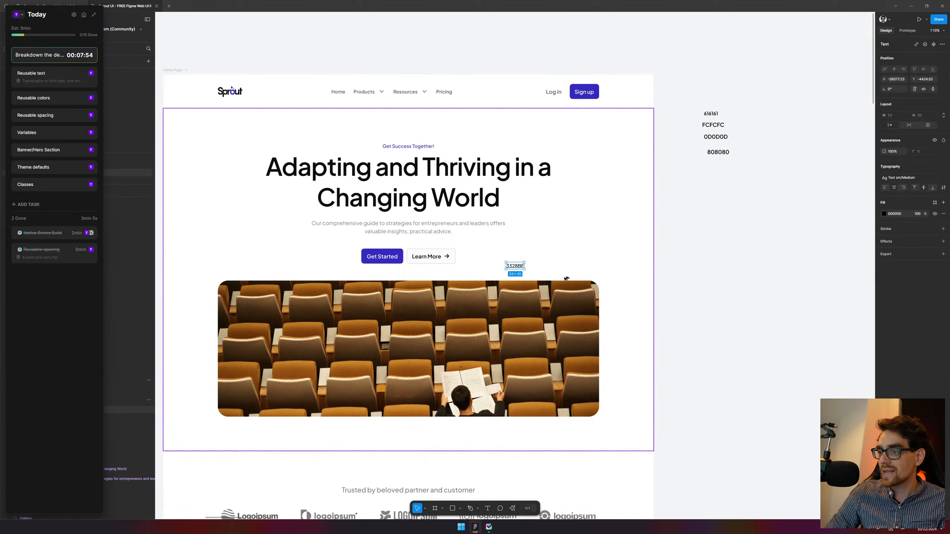
{"action": "left_click_drag", "start_coordinate": [514, 268], "coordinate": [717, 167]}
Align the left edges of all five hex code labels and move the group closer to the home page frame
{"action": "left_click_drag", "start_coordinate": [722, 201], "coordinate": [717, 75]}
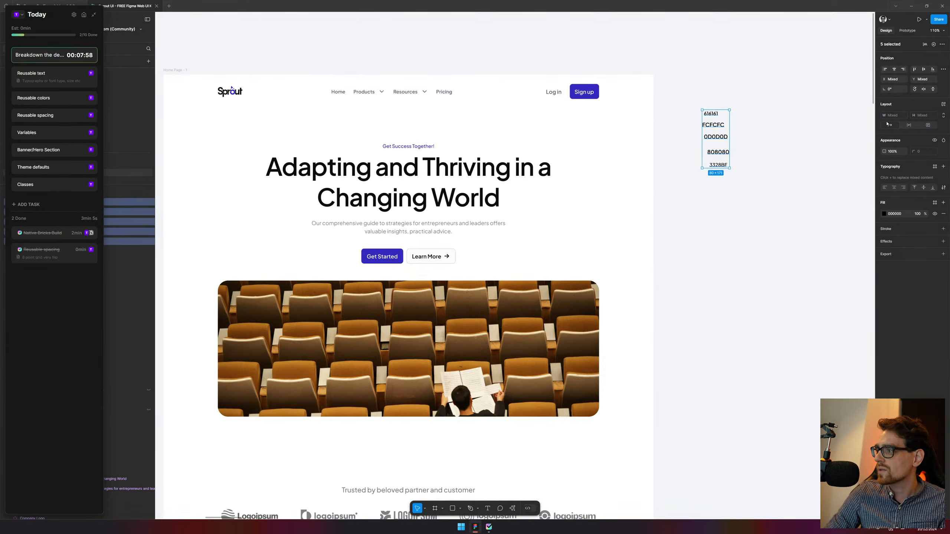
{"action": "left_click", "coordinate": [717, 242]}
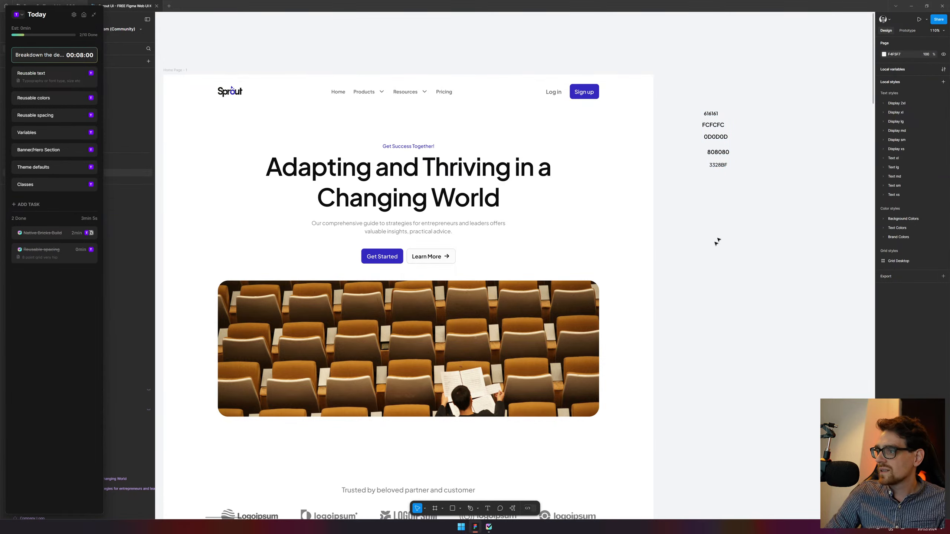
{"action": "left_click_drag", "start_coordinate": [747, 213], "coordinate": [729, 112]}
{"action": "left_click_drag", "start_coordinate": [740, 302], "coordinate": [702, 53]}
{"action": "left_click", "coordinate": [887, 70]}
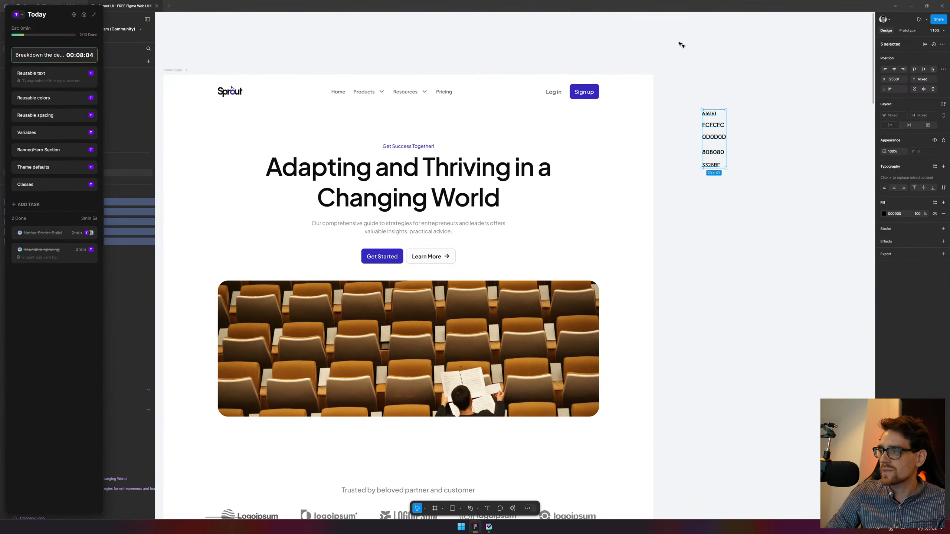
{"action": "left_click", "coordinate": [745, 98]}
{"action": "left_click_drag", "start_coordinate": [739, 241], "coordinate": [694, 58]}
{"action": "left_click_drag", "start_coordinate": [711, 111], "coordinate": [687, 119]}
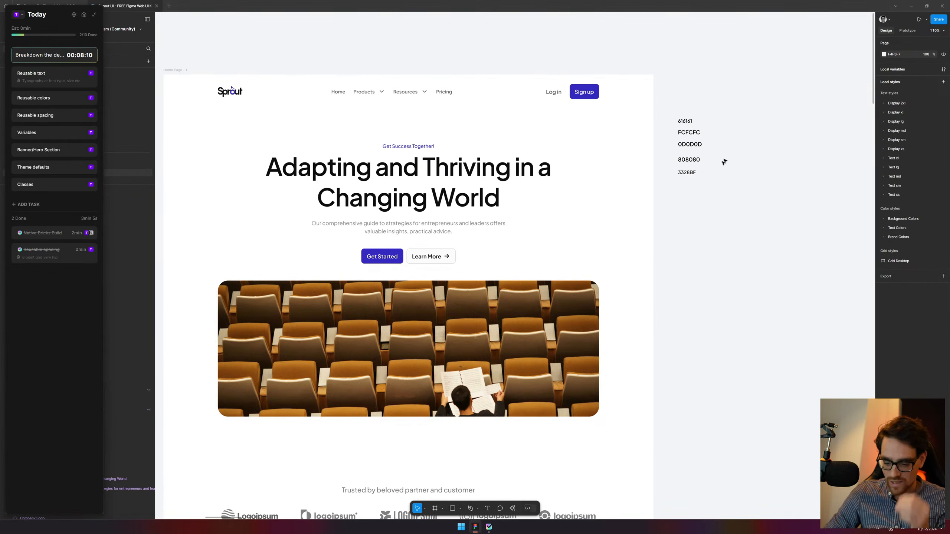
Draw a rectangle about 111 × 90 beside the hex code labels as a colour swatch
{"action": "key", "text": "r"}
{"action": "left_click_drag", "start_coordinate": [721, 97], "coordinate": [759, 128]}
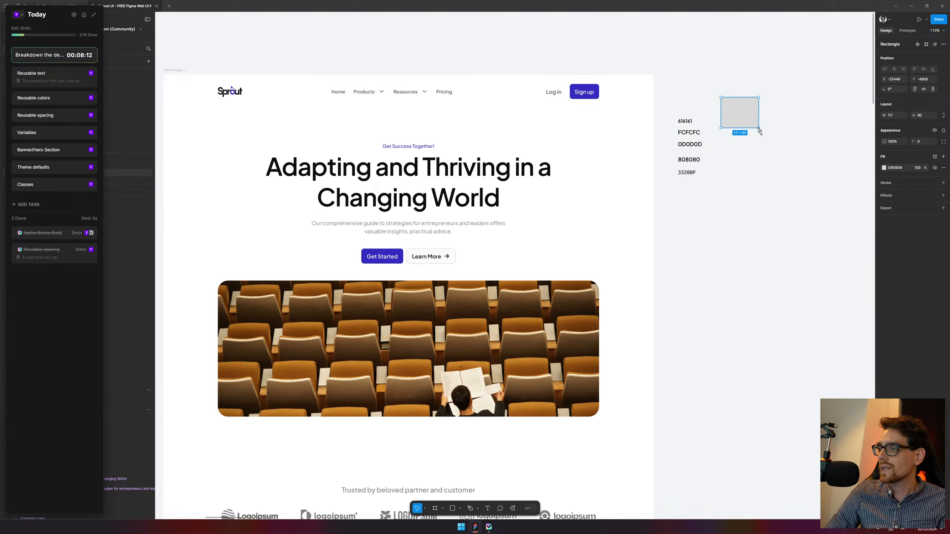
{"action": "left_click", "coordinate": [759, 145]}
{"action": "left_click", "coordinate": [743, 121]}
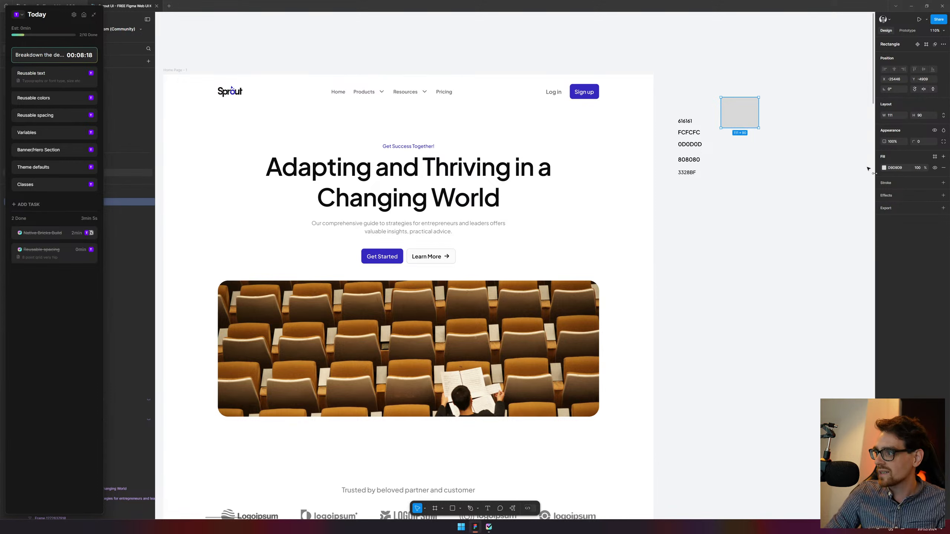
Set the swatch rectangle's fill to the code from the first label, 616161
{"action": "left_click", "coordinate": [685, 120]}
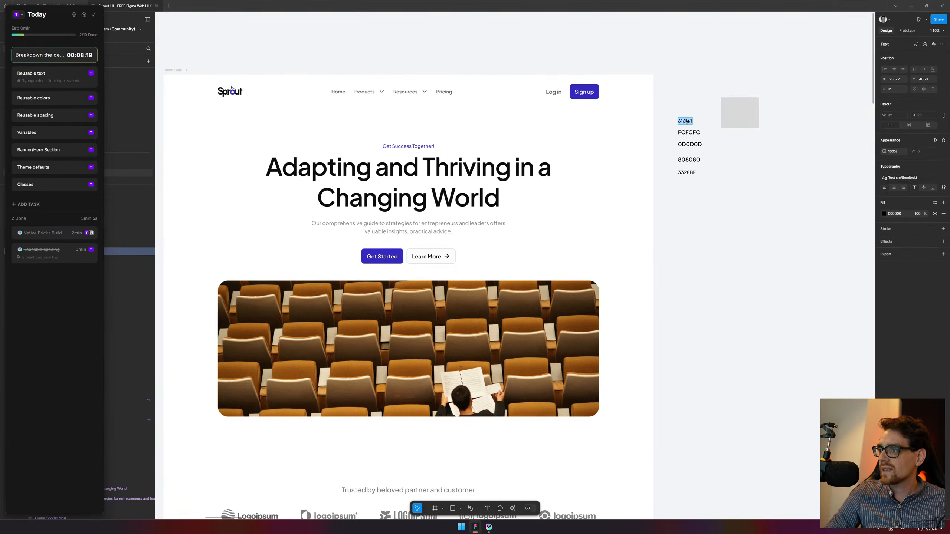
{"action": "left_click", "coordinate": [755, 114]}
{"action": "left_click", "coordinate": [895, 167]}
{"action": "type", "text": "616161"}
{"action": "key", "text": "Return"}
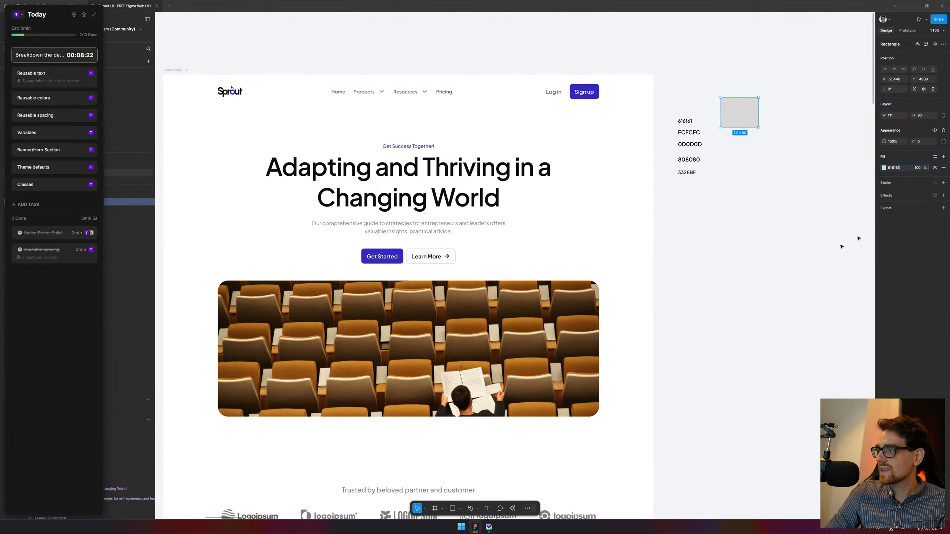
{"action": "left_click", "coordinate": [813, 243]}
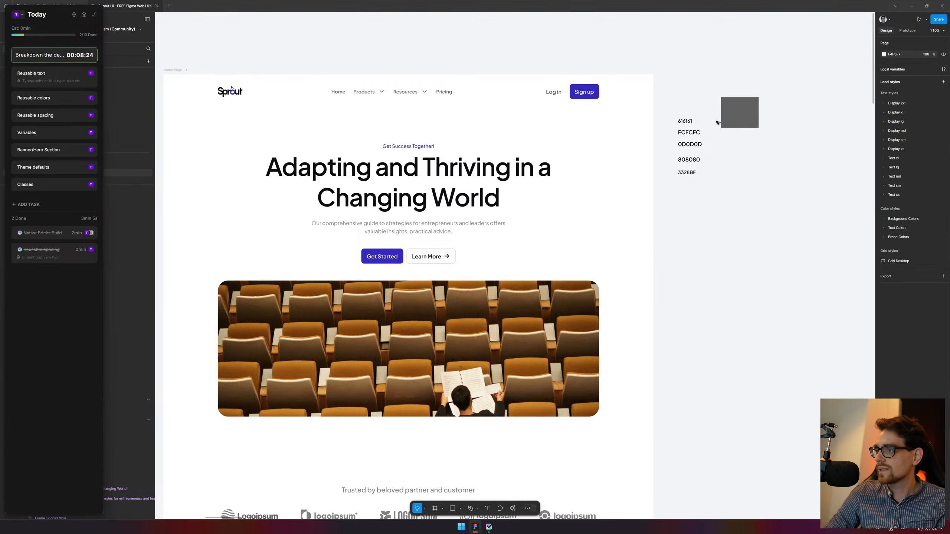
Move the 616161 label right next to its dark grey swatch
{"action": "left_click_drag", "start_coordinate": [686, 121], "coordinate": [747, 150]}
{"action": "right_click", "coordinate": [711, 114]}
{"action": "mouse_move", "coordinate": [741, 142]}
{"action": "left_click", "coordinate": [670, 116]}
Duplicate the dark grey swatch below itself and space the labels out so FCFCFC sits beside the copy
{"action": "left_click", "coordinate": [745, 117]}
{"action": "left_click_drag", "start_coordinate": [689, 195], "coordinate": [679, 140]}
{"action": "left_click_drag", "start_coordinate": [691, 170], "coordinate": [693, 222]}
{"action": "mouse_move", "coordinate": [688, 134]}
{"action": "left_mouse_down"}
{"action": "mouse_move", "coordinate": [707, 148]}
{"action": "mouse_move", "coordinate": [695, 148]}
{"action": "left_mouse_up"}
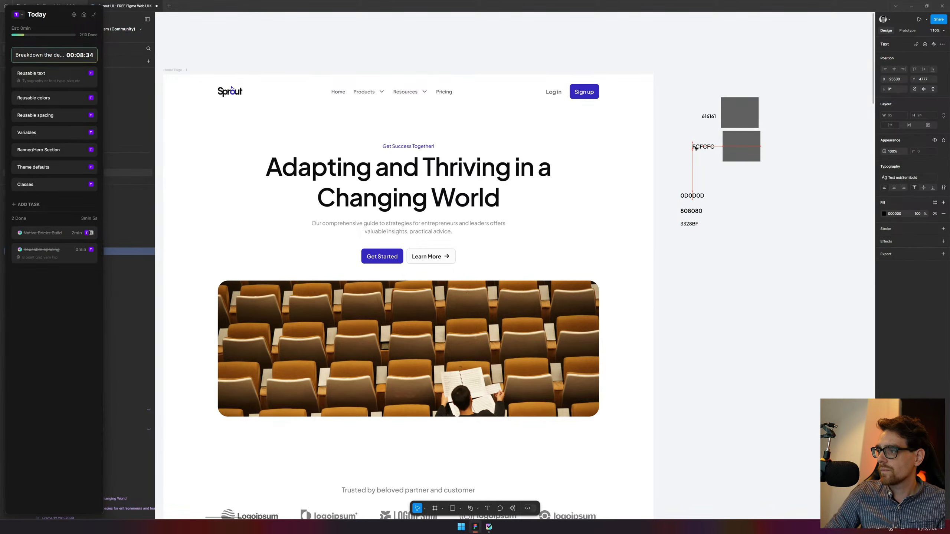
Set the second swatch's fill to FCFCFC, copied from its label
{"action": "left_click", "coordinate": [672, 161]}
{"action": "left_click", "coordinate": [704, 151]}
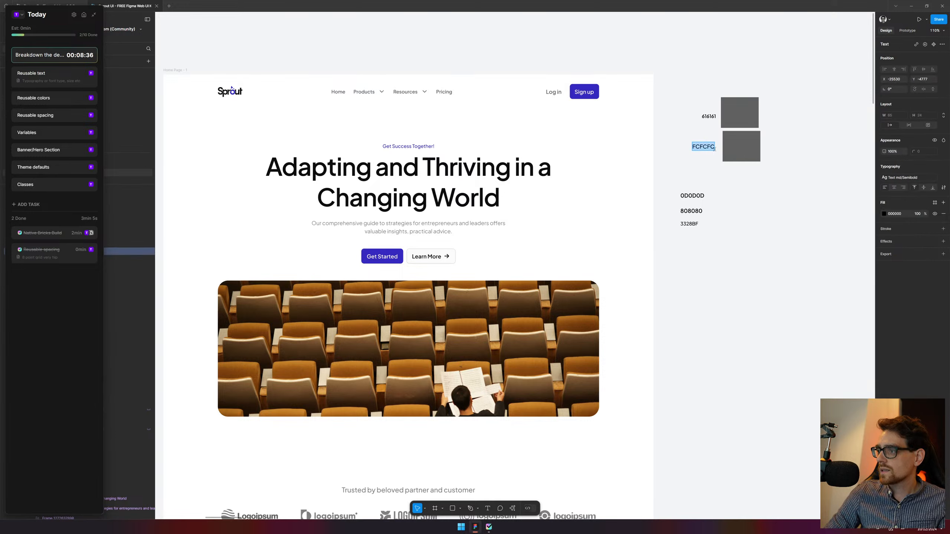
{"action": "left_click", "coordinate": [742, 149]}
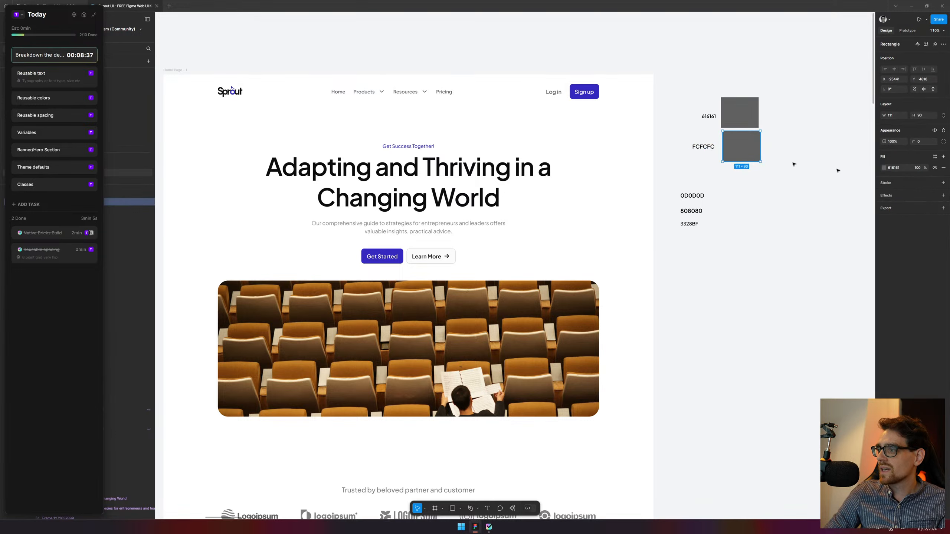
{"action": "left_click", "coordinate": [699, 294]}
Duplicate the FCFCFC swatch beside the 0D0D0D label and set the copy's fill to 0D0D0D
{"action": "left_click_drag", "start_coordinate": [750, 151], "coordinate": [742, 196]}
{"action": "double_click", "coordinate": [701, 194]}
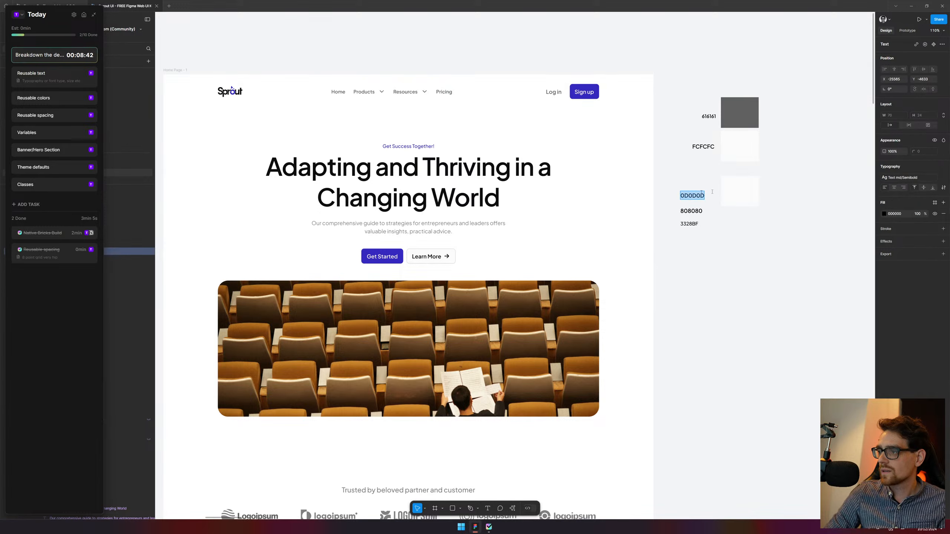
{"action": "left_click", "coordinate": [739, 191]}
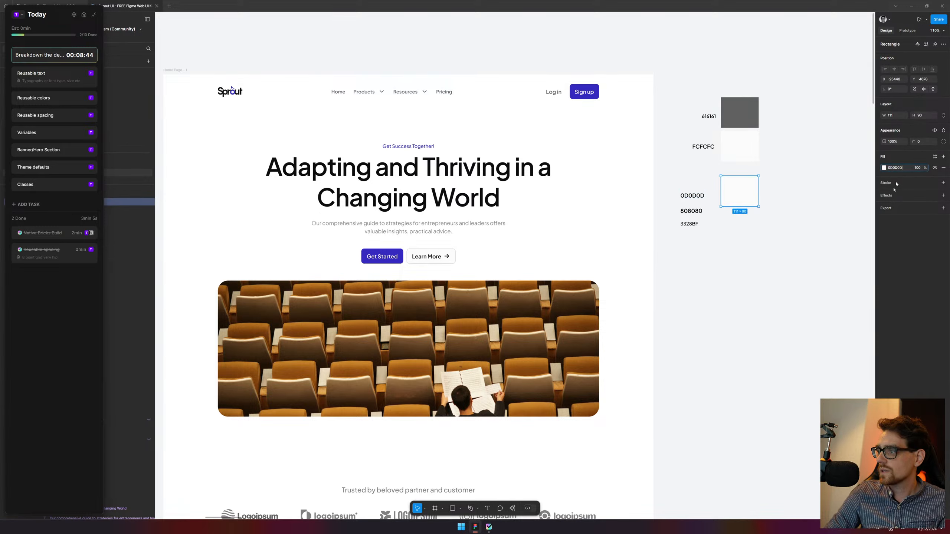
{"action": "left_click", "coordinate": [736, 227]}
Duplicate the 0D0D0D swatch below itself and set the copy's fill to 808080
{"action": "left_click", "coordinate": [696, 211]}
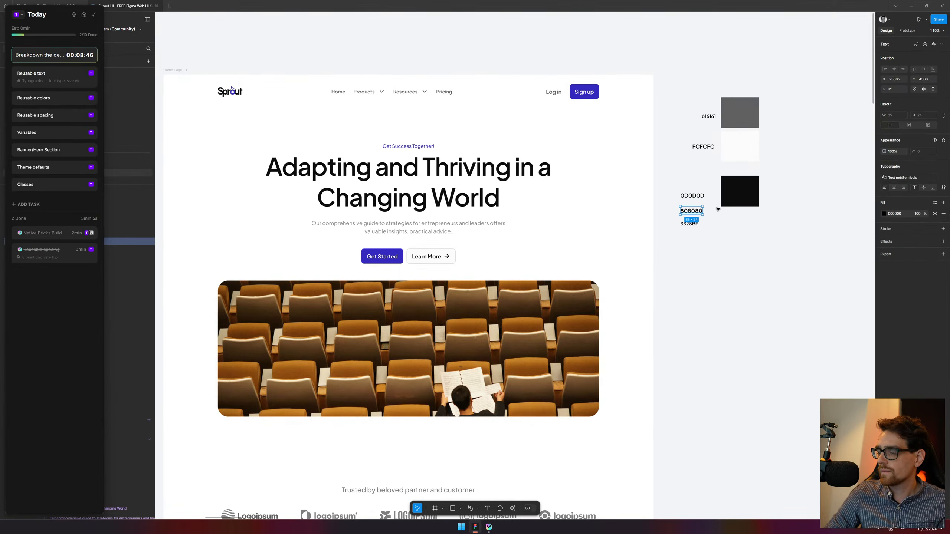
{"action": "left_click", "coordinate": [724, 203]}
{"action": "left_click_drag", "start_coordinate": [736, 202], "coordinate": [734, 237]}
{"action": "left_click", "coordinate": [896, 168]}
{"action": "type", "text": "8080800D0D"}
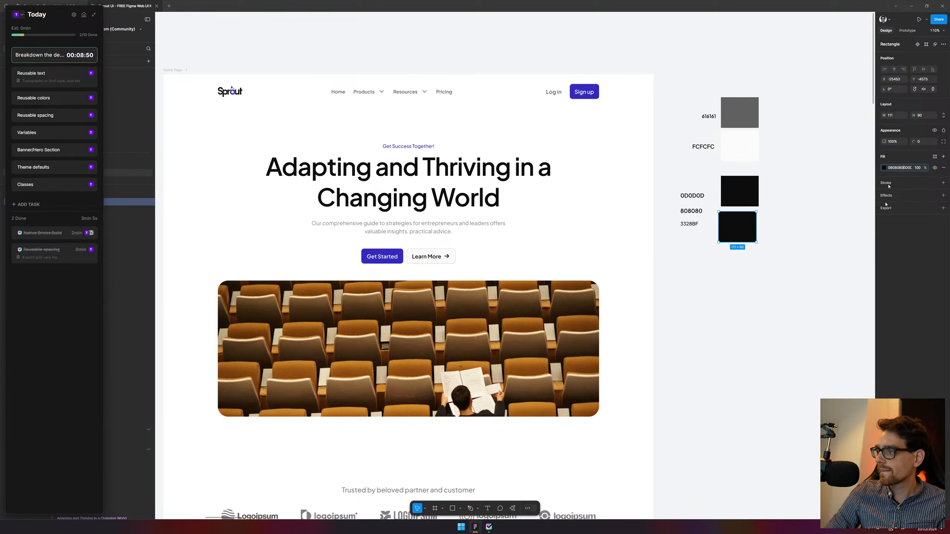
{"action": "key", "text": "ctrl+a"}
{"action": "type", "text": "v"}
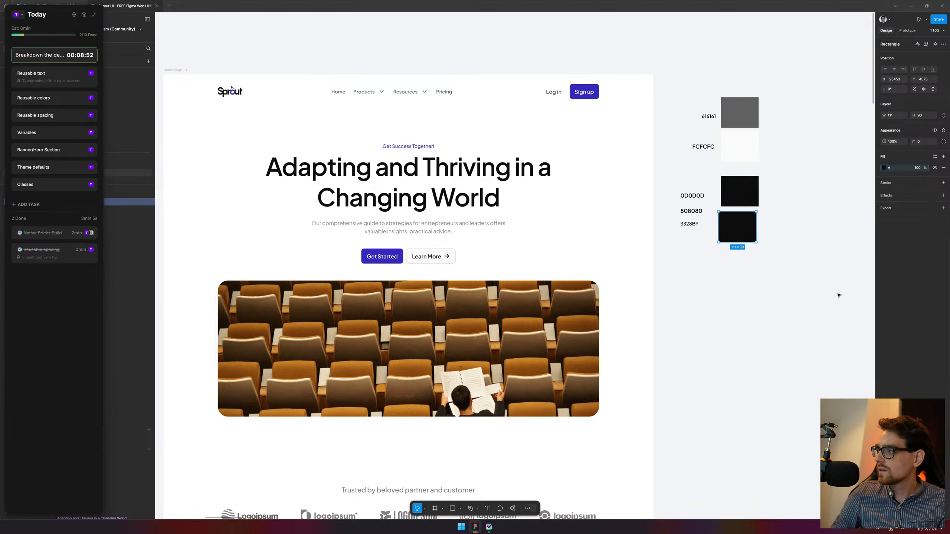
{"action": "key", "text": "Return"}
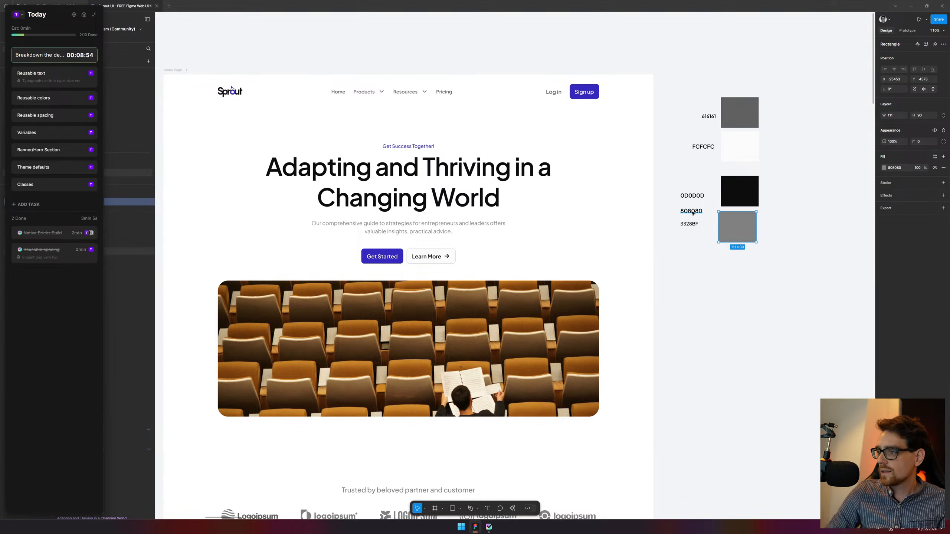
Move the 808080 label beside its swatch and the 3328BF label lower, with a duplicate of the 808080 swatch next to it
{"action": "left_click_drag", "start_coordinate": [692, 211], "coordinate": [695, 276]}
{"action": "left_click", "coordinate": [745, 232]}
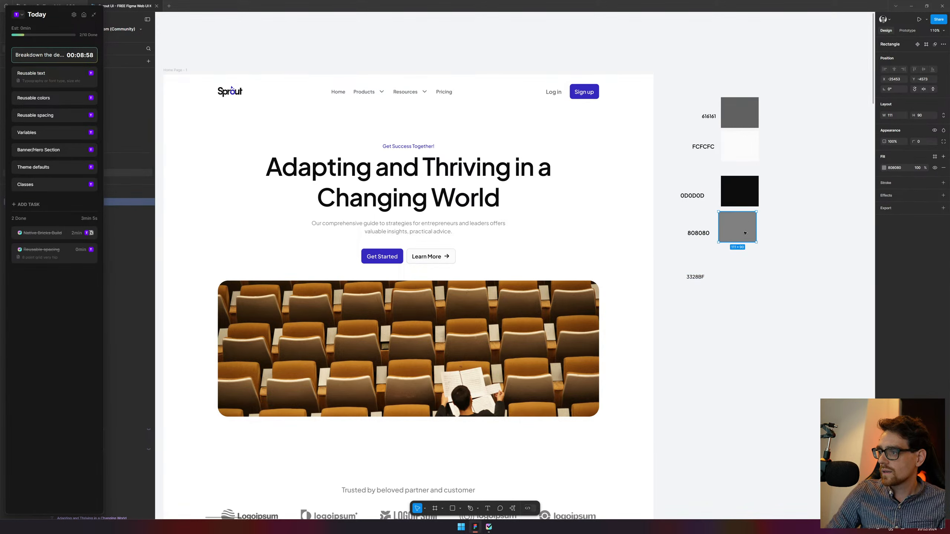
{"action": "left_click_drag", "start_coordinate": [745, 232], "coordinate": [742, 279]}
Set the lowest swatch's fill to 3328BF, copied from its label
{"action": "left_click", "coordinate": [702, 278]}
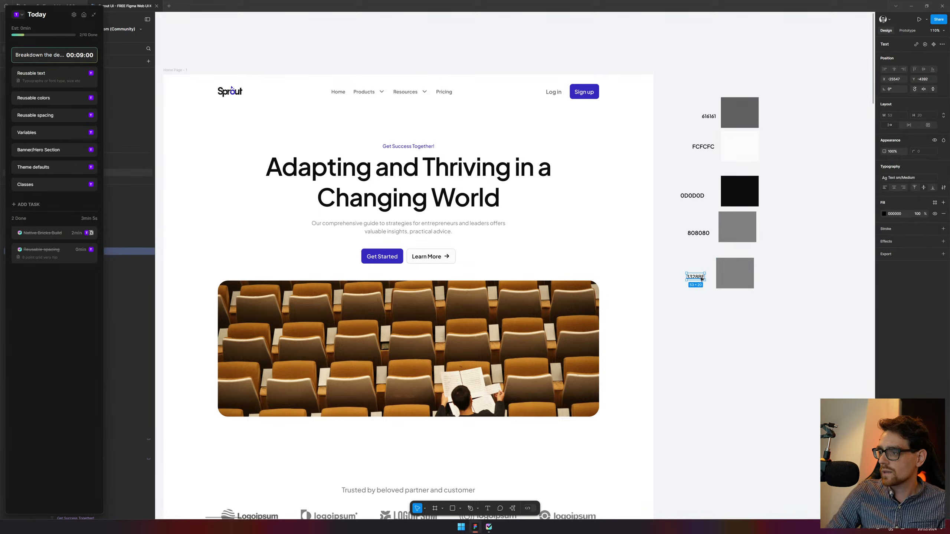
{"action": "left_click", "coordinate": [729, 275]}
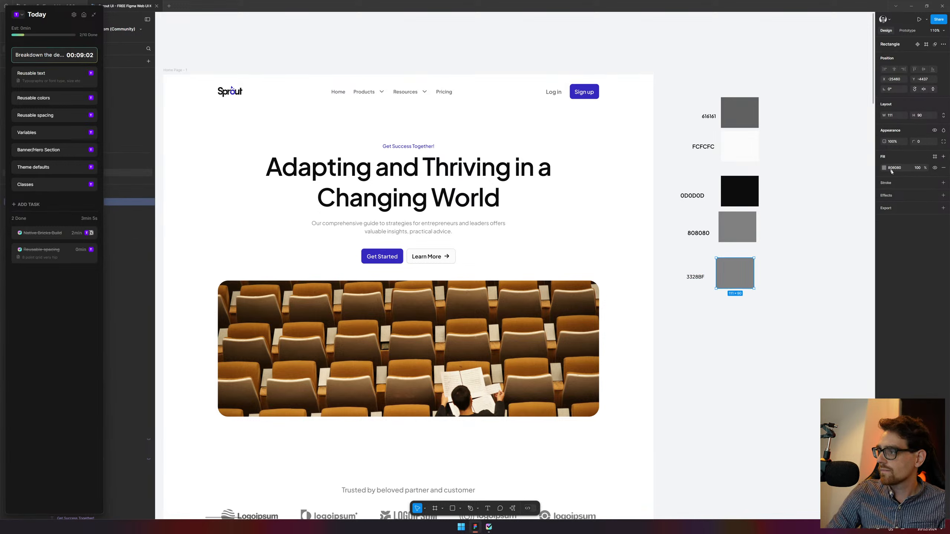
{"action": "key", "text": "Return"}
{"action": "left_click", "coordinate": [763, 365]}
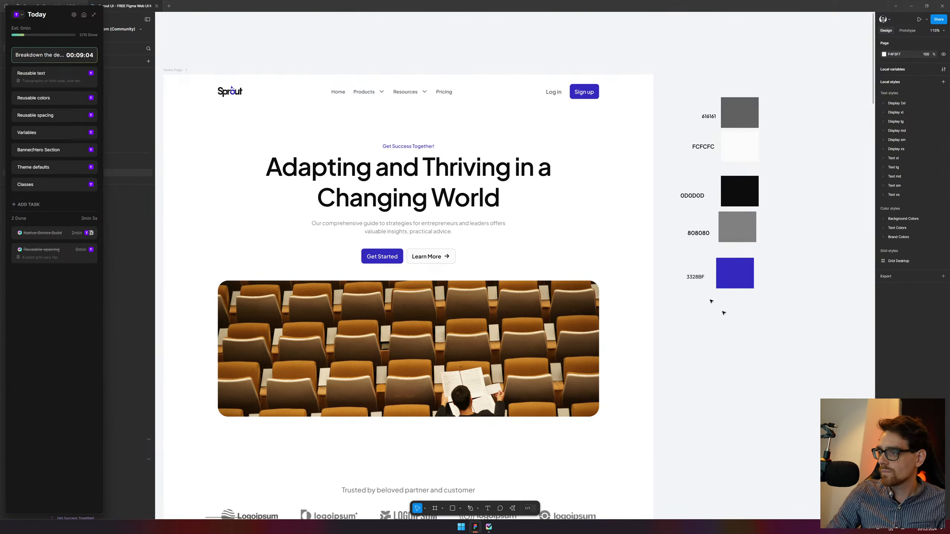
Check the fill colour of the Sign up button in the home page's navbar
{"action": "left_click", "coordinate": [586, 87]}
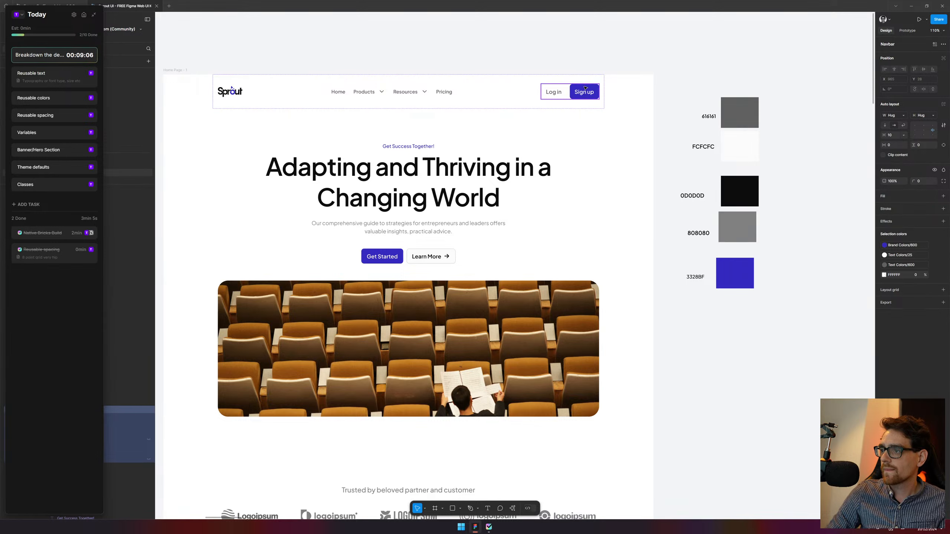
{"action": "left_click", "coordinate": [585, 87]}
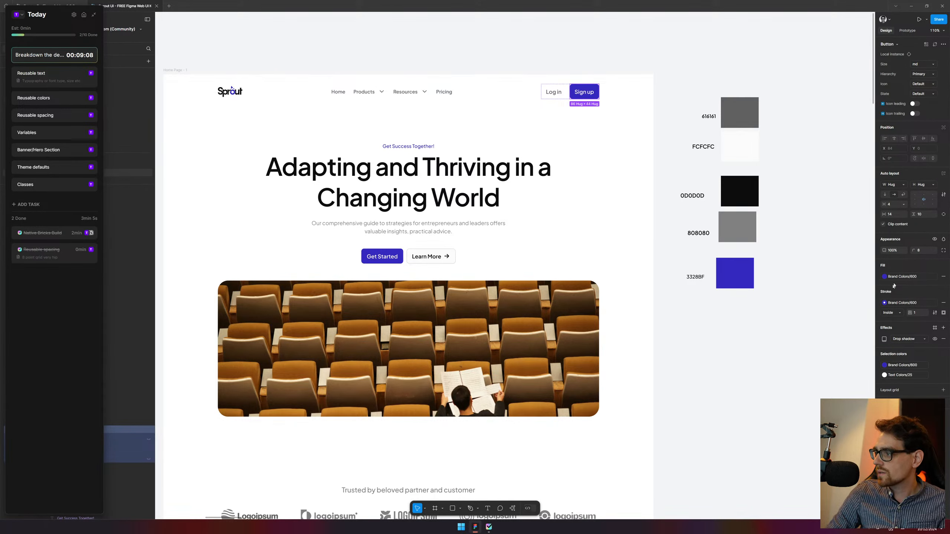
{"action": "left_click", "coordinate": [885, 276]}
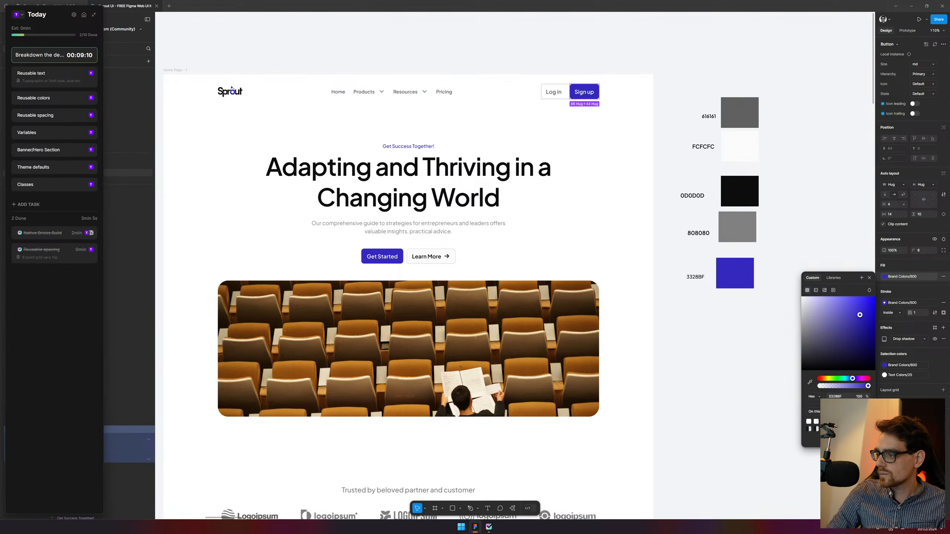
{"action": "left_click", "coordinate": [746, 313]}
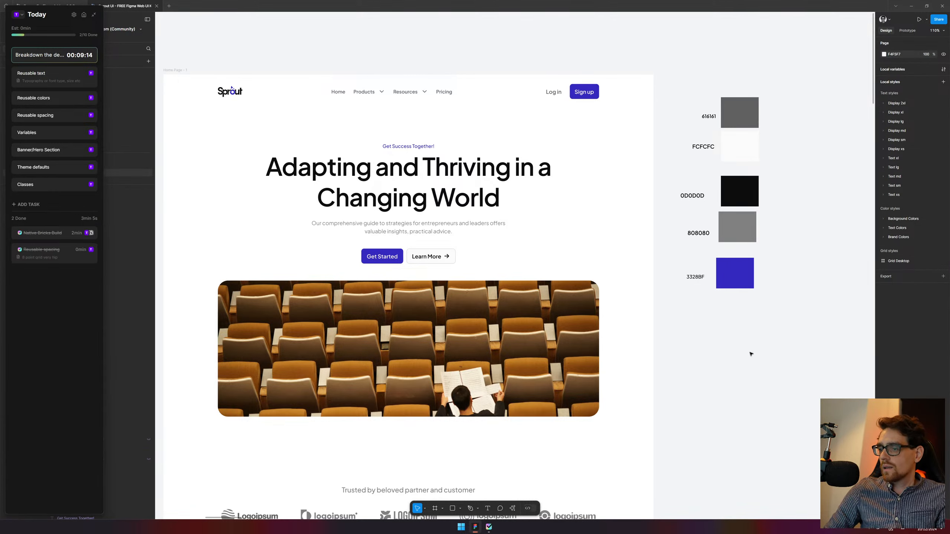
{"action": "scroll", "coordinate": [751, 354], "scroll_direction": "down", "scroll_amount": 3}
{"action": "scroll", "coordinate": [751, 360], "scroll_direction": "up", "scroll_amount": 2}
{"action": "left_click_drag", "start_coordinate": [751, 362], "coordinate": [720, 80]}
{"action": "left_click", "coordinate": [742, 329]}
{"action": "left_click_drag", "start_coordinate": [750, 350], "coordinate": [728, 67]}
{"action": "left_click", "coordinate": [803, 192]}
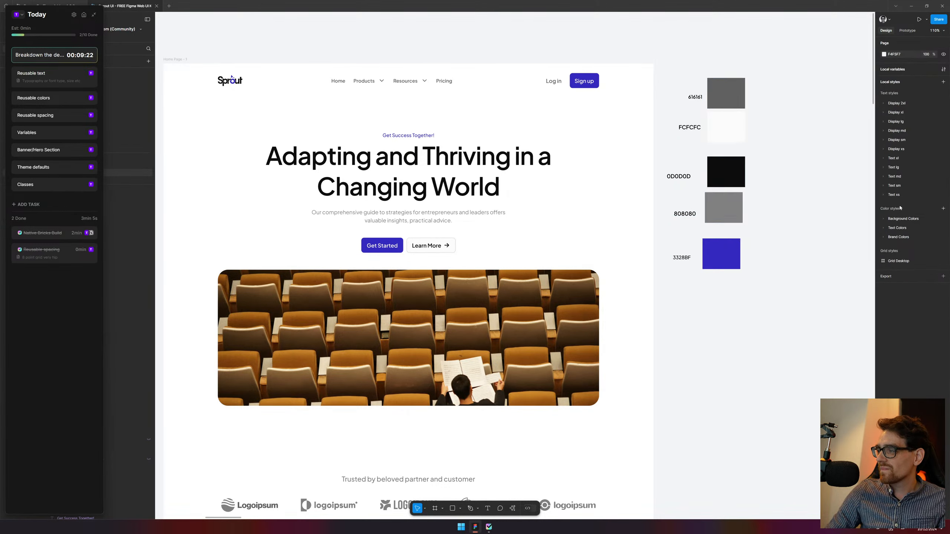
Align the five colour swatches beside the home page along their left edges
{"action": "left_click_drag", "start_coordinate": [811, 335], "coordinate": [718, 44]}
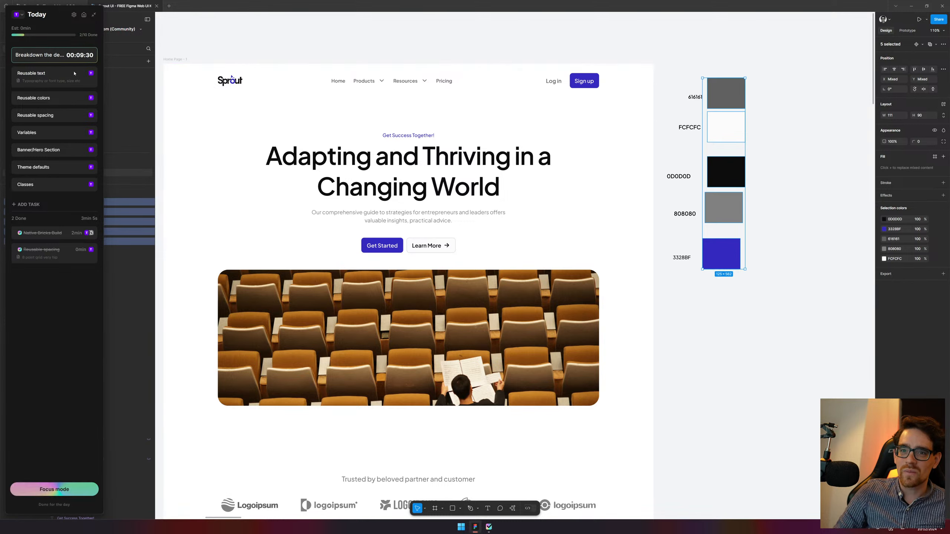
{"action": "mouse_move", "coordinate": [47, 102]}
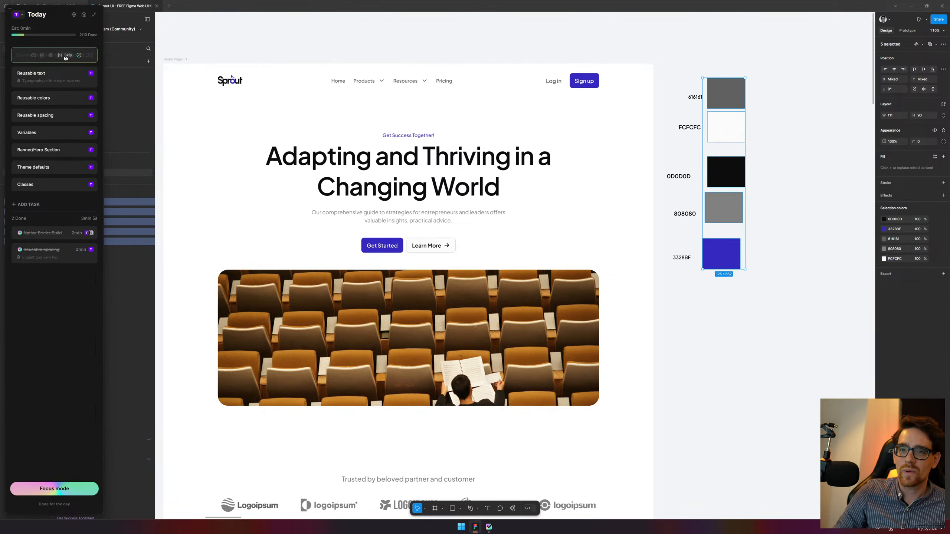
{"action": "mouse_move", "coordinate": [74, 58]}
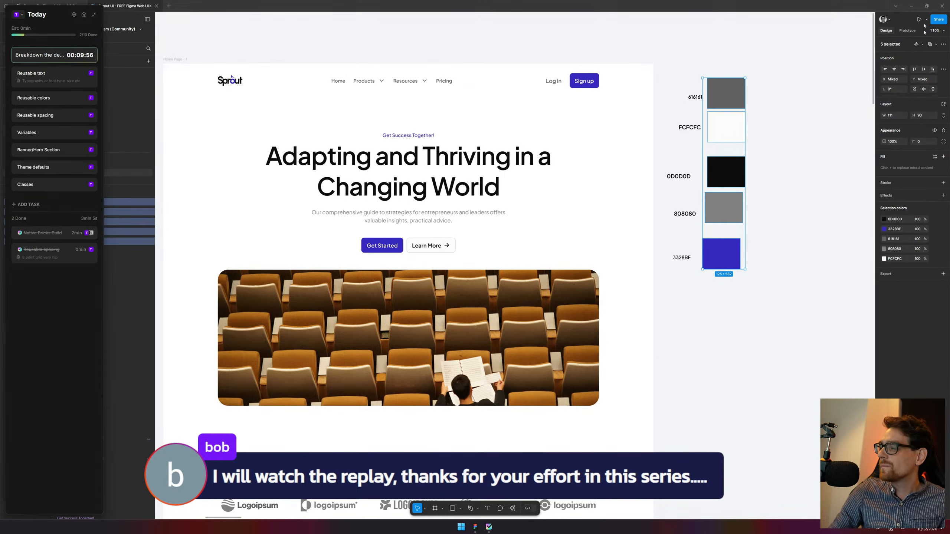
{"action": "left_click", "coordinate": [885, 70]}
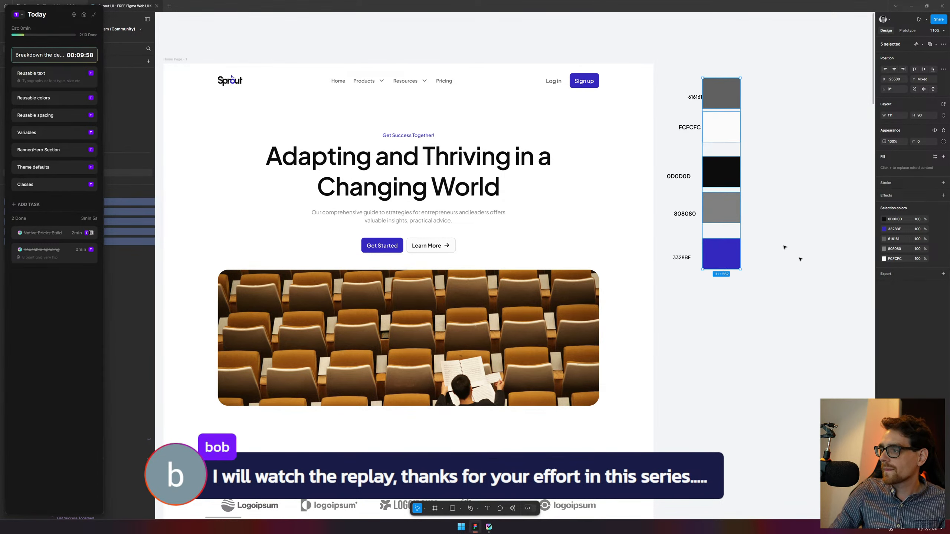
{"action": "left_click", "coordinate": [772, 419]}
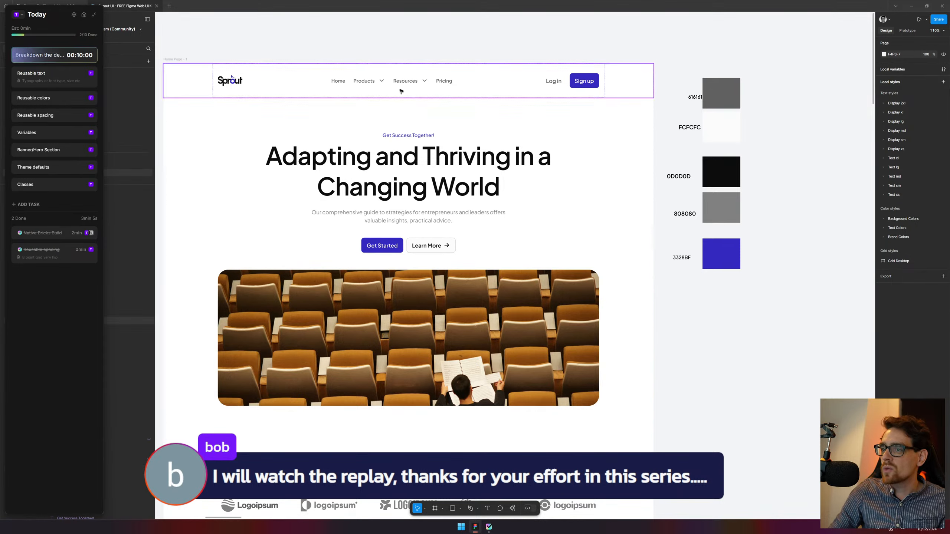
{"action": "scroll", "coordinate": [432, 197], "scroll_direction": "down", "scroll_amount": 2}
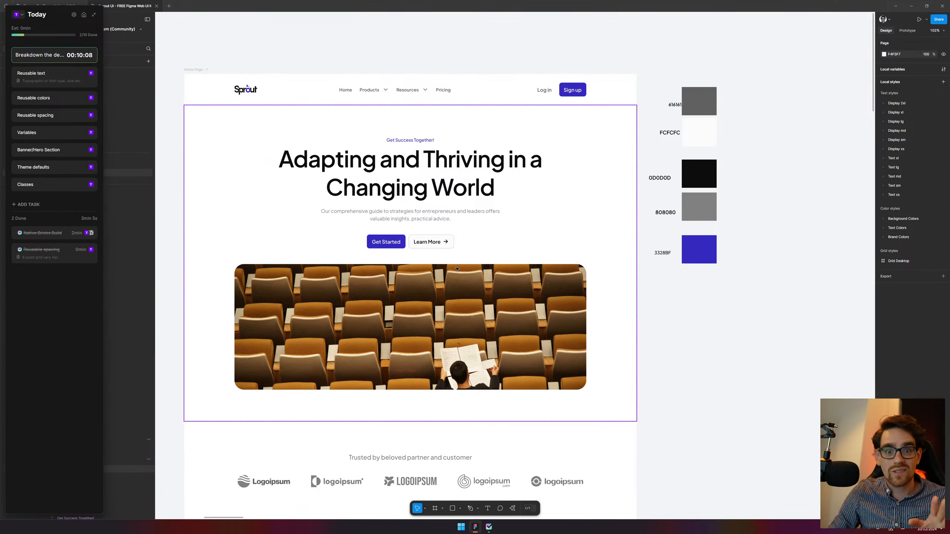
{"action": "left_click_drag", "start_coordinate": [696, 327], "coordinate": [721, 83]}
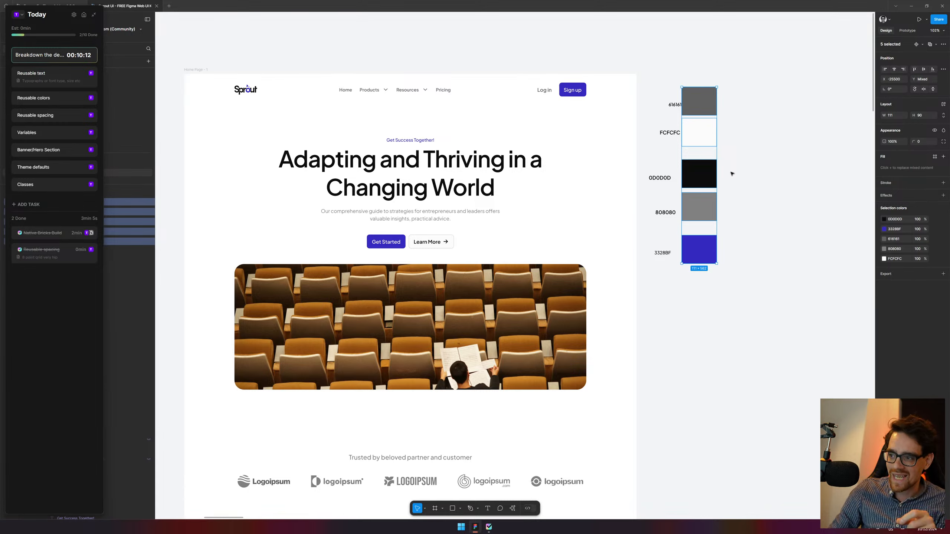
{"action": "left_click", "coordinate": [743, 299]}
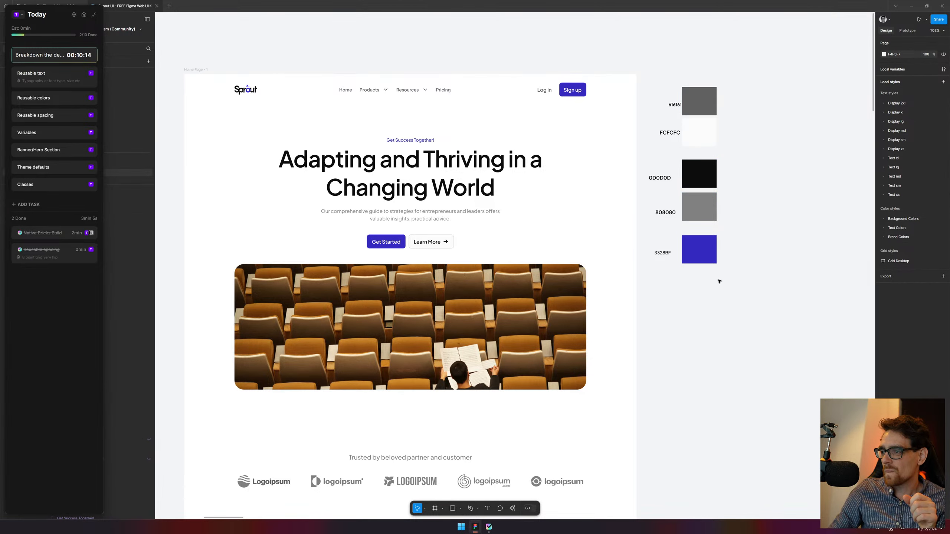
{"action": "scroll", "coordinate": [696, 348], "scroll_direction": "down", "scroll_amount": 5}
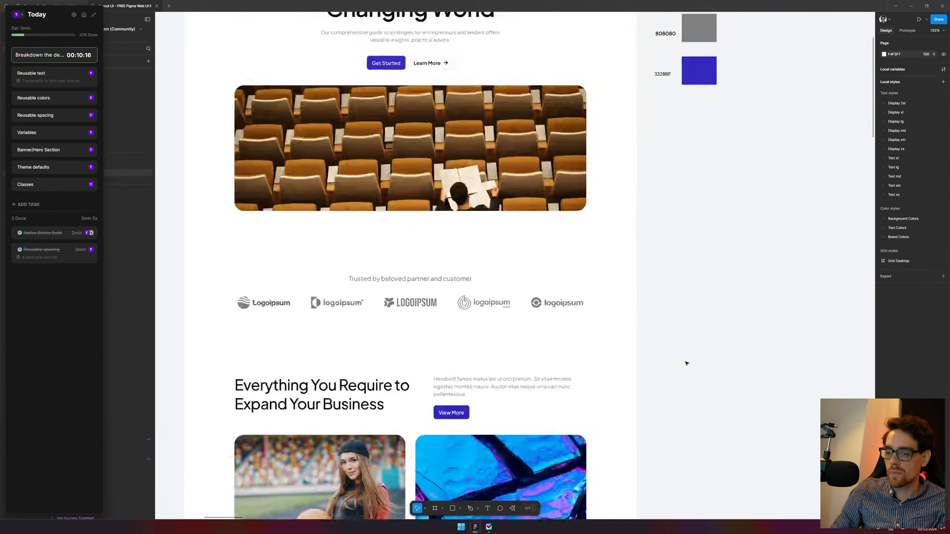
{"action": "scroll", "coordinate": [687, 363], "scroll_direction": "up", "scroll_amount": 7}
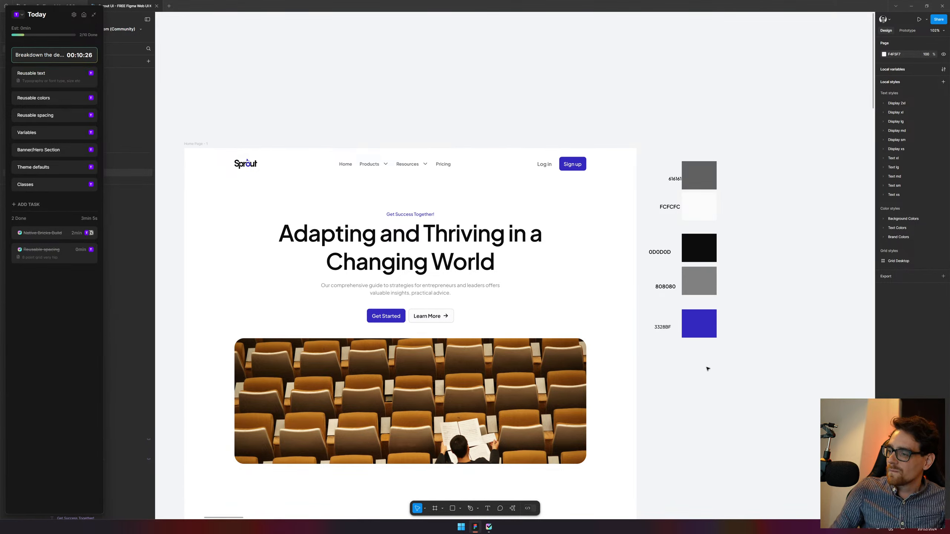
{"action": "scroll", "coordinate": [707, 369], "scroll_direction": "down", "scroll_amount": 1}
{"action": "left_click_drag", "start_coordinate": [740, 361], "coordinate": [646, 110]}
{"action": "left_click", "coordinate": [645, 110]}
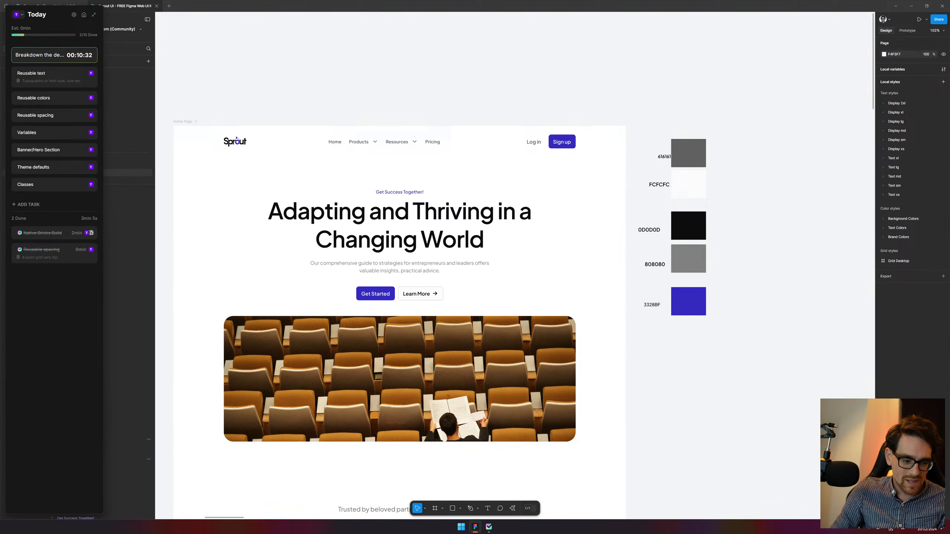
Switch to the browser window with the live stream's YouTube page and place it over the Figma design
{"action": "key", "text": "super+d"}
{"action": "key", "text": "super+d"}
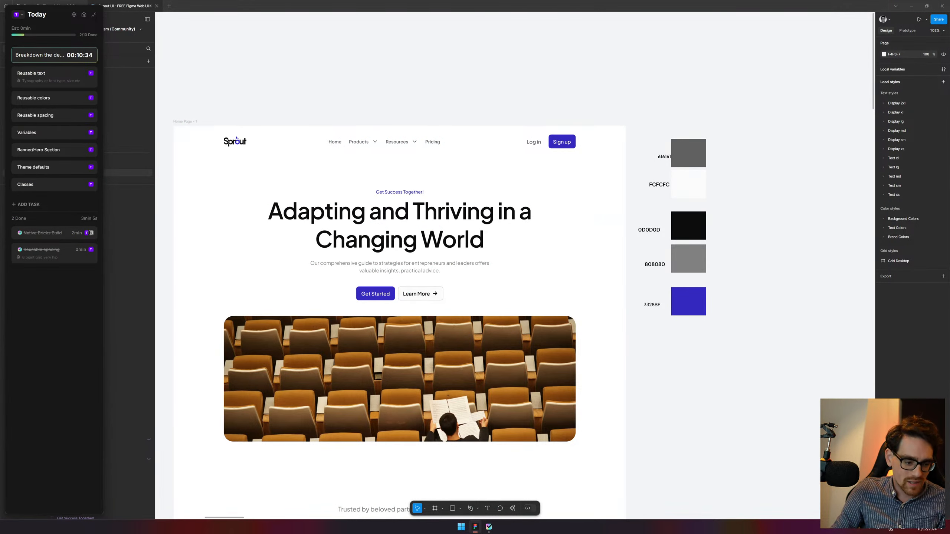
{"action": "key", "text": "super+d"}
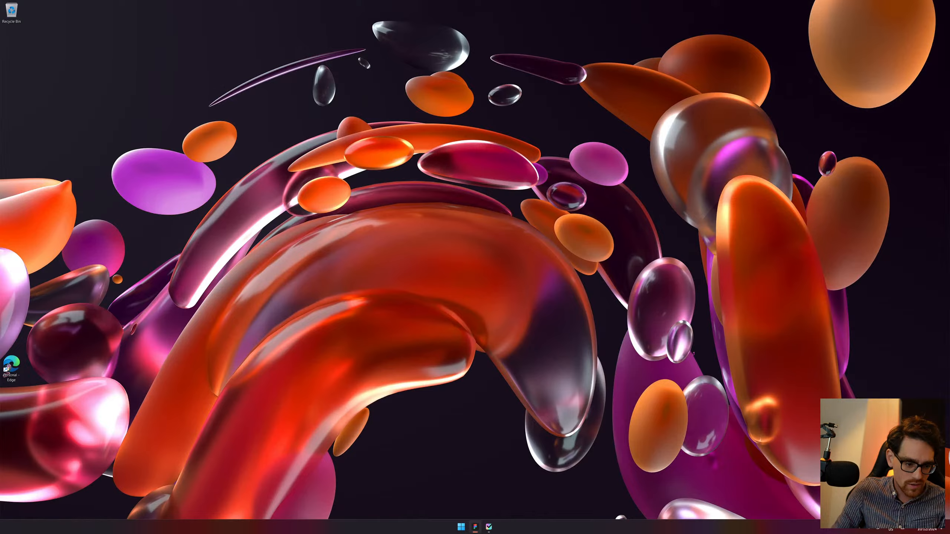
{"action": "key", "text": "super+d"}
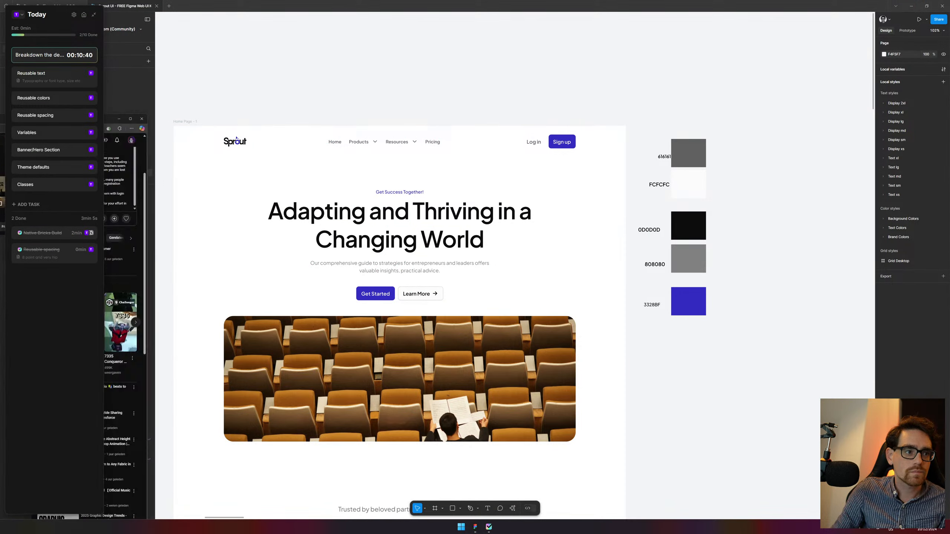
{"action": "left_click_drag", "start_coordinate": [0, 123], "coordinate": [351, 42]}
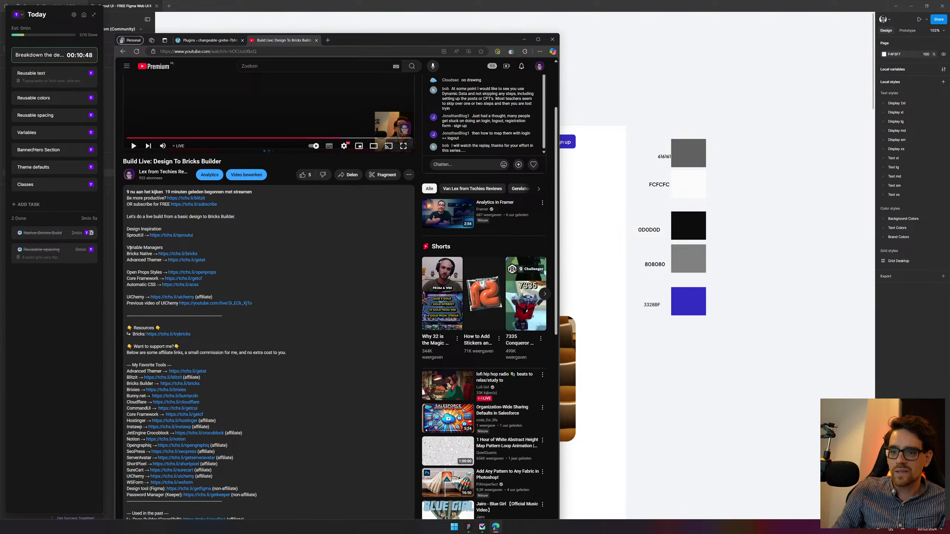
Enlarge the YouTube page and review the variable managers listed in the video description
{"action": "left_click_drag", "start_coordinate": [130, 248], "coordinate": [157, 247]}
{"action": "left_click", "coordinate": [237, 270]}
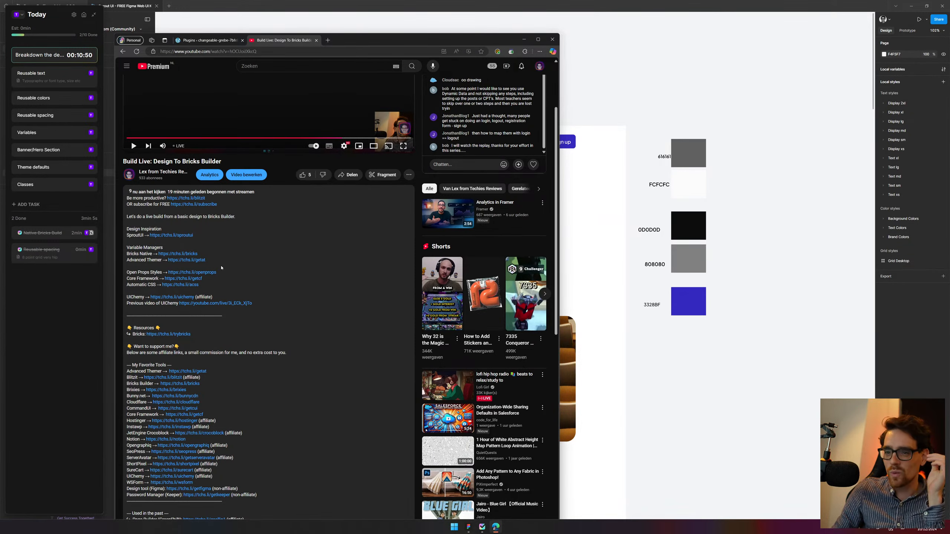
{"action": "scroll", "coordinate": [164, 250], "scroll_direction": "up", "scroll_amount": 3, "text": "ctrl"}
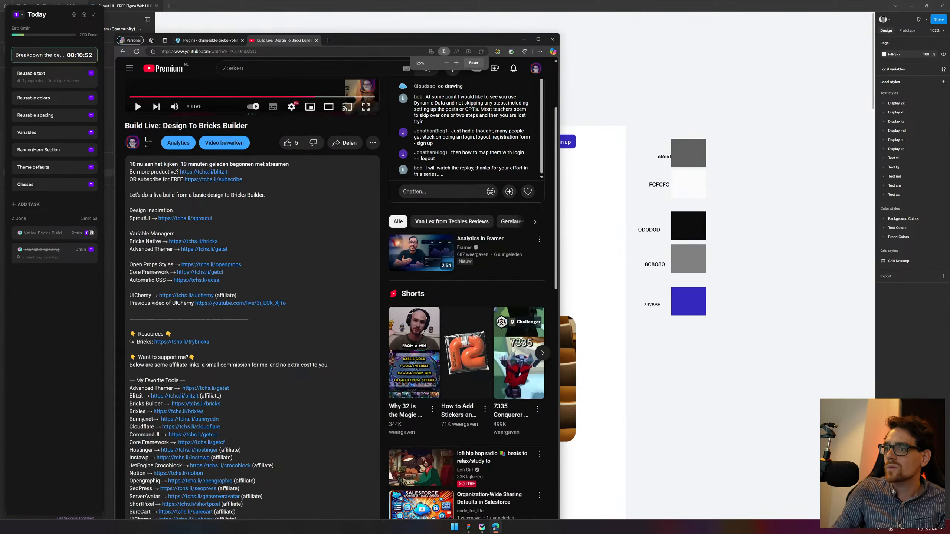
{"action": "scroll", "coordinate": [274, 258], "scroll_direction": "down", "scroll_amount": 3}
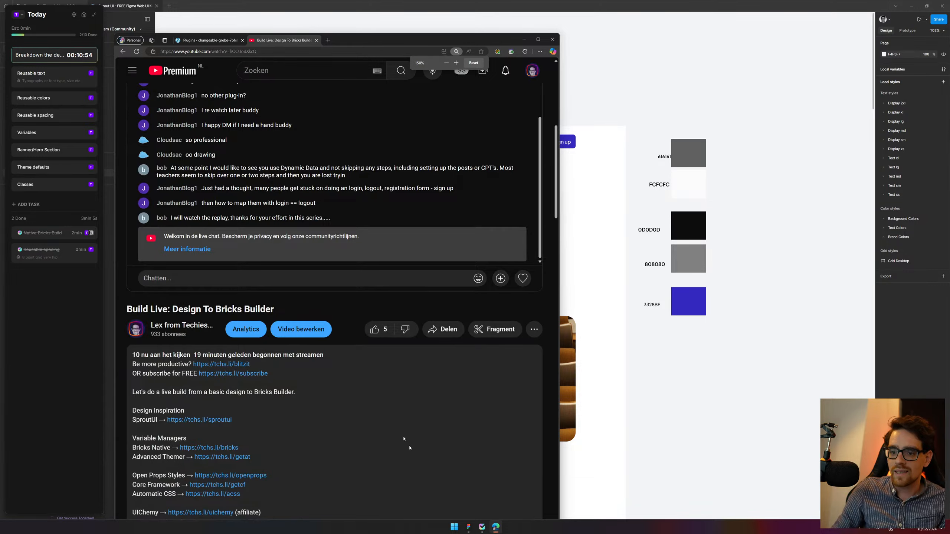
{"action": "scroll", "coordinate": [409, 448], "scroll_direction": "down", "scroll_amount": 2}
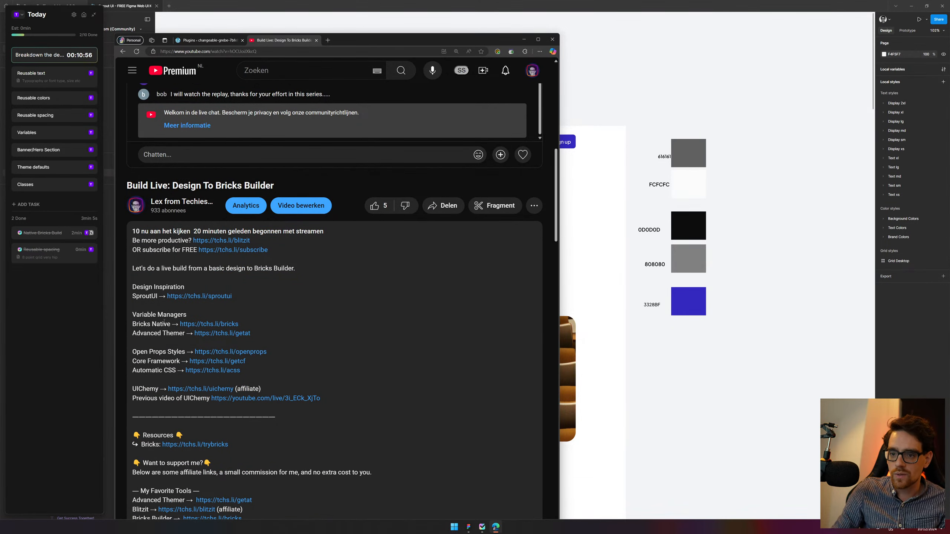
{"action": "left_click_drag", "start_coordinate": [143, 333], "coordinate": [174, 333]}
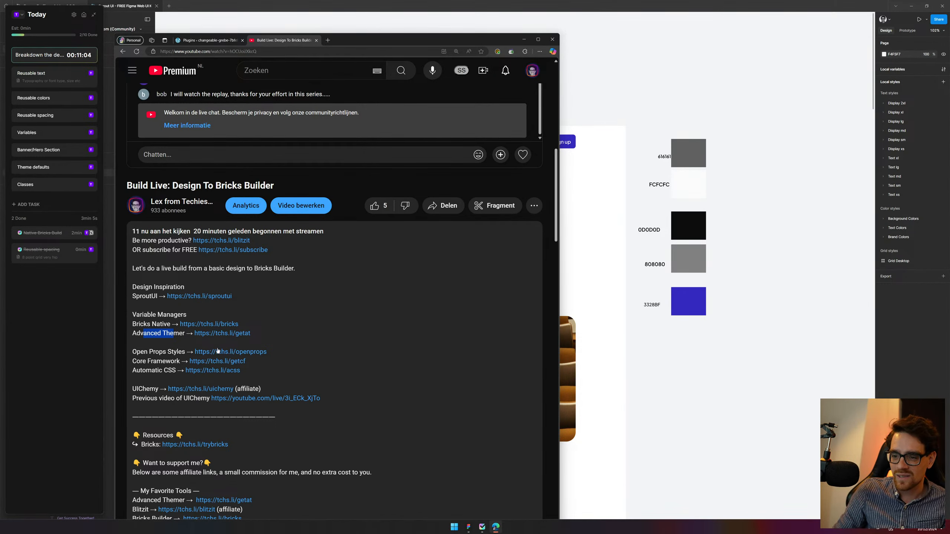
Open the Open Props Styles link from the video description, then reposition and widen the browser window
{"action": "left_click", "coordinate": [235, 352]}
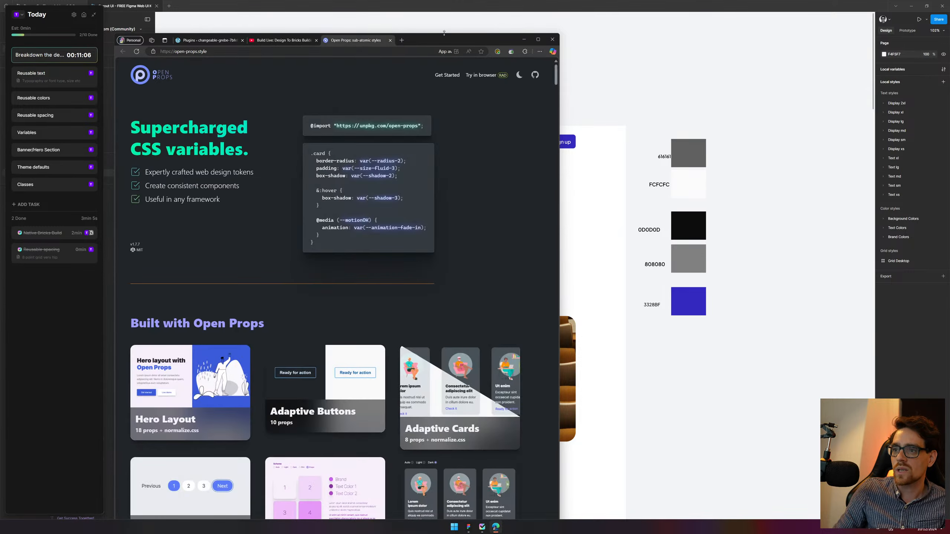
{"action": "double_click", "coordinate": [445, 36]}
{"action": "mouse_move", "coordinate": [408, 5]}
{"action": "left_mouse_down"}
{"action": "mouse_move", "coordinate": [488, 15]}
{"action": "mouse_move", "coordinate": [409, 10]}
{"action": "left_mouse_up"}
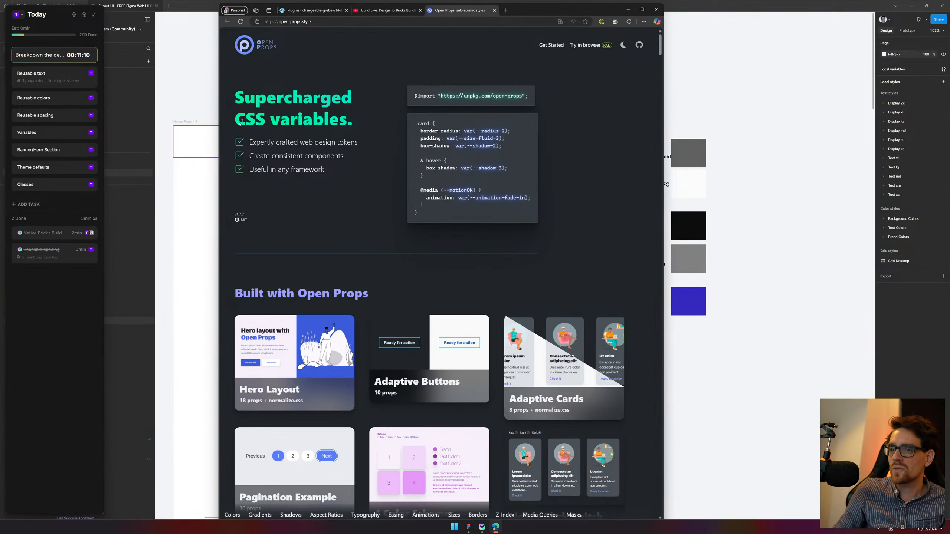
{"action": "left_click_drag", "start_coordinate": [664, 118], "coordinate": [816, 117]}
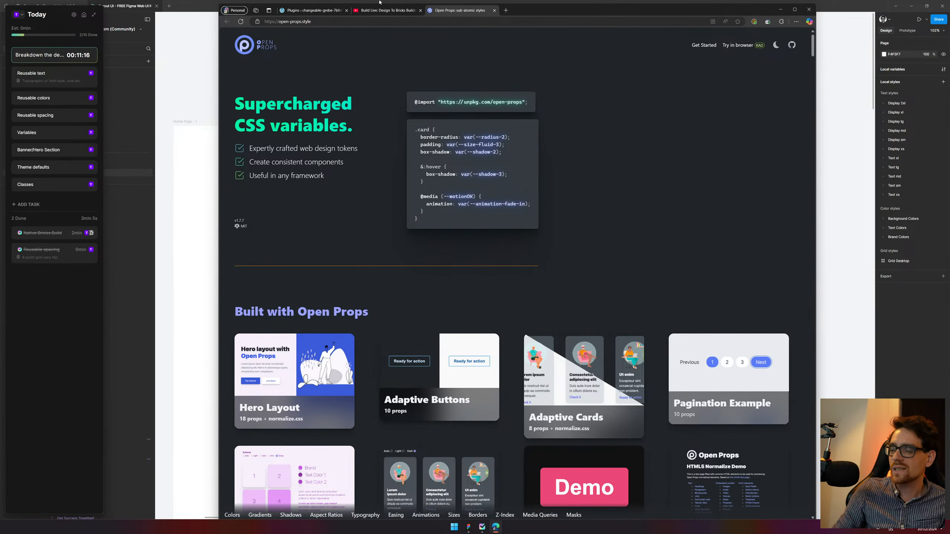
Open the Core Framework link from the live stream's video description and launch its web app
{"action": "left_click", "coordinate": [387, 10]}
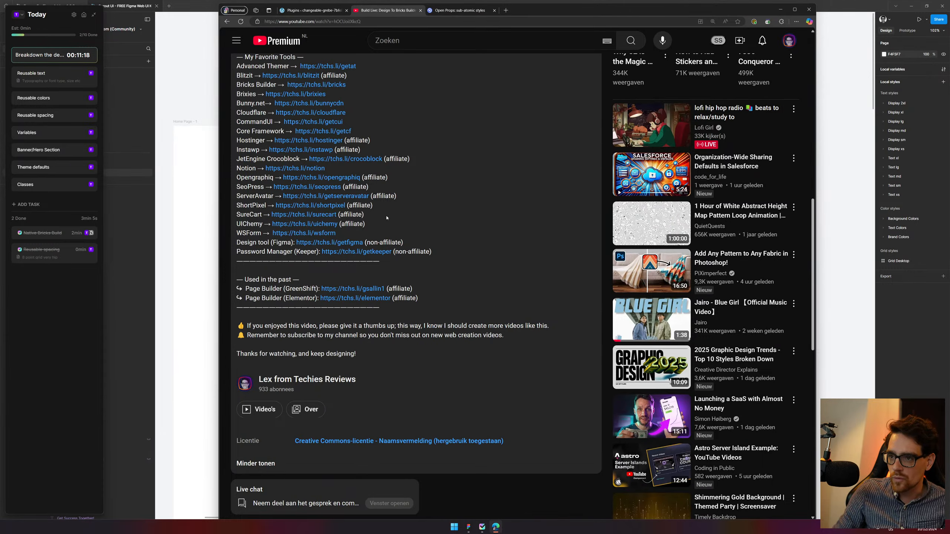
{"action": "scroll", "coordinate": [386, 217], "scroll_direction": "up", "scroll_amount": 6}
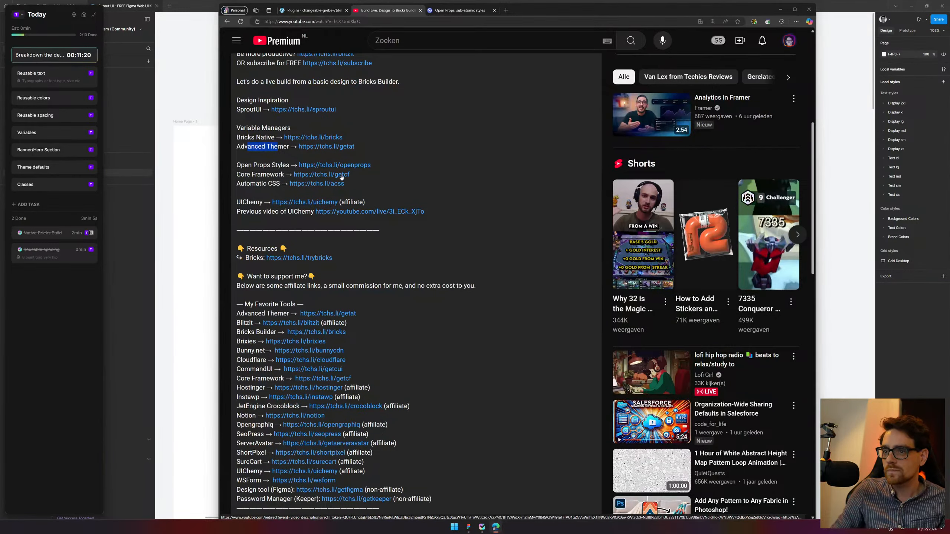
{"action": "left_click", "coordinate": [341, 177]}
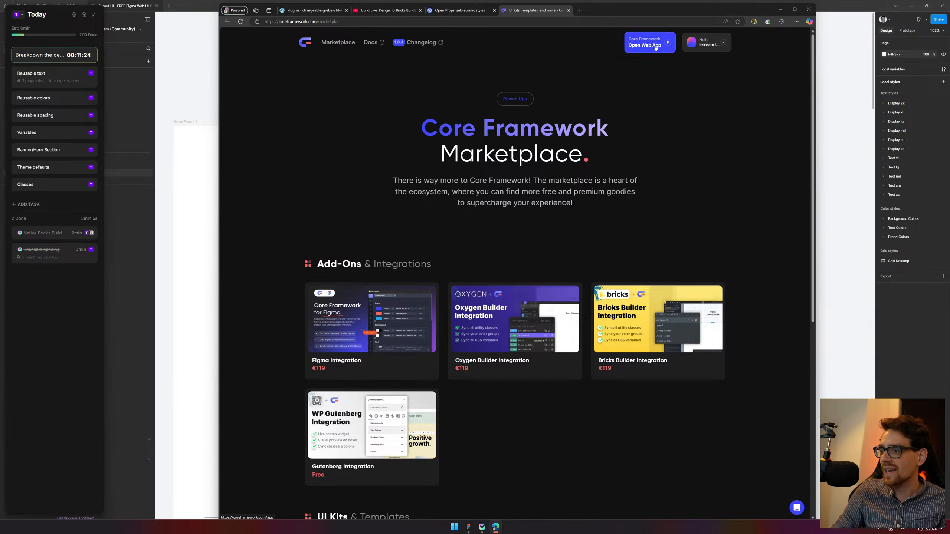
{"action": "left_click", "coordinate": [656, 48]}
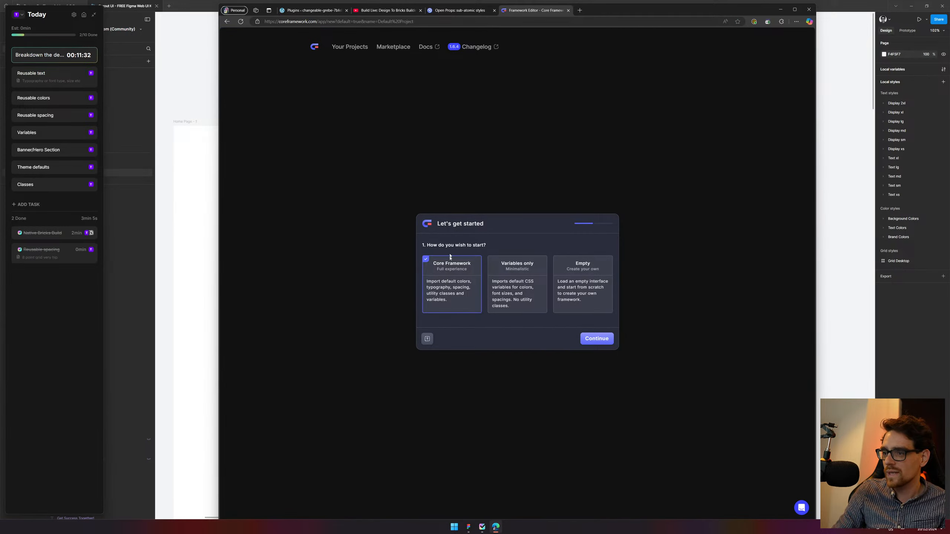
Set up the default project with the full Core Framework experience
{"action": "scroll", "coordinate": [475, 269], "scroll_direction": "up", "scroll_amount": 4}
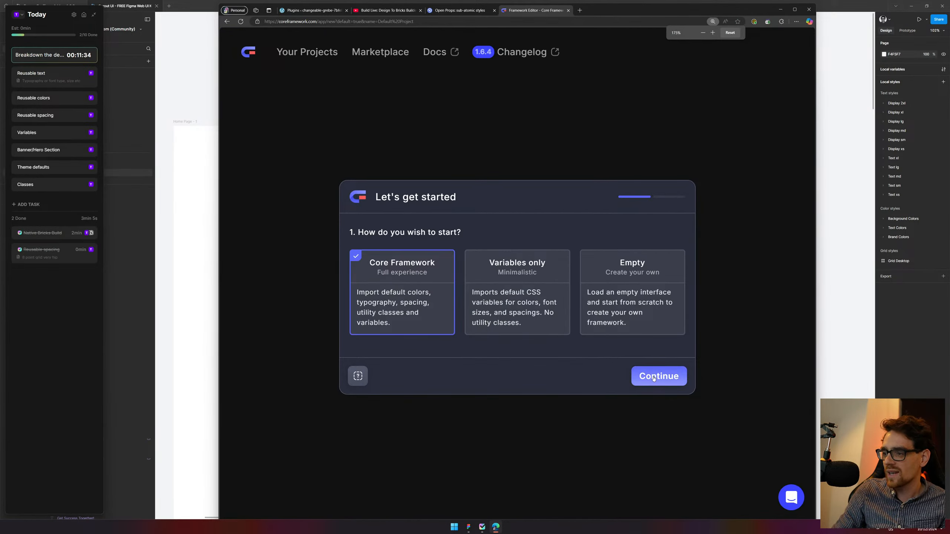
{"action": "left_click", "coordinate": [654, 377]}
{"action": "left_click", "coordinate": [656, 370]}
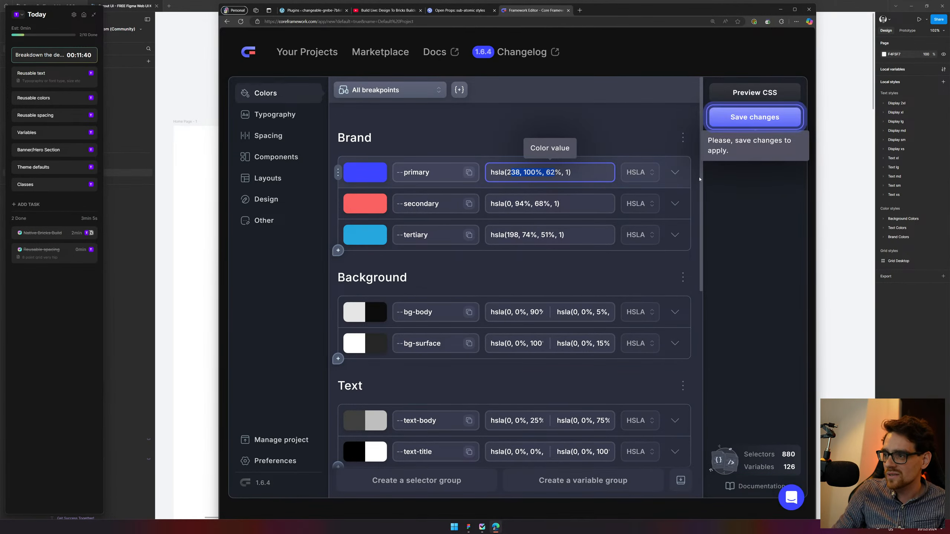
Examine the primary brand colour's HSLA value and its additional options in the framework editor
{"action": "left_click_drag", "start_coordinate": [511, 173], "coordinate": [559, 173]}
{"action": "left_click", "coordinate": [676, 173]}
{"action": "left_click", "coordinate": [676, 174]}
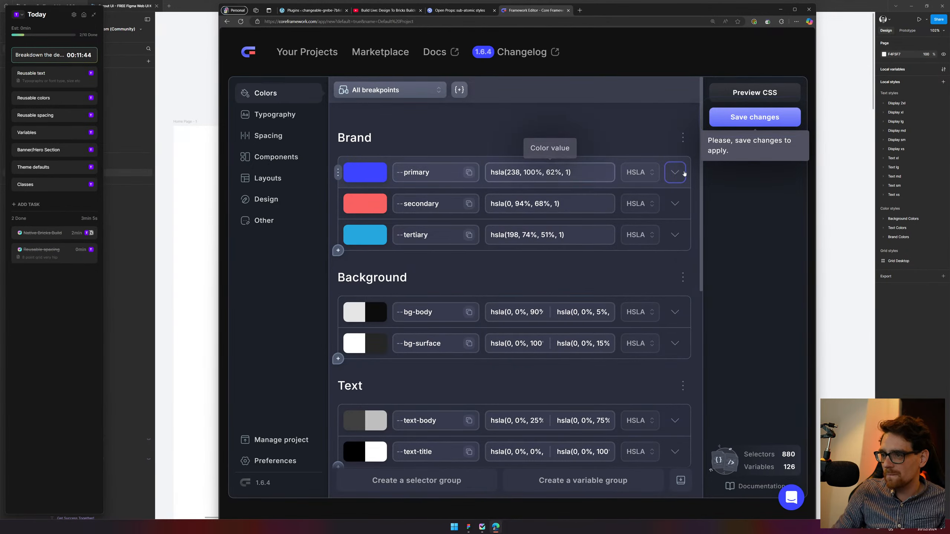
Return to the Figma home page design and copy the Productivity filter button from the "Effortless finance management blogs" section
{"action": "left_click_drag", "start_coordinate": [671, 17], "coordinate": [478, 28]}
{"action": "left_click", "coordinate": [686, 304]}
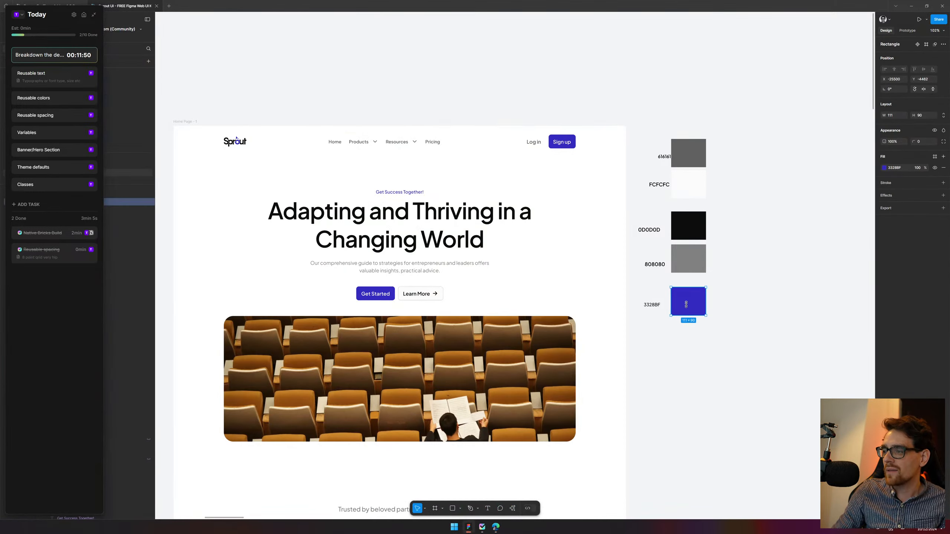
{"action": "left_click_drag", "start_coordinate": [750, 355], "coordinate": [636, 297]}
{"action": "scroll", "coordinate": [635, 304], "scroll_direction": "down", "scroll_amount": 5}
{"action": "scroll", "coordinate": [636, 355], "scroll_direction": "down", "scroll_amount": 2}
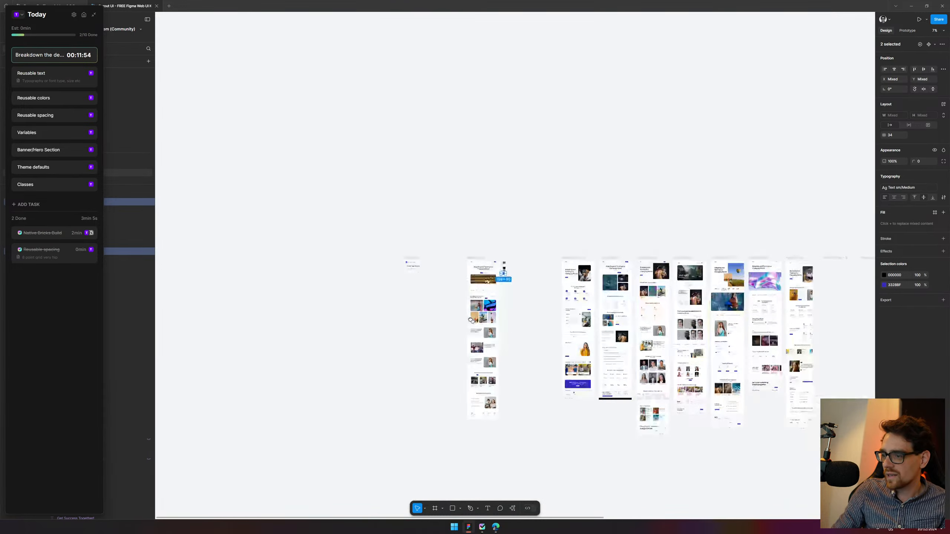
{"action": "scroll", "coordinate": [409, 261], "scroll_direction": "up", "scroll_amount": 10}
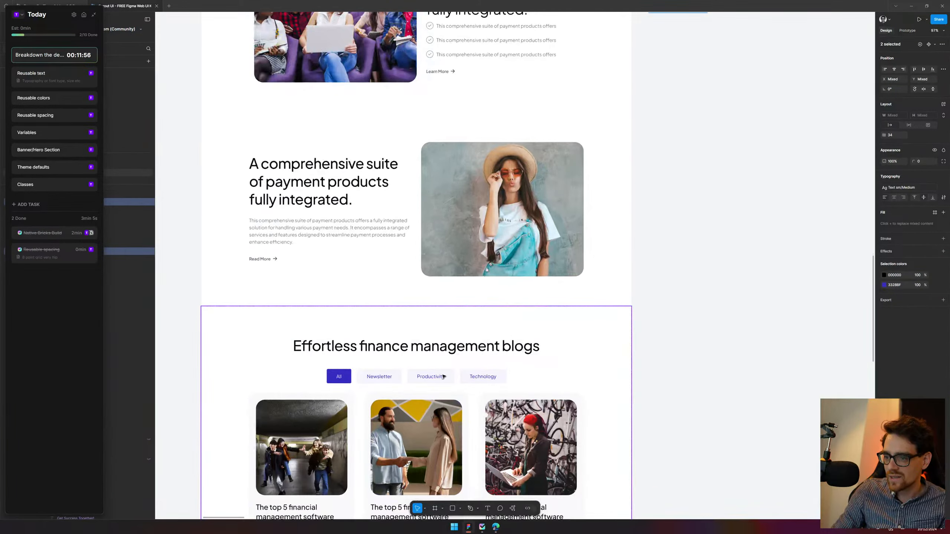
{"action": "scroll", "coordinate": [423, 378], "scroll_direction": "up", "scroll_amount": 5}
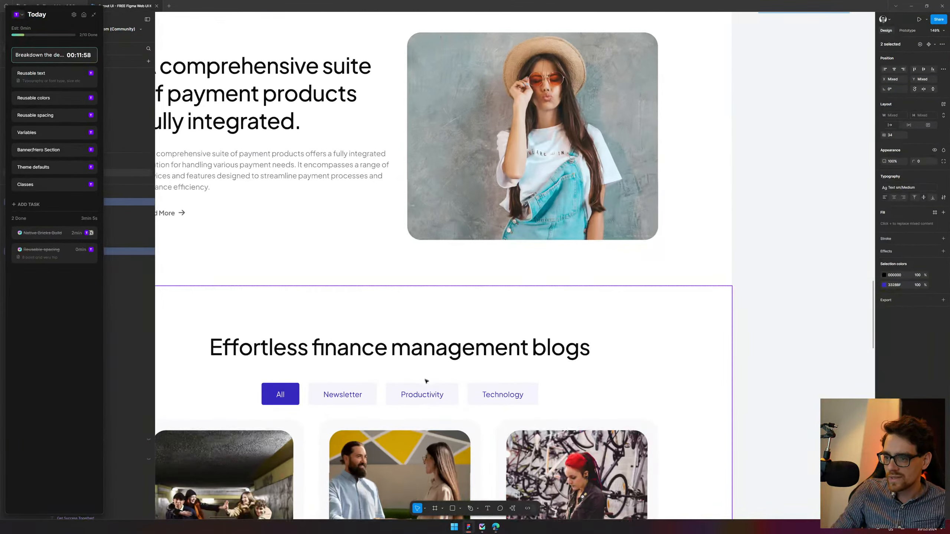
{"action": "double_click", "coordinate": [454, 398]}
{"action": "double_click", "coordinate": [454, 398]}
{"action": "double_click", "coordinate": [454, 399]}
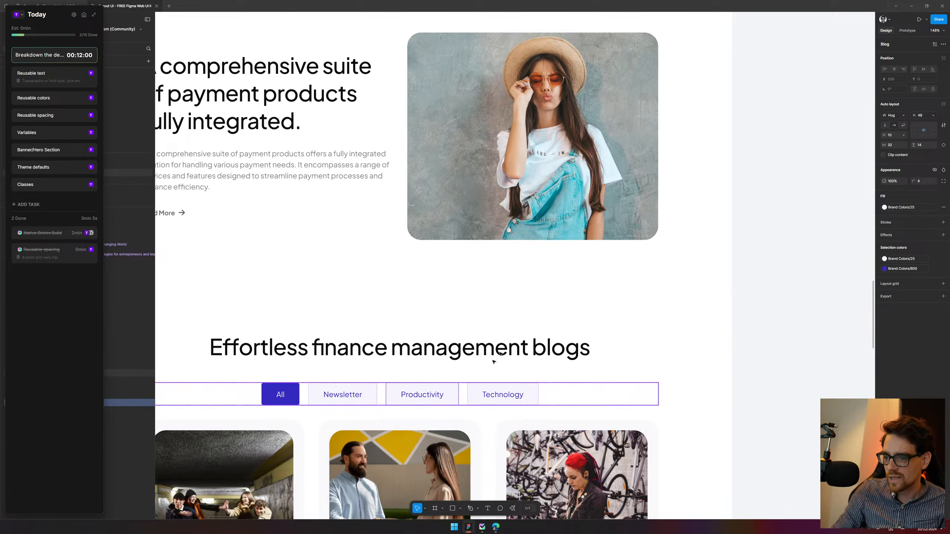
Paste the Productivity button onto the empty canvas beside the hero section and position it beneath the 3328BF colour swatch
{"action": "scroll", "coordinate": [549, 342], "scroll_direction": "down", "scroll_amount": 4}
{"action": "left_click_drag", "start_coordinate": [594, 118], "coordinate": [576, 310]}
{"action": "scroll", "coordinate": [606, 135], "scroll_direction": "up", "scroll_amount": 10}
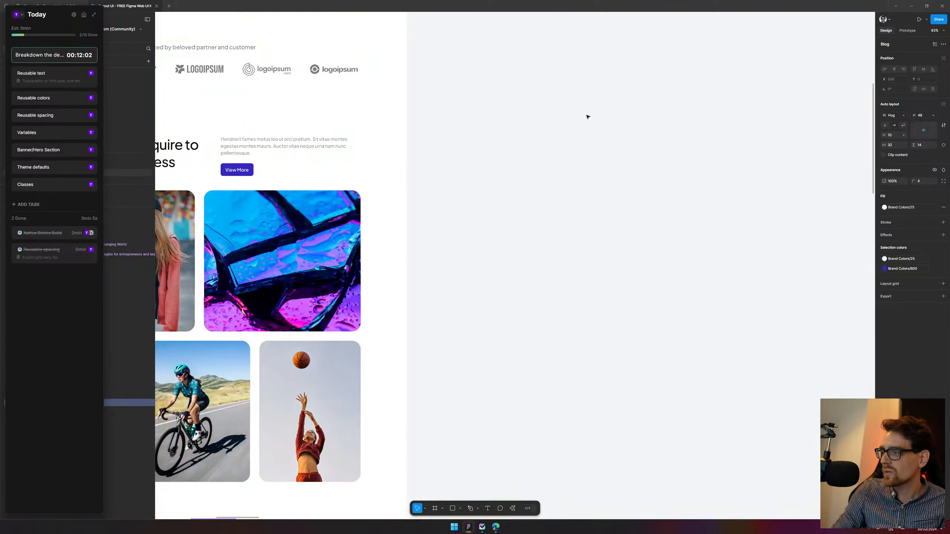
{"action": "left_click", "coordinate": [564, 219]}
{"action": "key", "text": "ctrl+v"}
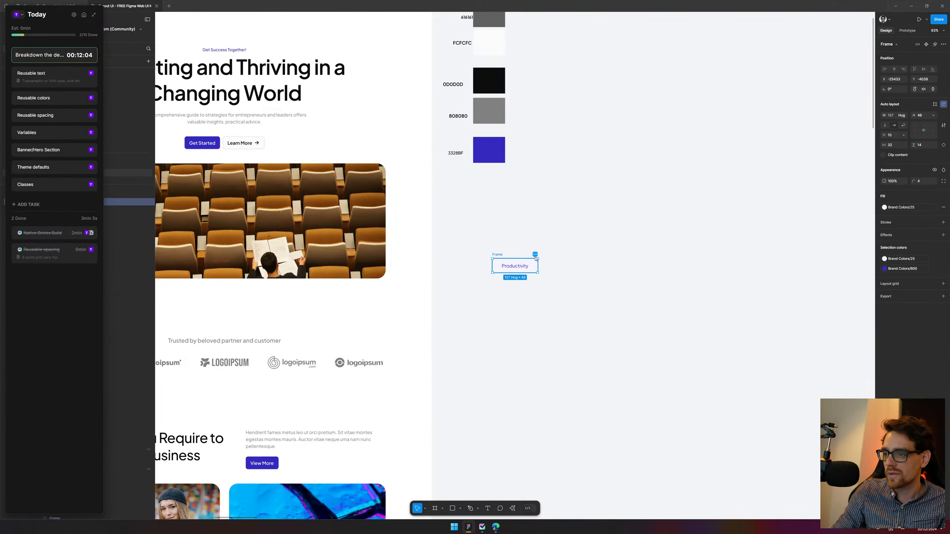
{"action": "left_click_drag", "start_coordinate": [520, 263], "coordinate": [480, 222]}
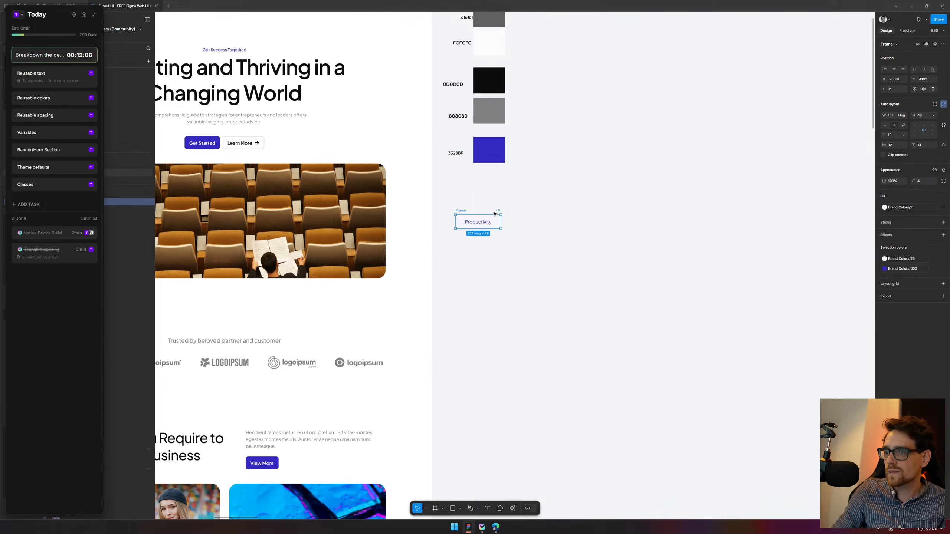
Duplicate the 3328BF swatch and its label directly below, and fill the new swatch with the Productivity button's sampled background colour
{"action": "mouse_move", "coordinate": [499, 188]}
{"action": "left_mouse_down"}
{"action": "mouse_move", "coordinate": [456, 150]}
{"action": "mouse_move", "coordinate": [487, 184]}
{"action": "mouse_move", "coordinate": [480, 189]}
{"action": "left_mouse_up"}
{"action": "left_click", "coordinate": [481, 189]}
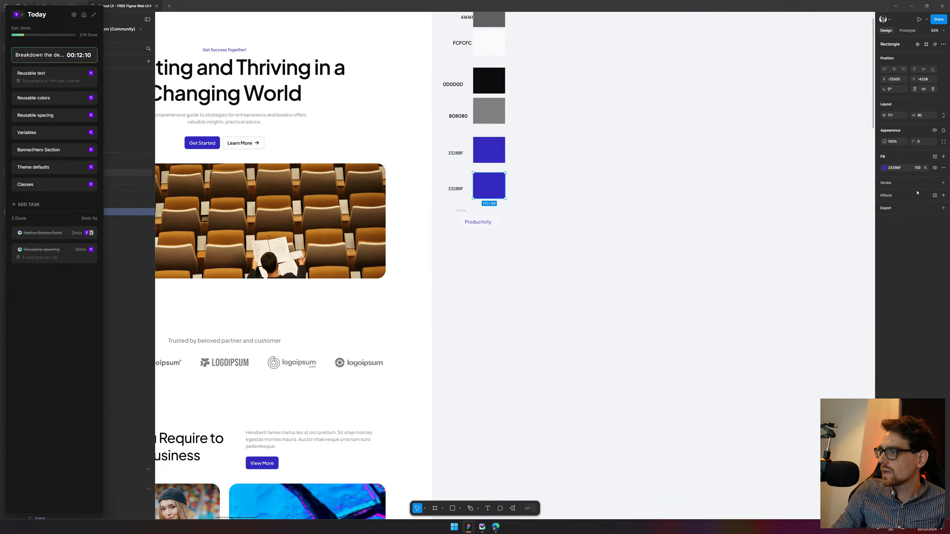
{"action": "left_click", "coordinate": [885, 169]}
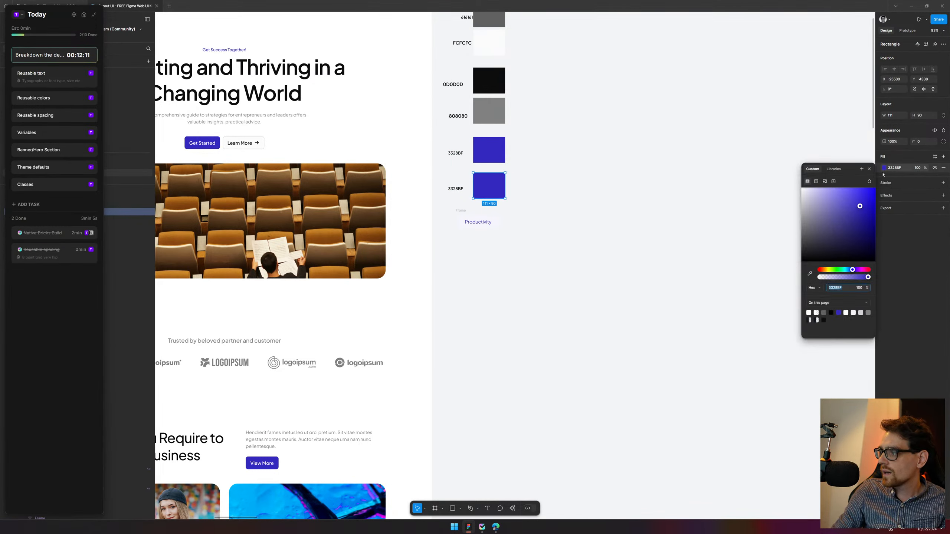
{"action": "left_click", "coordinate": [809, 274]}
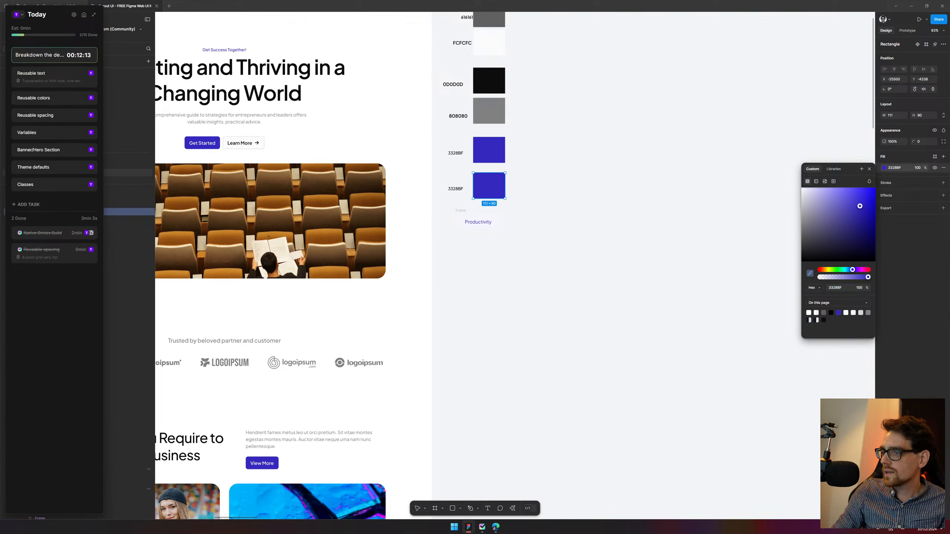
{"action": "left_click", "coordinate": [498, 219]}
{"action": "left_click", "coordinate": [482, 234]}
{"action": "left_click", "coordinate": [489, 190]}
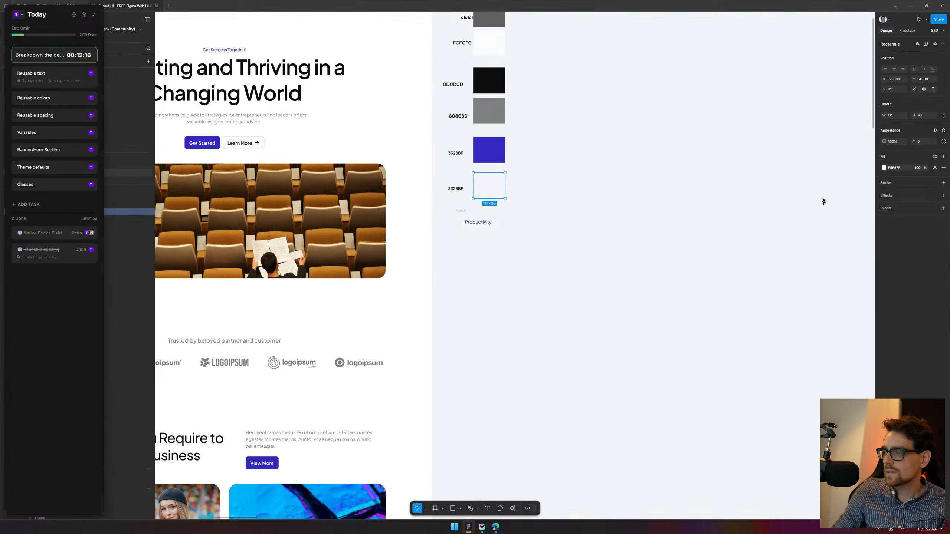
Replace the duplicated swatch's label with its fill hex code, F5F5FF
{"action": "left_click", "coordinate": [896, 170]}
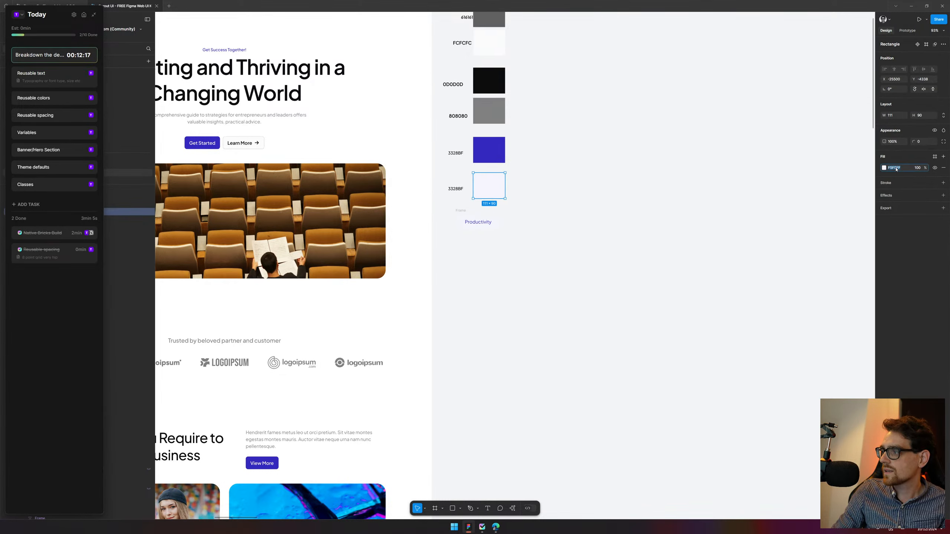
{"action": "double_click", "coordinate": [457, 192]}
{"action": "left_click", "coordinate": [568, 246]}
Inspect the colour styles used by the pasted Productivity button's text and background fill
{"action": "left_click", "coordinate": [478, 222]}
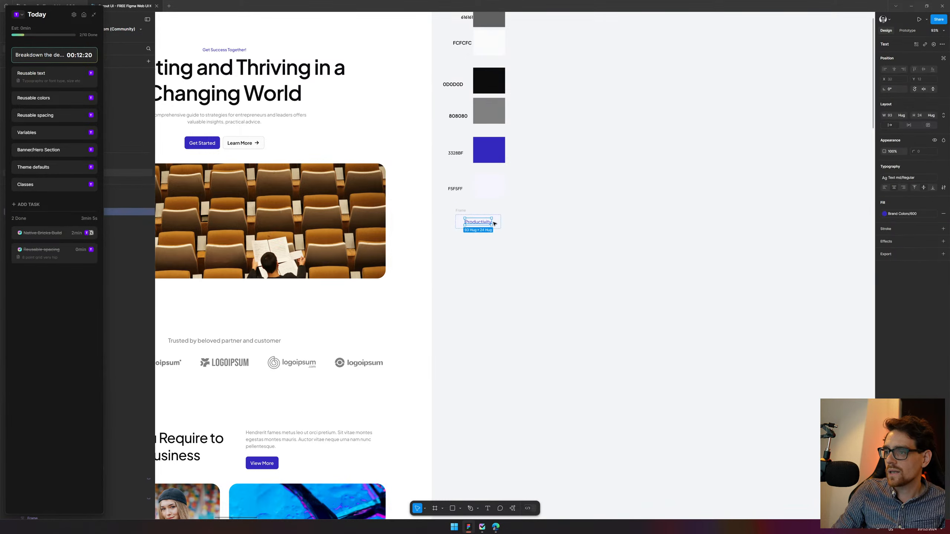
{"action": "scroll", "coordinate": [513, 176], "scroll_direction": "up", "scroll_amount": 5}
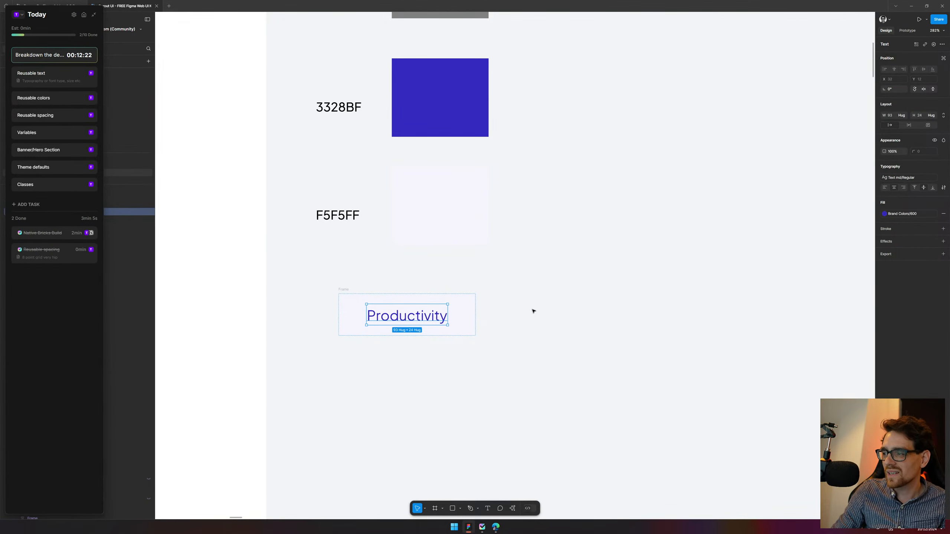
{"action": "left_click", "coordinate": [483, 314]}
{"action": "left_click", "coordinate": [462, 314]}
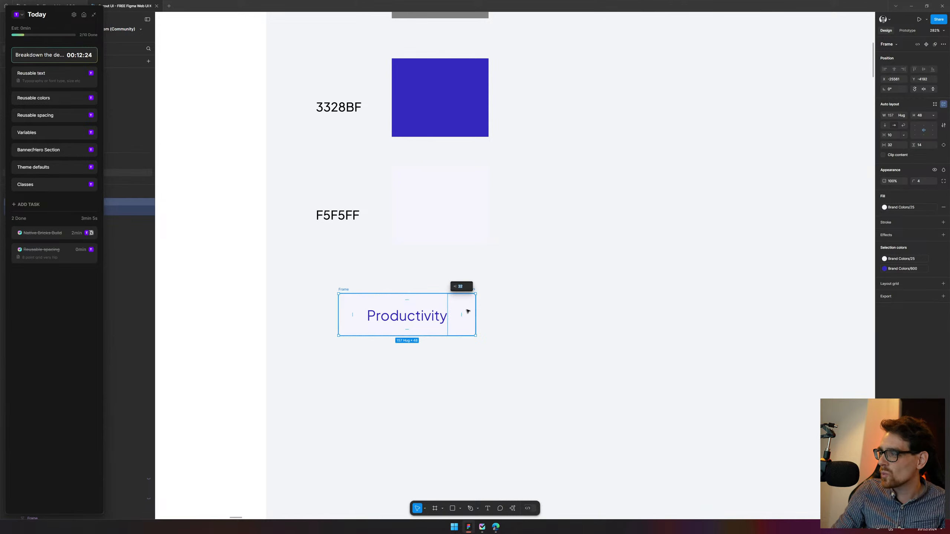
{"action": "left_click", "coordinate": [910, 207]}
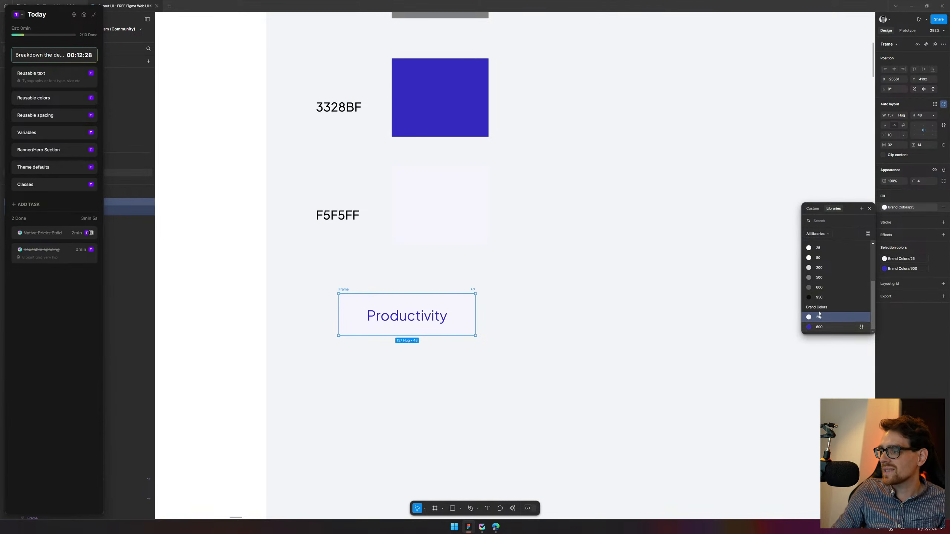
{"action": "left_click", "coordinate": [492, 348]}
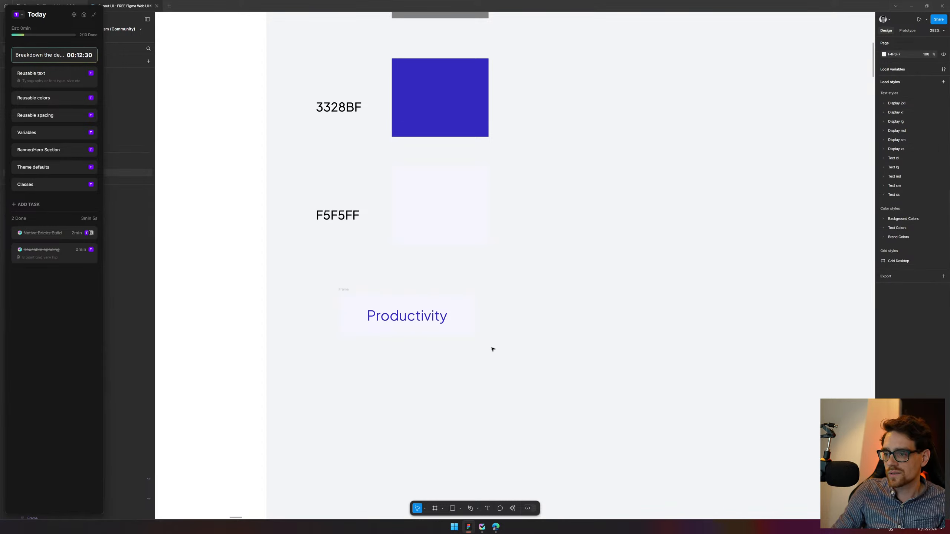
Delete the pasted Productivity button from beneath the colour swatches
{"action": "left_click_drag", "start_coordinate": [556, 412], "coordinate": [317, 276]}
{"action": "key", "text": "Delete"}
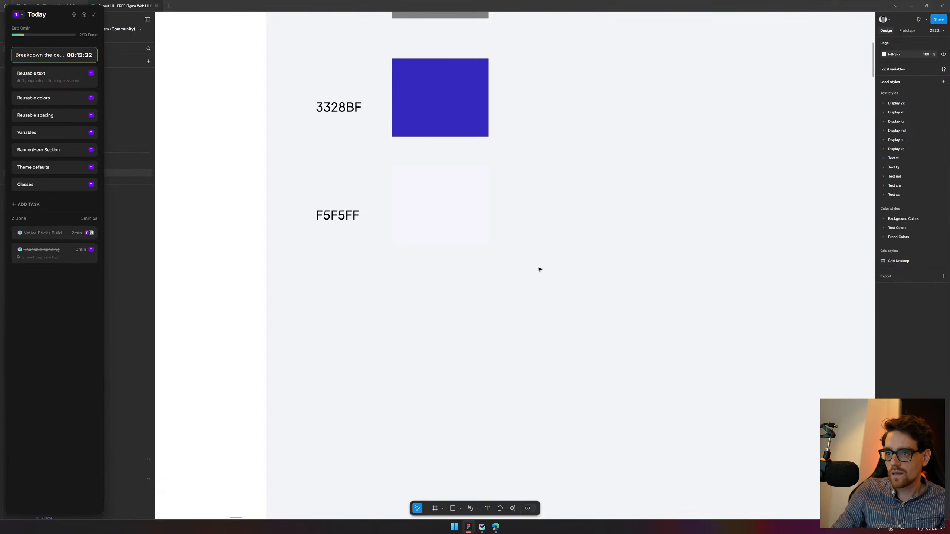
{"action": "scroll", "coordinate": [539, 270], "scroll_direction": "down", "scroll_amount": 3}
{"action": "scroll", "coordinate": [576, 120], "scroll_direction": "down", "scroll_amount": 5}
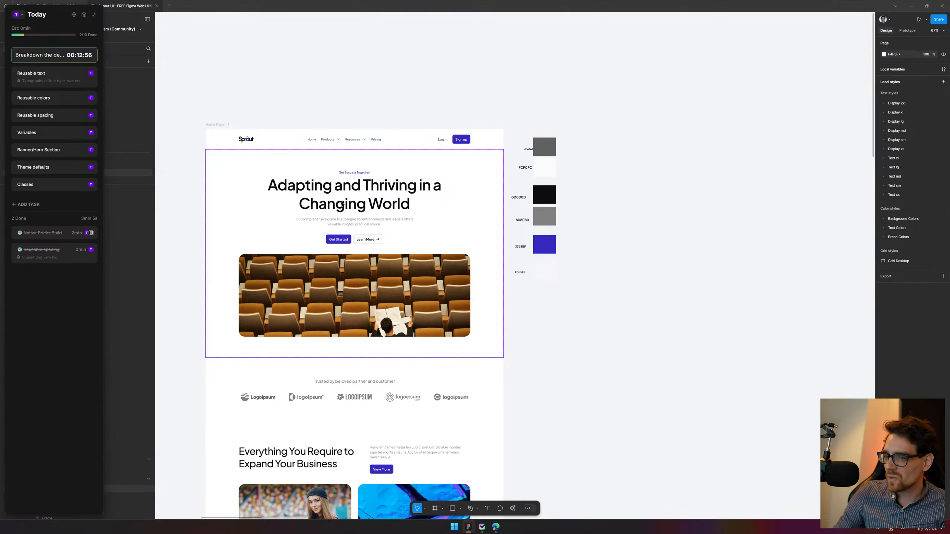
Move the Reusable colors task above Reusable text in the task list and mark it as done
{"action": "left_click_drag", "start_coordinate": [56, 100], "coordinate": [56, 75]}
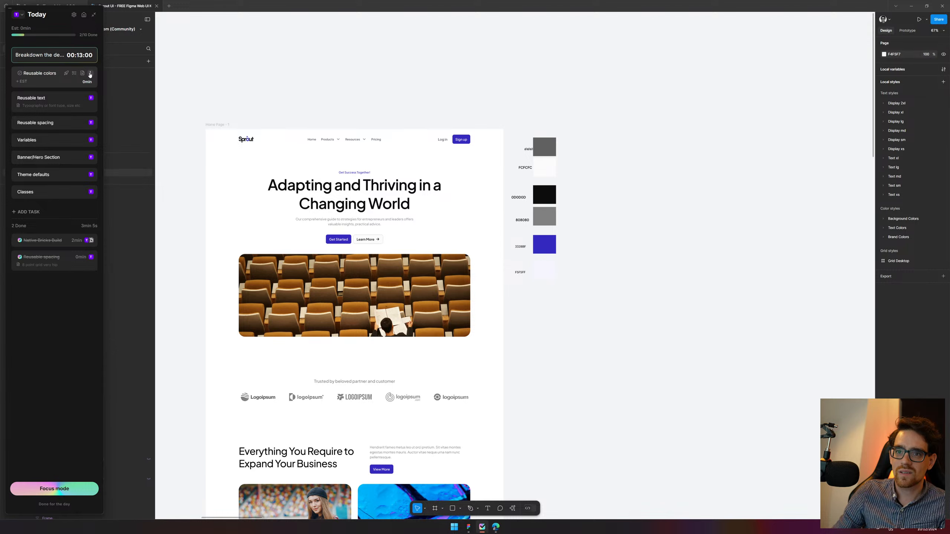
{"action": "left_click", "coordinate": [20, 74]}
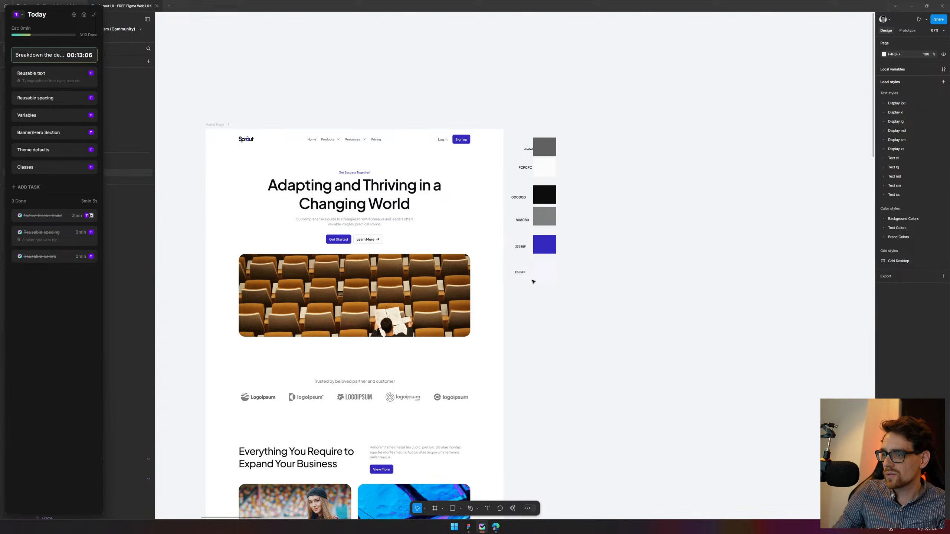
{"action": "left_click", "coordinate": [580, 321]}
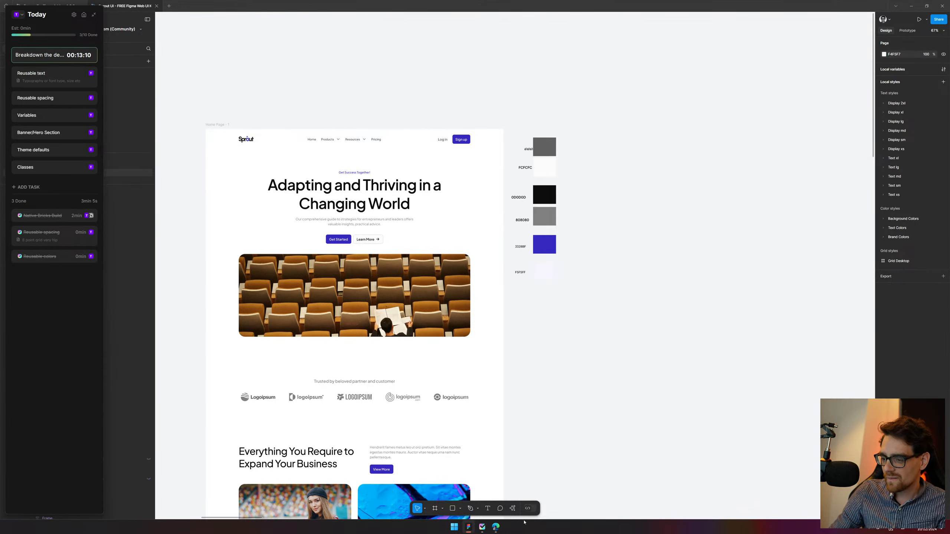
Switch to the browser and point out Automatic CSS among the variable managers in the live stream's video description
{"action": "left_click", "coordinate": [496, 528]}
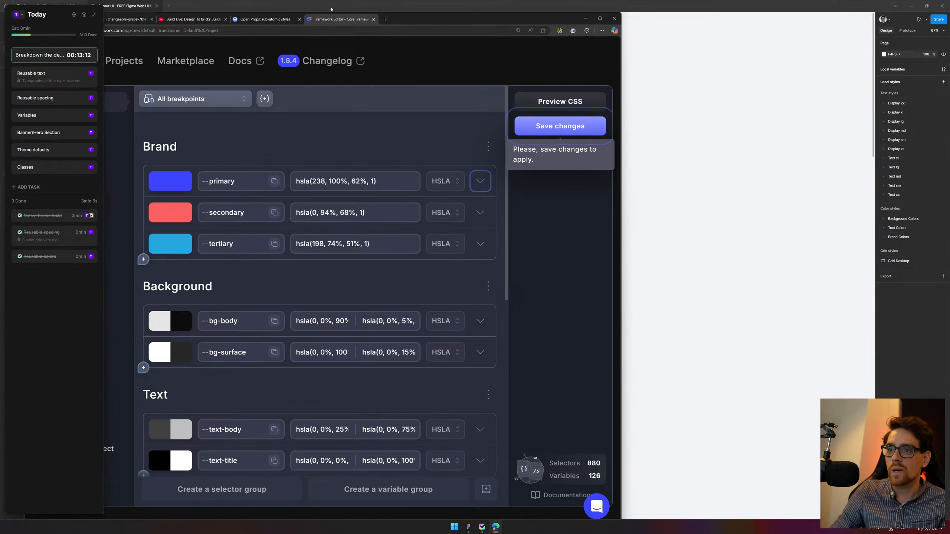
{"action": "left_click_drag", "start_coordinate": [347, 25], "coordinate": [496, 20]}
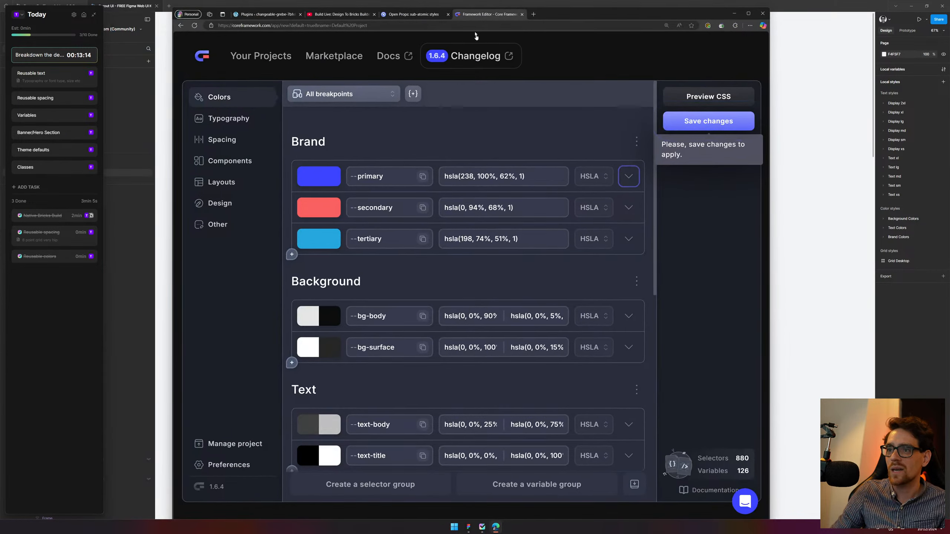
{"action": "left_click", "coordinate": [336, 15]}
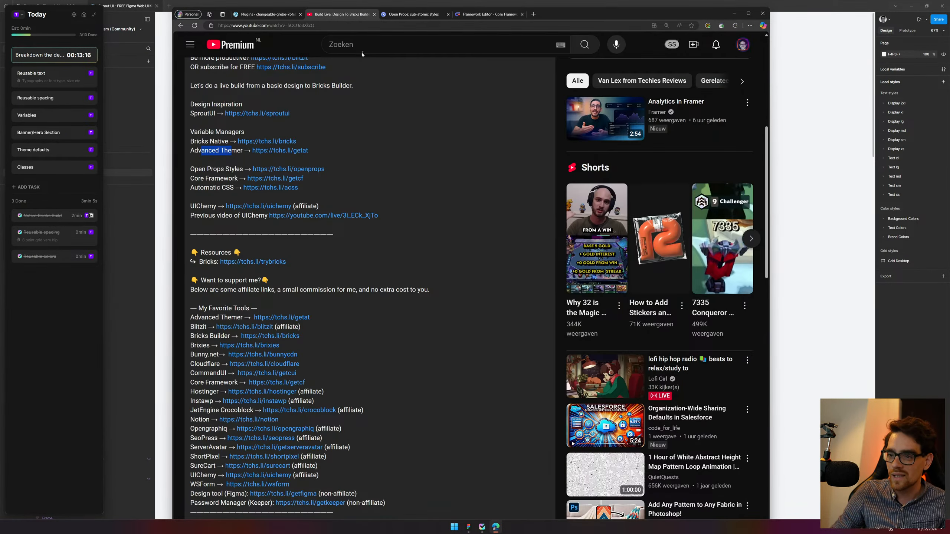
{"action": "left_click_drag", "start_coordinate": [189, 189], "coordinate": [220, 189]}
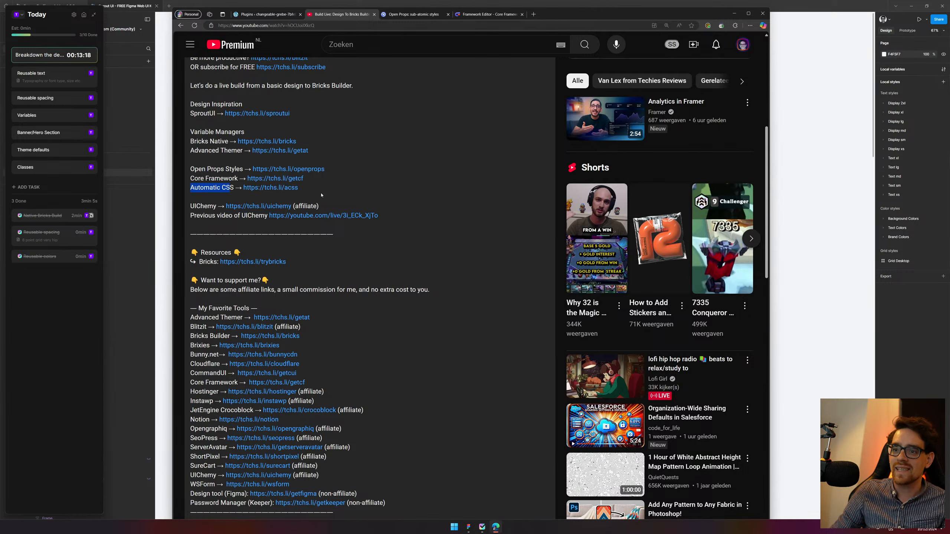
{"action": "left_click", "coordinate": [378, 193]}
Open the Bricks Getting Started page in the WordPress admin of the test site
{"action": "key", "text": "ctrl+shift+Tab"}
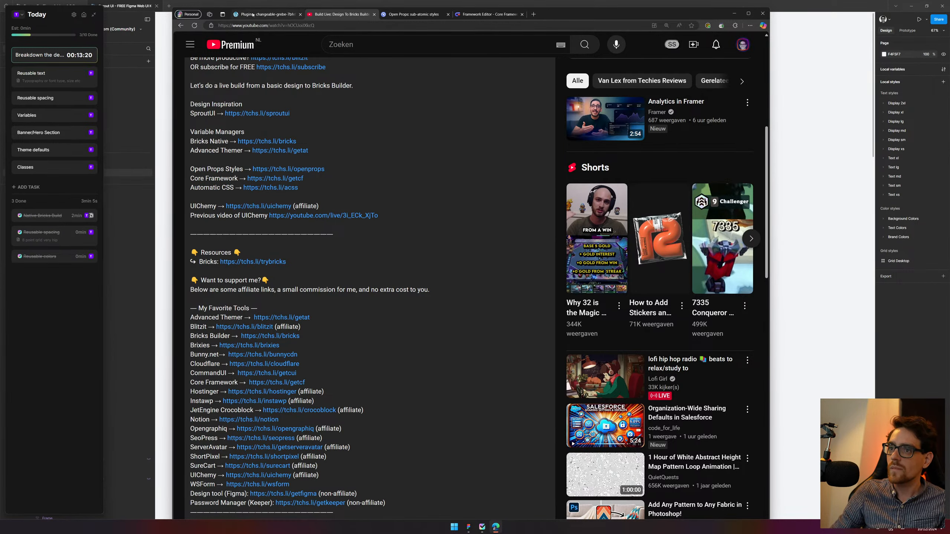
{"action": "left_click", "coordinate": [198, 76]}
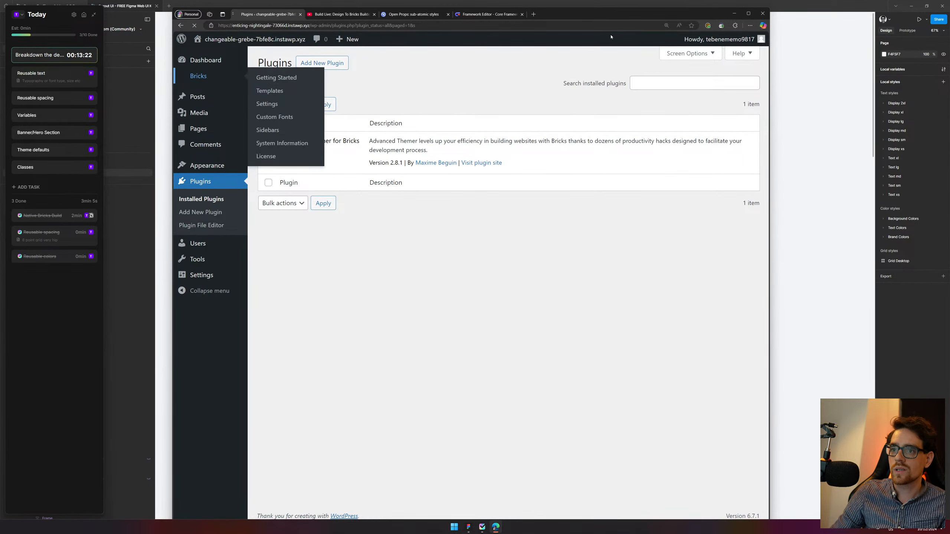
Collapse the task list into focus mode and maximize the browser window
{"action": "left_click", "coordinate": [746, 14]}
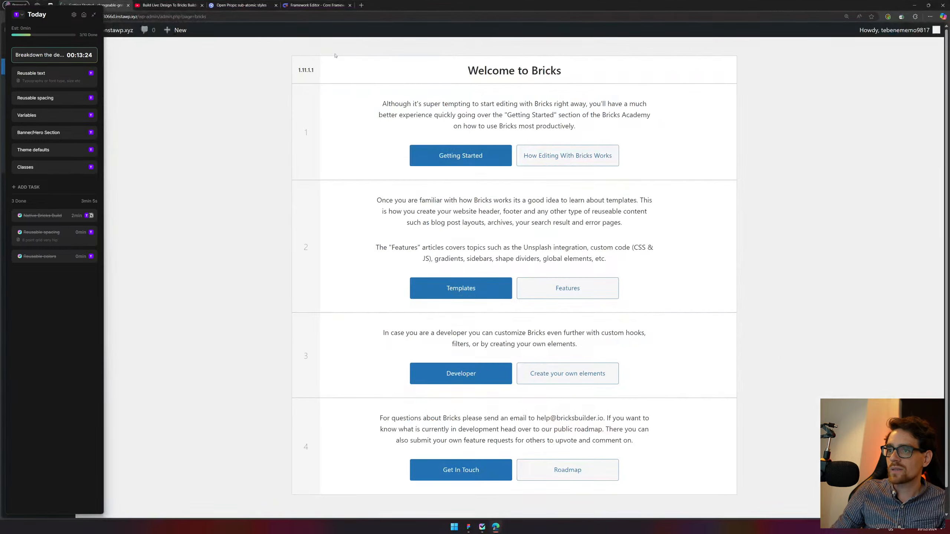
{"action": "left_click_drag", "start_coordinate": [592, 9], "coordinate": [483, 15]}
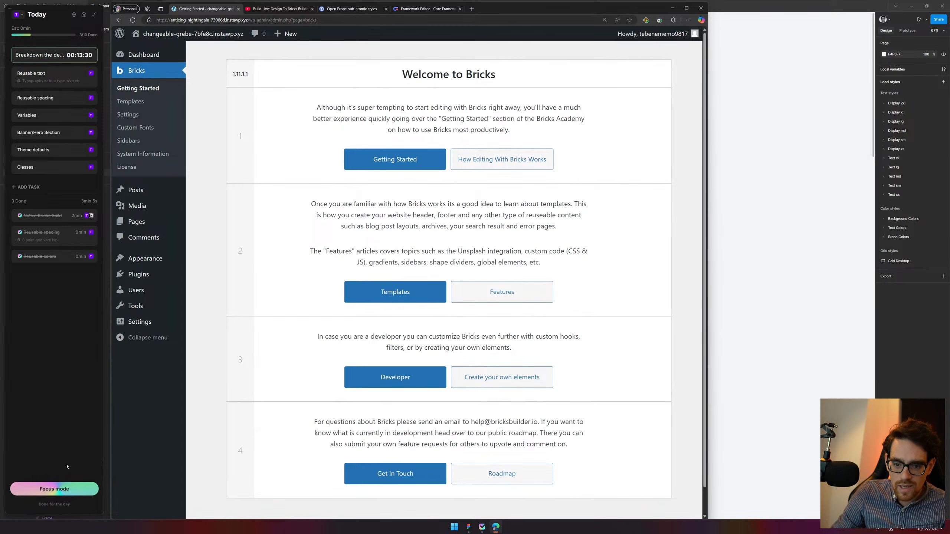
{"action": "left_click", "coordinate": [54, 490]}
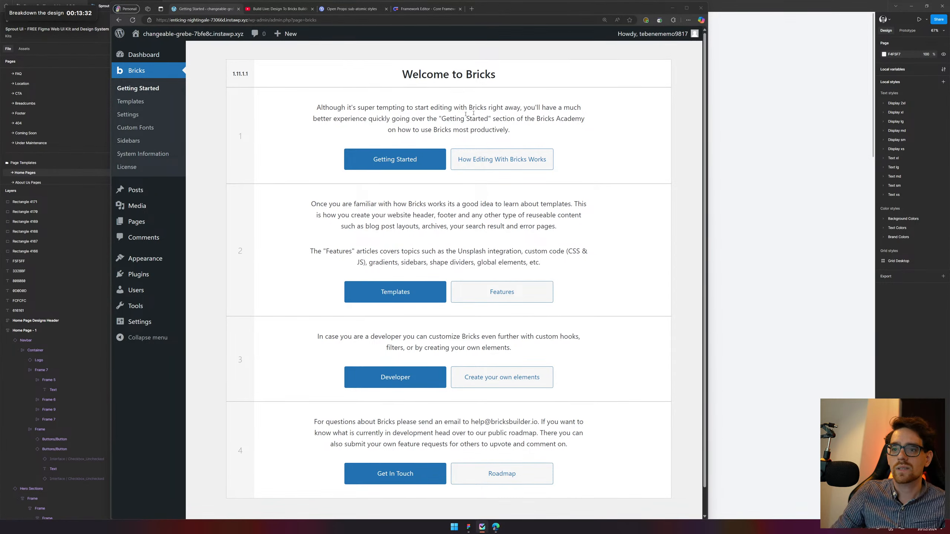
{"action": "left_click", "coordinate": [687, 7]}
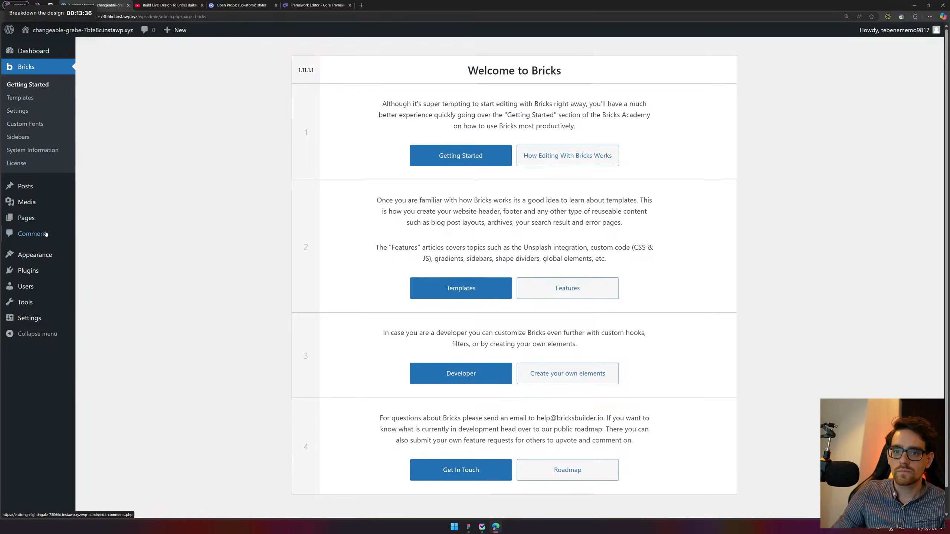
Publish a new WordPress page titled "Homepage" and open it for editing with Bricks
{"action": "left_click", "coordinate": [34, 219]}
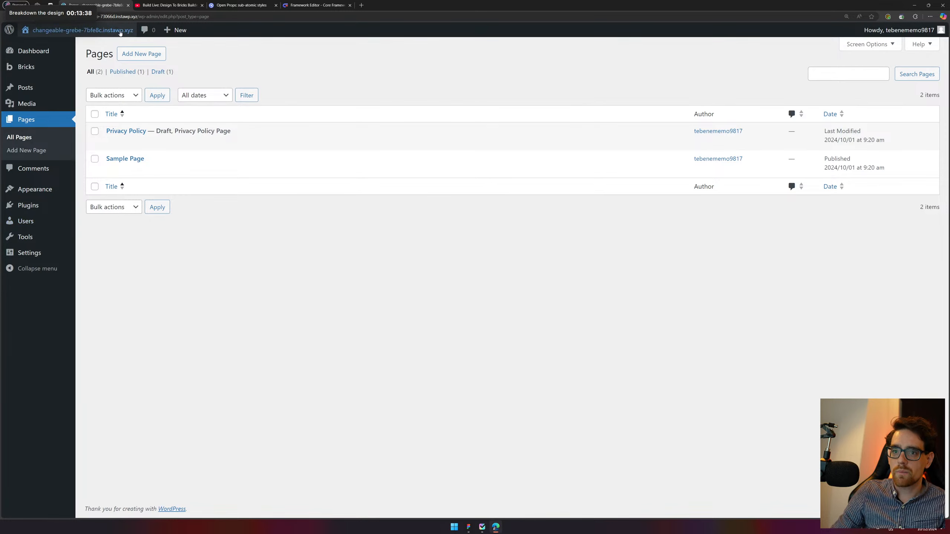
{"action": "left_click", "coordinate": [137, 51]}
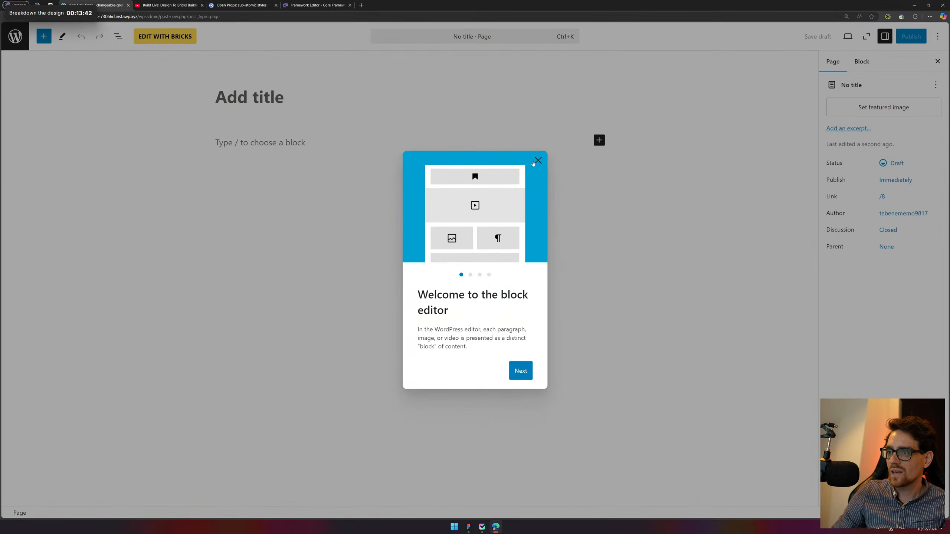
{"action": "left_click", "coordinate": [342, 108]}
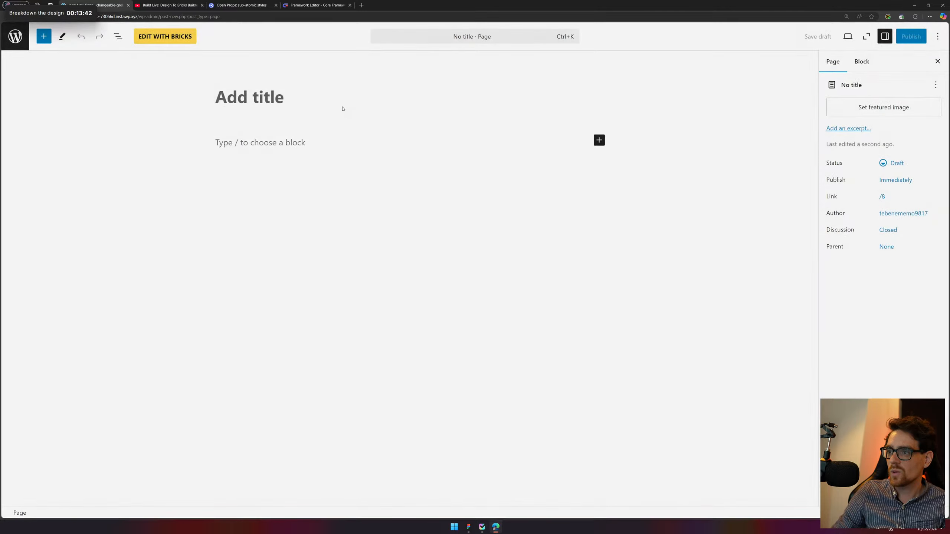
{"action": "type", "text": "Homepa"}
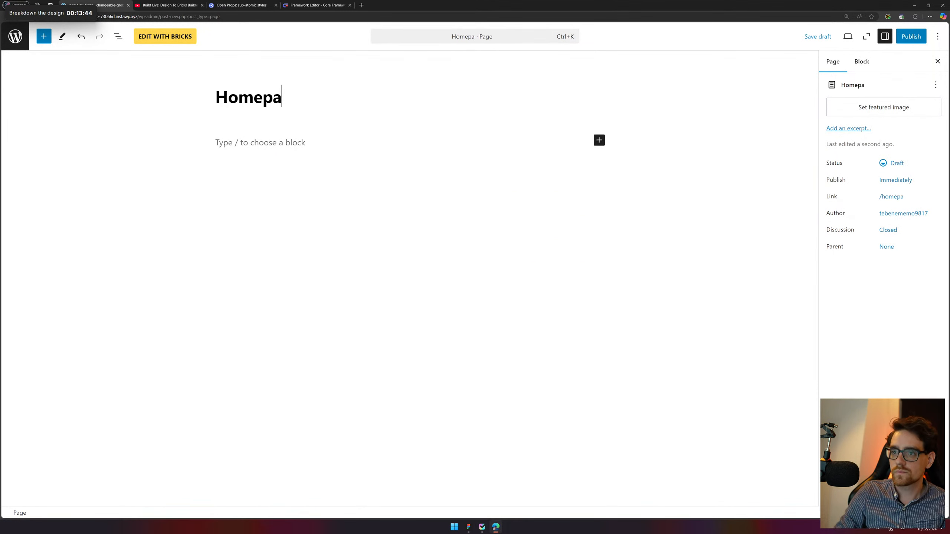
{"action": "type", "text": "ge"}
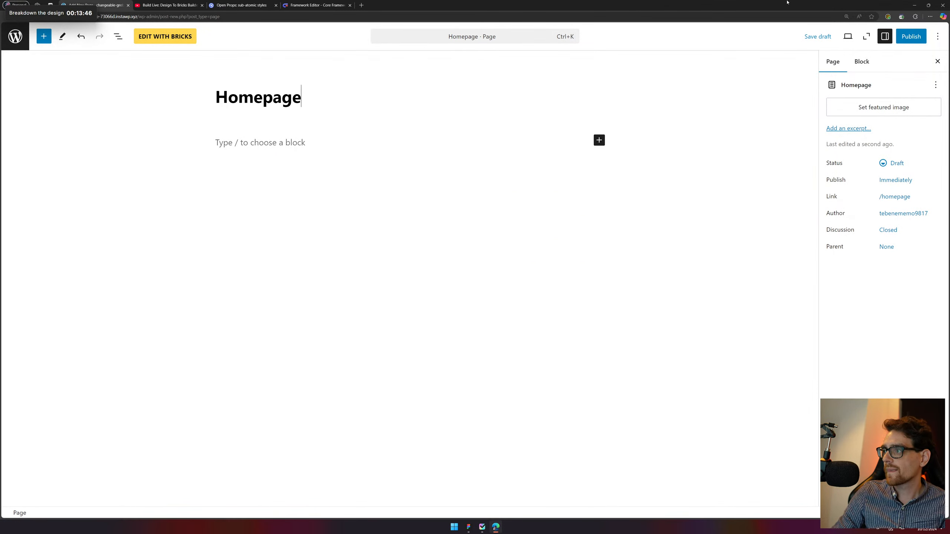
{"action": "left_click", "coordinate": [911, 36]}
{"action": "left_click", "coordinate": [911, 36]}
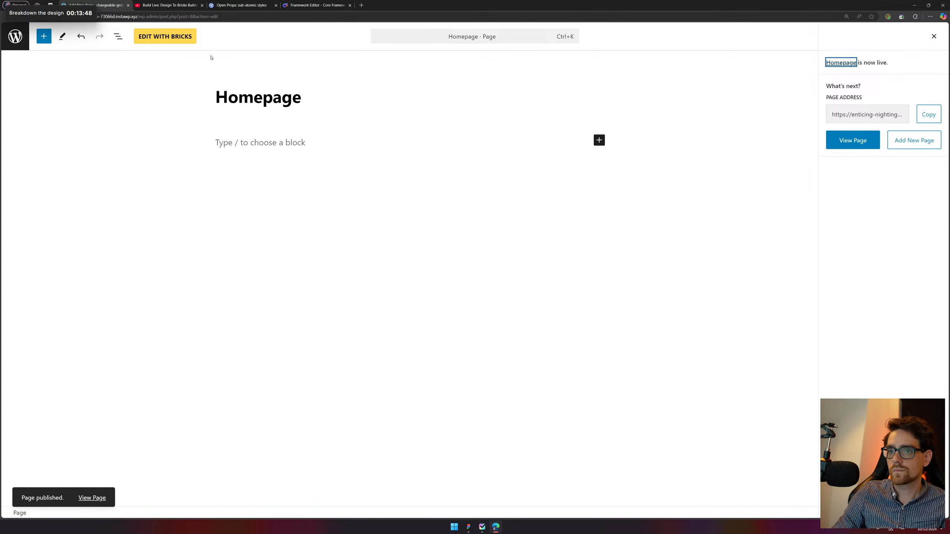
{"action": "left_click", "coordinate": [175, 41]}
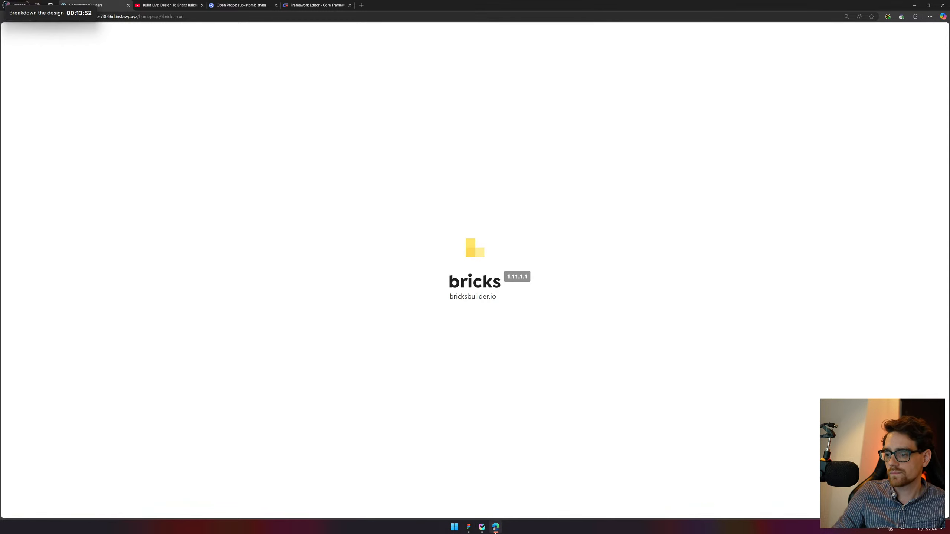
Switch to the Sprout UI file in Figma and float its window over the Bricks builder in the browser
{"action": "left_click", "coordinate": [469, 527]}
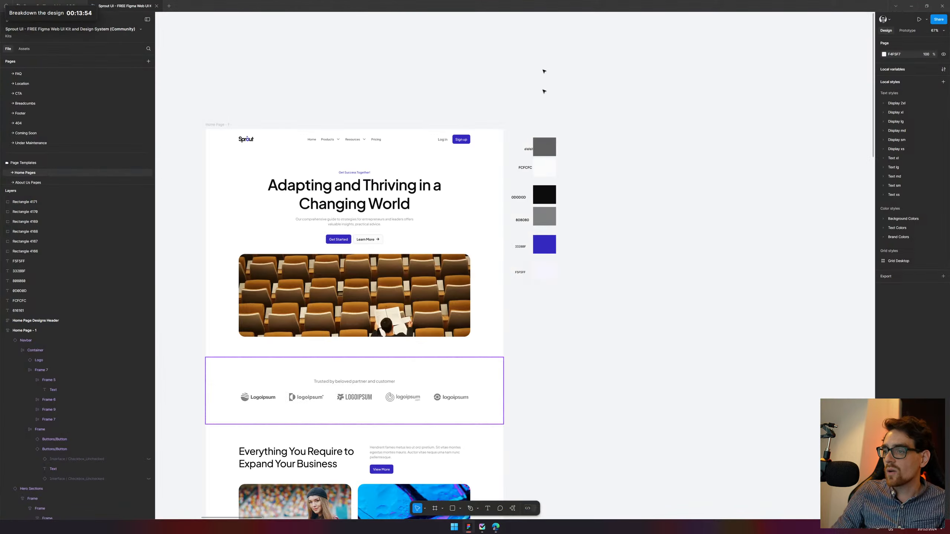
{"action": "mouse_move", "coordinate": [528, 151]}
{"action": "left_mouse_down"}
{"action": "mouse_move", "coordinate": [513, 150]}
{"action": "mouse_move", "coordinate": [527, 148]}
{"action": "left_mouse_up"}
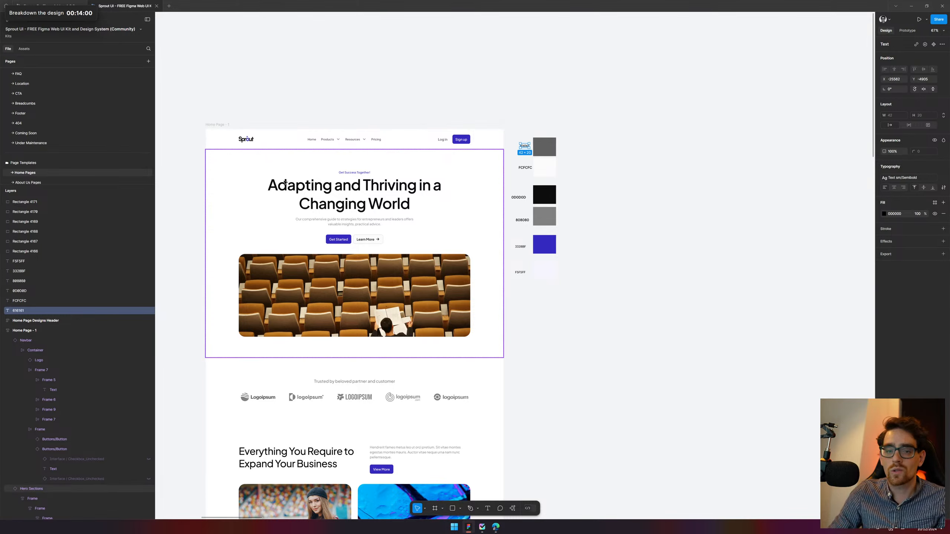
{"action": "left_click_drag", "start_coordinate": [619, 6], "coordinate": [527, 50]}
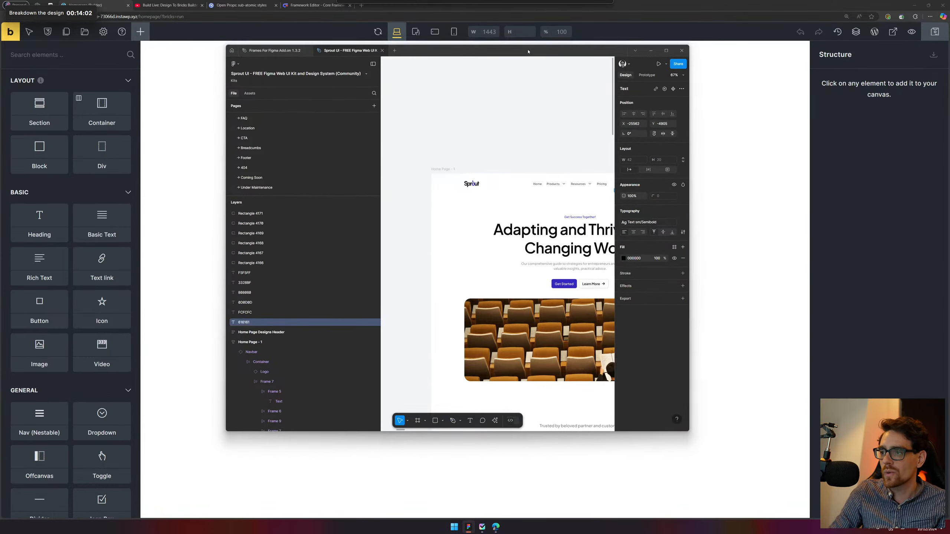
{"action": "double_click", "coordinate": [528, 51]}
{"action": "left_click_drag", "start_coordinate": [528, 6], "coordinate": [657, 100]}
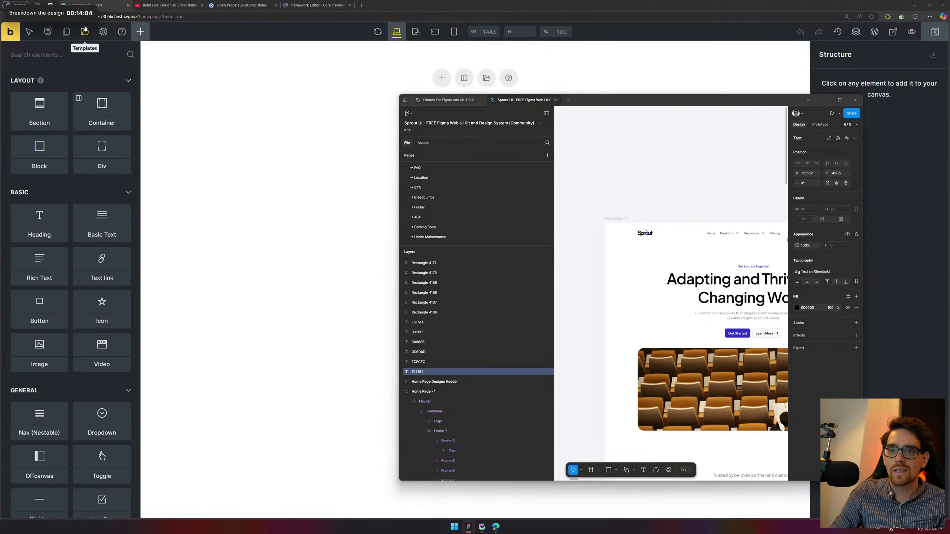
Create the categories color, spacing and font in the Bricks global variable manager
{"action": "left_click", "coordinate": [47, 32]}
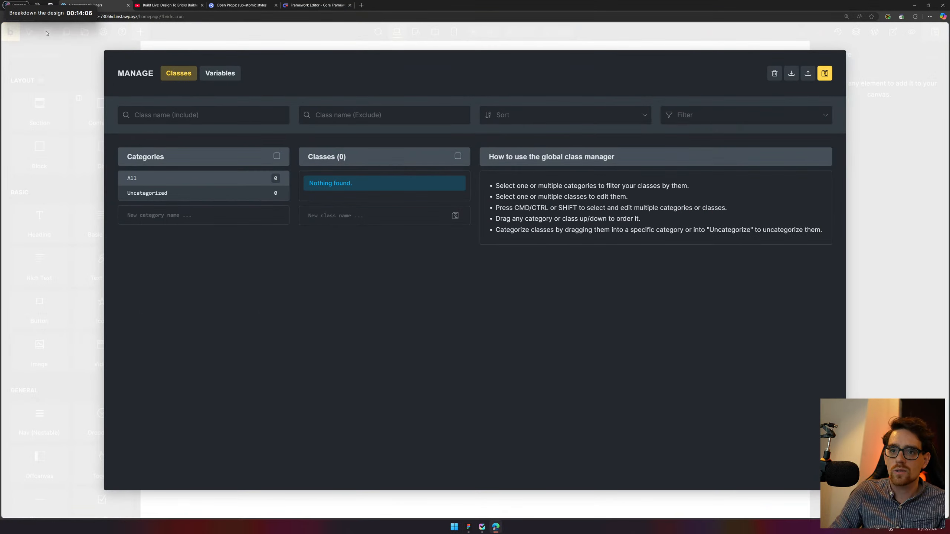
{"action": "left_click", "coordinate": [221, 72]}
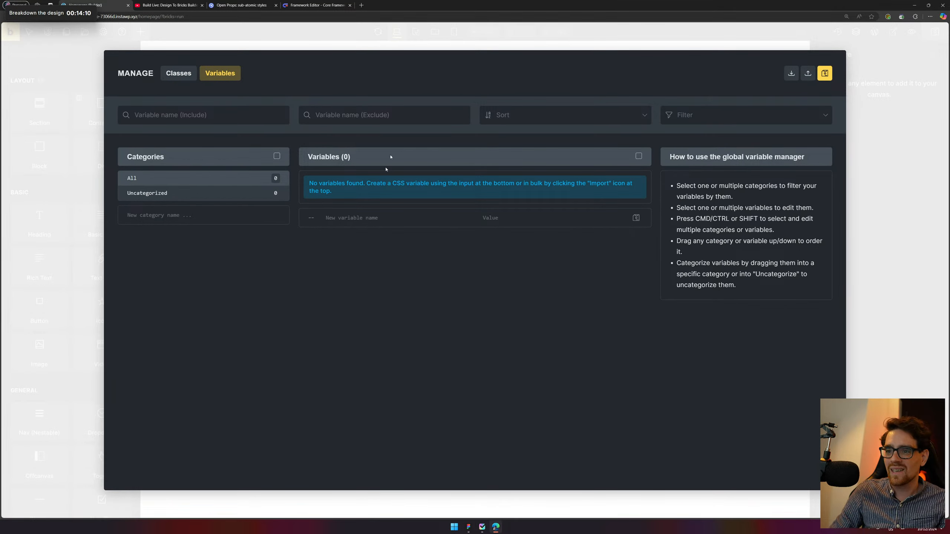
{"action": "left_click", "coordinate": [196, 221]}
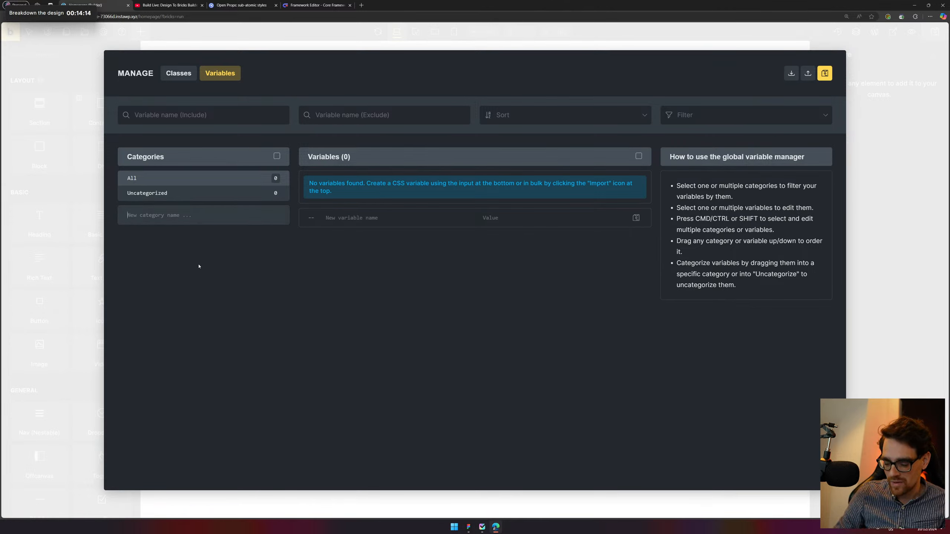
{"action": "type", "text": "color"}
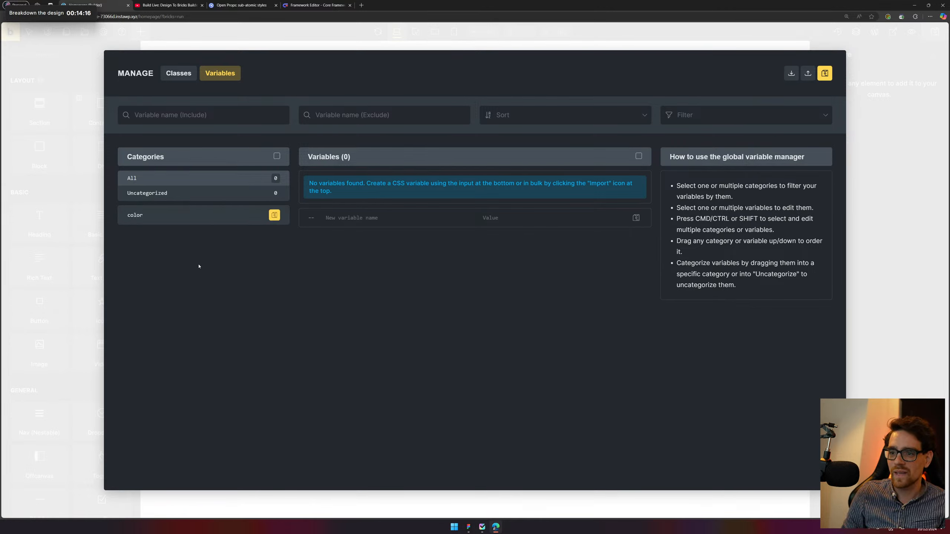
{"action": "key", "text": "Return"}
{"action": "type", "text": "spacing"}
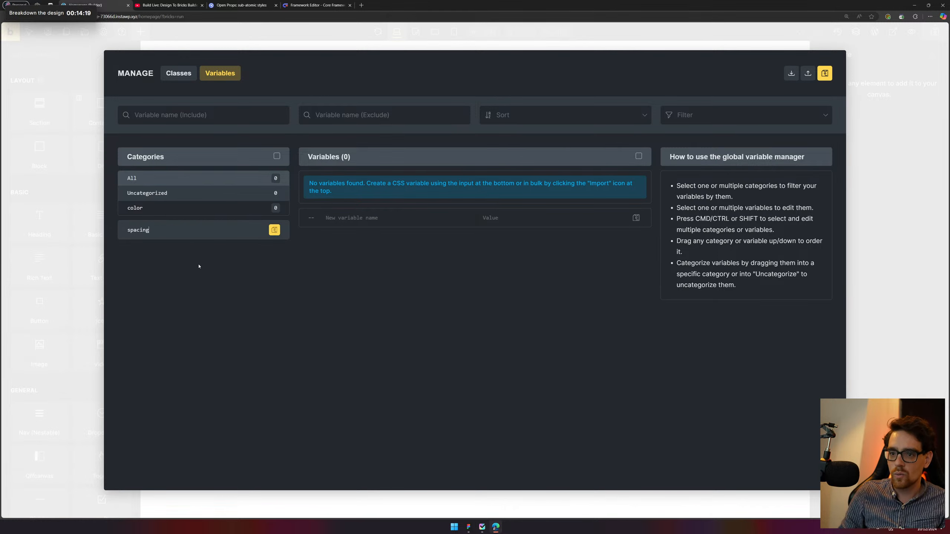
{"action": "key", "text": "Return"}
{"action": "type", "text": "font"}
{"action": "key", "text": "Return"}
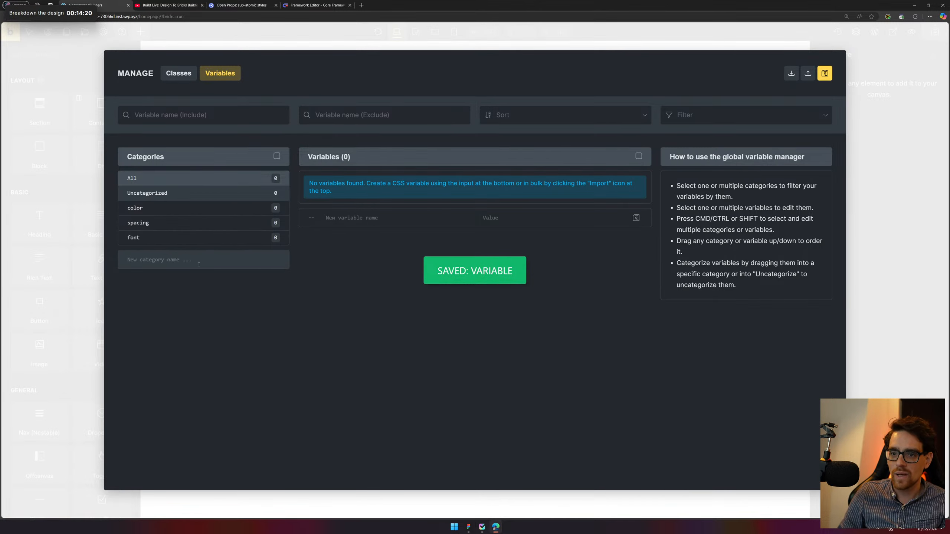
Rename the font variable category as font-size
{"action": "left_click", "coordinate": [165, 244]}
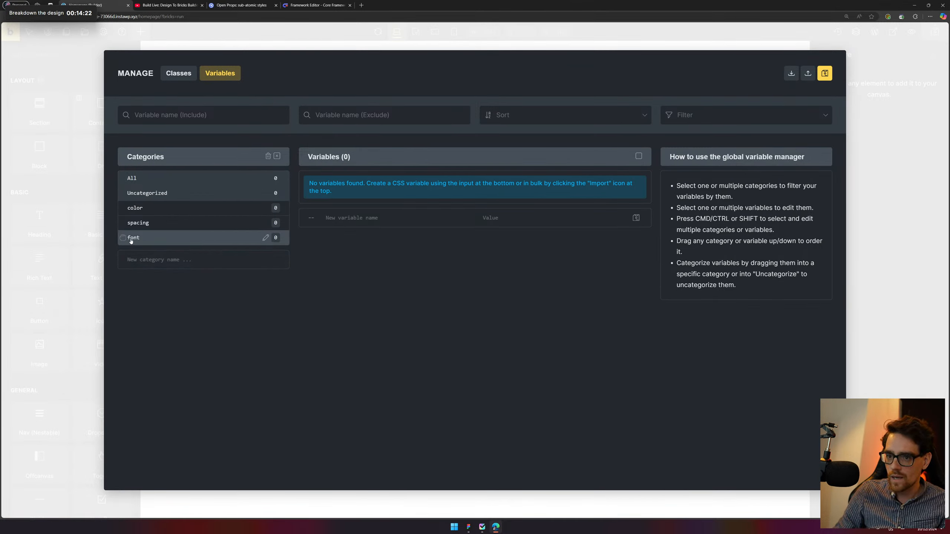
{"action": "left_click", "coordinate": [266, 237]}
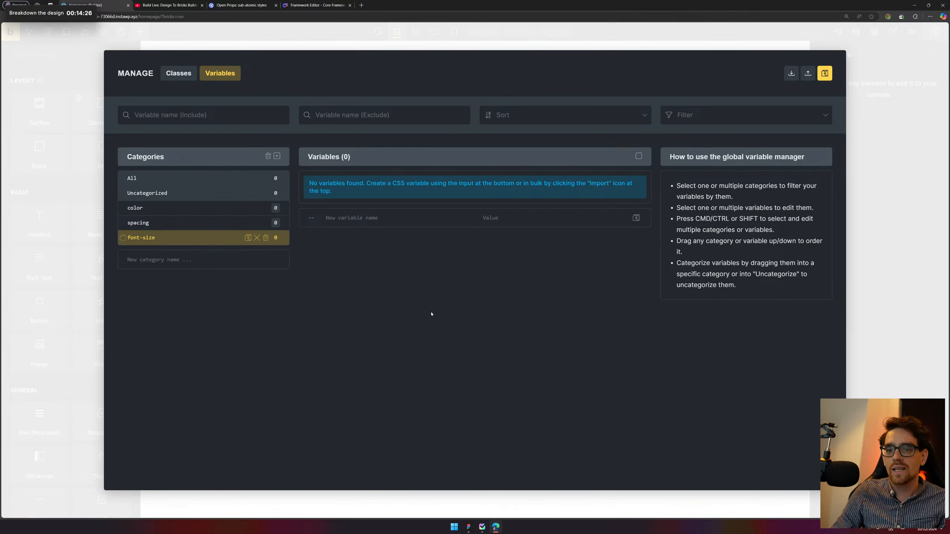
{"action": "left_click", "coordinate": [248, 237]}
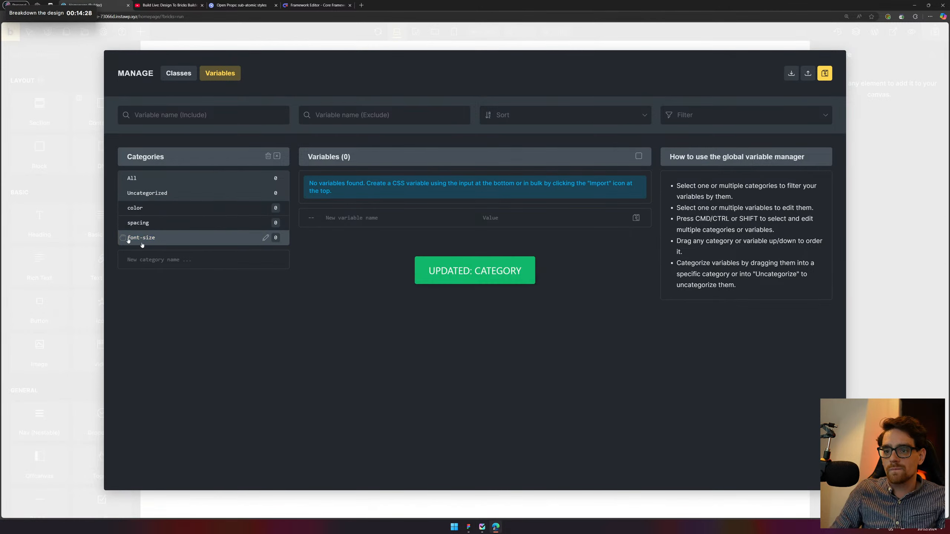
Arrange the browser with the variable manager and the Figma window side by side, with the colour swatches in view
{"action": "left_click", "coordinate": [469, 529]}
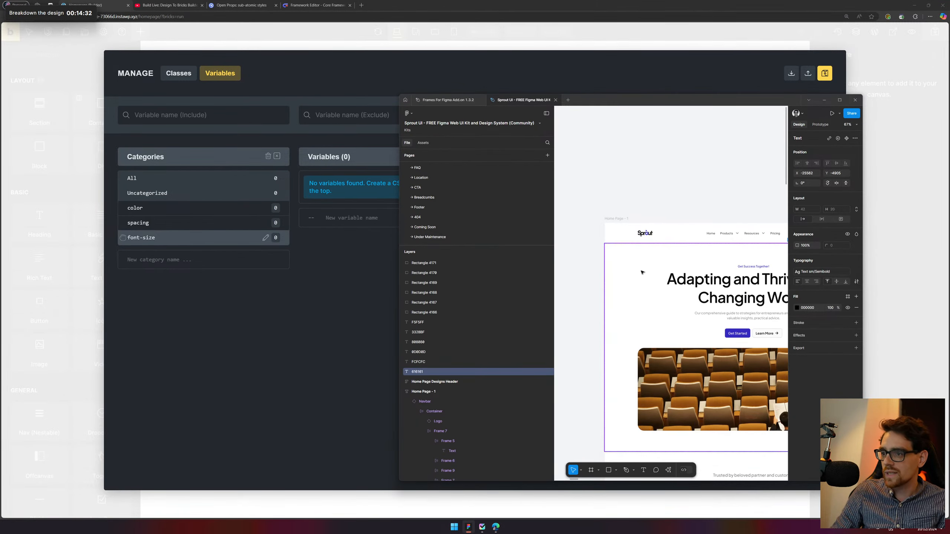
{"action": "scroll", "coordinate": [699, 243], "scroll_direction": "up", "scroll_amount": 3}
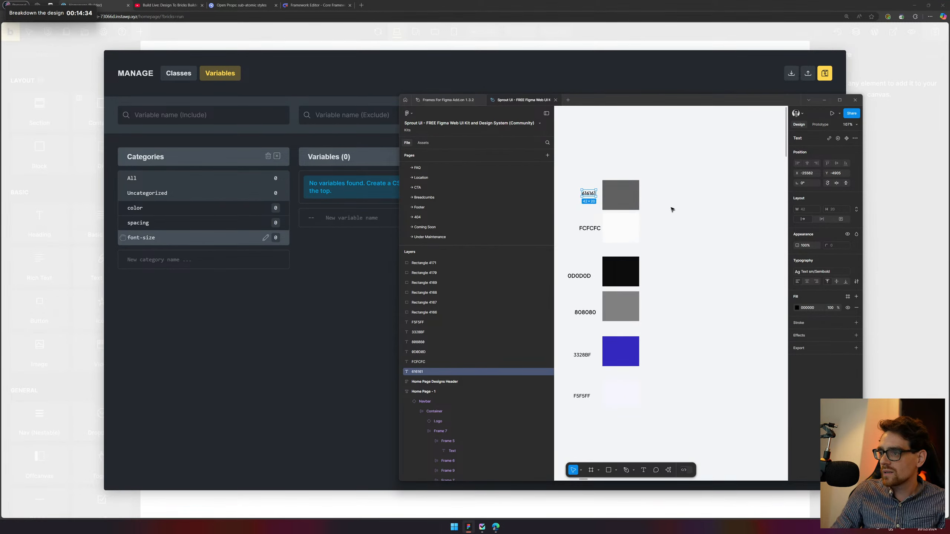
{"action": "double_click", "coordinate": [420, 2]}
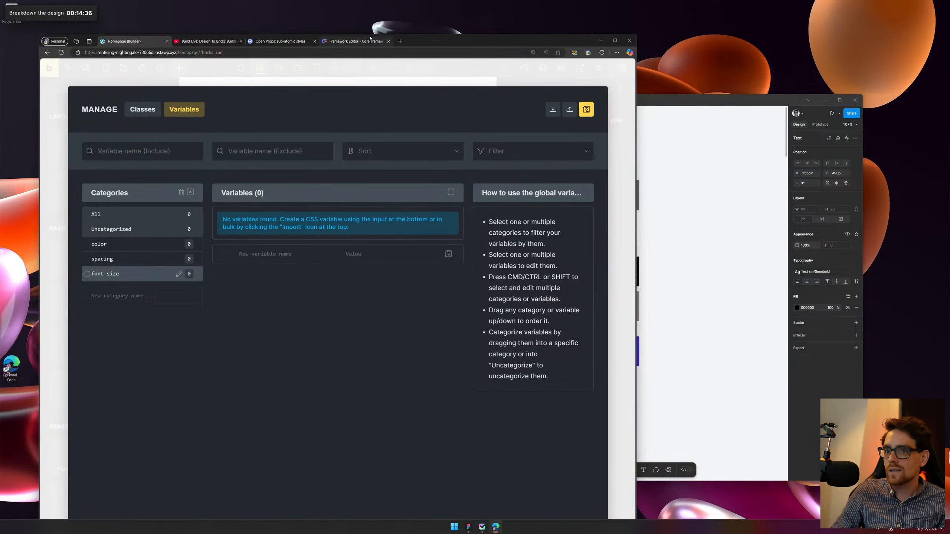
{"action": "key", "text": "super+Left"}
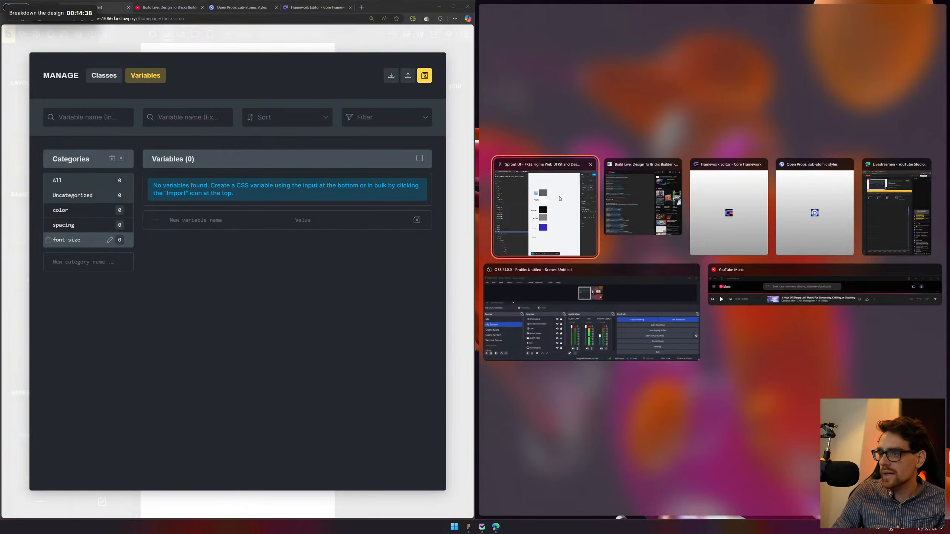
{"action": "left_click", "coordinate": [542, 202]}
{"action": "scroll", "coordinate": [754, 66], "scroll_direction": "up", "scroll_amount": 5}
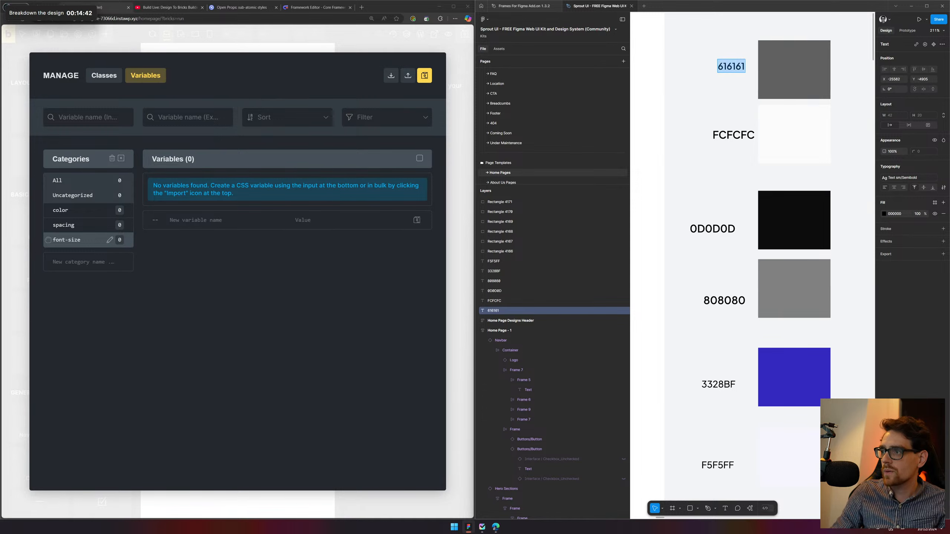
Inspect the fill colour of the navbar's Log in text in Figma and compare it with the 616161 swatch
{"action": "left_click", "coordinate": [701, 98]}
{"action": "scroll", "coordinate": [701, 98], "scroll_direction": "down", "scroll_amount": 5}
{"action": "scroll", "coordinate": [687, 165], "scroll_direction": "up", "scroll_amount": 4}
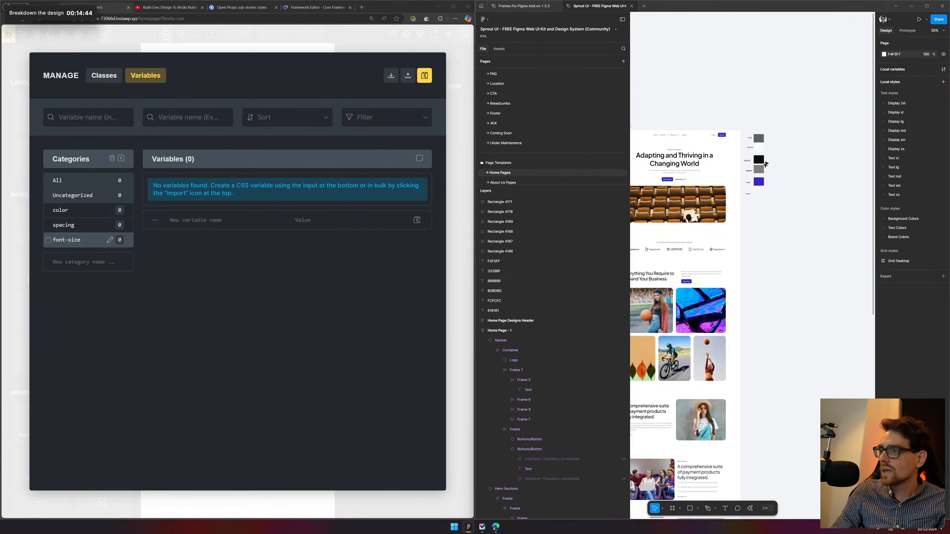
{"action": "scroll", "coordinate": [687, 165], "scroll_direction": "up", "scroll_amount": 3}
{"action": "scroll", "coordinate": [711, 161], "scroll_direction": "right", "scroll_amount": 3}
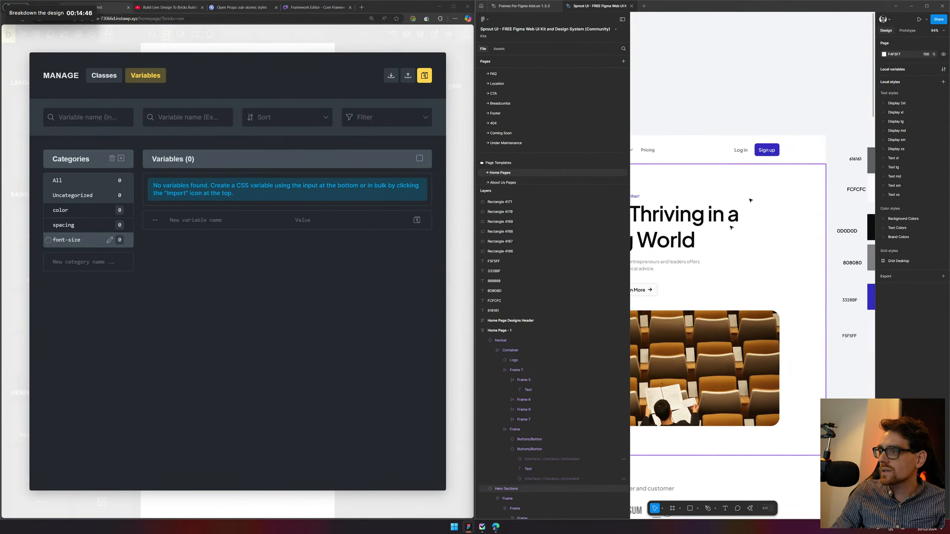
{"action": "scroll", "coordinate": [672, 149], "scroll_direction": "left", "scroll_amount": 1}
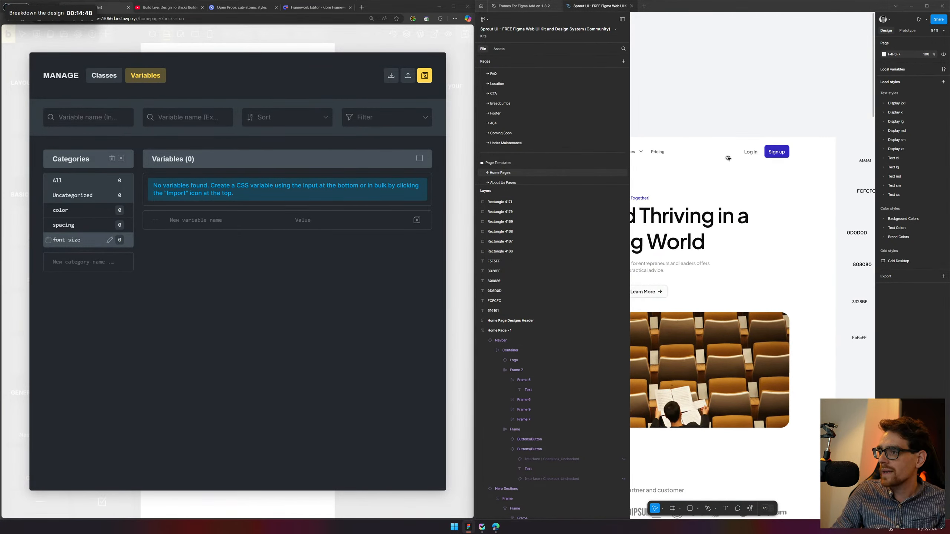
{"action": "double_click", "coordinate": [751, 152]}
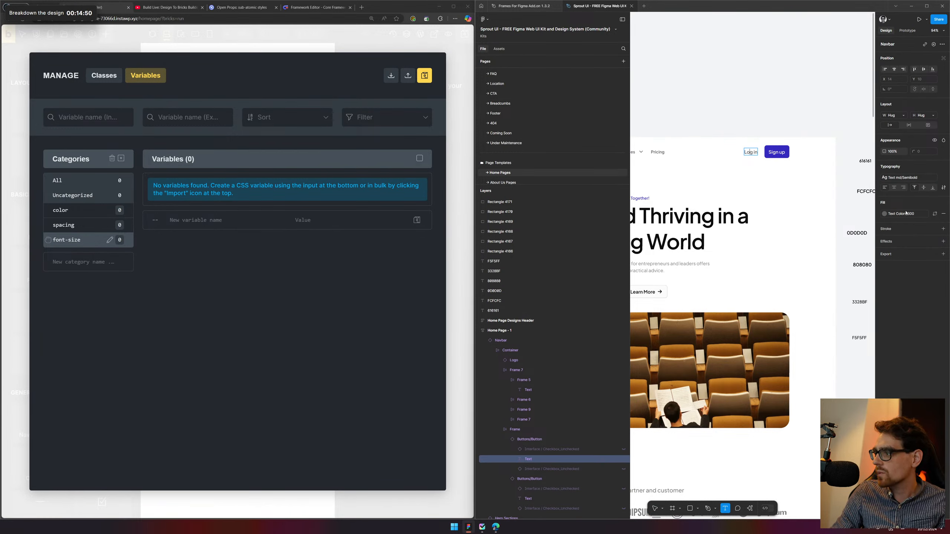
{"action": "left_click", "coordinate": [885, 214]}
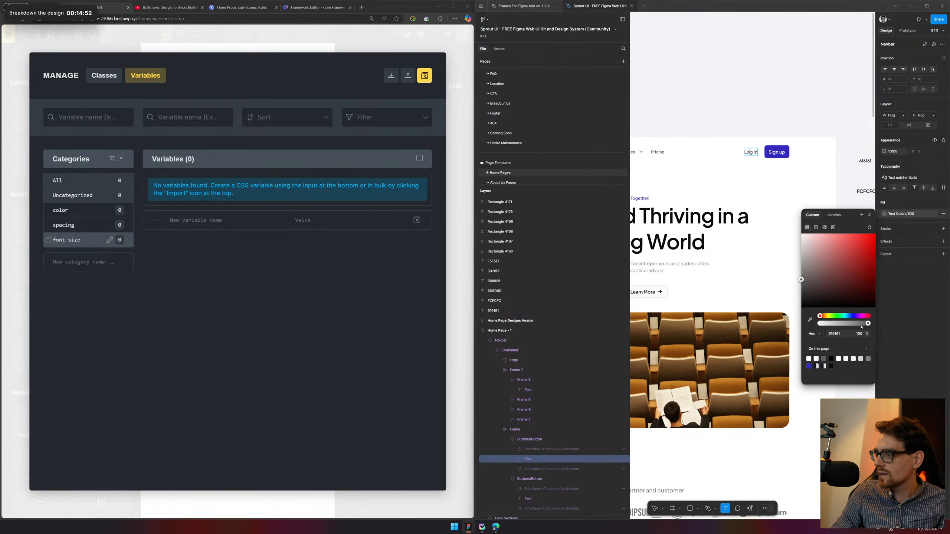
{"action": "key", "text": "Escape"}
{"action": "scroll", "coordinate": [745, 131], "scroll_direction": "right", "scroll_amount": 3}
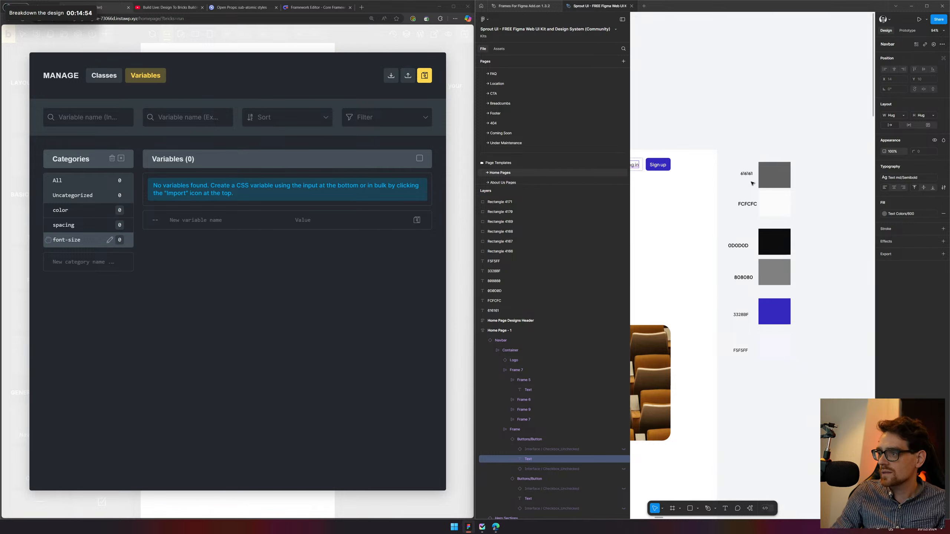
{"action": "left_click", "coordinate": [744, 174]}
{"action": "left_click", "coordinate": [774, 175]}
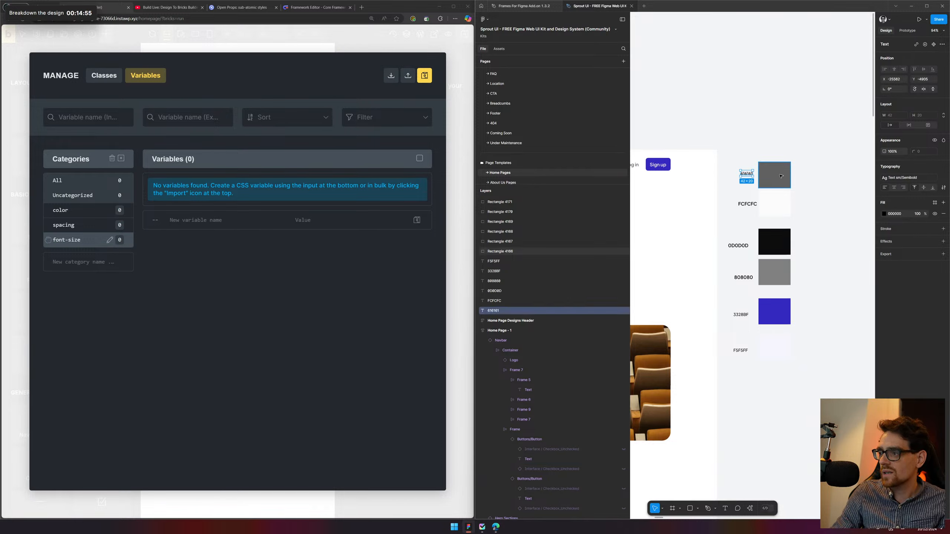
Start a new variable in the color category and bring the home page's navbar into view in Figma
{"action": "left_click", "coordinate": [88, 213]}
{"action": "left_click", "coordinate": [229, 221]}
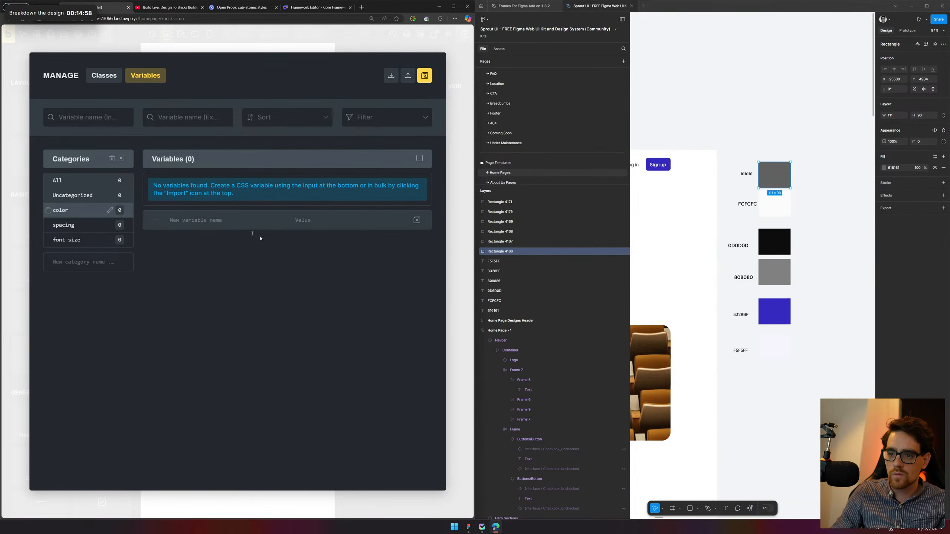
{"action": "left_click_drag", "start_coordinate": [707, 119], "coordinate": [797, 101]}
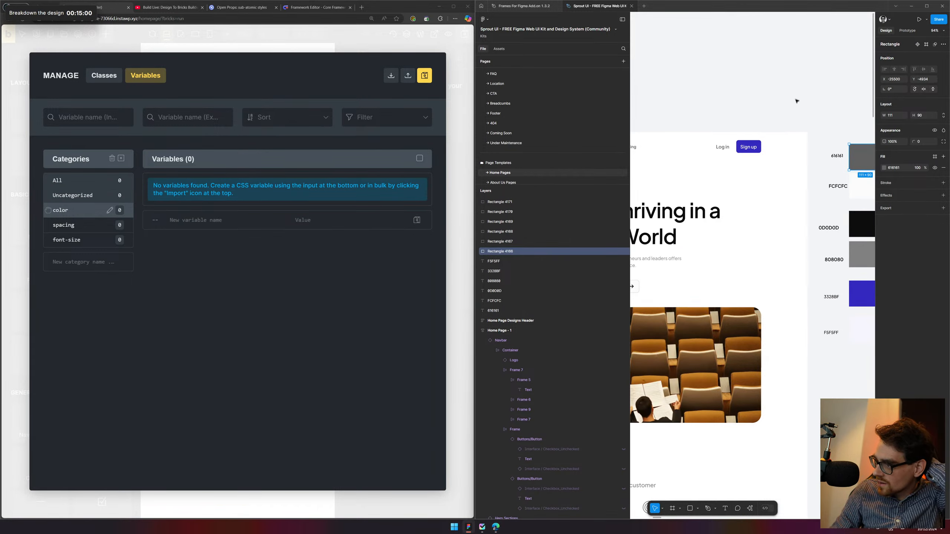
{"action": "left_click_drag", "start_coordinate": [693, 249], "coordinate": [806, 210]}
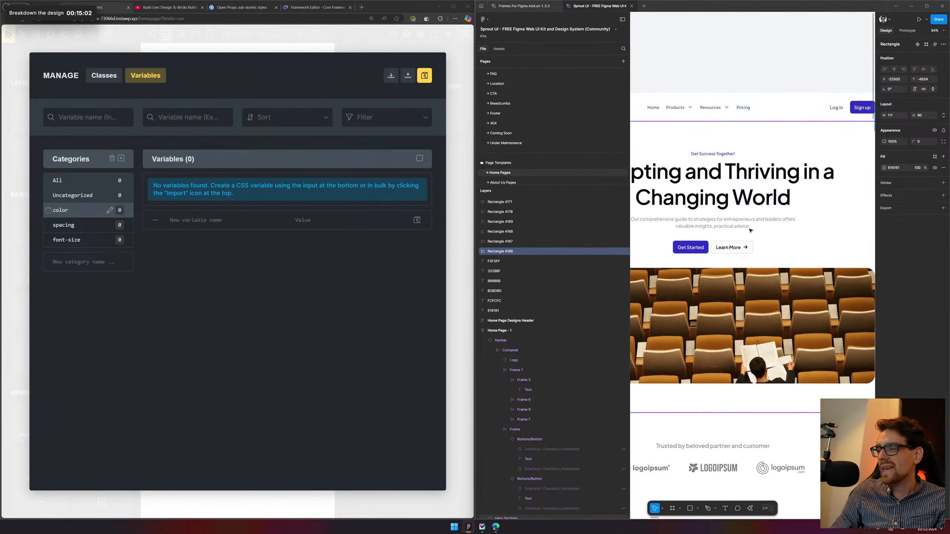
{"action": "key", "text": "r"}
{"action": "left_click", "coordinate": [735, 226]}
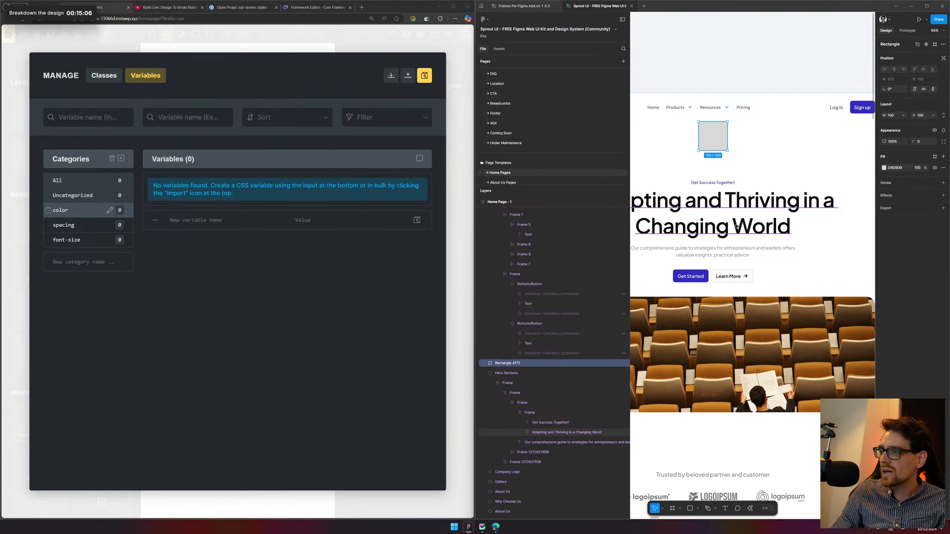
{"action": "key", "text": "ctrl+z"}
Inspect which library text colour the hero section's description paragraph uses for its fill
{"action": "double_click", "coordinate": [735, 226]}
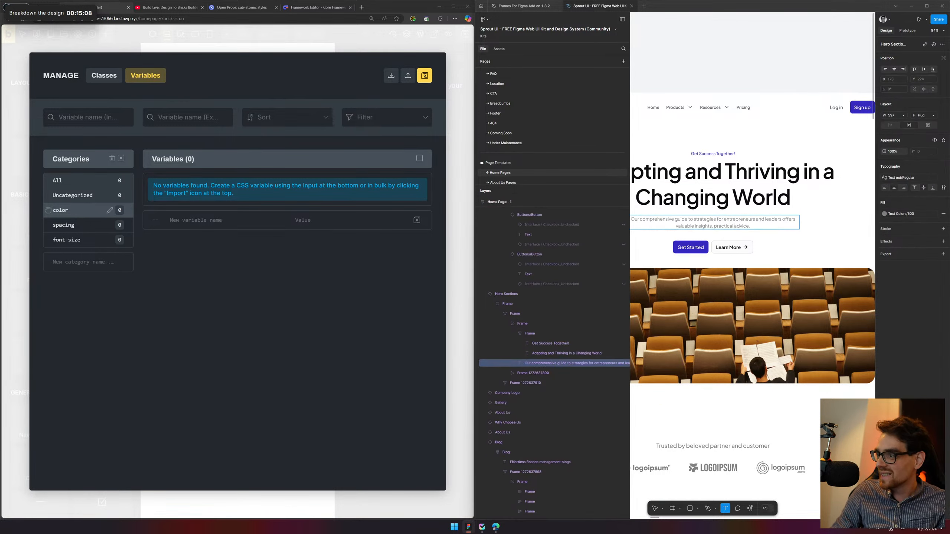
{"action": "left_click", "coordinate": [908, 218]}
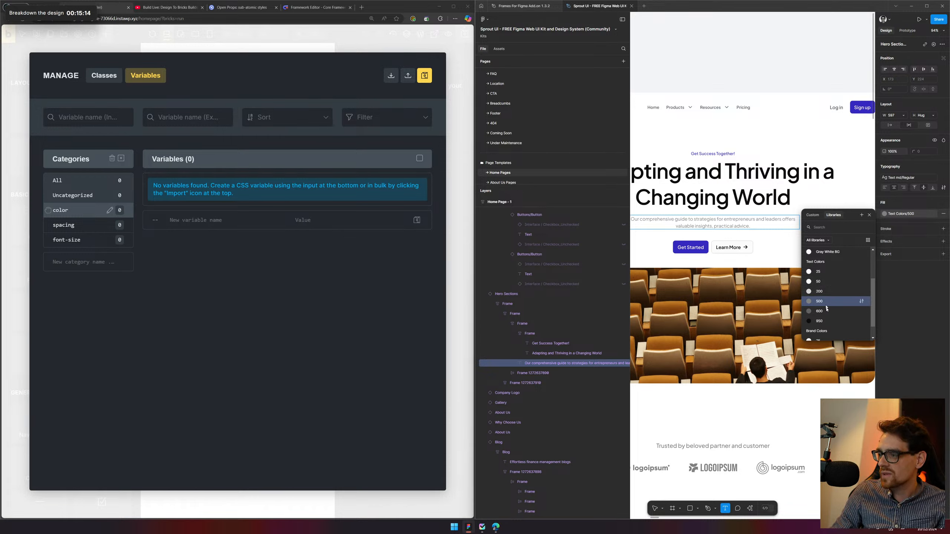
{"action": "scroll", "coordinate": [834, 68], "scroll_direction": "right", "scroll_amount": 5}
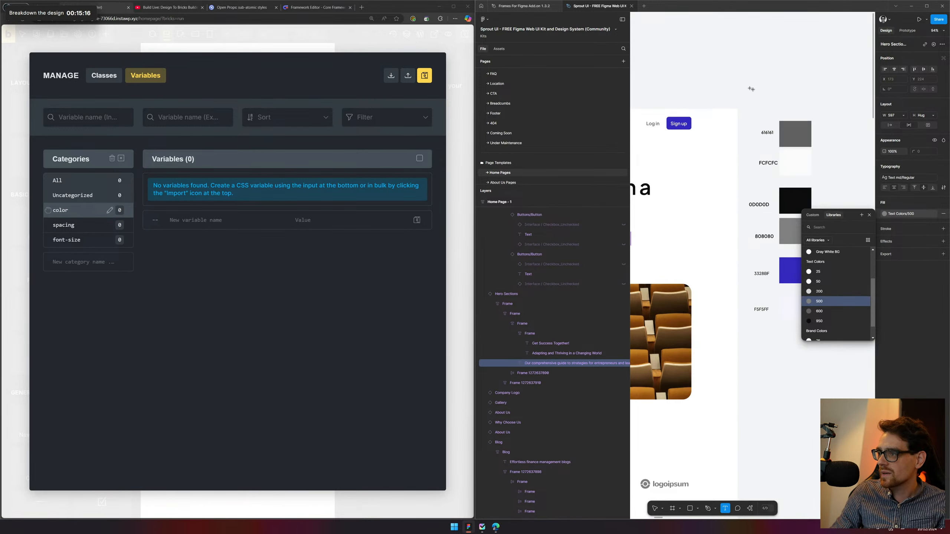
{"action": "key", "text": "Escape"}
{"action": "key", "text": "Escape"}
Inspect the fill style of the navbar's Log in text and review the library's background, text and brand colours
{"action": "scroll", "coordinate": [726, 112], "scroll_direction": "left", "scroll_amount": 2}
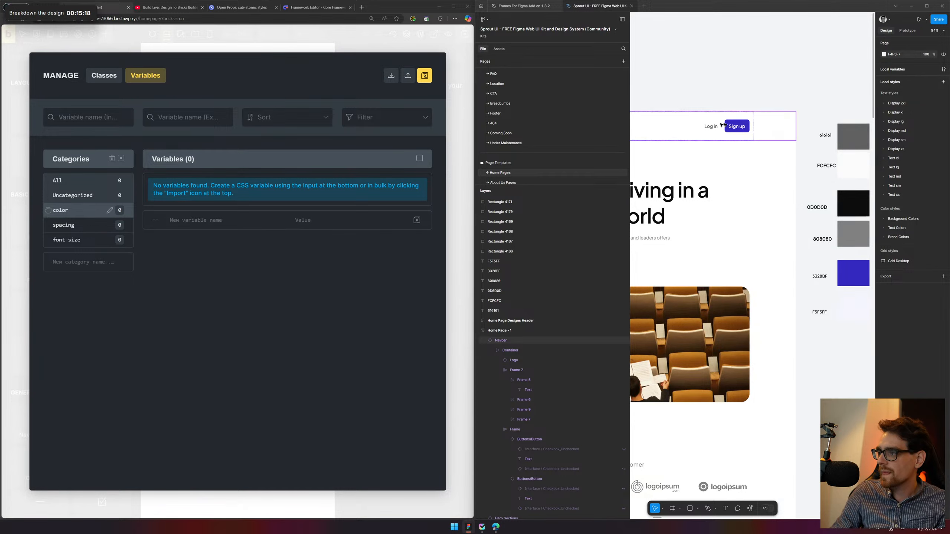
{"action": "left_click", "coordinate": [710, 126]}
{"action": "double_click", "coordinate": [711, 126]}
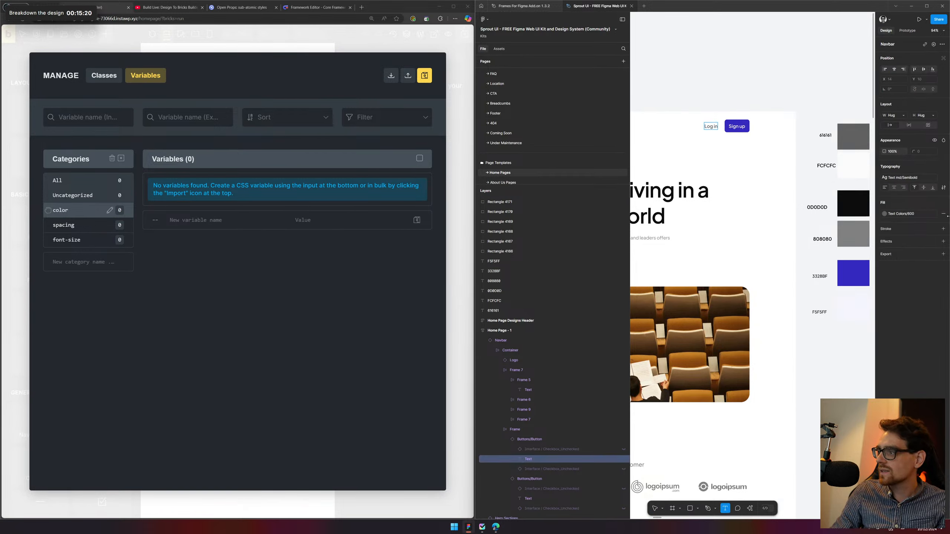
{"action": "left_click", "coordinate": [917, 212]}
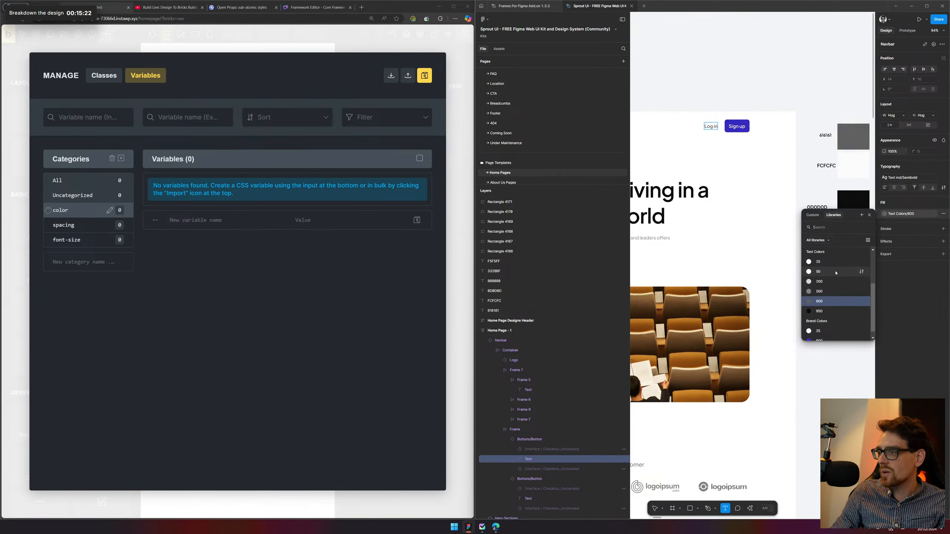
{"action": "scroll", "coordinate": [835, 275], "scroll_direction": "down", "scroll_amount": 3}
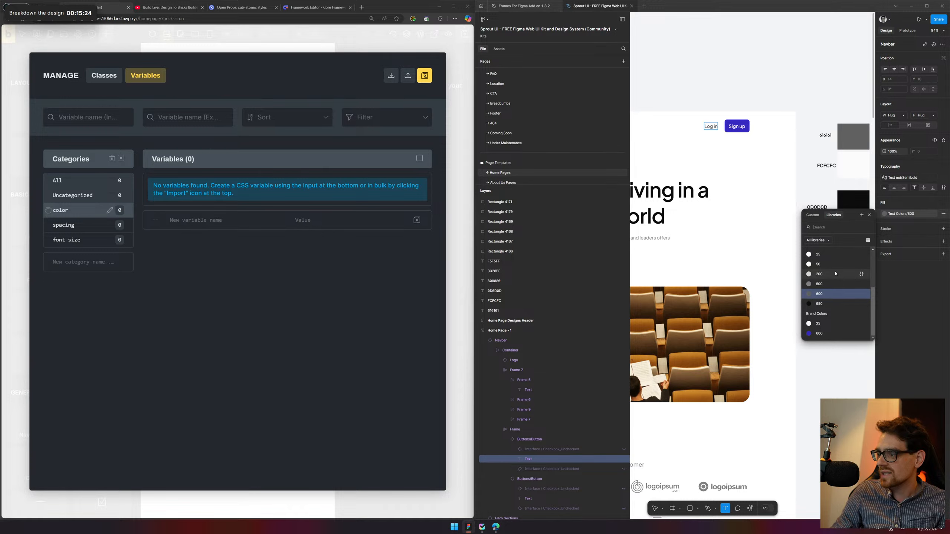
{"action": "scroll", "coordinate": [836, 279], "scroll_direction": "up", "scroll_amount": 5}
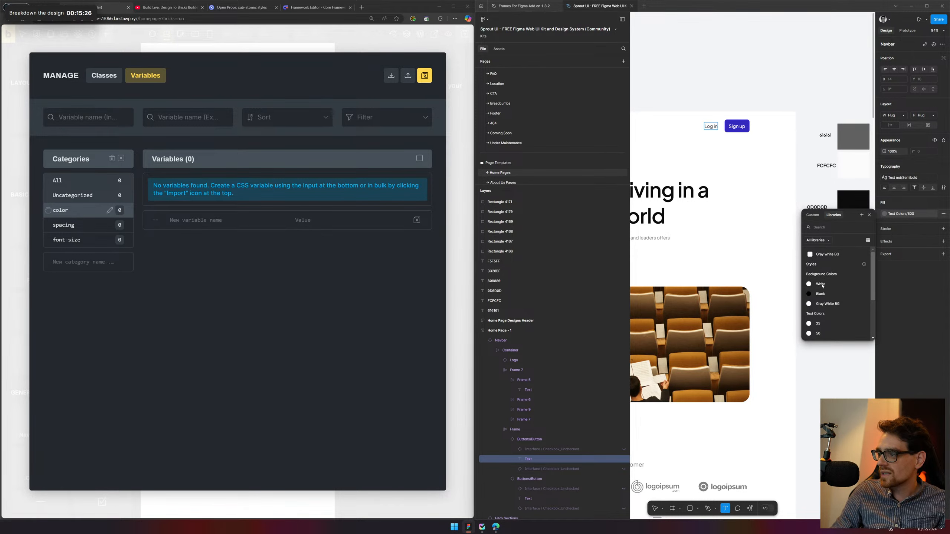
{"action": "scroll", "coordinate": [840, 271], "scroll_direction": "down", "scroll_amount": 2}
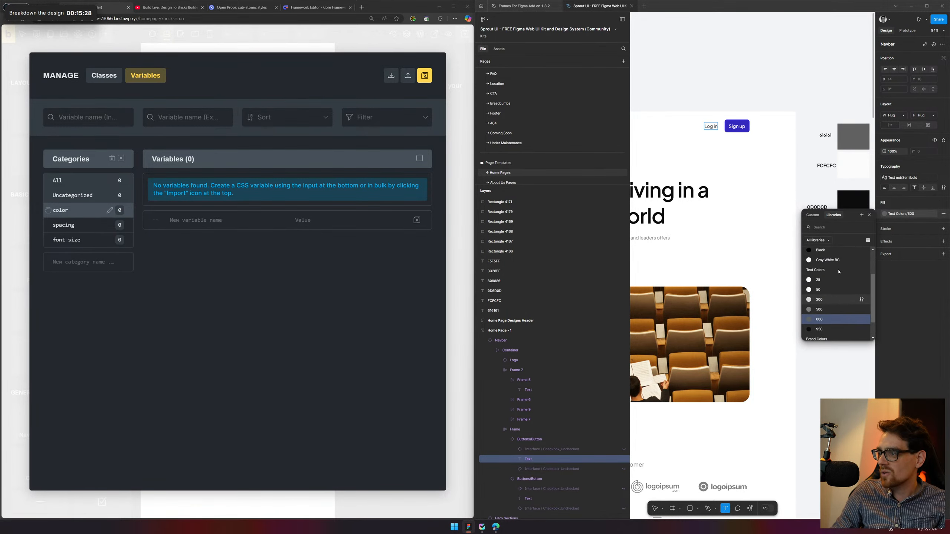
{"action": "scroll", "coordinate": [824, 292], "scroll_direction": "down", "scroll_amount": 2}
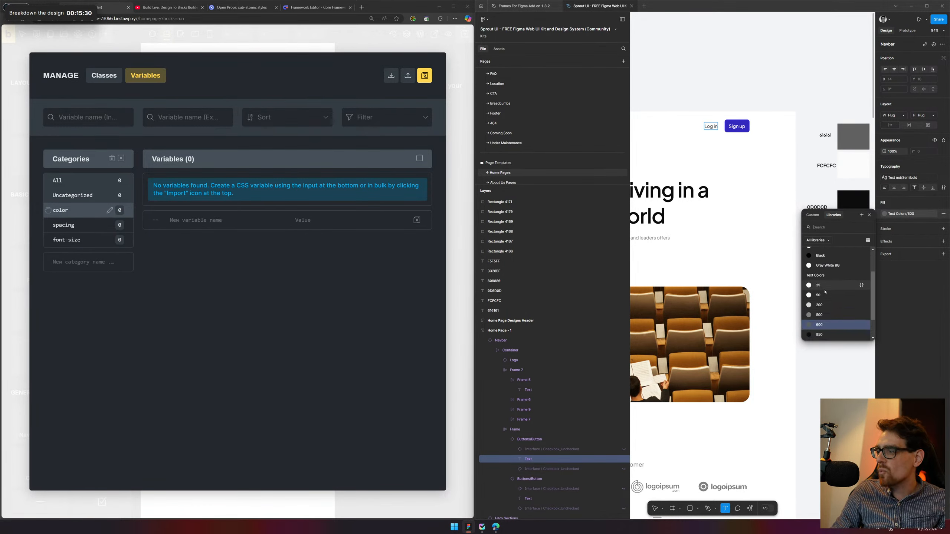
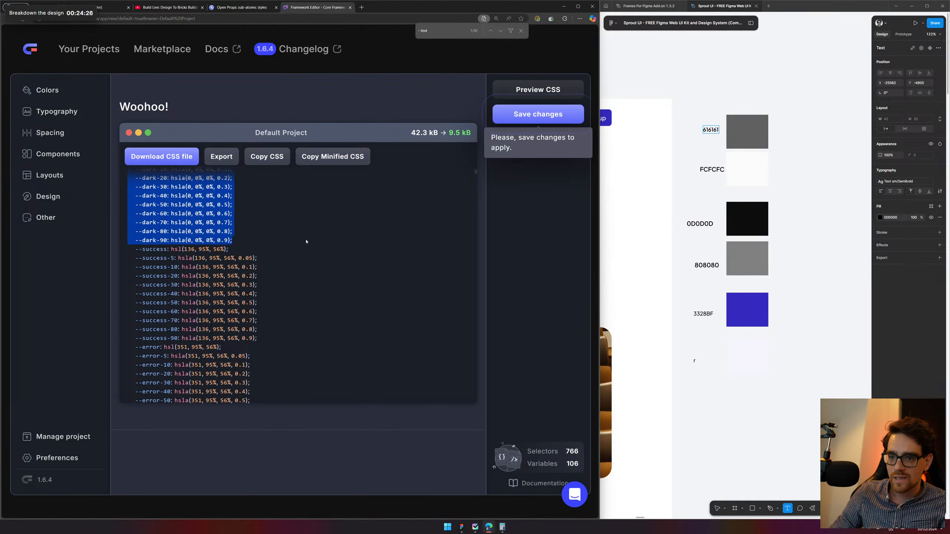
Switch to the Bricks builder and import the copied colour CSS variables, primary through dark-90, into the variable manager
{"action": "scroll", "coordinate": [328, 259], "scroll_direction": "down", "scroll_amount": 10}
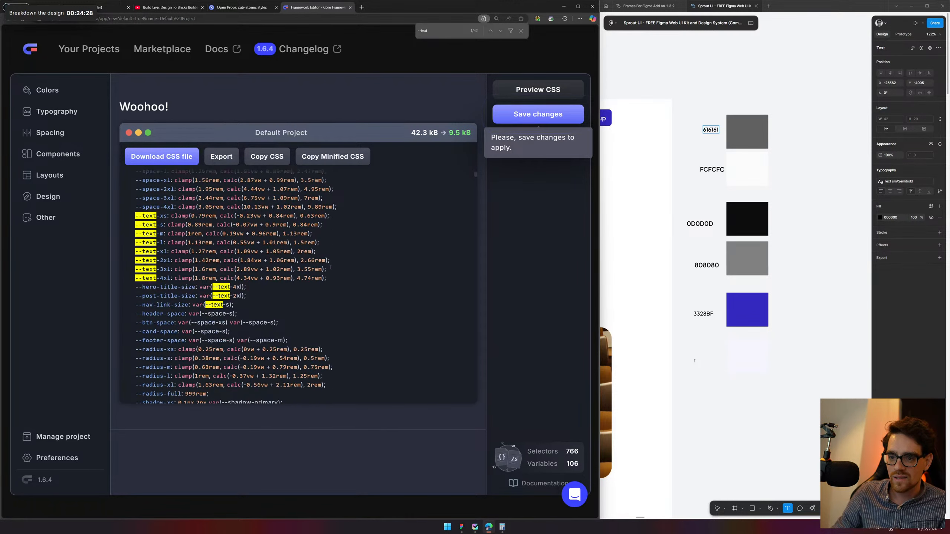
{"action": "scroll", "coordinate": [330, 269], "scroll_direction": "down", "scroll_amount": 2}
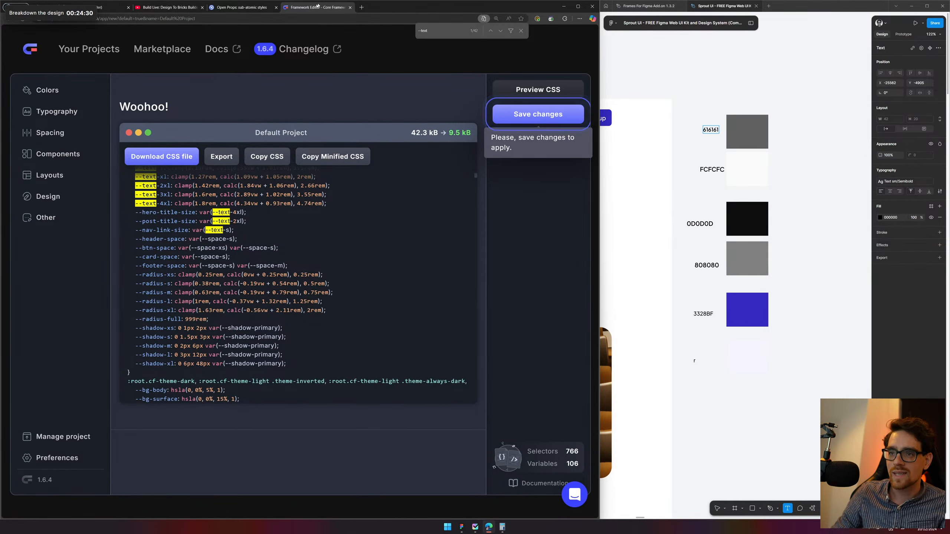
{"action": "left_click", "coordinate": [100, 6]}
{"action": "left_click", "coordinate": [516, 75]}
{"action": "left_click", "coordinate": [300, 198]}
{"action": "key", "text": "ctrl+v"}
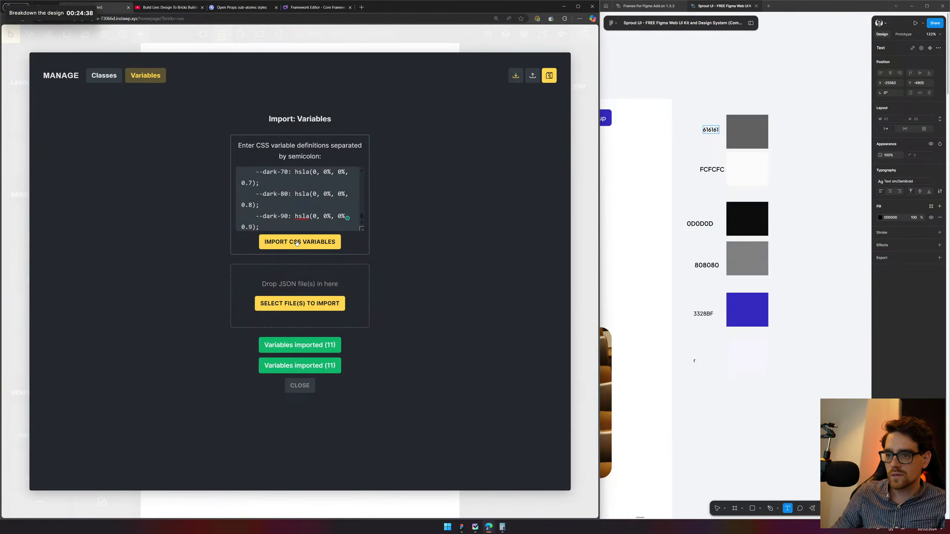
{"action": "left_click", "coordinate": [300, 242]}
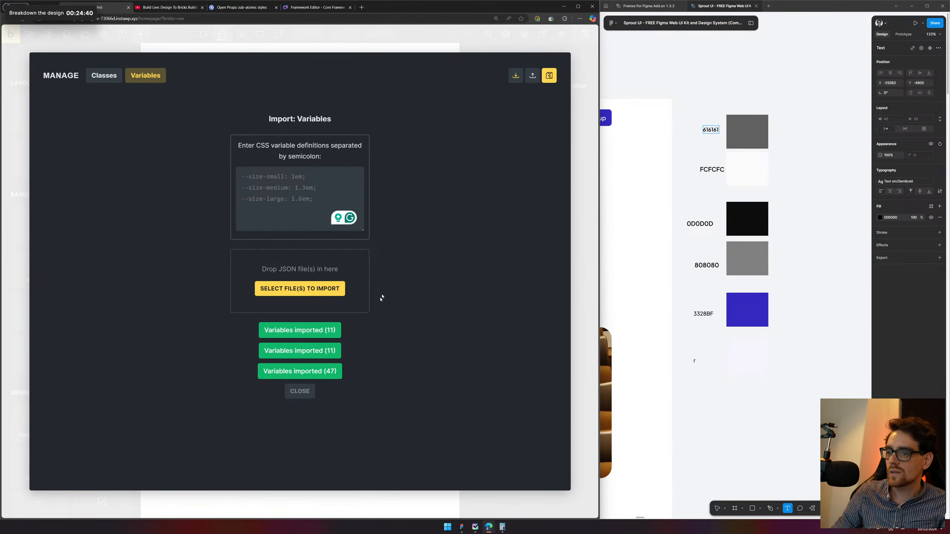
{"action": "left_click", "coordinate": [300, 391]}
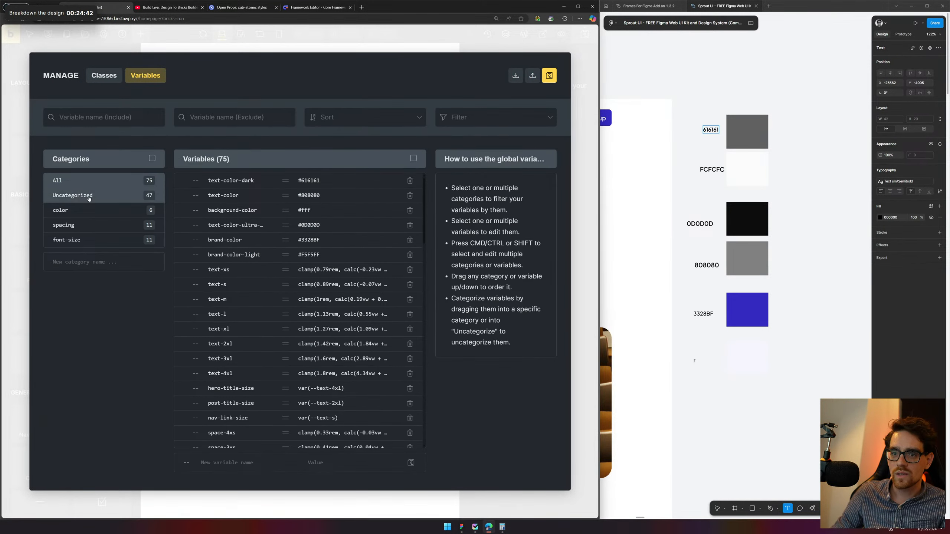
Move all uncategorized variables into the color category
{"action": "left_click", "coordinate": [89, 195]}
{"action": "left_click", "coordinate": [414, 159]}
{"action": "left_click_drag", "start_coordinate": [180, 180], "coordinate": [99, 211]}
Delete the six older variables from text-color-dark to brand-color-light in the color category
{"action": "left_click", "coordinate": [100, 211]}
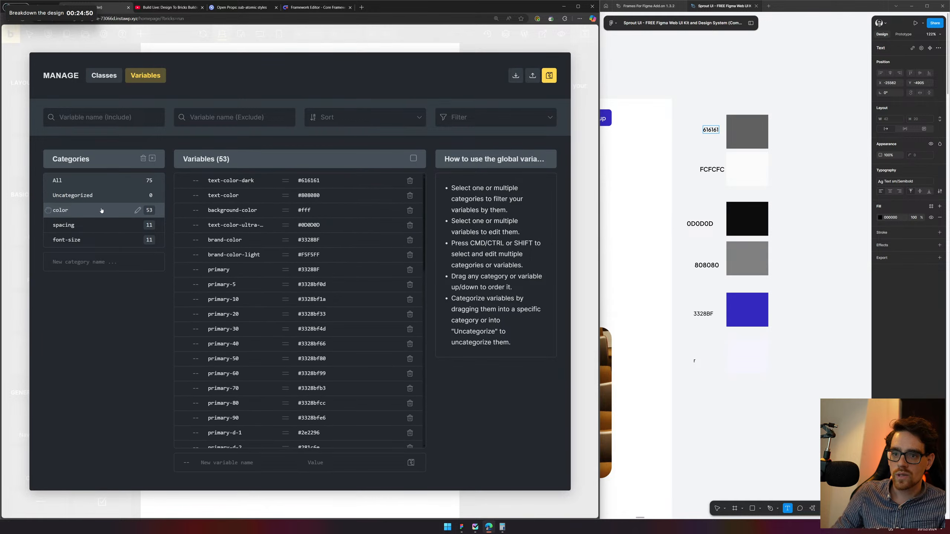
{"action": "left_click", "coordinate": [179, 255]}
{"action": "left_click", "coordinate": [179, 180], "text": "shift"}
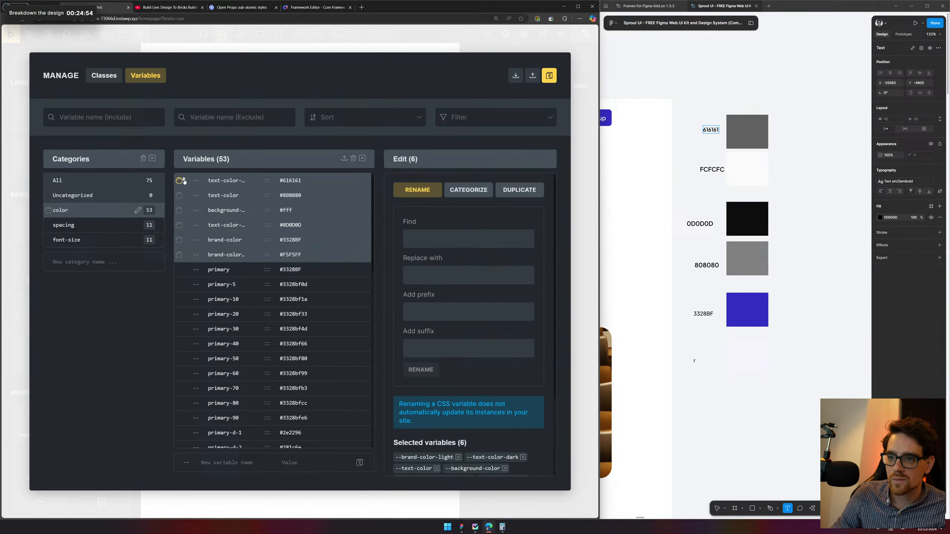
{"action": "left_click", "coordinate": [354, 159]}
{"action": "scroll", "coordinate": [329, 287], "scroll_direction": "down", "scroll_amount": 10}
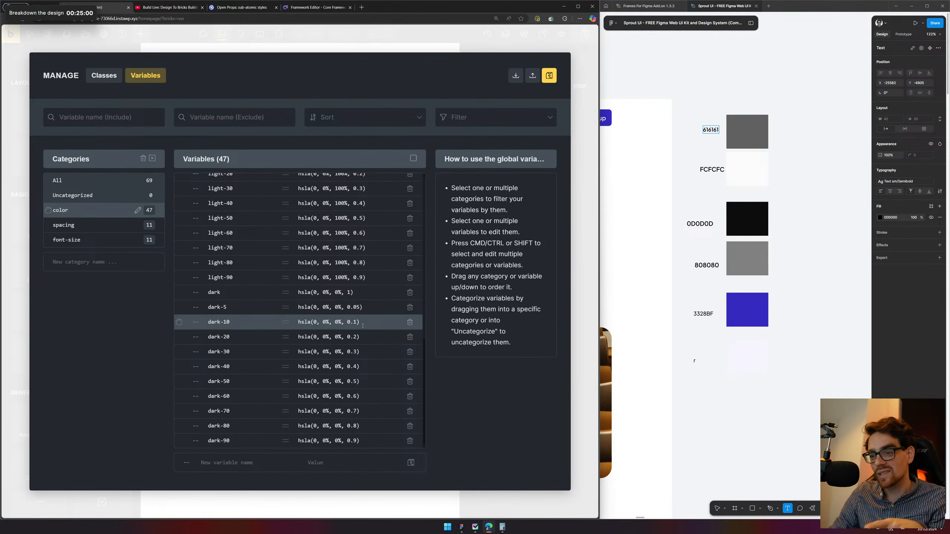
{"action": "scroll", "coordinate": [373, 333], "scroll_direction": "up", "scroll_amount": 10}
Switch to Core Framework and copy the variables --space-4xs through --space-4xl from the generated CSS
{"action": "left_click", "coordinate": [307, 7]}
{"action": "scroll", "coordinate": [269, 261], "scroll_direction": "down", "scroll_amount": 10}
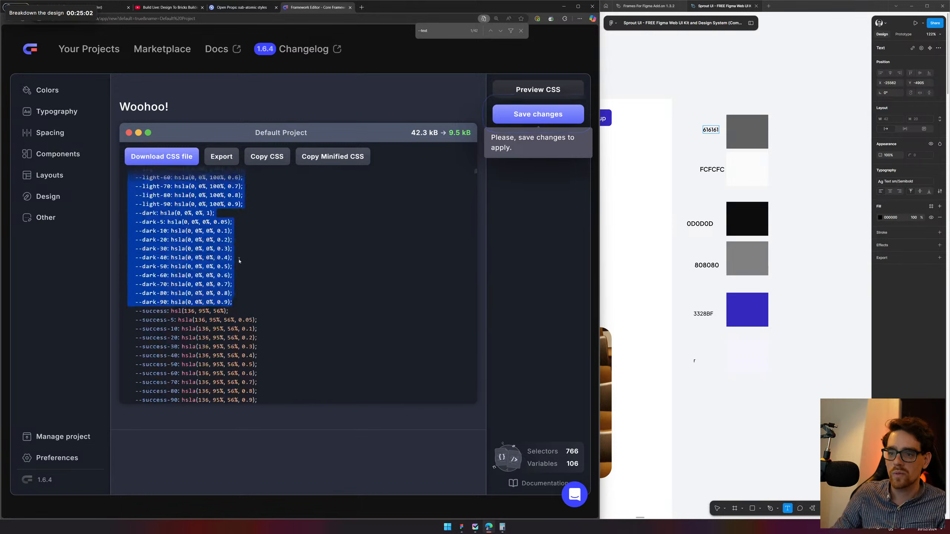
{"action": "scroll", "coordinate": [268, 260], "scroll_direction": "down", "scroll_amount": 5}
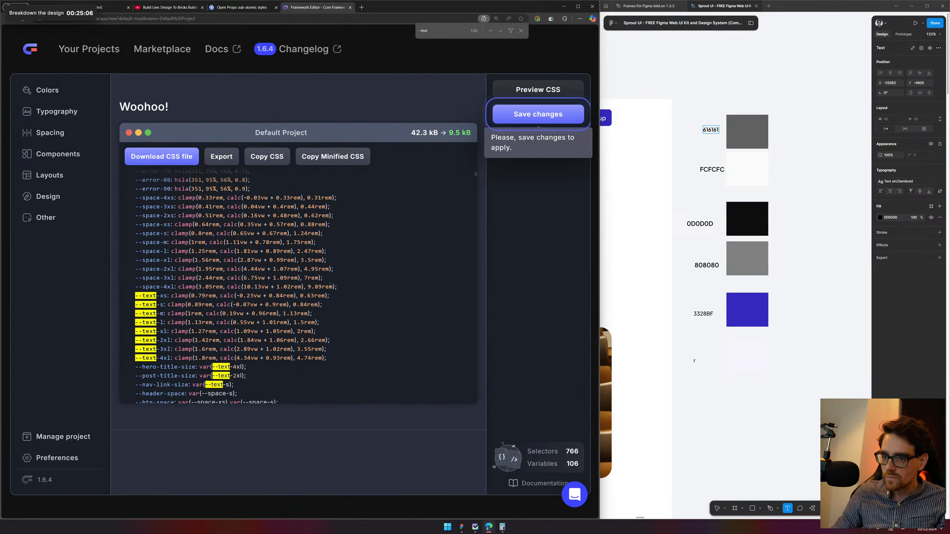
{"action": "left_click_drag", "start_coordinate": [356, 289], "coordinate": [113, 199]}
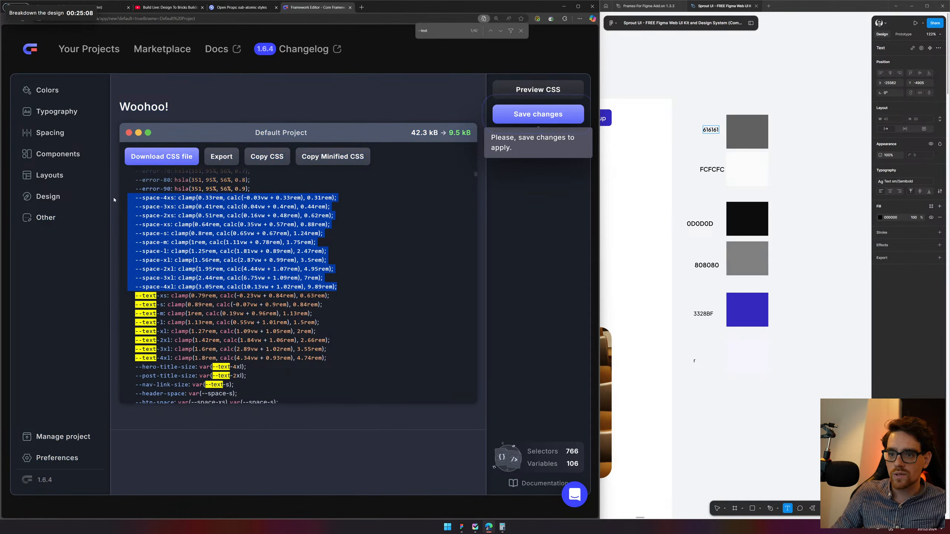
{"action": "left_click", "coordinate": [241, 7]}
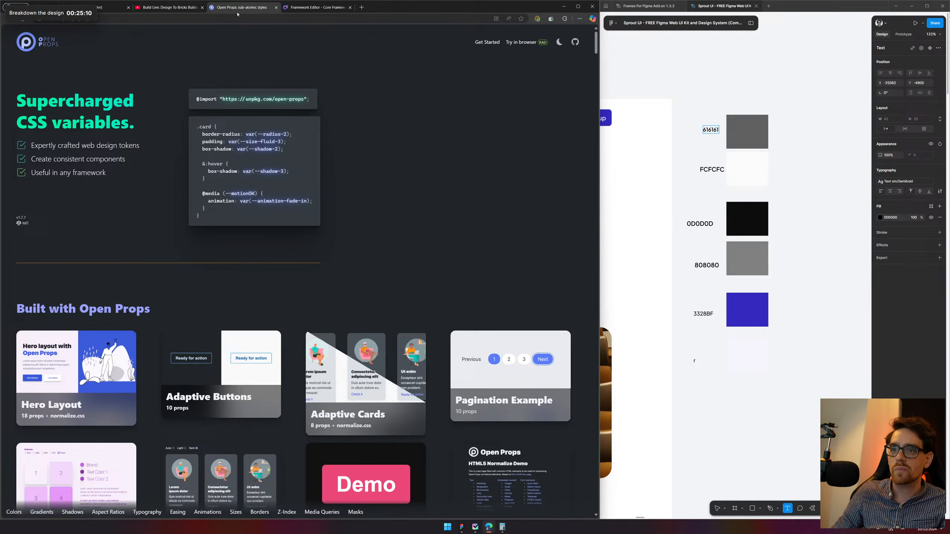
Return to the Bricks builder and try to import the copied spacing variables as CSS definitions
{"action": "left_click", "coordinate": [108, 10]}
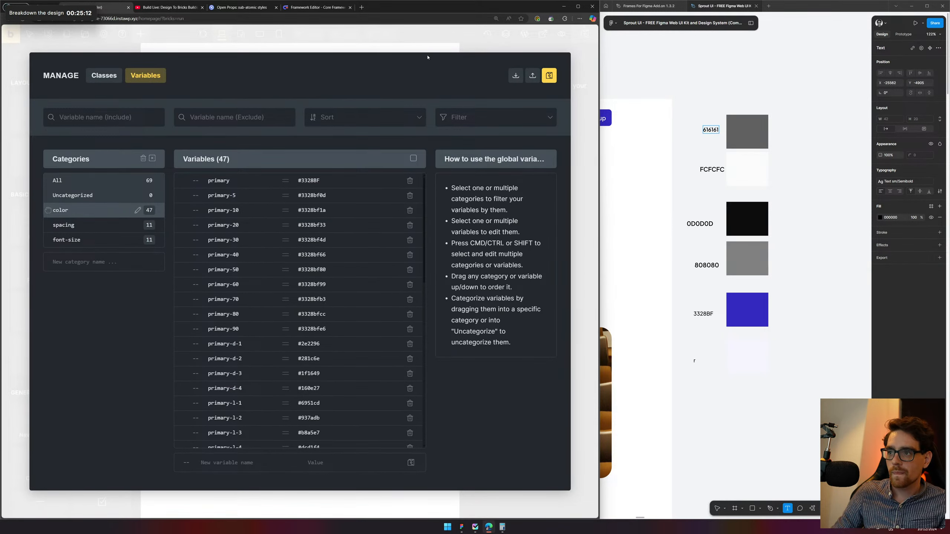
{"action": "left_click", "coordinate": [516, 75]}
{"action": "key", "text": "ctrl+v"}
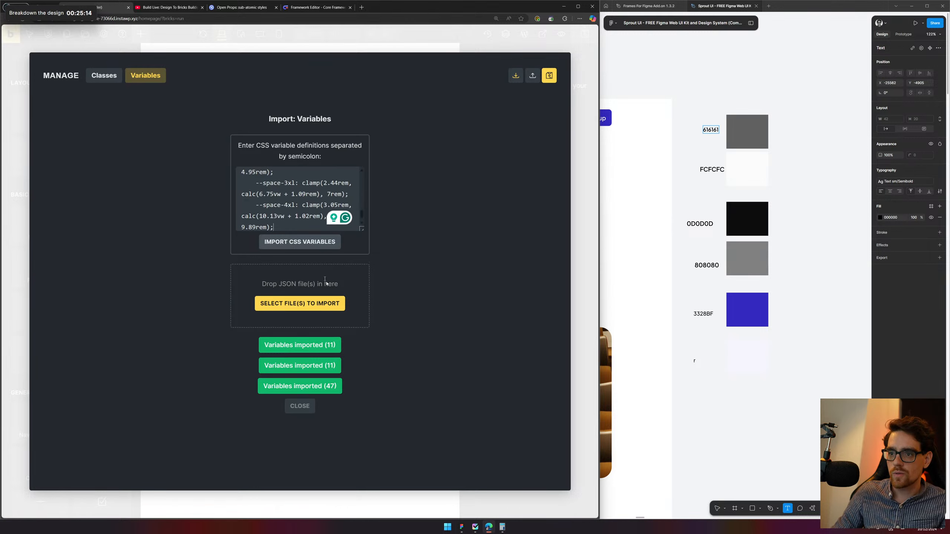
{"action": "left_click", "coordinate": [313, 241]}
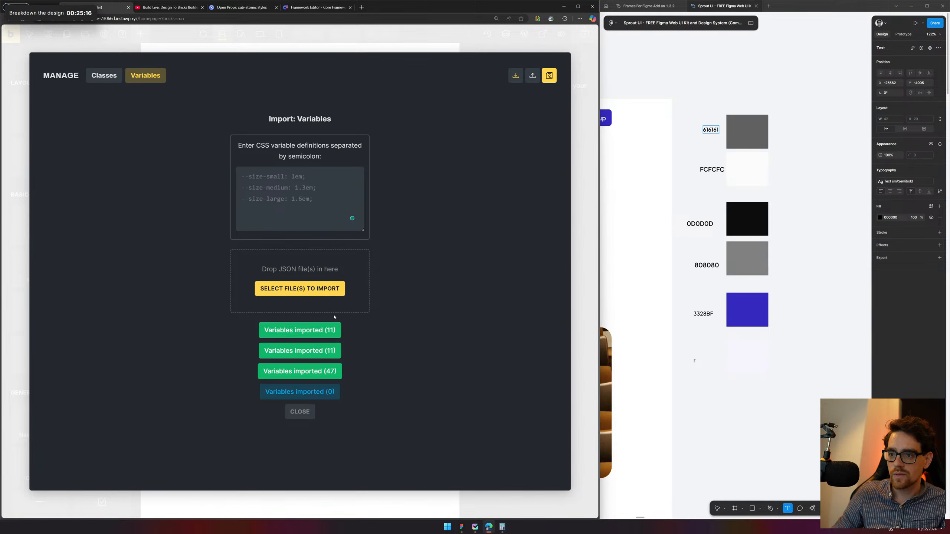
{"action": "left_click", "coordinate": [304, 412]}
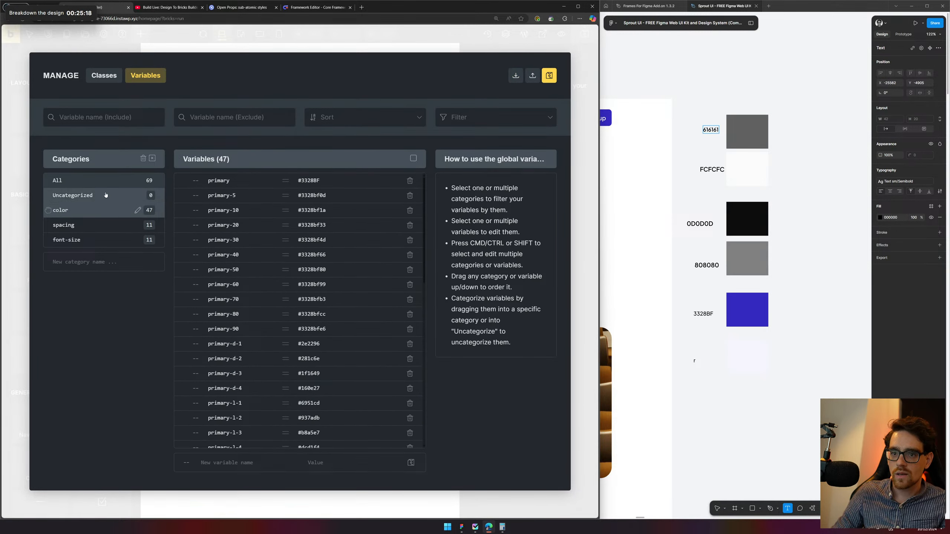
Review the variables in the color, Uncategorized and spacing categories
{"action": "scroll", "coordinate": [307, 287], "scroll_direction": "down", "scroll_amount": 10}
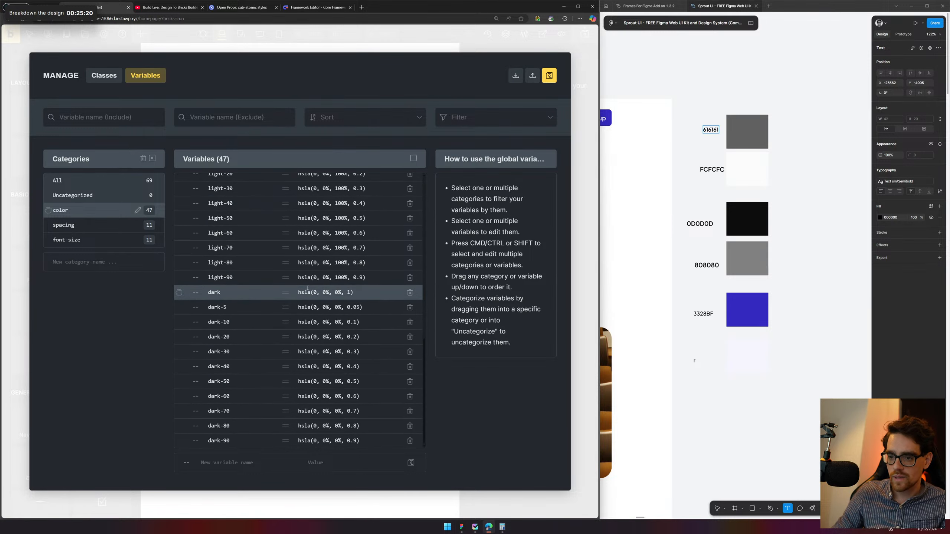
{"action": "scroll", "coordinate": [307, 287], "scroll_direction": "up", "scroll_amount": 10}
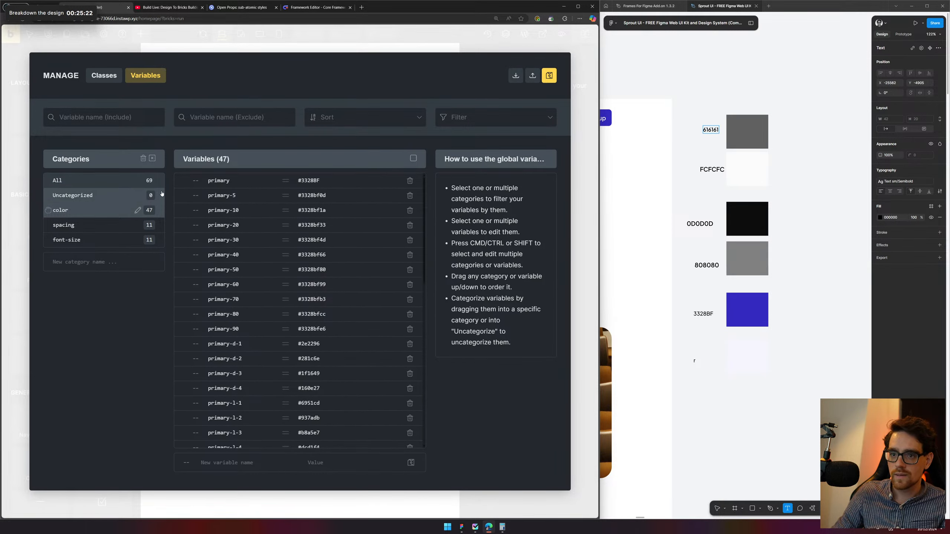
{"action": "left_click", "coordinate": [119, 195]}
{"action": "left_click", "coordinate": [120, 195]}
{"action": "left_click", "coordinate": [120, 195]}
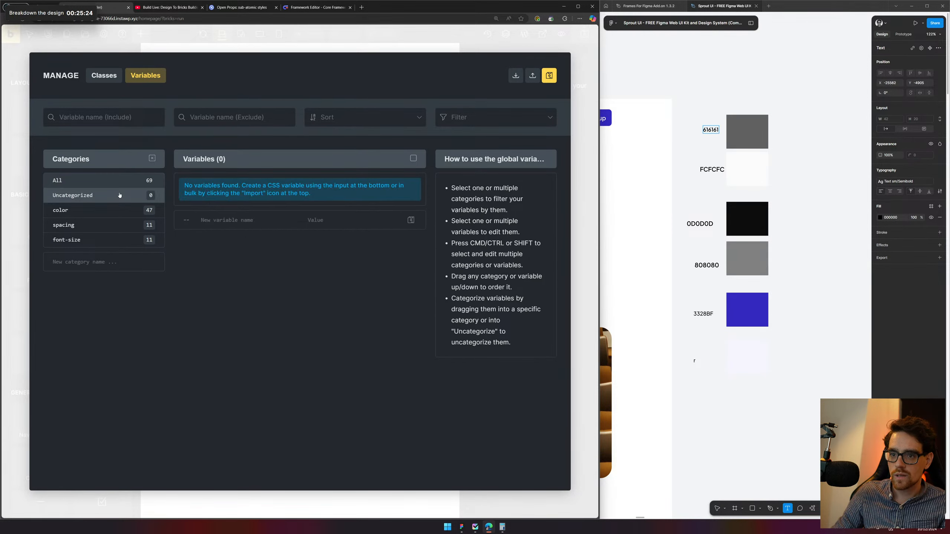
{"action": "left_click", "coordinate": [116, 225]}
{"action": "left_click", "coordinate": [117, 192]}
Switch to Core Framework and copy the header-space, btn-space, card-space and footer-space variables from the generated CSS
{"action": "left_click", "coordinate": [317, 7]}
{"action": "left_click", "coordinate": [345, 256]}
{"action": "scroll", "coordinate": [344, 256], "scroll_direction": "down", "scroll_amount": 4}
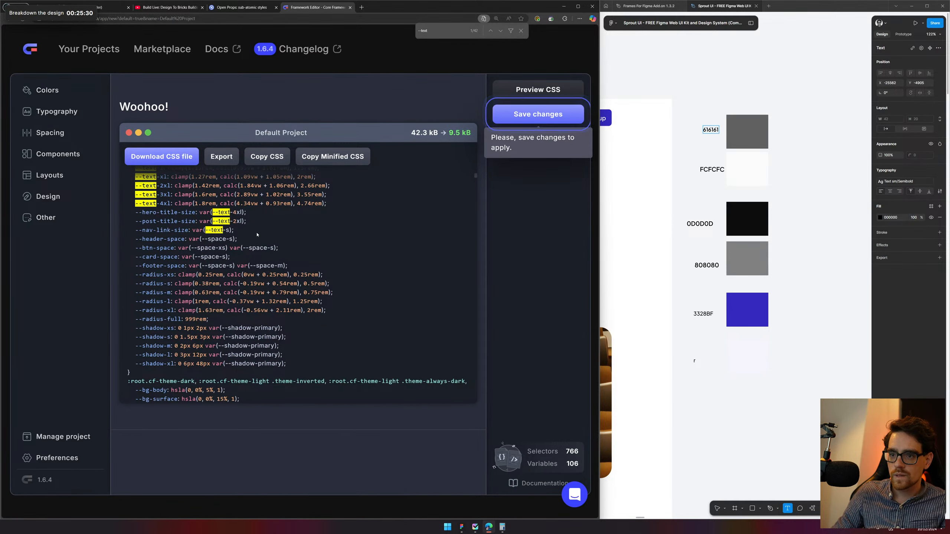
{"action": "left_click_drag", "start_coordinate": [137, 241], "coordinate": [301, 268]}
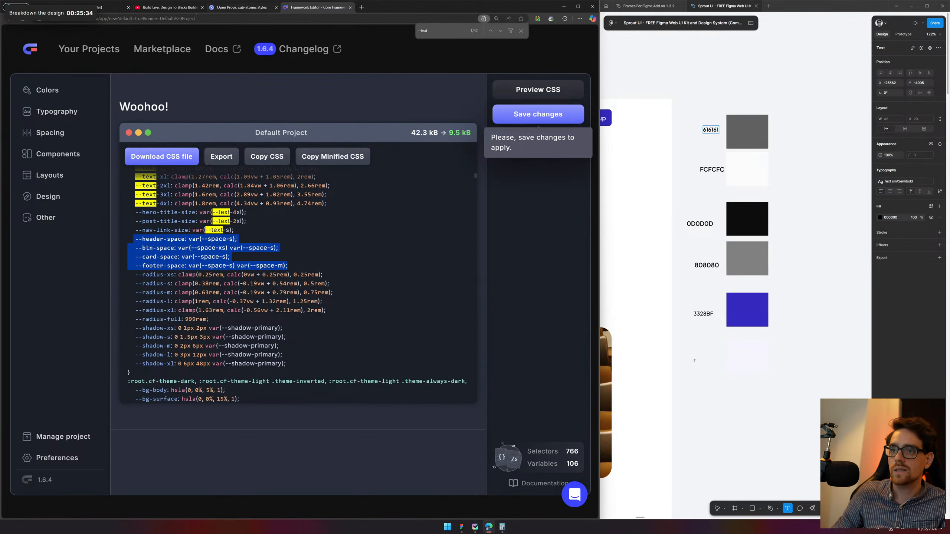
Close the Open Props page in the browser
{"action": "left_click", "coordinate": [242, 7]}
{"action": "left_click", "coordinate": [172, 9]}
{"action": "left_click", "coordinate": [276, 7]}
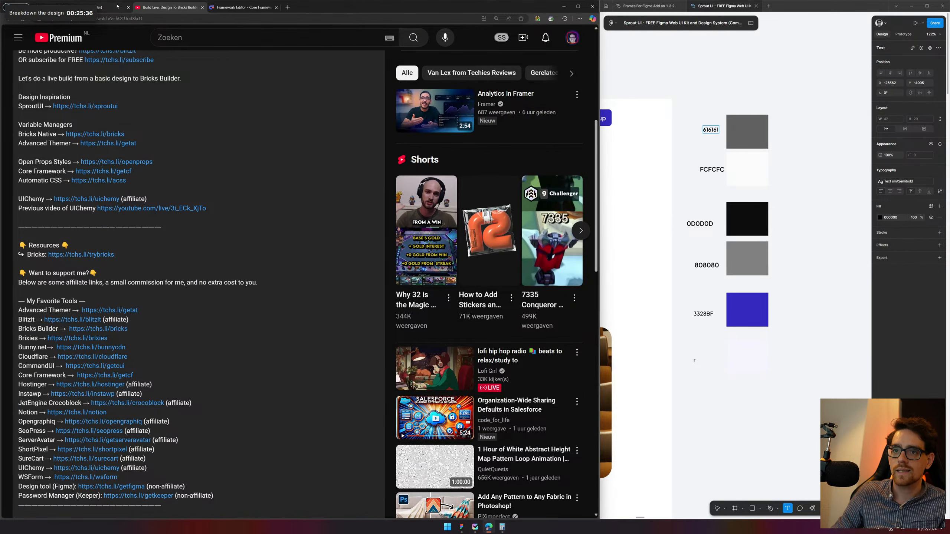
Switch to the Bricks builder, import the copied header, btn, card and footer space variables, and move all four into the spacing category
{"action": "left_click", "coordinate": [94, 8]}
{"action": "left_click", "coordinate": [515, 76]}
{"action": "key", "text": "ctrl+v"}
{"action": "left_click", "coordinate": [184, 181]}
{"action": "left_click", "coordinate": [183, 226], "text": "shift"}
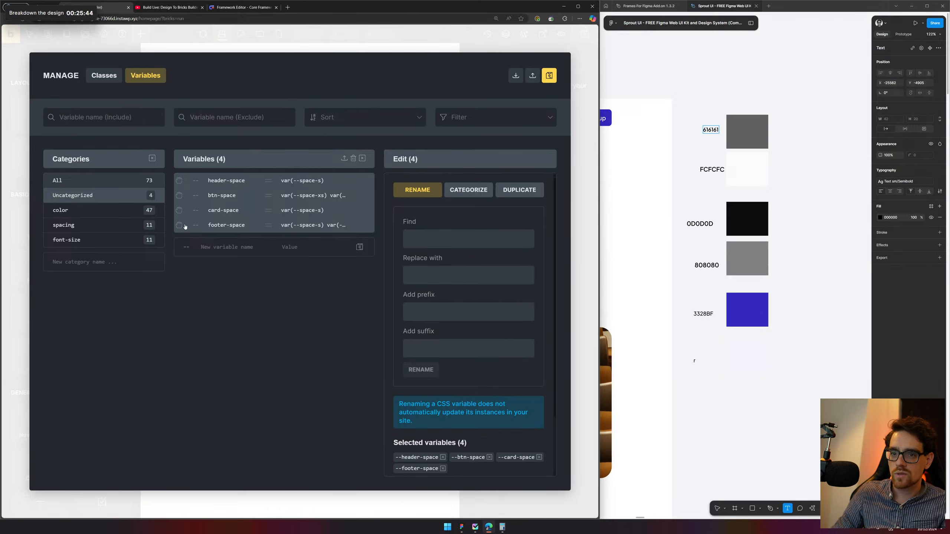
{"action": "left_click_drag", "start_coordinate": [184, 227], "coordinate": [101, 225]}
Switch to Core Framework and copy the radius-xs through shadow-xl variables from the generated CSS
{"action": "left_click", "coordinate": [243, 6]}
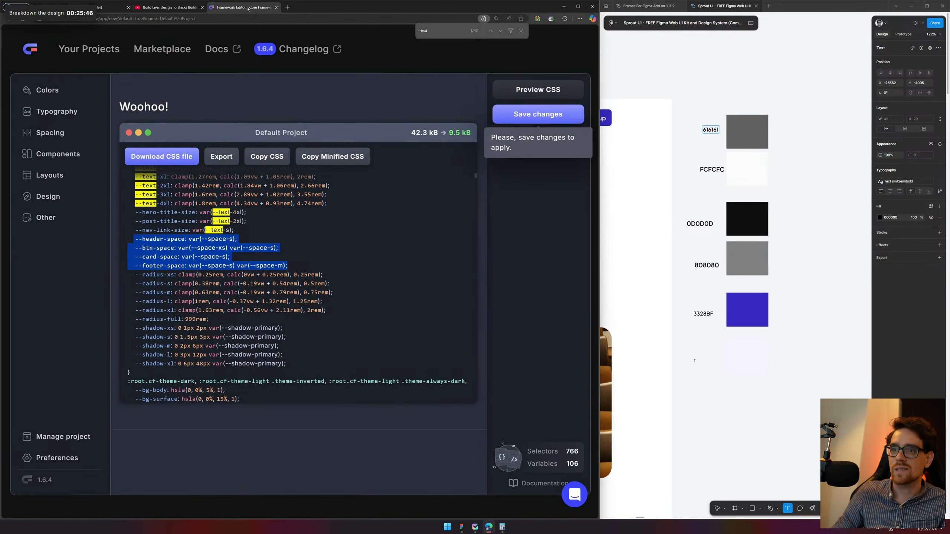
{"action": "scroll", "coordinate": [273, 330], "scroll_direction": "down", "scroll_amount": 1}
{"action": "left_click_drag", "start_coordinate": [287, 338], "coordinate": [124, 244]}
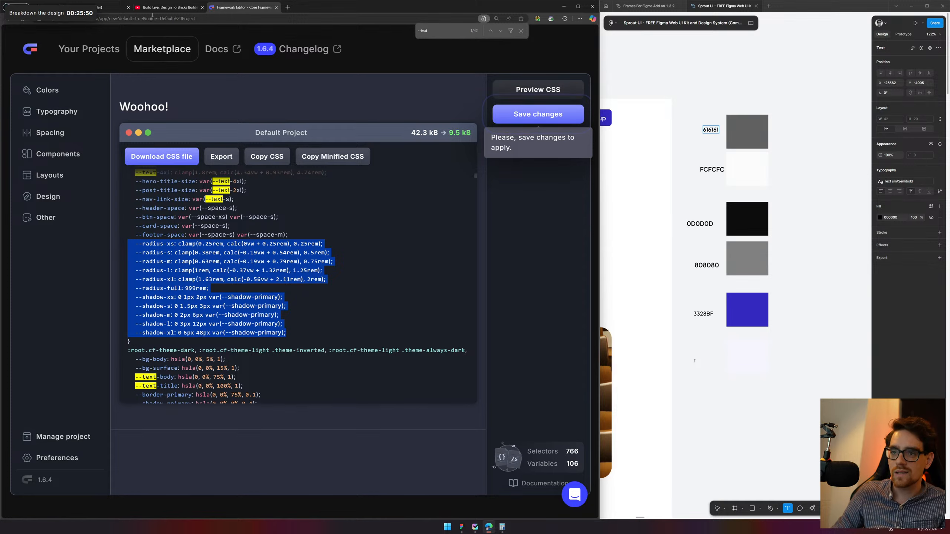
Return to the Bricks variable manager and import the copied radius and shadow variables as CSS definitions
{"action": "key", "text": "ctrl+shift+Tab"}
{"action": "key", "text": "ctrl+shift+Tab"}
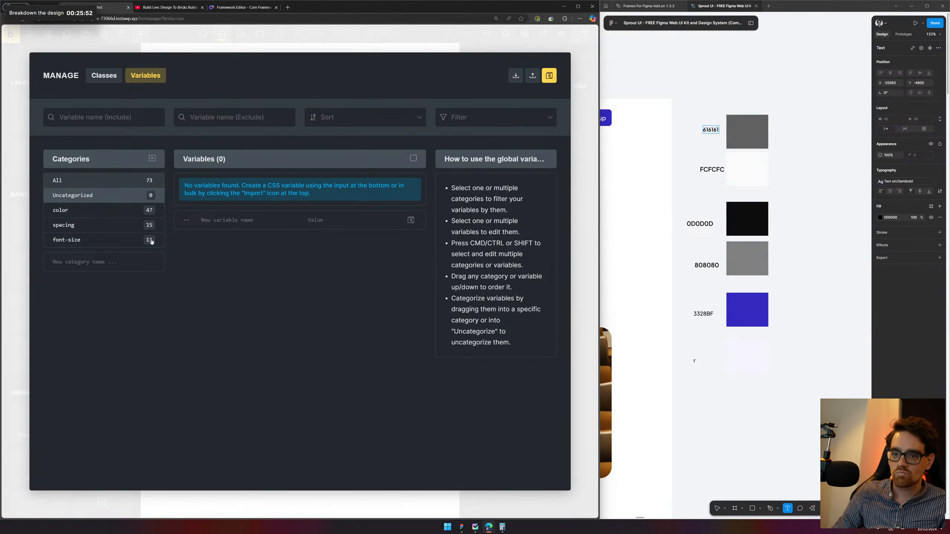
{"action": "left_click", "coordinate": [533, 76]}
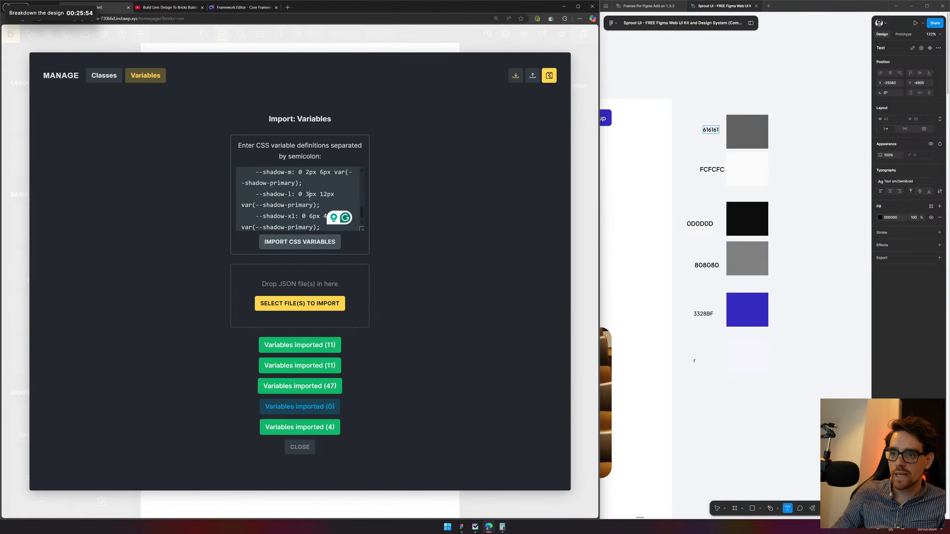
{"action": "left_click", "coordinate": [311, 241]}
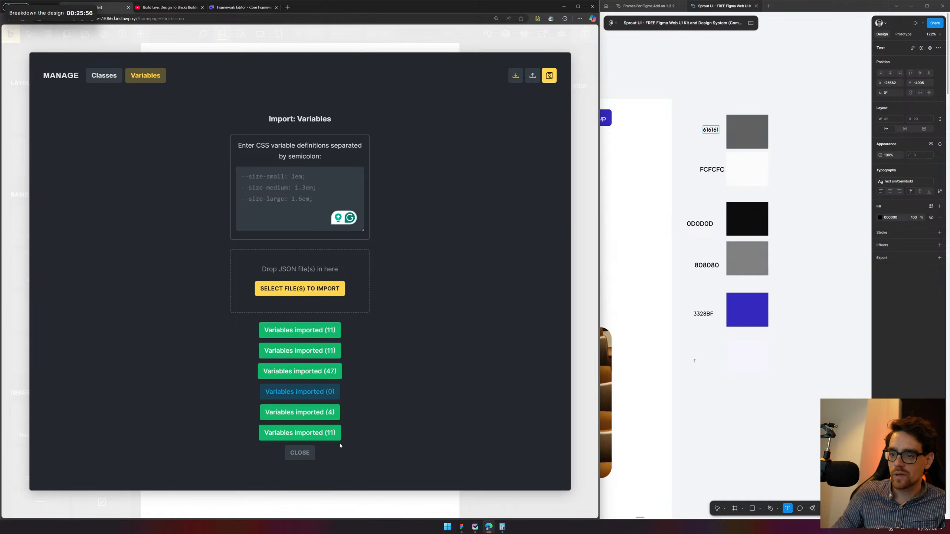
{"action": "left_click", "coordinate": [300, 452]}
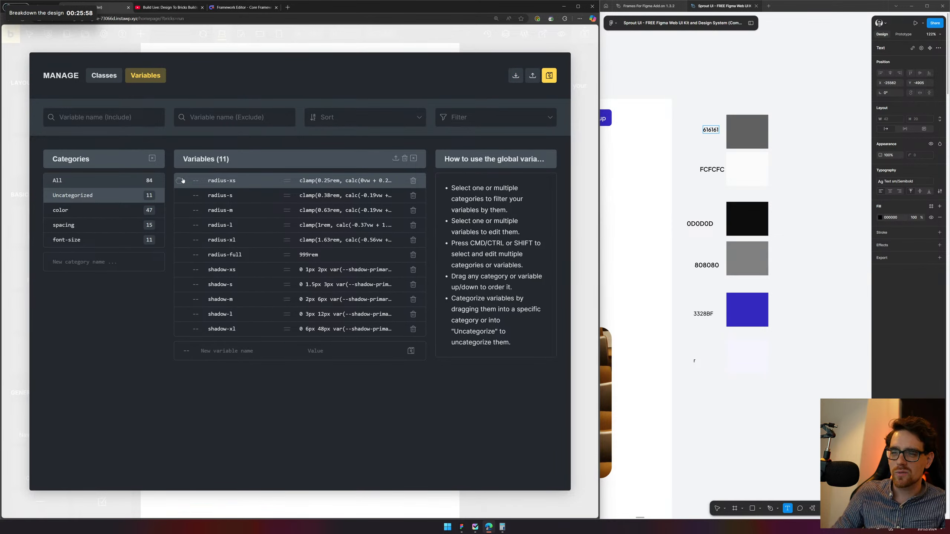
Create a category named radius and move all uncategorized radius and shadow variables into it
{"action": "left_click", "coordinate": [179, 329]}
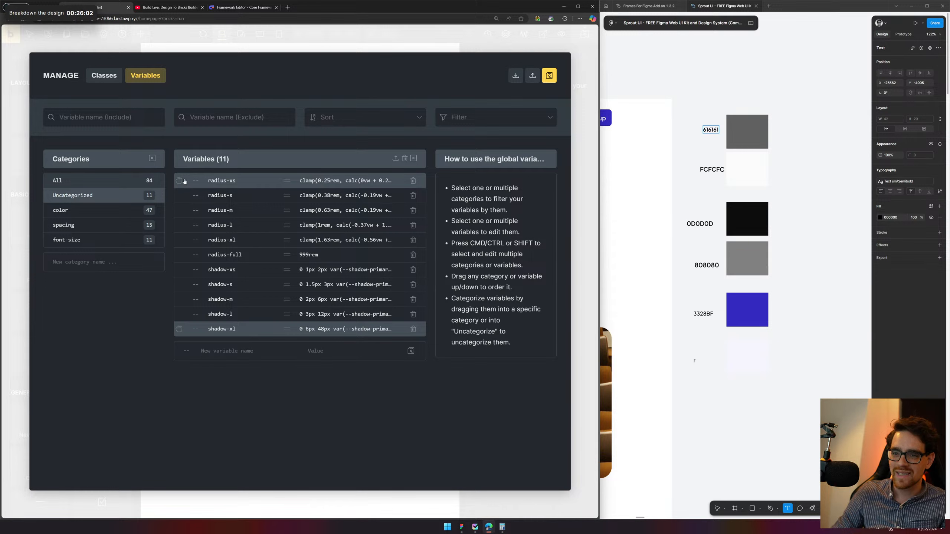
{"action": "left_click", "coordinate": [183, 182], "text": "shift"}
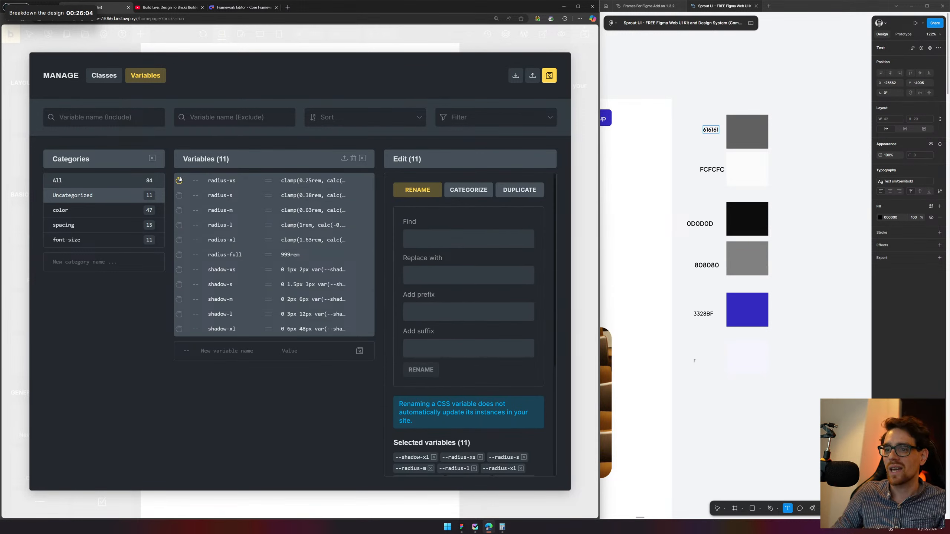
{"action": "type", "text": "radius"}
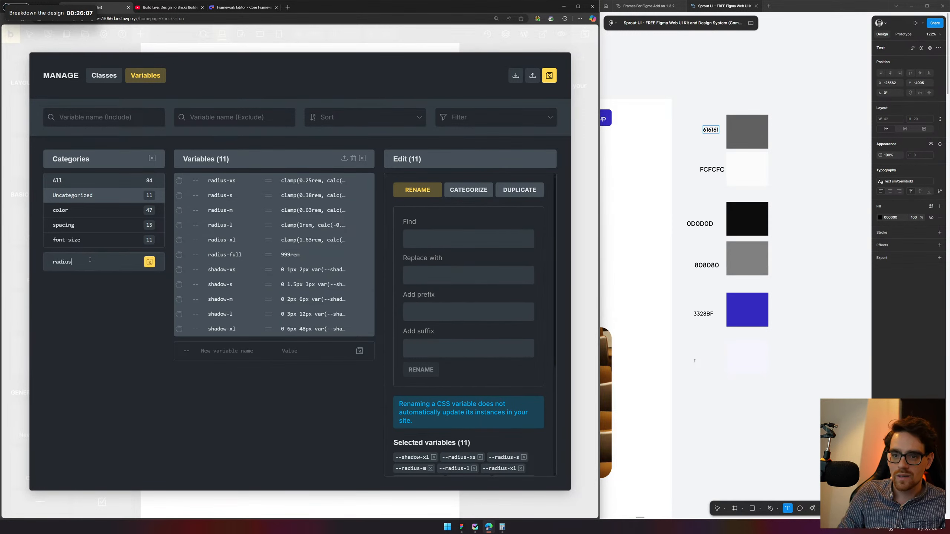
{"action": "key", "text": "Return"}
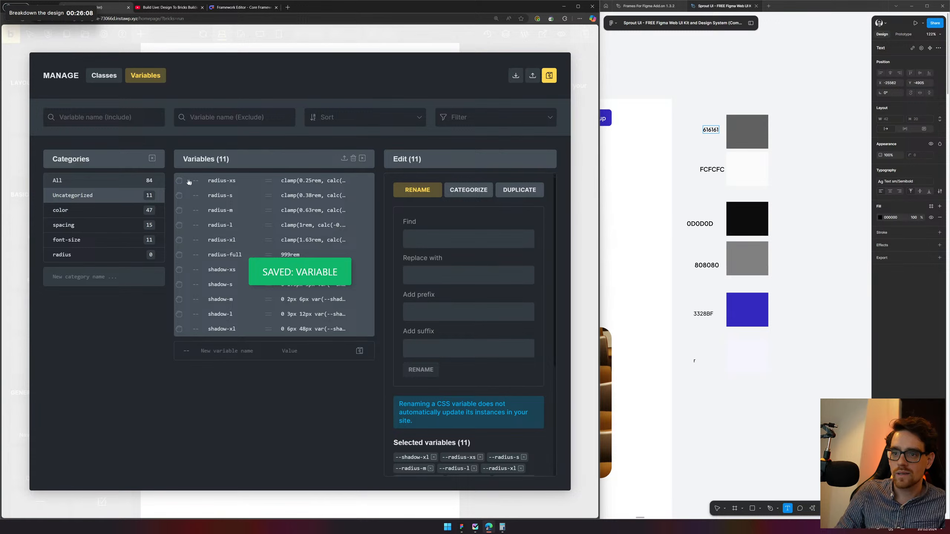
{"action": "left_click_drag", "start_coordinate": [189, 182], "coordinate": [63, 255]}
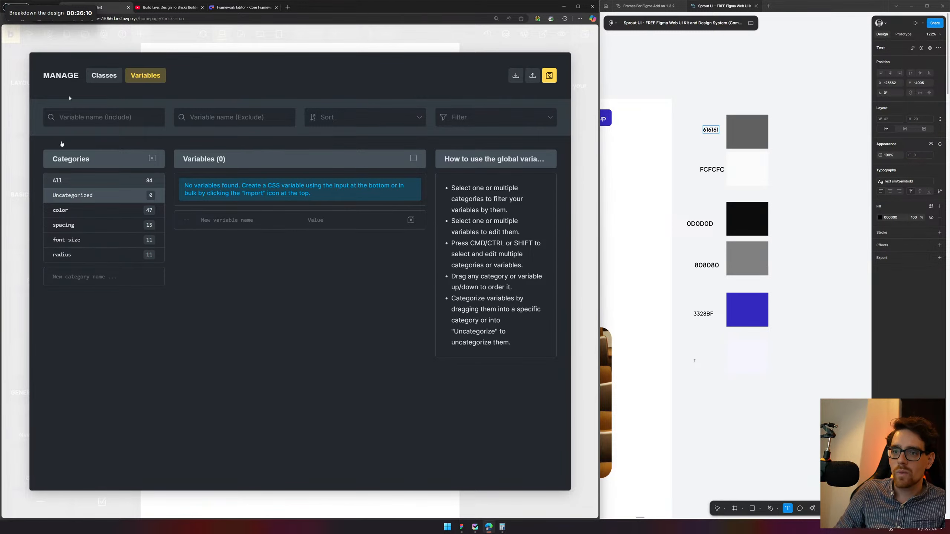
Switch to Core Framework, open its homepage in a separate tab to look it over, and close that tab
{"action": "left_click", "coordinate": [238, 9]}
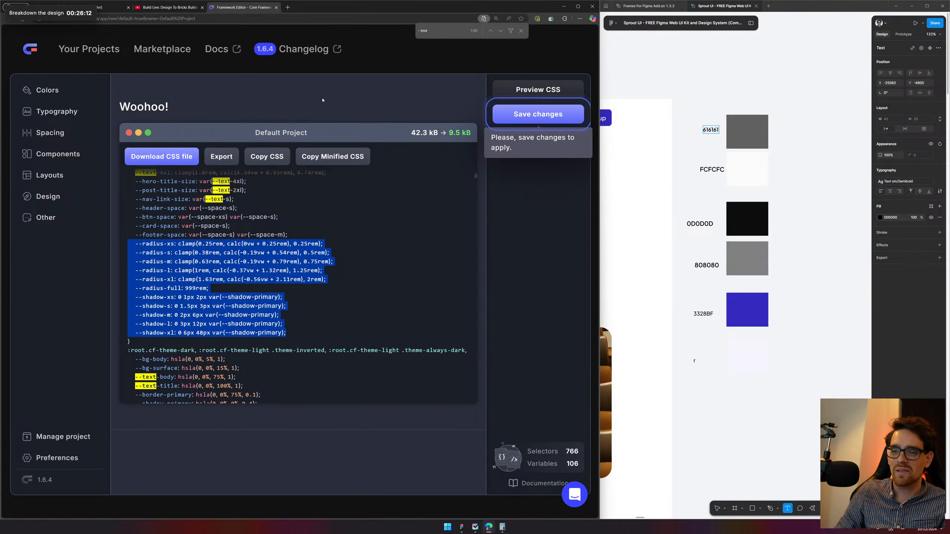
{"action": "scroll", "coordinate": [343, 278], "scroll_direction": "down", "scroll_amount": 3}
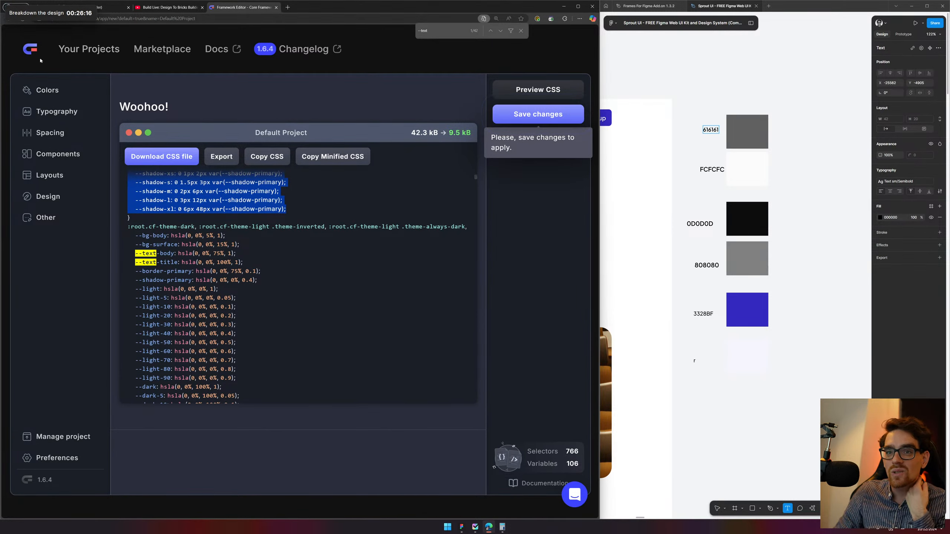
{"action": "left_click", "coordinate": [30, 58]}
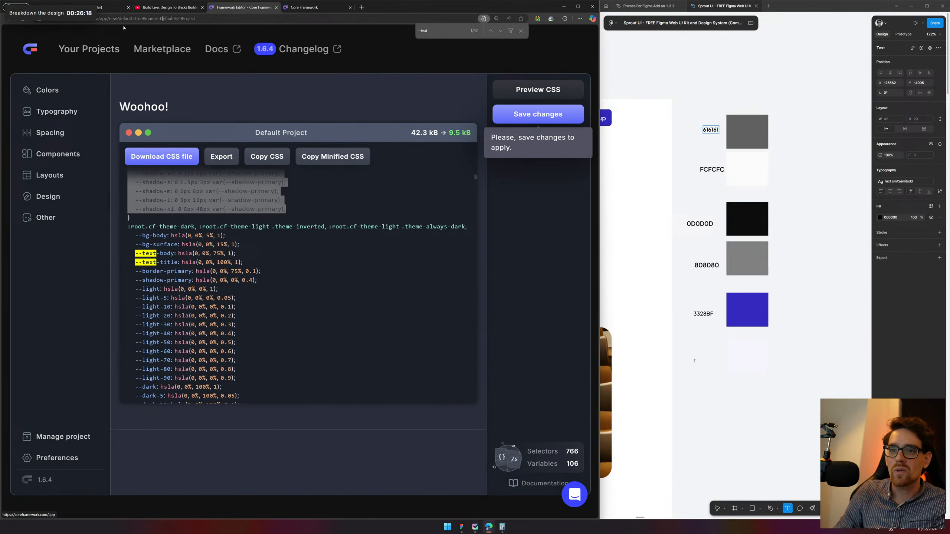
{"action": "left_click", "coordinate": [305, 9]}
{"action": "scroll", "coordinate": [328, 296], "scroll_direction": "down", "scroll_amount": 8}
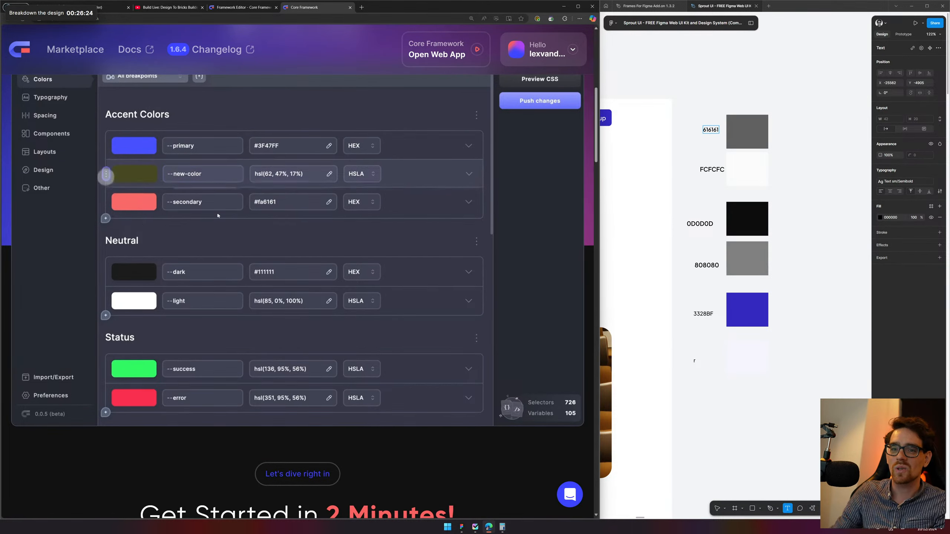
{"action": "scroll", "coordinate": [270, 101], "scroll_direction": "up", "scroll_amount": 10}
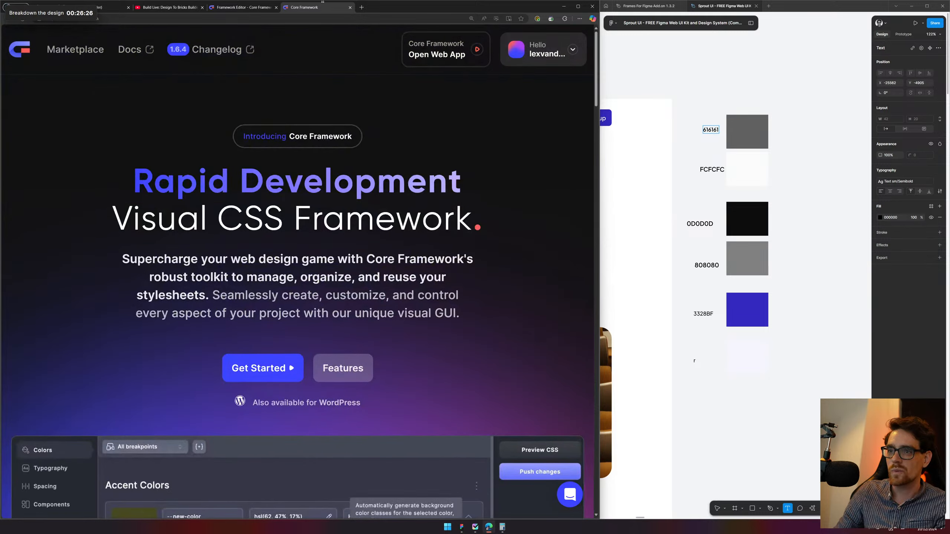
{"action": "middle_click", "coordinate": [316, 5]}
Examine the rest of the generated CSS, including the dark theme colours and component classes, for further variables
{"action": "left_click", "coordinate": [310, 277]}
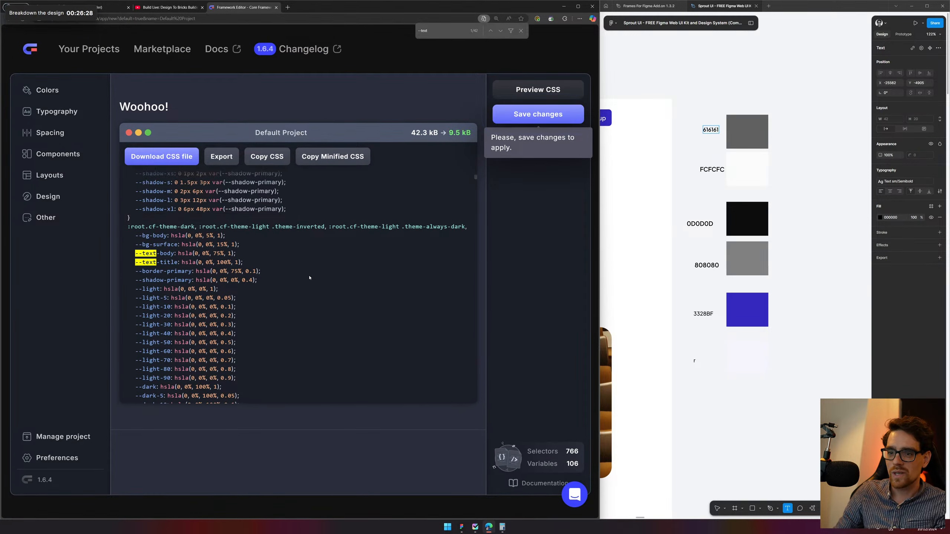
{"action": "scroll", "coordinate": [310, 277], "scroll_direction": "down", "scroll_amount": 3}
{"action": "scroll", "coordinate": [310, 278], "scroll_direction": "up", "scroll_amount": 2}
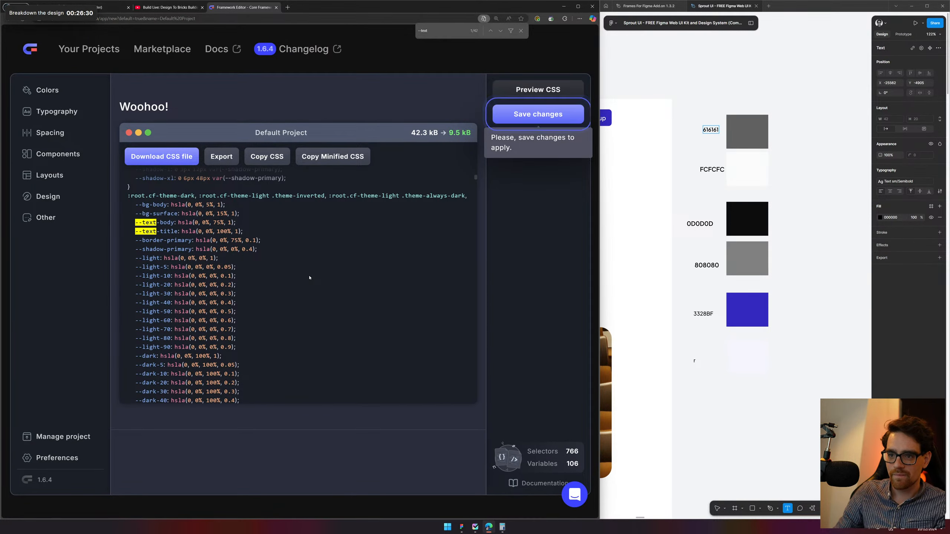
{"action": "scroll", "coordinate": [310, 277], "scroll_direction": "down", "scroll_amount": 8}
{"action": "scroll", "coordinate": [309, 278], "scroll_direction": "down", "scroll_amount": 3}
{"action": "scroll", "coordinate": [311, 280], "scroll_direction": "up", "scroll_amount": 8}
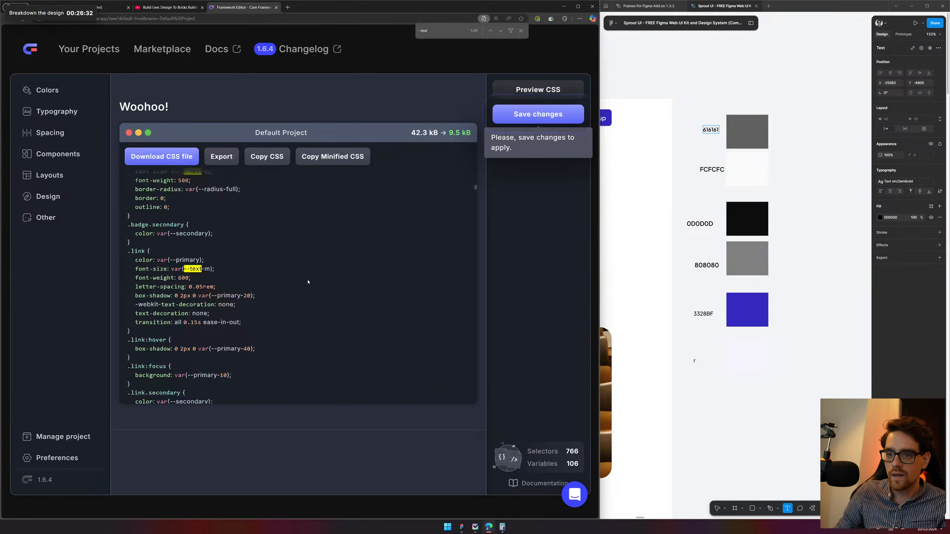
{"action": "scroll", "coordinate": [312, 283], "scroll_direction": "up", "scroll_amount": 5}
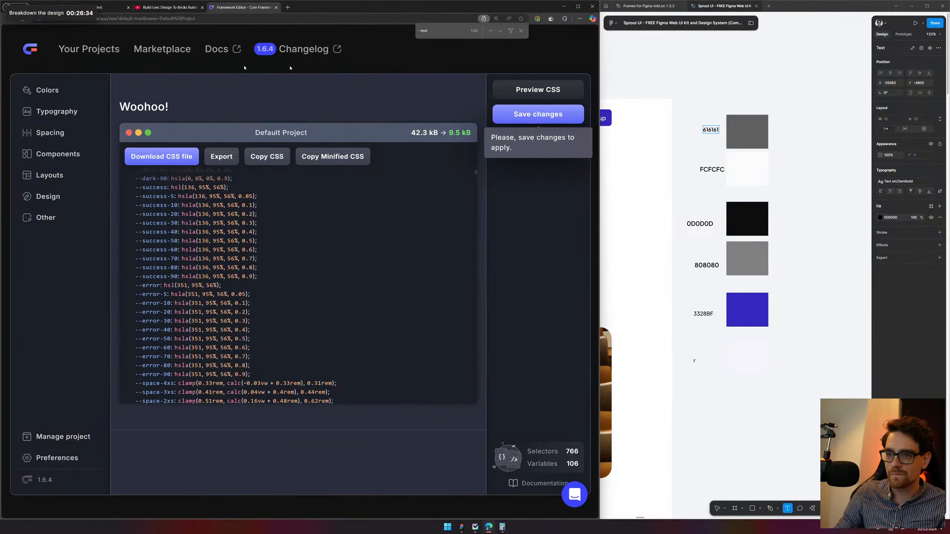
Return to Bricks, check the color, font-size and radius categories, then save the variables and close the manager
{"action": "left_click", "coordinate": [109, 7]}
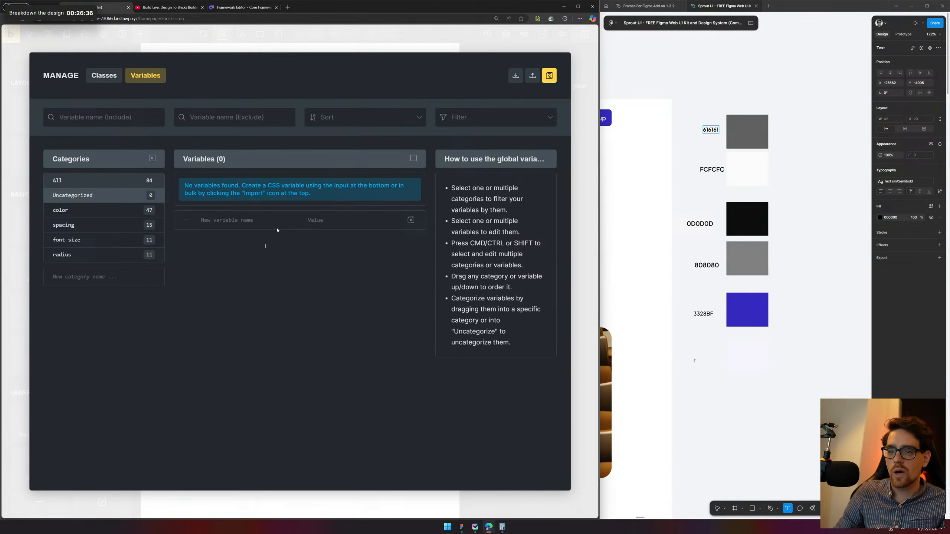
{"action": "left_click", "coordinate": [113, 211]}
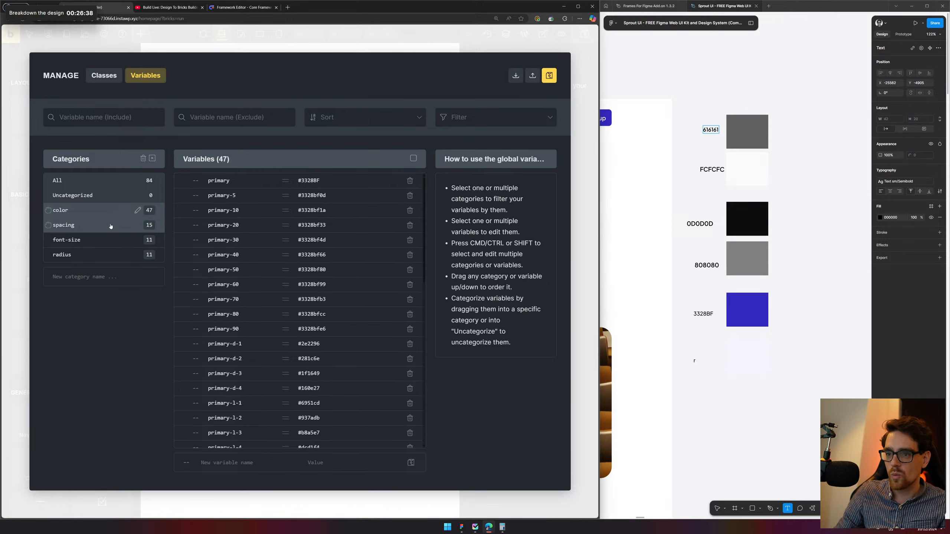
{"action": "left_click", "coordinate": [122, 242]}
{"action": "left_click", "coordinate": [121, 254]}
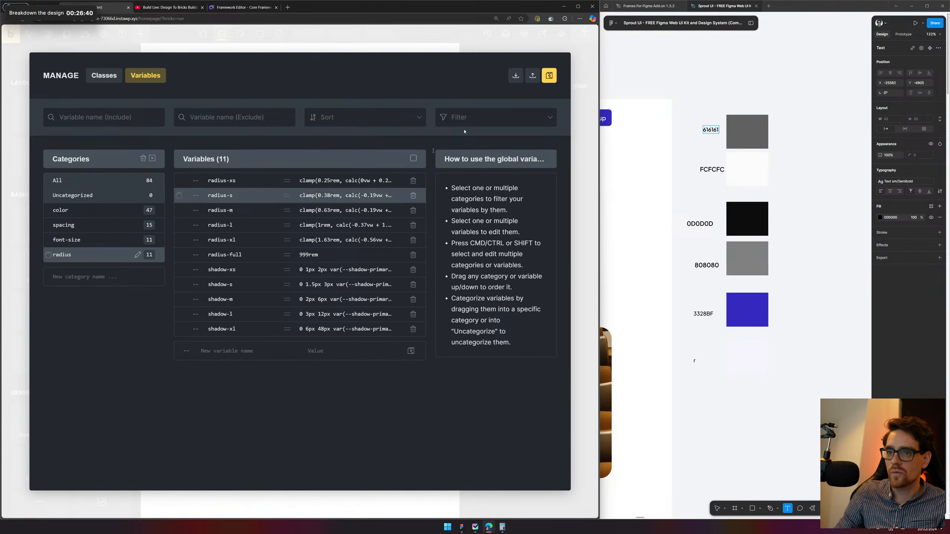
{"action": "left_click", "coordinate": [555, 75]}
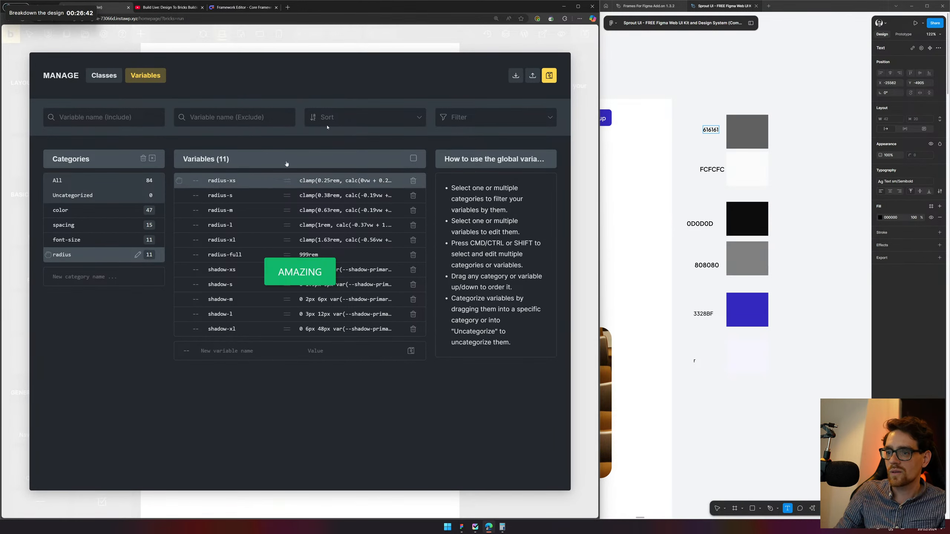
{"action": "key", "text": "Escape"}
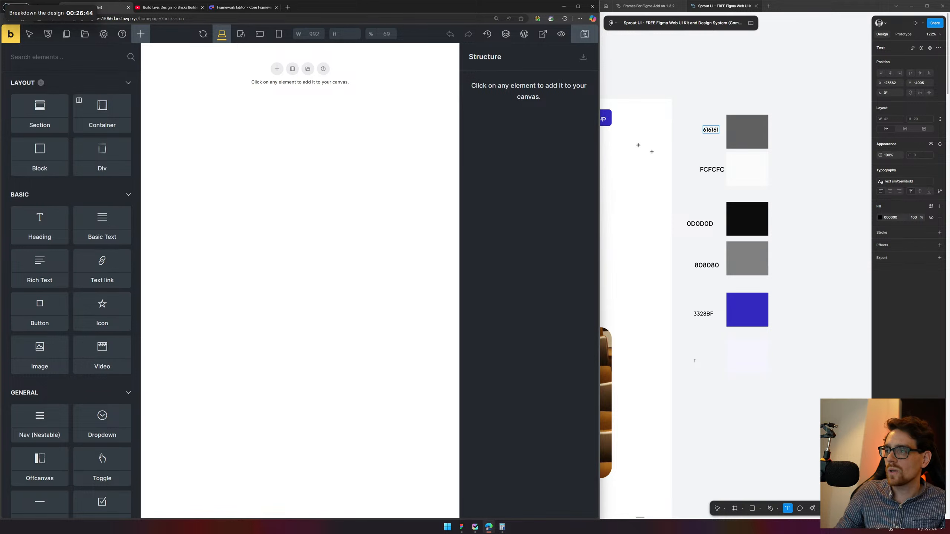
Switch to the Sprout UI design in Figma, enable Dev Mode and maximize the Figma window
{"action": "scroll", "coordinate": [648, 173], "scroll_direction": "down", "scroll_amount": 6}
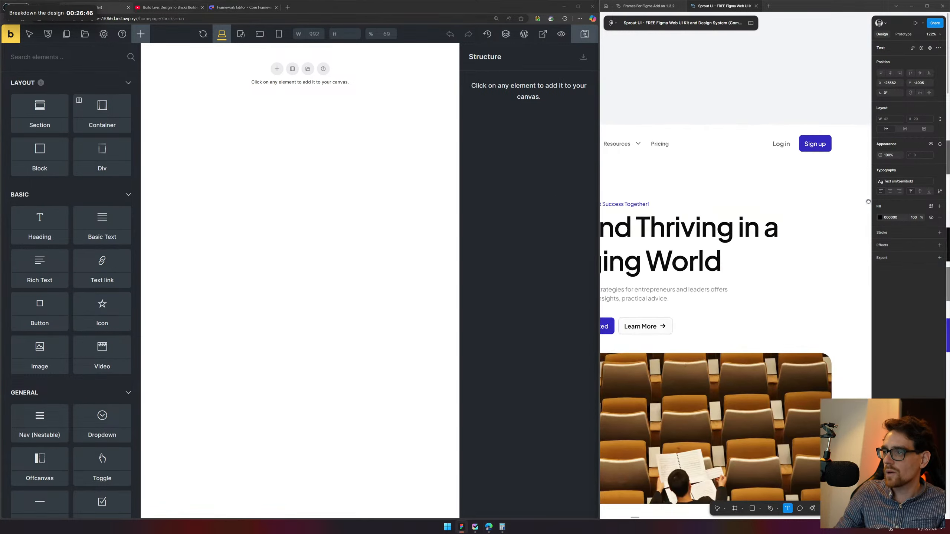
{"action": "scroll", "coordinate": [715, 143], "scroll_direction": "down", "scroll_amount": 2}
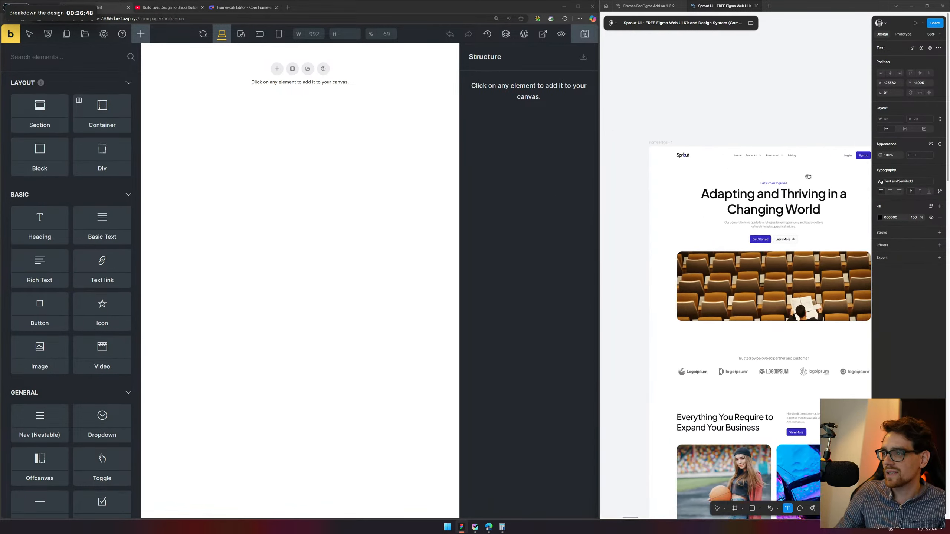
{"action": "key", "text": "v"}
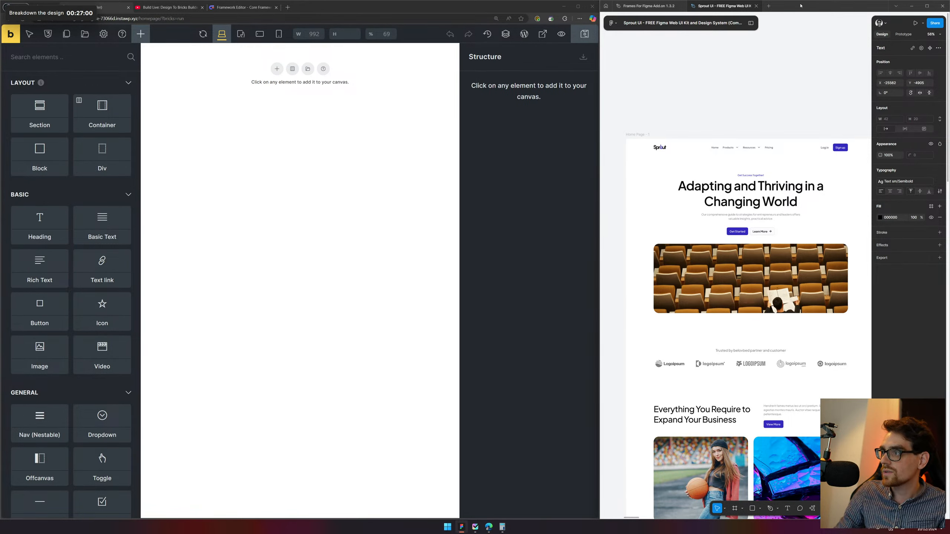
{"action": "left_click_drag", "start_coordinate": [801, 5], "coordinate": [381, 48]}
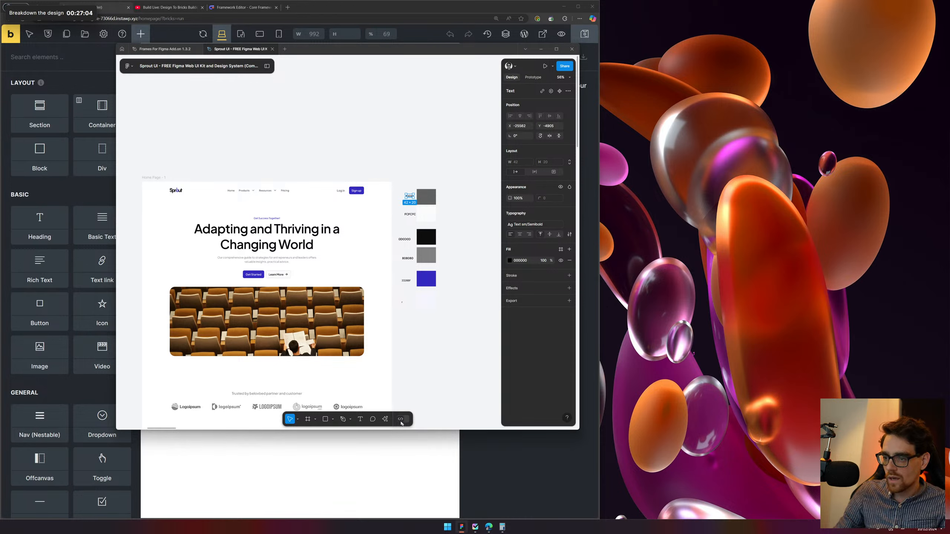
{"action": "left_click", "coordinate": [401, 419]}
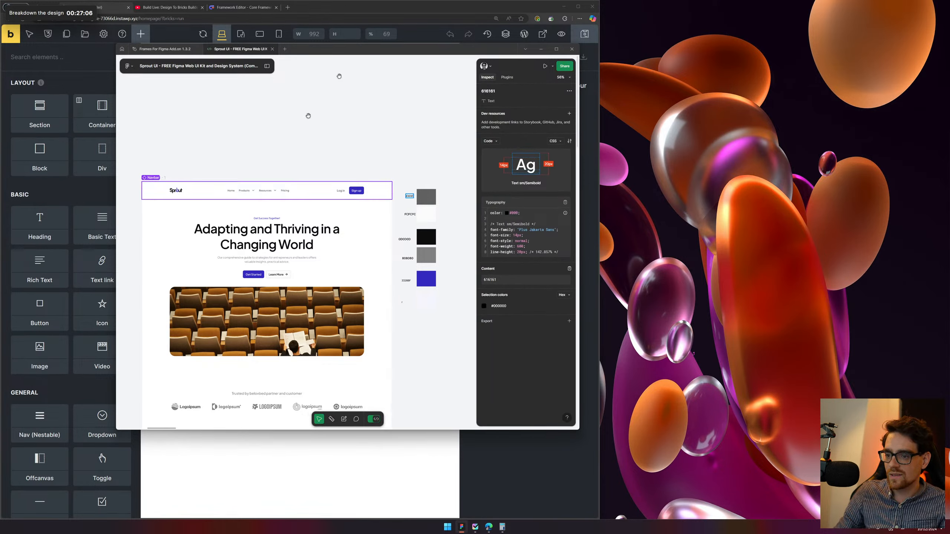
{"action": "double_click", "coordinate": [458, 52]}
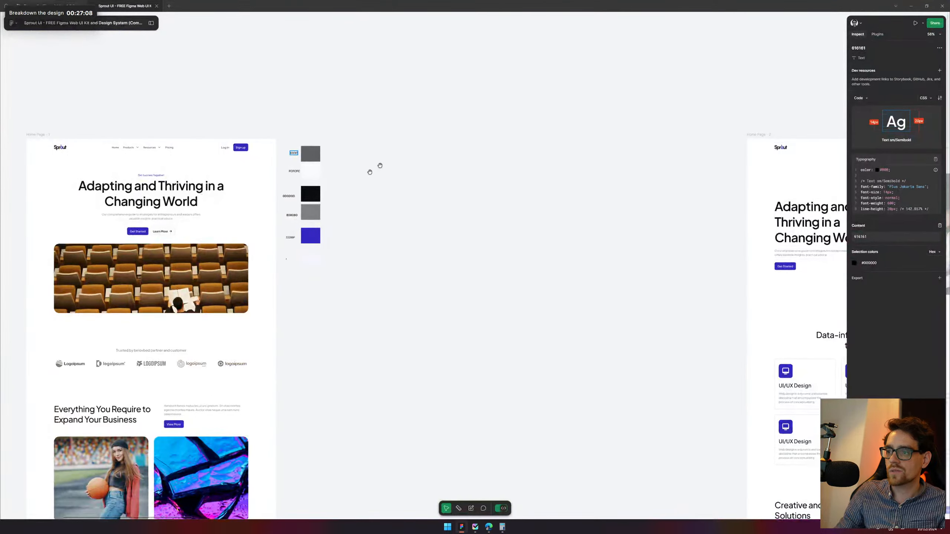
Select the Sprout logo instance in the home page navbar and start exporting its asset as SVG
{"action": "left_click_drag", "start_coordinate": [129, 135], "coordinate": [315, 158]}
{"action": "scroll", "coordinate": [249, 188], "scroll_direction": "up", "scroll_amount": 2}
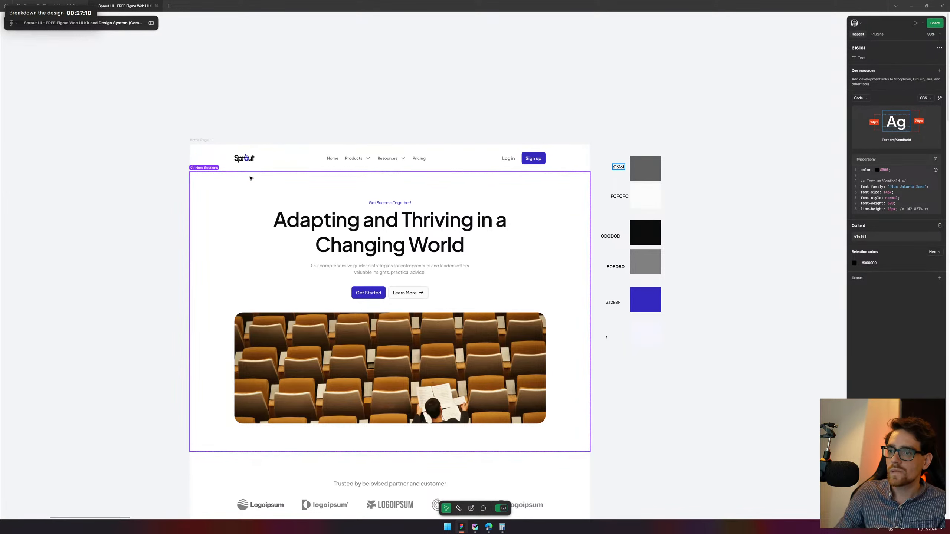
{"action": "left_click", "coordinate": [245, 159]}
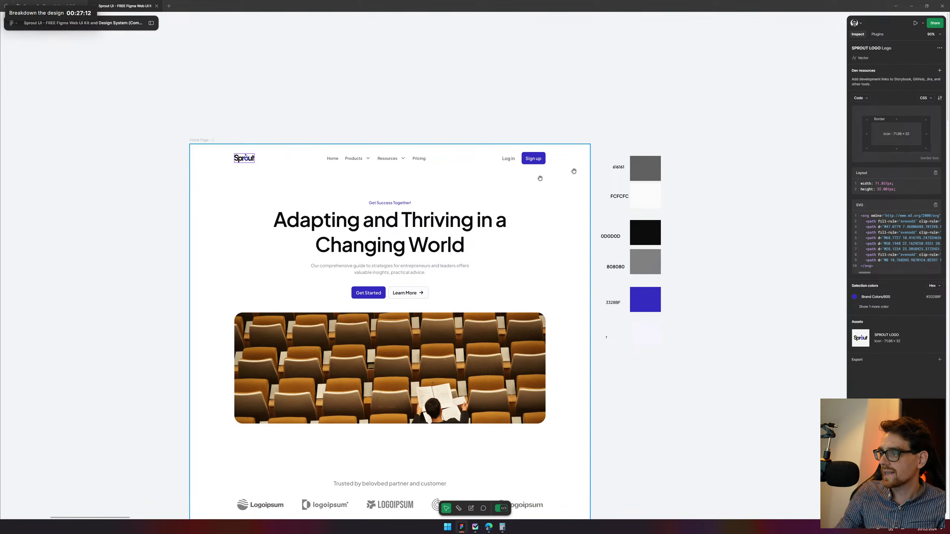
{"action": "key", "text": "Escape"}
{"action": "left_click", "coordinate": [237, 160]}
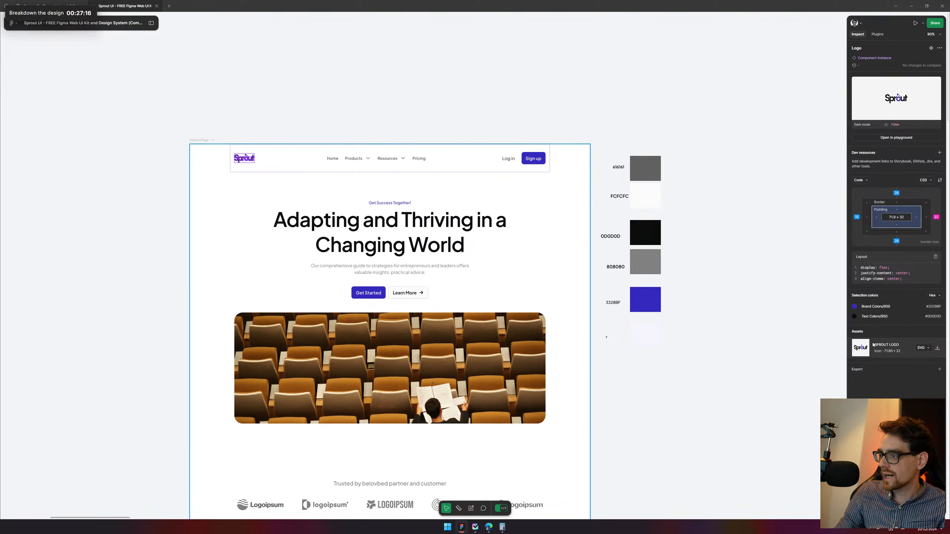
{"action": "left_click", "coordinate": [938, 348]}
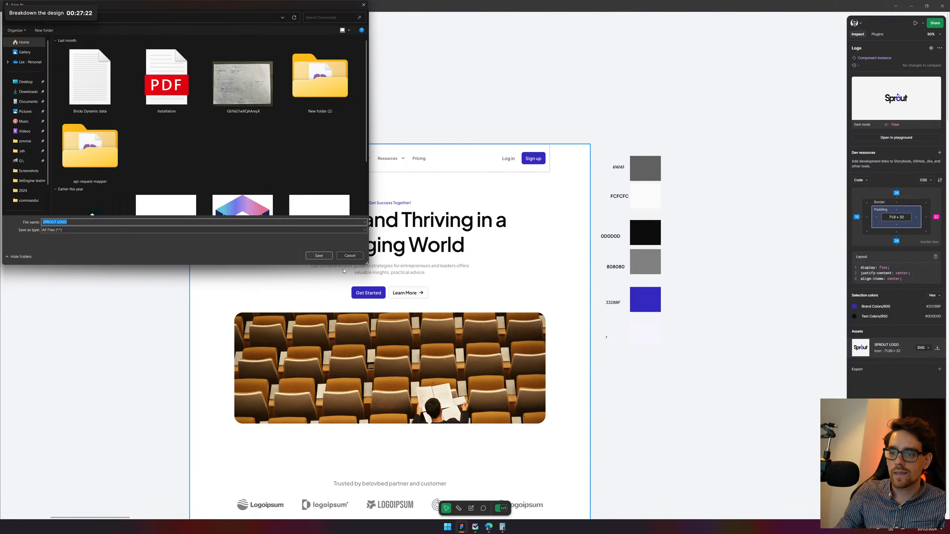
Create a folder named Sprout in Downloads and save the exported logo in it as SPROUT LOGO
{"action": "right_click", "coordinate": [238, 144]}
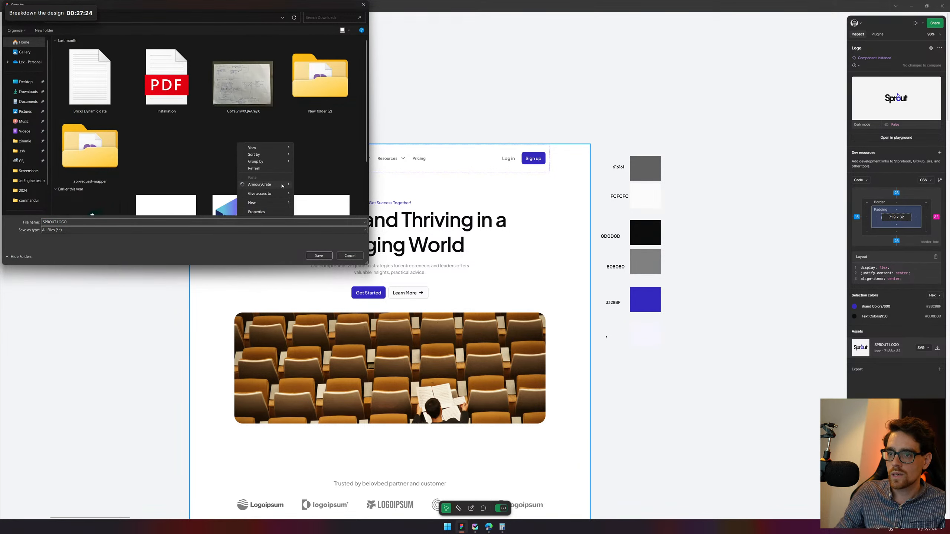
{"action": "mouse_move", "coordinate": [277, 206]}
{"action": "left_click", "coordinate": [310, 203]}
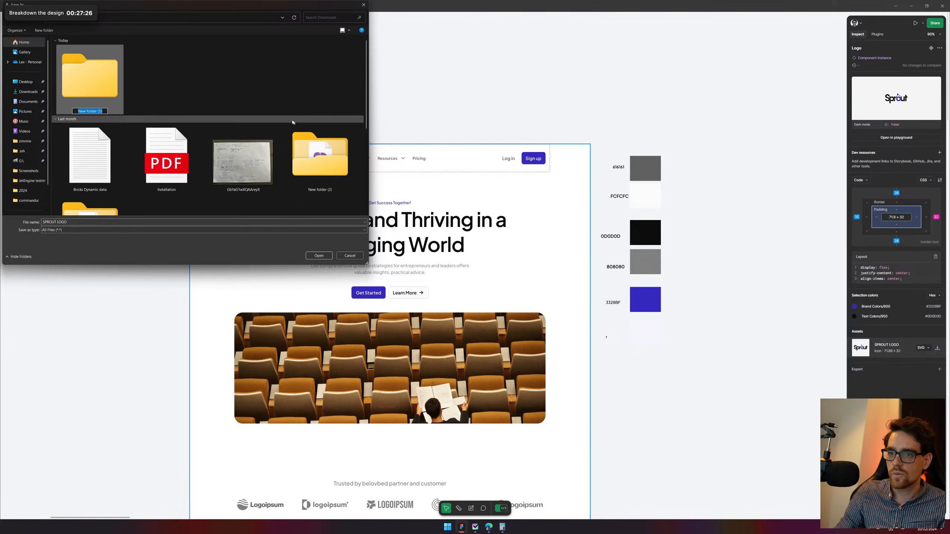
{"action": "type", "text": "Spr"}
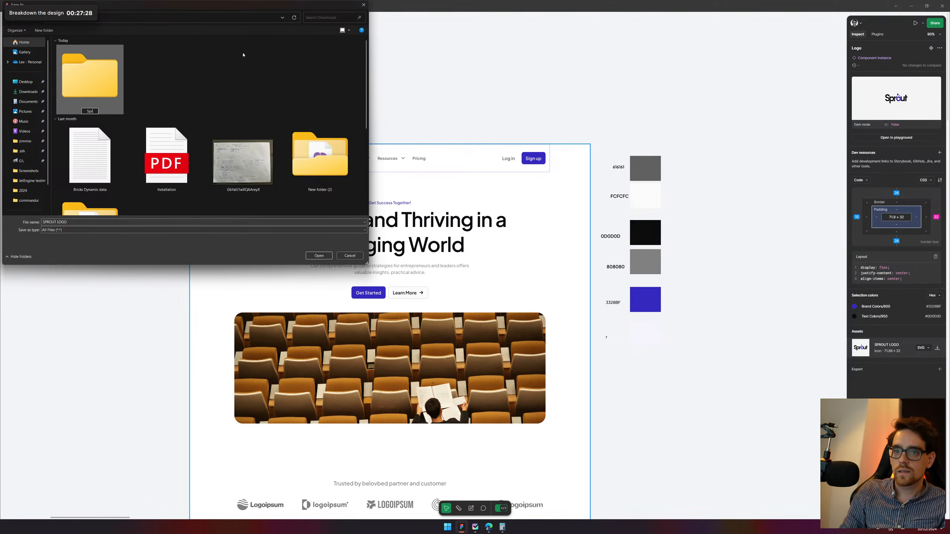
{"action": "type", "text": "out"}
{"action": "key", "text": "Return"}
{"action": "key", "text": "Return"}
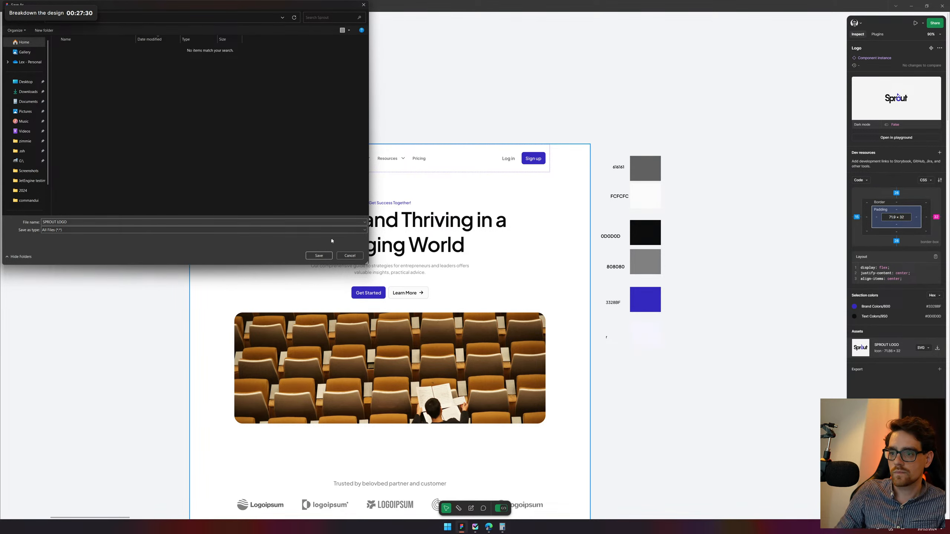
{"action": "left_click", "coordinate": [320, 255]}
Export the hero section's auditorium image as a 1,120 × 400 PNG layer export, saved as Hero-iamge in the Sprout folder
{"action": "left_click", "coordinate": [419, 318]}
{"action": "left_click_drag", "start_coordinate": [584, 363], "coordinate": [573, 219]}
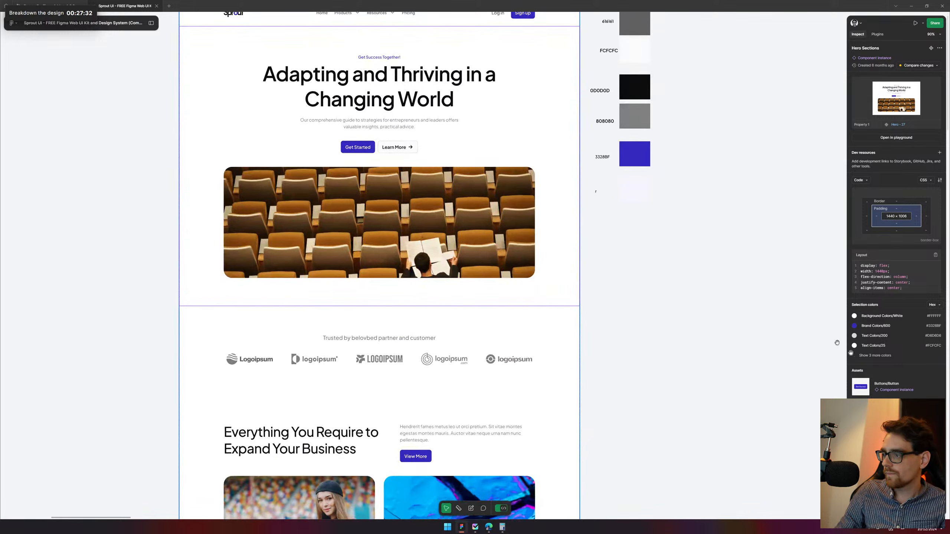
{"action": "left_click", "coordinate": [457, 219]}
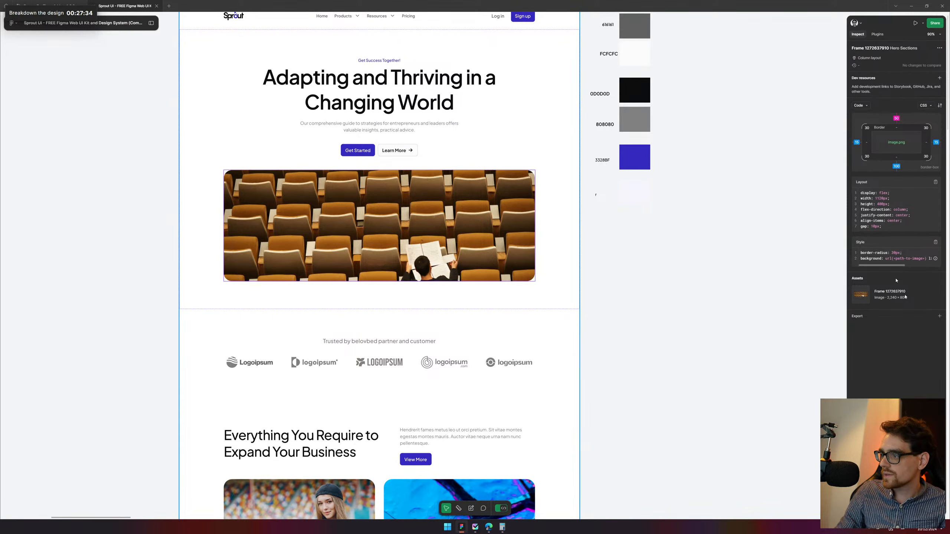
{"action": "left_click", "coordinate": [934, 296]}
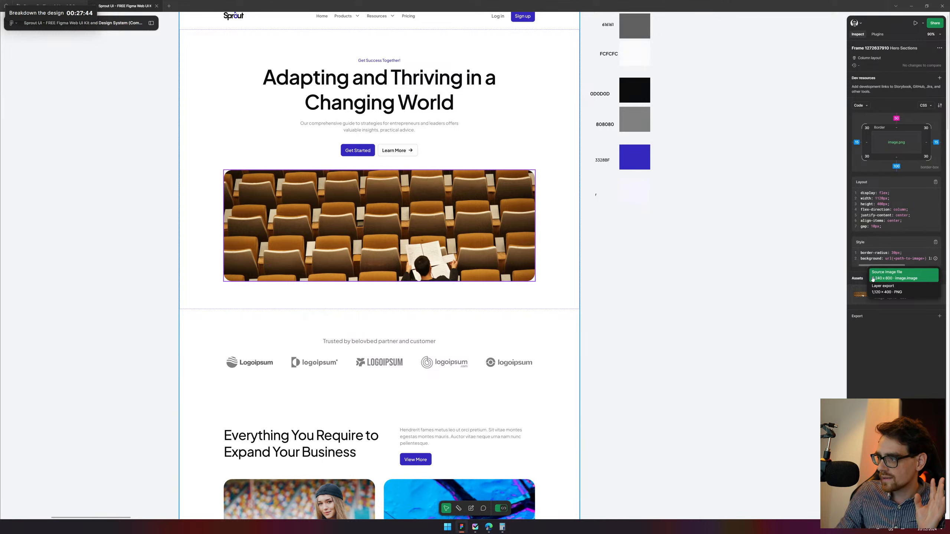
{"action": "left_click", "coordinate": [899, 292]}
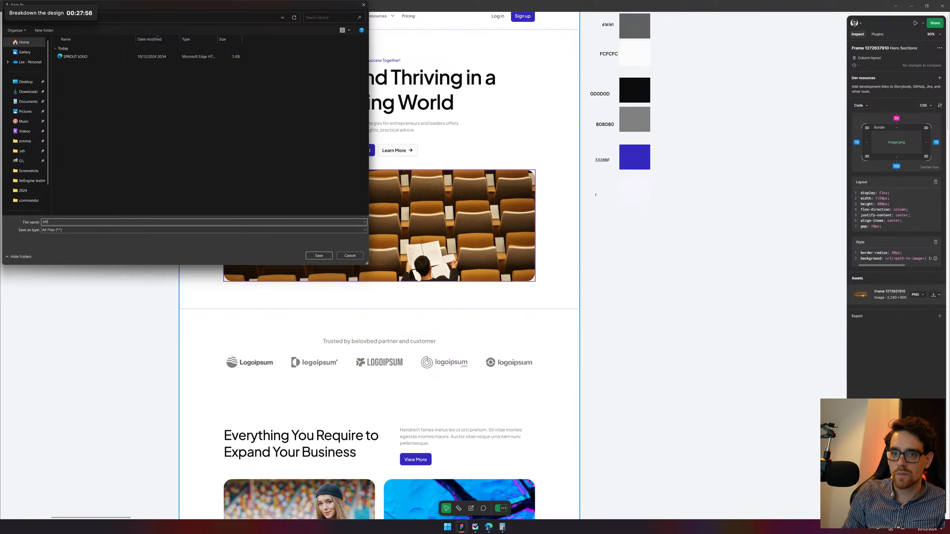
{"action": "key", "text": "Return"}
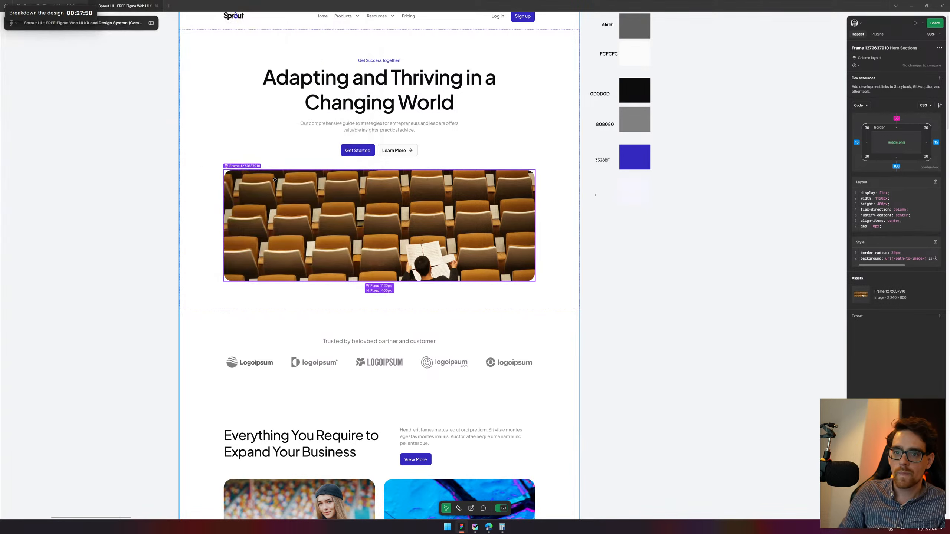
Inspect the first partner logo and its surrounding Company Logo frame for exportable assets
{"action": "scroll", "coordinate": [303, 301], "scroll_direction": "down", "scroll_amount": 4}
{"action": "left_click", "coordinate": [256, 222]}
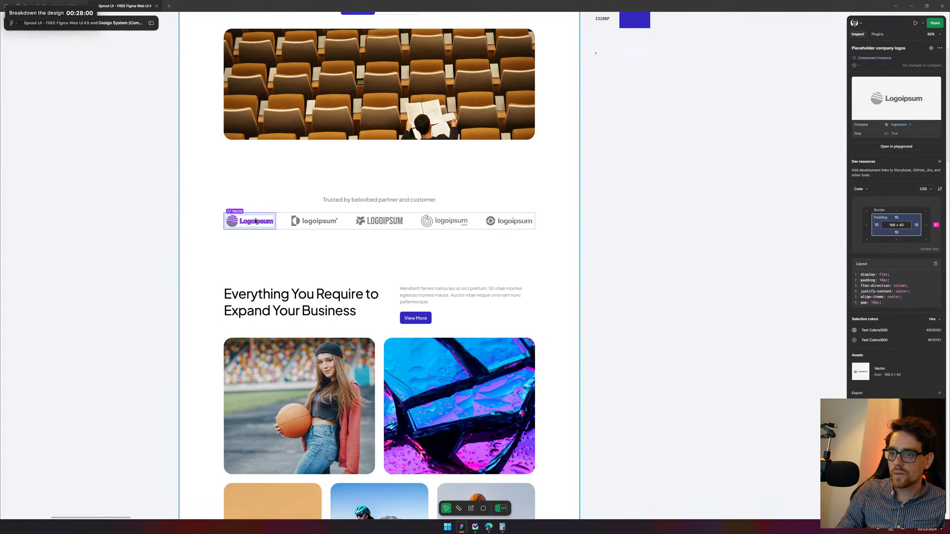
{"action": "key", "text": "Escape"}
{"action": "double_click", "coordinate": [251, 224]}
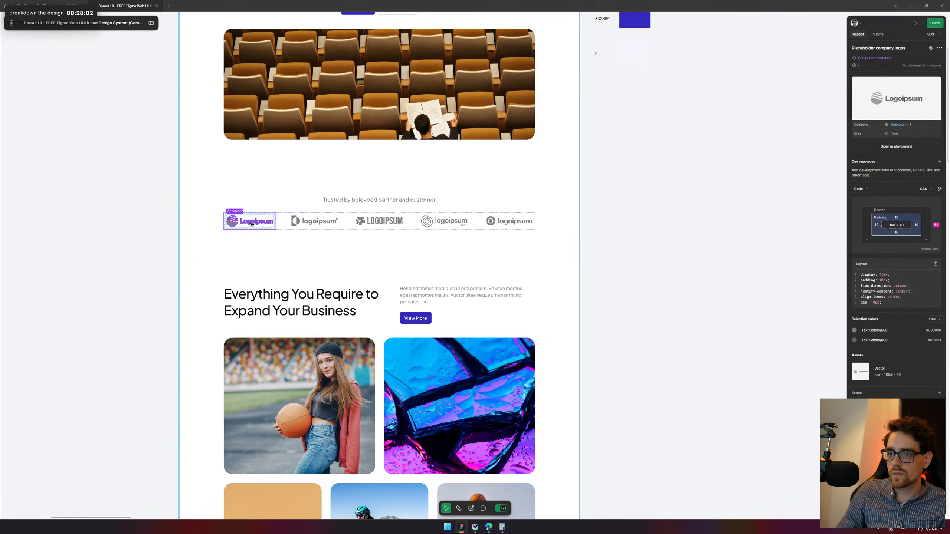
{"action": "mouse_move", "coordinate": [911, 368]}
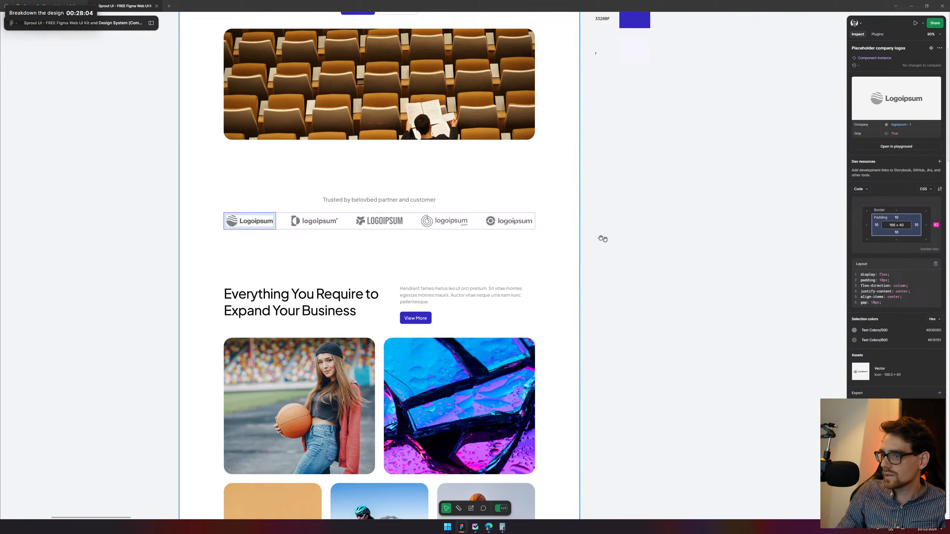
{"action": "left_click", "coordinate": [550, 231]}
{"action": "mouse_move", "coordinate": [939, 342]}
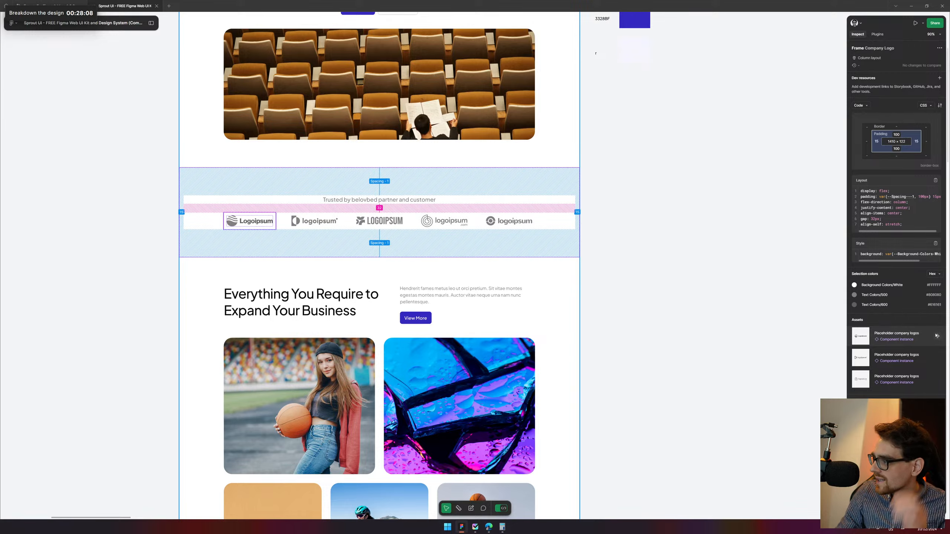
Open the main component of the first placeholder company logo from the frame's assets
{"action": "left_click", "coordinate": [937, 336]}
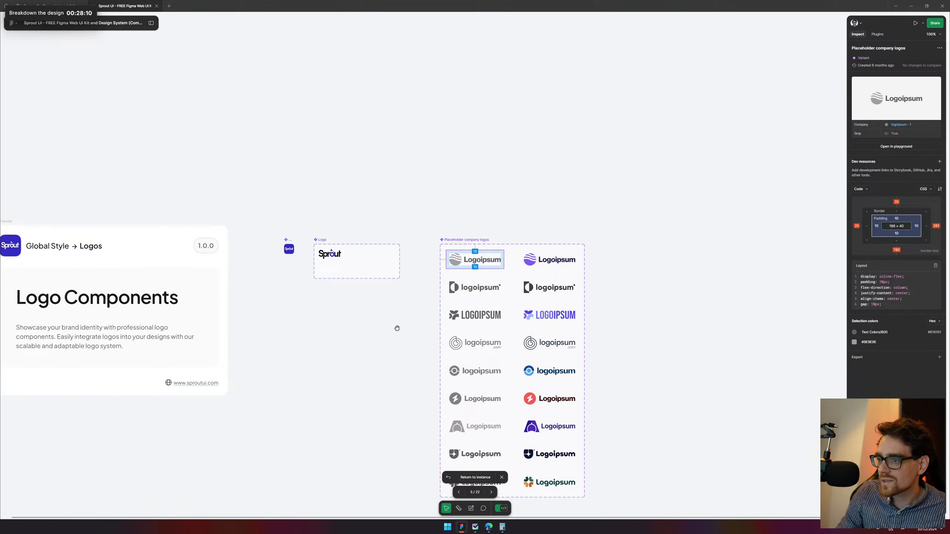
{"action": "left_click_drag", "start_coordinate": [397, 328], "coordinate": [503, 324]}
{"action": "scroll", "coordinate": [278, 144], "scroll_direction": "down", "scroll_amount": 5}
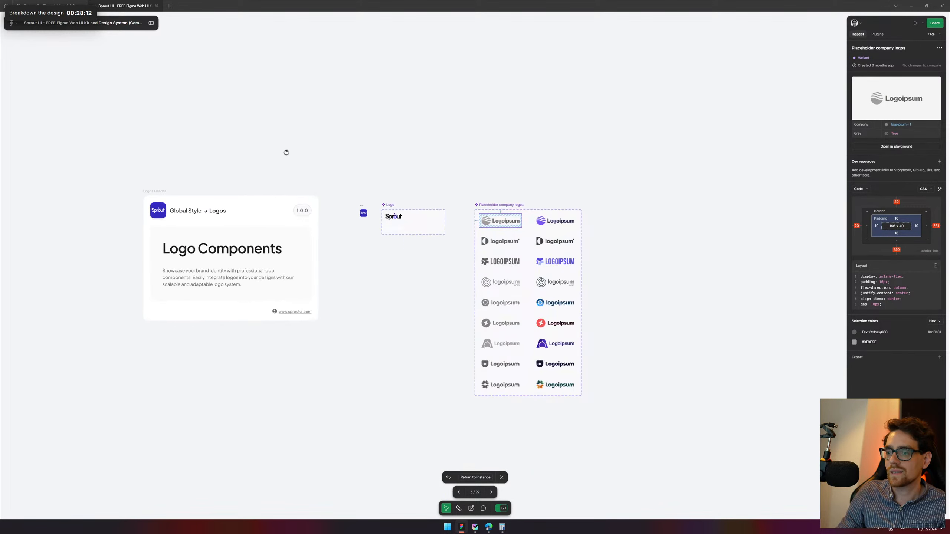
Show the file's page list and return to Home Pages under Page Templates
{"action": "left_click", "coordinate": [153, 23]}
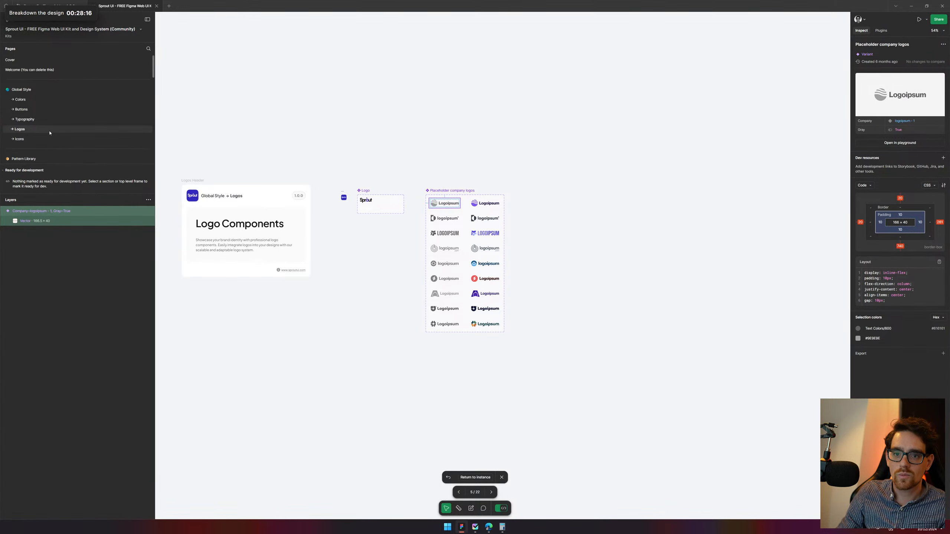
{"action": "left_click", "coordinate": [45, 139]}
{"action": "left_click", "coordinate": [45, 98]}
{"action": "scroll", "coordinate": [56, 107], "scroll_direction": "down", "scroll_amount": 5}
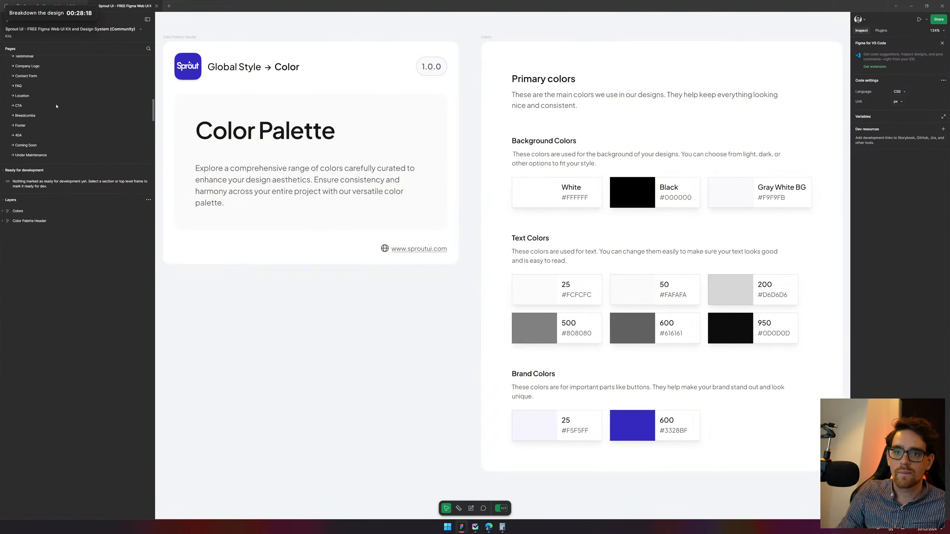
{"action": "scroll", "coordinate": [63, 116], "scroll_direction": "down", "scroll_amount": 5}
{"action": "scroll", "coordinate": [71, 120], "scroll_direction": "up", "scroll_amount": 5}
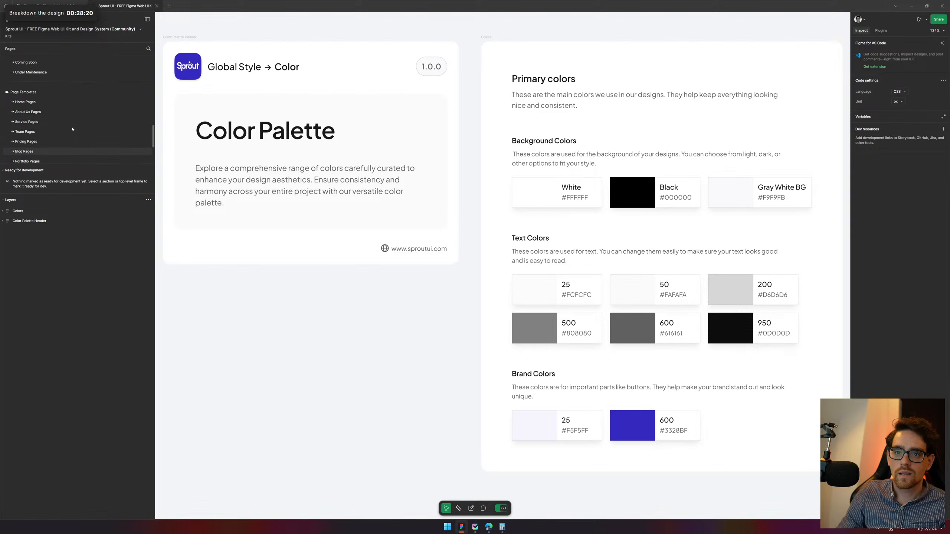
{"action": "left_click", "coordinate": [65, 105]}
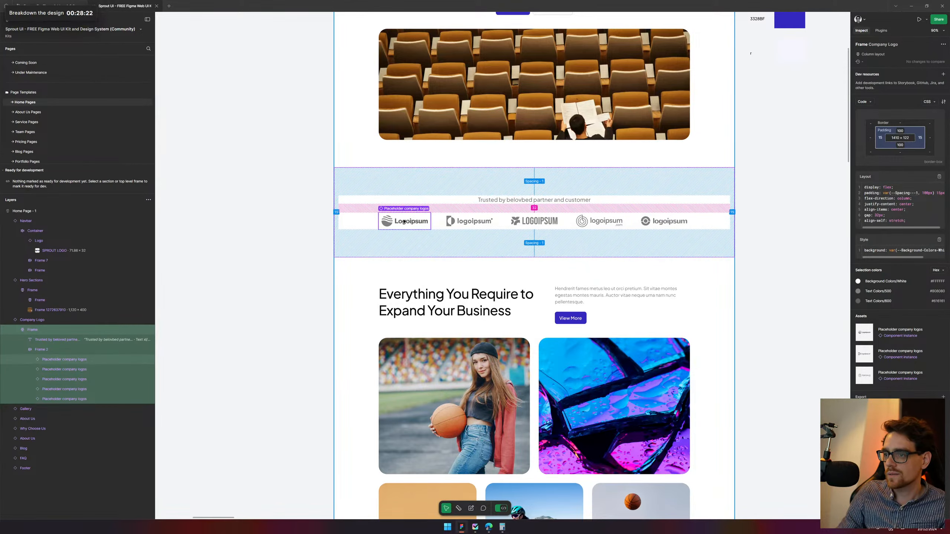
Export the first partner logo in the row as SVG, saved as iamge 1 in the Sprout folder
{"action": "left_click", "coordinate": [405, 221]}
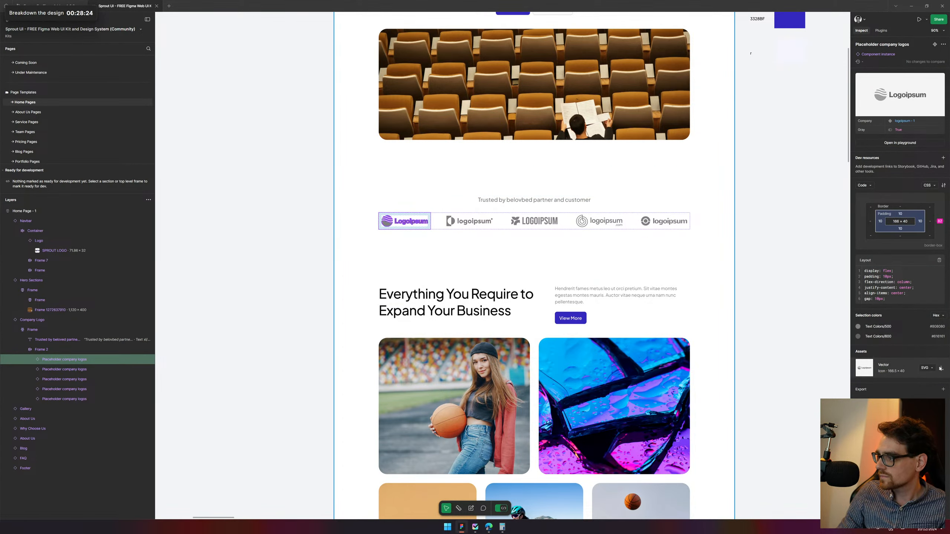
{"action": "left_click", "coordinate": [941, 369]}
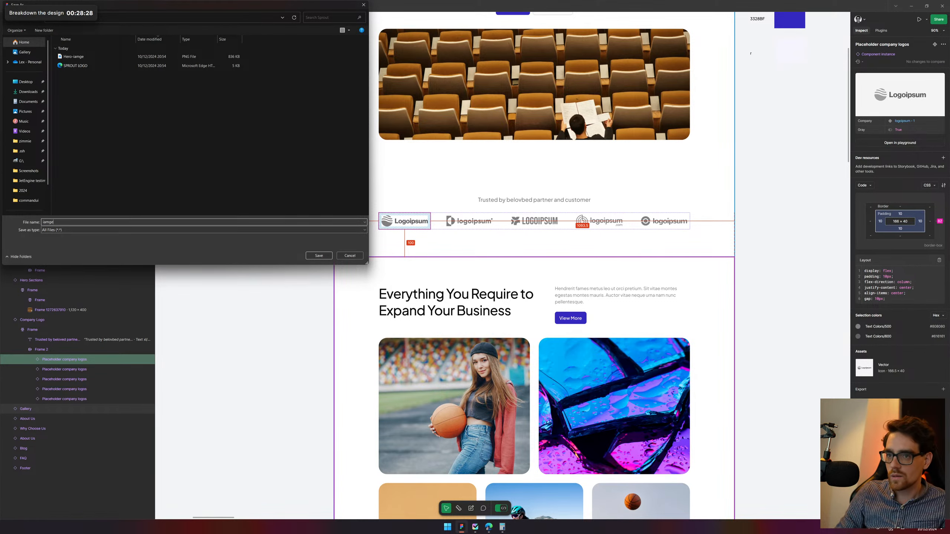
{"action": "key", "text": "Return"}
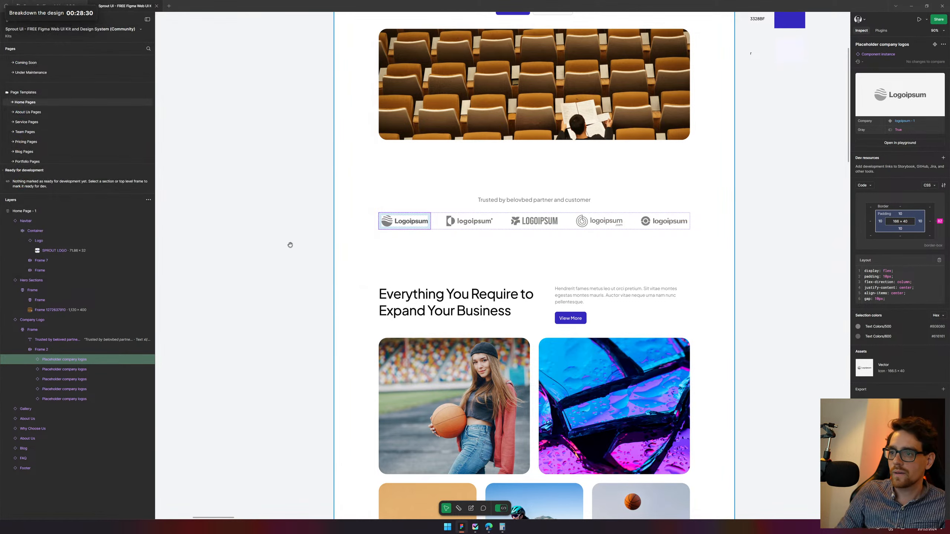
Export the second partner logo as SVG, saved as image 2 in the Sprout folder
{"action": "left_click", "coordinate": [456, 221]}
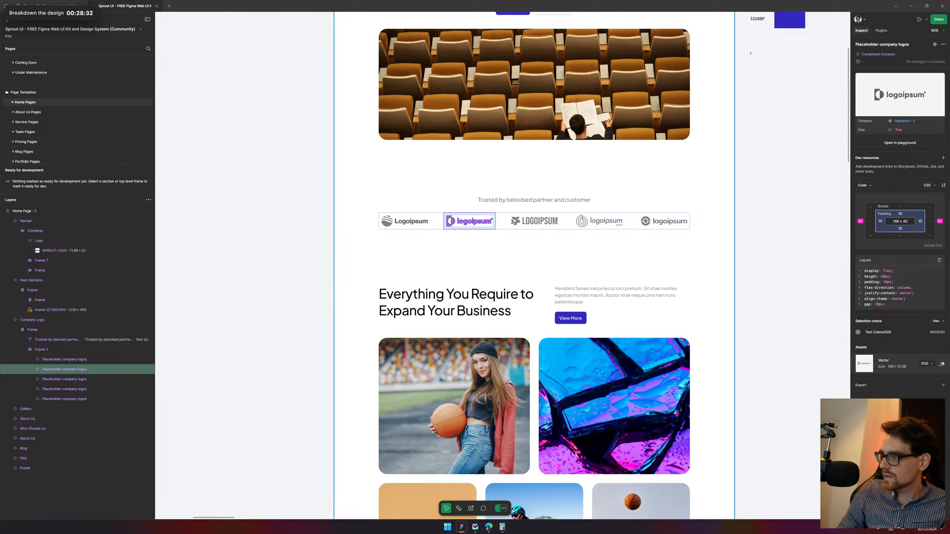
{"action": "left_click", "coordinate": [942, 366]}
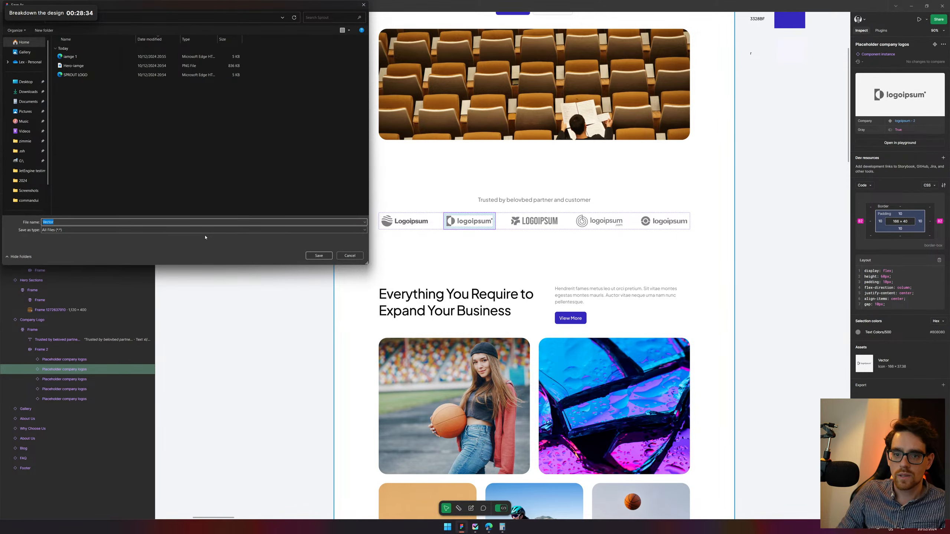
{"action": "key", "text": "Return"}
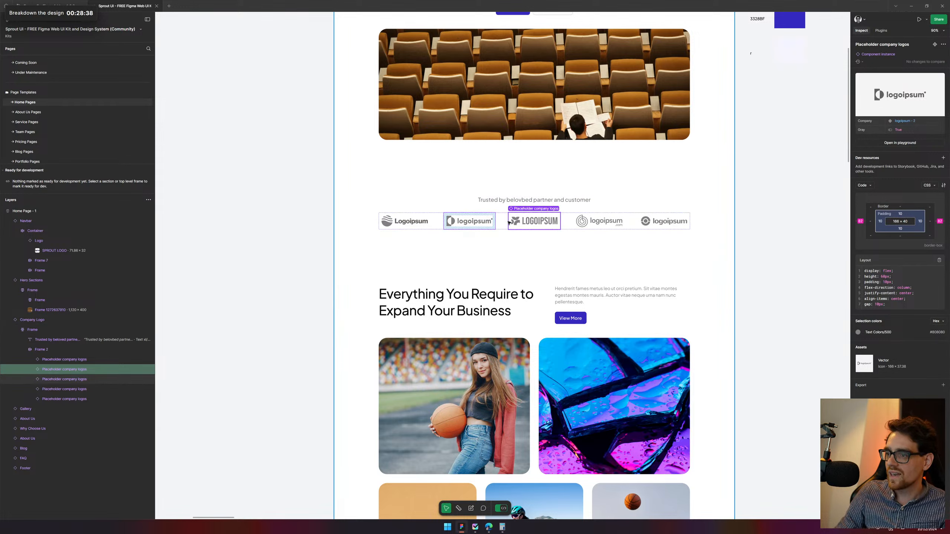
Select the third partner logo's vector and export it as SVG, saved as image3 in the Sprout folder
{"action": "left_click", "coordinate": [533, 222]}
{"action": "double_click", "coordinate": [532, 221]}
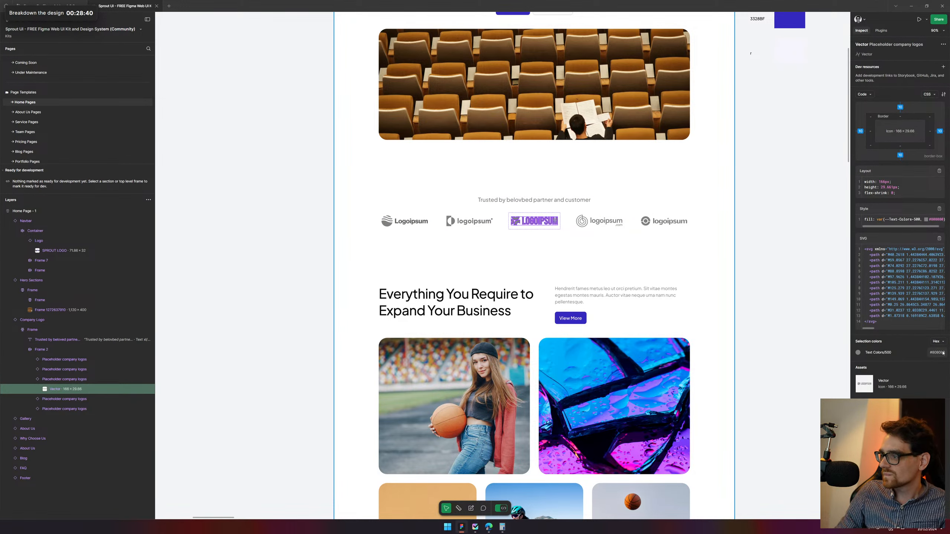
{"action": "left_click", "coordinate": [941, 384]}
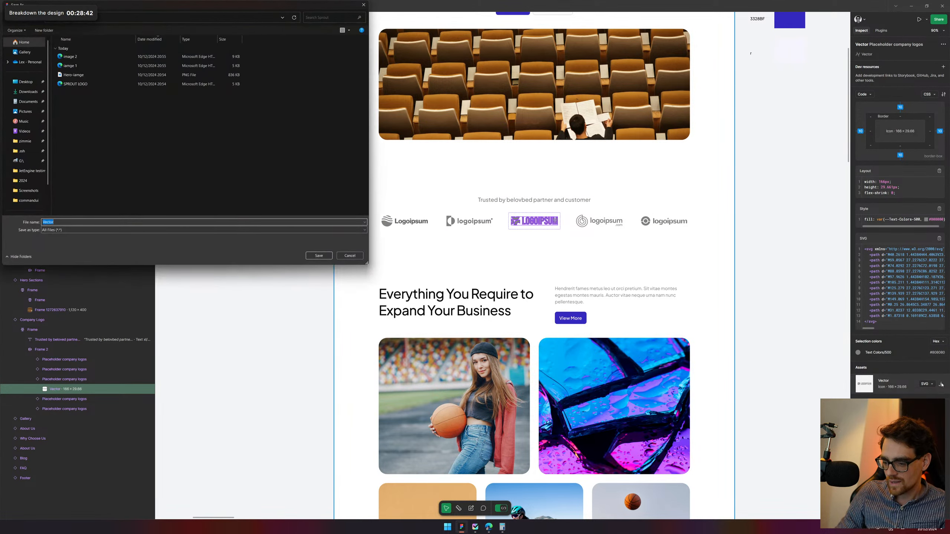
{"action": "type", "text": "image"}
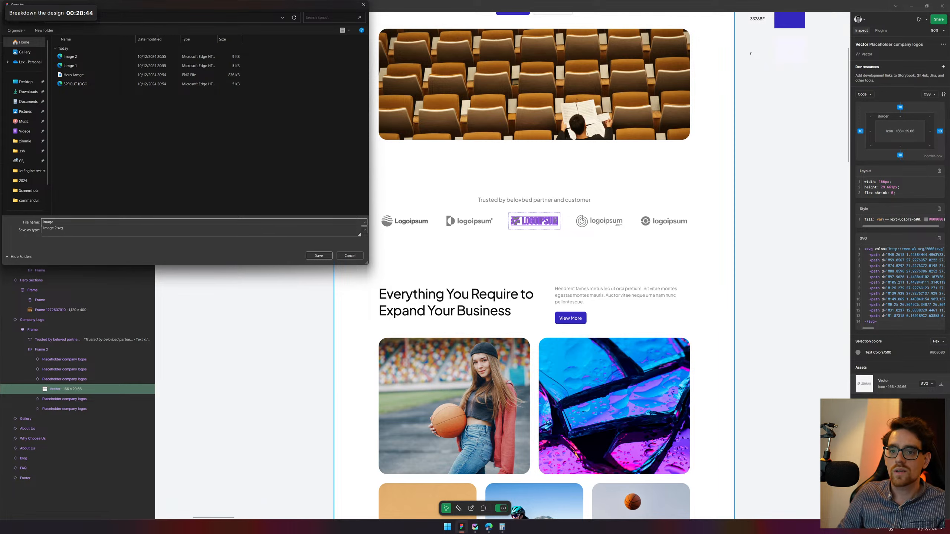
{"action": "type", "text": "3"}
{"action": "key", "text": "Return"}
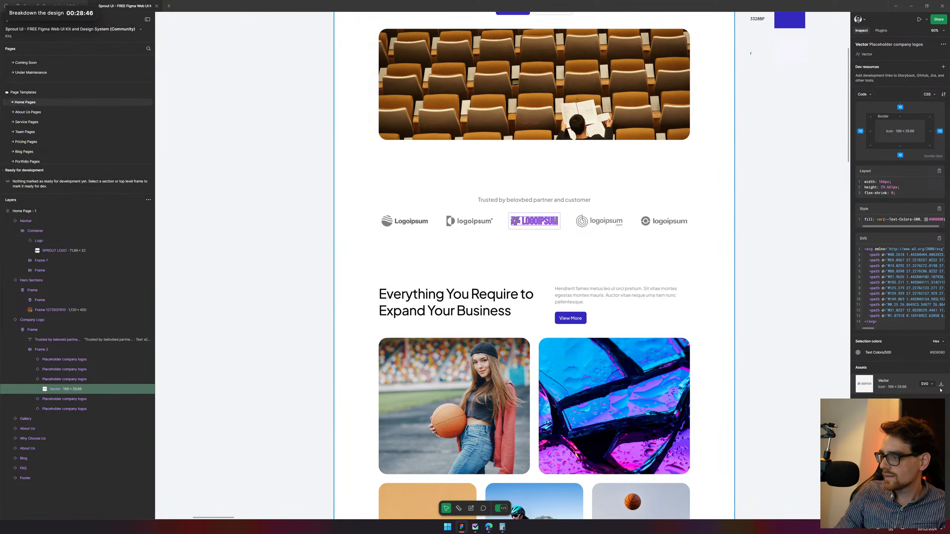
Export the fourth partner logo in the row as SVG, saved as image 4 in the Sprout folder
{"action": "left_click", "coordinate": [609, 223]}
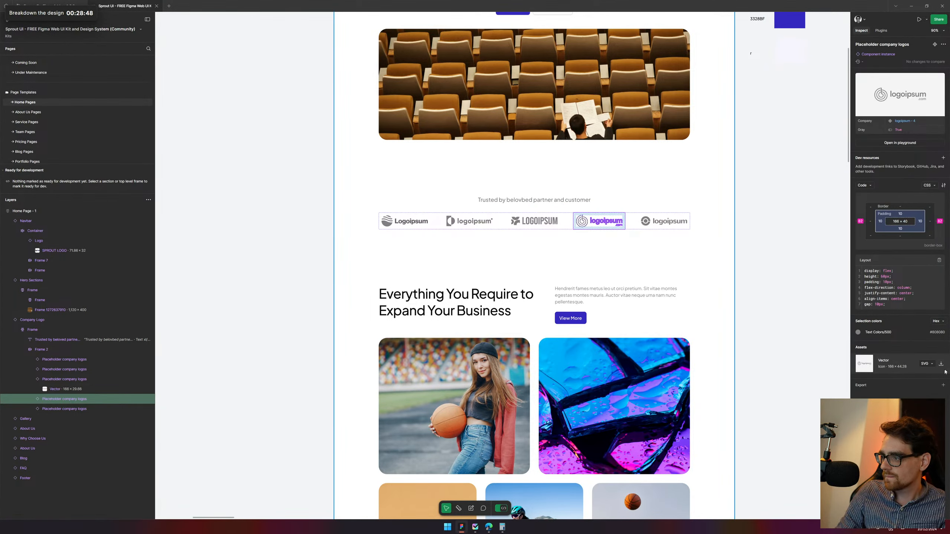
{"action": "left_click", "coordinate": [941, 364]}
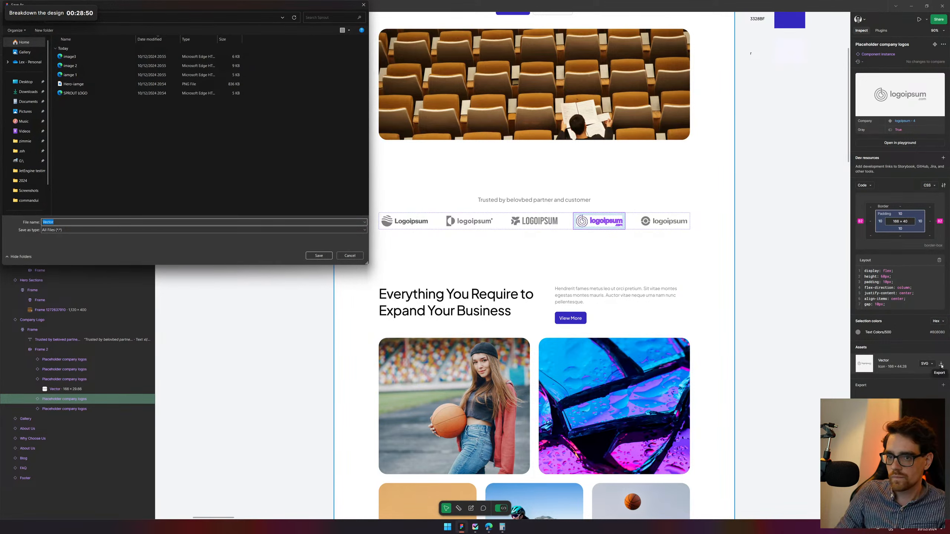
{"action": "type", "text": "image4"}
{"action": "key", "text": "Return"}
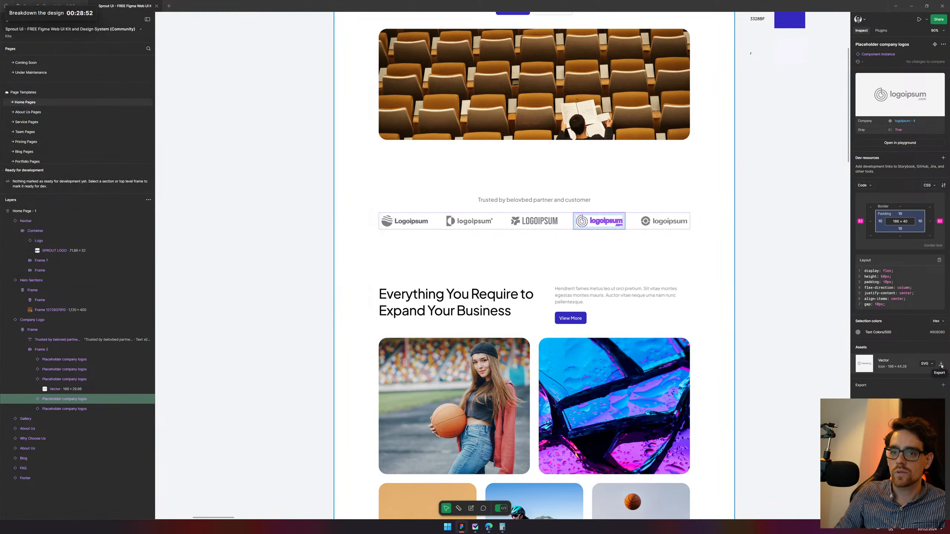
Export the fifth partner logo in the row as SVG, saved as image5 in the Sprout folder
{"action": "left_click", "coordinate": [664, 221]}
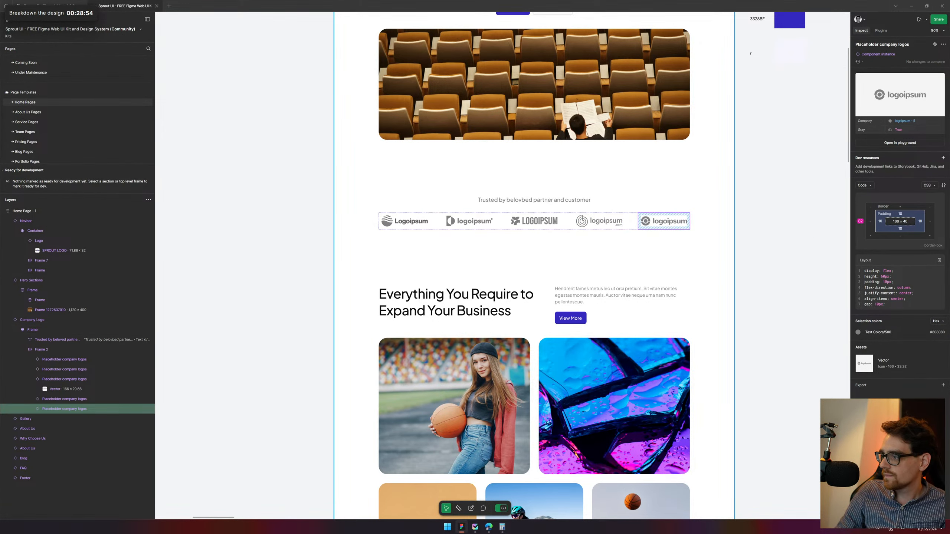
{"action": "left_click", "coordinate": [941, 365]}
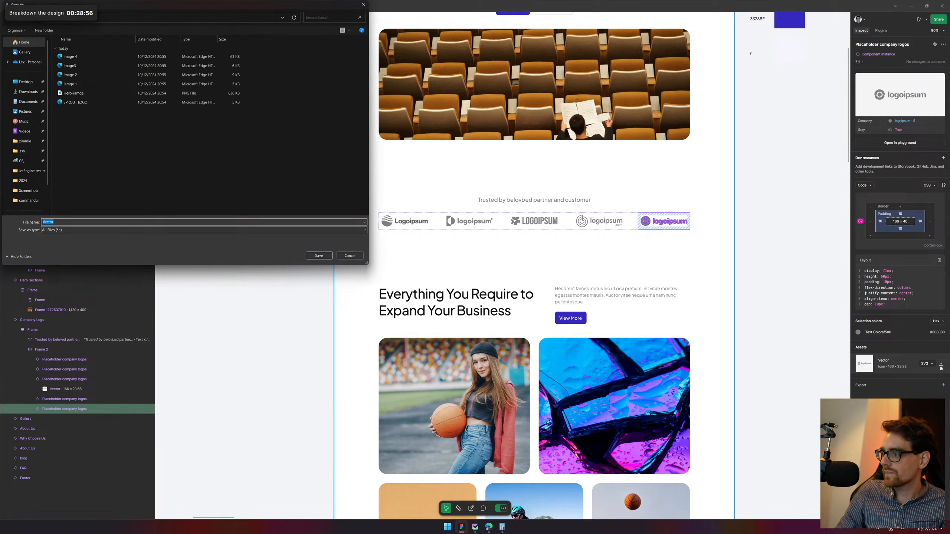
{"action": "type", "text": "image5"}
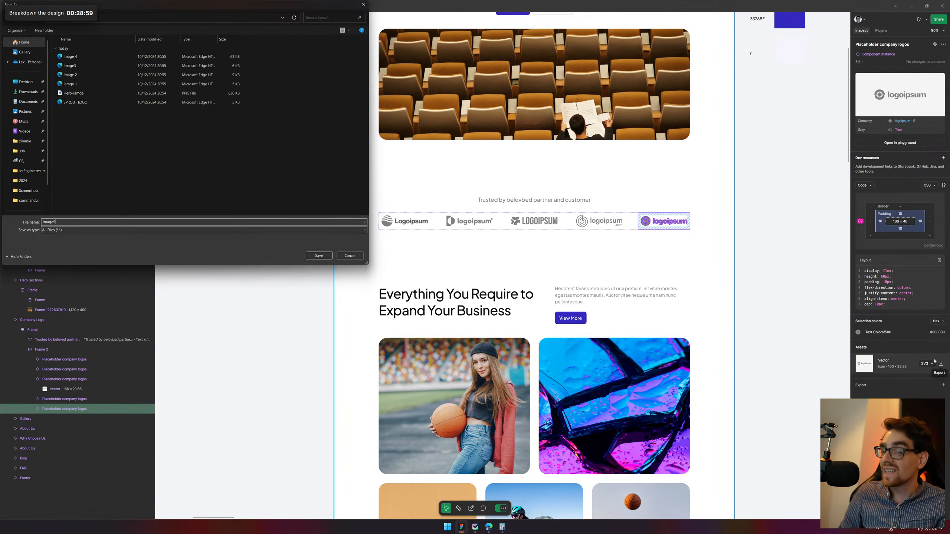
{"action": "key", "text": "Return"}
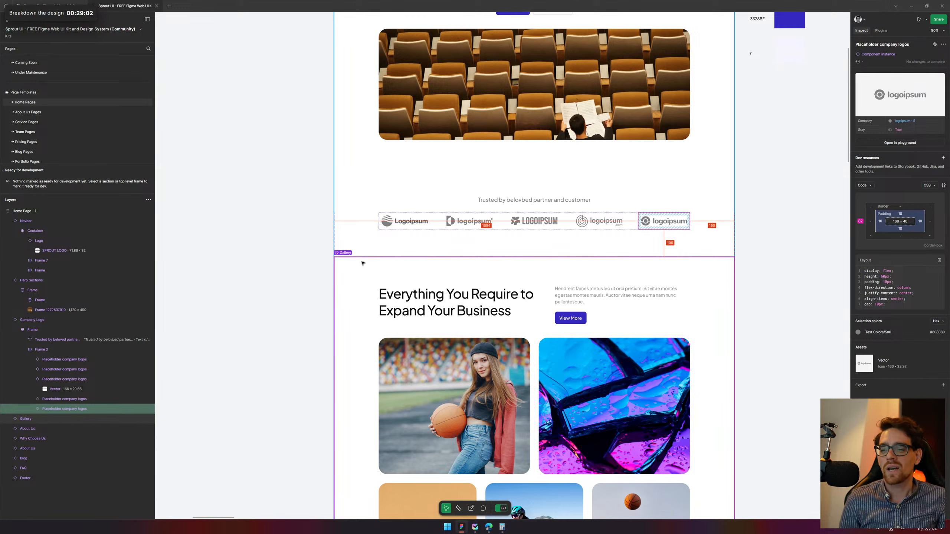
Expand the Today task list and mark Reusable text, Reusable spacing and Variables as done
{"action": "left_click", "coordinate": [449, 527]}
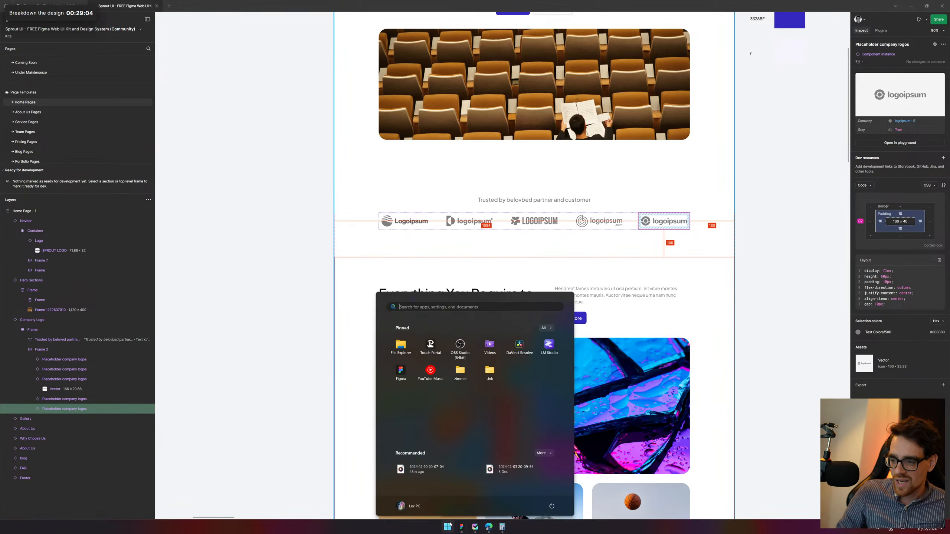
{"action": "mouse_move", "coordinate": [48, 15]}
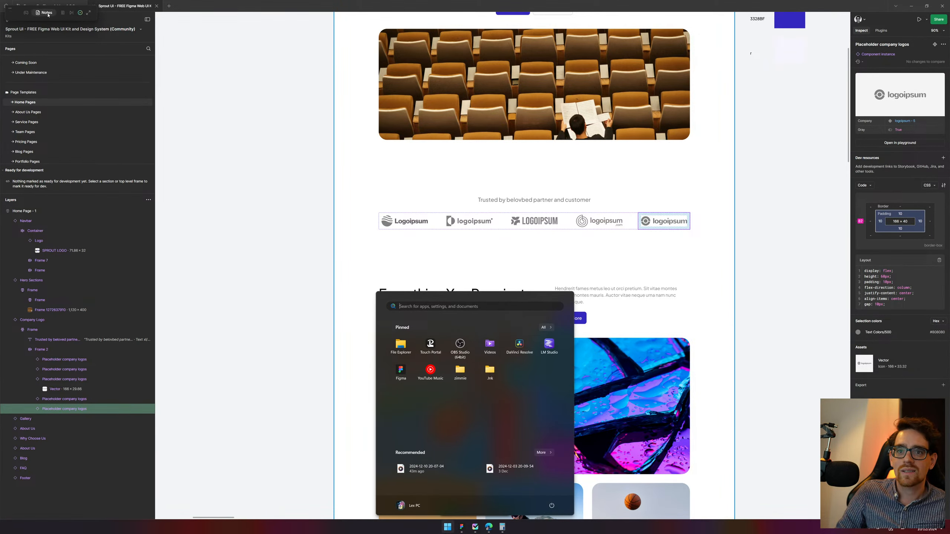
{"action": "left_click", "coordinate": [17, 15]}
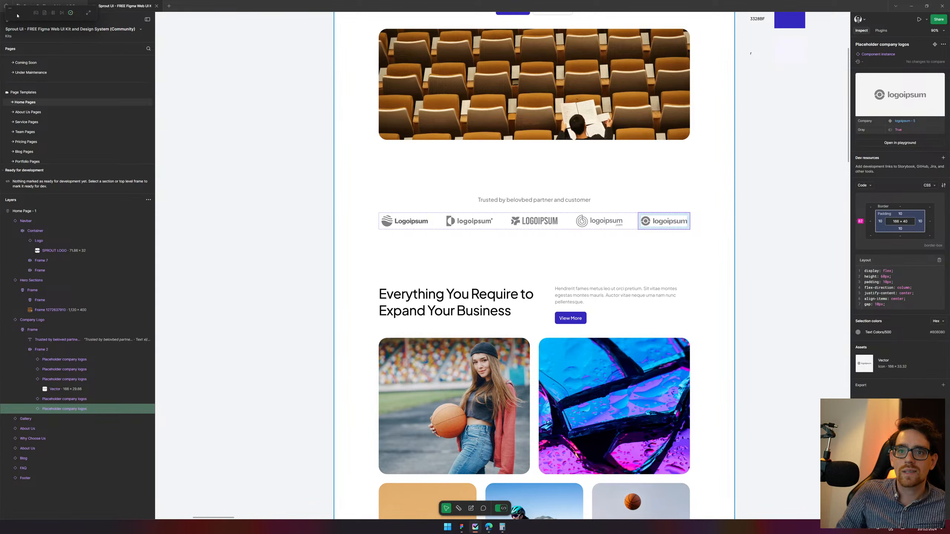
{"action": "left_click", "coordinate": [89, 14]}
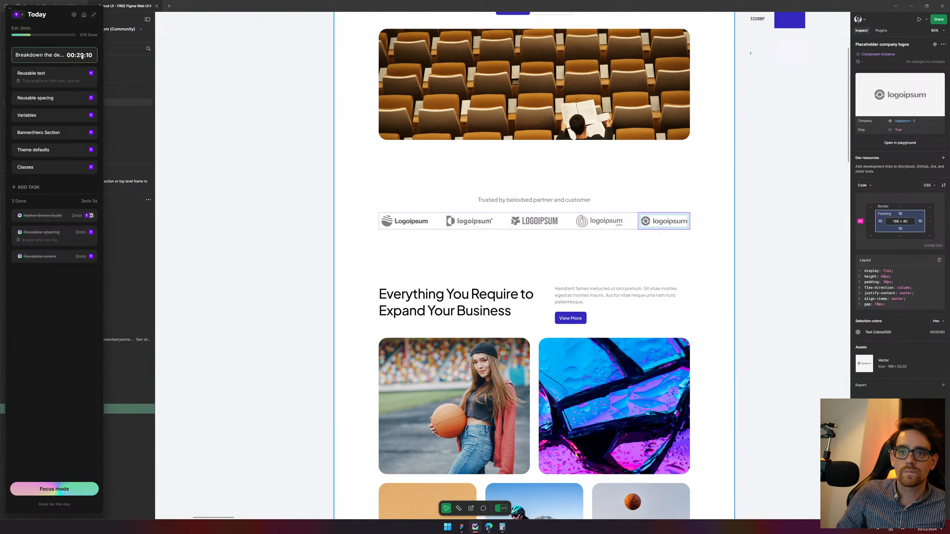
{"action": "left_click", "coordinate": [19, 74]}
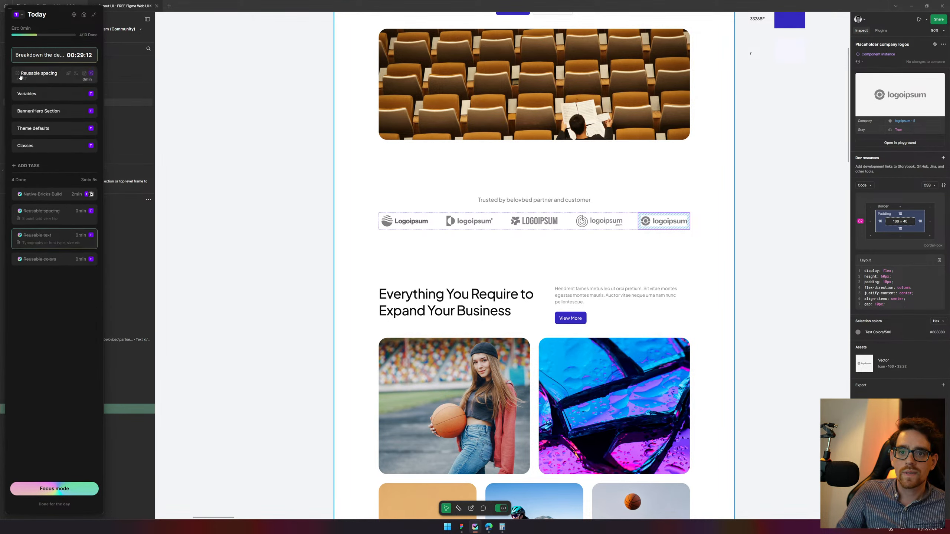
{"action": "left_click", "coordinate": [20, 74]}
{"action": "left_click", "coordinate": [19, 73]}
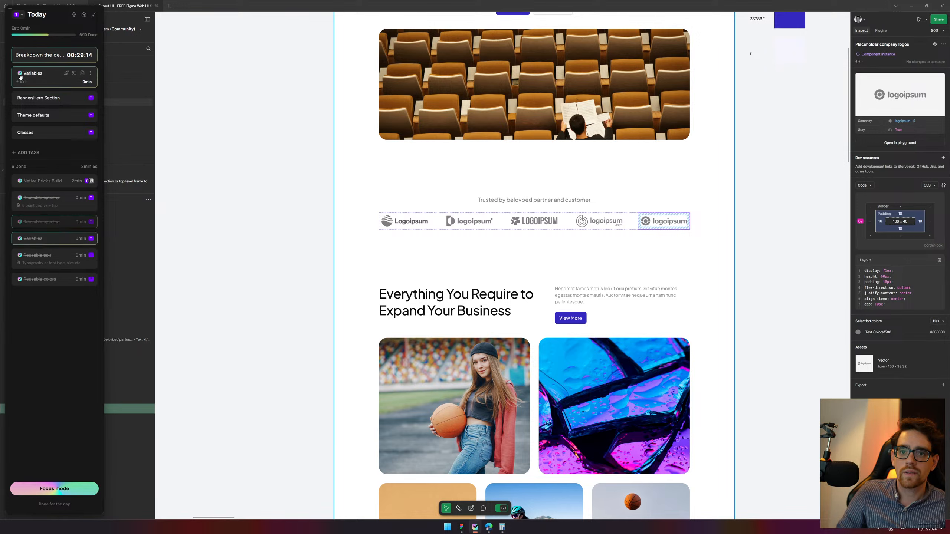
{"action": "mouse_move", "coordinate": [20, 80]}
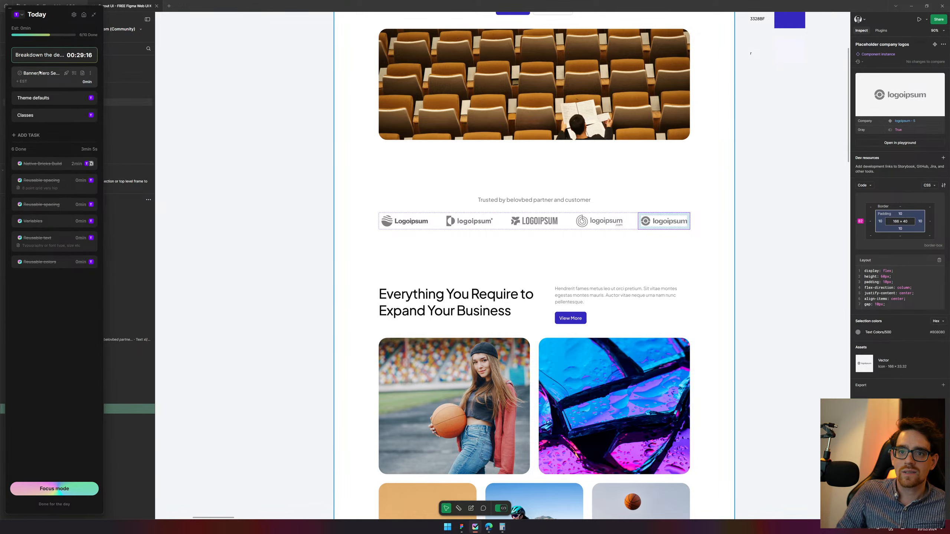
Place the Figma window beside the Bricks builder and hide its layers sidebar so the whole home page design fits
{"action": "scroll", "coordinate": [339, 165], "scroll_direction": "up", "scroll_amount": 3}
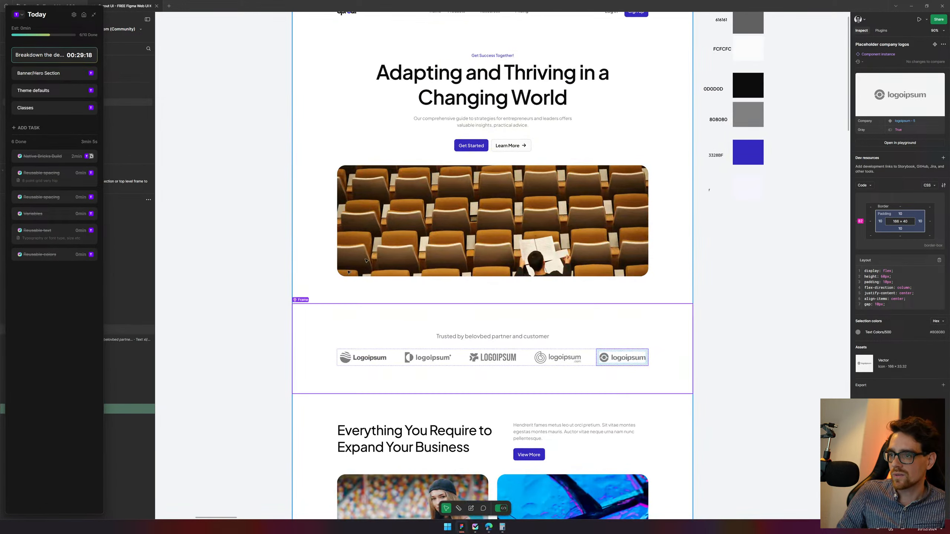
{"action": "left_click_drag", "start_coordinate": [424, 36], "coordinate": [446, 178]}
{"action": "left_click_drag", "start_coordinate": [440, 6], "coordinate": [663, 83]}
{"action": "key", "text": "super+Right"}
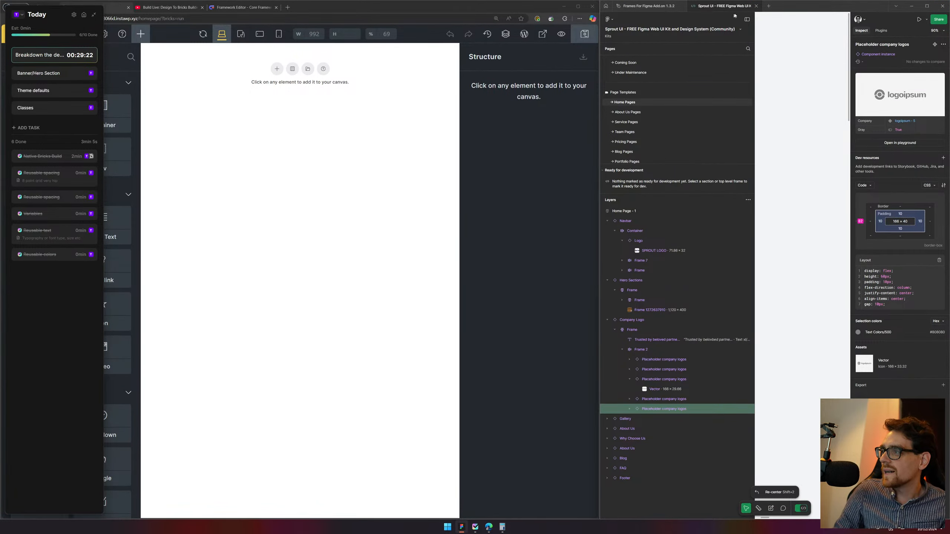
{"action": "left_click", "coordinate": [747, 19]}
{"action": "scroll", "coordinate": [664, 202], "scroll_direction": "down", "scroll_amount": 2}
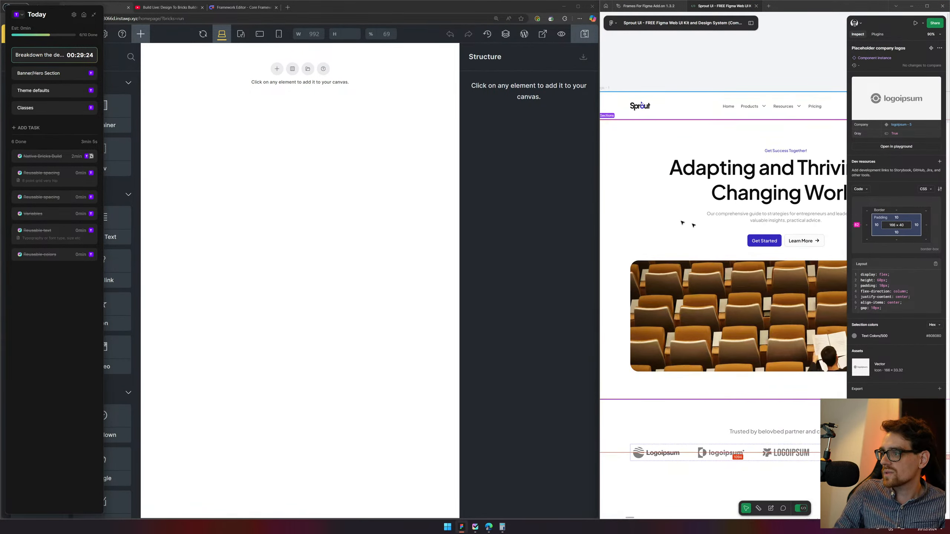
{"action": "scroll", "coordinate": [762, 234], "scroll_direction": "down", "scroll_amount": 4}
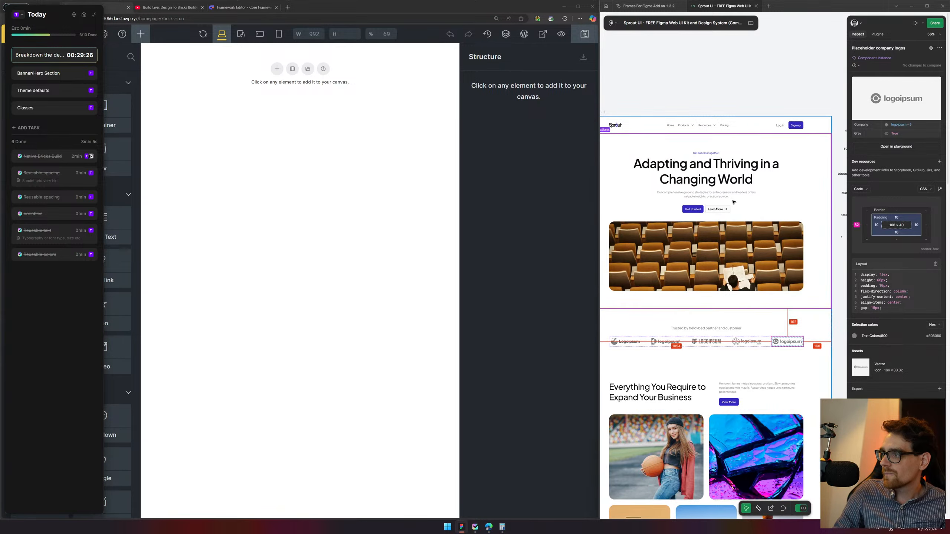
{"action": "left_click", "coordinate": [303, 197]}
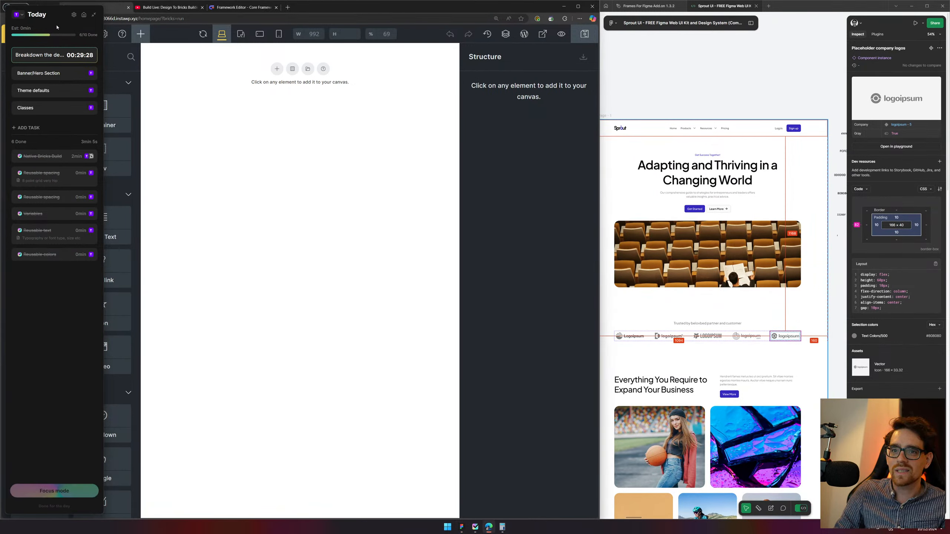
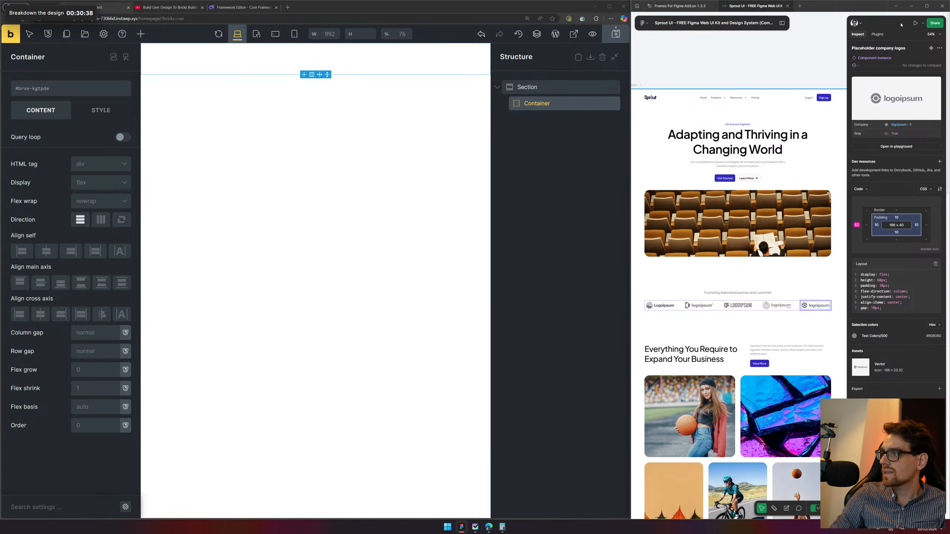
Add two headings, a basic text, two buttons and an image to the section's container in Bricks
{"action": "left_click", "coordinate": [141, 34]}
{"action": "left_click", "coordinate": [61, 213]}
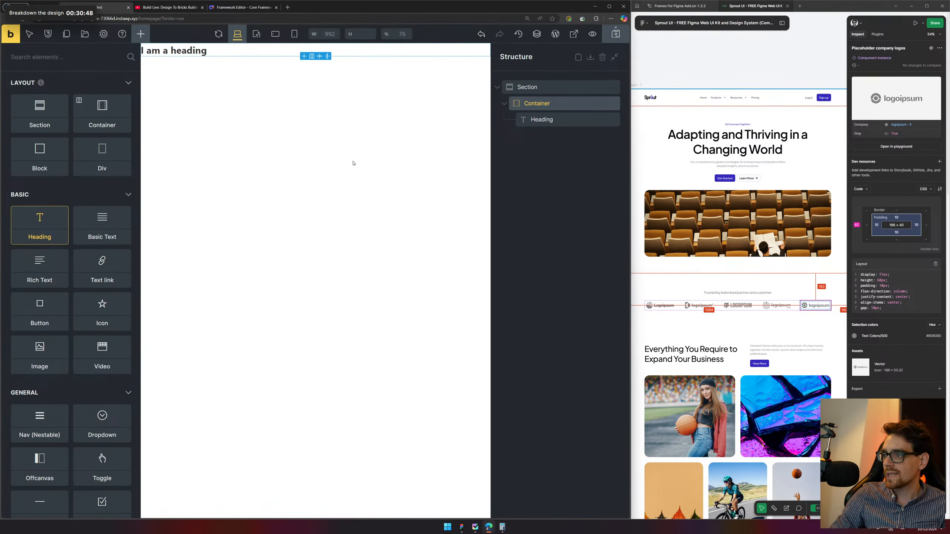
{"action": "left_click", "coordinate": [43, 226]}
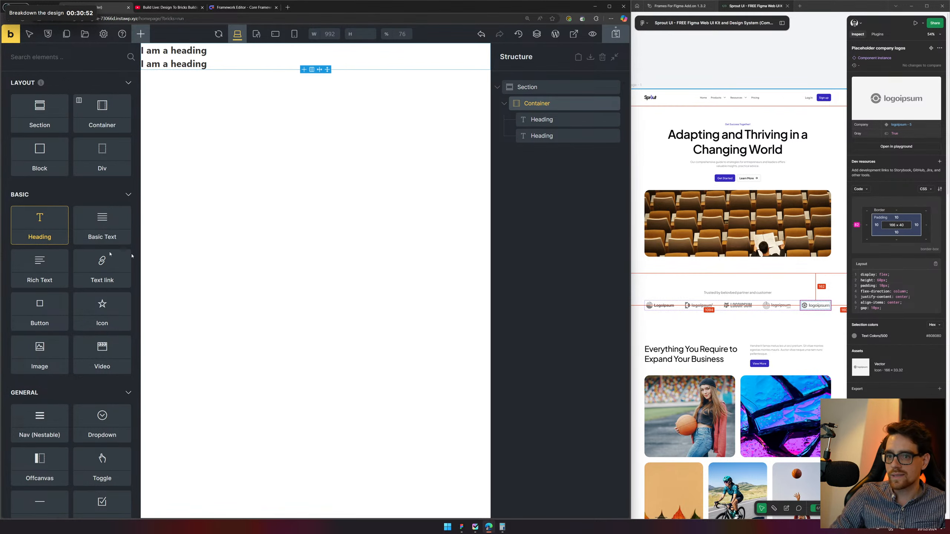
{"action": "left_click", "coordinate": [114, 226]}
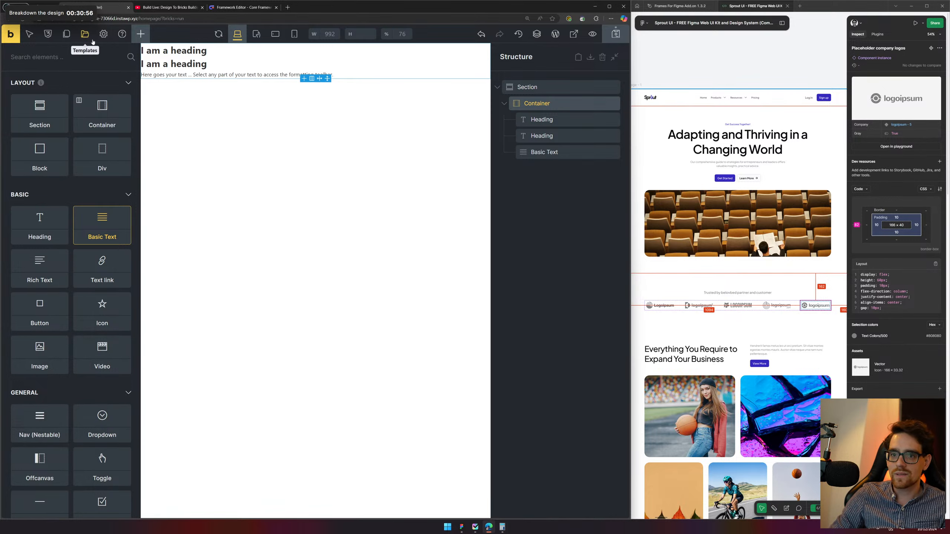
{"action": "double_click", "coordinate": [39, 311]}
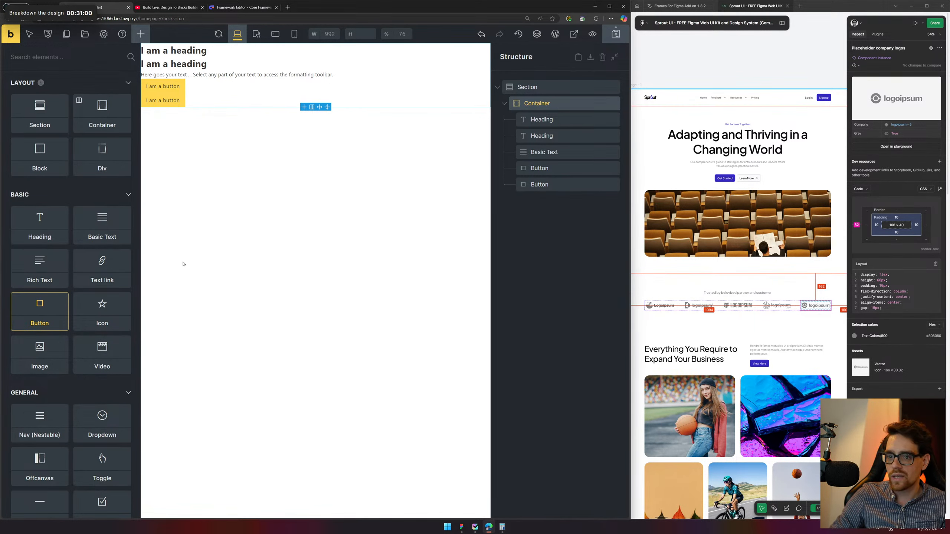
{"action": "double_click", "coordinate": [40, 354]}
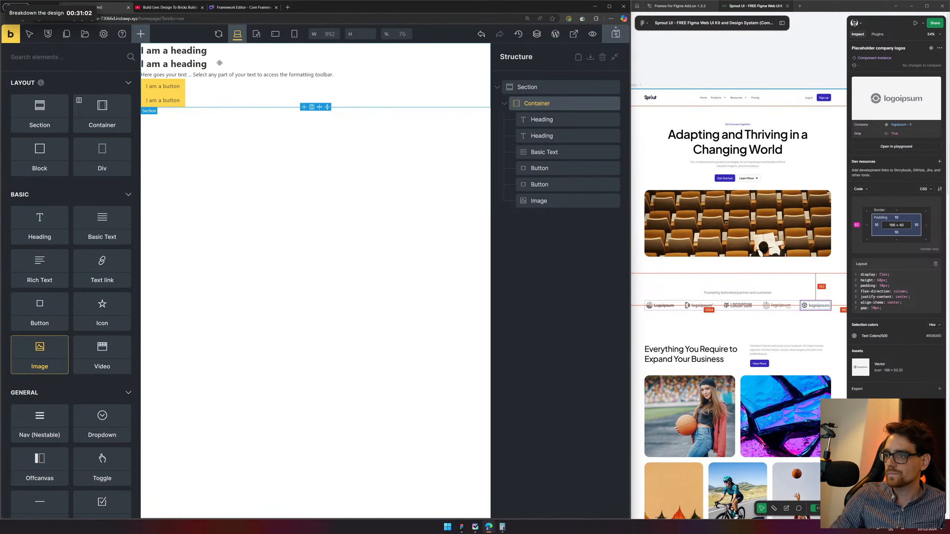
Replace the first heading's text with the design's tagline "Get Success Together!"
{"action": "left_click", "coordinate": [194, 55]}
{"action": "double_click", "coordinate": [189, 50]}
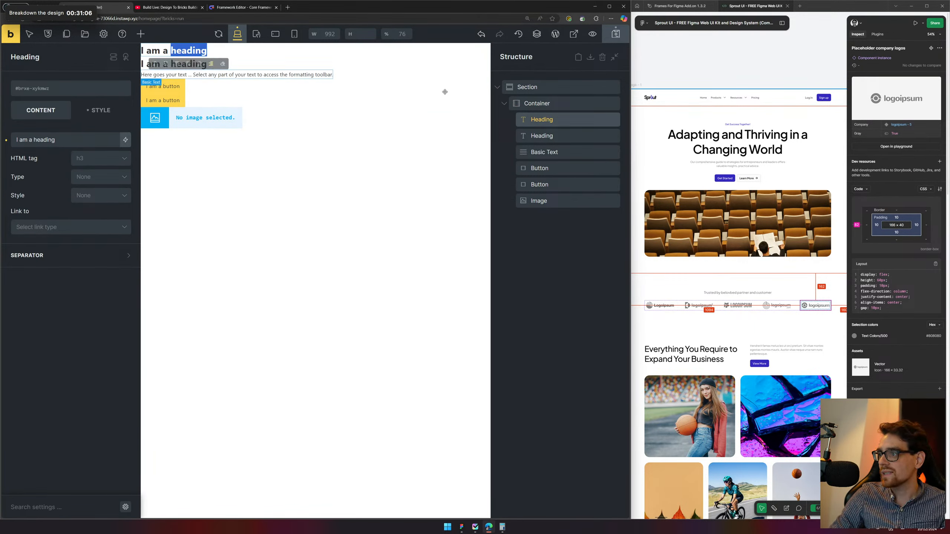
{"action": "type", "text": "t"}
{"action": "left_click", "coordinate": [743, 125]}
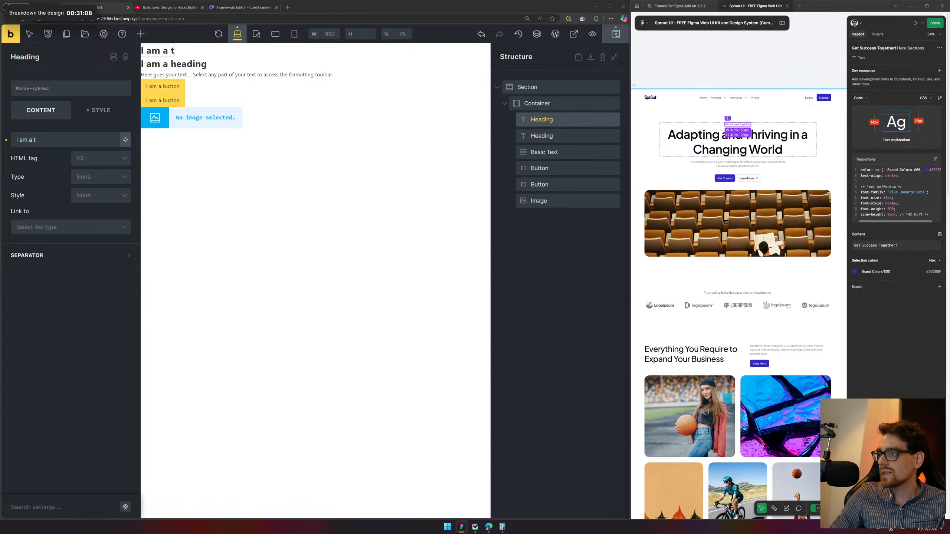
{"action": "double_click", "coordinate": [165, 51]}
{"action": "key", "text": "ctrl+a"}
{"action": "type", "text": "Get Success Together!"}
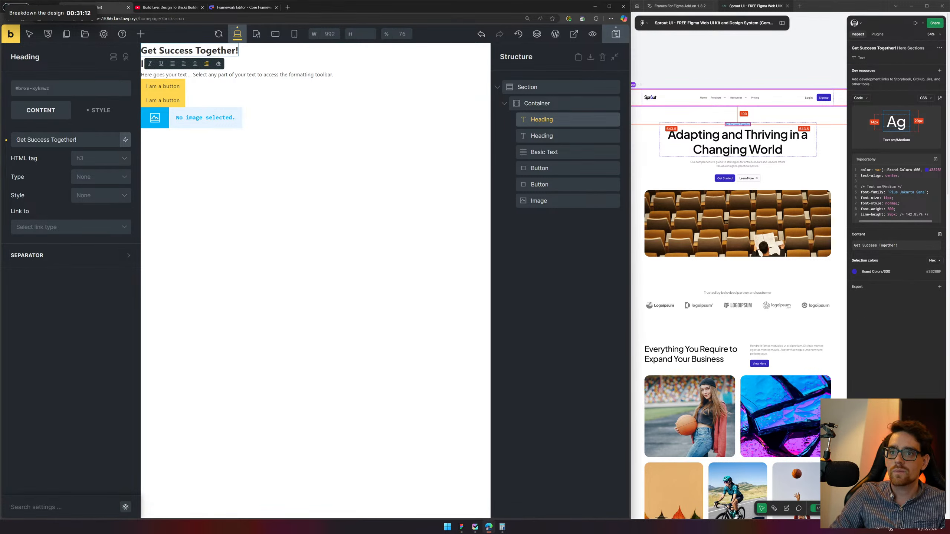
Copy the hero title from Figma and set the second heading to "Adapting and Thriving in a Changing World"
{"action": "double_click", "coordinate": [702, 151]}
{"action": "key", "text": "ctrl+c"}
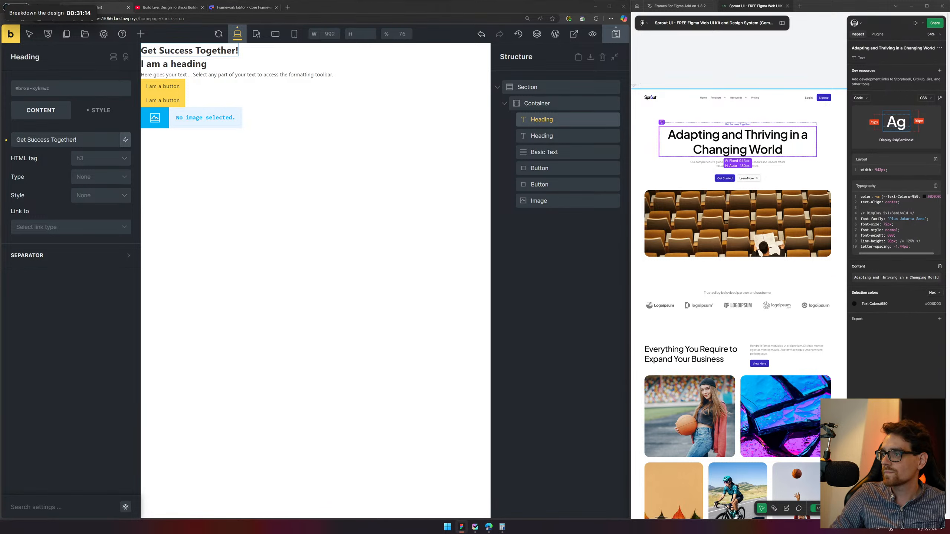
{"action": "left_click", "coordinate": [248, 82]}
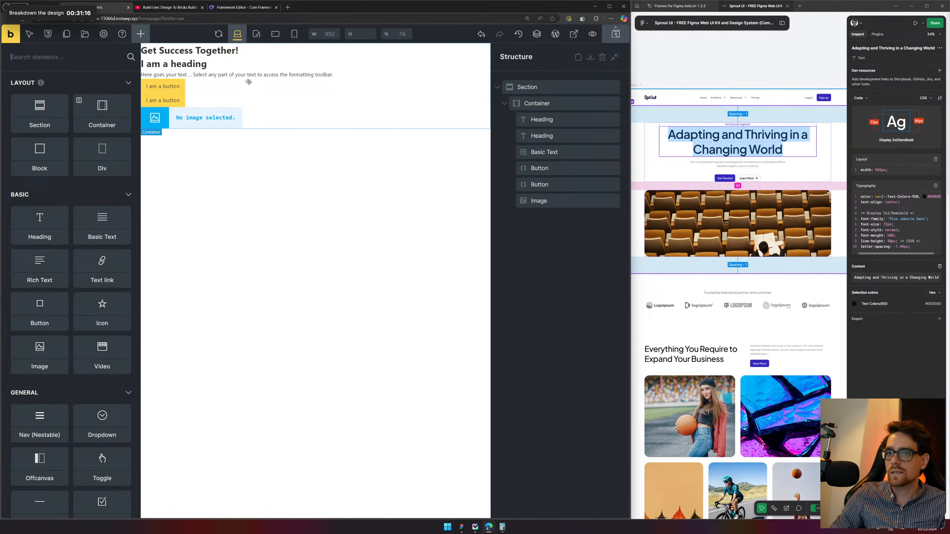
{"action": "double_click", "coordinate": [198, 64]}
{"action": "key", "text": "ctrl+v"}
{"action": "key", "text": "ctrl+a"}
{"action": "key", "text": "ctrl+v"}
{"action": "left_click", "coordinate": [399, 257]}
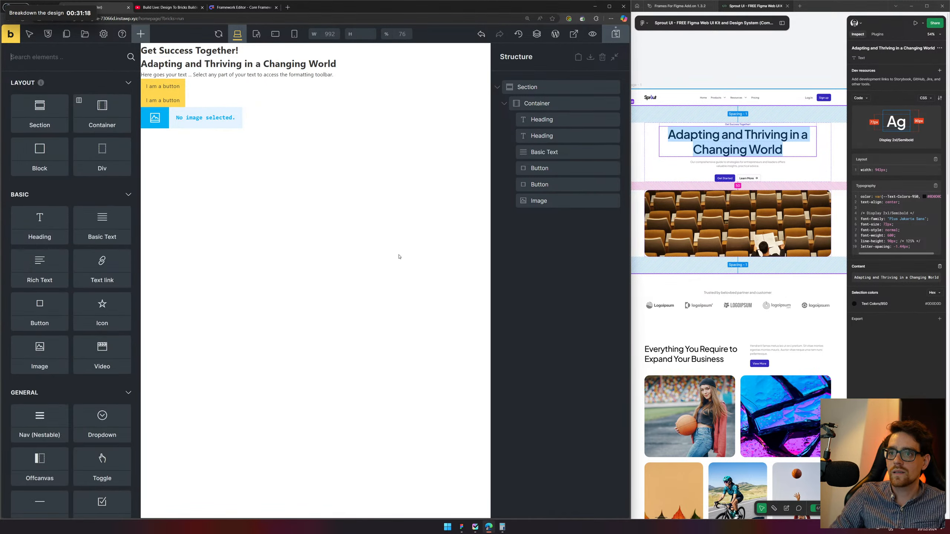
Replace the basic text with the hero description from Figma, "Our comprehensive guide to strategies for entrepreneurs and leaders offers valuable insights, practical advice."
{"action": "left_click", "coordinate": [730, 166]}
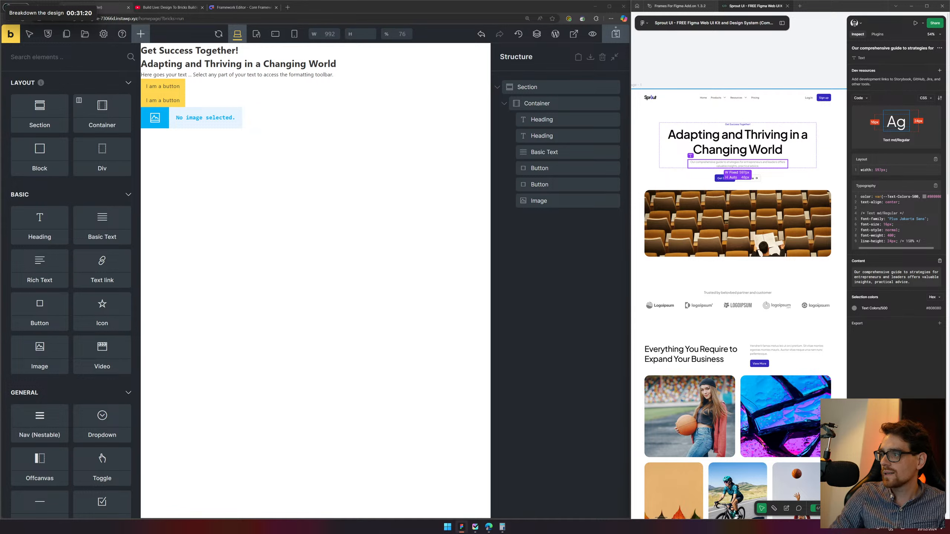
{"action": "triple_click", "coordinate": [730, 165]}
{"action": "key", "text": "ctrl+c"}
{"action": "left_click", "coordinate": [254, 74]}
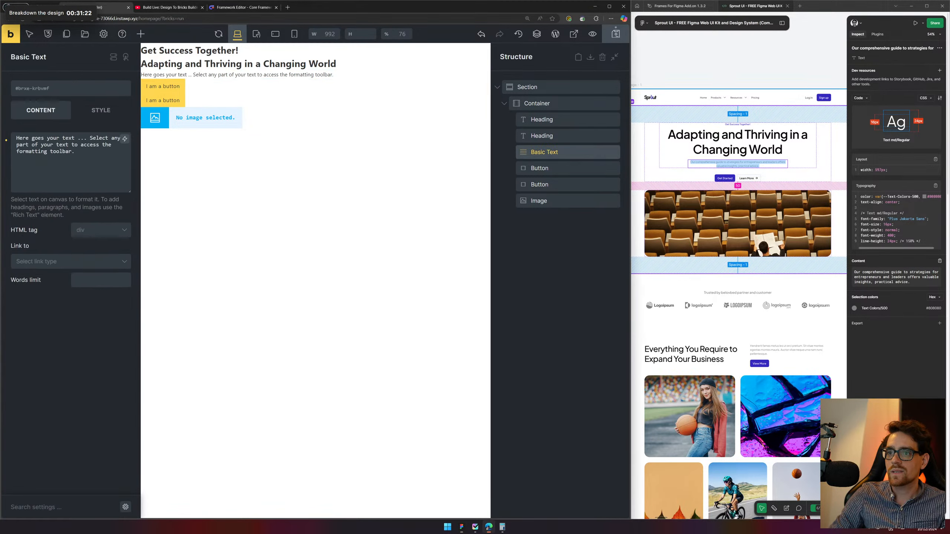
{"action": "key", "text": "ctrl+a"}
{"action": "key", "text": "ctrl+v"}
{"action": "left_click", "coordinate": [364, 187]}
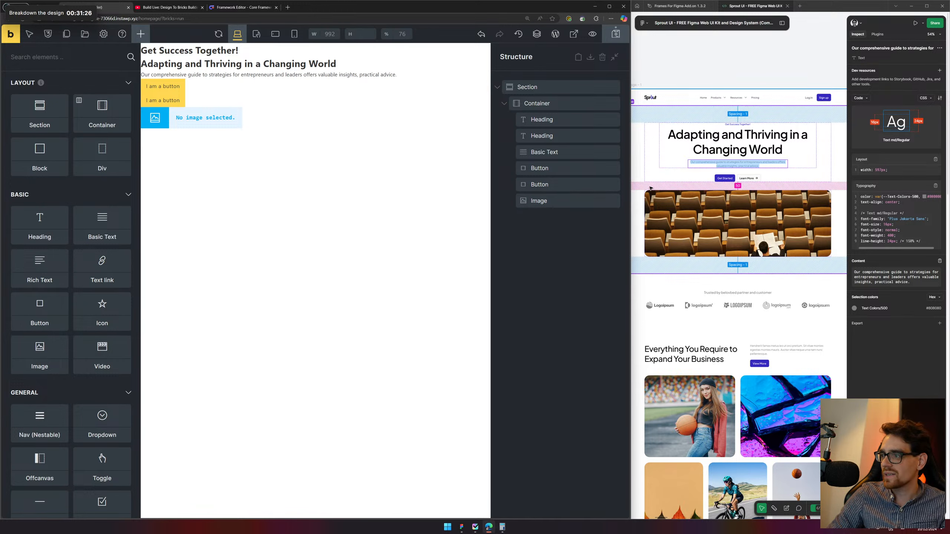
Set the first button's text to "Get Started", taken from the hero's primary button in the Figma design
{"action": "type", "text": "t"}
{"action": "left_click", "coordinate": [725, 179]}
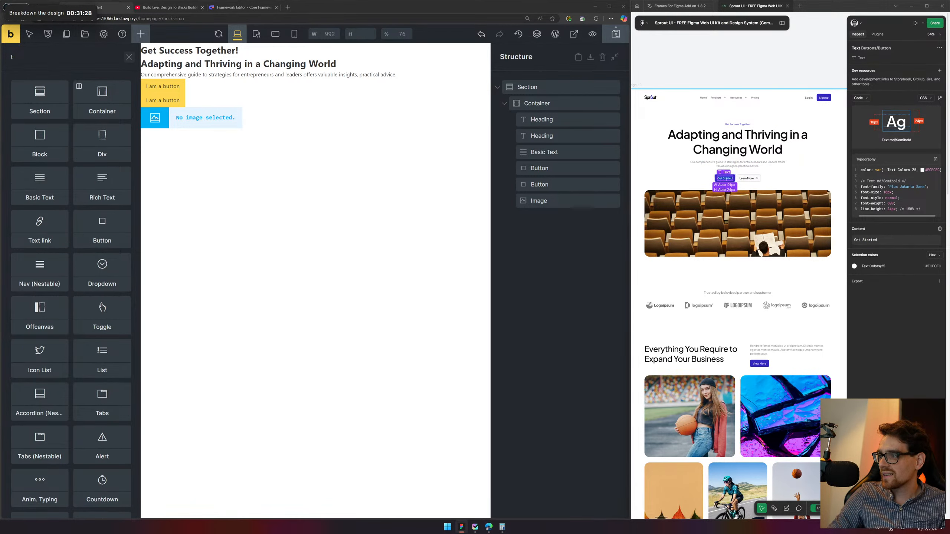
{"action": "left_click", "coordinate": [161, 86]}
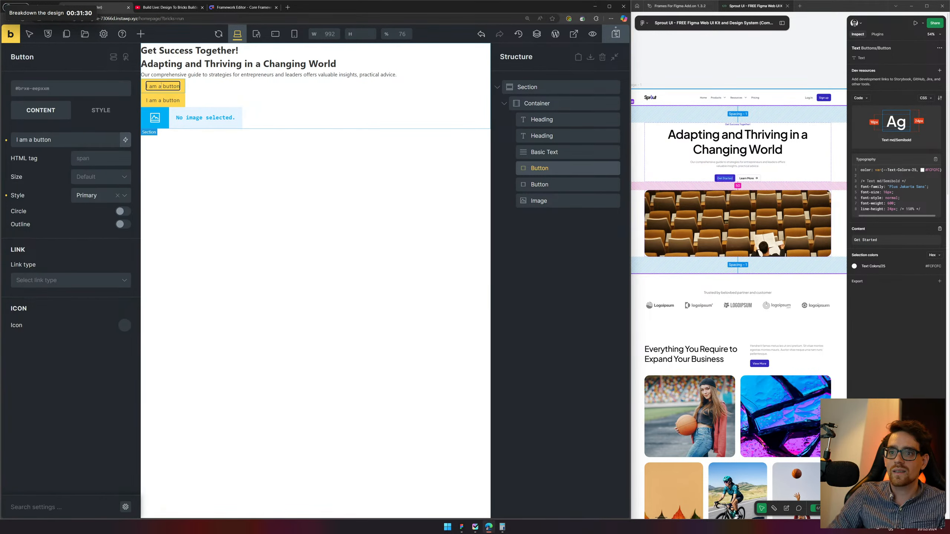
{"action": "key", "text": "ctrl+a"}
{"action": "type", "text": "Get Started"}
{"action": "left_click", "coordinate": [332, 237]}
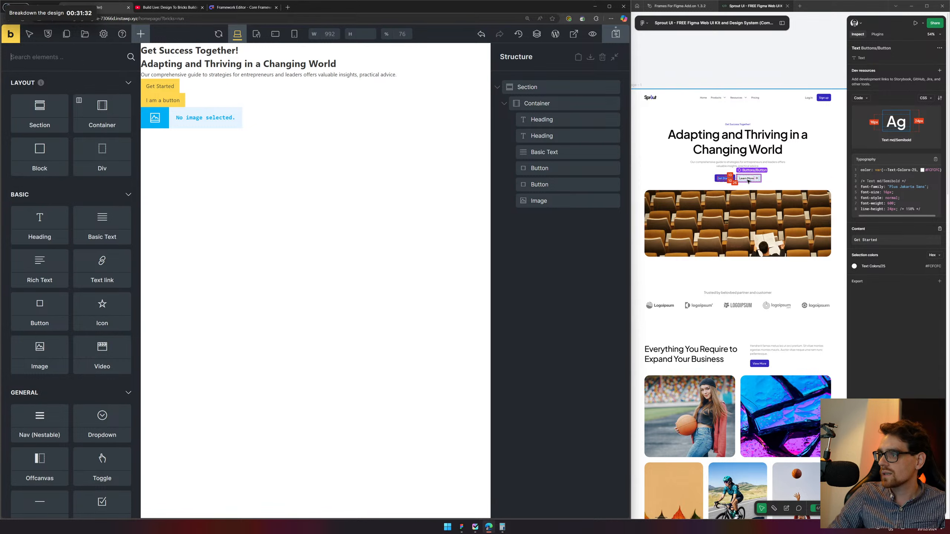
Set the second button's text to "Learn More", taken from the hero's secondary button in the Figma design
{"action": "left_click", "coordinate": [747, 179]}
{"action": "left_click", "coordinate": [748, 179]}
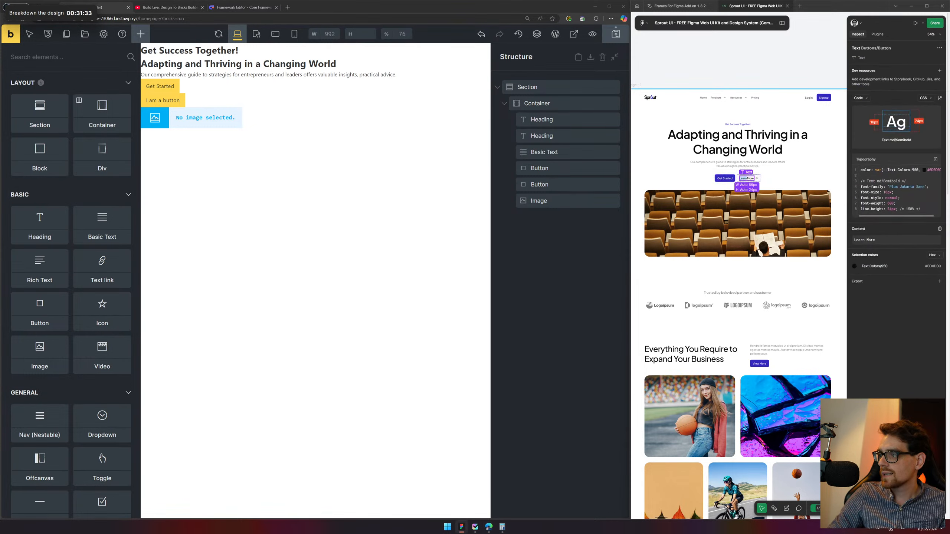
{"action": "left_click", "coordinate": [148, 101]}
{"action": "key", "text": "ctrl+a"}
{"action": "type", "text": "Learn More"}
{"action": "left_click", "coordinate": [339, 272]}
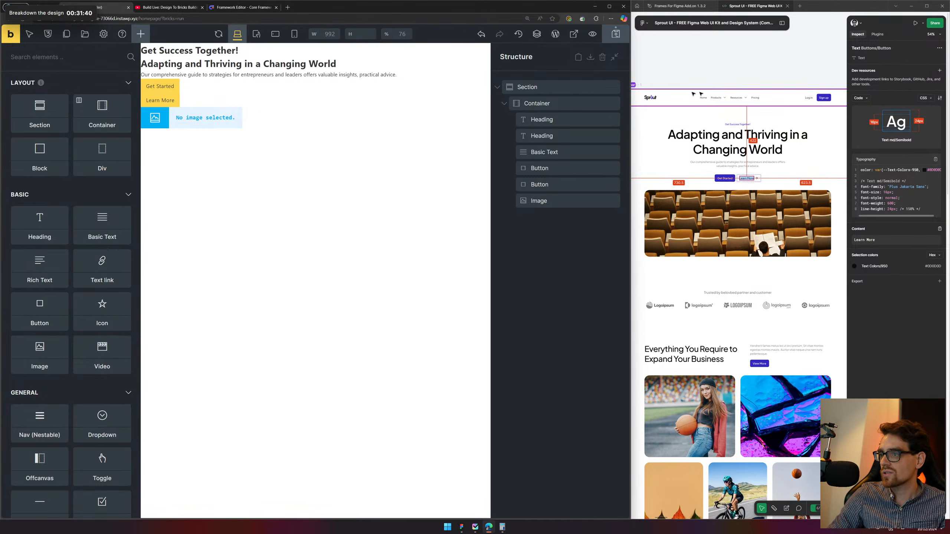
Clear the text alignment setting in the typography styles of the "Get Success Together!" heading
{"action": "left_click", "coordinate": [531, 105]}
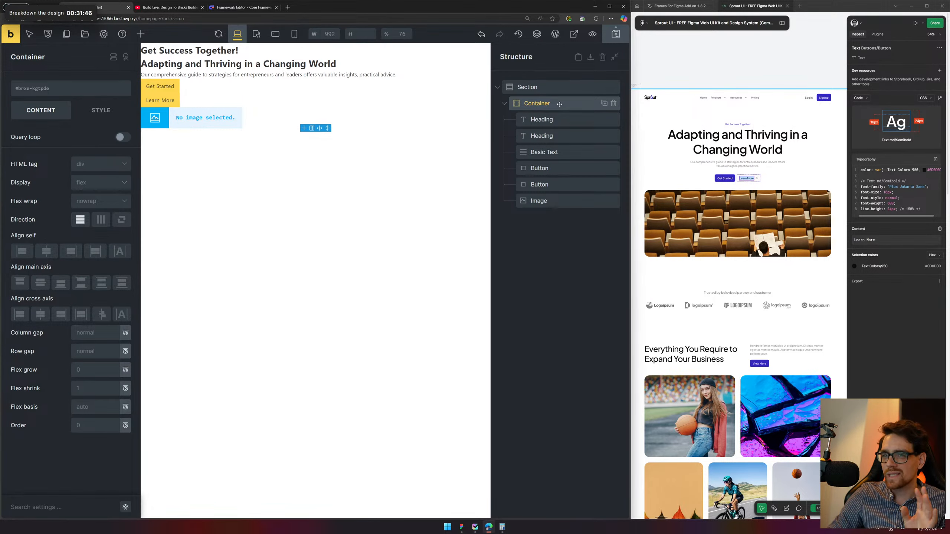
{"action": "left_click", "coordinate": [195, 52]}
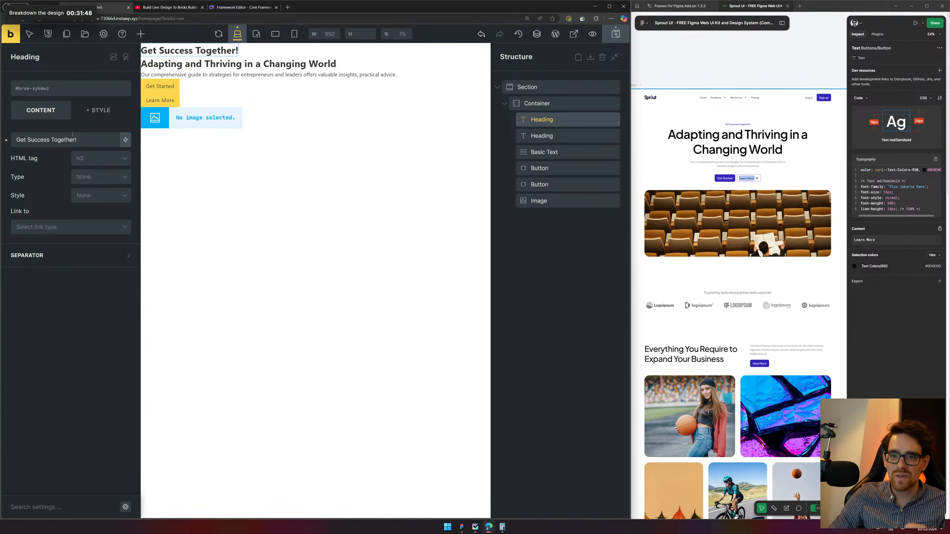
{"action": "left_click", "coordinate": [100, 110]}
{"action": "left_click", "coordinate": [69, 141]}
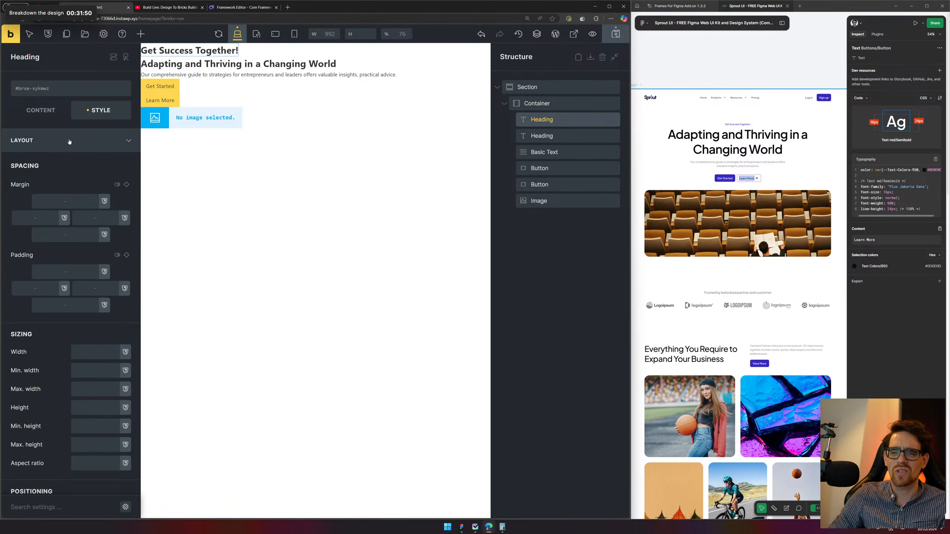
{"action": "left_click", "coordinate": [39, 113]}
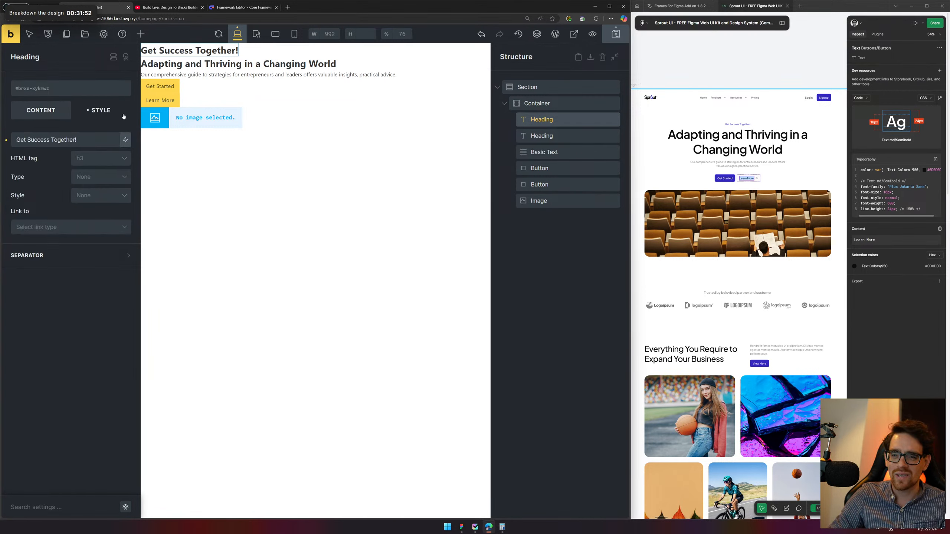
{"action": "left_click", "coordinate": [94, 114]}
{"action": "left_click", "coordinate": [69, 139]}
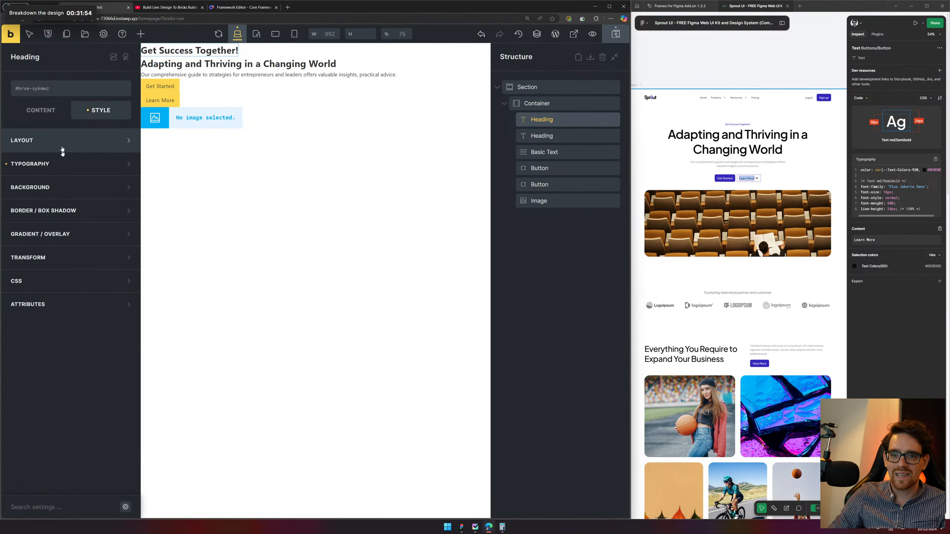
{"action": "left_click", "coordinate": [71, 163]}
{"action": "left_click", "coordinate": [56, 236]}
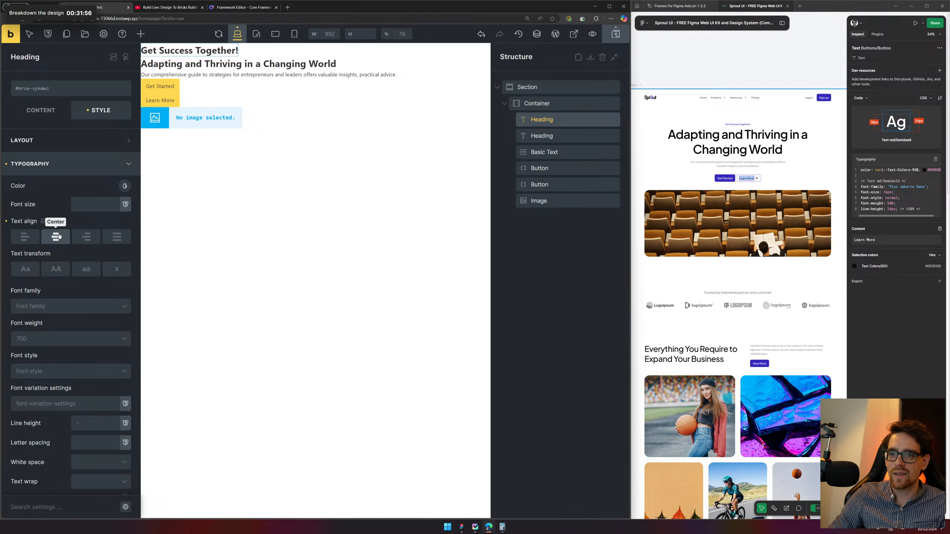
{"action": "left_click", "coordinate": [6, 221]}
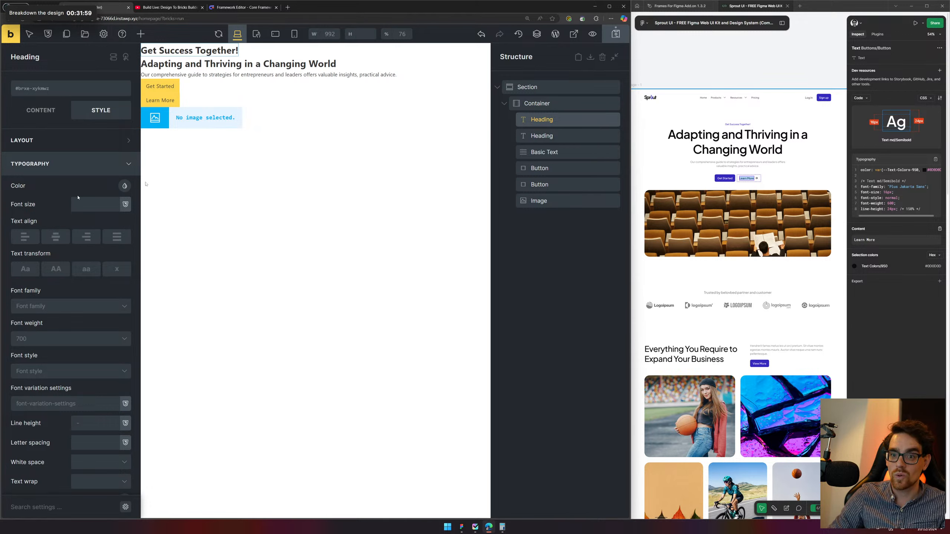
Align the container's child elements to the center on the cross axis
{"action": "left_click", "coordinate": [560, 102]}
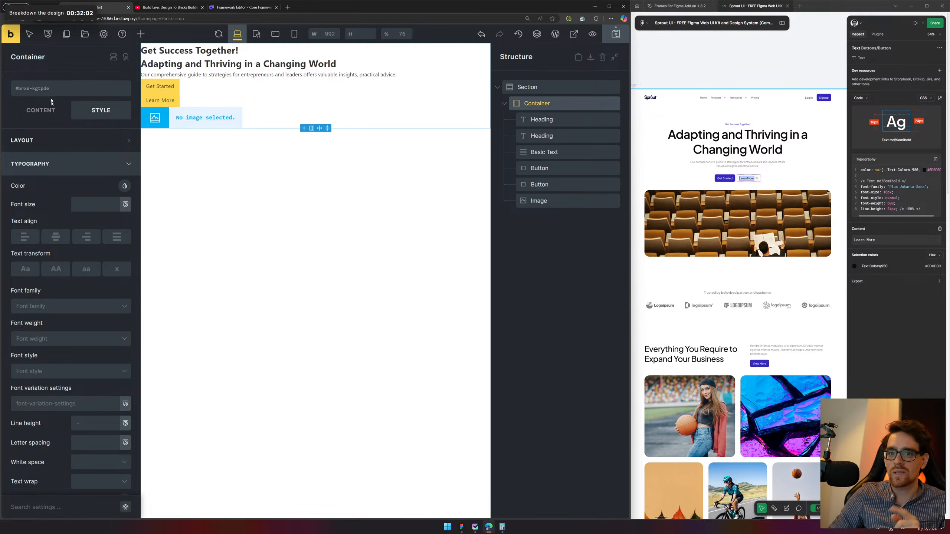
{"action": "left_click", "coordinate": [47, 111]}
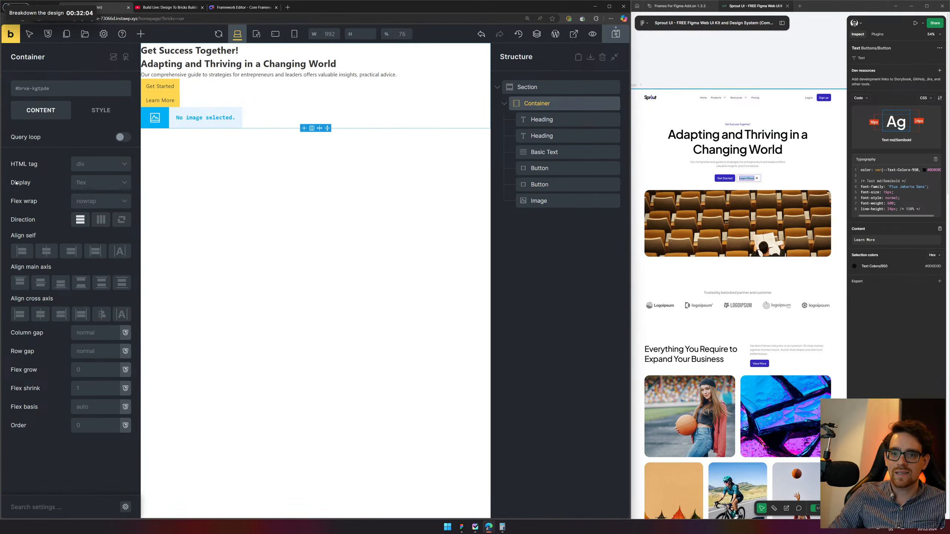
{"action": "left_click", "coordinate": [101, 184]}
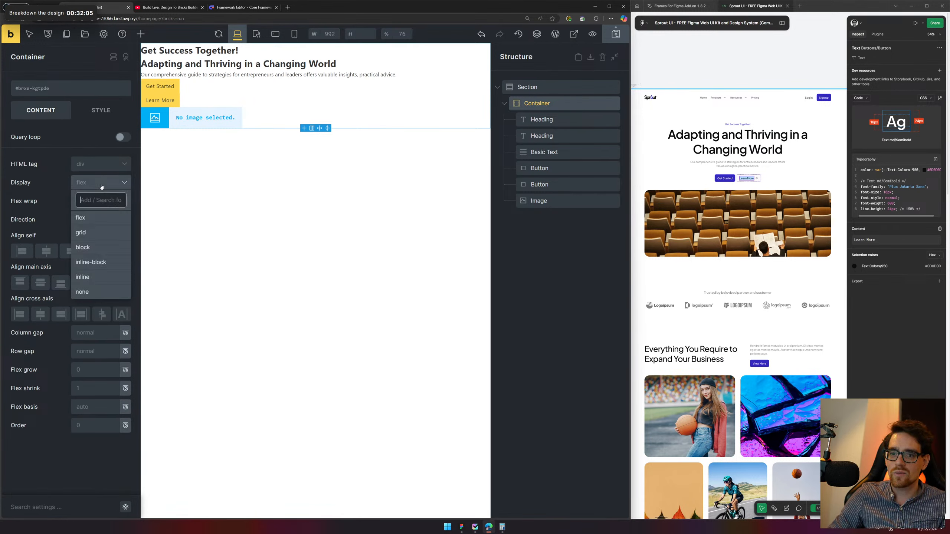
{"action": "left_click", "coordinate": [50, 194]}
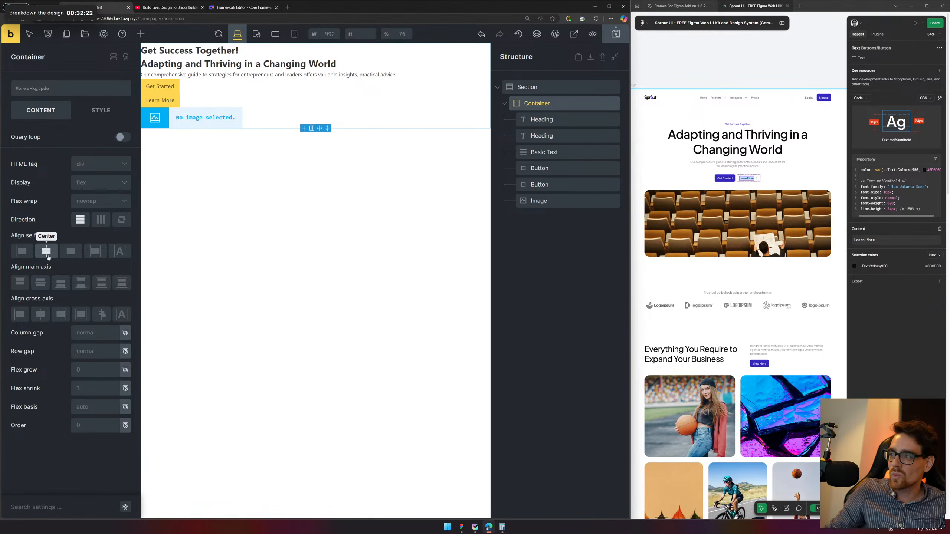
{"action": "left_click", "coordinate": [184, 49]}
{"action": "left_click", "coordinate": [572, 107]}
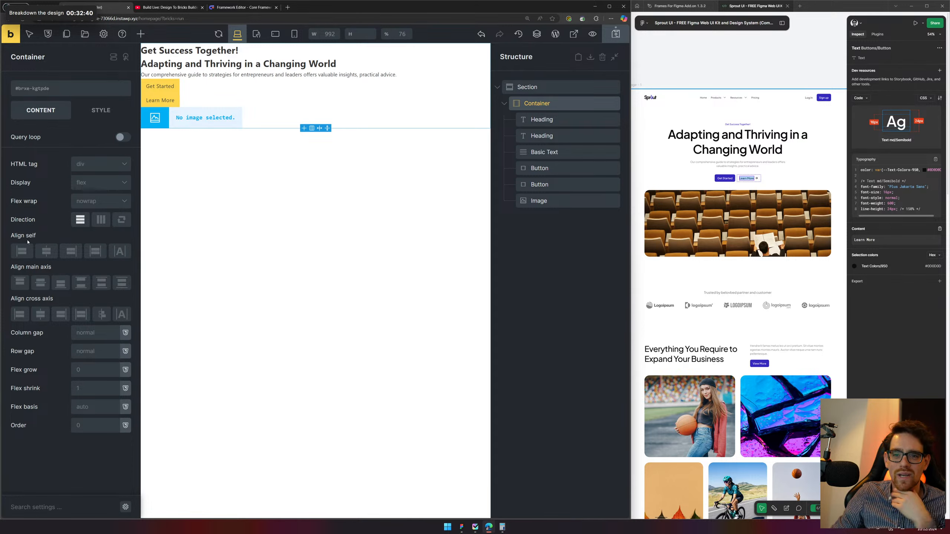
{"action": "left_click", "coordinate": [41, 316]}
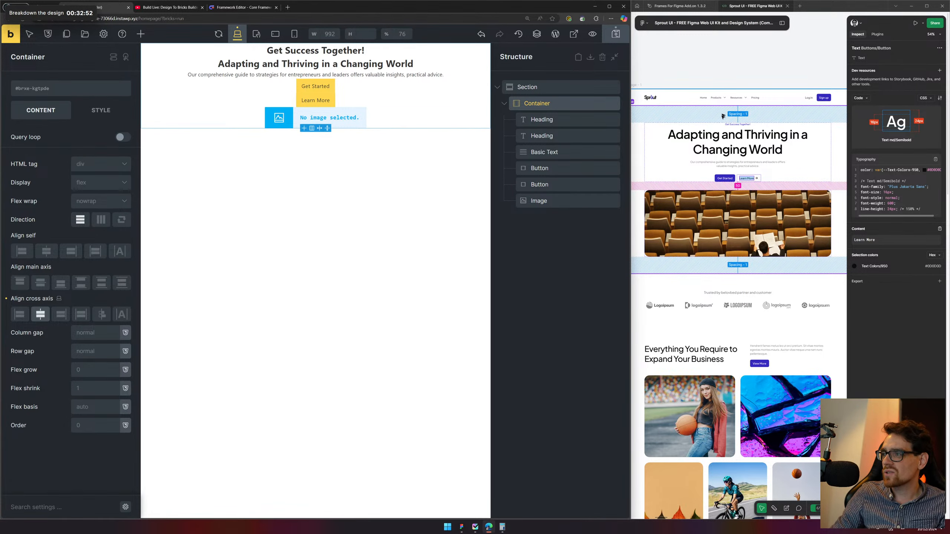
Try top padding values of 3rem, 5rem, 20rem and 10rem on the container
{"action": "left_click", "coordinate": [101, 110]}
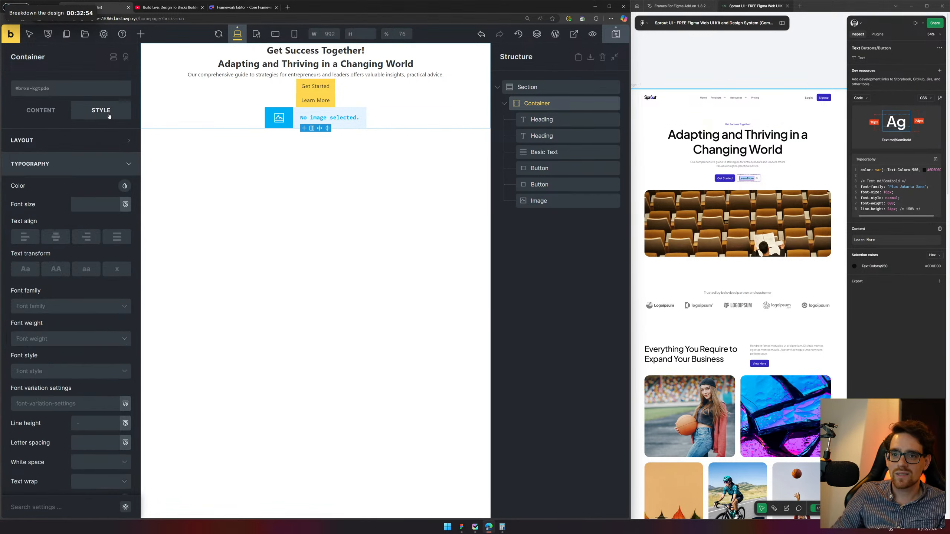
{"action": "left_click", "coordinate": [53, 164]}
{"action": "left_click", "coordinate": [51, 140]}
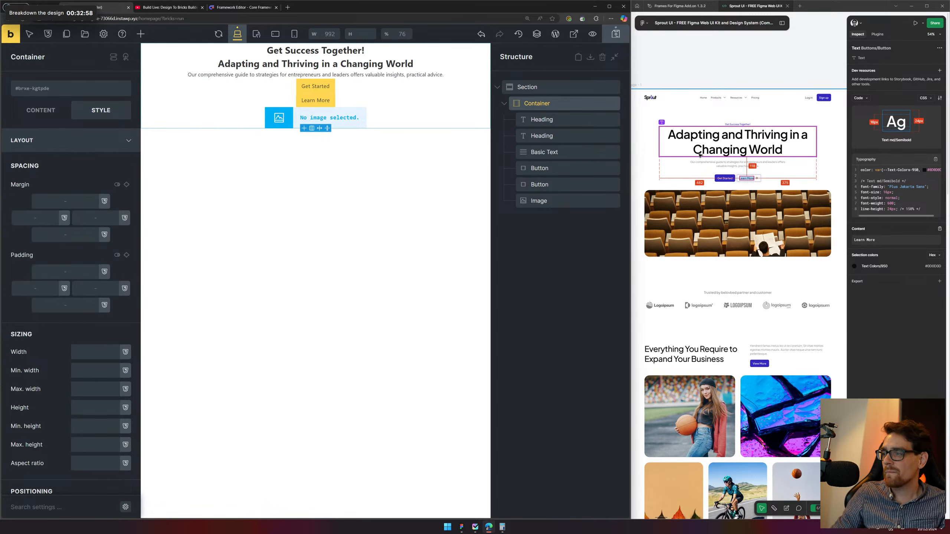
{"action": "left_click", "coordinate": [79, 198]}
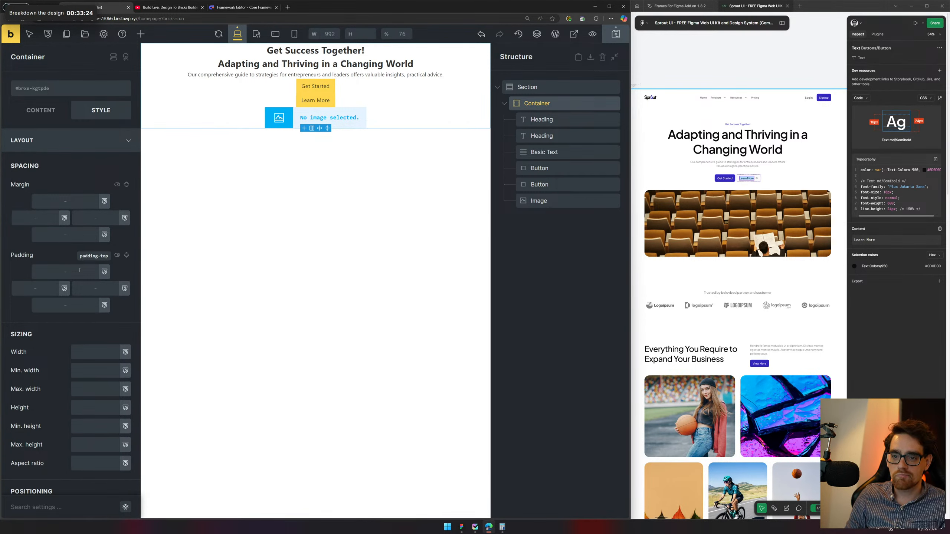
{"action": "type", "text": "3rem"}
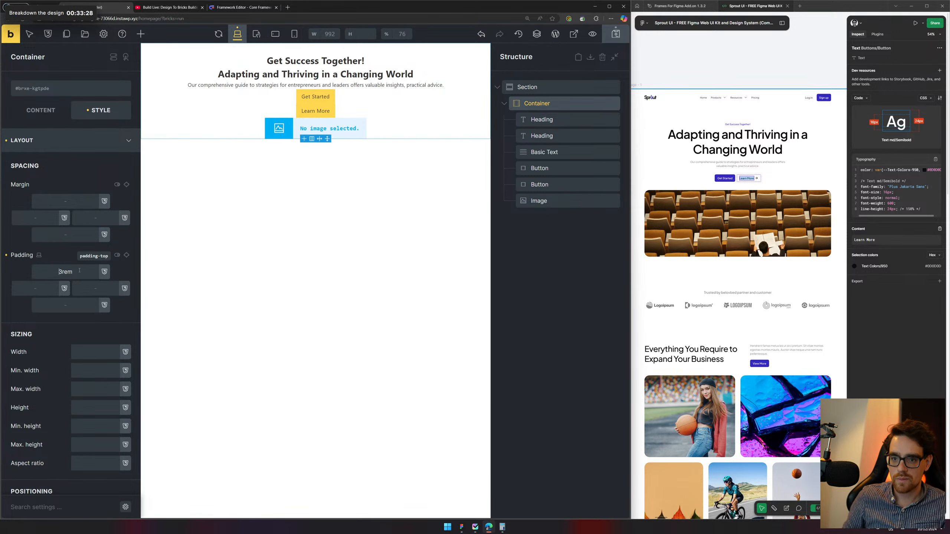
{"action": "key", "text": "Delete"}
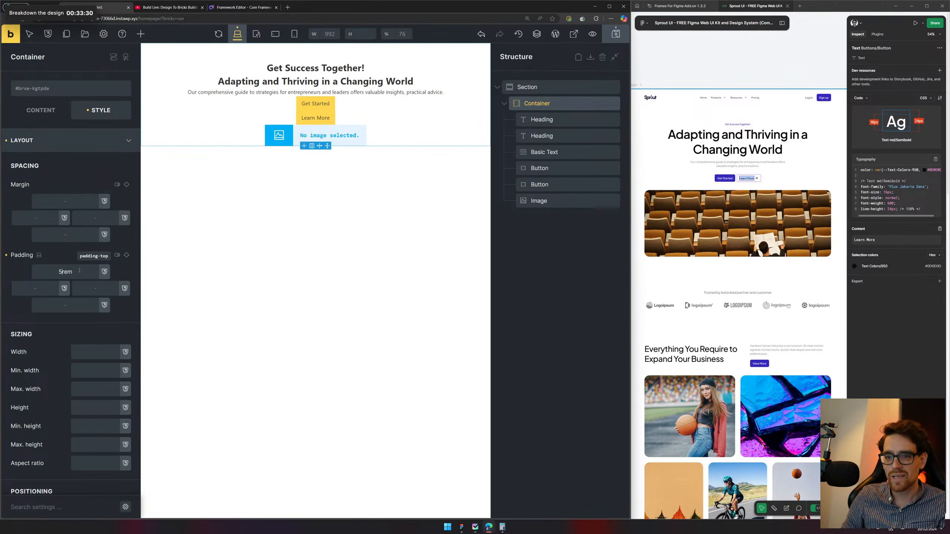
{"action": "type", "text": "20"}
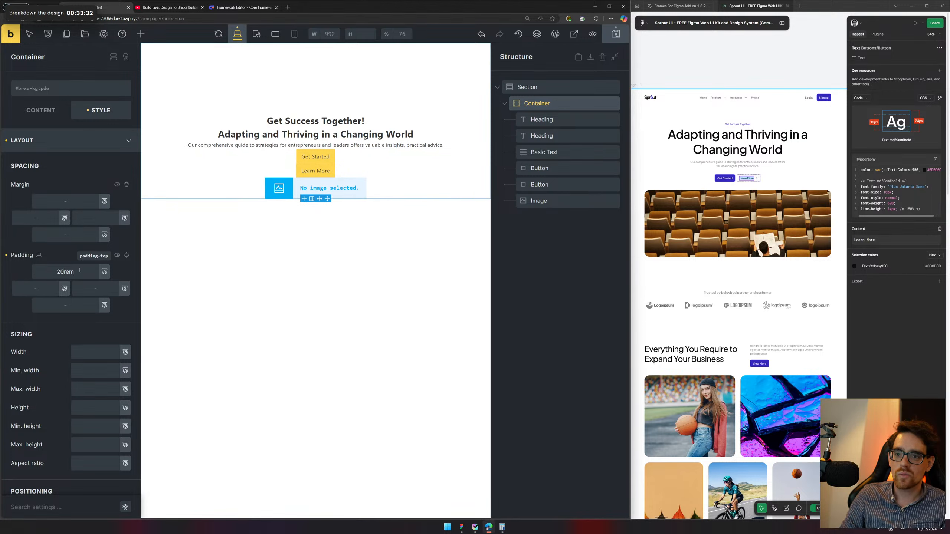
{"action": "key", "text": "BackSpace"}
{"action": "key", "text": "BackSpace"}
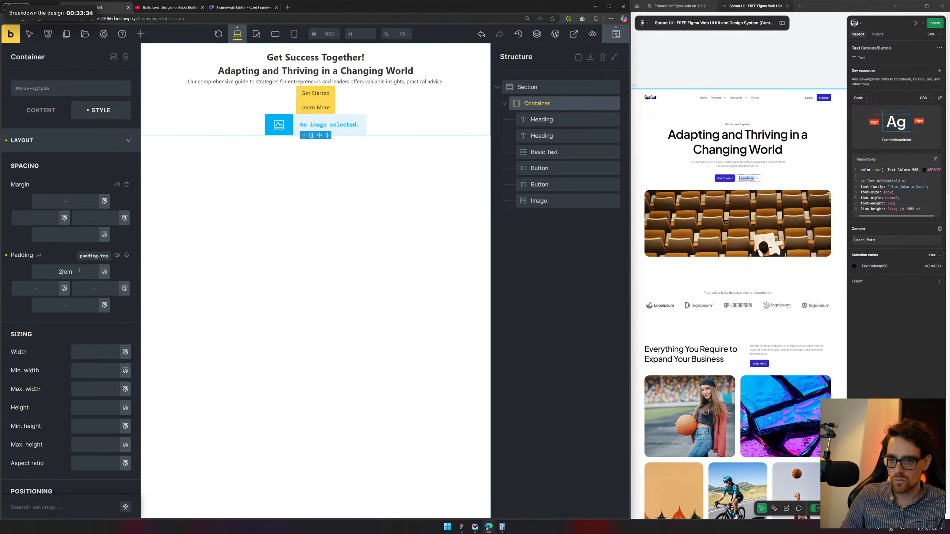
{"action": "type", "text": "10"}
{"action": "key", "text": "ctrl+a"}
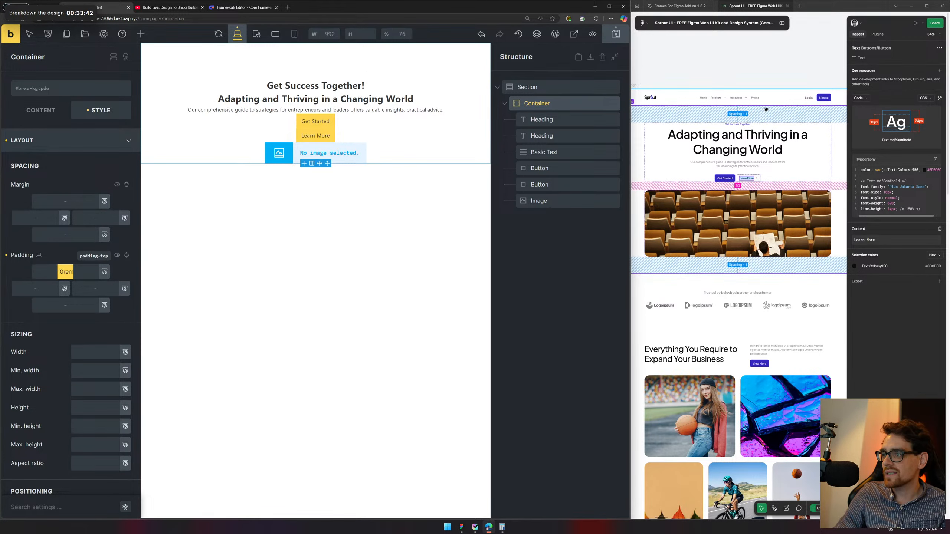
Inspect the hero section frame's padding in Figma, and divide 100 by 16 in Calculator to convert it to rem
{"action": "left_click", "coordinate": [734, 114]}
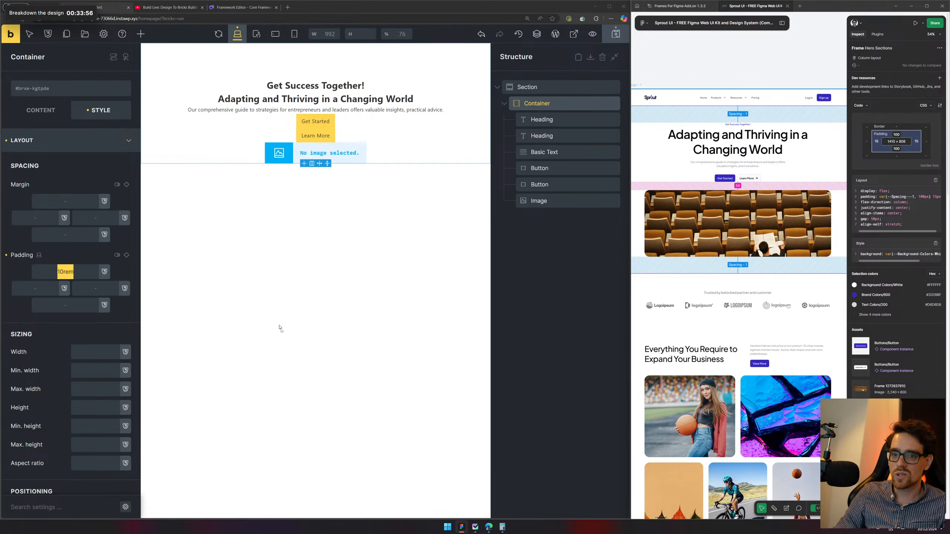
{"action": "key", "text": "super"}
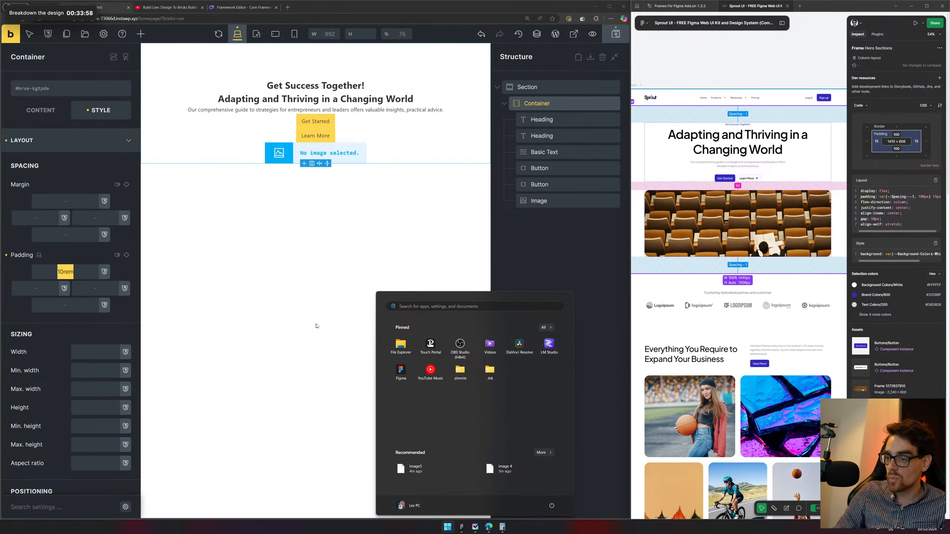
{"action": "mouse_move", "coordinate": [503, 526]}
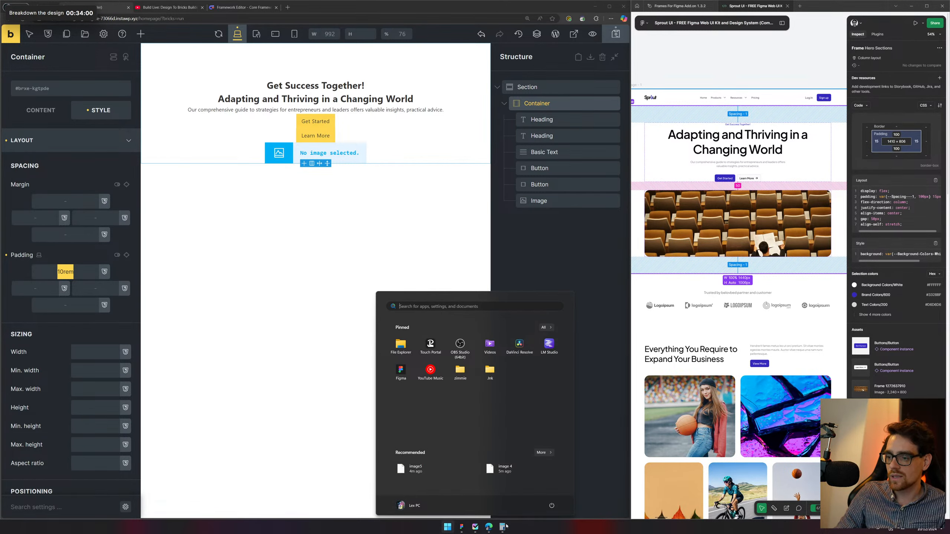
{"action": "left_click", "coordinate": [517, 503]}
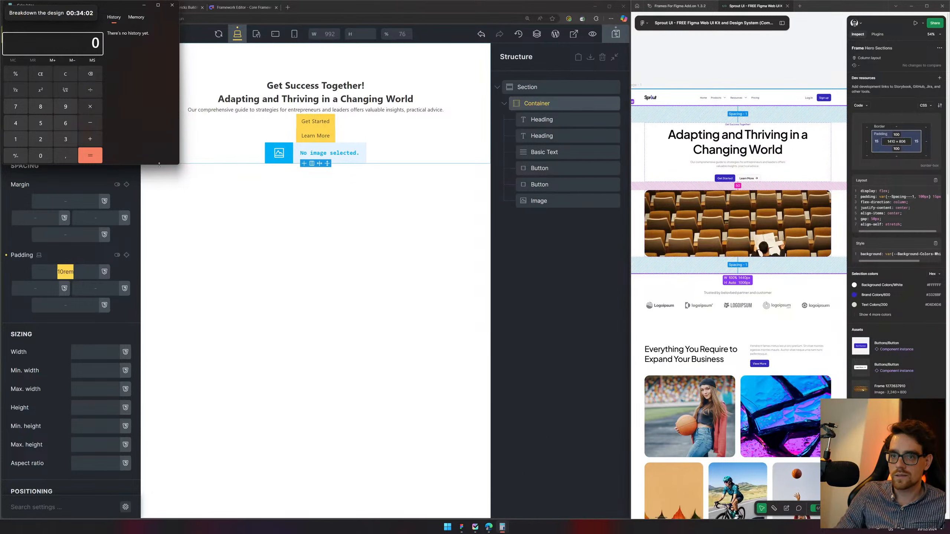
{"action": "type", "text": "1900"}
{"action": "key", "text": "BackSpace"}
{"action": "key", "text": "BackSpace"}
{"action": "key", "text": "BackSpace"}
{"action": "type", "text": "00+"}
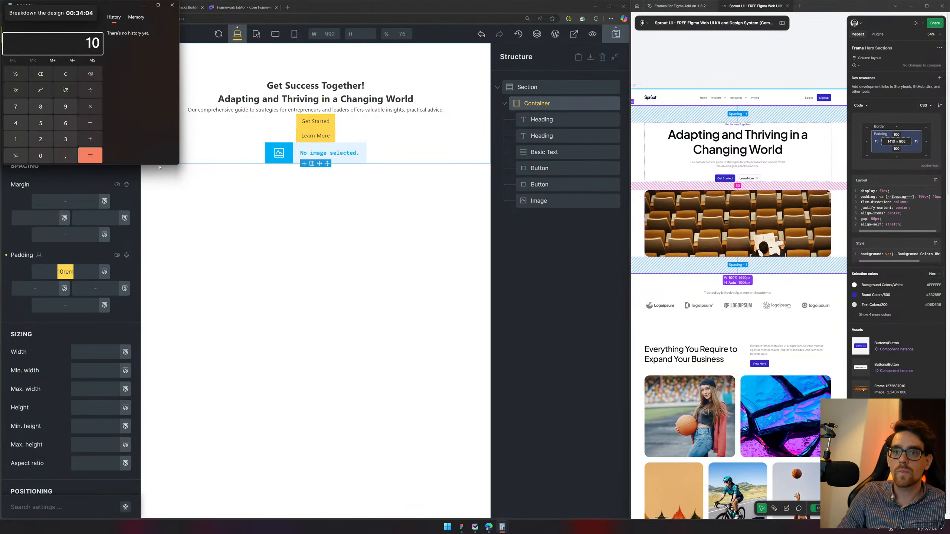
{"action": "type", "text": "16"}
{"action": "key", "text": "Return"}
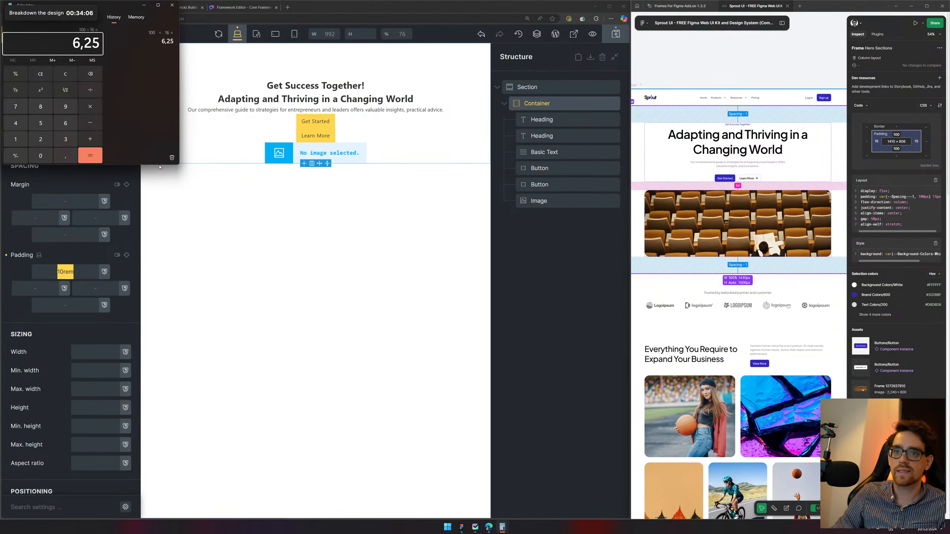
Back in Bricks, set the container's top padding to 6.25rem and copy that value
{"action": "left_click", "coordinate": [70, 271]}
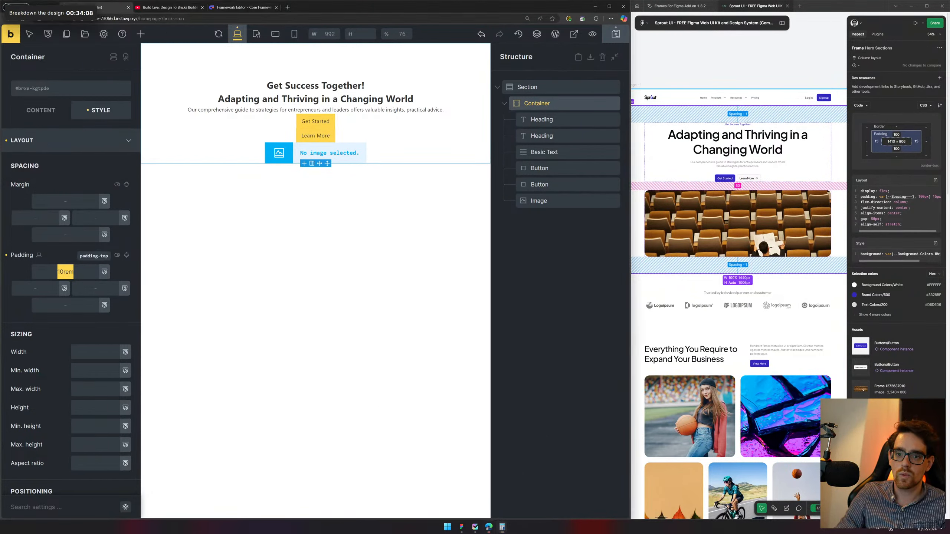
{"action": "left_click", "coordinate": [65, 273]}
{"action": "key", "text": "BackSpace"}
{"action": "key", "text": "BackSpace"}
{"action": "type", "text": "6.25"}
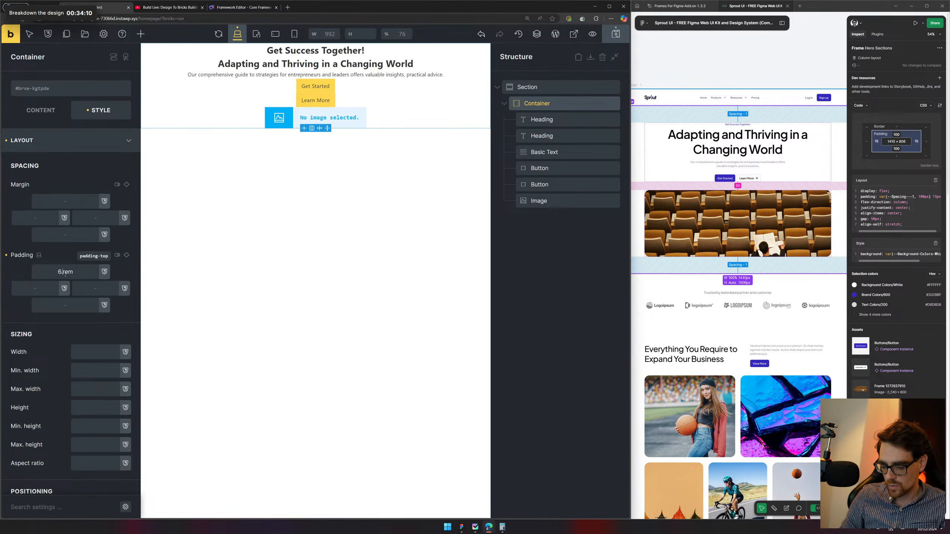
{"action": "double_click", "coordinate": [65, 274]}
{"action": "key", "text": "ctrl+c"}
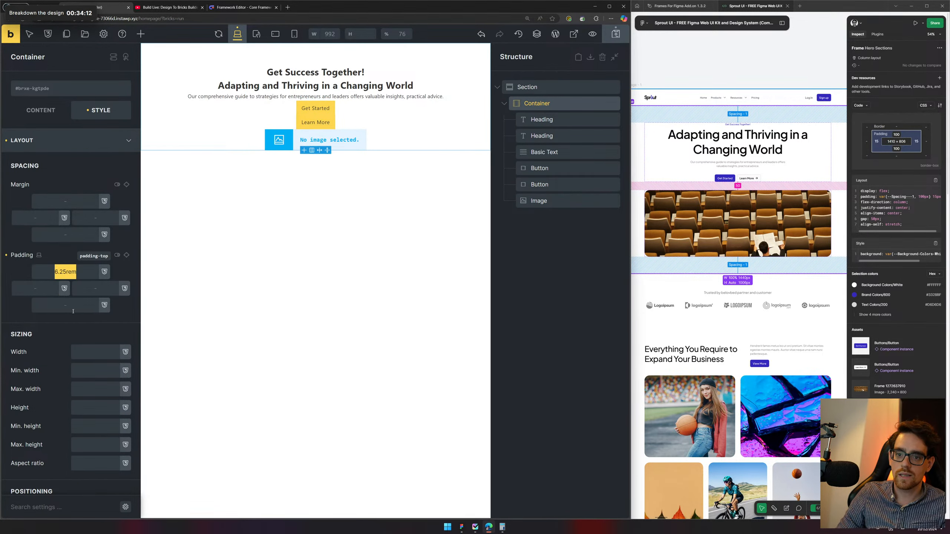
Set the container's bottom padding to the copied 6.25rem
{"action": "left_click", "coordinate": [73, 311]}
{"action": "key", "text": "ctrl+v"}
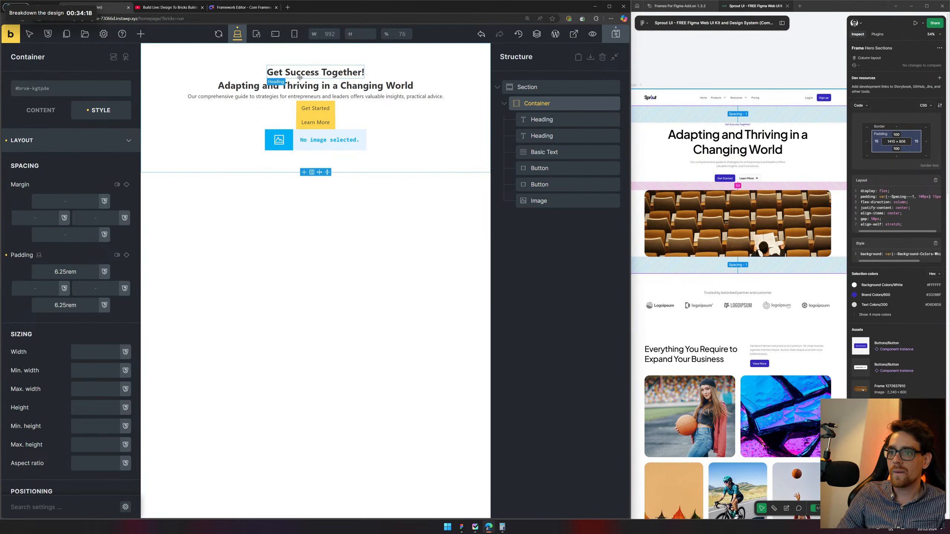
Select the "Get Success Together!" heading and open the text color picker in its typography settings
{"action": "left_click", "coordinate": [321, 74]}
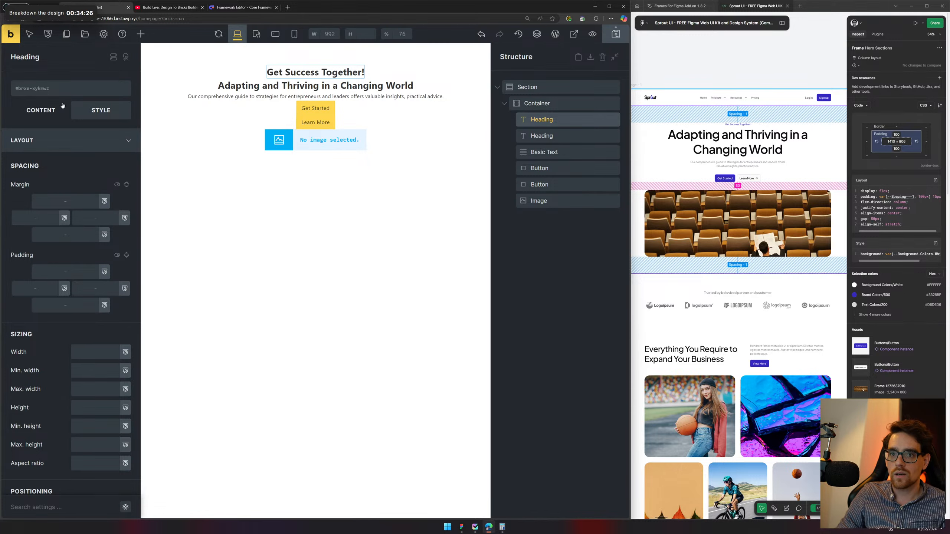
{"action": "left_click", "coordinate": [52, 140]}
{"action": "left_click", "coordinate": [70, 165]}
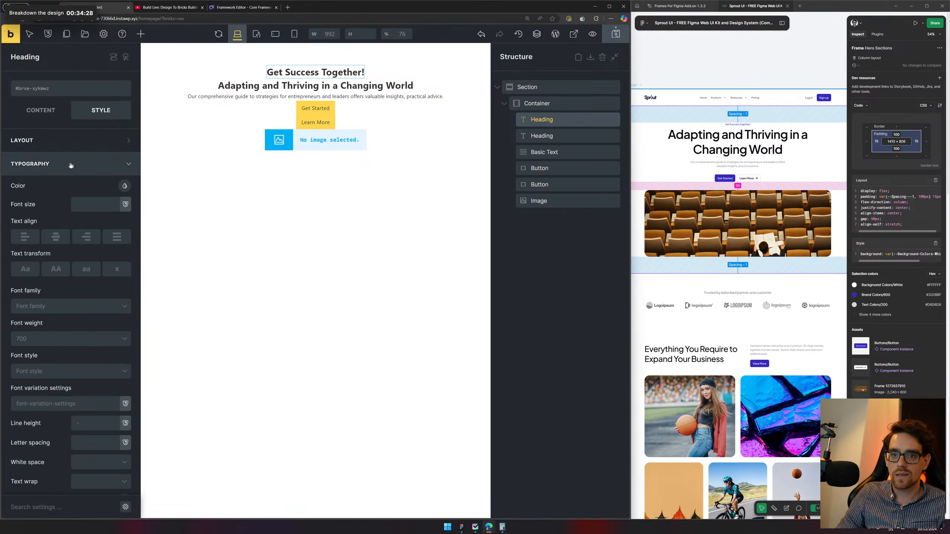
{"action": "left_click", "coordinate": [125, 187]}
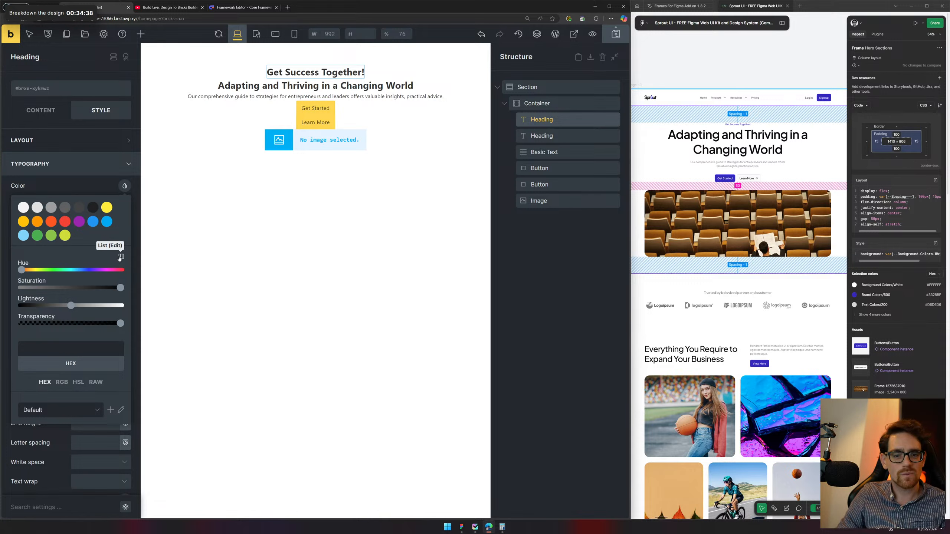
{"action": "right_click", "coordinate": [98, 350]}
{"action": "key", "text": "Escape"}
{"action": "left_click", "coordinate": [96, 382]}
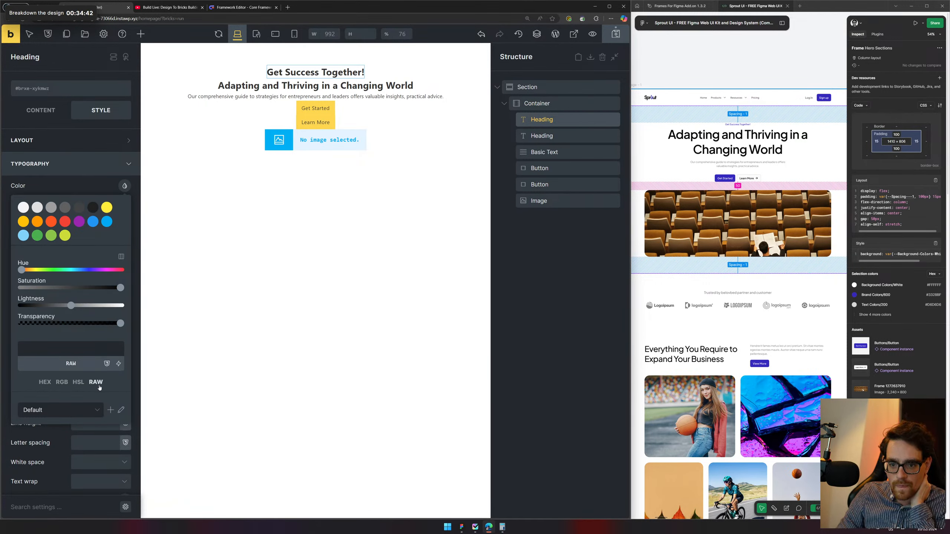
{"action": "left_click", "coordinate": [106, 363]}
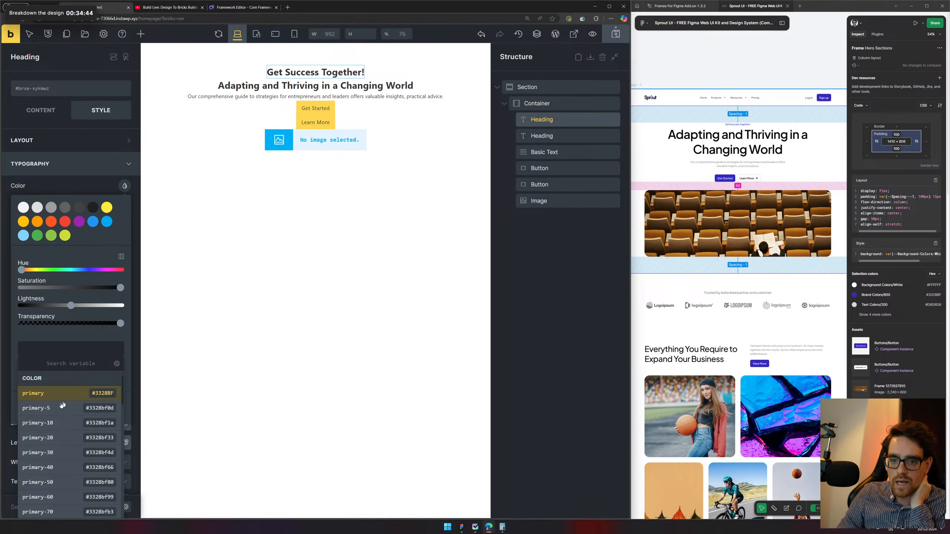
{"action": "left_click", "coordinate": [97, 355]}
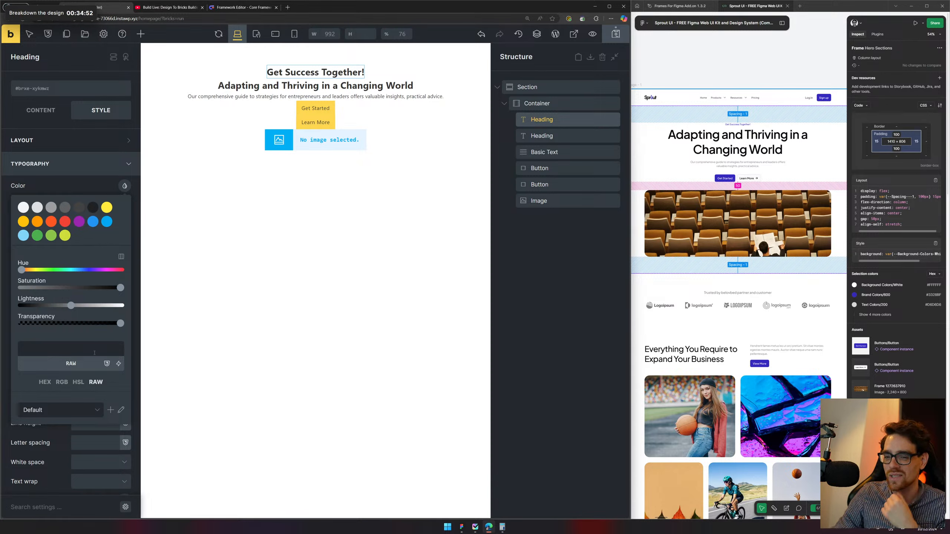
Find the brand blue's hex code beside its swatch in Figma, and set the heading's text color to #3328BF in Bricks
{"action": "left_click_drag", "start_coordinate": [764, 77], "coordinate": [690, 83]}
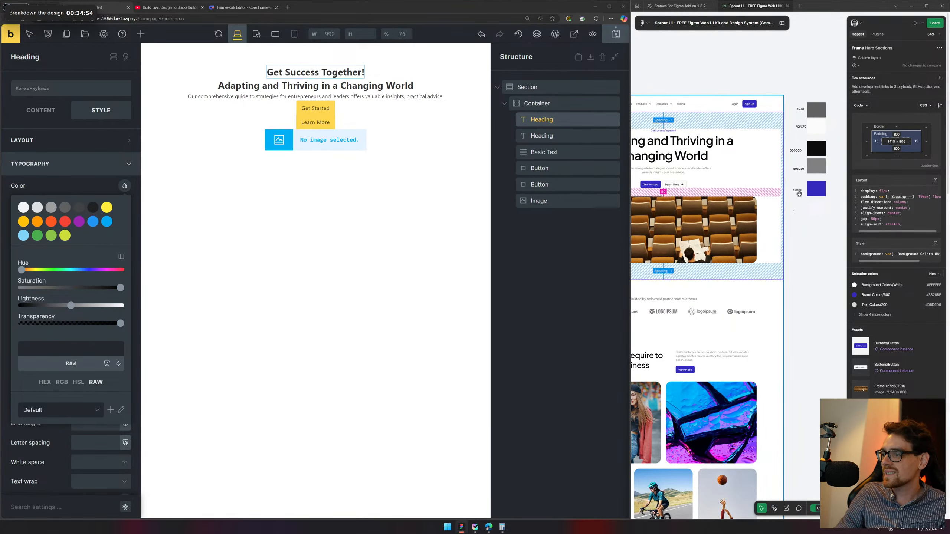
{"action": "left_click", "coordinate": [798, 191]}
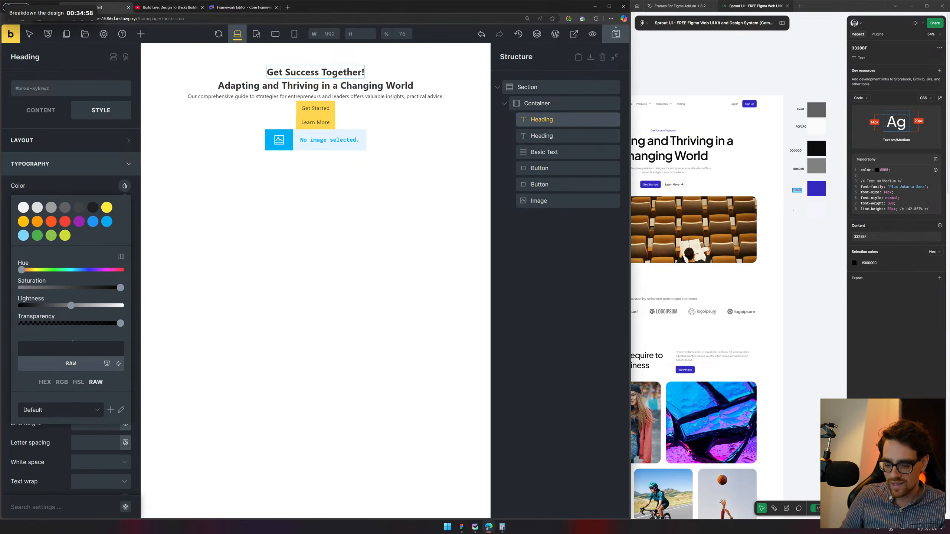
{"action": "left_click", "coordinate": [44, 382]}
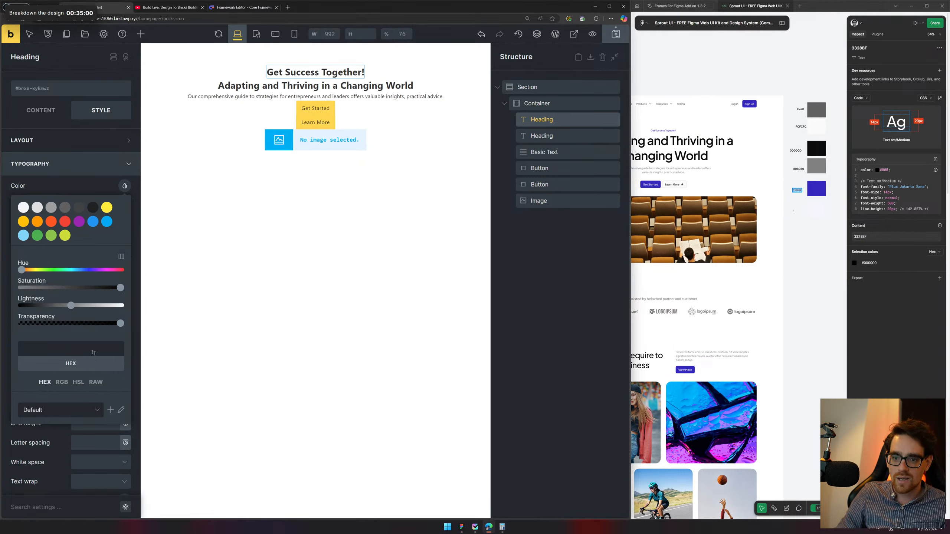
{"action": "left_click", "coordinate": [121, 257]}
{"action": "scroll", "coordinate": [57, 153], "scroll_direction": "down", "scroll_amount": 1}
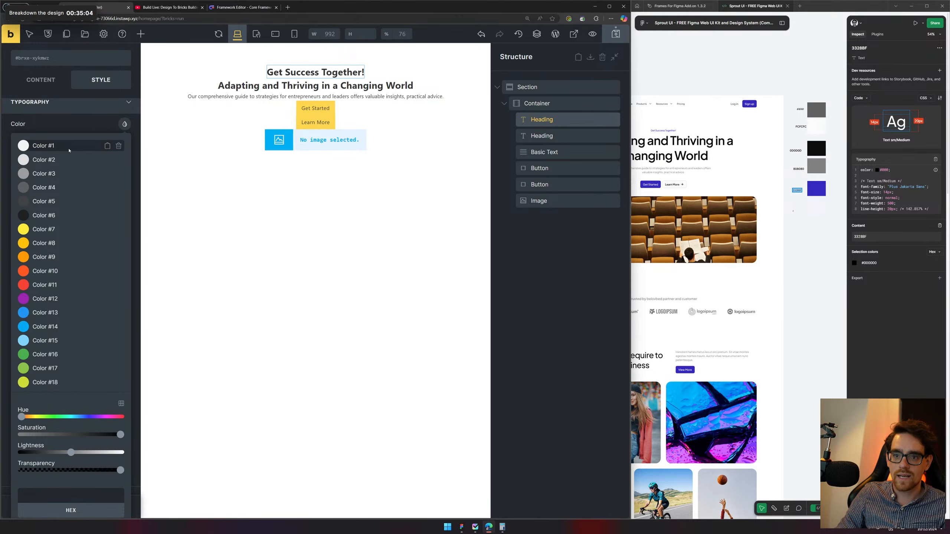
{"action": "scroll", "coordinate": [69, 390], "scroll_direction": "down", "scroll_amount": 3}
{"action": "scroll", "coordinate": [69, 391], "scroll_direction": "up", "scroll_amount": 3}
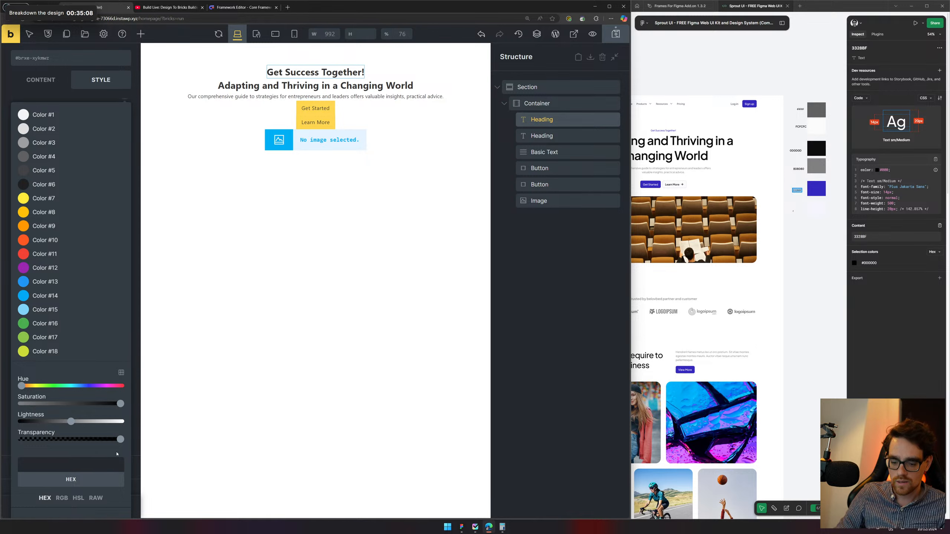
{"action": "type", "text": "#3328BF"}
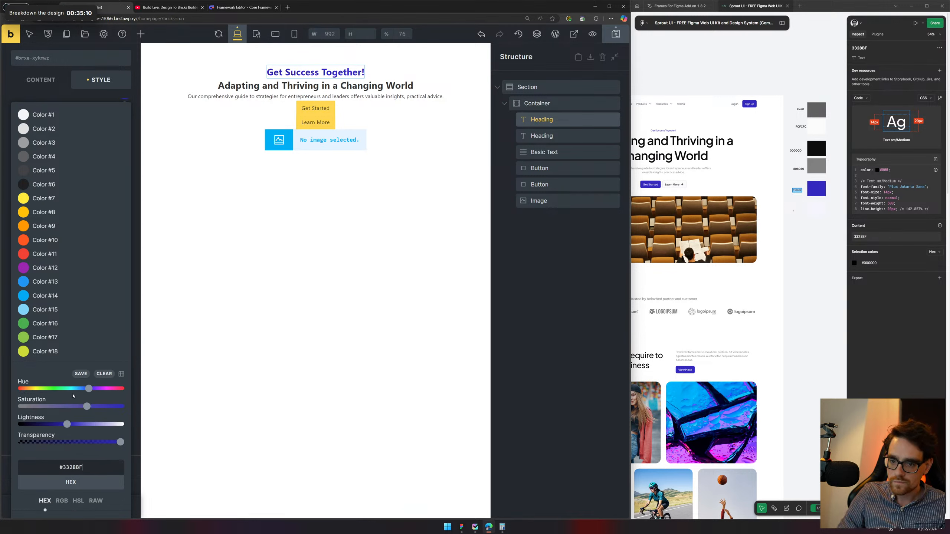
Save the heading's blue to the color palette and rename the new swatch "BRand color"
{"action": "left_click", "coordinate": [81, 374]}
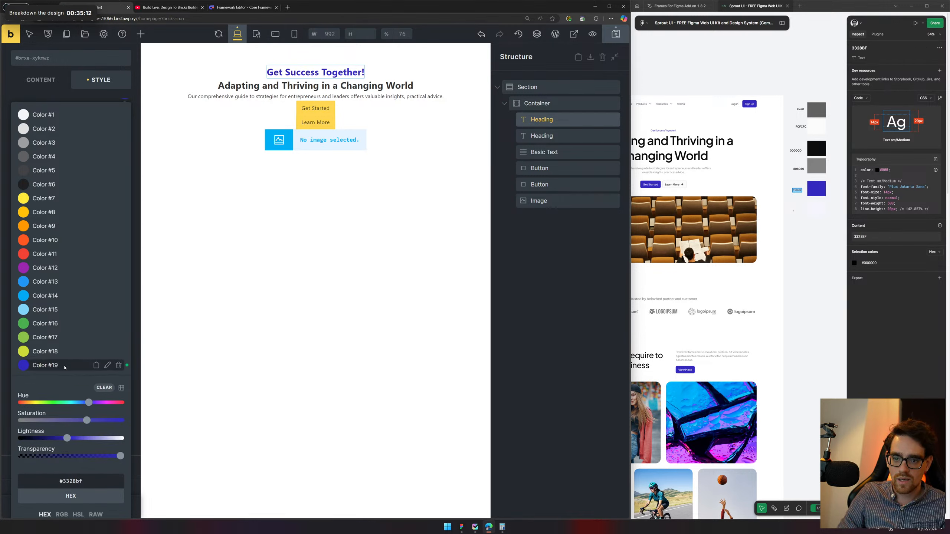
{"action": "double_click", "coordinate": [40, 364]}
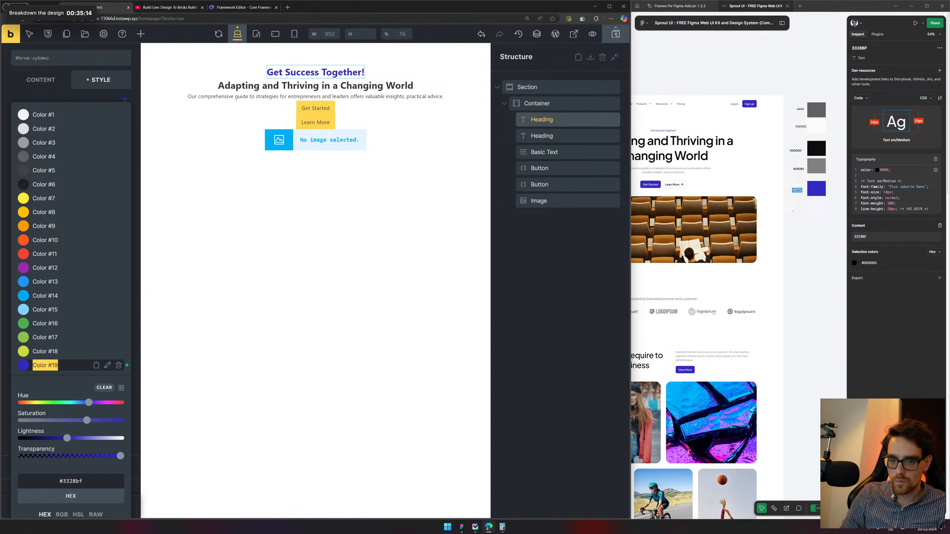
{"action": "scroll", "coordinate": [39, 363], "scroll_direction": "down", "scroll_amount": 3}
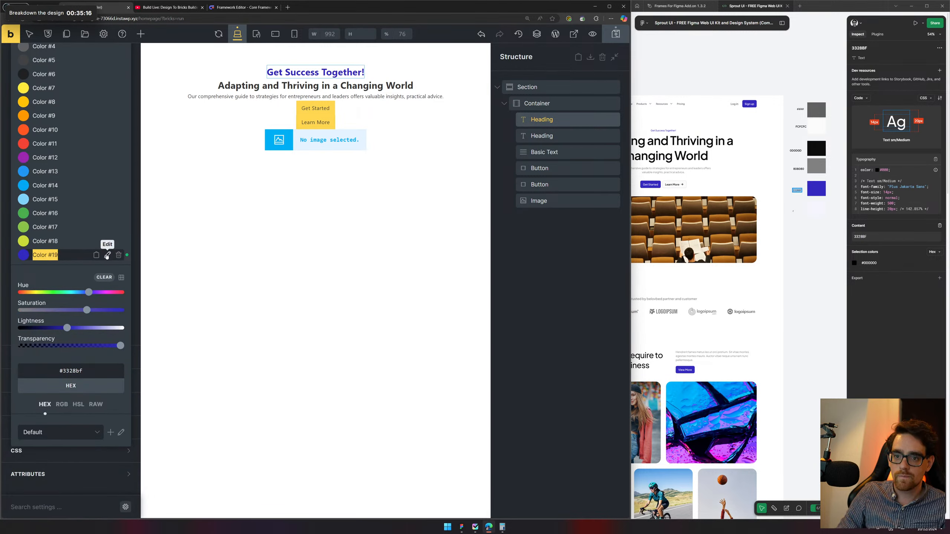
{"action": "left_click", "coordinate": [107, 255]}
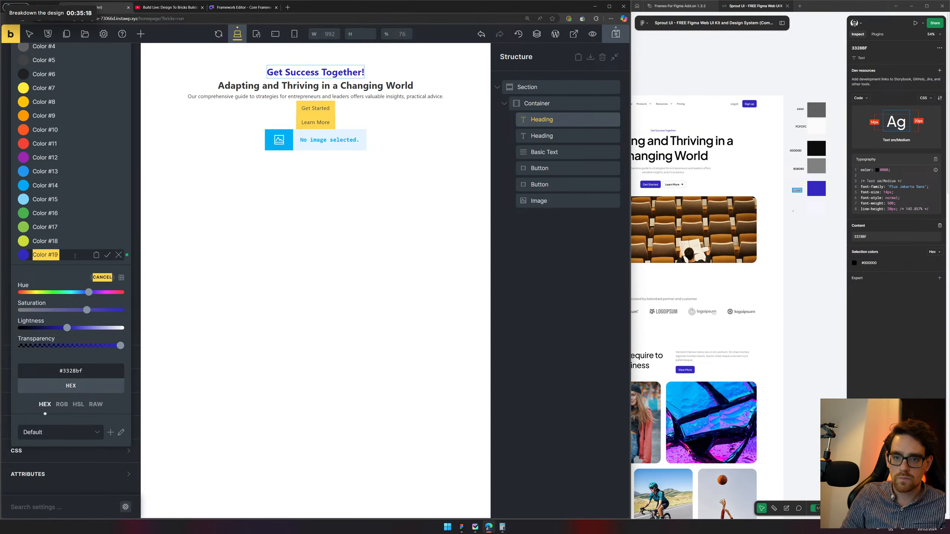
{"action": "type", "text": "BRand color"}
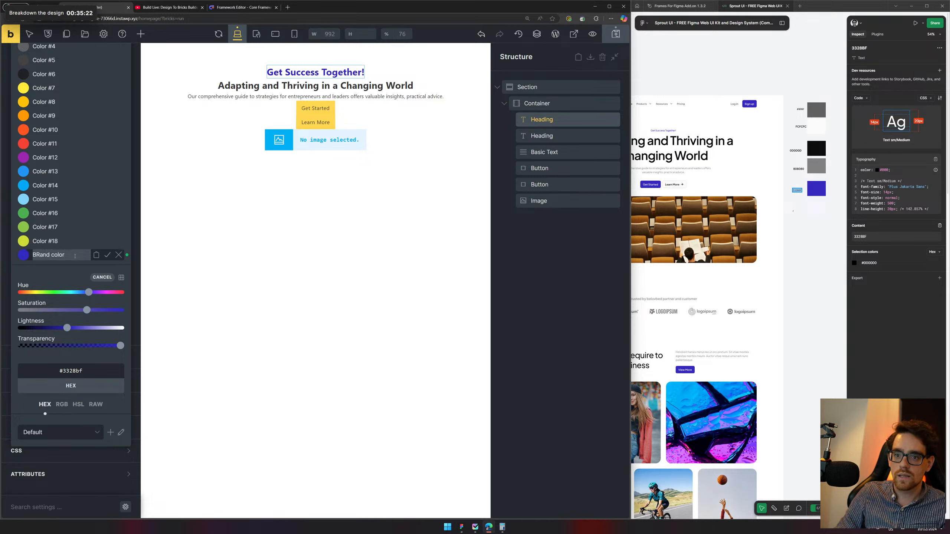
{"action": "left_click", "coordinate": [108, 255]}
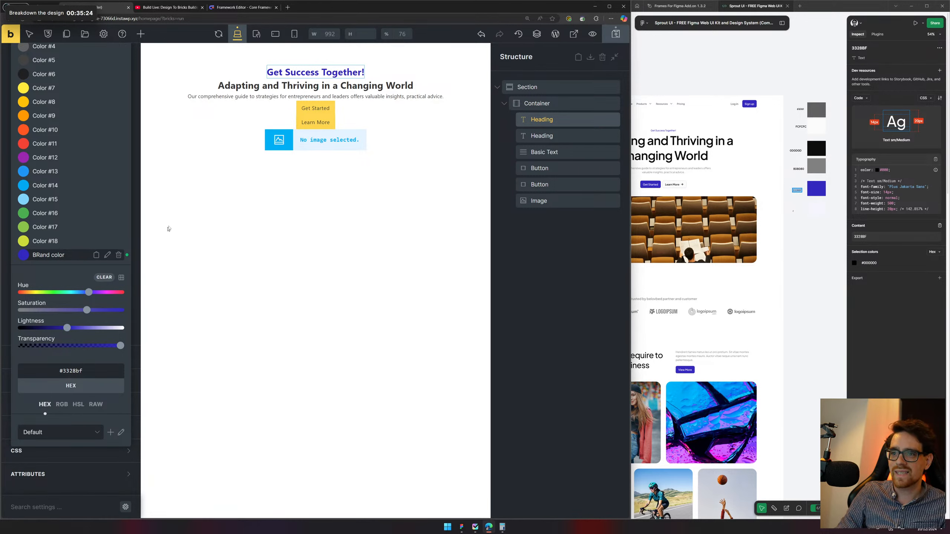
Select the "Adapting and Thriving in a Changing World" heading and open its font size for editing
{"action": "left_click", "coordinate": [330, 88]}
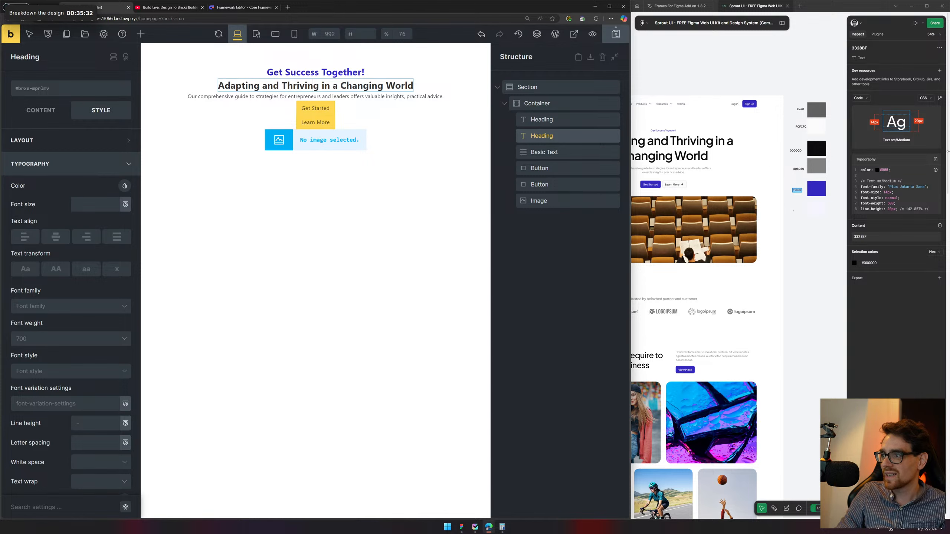
{"action": "left_click_drag", "start_coordinate": [715, 181], "coordinate": [799, 216]}
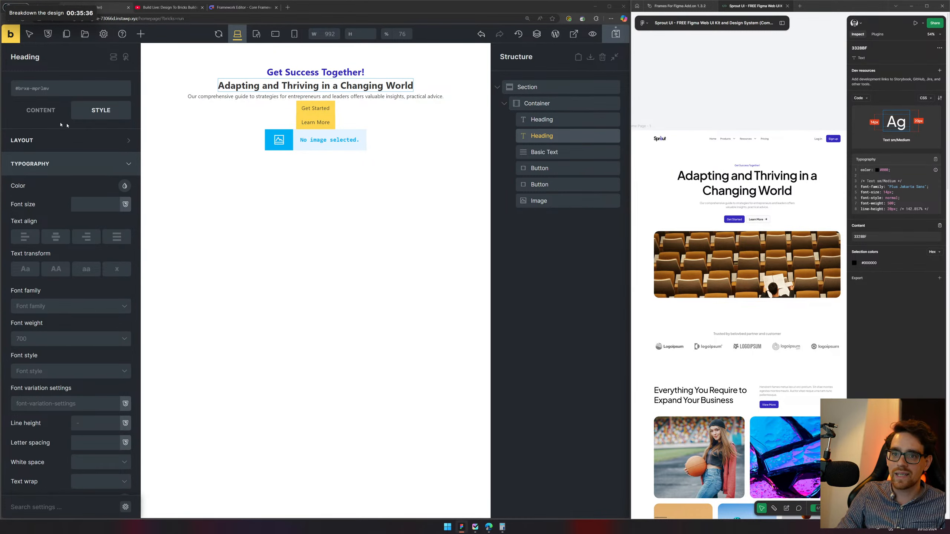
{"action": "left_click", "coordinate": [101, 203]}
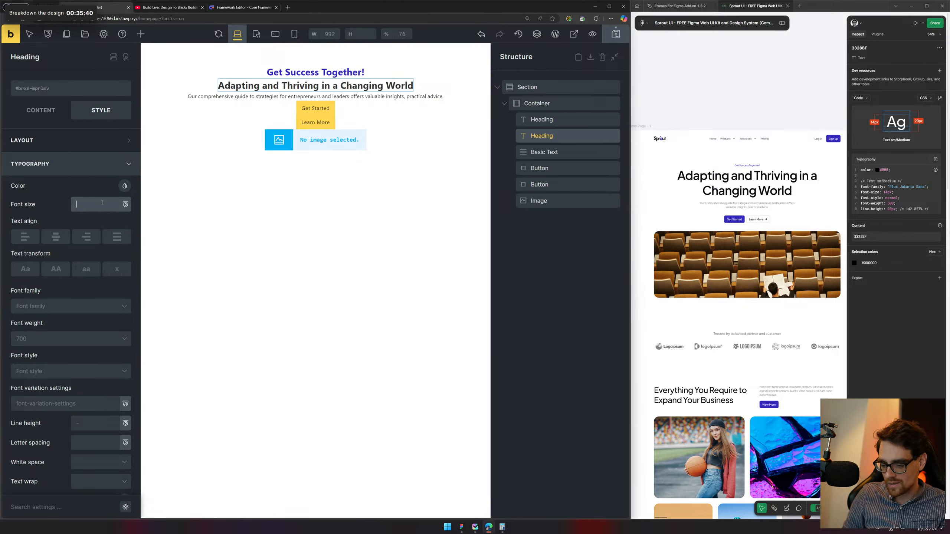
{"action": "type", "text": "t"}
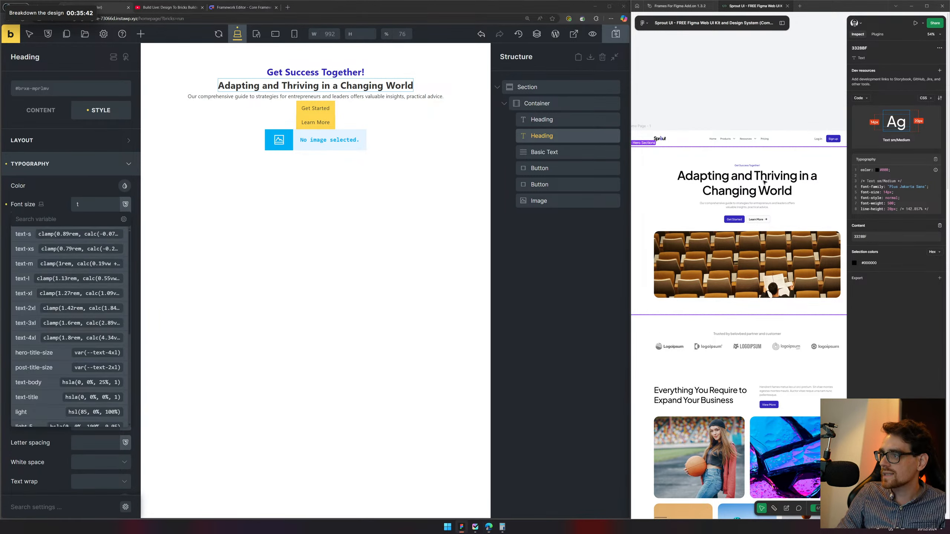
Inspect the matching heading's font size in Figma, and divide 72 by 16 in Calculator to convert it to rem
{"action": "left_click", "coordinate": [764, 182]}
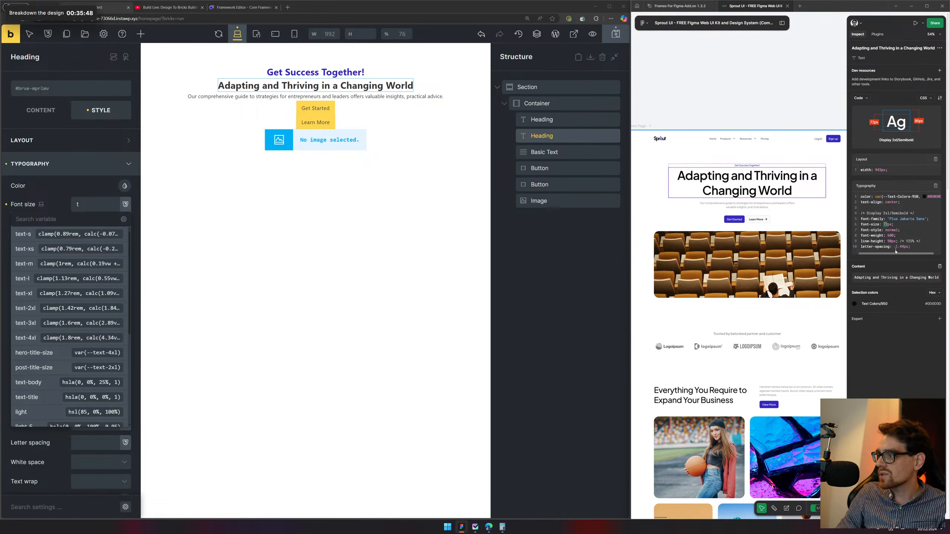
{"action": "key", "text": "super"}
{"action": "mouse_move", "coordinate": [502, 527]}
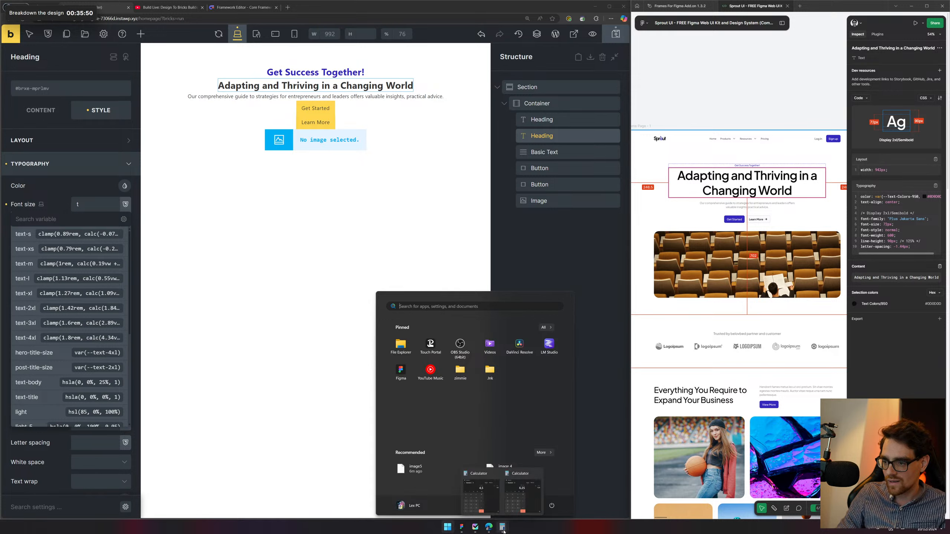
{"action": "left_click", "coordinate": [524, 499]}
{"action": "type", "text": "72"}
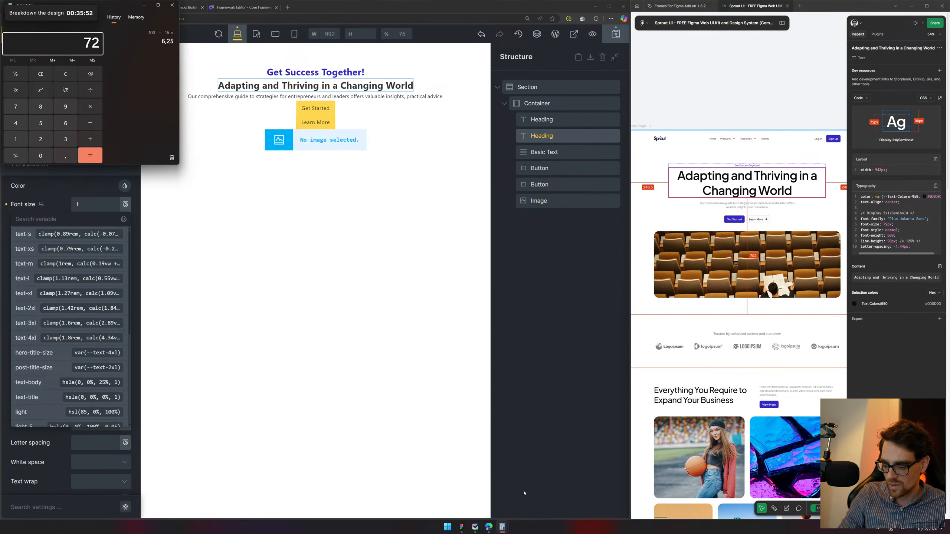
{"action": "type", "text": "16"}
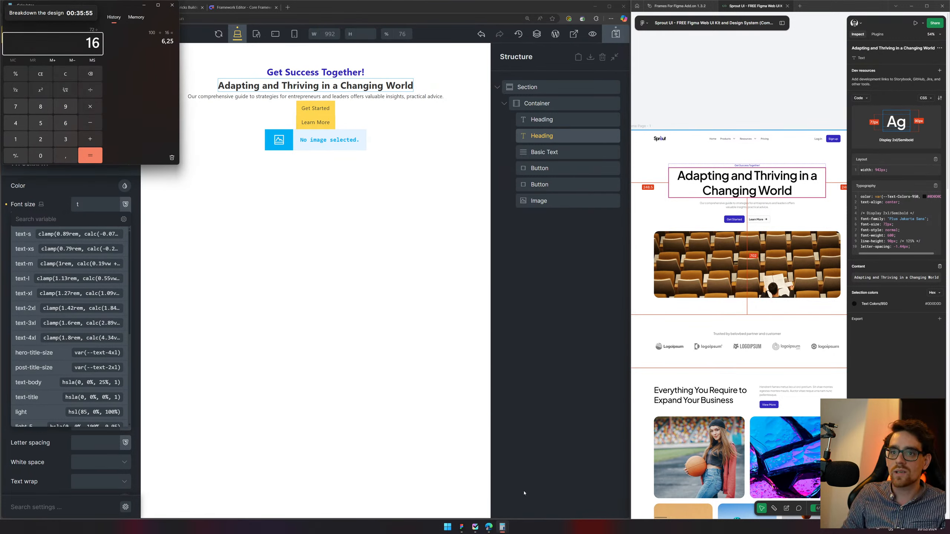
{"action": "key", "text": "Return"}
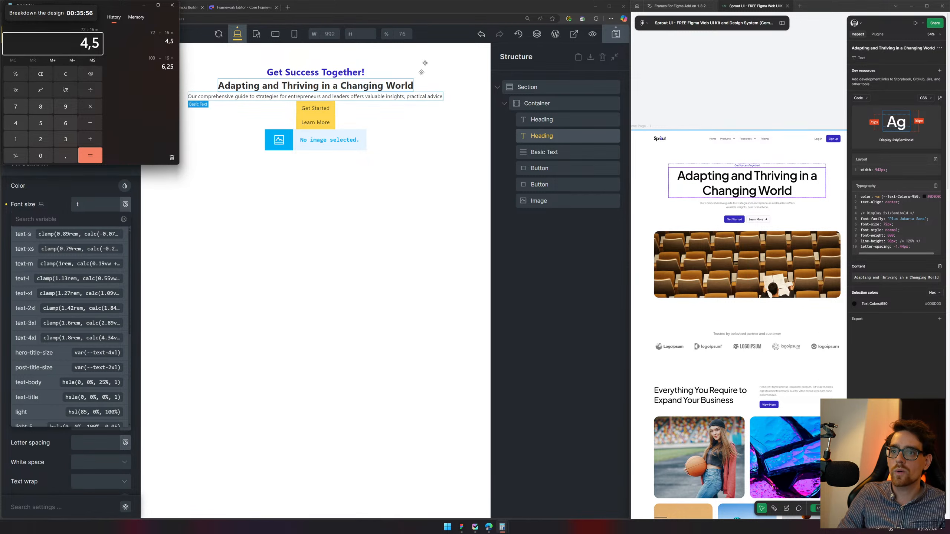
Back in Bricks, set the "Adapting and Thriving in a Changing World" heading's font size to 4.5rem
{"action": "left_click", "coordinate": [460, 9]}
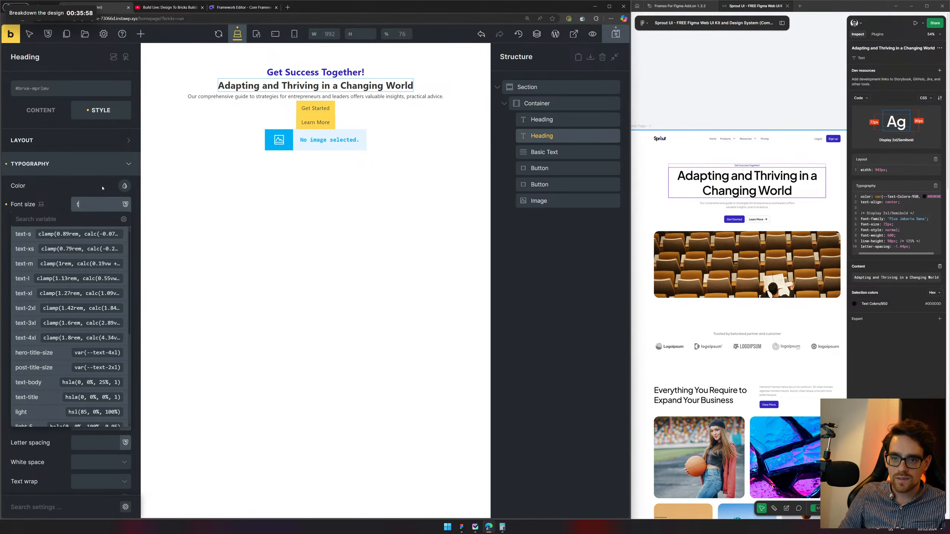
{"action": "key", "text": "BackSpace"}
{"action": "type", "text": "4"}
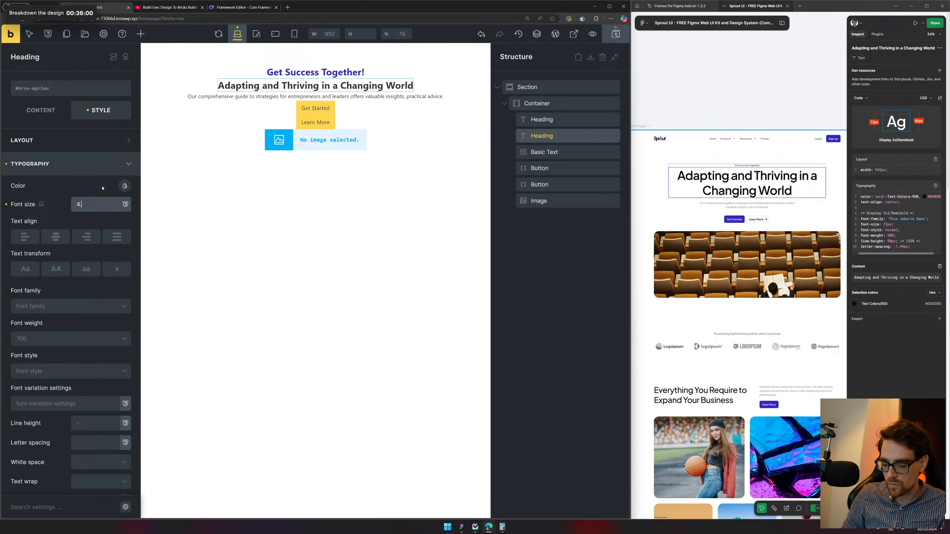
{"action": "type", "text": ".5rem"}
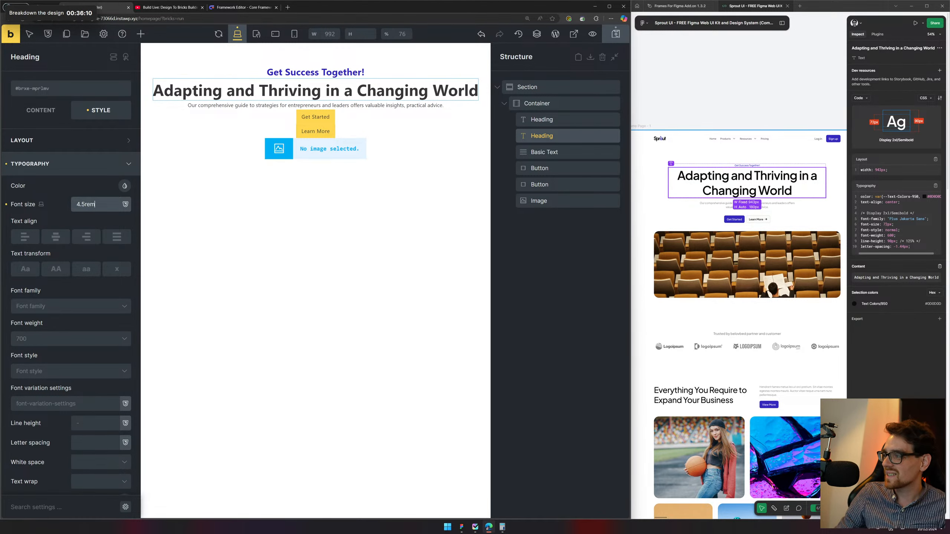
Look up the main heading's font family in Figma, and set the Bricks heading's font family to Plus Jakarta Sans
{"action": "double_click", "coordinate": [909, 220]}
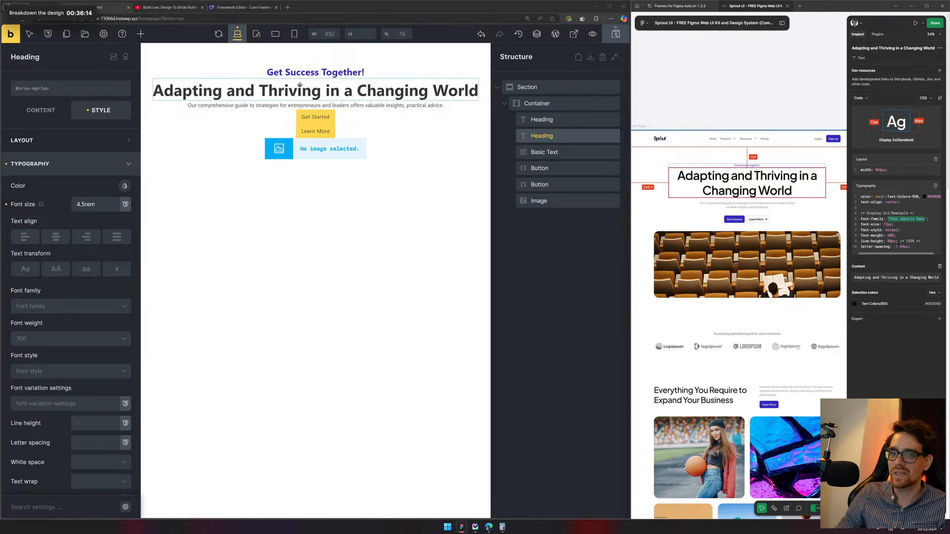
{"action": "left_click", "coordinate": [54, 309]}
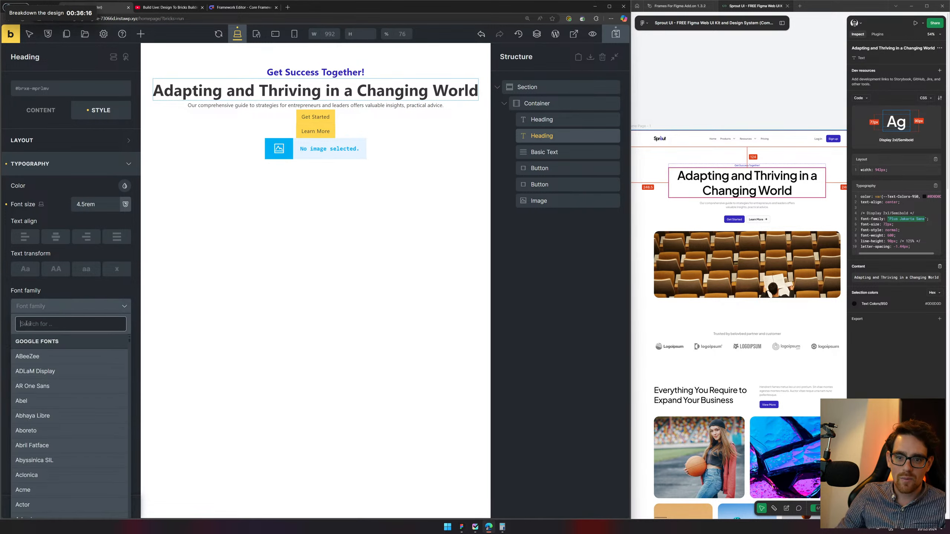
{"action": "type", "text": "plus"}
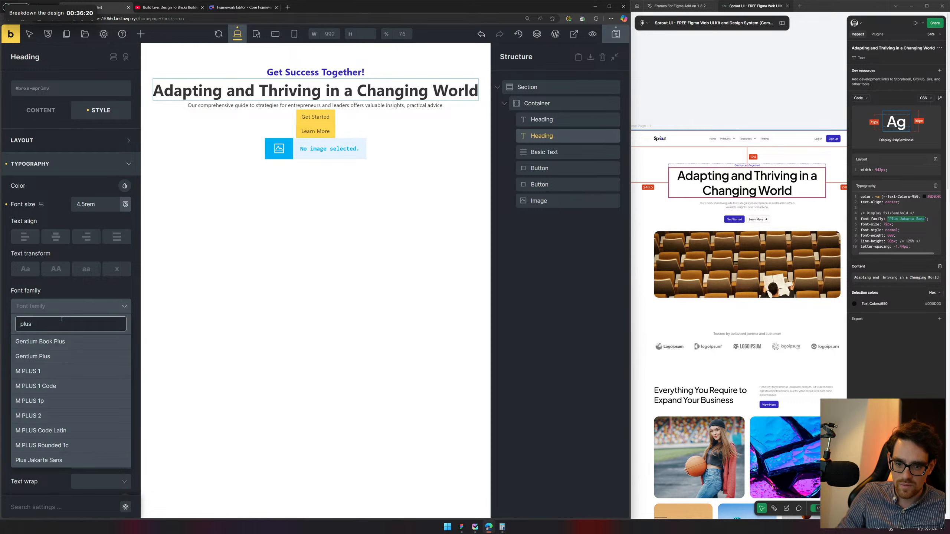
{"action": "left_click", "coordinate": [73, 461]}
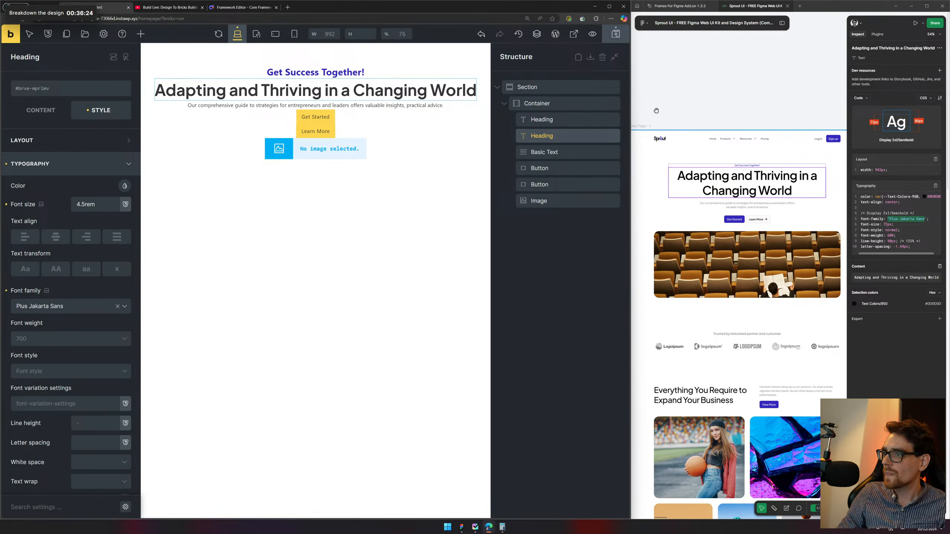
Look up the "Get Success Together!" font in Figma, and set the Bricks heading's font family to Plus Jakarta Sans
{"action": "left_click", "coordinate": [325, 70]}
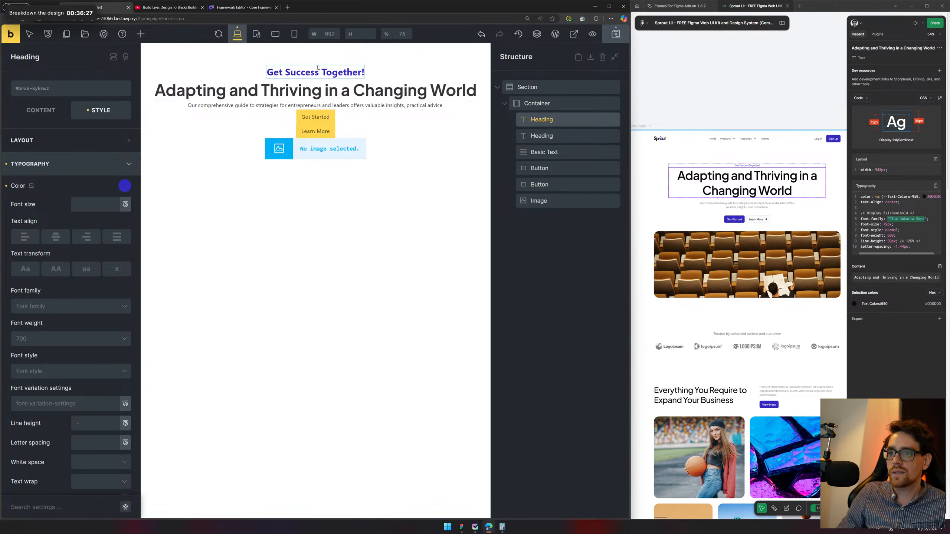
{"action": "left_click", "coordinate": [749, 166]}
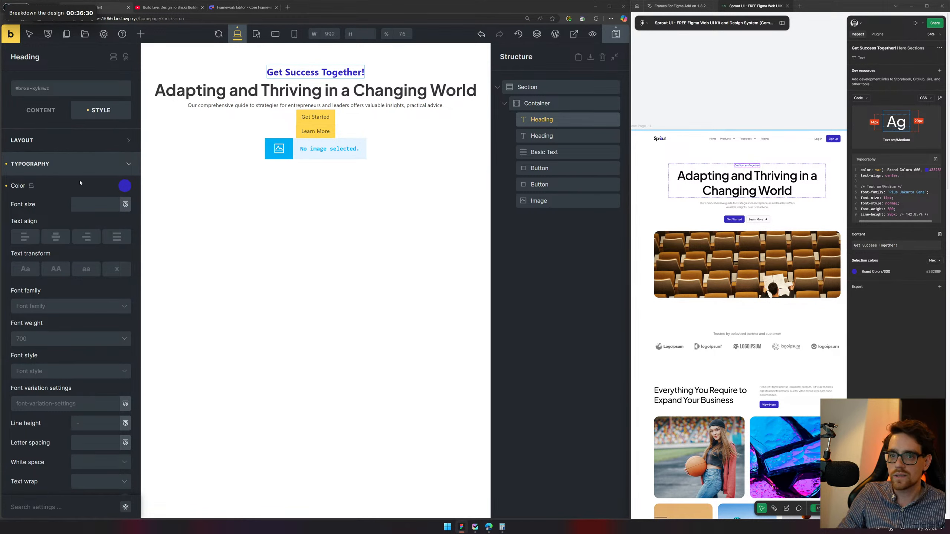
{"action": "left_click", "coordinate": [59, 307]}
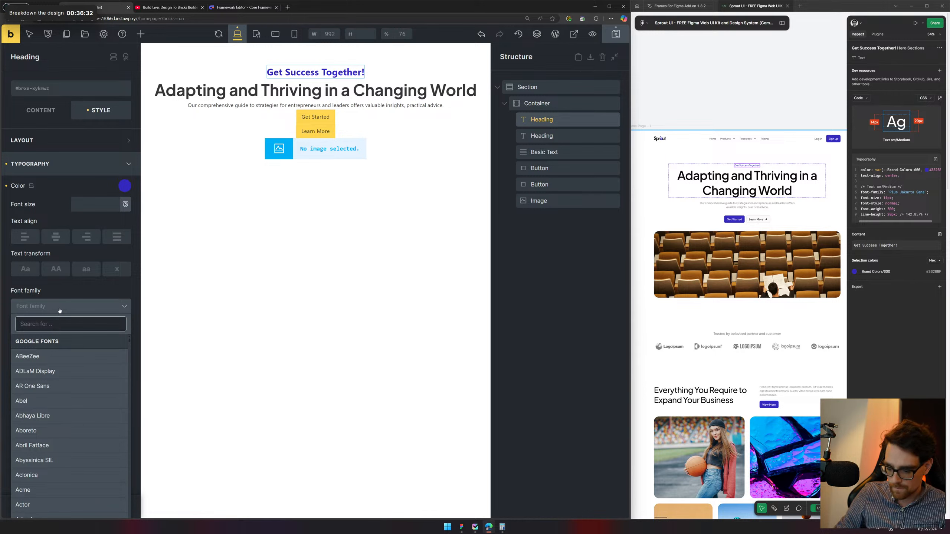
{"action": "type", "text": "plus"}
{"action": "left_click", "coordinate": [75, 460]}
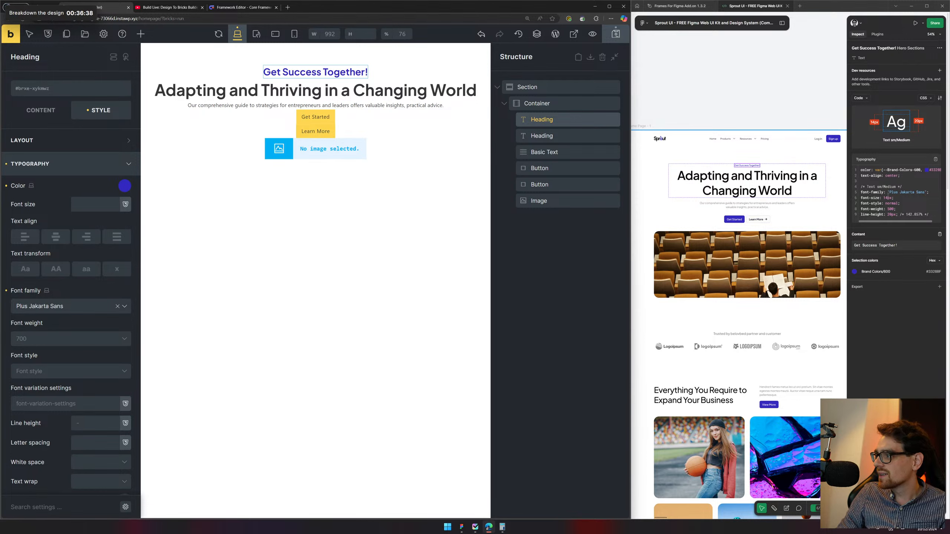
Set the "Get Success Together!" heading's font size to 14px
{"action": "left_click", "coordinate": [86, 208]}
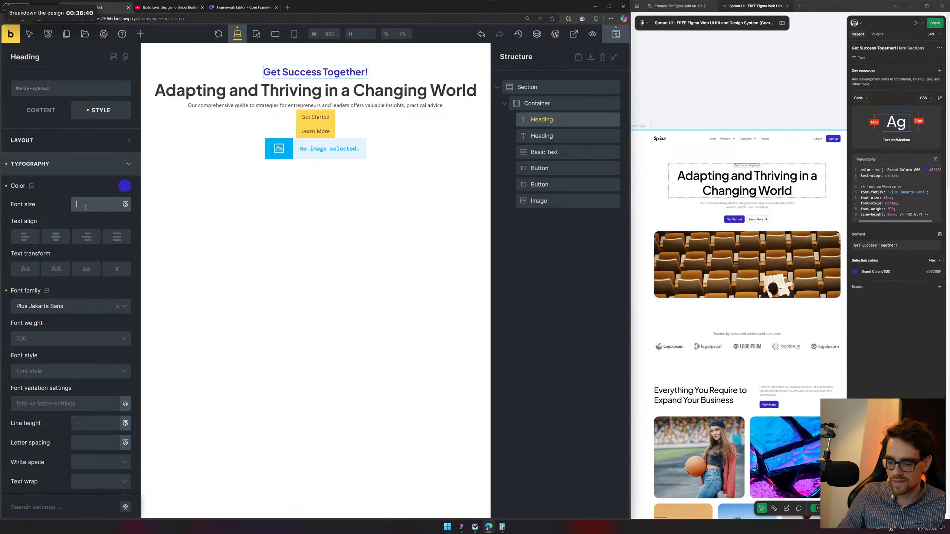
{"action": "type", "text": "14px"}
{"action": "double_click", "coordinate": [84, 206]}
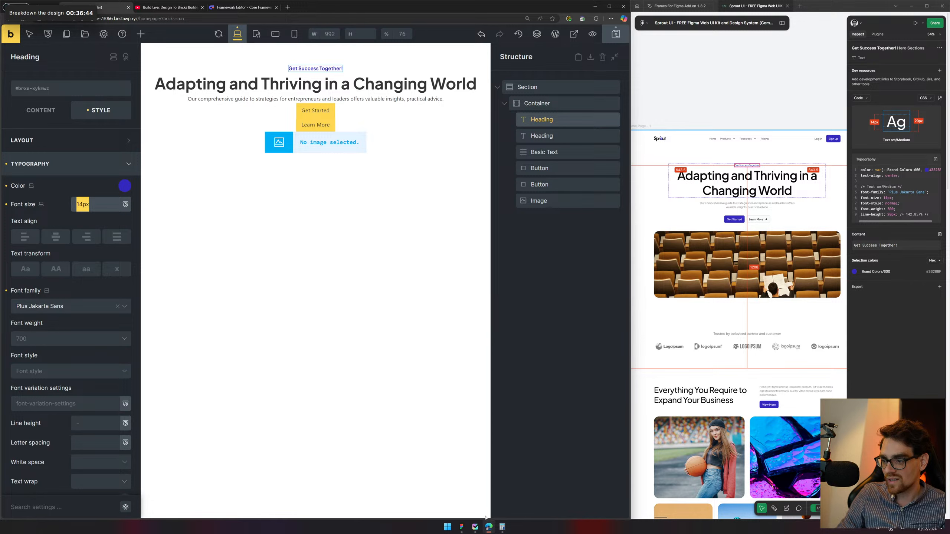
Switch to Calculator and divide 14 by 16 to convert the font size to rem
{"action": "left_click", "coordinate": [523, 501]}
{"action": "type", "text": "1"}
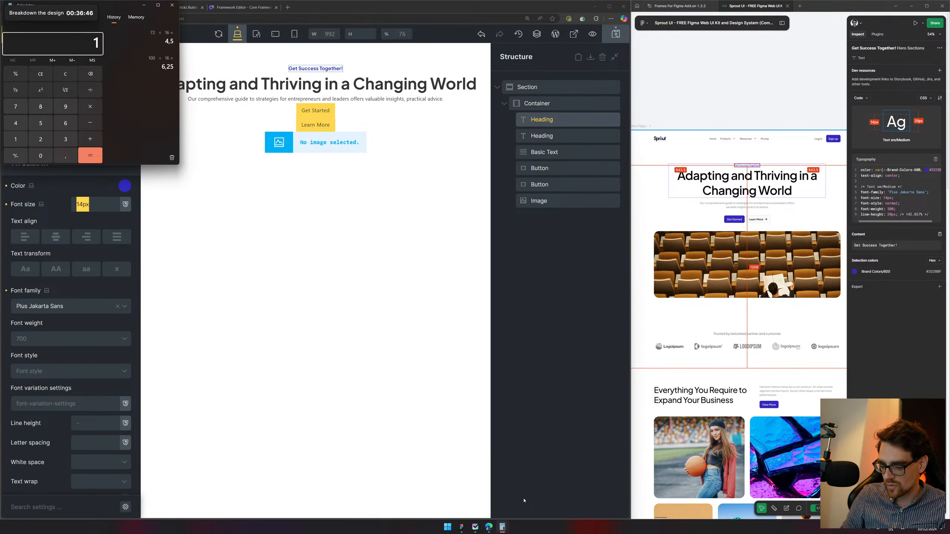
{"action": "type", "text": "4/16"}
{"action": "key", "text": "Return"}
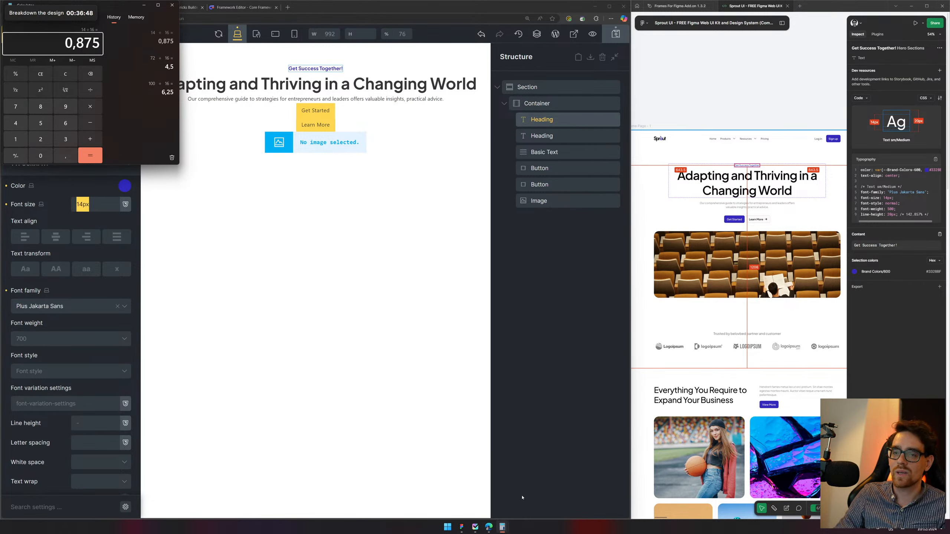
Back in Bricks, set the "Get Success Together!" heading's font size to .6rem
{"action": "left_click_drag", "start_coordinate": [96, 206], "coordinate": [27, 206]}
{"action": "type", "text": ".6r4em"}
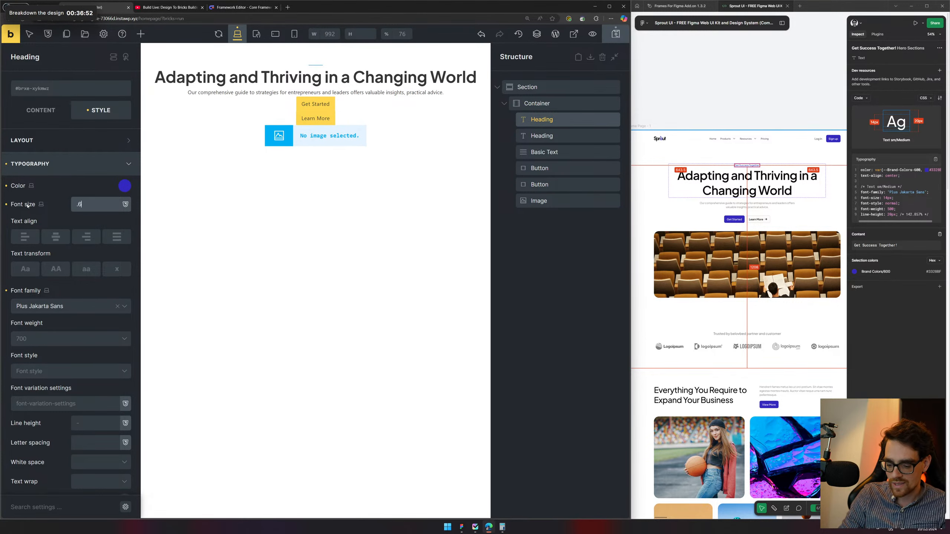
{"action": "key", "text": "BackSpace"}
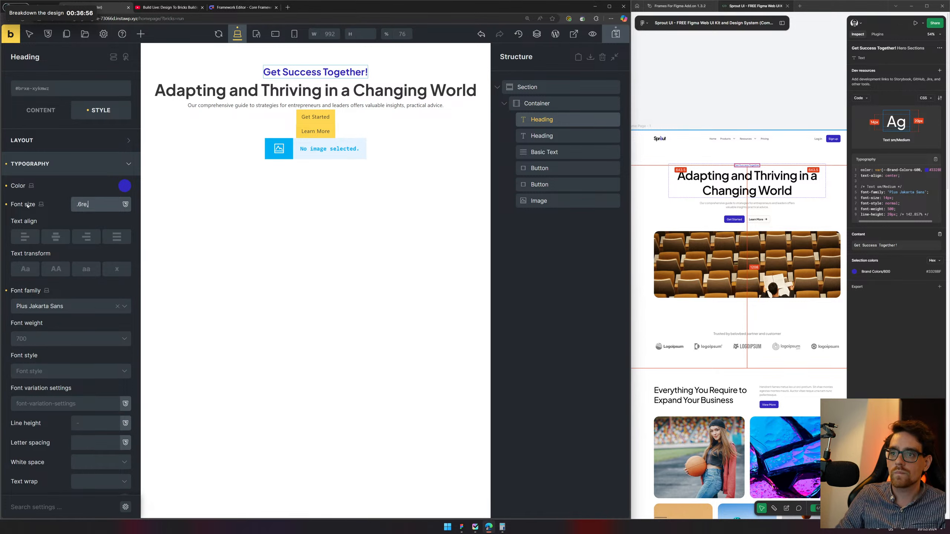
{"action": "type", "text": "em"}
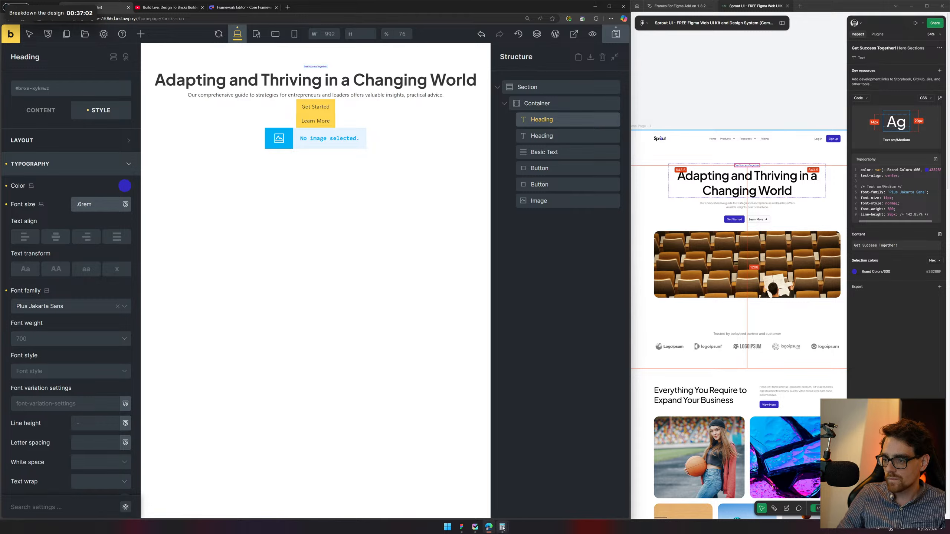
Recheck the converted size in Calculator, and set the "Get Success Together!" heading's font size to .875rem in Bricks
{"action": "mouse_move", "coordinate": [503, 524]}
{"action": "left_click", "coordinate": [523, 496]}
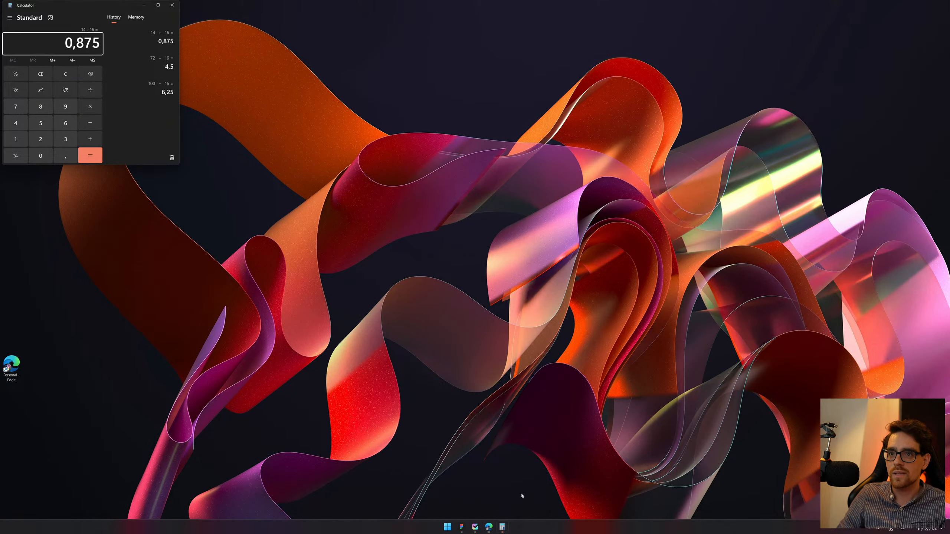
{"action": "left_click", "coordinate": [77, 205]}
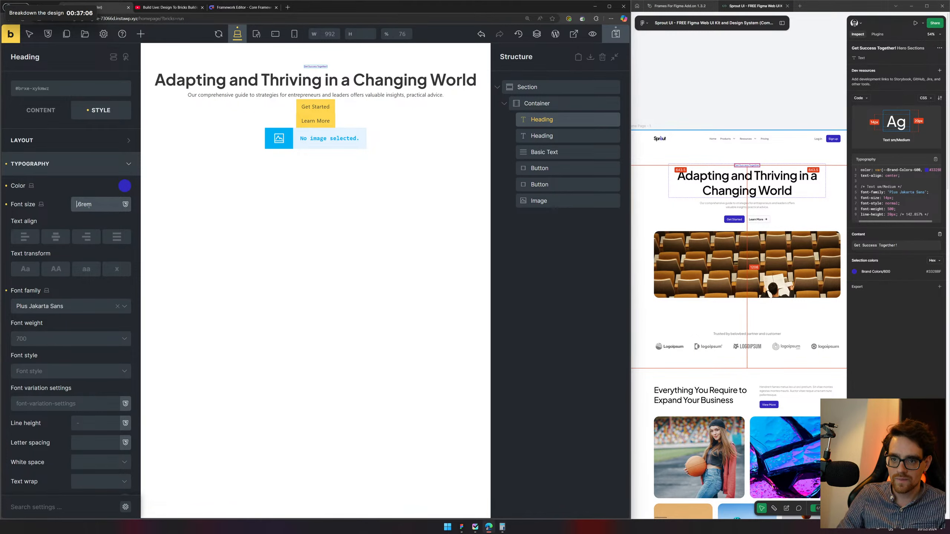
{"action": "type", "text": "."}
{"action": "key", "text": "Delete"}
{"action": "type", "text": "875"}
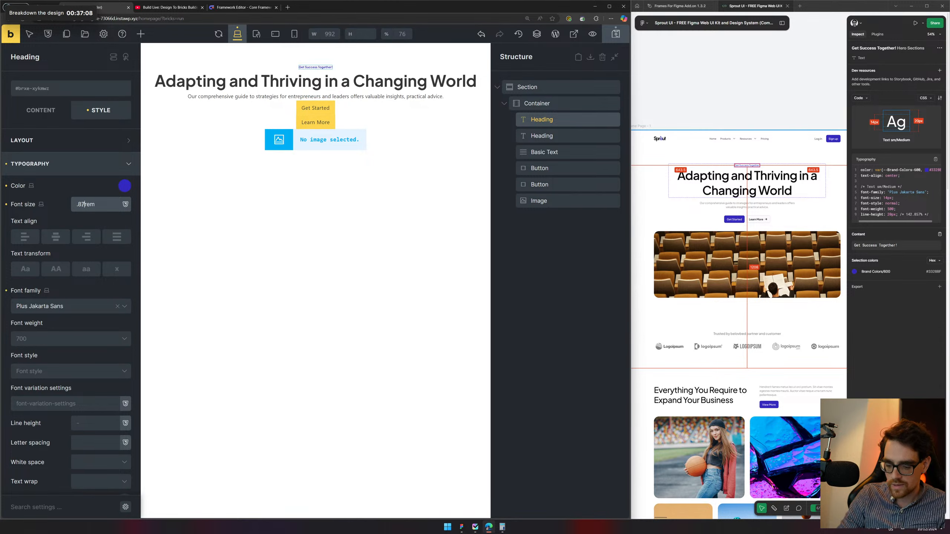
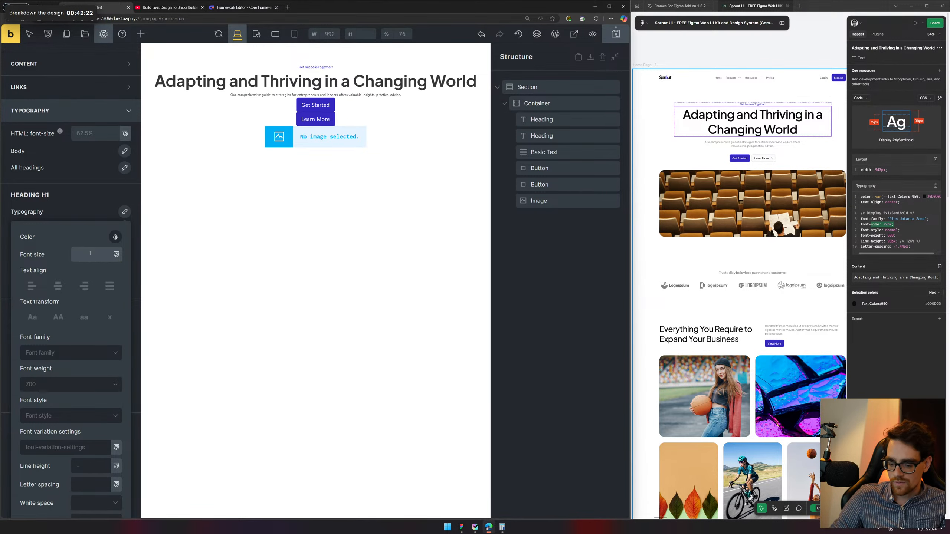
Divide 72 by 16 in Calculator, and set the Heading H1 typography font size to 4.5rem in the Bricks theme styles
{"action": "mouse_move", "coordinate": [503, 527]}
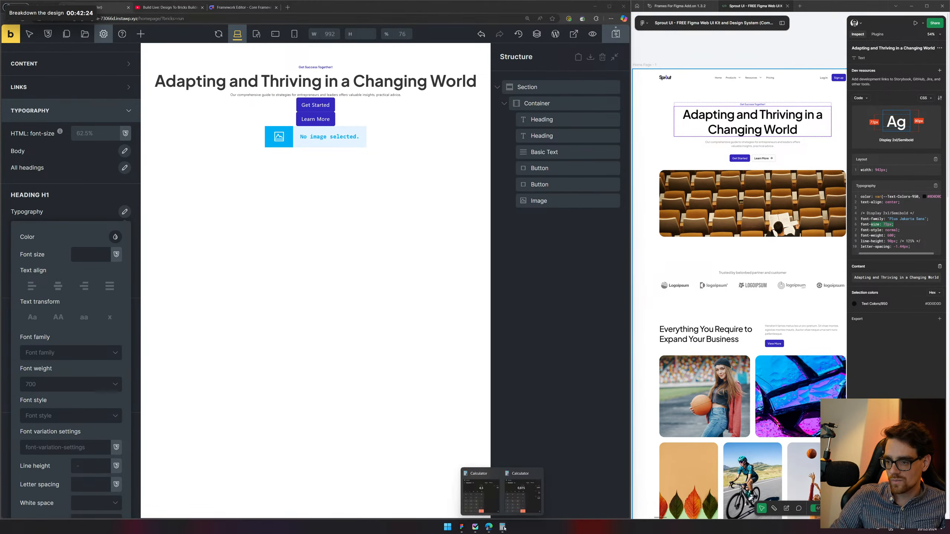
{"action": "left_click", "coordinate": [524, 493]}
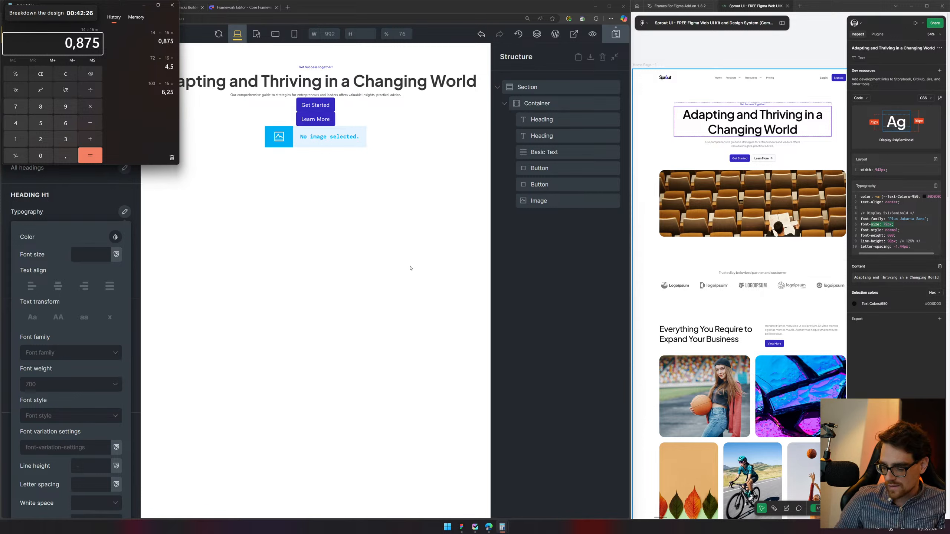
{"action": "type", "text": "72/16"}
{"action": "key", "text": "Return"}
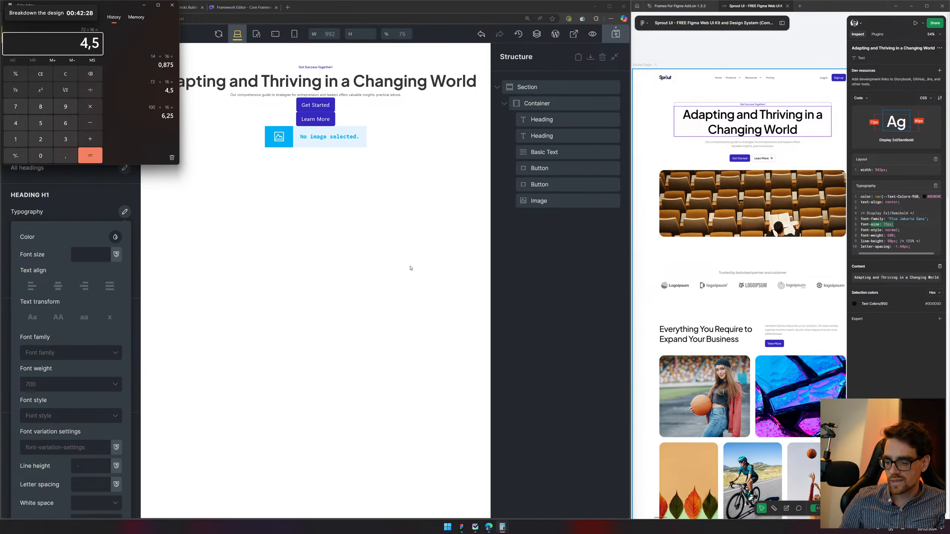
{"action": "left_click", "coordinate": [87, 254]}
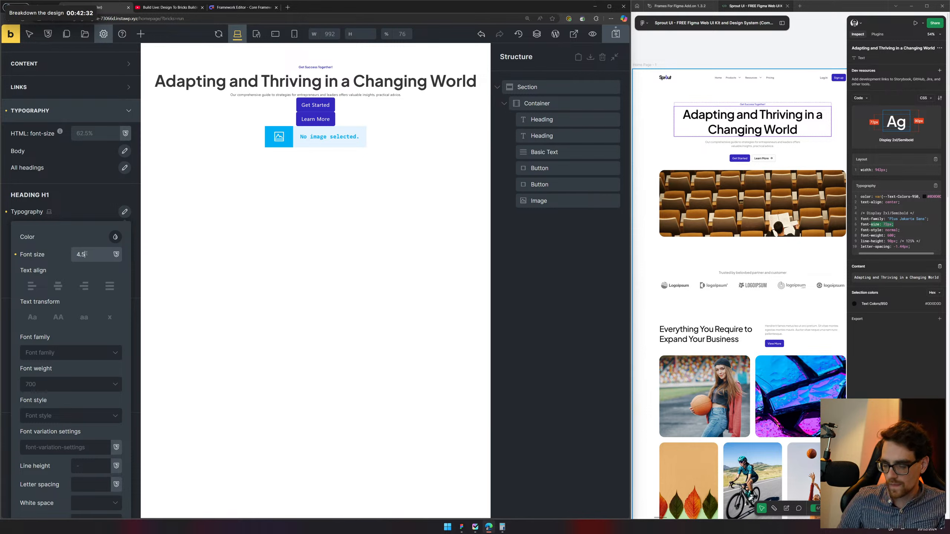
{"action": "type", "text": "4.5rem"}
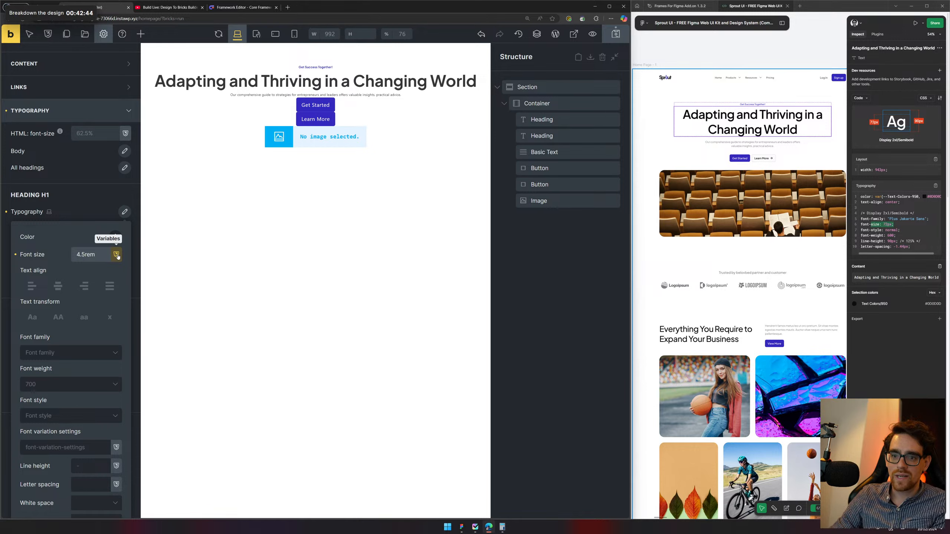
Search the CSS variables for "text", assign text-2xl as the Heading H1 font size, and close its typography settings
{"action": "left_click", "coordinate": [116, 255]}
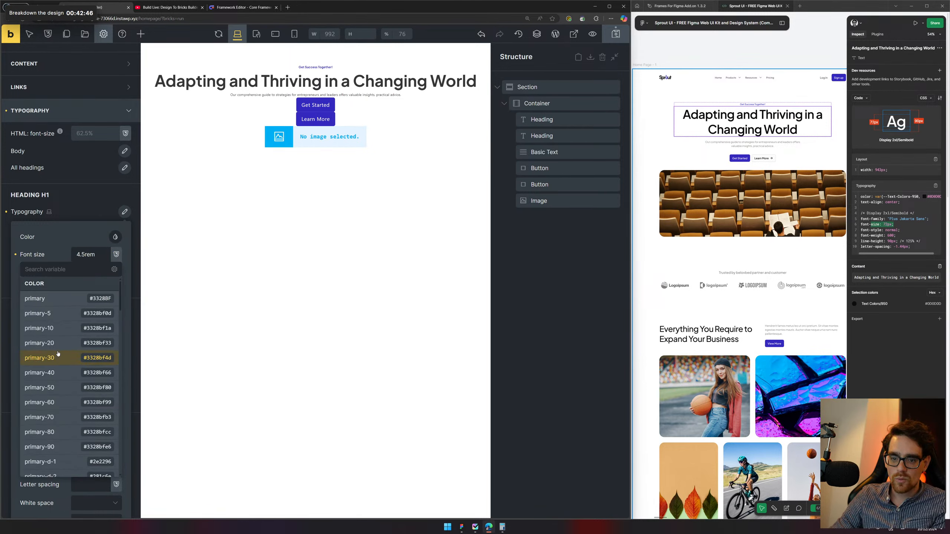
{"action": "scroll", "coordinate": [58, 354], "scroll_direction": "down", "scroll_amount": 5}
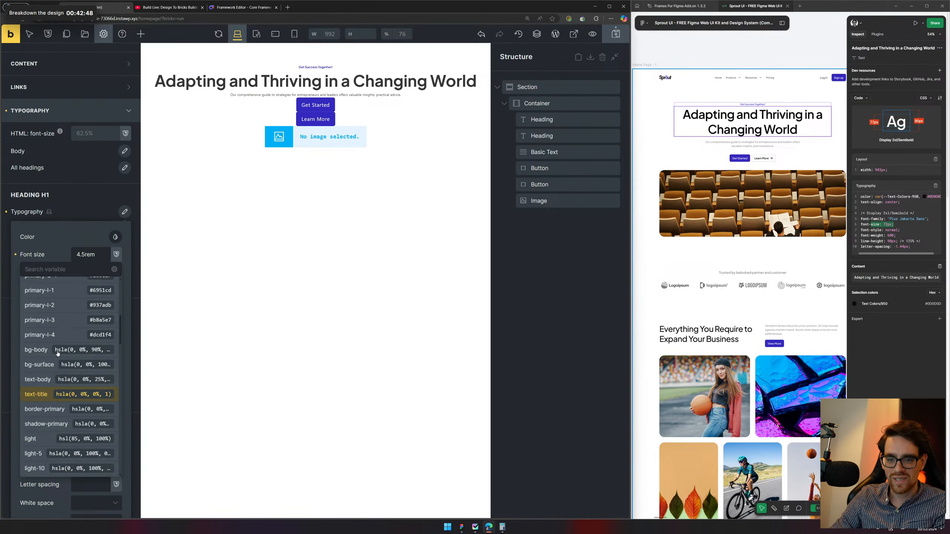
{"action": "scroll", "coordinate": [55, 352], "scroll_direction": "down", "scroll_amount": 5}
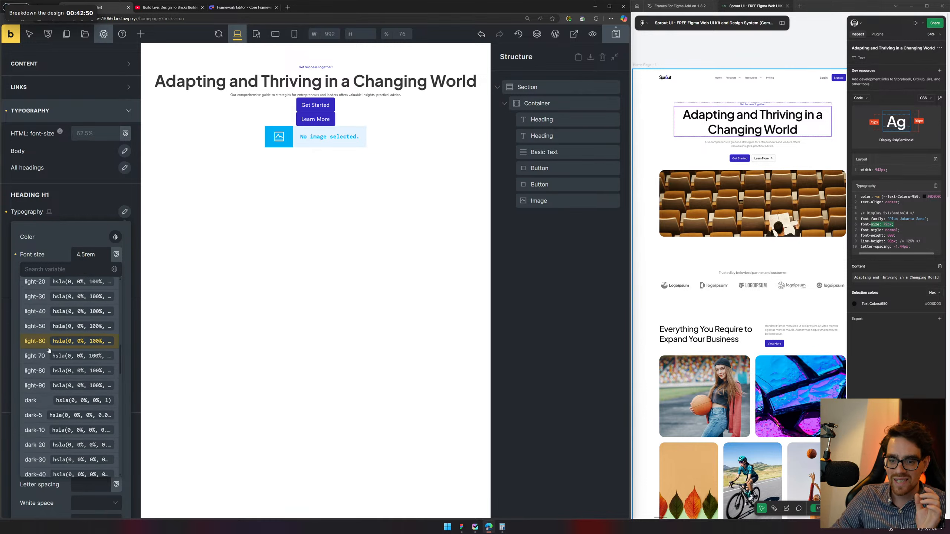
{"action": "scroll", "coordinate": [50, 348], "scroll_direction": "down", "scroll_amount": 5}
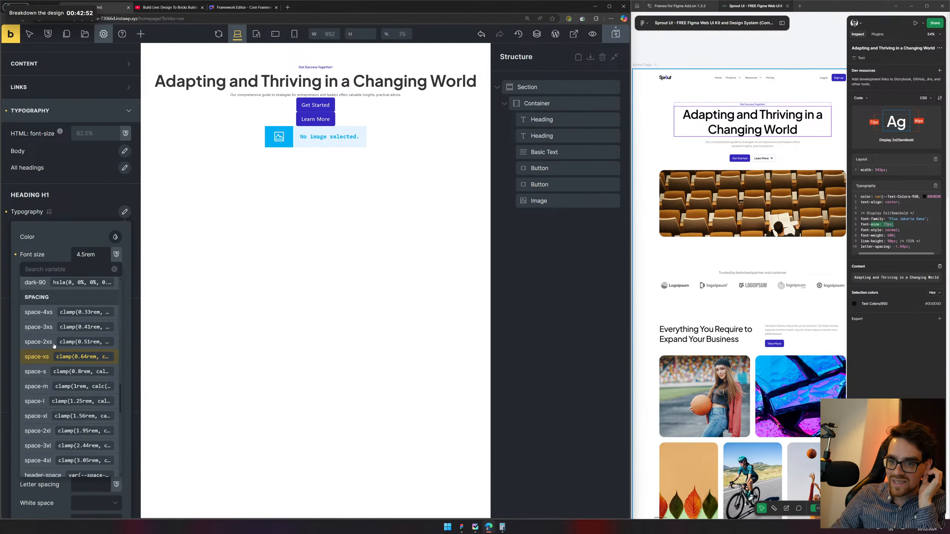
{"action": "left_click", "coordinate": [58, 268]}
{"action": "type", "text": "texc"}
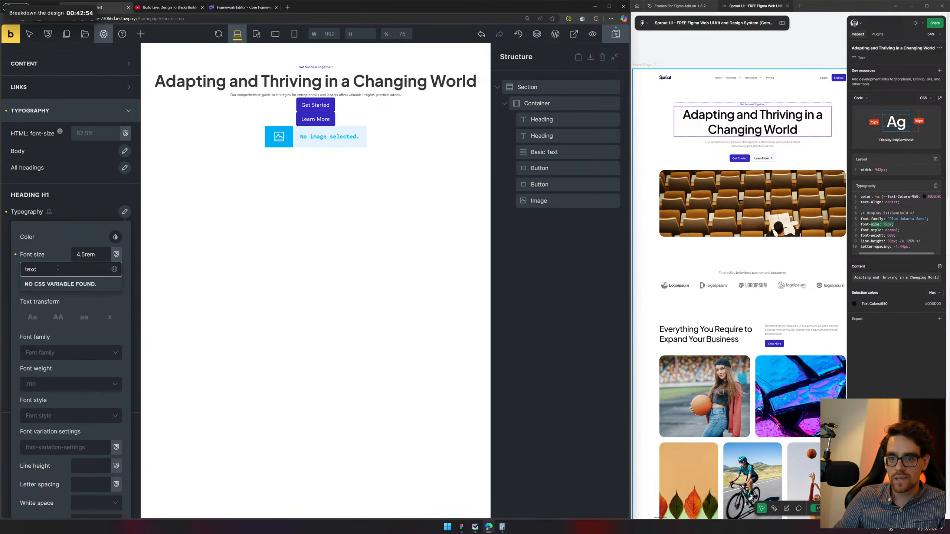
{"action": "key", "text": "BackSpace"}
{"action": "type", "text": "t"}
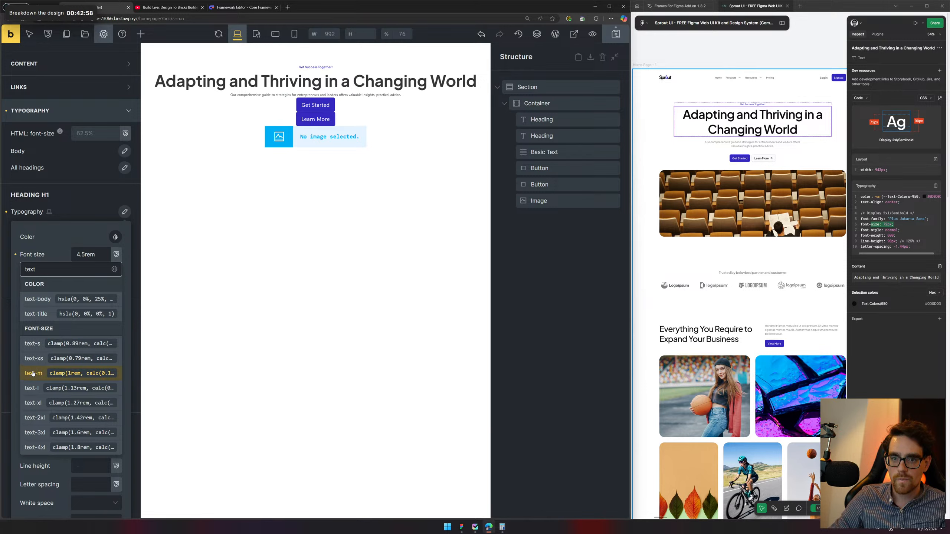
{"action": "scroll", "coordinate": [45, 381], "scroll_direction": "down", "scroll_amount": 1}
{"action": "left_click", "coordinate": [38, 390]}
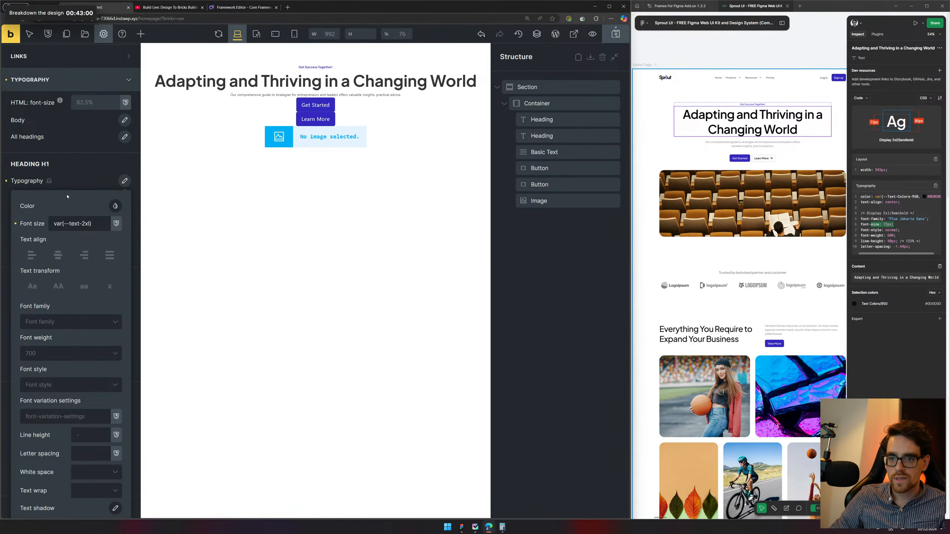
{"action": "scroll", "coordinate": [69, 211], "scroll_direction": "up", "scroll_amount": 2}
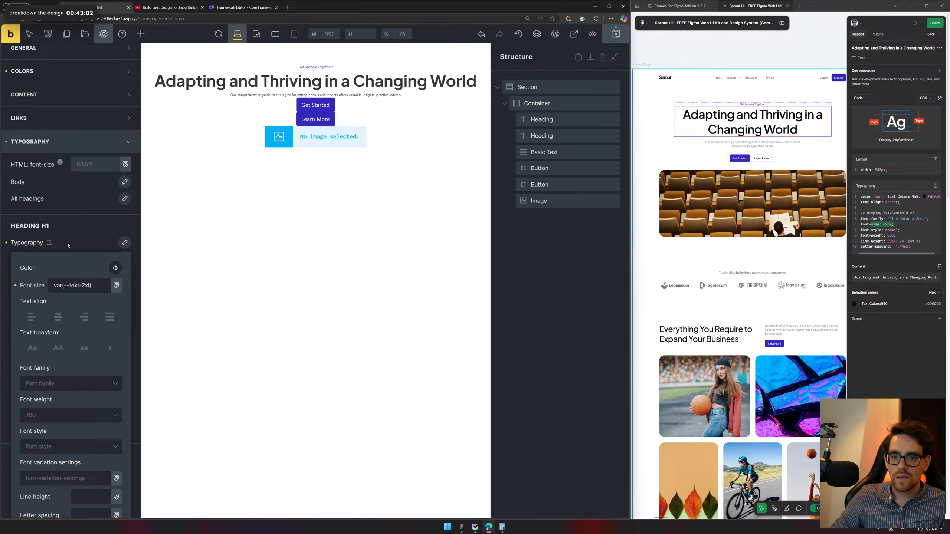
{"action": "left_click", "coordinate": [76, 241]}
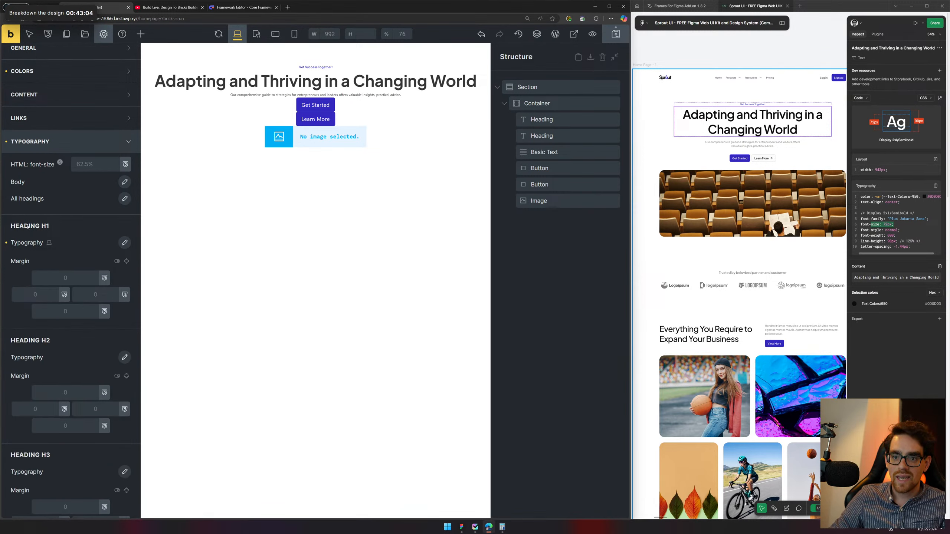
Set the Heading H1 typography color in the theme styles to the text-title variable as a raw value
{"action": "left_click", "coordinate": [125, 242]}
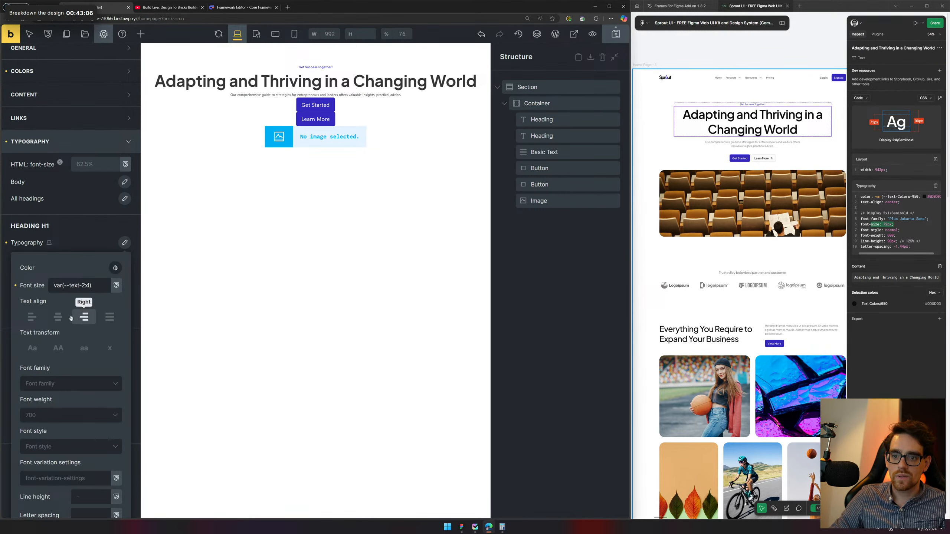
{"action": "scroll", "coordinate": [97, 280], "scroll_direction": "down", "scroll_amount": 1}
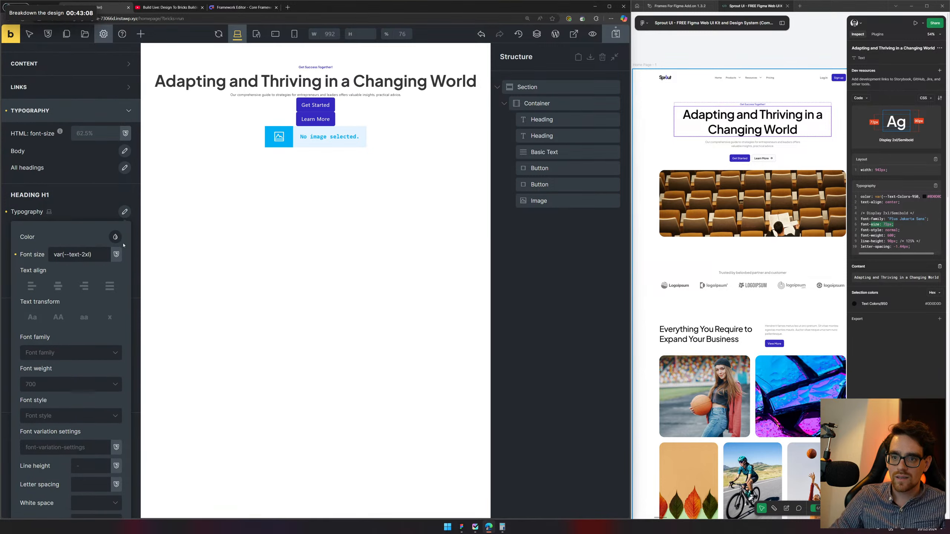
{"action": "left_click", "coordinate": [115, 236]}
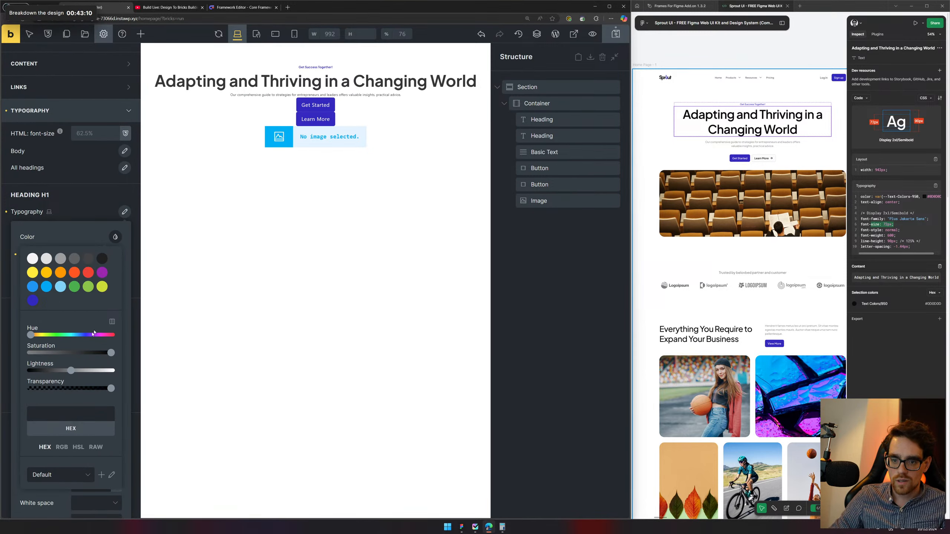
{"action": "left_click", "coordinate": [75, 476]}
{"action": "left_click", "coordinate": [64, 490]}
{"action": "left_click", "coordinate": [96, 447]}
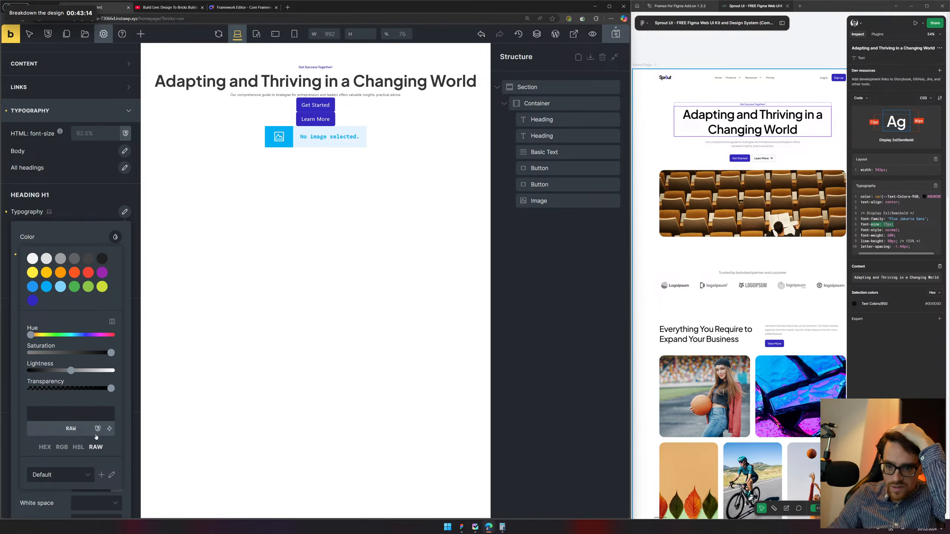
{"action": "left_click", "coordinate": [97, 429]}
{"action": "scroll", "coordinate": [71, 431], "scroll_direction": "down", "scroll_amount": 2}
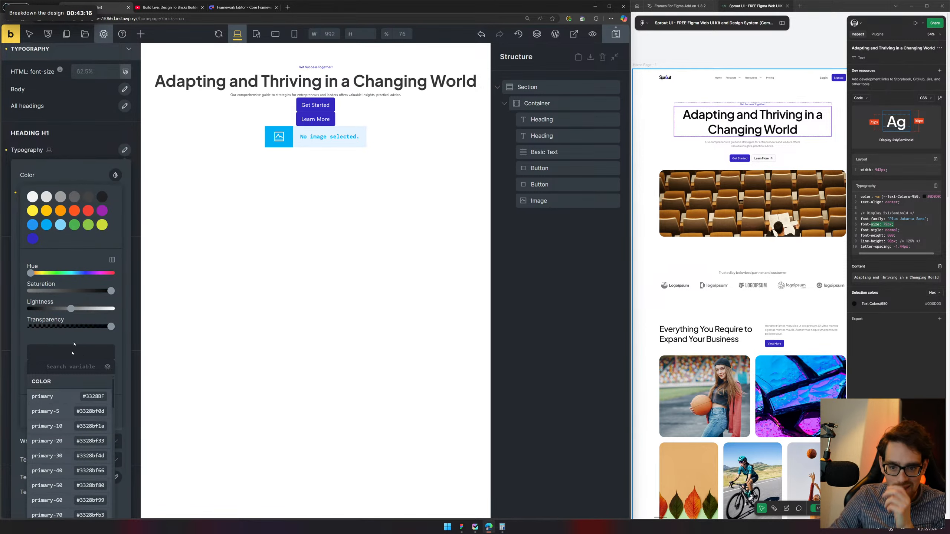
{"action": "scroll", "coordinate": [62, 429], "scroll_direction": "down", "scroll_amount": 4}
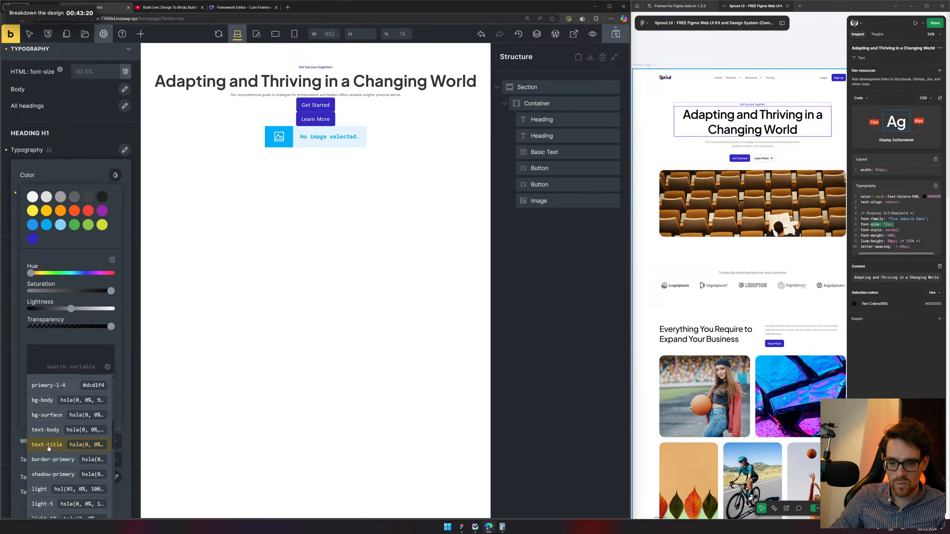
{"action": "left_click", "coordinate": [48, 445]}
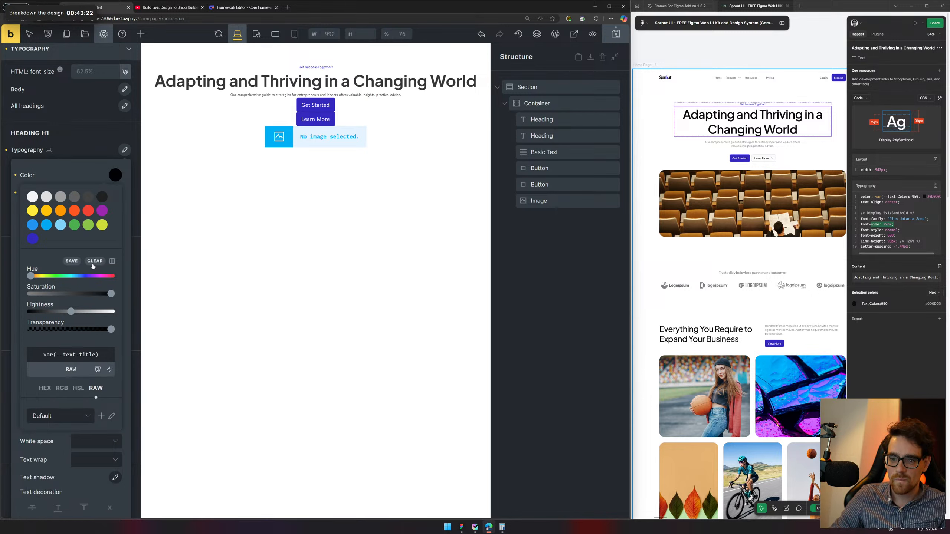
Save the text-title color to the Default palette and recheck the Heading H1 typography settings
{"action": "left_click", "coordinate": [72, 261]}
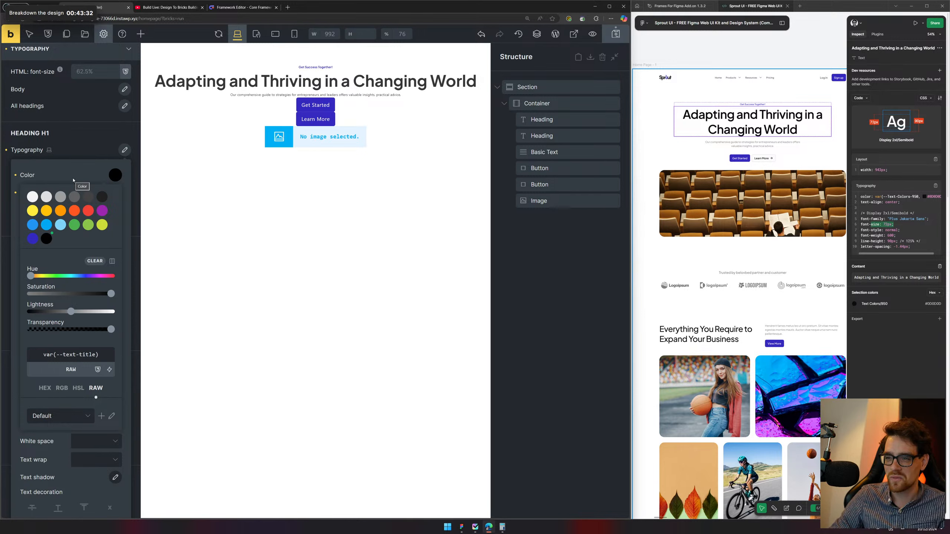
{"action": "left_click", "coordinate": [78, 152]}
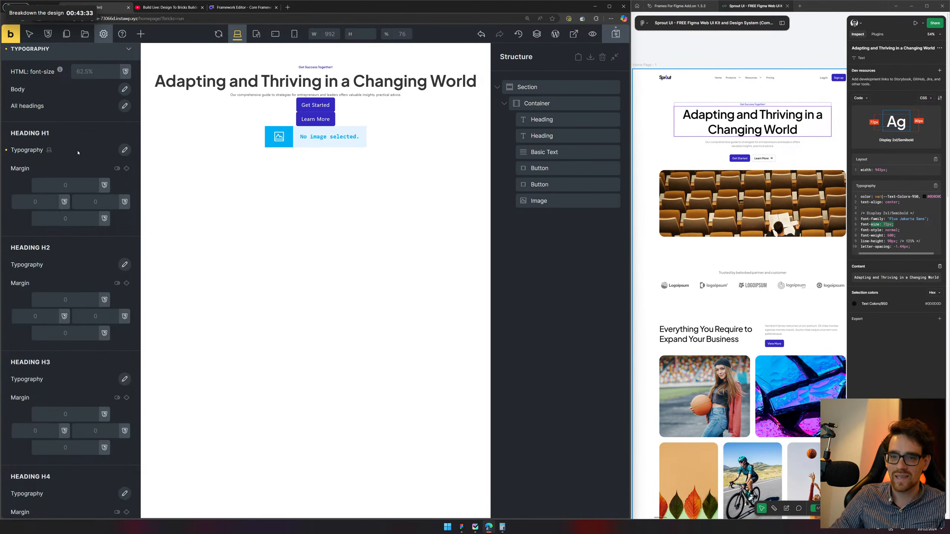
{"action": "left_click", "coordinate": [125, 150]}
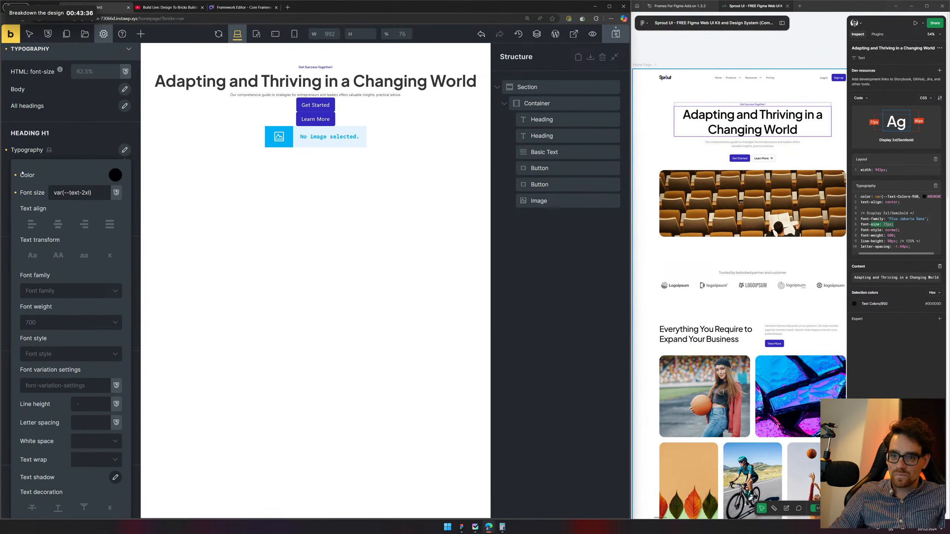
{"action": "left_click_drag", "start_coordinate": [30, 137], "coordinate": [49, 133]}
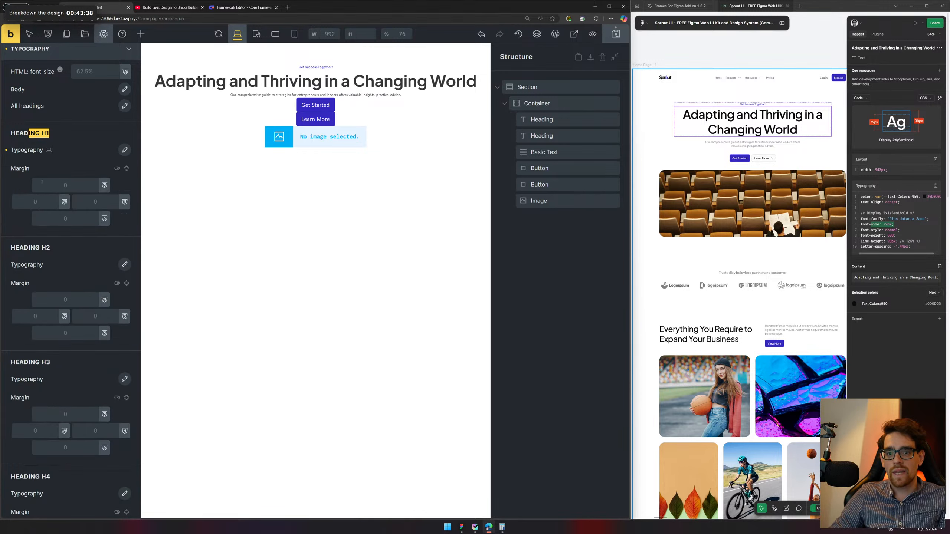
{"action": "left_click", "coordinate": [124, 150]}
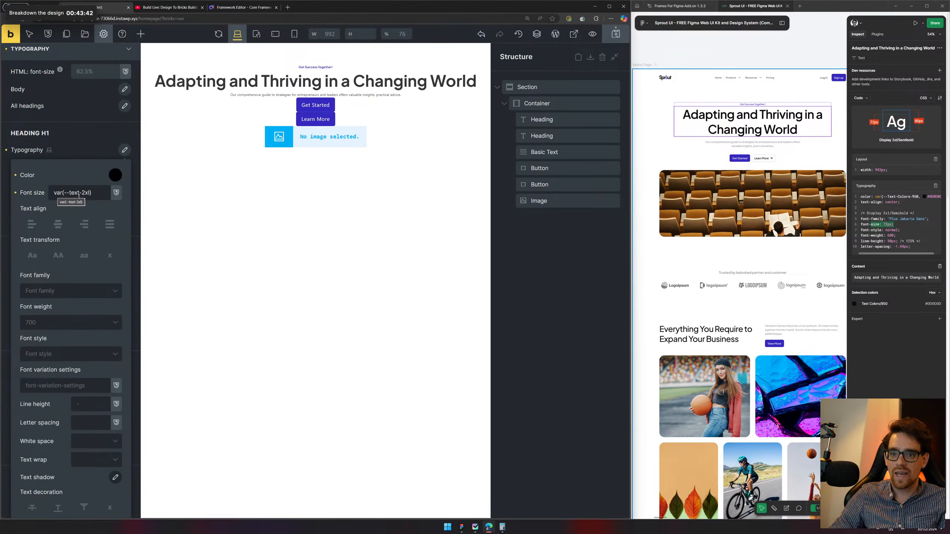
{"action": "left_click", "coordinate": [89, 151]}
{"action": "scroll", "coordinate": [89, 151], "scroll_direction": "up", "scroll_amount": 3}
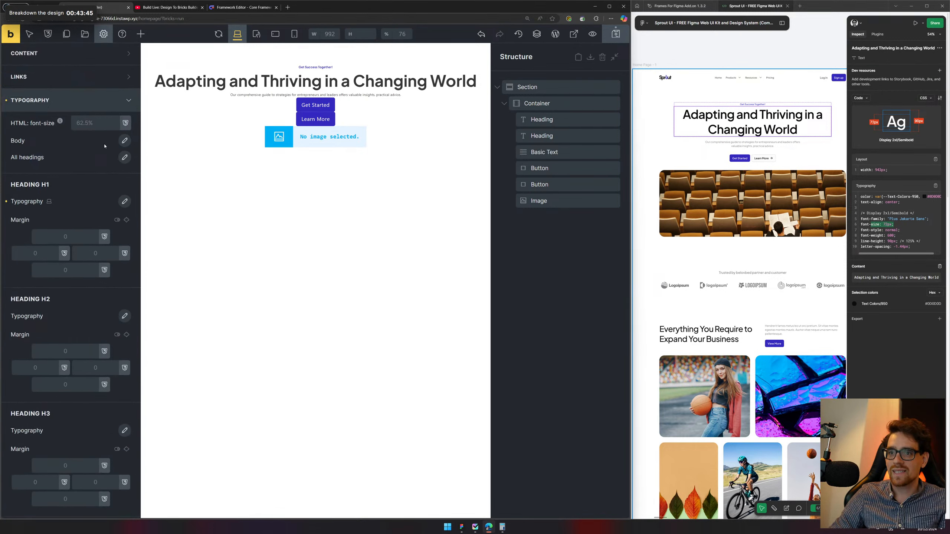
Add a new Heading element inside the hero container
{"action": "left_click", "coordinate": [146, 36]}
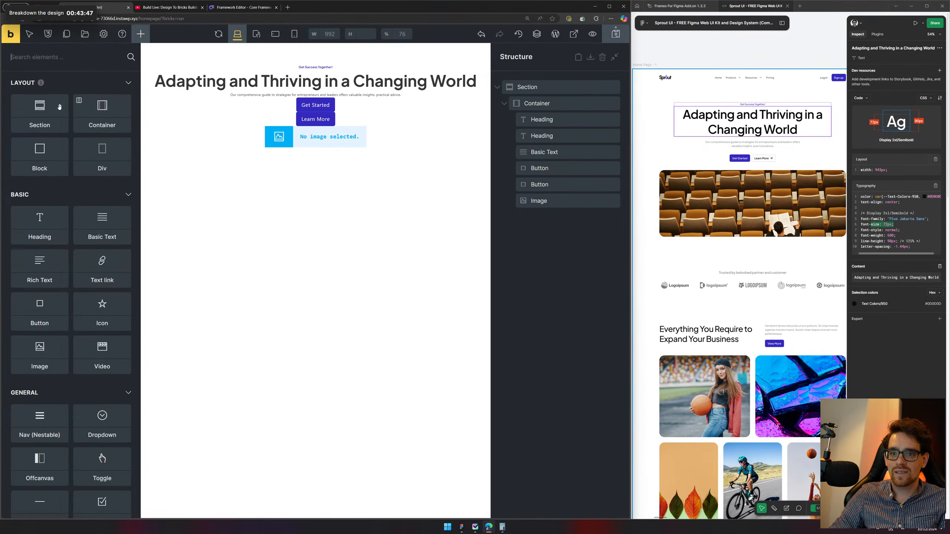
{"action": "left_click", "coordinate": [550, 108]}
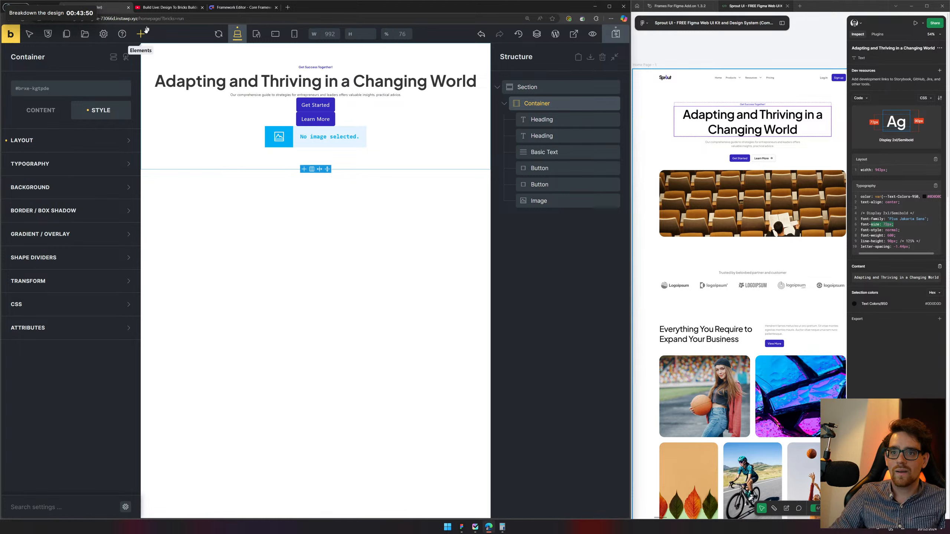
{"action": "left_click", "coordinate": [146, 30]}
{"action": "left_click", "coordinate": [39, 229]}
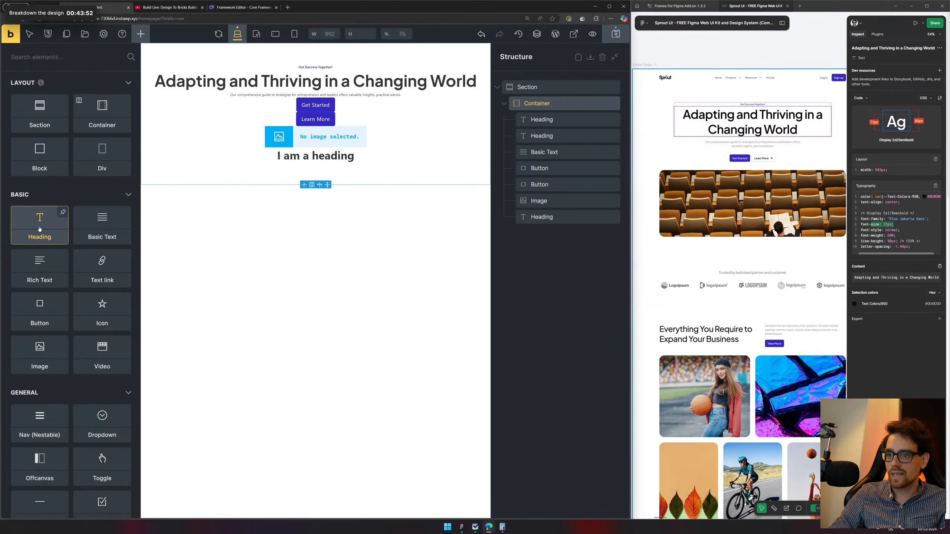
{"action": "left_click", "coordinate": [316, 156]}
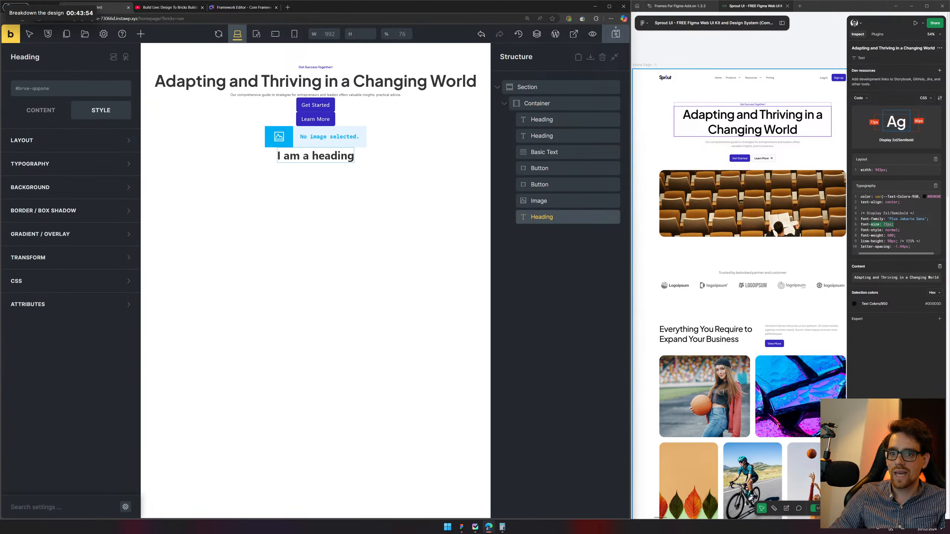
{"action": "left_click", "coordinate": [49, 165]}
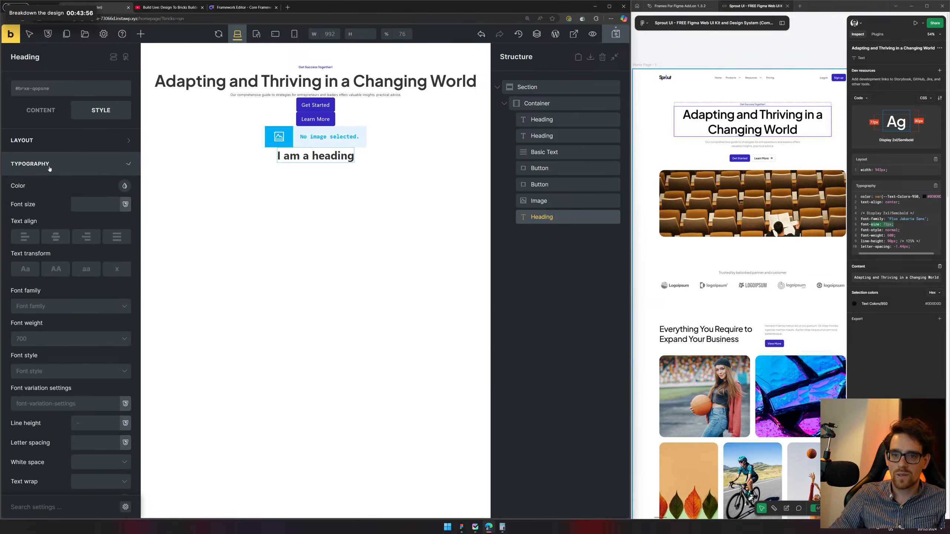
{"action": "left_click", "coordinate": [126, 205]}
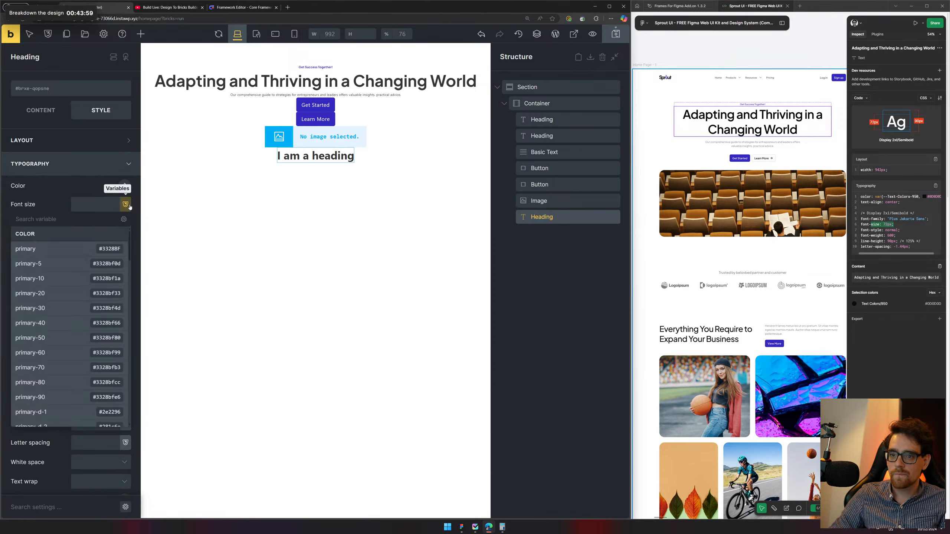
In the Default theme style, set the Heading H1 font family to Plus Jakarta Sans
{"action": "left_click", "coordinate": [103, 34]}
{"action": "left_click", "coordinate": [56, 80]}
{"action": "scroll", "coordinate": [57, 275], "scroll_direction": "down", "scroll_amount": 1}
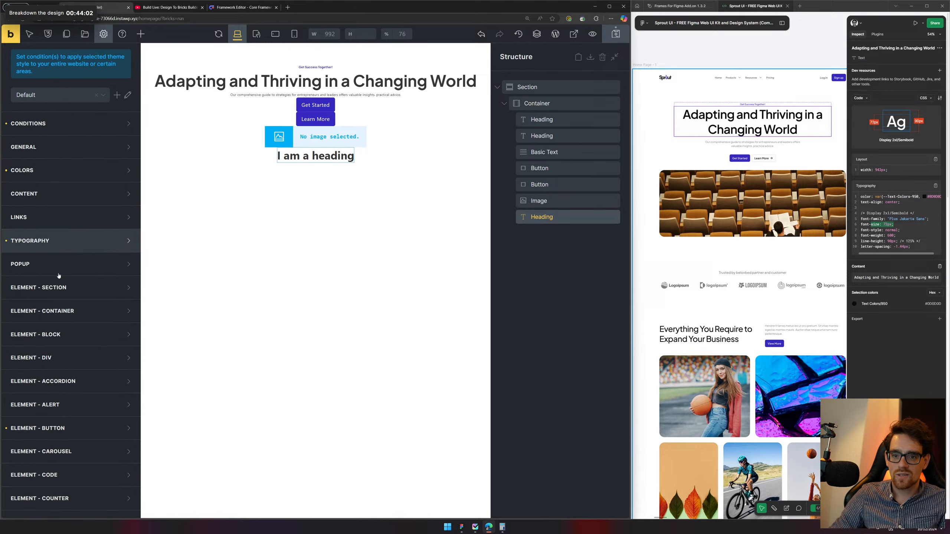
{"action": "left_click", "coordinate": [77, 258]}
{"action": "left_click", "coordinate": [80, 241]}
{"action": "scroll", "coordinate": [97, 232], "scroll_direction": "down", "scroll_amount": 4}
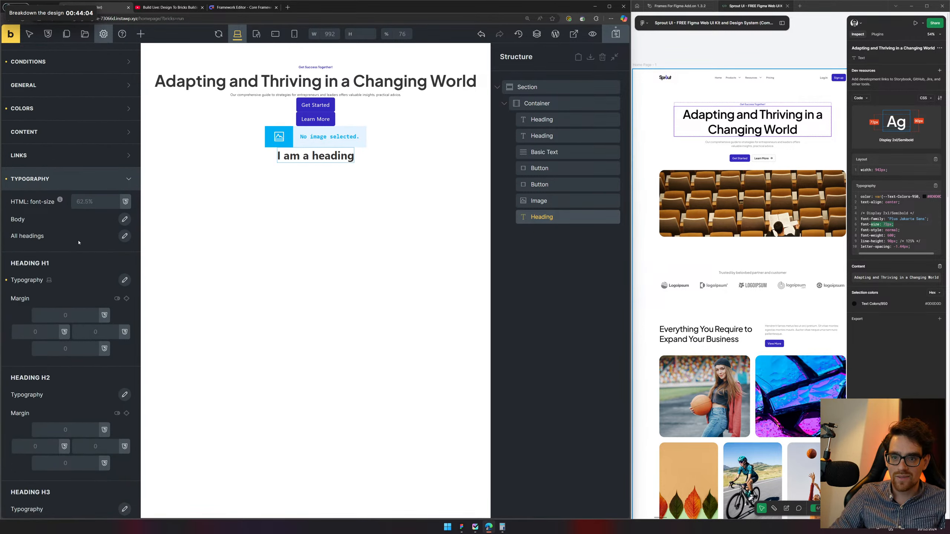
{"action": "left_click", "coordinate": [125, 218]}
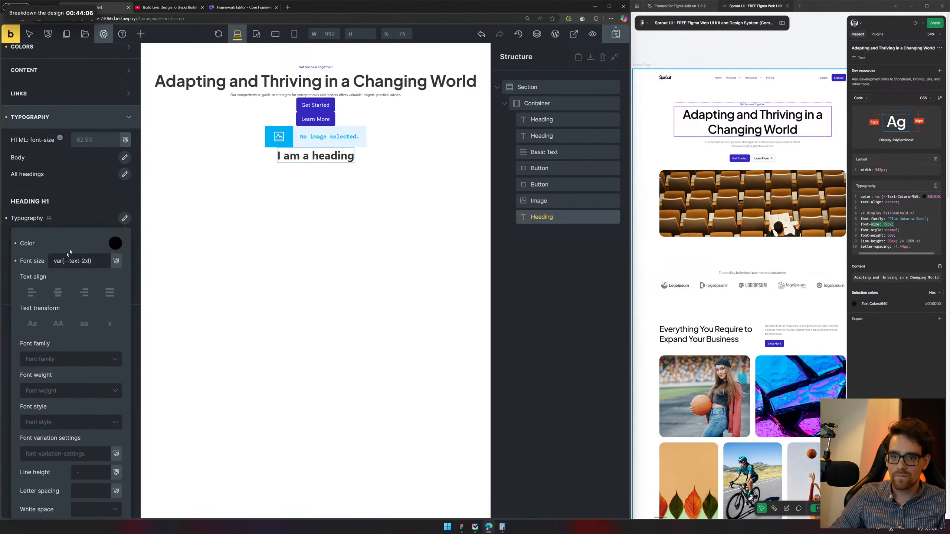
{"action": "scroll", "coordinate": [38, 301], "scroll_direction": "down", "scroll_amount": 2}
{"action": "left_click", "coordinate": [39, 299]}
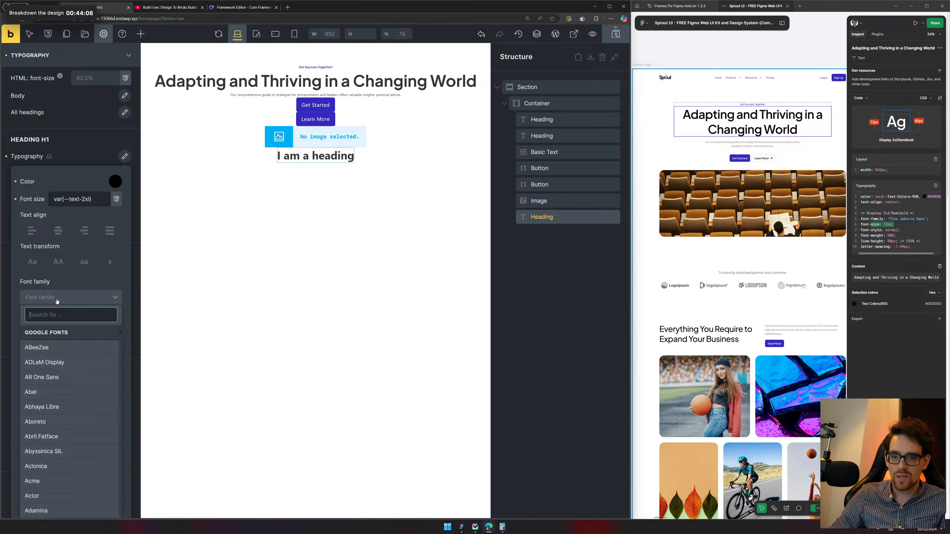
{"action": "type", "text": "jak"}
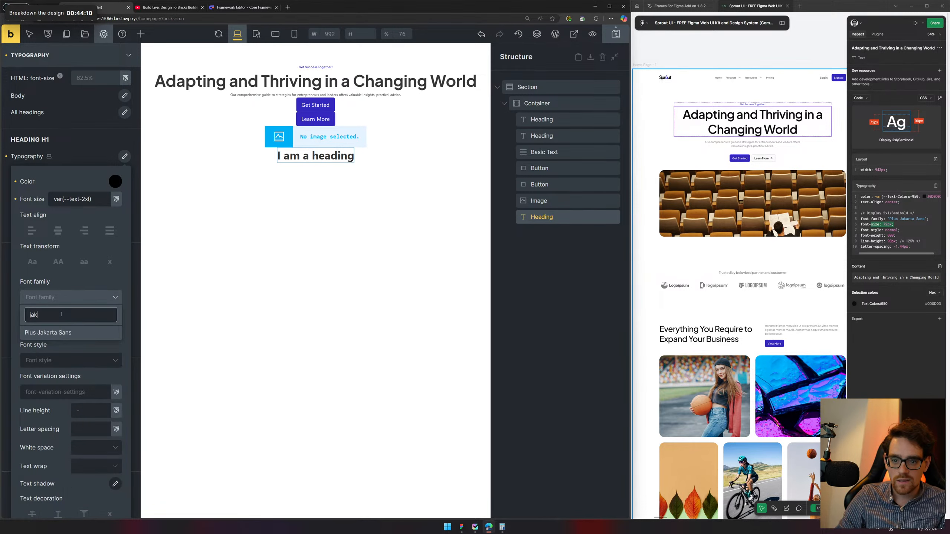
{"action": "left_click", "coordinate": [76, 335]}
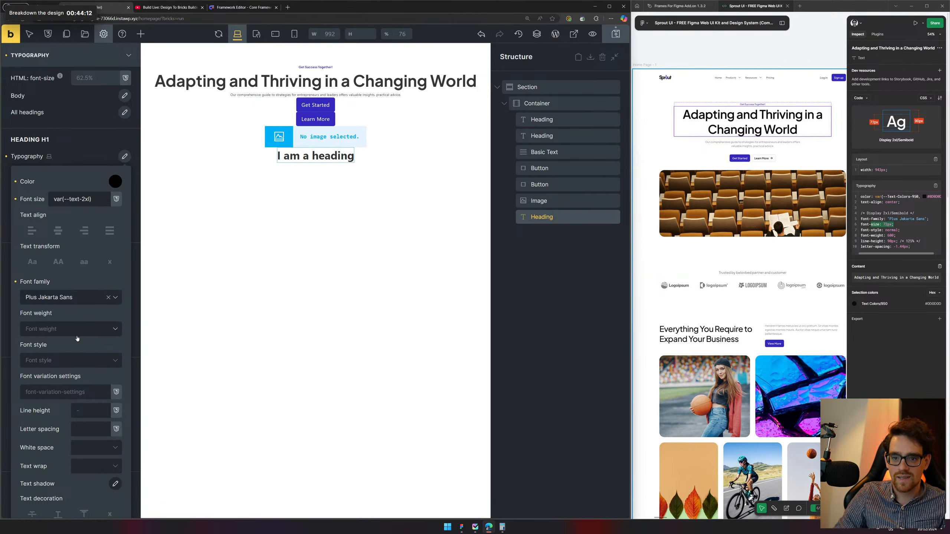
Set the Heading H1 font weight to 700 and close its typography settings
{"action": "scroll", "coordinate": [82, 324], "scroll_direction": "down", "scroll_amount": 3}
{"action": "left_click", "coordinate": [69, 274]}
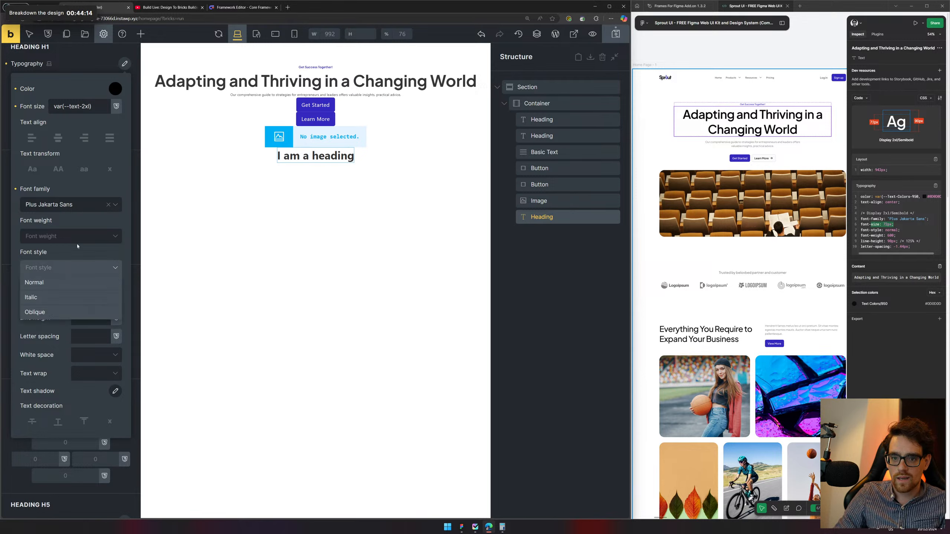
{"action": "left_click", "coordinate": [77, 237]}
{"action": "left_click", "coordinate": [59, 332]}
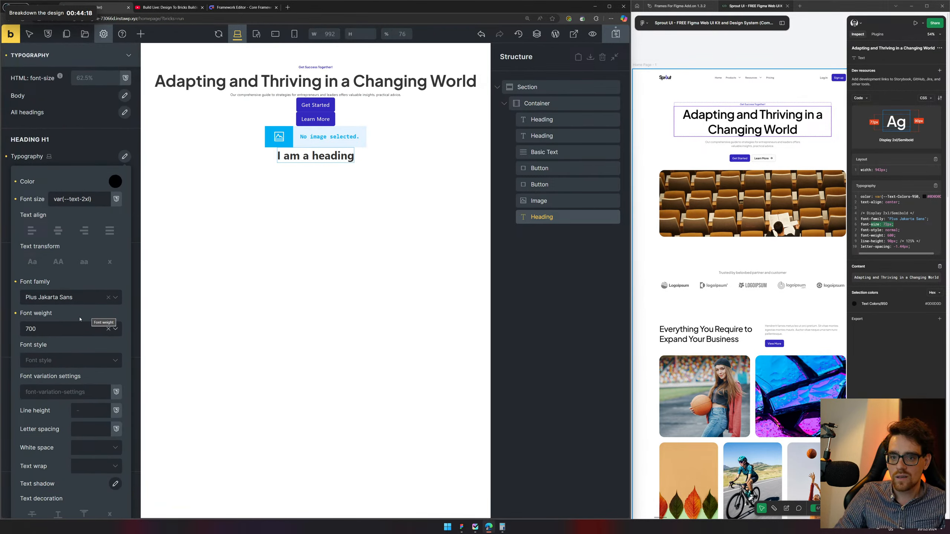
{"action": "left_click", "coordinate": [86, 139]}
Save the page and reload the builder in a slightly smaller browser window
{"action": "scroll", "coordinate": [91, 154], "scroll_direction": "up", "scroll_amount": 5}
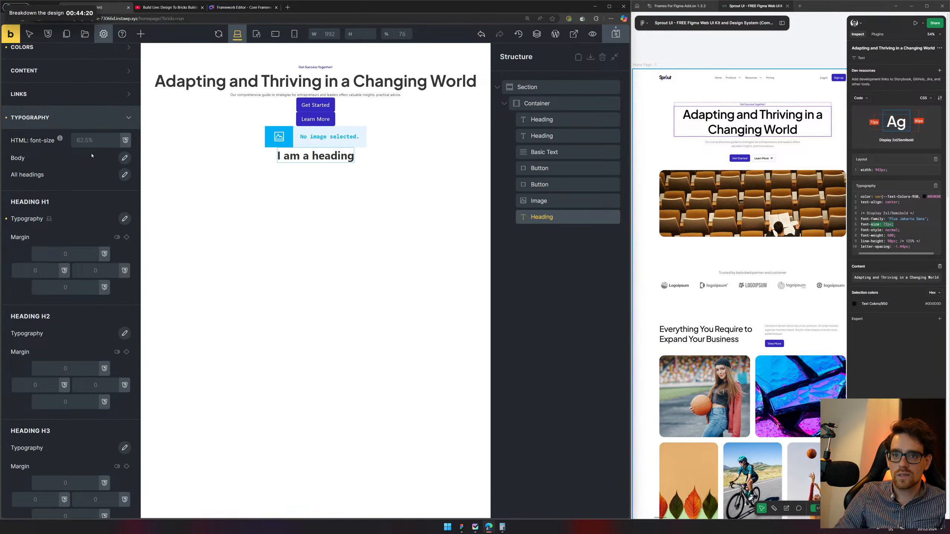
{"action": "scroll", "coordinate": [96, 173], "scroll_direction": "down", "scroll_amount": 15}
{"action": "scroll", "coordinate": [99, 177], "scroll_direction": "down", "scroll_amount": 15}
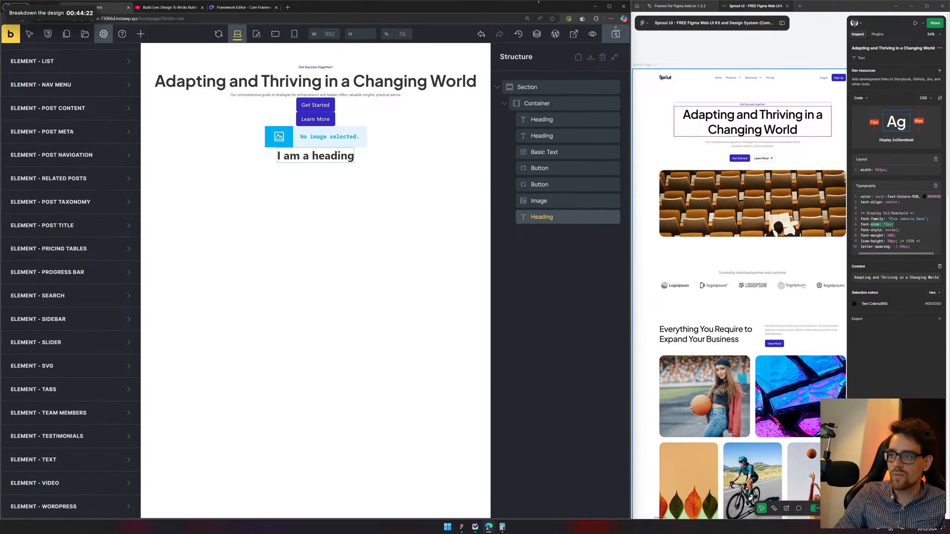
{"action": "left_click", "coordinate": [618, 34]}
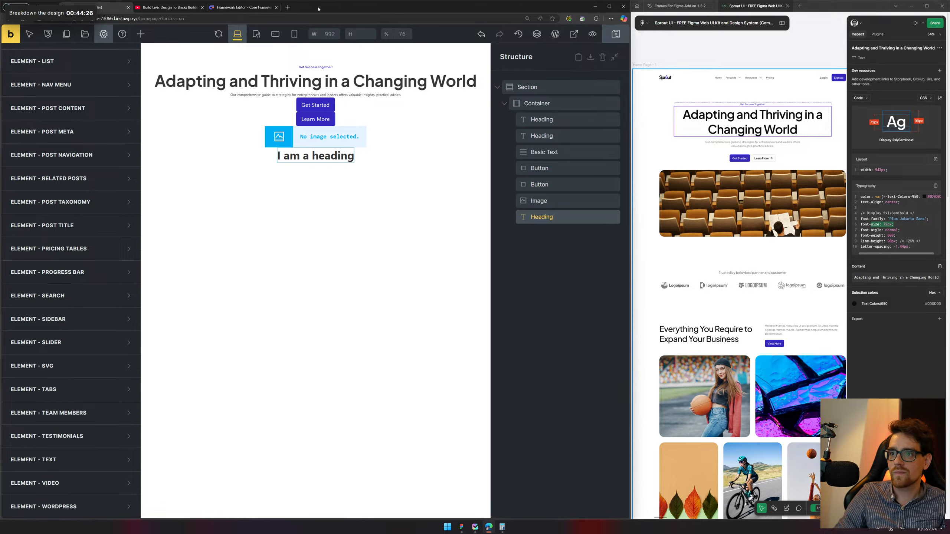
{"action": "left_click_drag", "start_coordinate": [319, 9], "coordinate": [338, 12]}
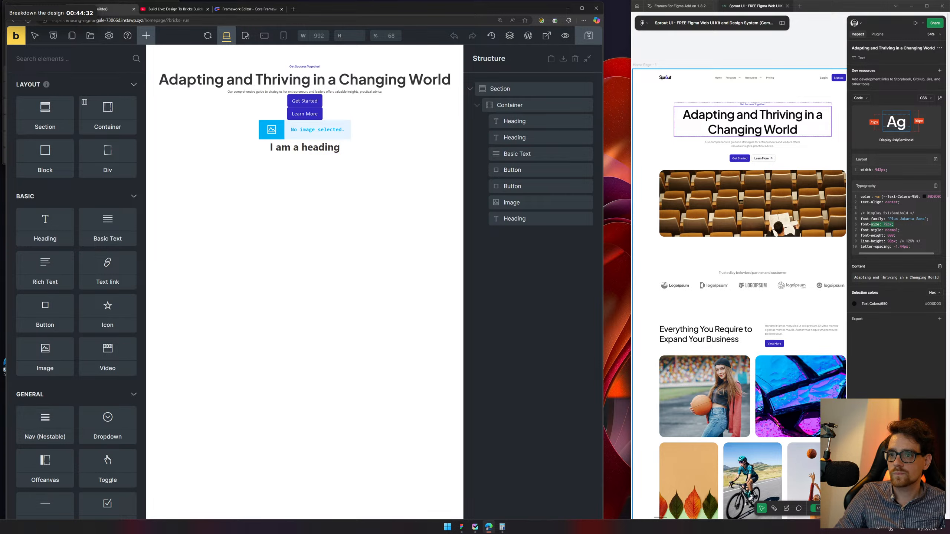
Change the HTML tag of the new "I am a heading" element to h1
{"action": "left_click", "coordinate": [304, 147]}
{"action": "left_click", "coordinate": [106, 160]}
{"action": "left_click", "coordinate": [95, 174]}
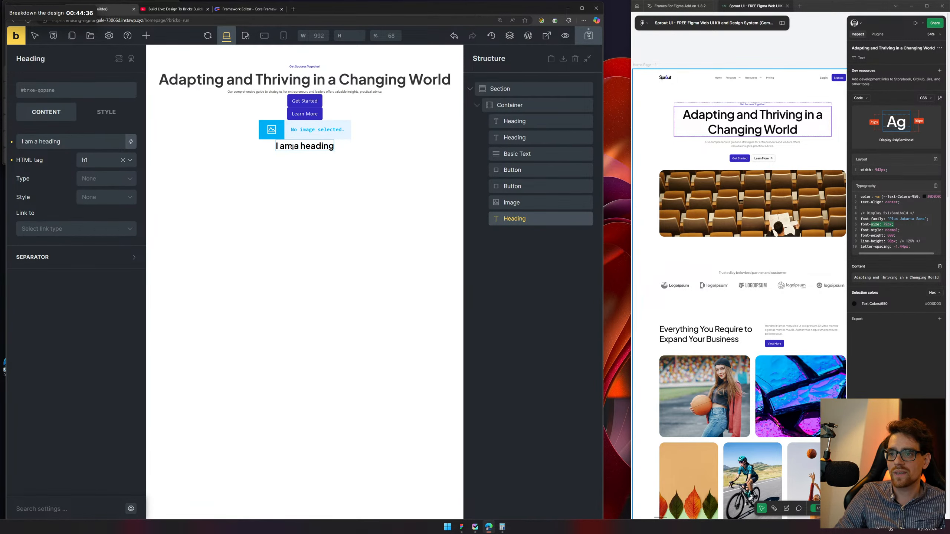
{"action": "mouse_move", "coordinate": [298, 147]}
{"action": "left_mouse_down"}
{"action": "mouse_move", "coordinate": [305, 115]}
{"action": "mouse_move", "coordinate": [311, 150]}
{"action": "left_mouse_up"}
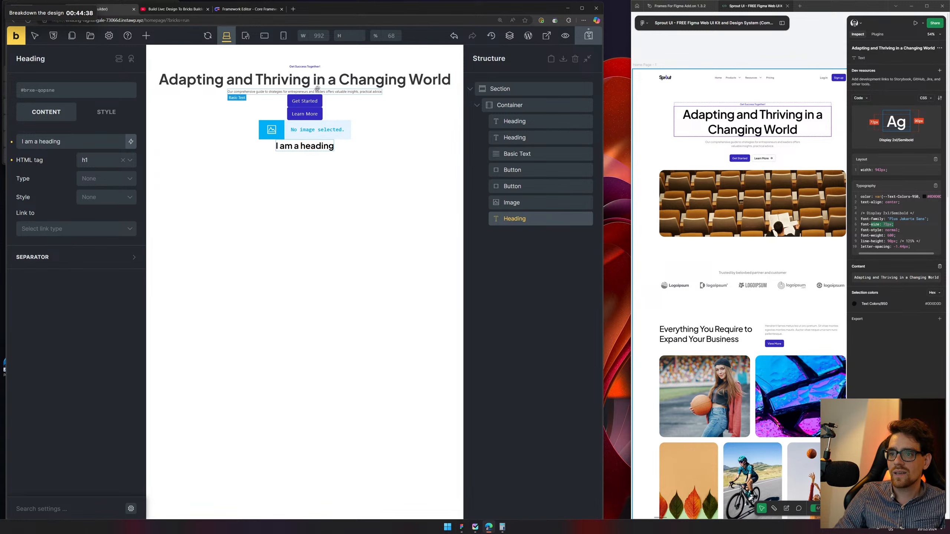
Compare the "Adapting and Thriving in a Changing World" heading's own font size with the Heading H1 typography in the theme styles
{"action": "left_click", "coordinate": [317, 88]}
{"action": "left_click", "coordinate": [107, 119]}
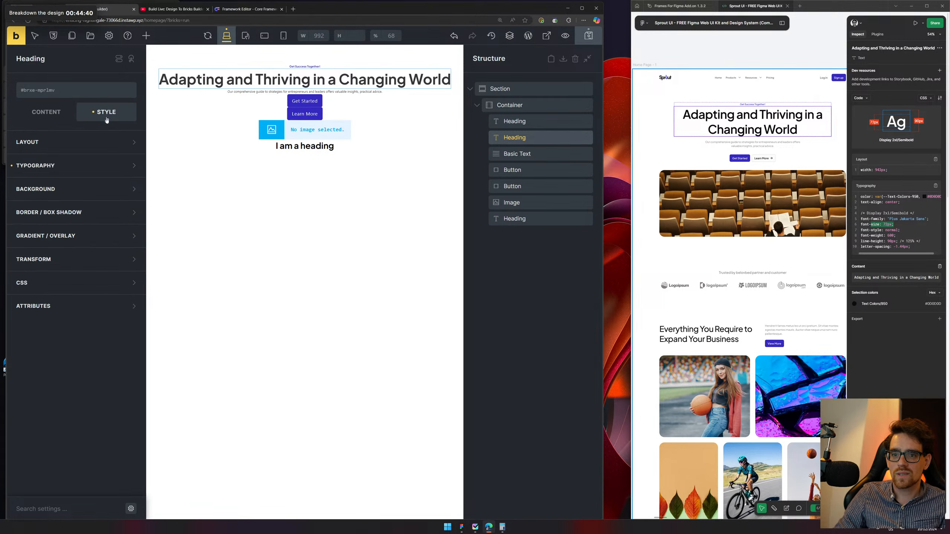
{"action": "left_click", "coordinate": [60, 166]}
{"action": "double_click", "coordinate": [91, 206]}
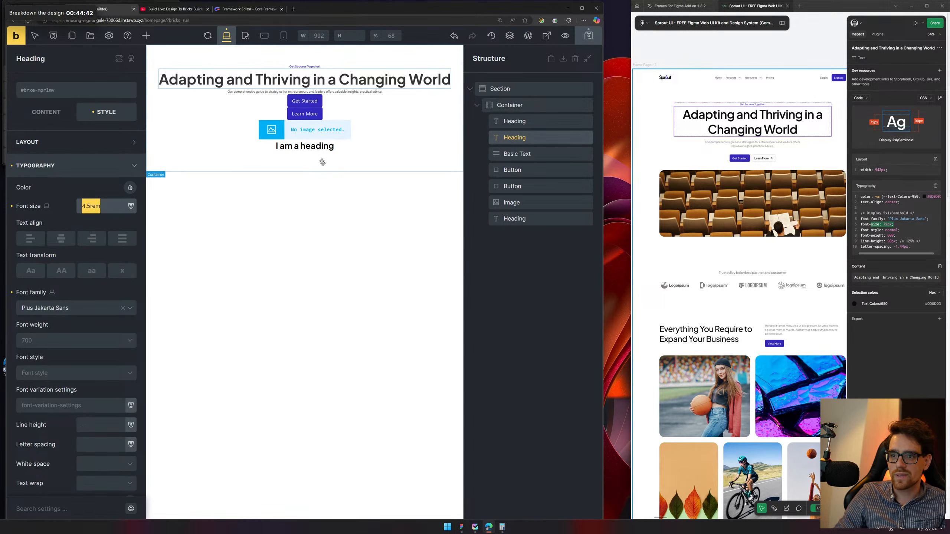
{"action": "left_click", "coordinate": [310, 146]}
{"action": "left_click", "coordinate": [108, 36]}
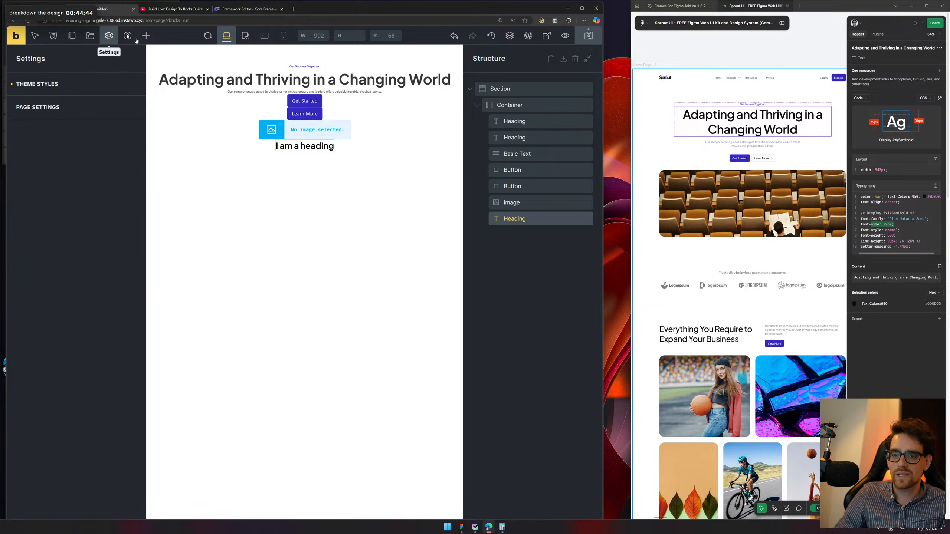
{"action": "left_click", "coordinate": [56, 88]}
{"action": "left_click", "coordinate": [87, 267]}
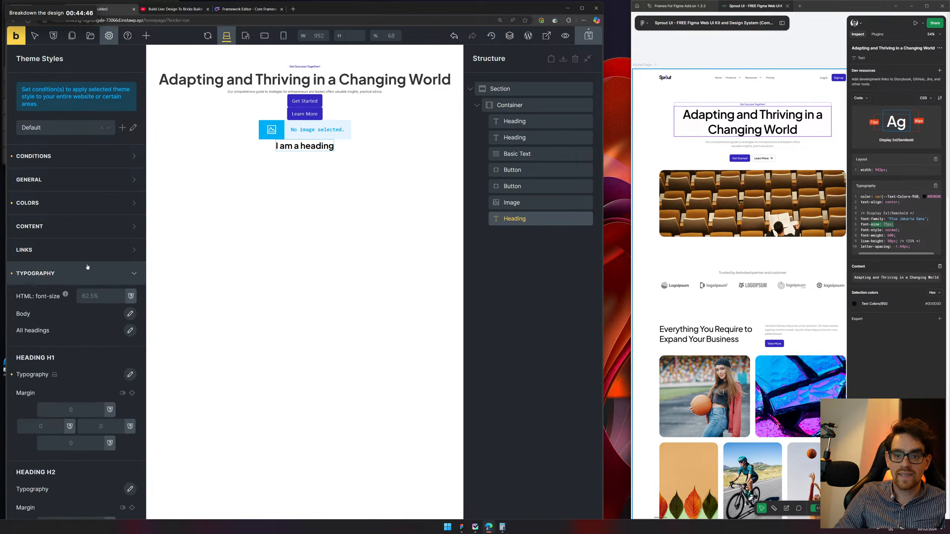
{"action": "scroll", "coordinate": [86, 269], "scroll_direction": "down", "scroll_amount": 5}
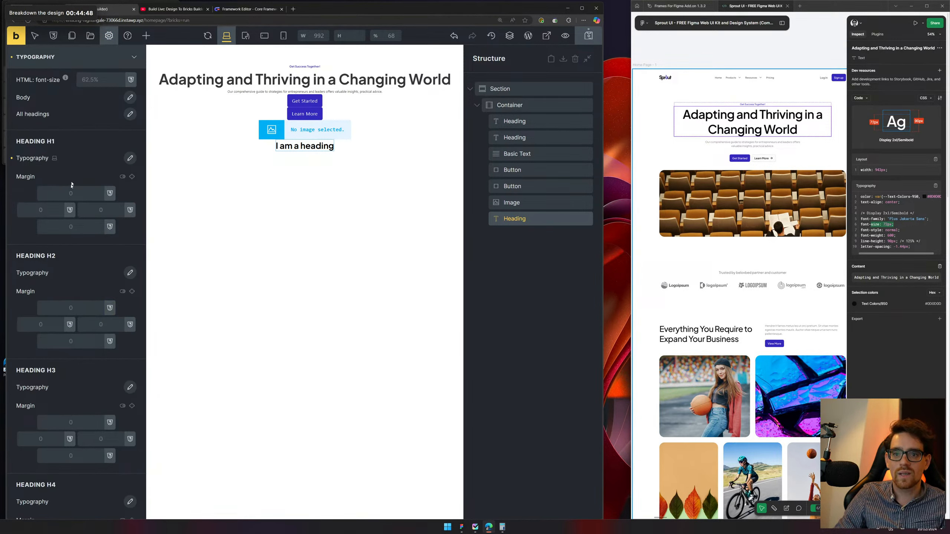
{"action": "left_click", "coordinate": [130, 159]}
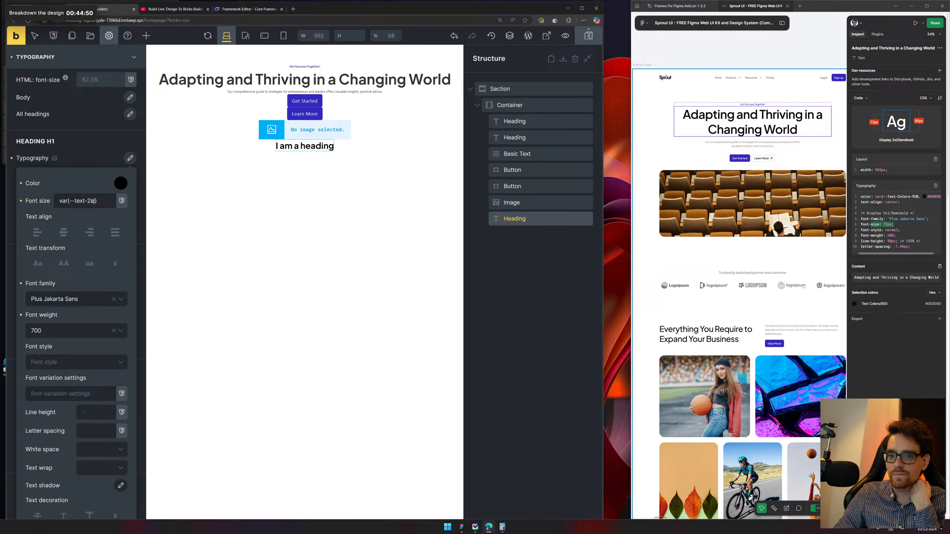
{"action": "left_click", "coordinate": [131, 159]}
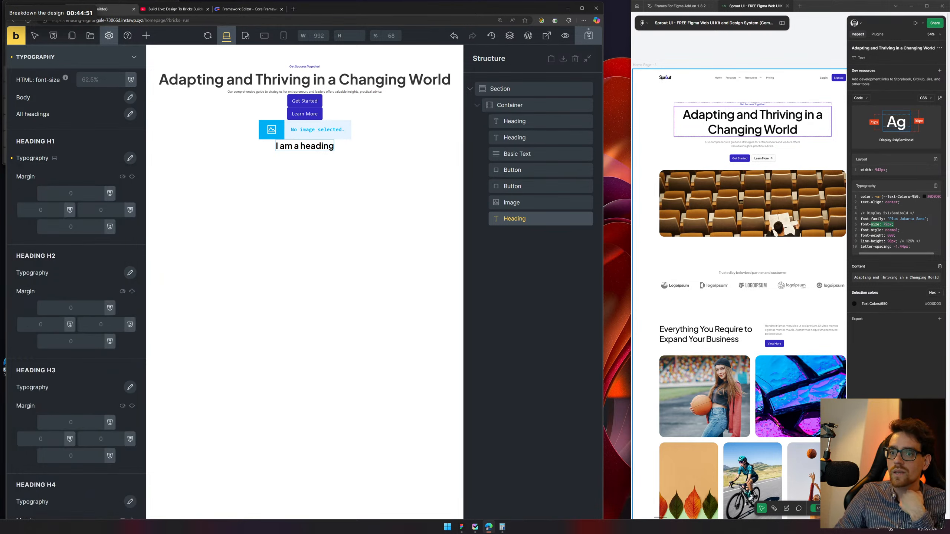
Try a font size of 4.5rem for H1 headings in the theme typography, and undo the last change
{"action": "left_click", "coordinate": [130, 160]}
{"action": "left_click_drag", "start_coordinate": [101, 202], "coordinate": [31, 194]}
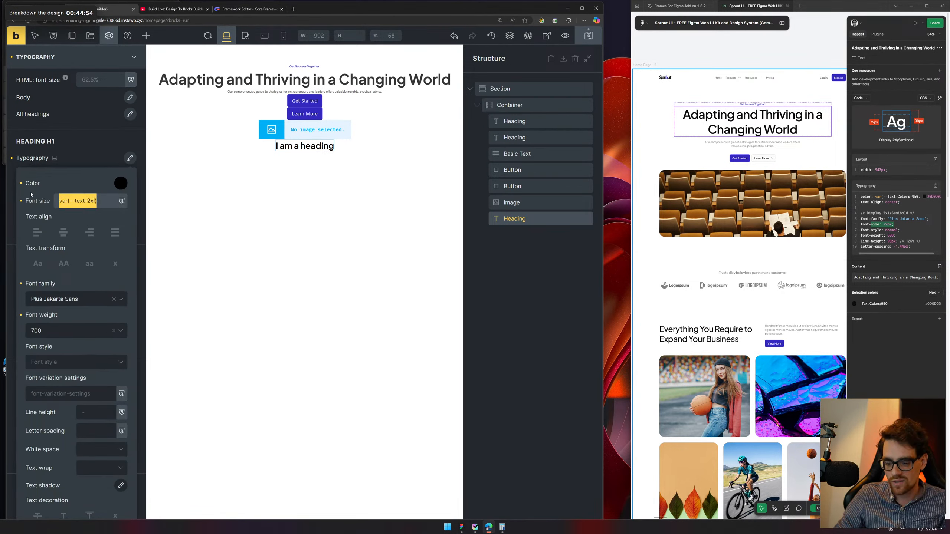
{"action": "type", "text": "4.5"}
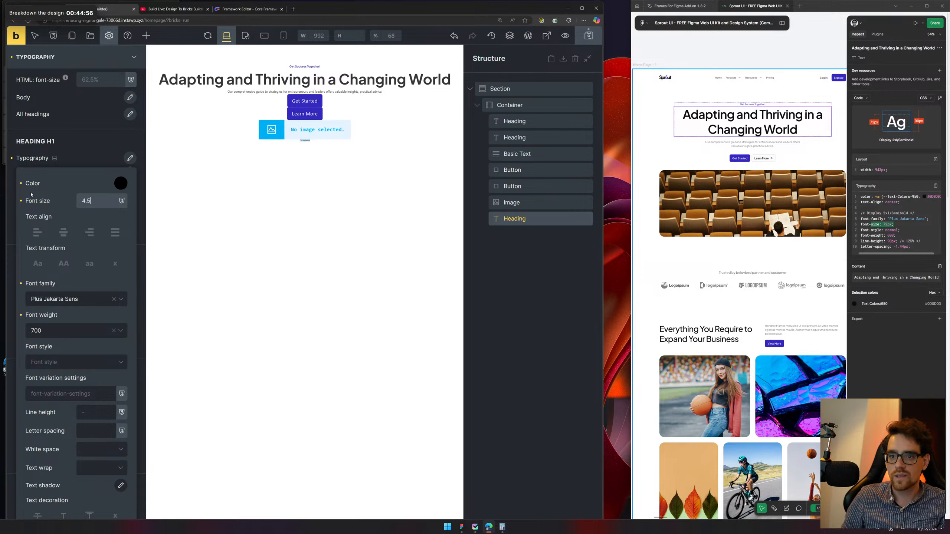
{"action": "type", "text": "rem"}
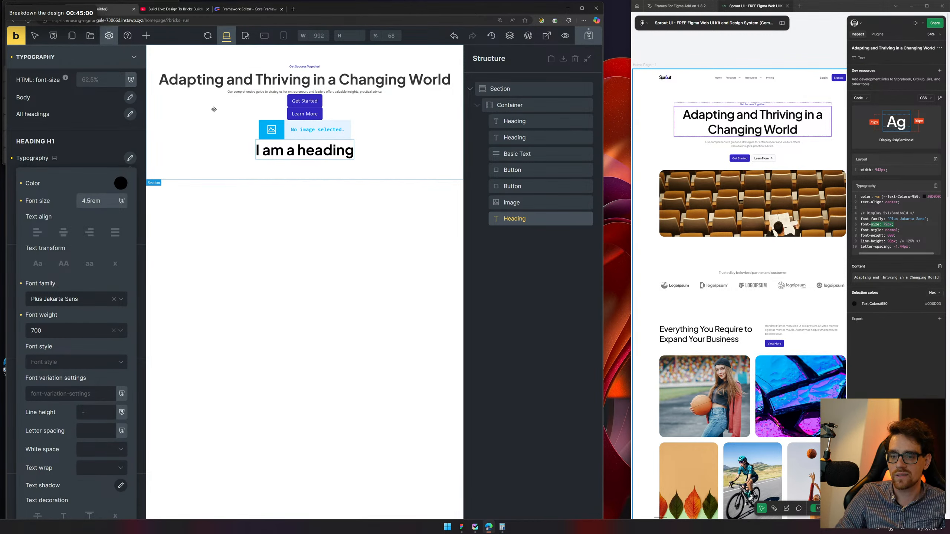
{"action": "key", "text": "ctrl+z"}
Set the theme's H1 font size to the text-2xl variable and save the page
{"action": "left_click", "coordinate": [130, 158]}
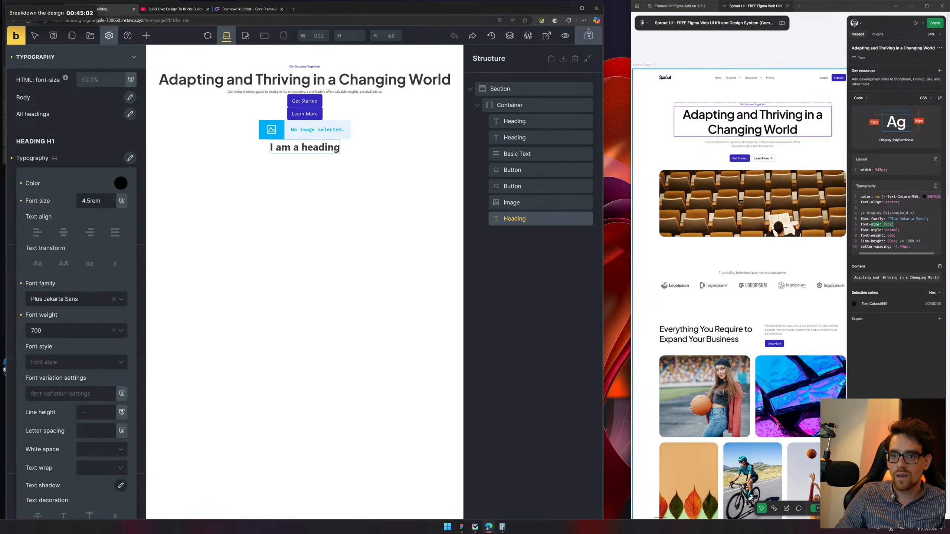
{"action": "left_click", "coordinate": [124, 203]}
{"action": "left_click", "coordinate": [70, 208]}
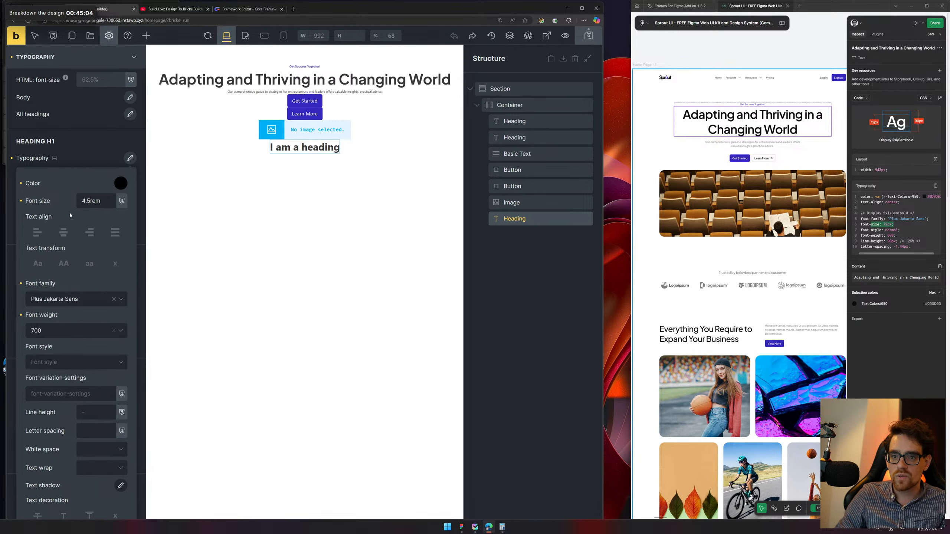
{"action": "left_click", "coordinate": [123, 203]}
{"action": "left_click", "coordinate": [88, 216]}
{"action": "type", "text": "text"}
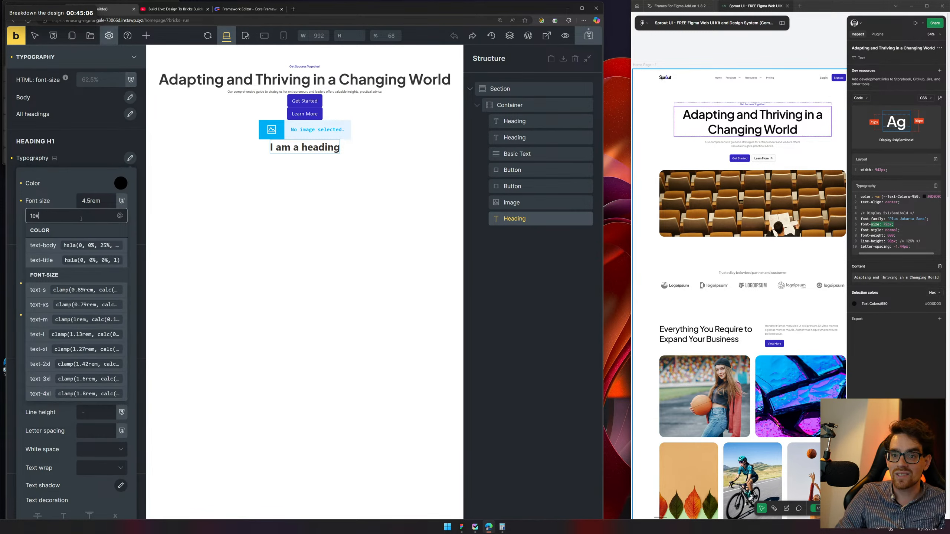
{"action": "left_click", "coordinate": [47, 366]}
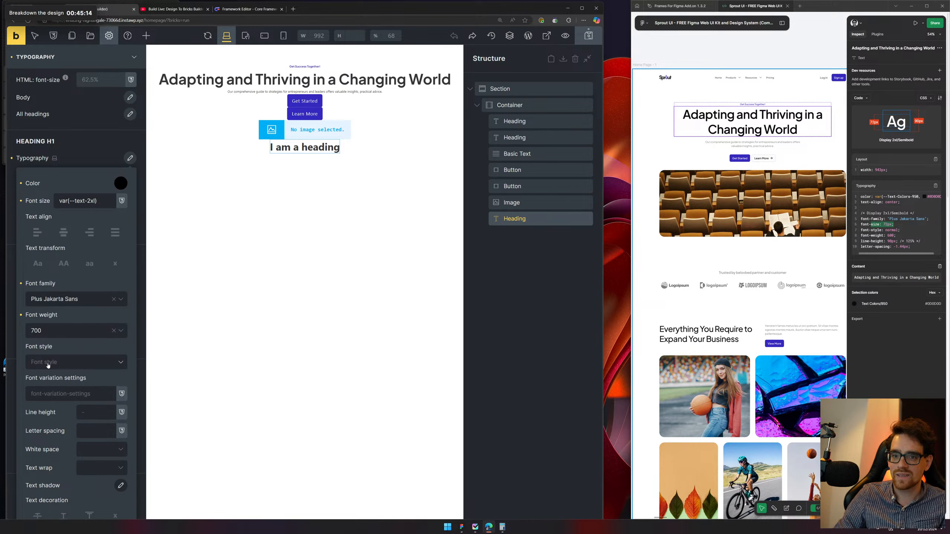
{"action": "left_click", "coordinate": [122, 138]}
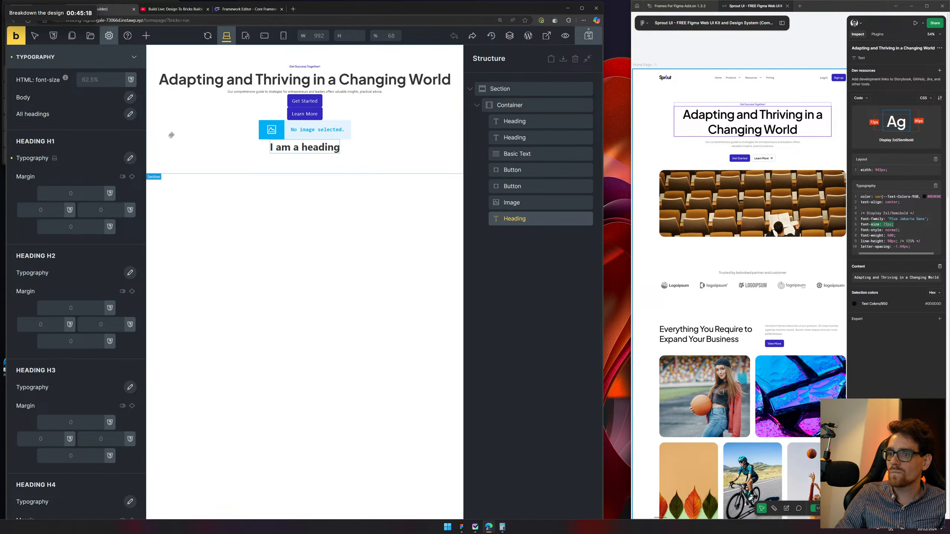
{"action": "left_click", "coordinate": [132, 159]}
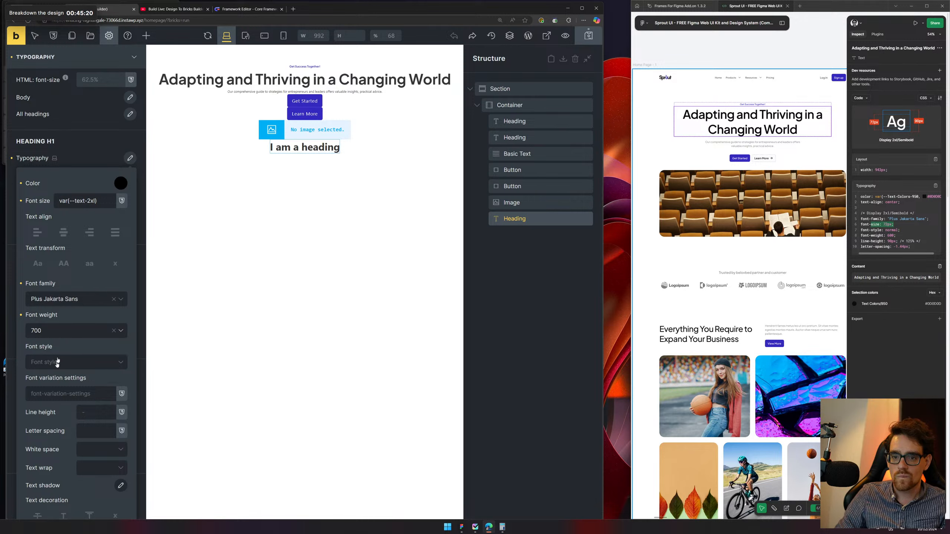
{"action": "left_click", "coordinate": [70, 153]}
{"action": "left_click", "coordinate": [587, 39]}
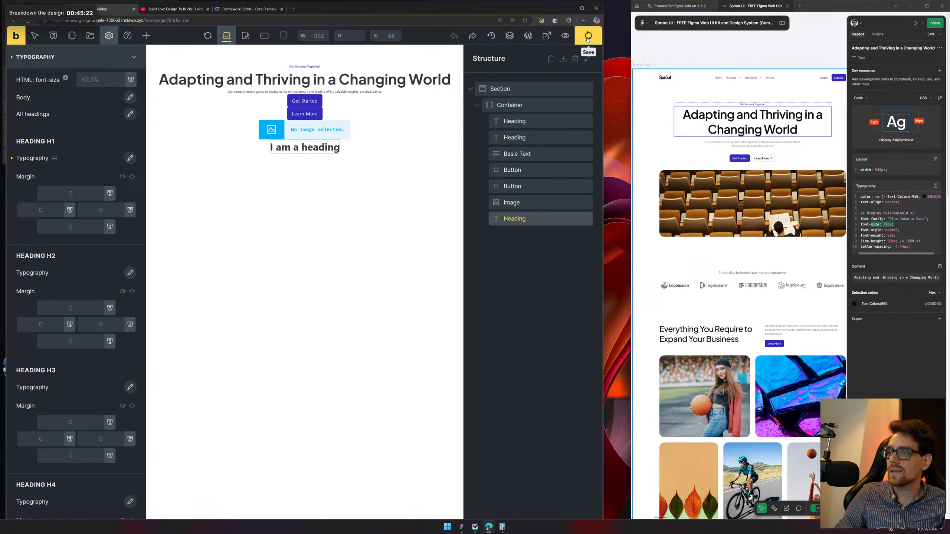
{"action": "scroll", "coordinate": [80, 305], "scroll_direction": "down", "scroll_amount": 6}
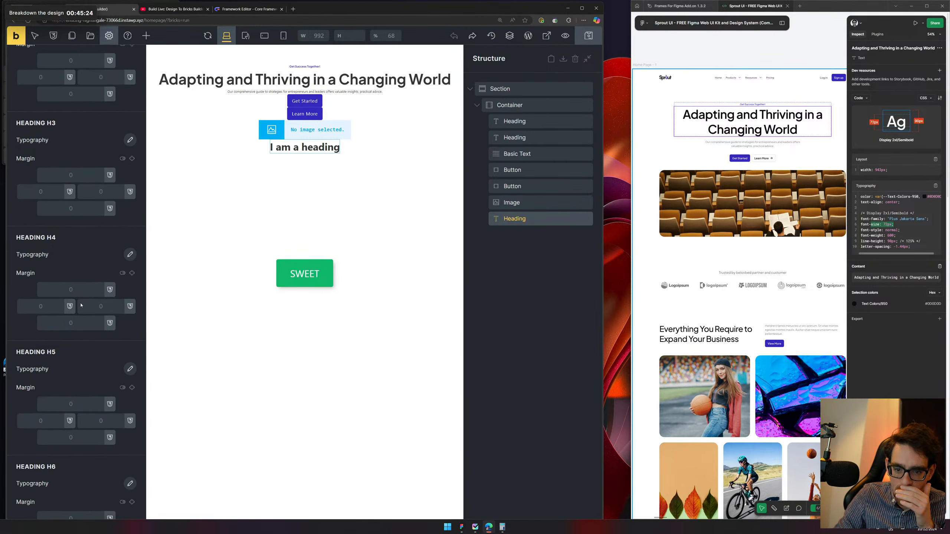
{"action": "scroll", "coordinate": [81, 305], "scroll_direction": "down", "scroll_amount": 8}
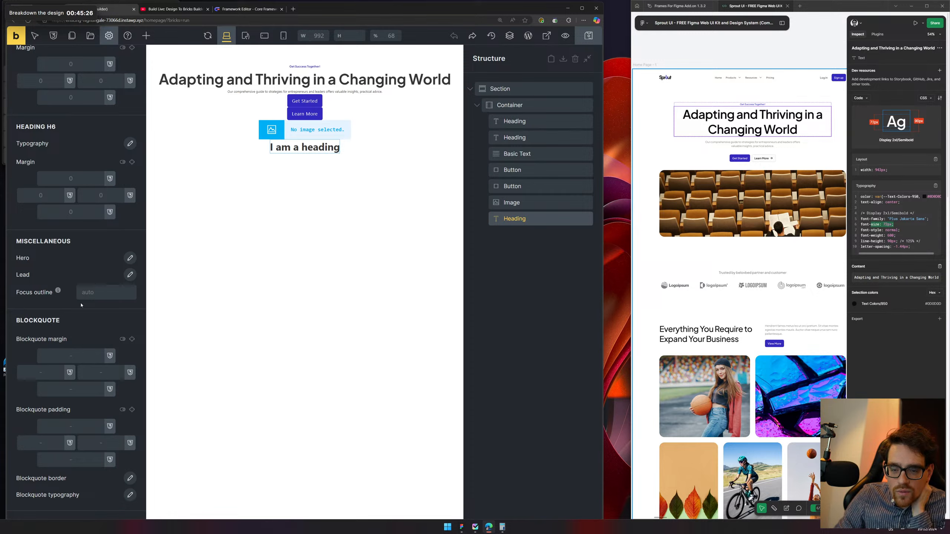
{"action": "scroll", "coordinate": [81, 305], "scroll_direction": "up", "scroll_amount": 12}
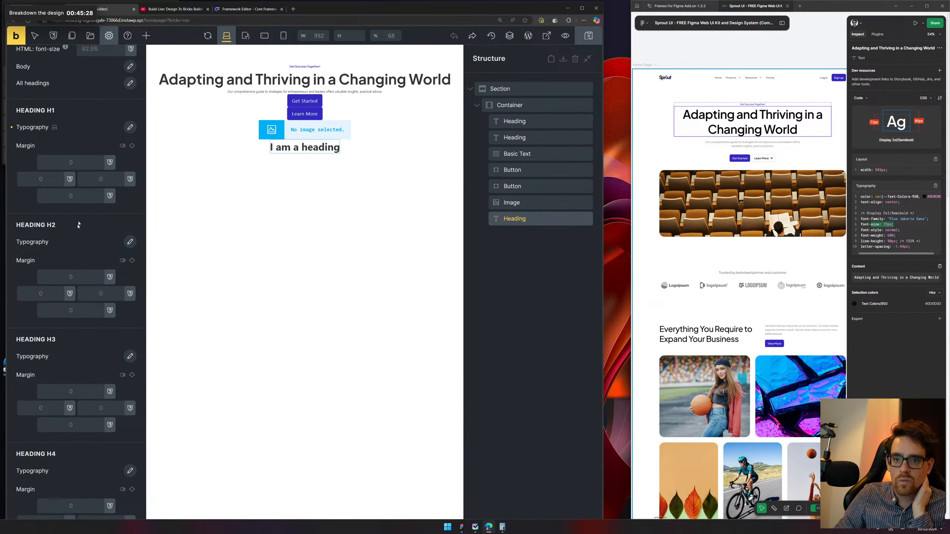
{"action": "left_click", "coordinate": [129, 242]}
{"action": "left_click", "coordinate": [121, 266]}
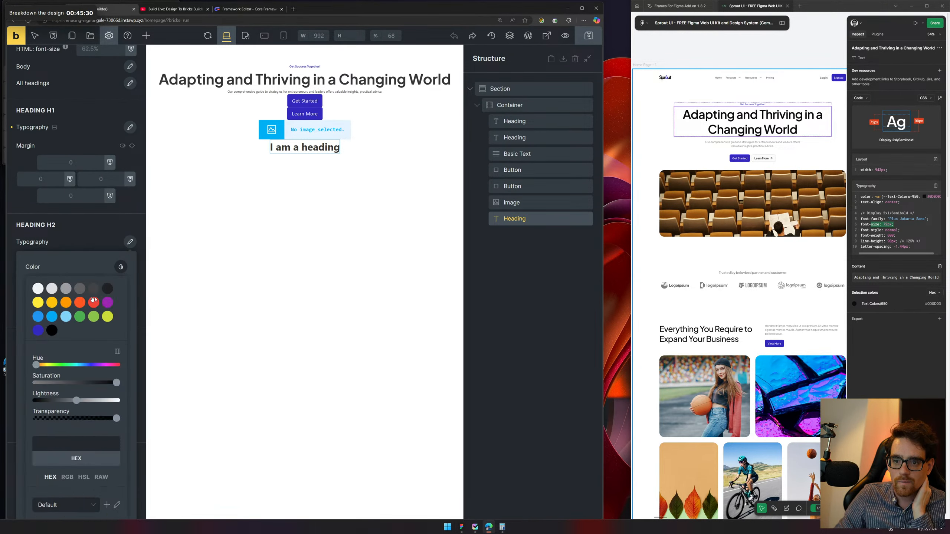
{"action": "left_click", "coordinate": [94, 243]}
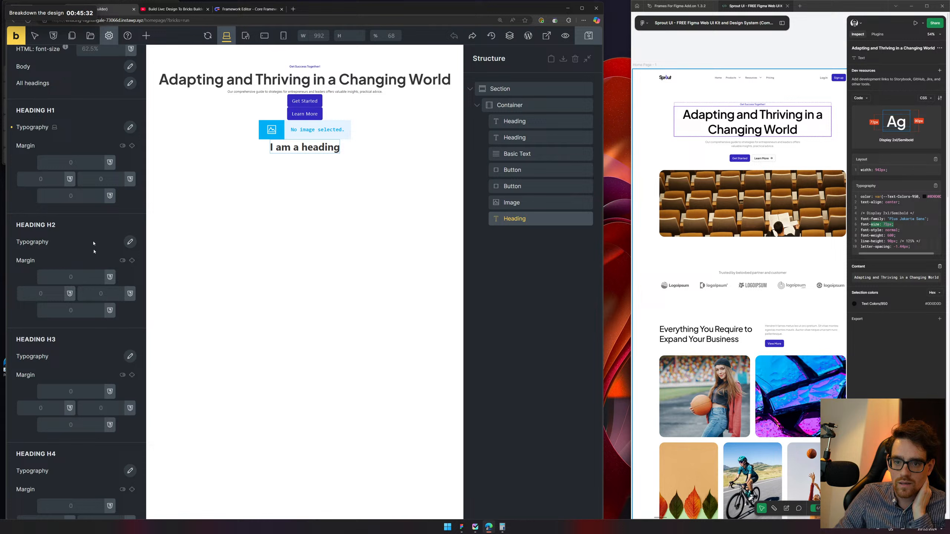
Set the theme's H2 typography font size to the text-xl variable
{"action": "left_click", "coordinate": [130, 242]}
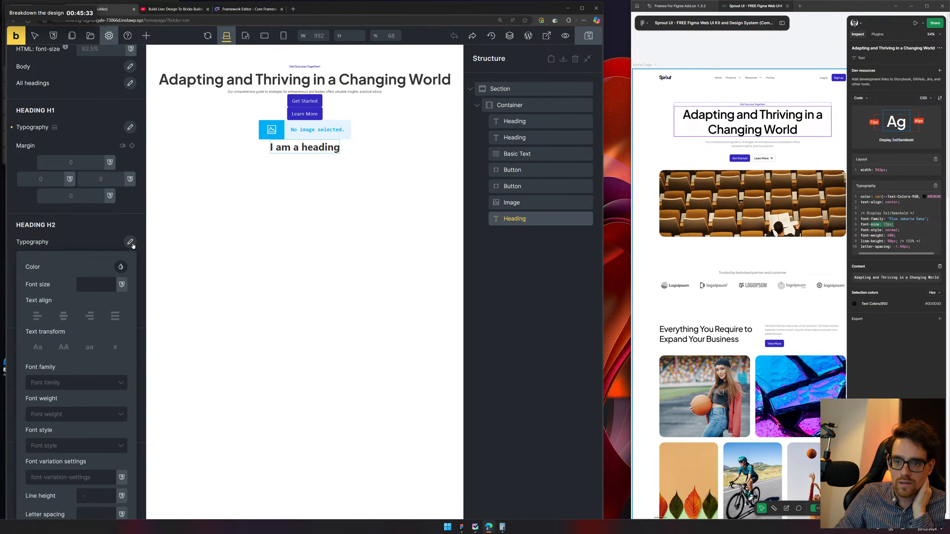
{"action": "left_click", "coordinate": [121, 285]}
{"action": "left_click", "coordinate": [70, 299]}
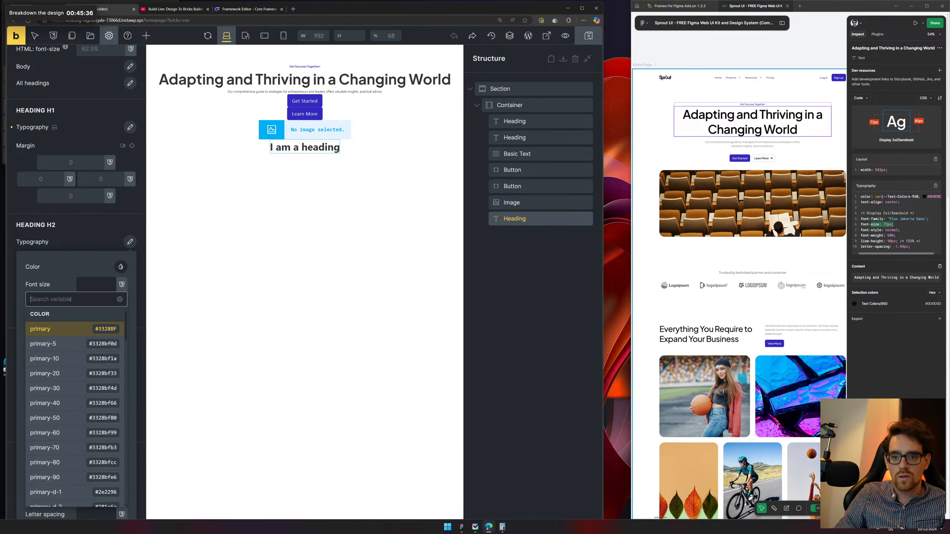
{"action": "type", "text": "t5e"}
{"action": "key", "text": "BackSpace"}
{"action": "key", "text": "BackSpace"}
{"action": "type", "text": "ext"}
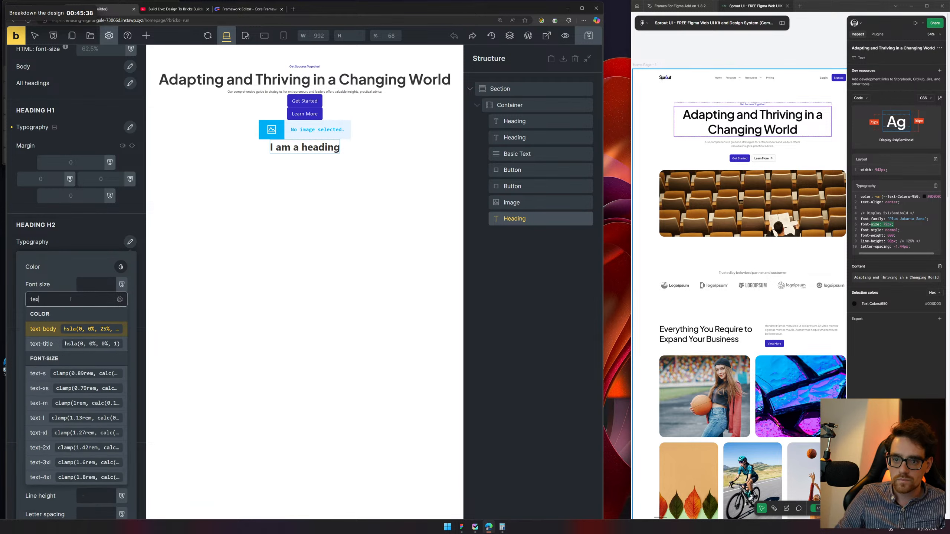
{"action": "left_click", "coordinate": [49, 435]}
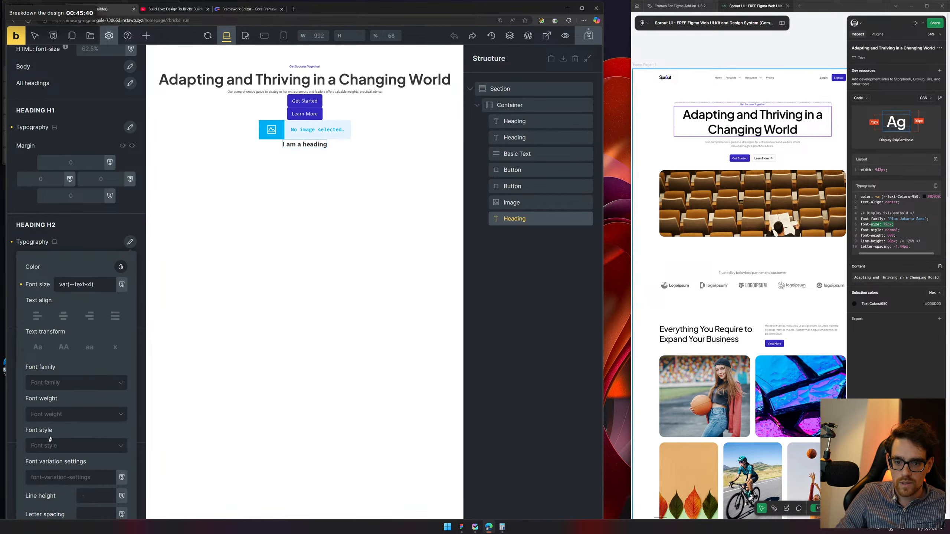
Set the theme's H2 font family to Plus Jakarta Sans and save the page
{"action": "scroll", "coordinate": [28, 324], "scroll_direction": "down", "scroll_amount": 2}
{"action": "left_click", "coordinate": [41, 325]}
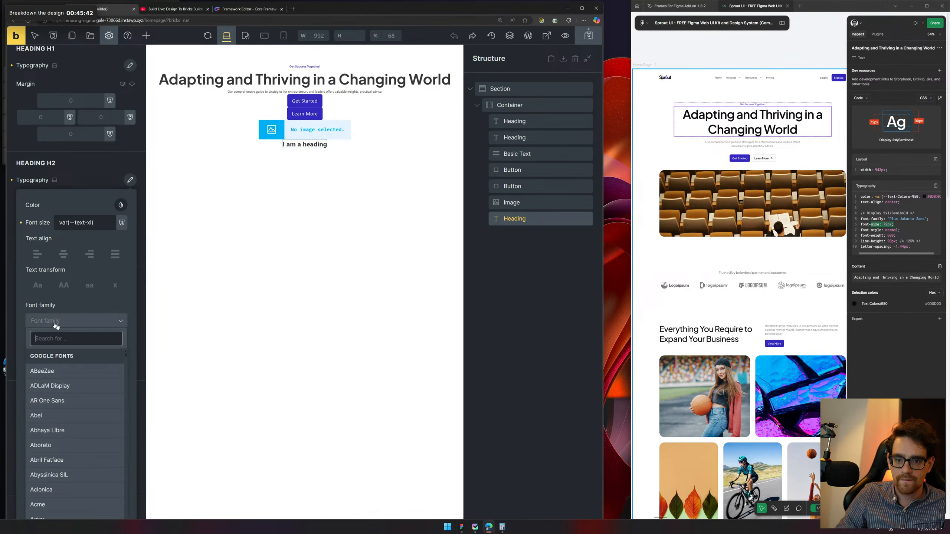
{"action": "type", "text": "jak"}
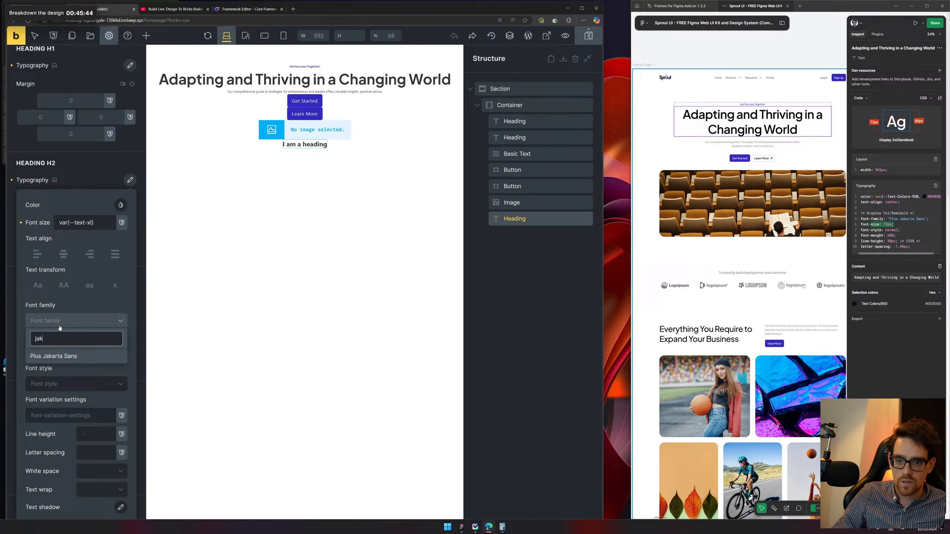
{"action": "left_click", "coordinate": [72, 357]}
{"action": "left_click", "coordinate": [89, 176]}
{"action": "scroll", "coordinate": [91, 187], "scroll_direction": "up", "scroll_amount": 6}
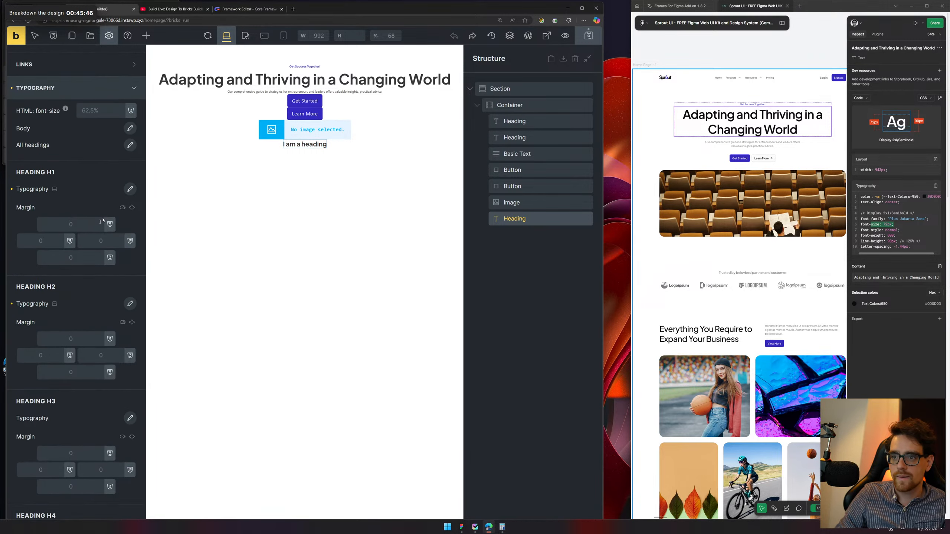
{"action": "scroll", "coordinate": [94, 233], "scroll_direction": "down", "scroll_amount": 4}
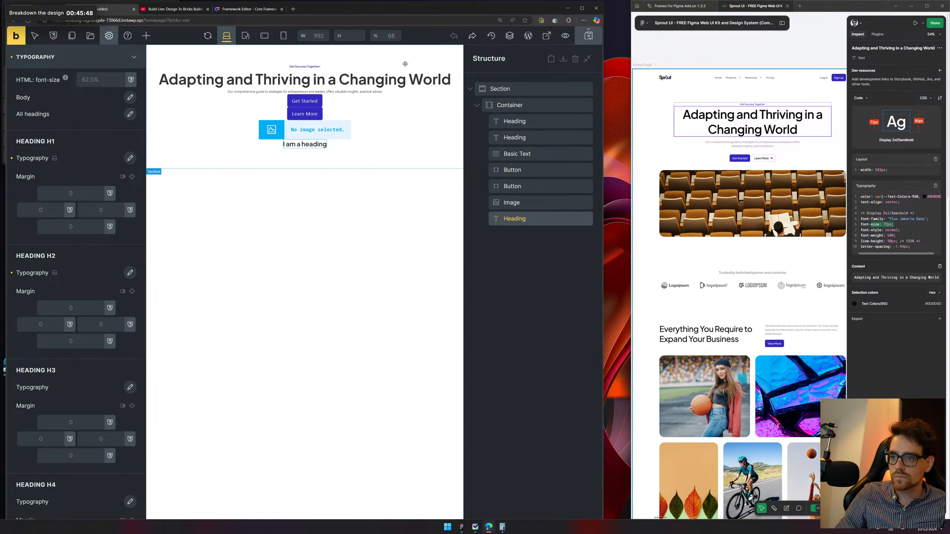
{"action": "left_click", "coordinate": [589, 36]}
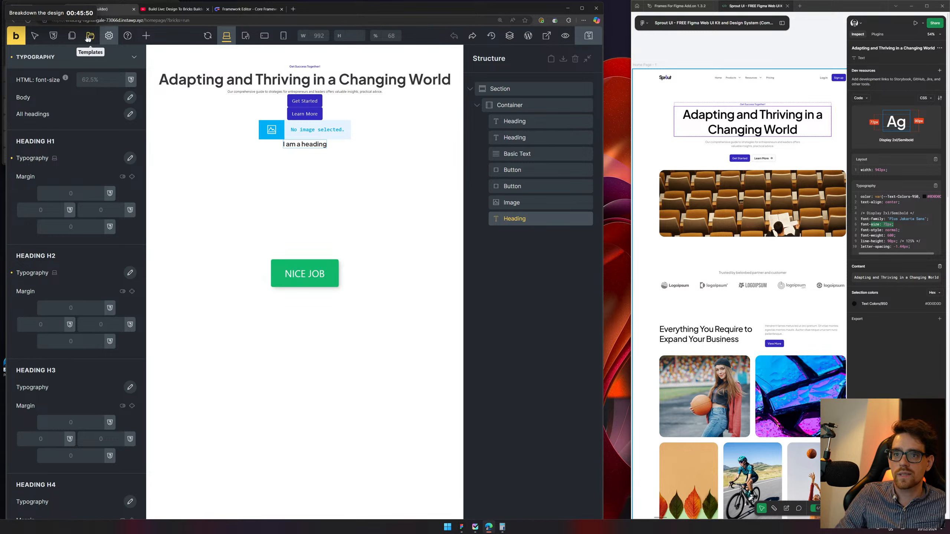
Set the HTML tag of the "I am a heading" element to h1
{"action": "left_click", "coordinate": [531, 219]}
{"action": "left_click", "coordinate": [48, 111]}
{"action": "left_click", "coordinate": [93, 158]}
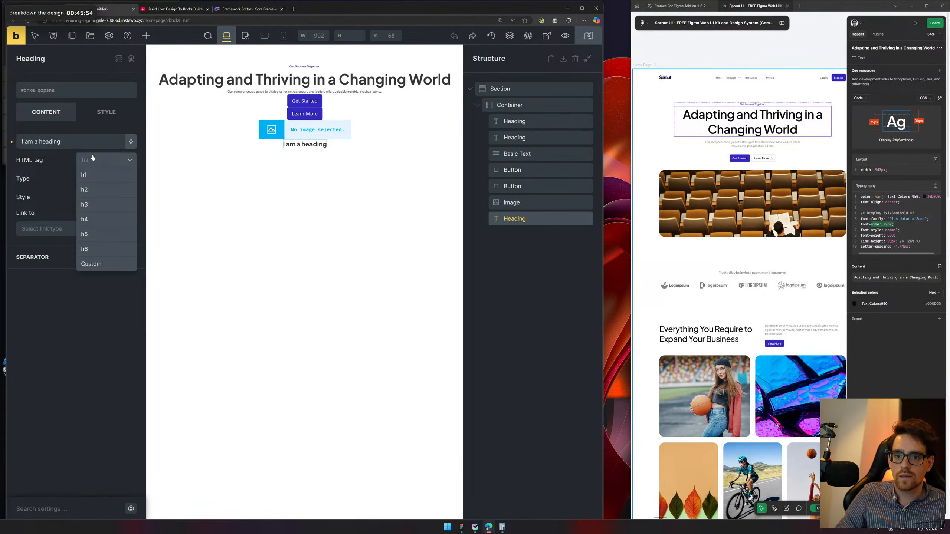
{"action": "left_click", "coordinate": [92, 175]}
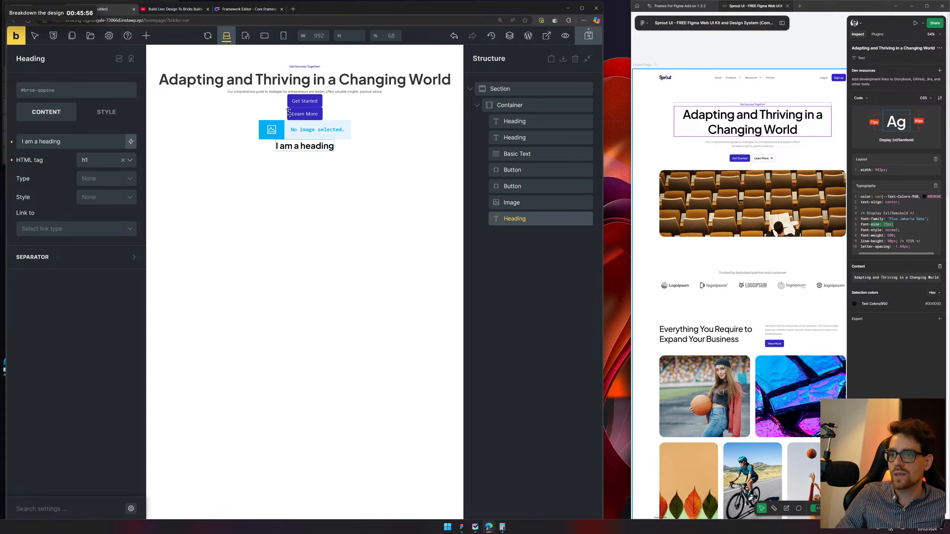
Set the HTML tag of the "Adapting and Thriving in a Changing World" heading to h1
{"action": "left_click", "coordinate": [279, 80]}
{"action": "left_click", "coordinate": [104, 160]}
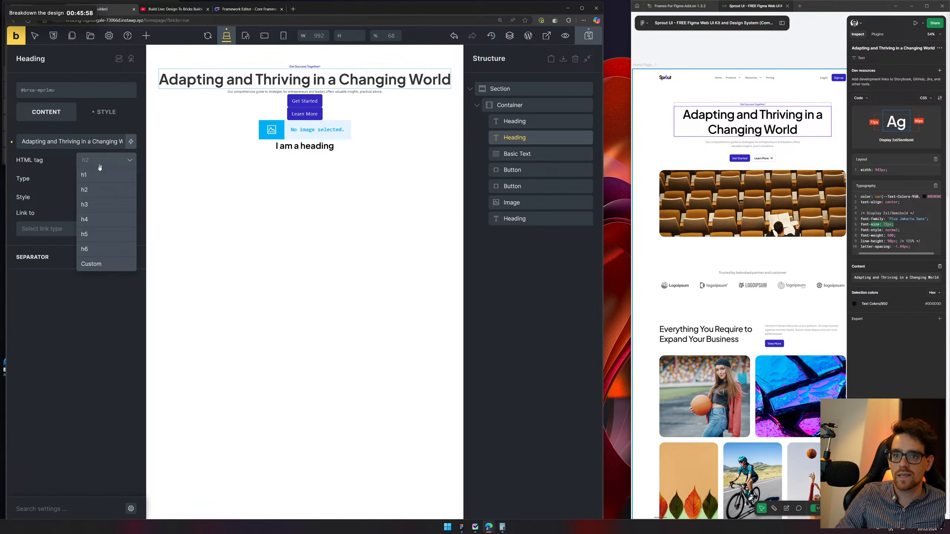
{"action": "left_click", "coordinate": [99, 174]}
Clear the custom font size and font family from the "Adapting and Thriving in a Changing World" heading
{"action": "left_click", "coordinate": [107, 112]}
{"action": "left_click", "coordinate": [56, 165]}
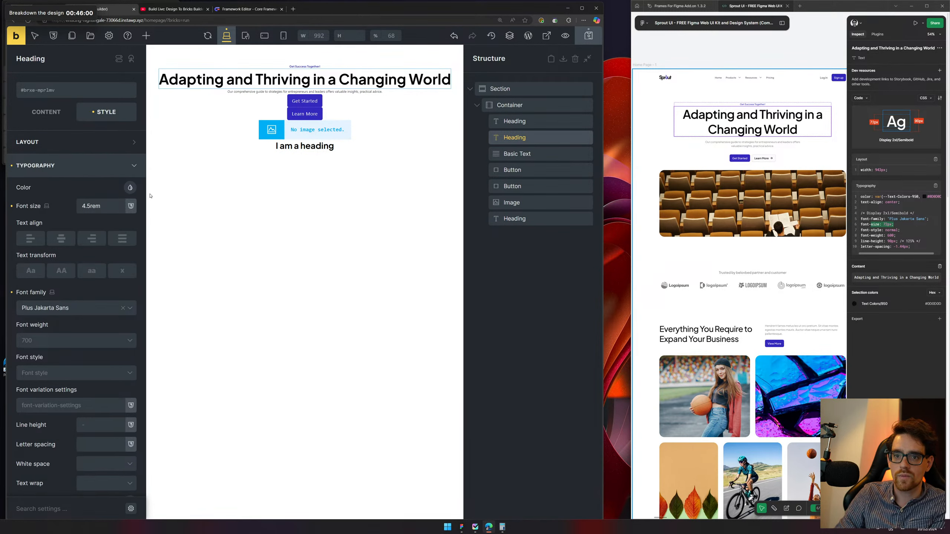
{"action": "left_click_drag", "start_coordinate": [106, 206], "coordinate": [47, 206]}
{"action": "key", "text": "BackSpace"}
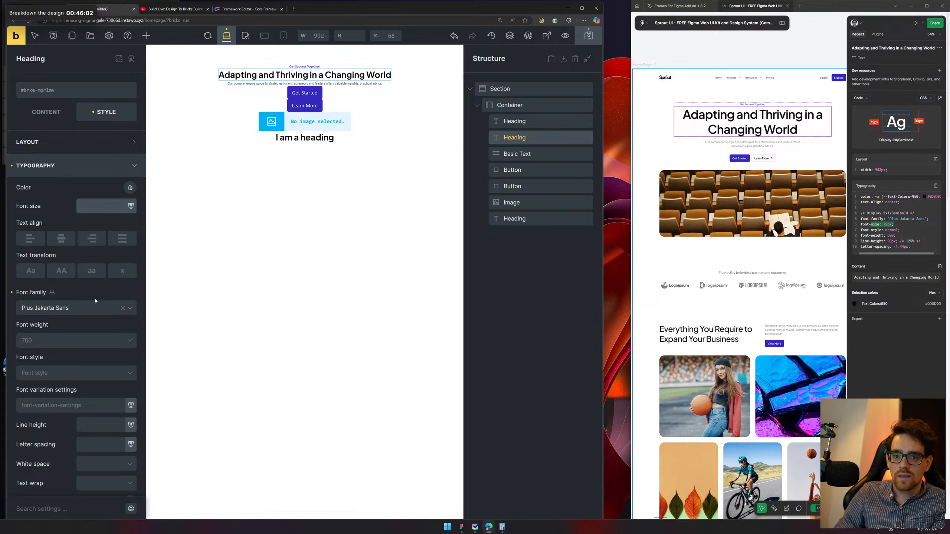
{"action": "left_click", "coordinate": [123, 309]}
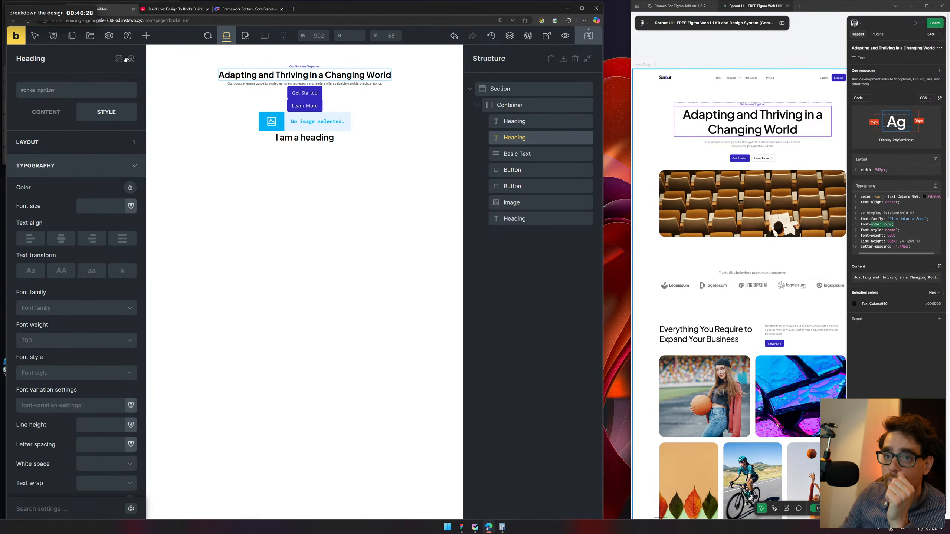
Open the site's theme styles settings
{"action": "left_click", "coordinate": [91, 37]}
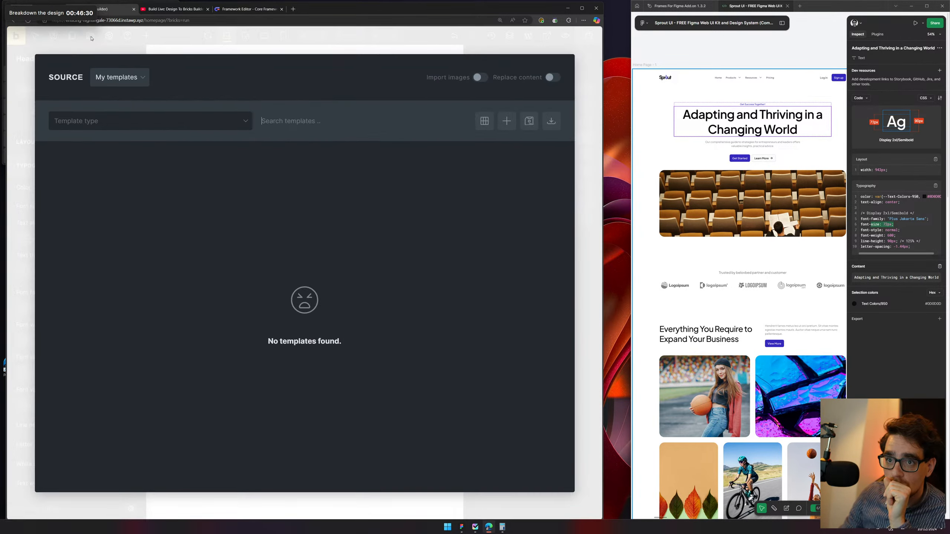
{"action": "left_click", "coordinate": [513, 41]}
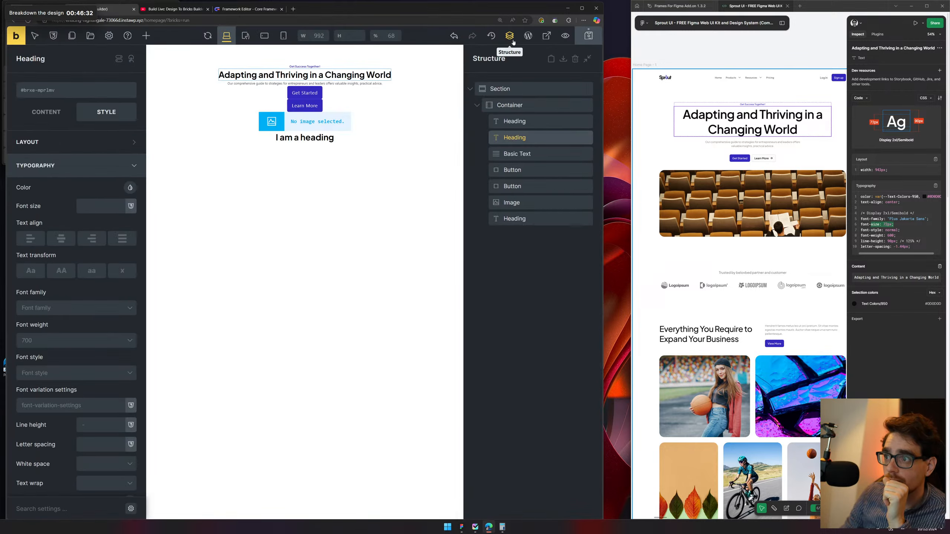
{"action": "left_click", "coordinate": [341, 84]}
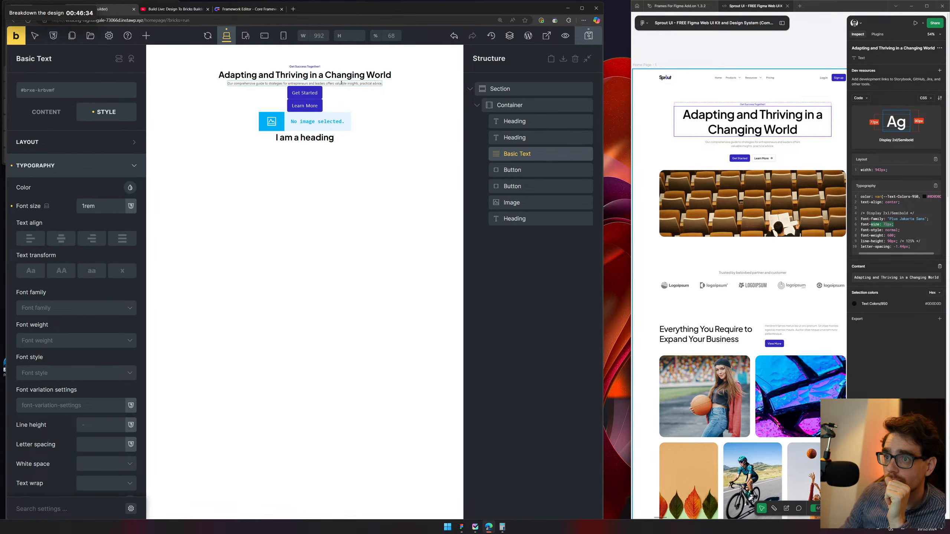
{"action": "left_click", "coordinate": [108, 39]}
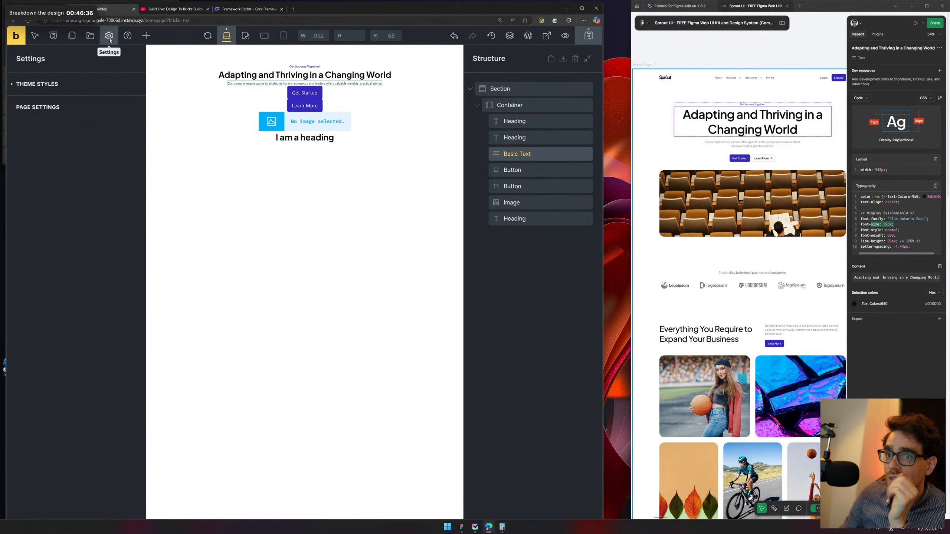
{"action": "left_click", "coordinate": [93, 83]}
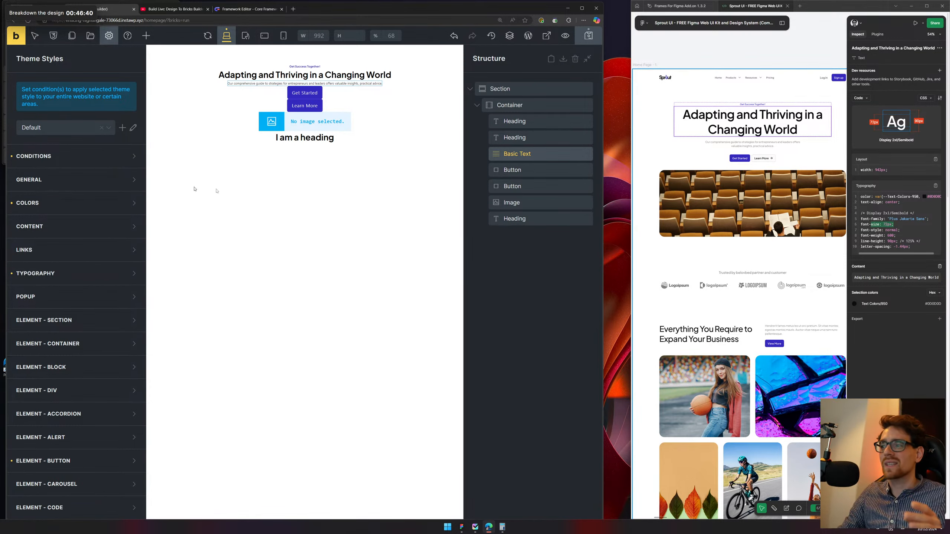
Widen the Figma window and examine the hero heading's typography code, including its text color variable
{"action": "left_click_drag", "start_coordinate": [804, 210], "coordinate": [755, 221]}
{"action": "left_click_drag", "start_coordinate": [839, 162], "coordinate": [822, 163]}
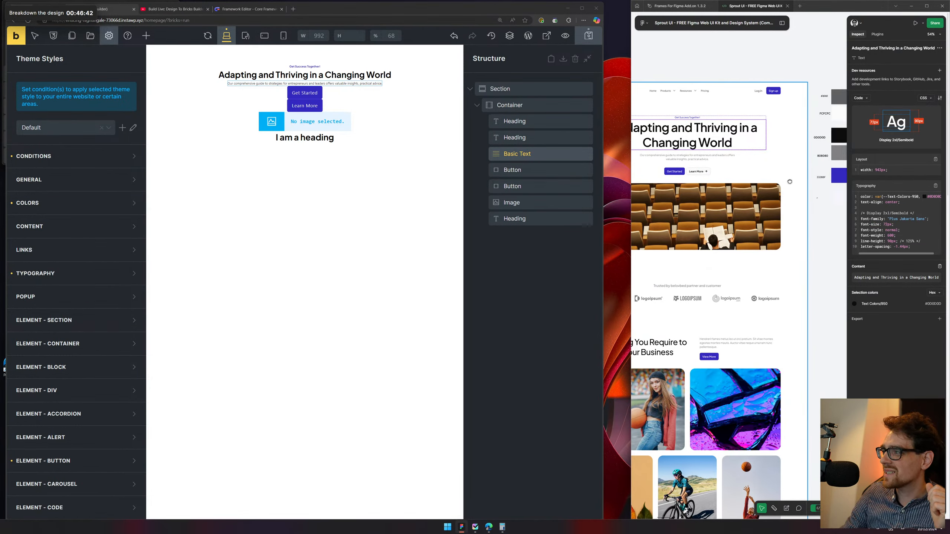
{"action": "left_click_drag", "start_coordinate": [631, 41], "coordinate": [575, 41]}
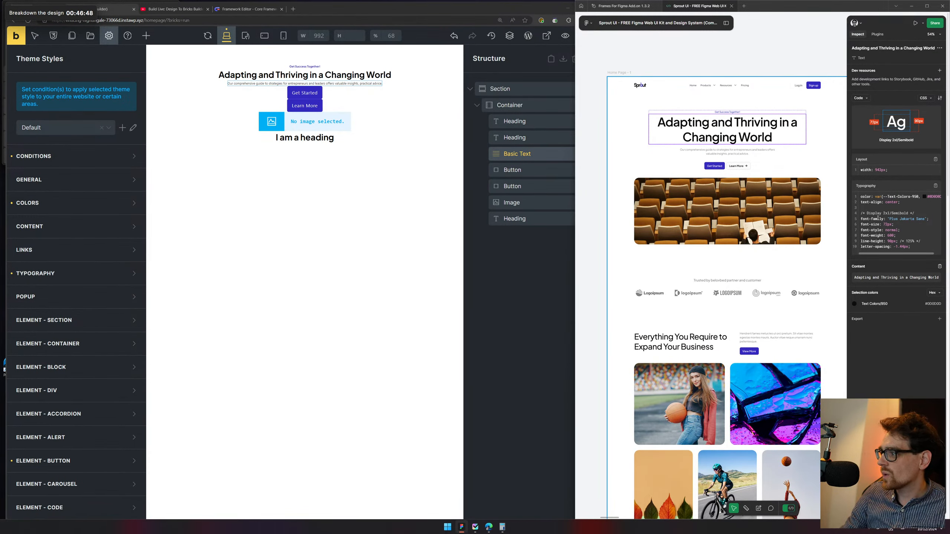
{"action": "left_click_drag", "start_coordinate": [879, 219], "coordinate": [926, 197]}
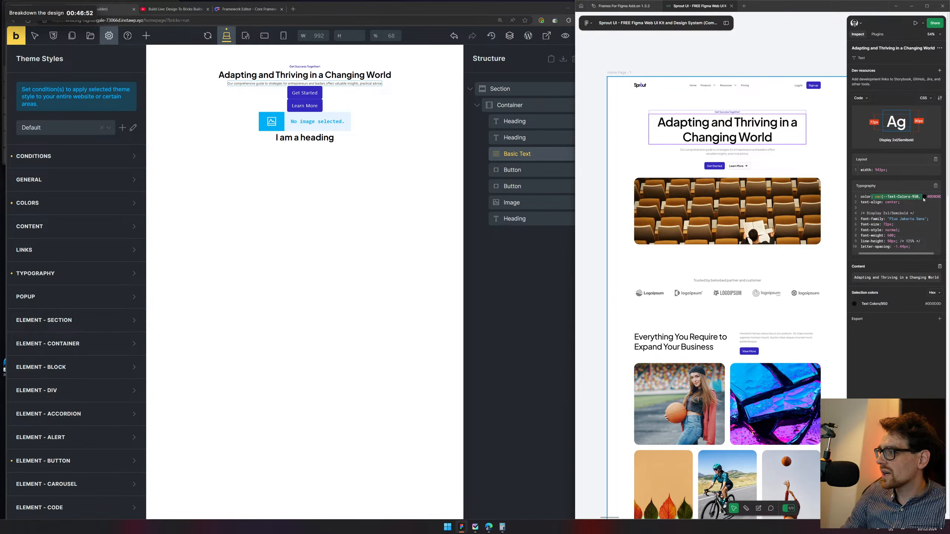
{"action": "left_click_drag", "start_coordinate": [799, 161], "coordinate": [733, 171]}
{"action": "left_click", "coordinate": [710, 68]}
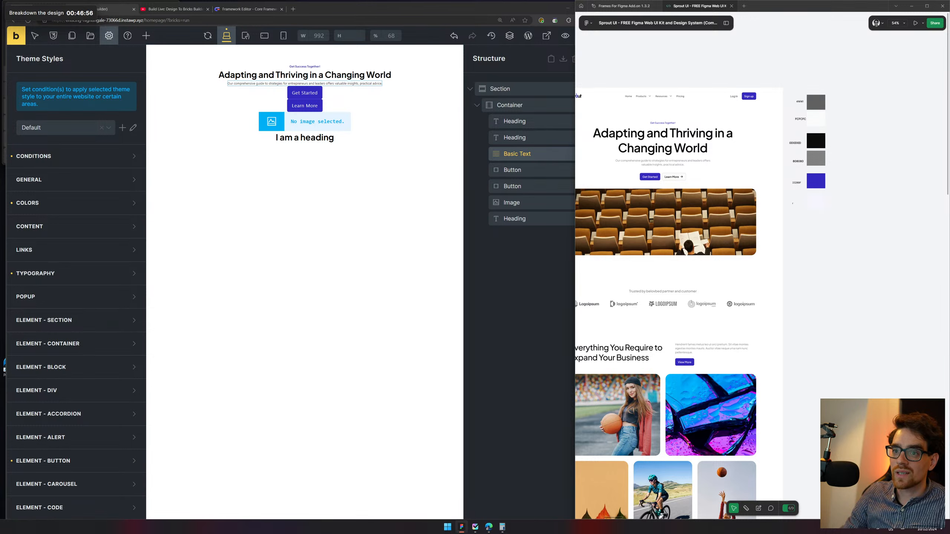
Delete the "I am a heading" element from the container
{"action": "left_click", "coordinate": [206, 127]}
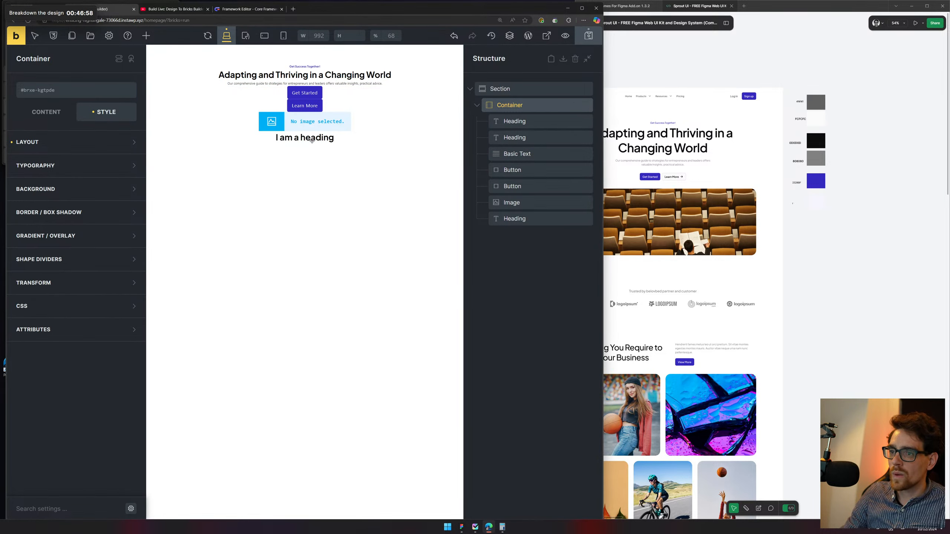
{"action": "left_click", "coordinate": [311, 139]}
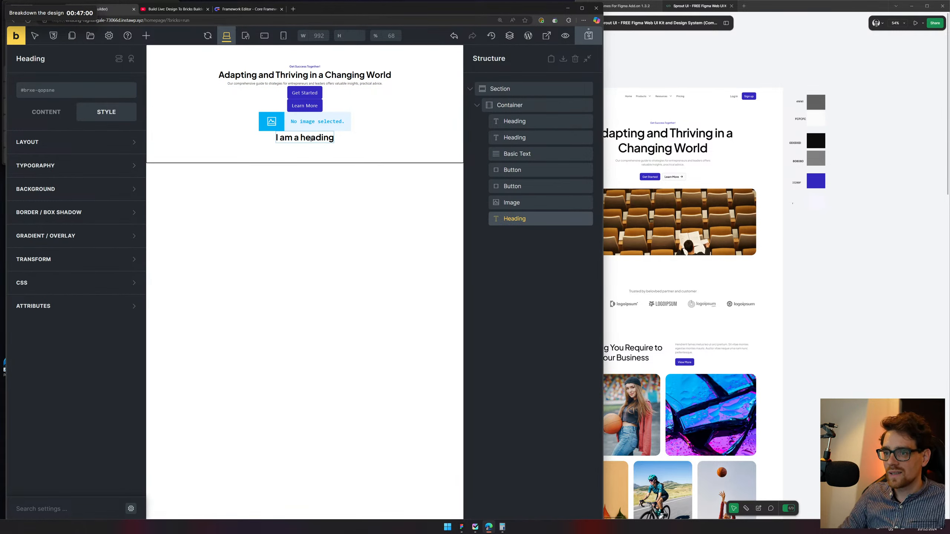
{"action": "key", "text": "Delete"}
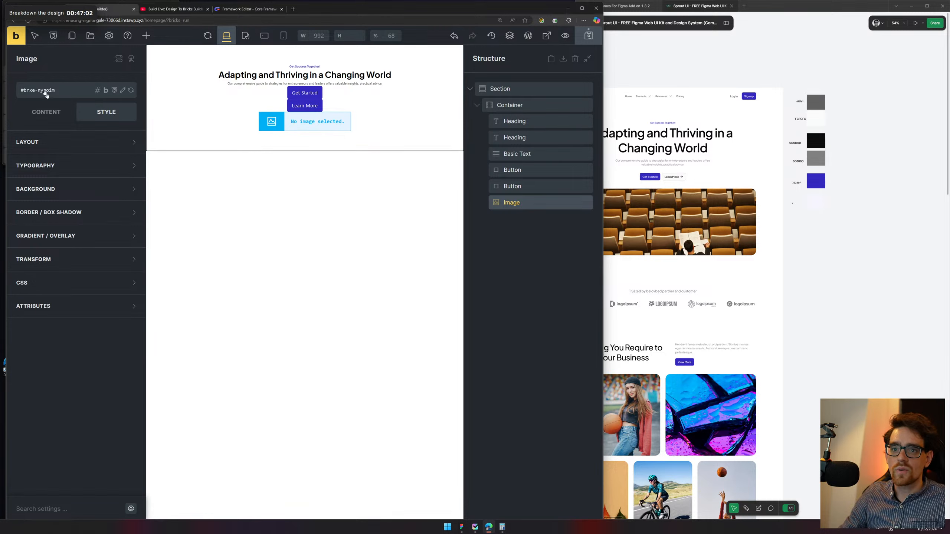
Try to open the image picker for the empty Image element below the buttons
{"action": "left_click", "coordinate": [46, 112]}
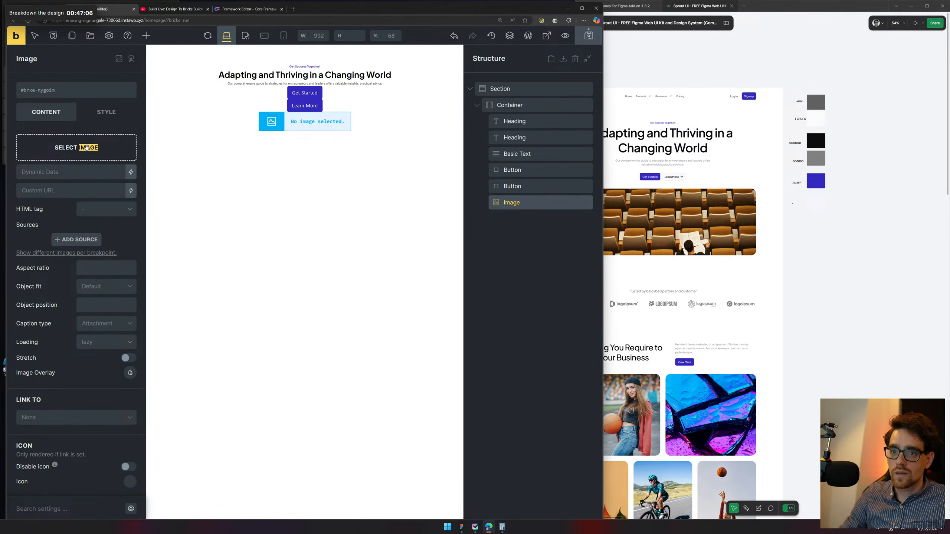
{"action": "triple_click", "coordinate": [88, 149]}
{"action": "left_click_drag", "start_coordinate": [426, 10], "coordinate": [590, 38]}
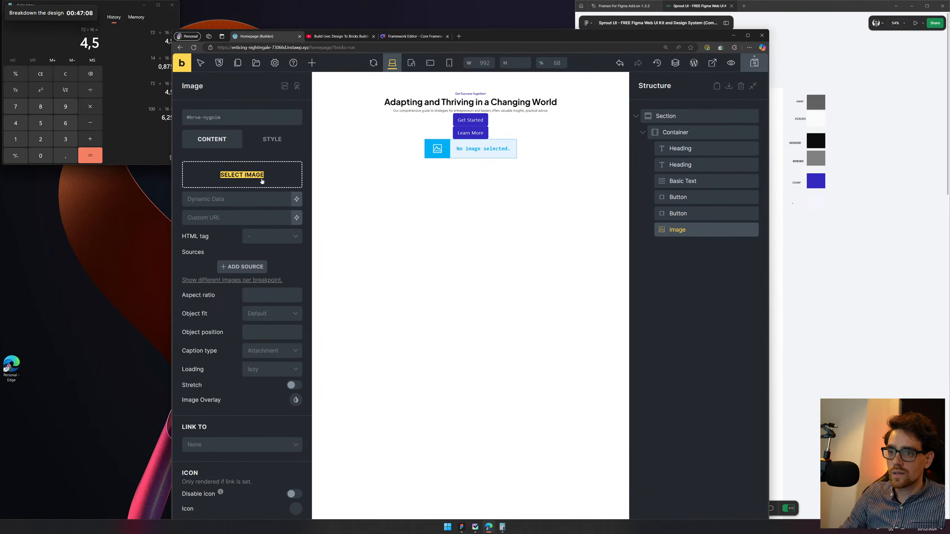
{"action": "left_click", "coordinate": [430, 129]}
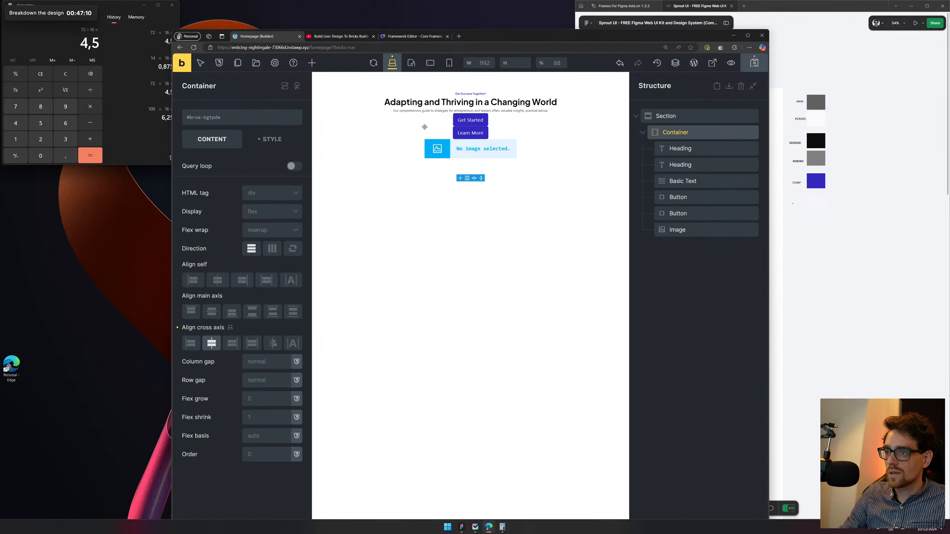
{"action": "left_click", "coordinate": [450, 146]}
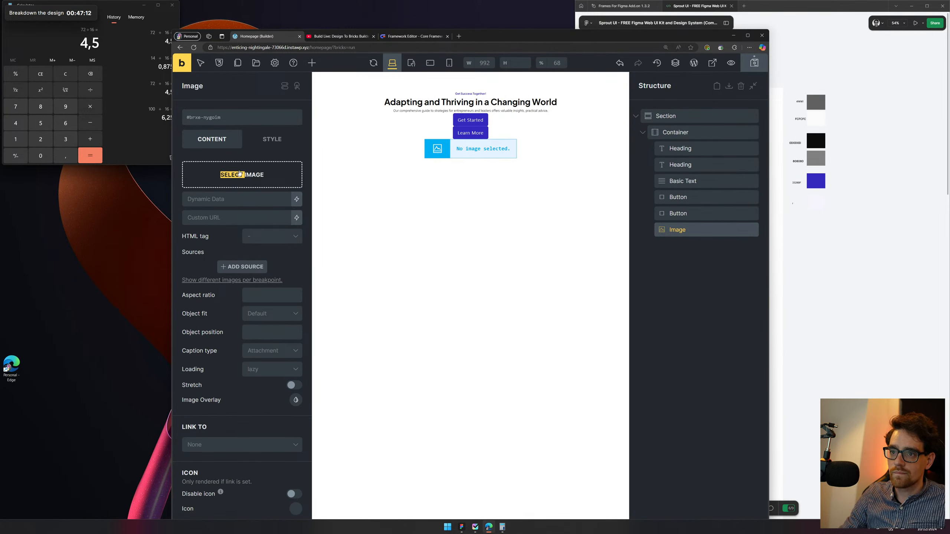
Save the page, reselect the empty Image element, and try again to open its image picker
{"action": "left_click", "coordinate": [754, 63]}
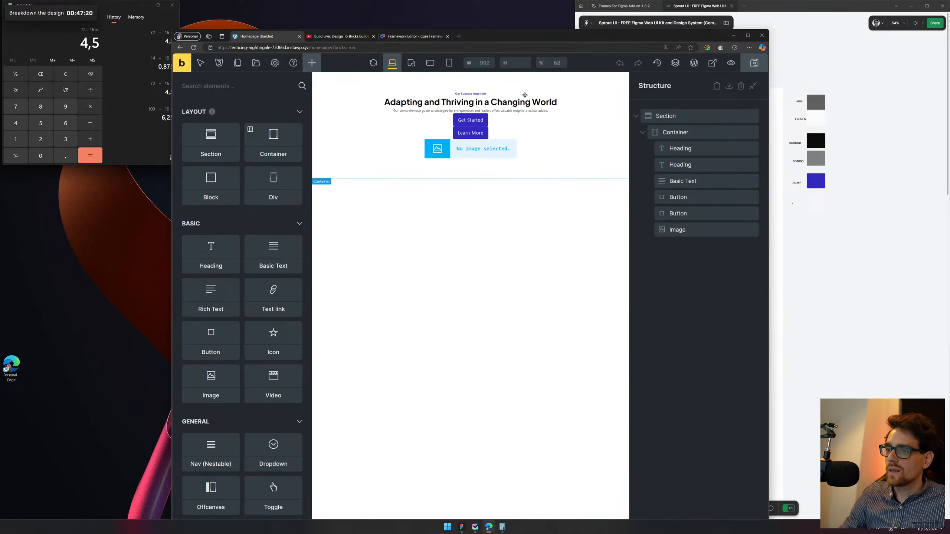
{"action": "left_click", "coordinate": [490, 154]}
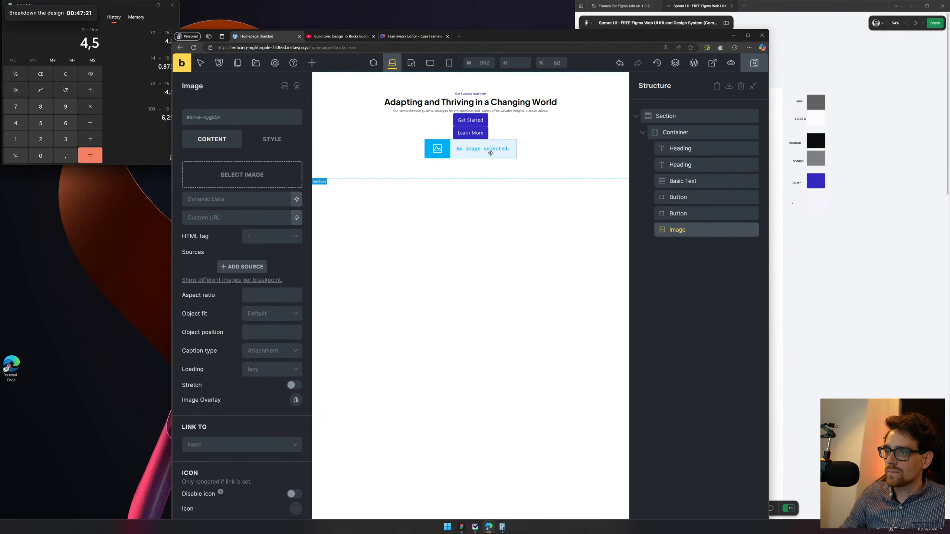
{"action": "triple_click", "coordinate": [226, 176]}
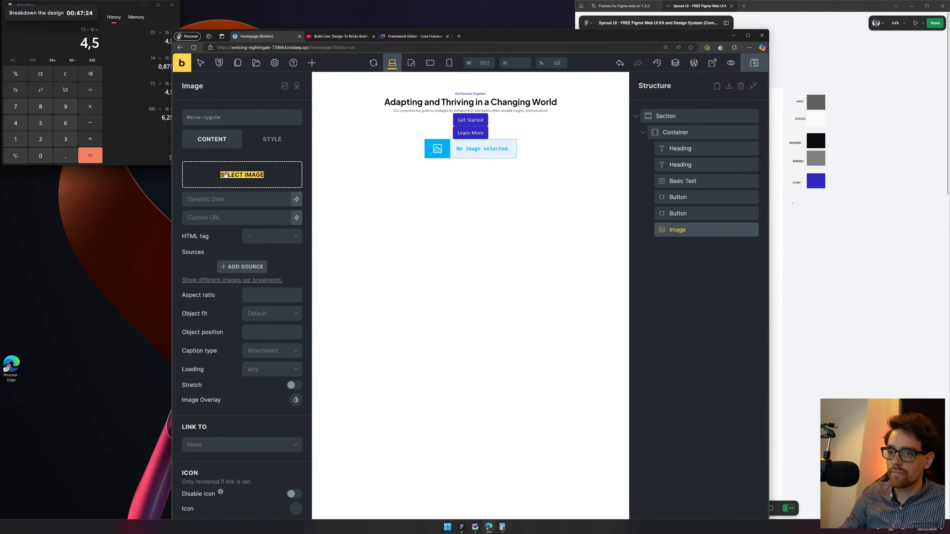
{"action": "left_click", "coordinate": [248, 157]}
{"action": "double_click", "coordinate": [258, 179]}
{"action": "triple_click", "coordinate": [257, 179]}
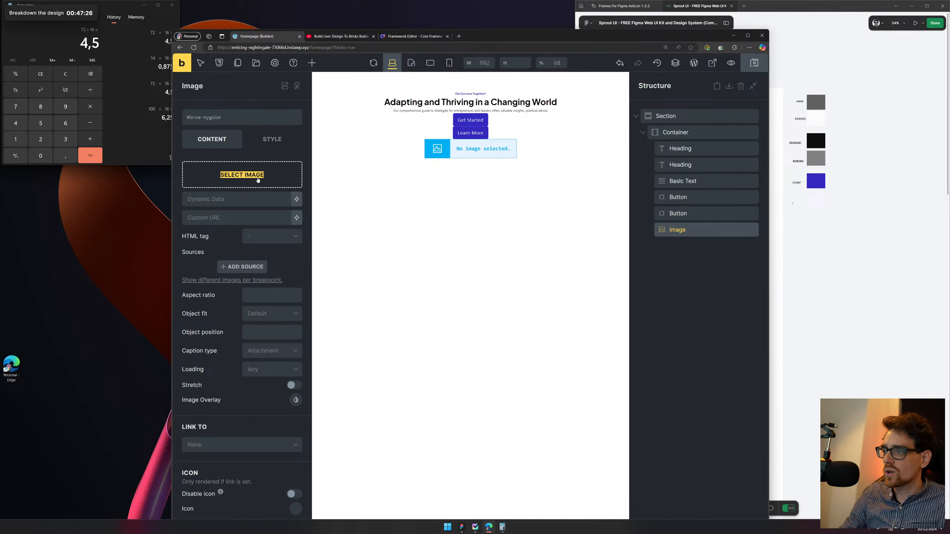
Maximize the builder's browser window and return to the empty image placeholder
{"action": "double_click", "coordinate": [485, 33]}
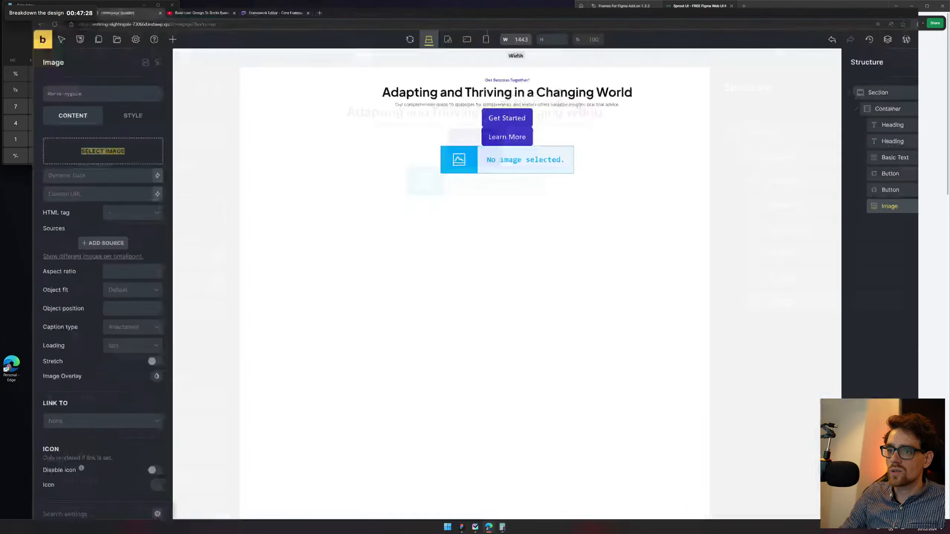
{"action": "left_click", "coordinate": [367, 253]}
{"action": "left_click", "coordinate": [448, 140]}
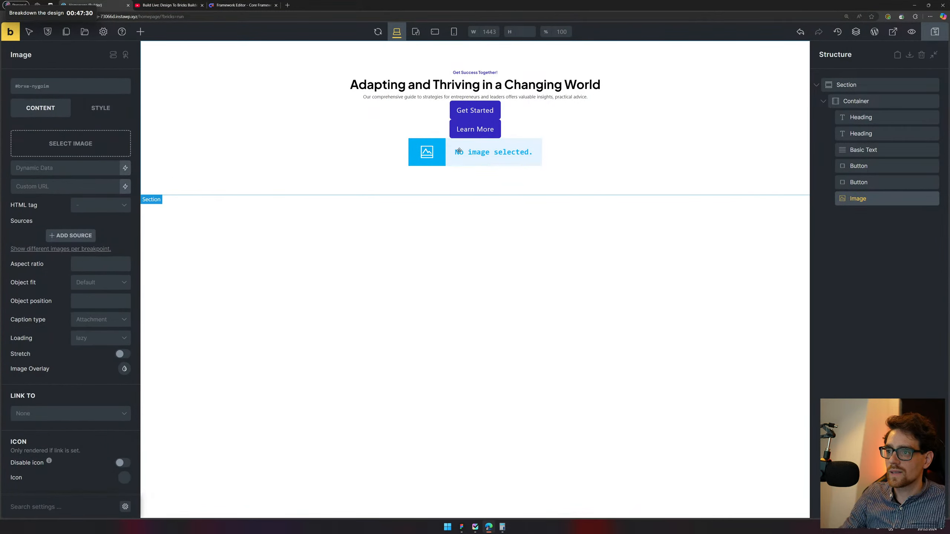
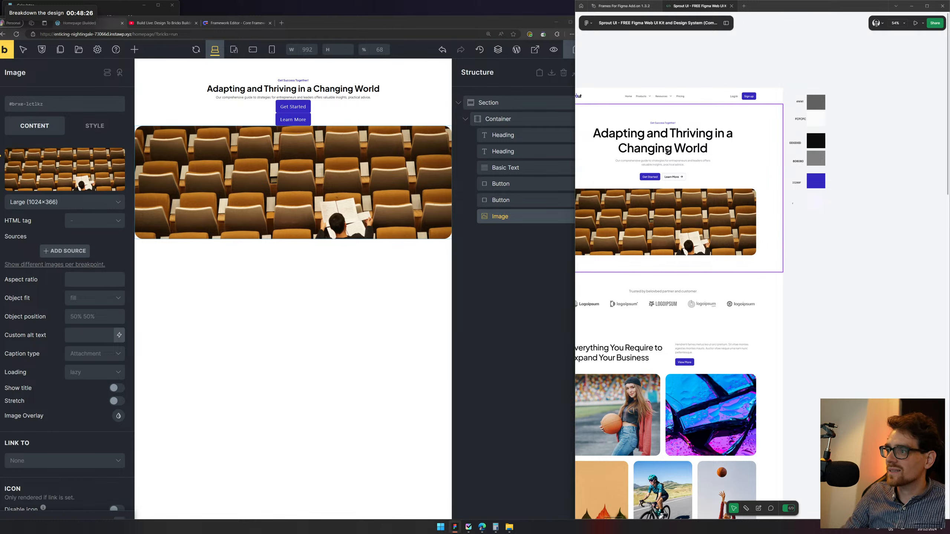
Examine the hero section's layout and spacing in the Figma design for comparison with the built page
{"action": "left_click_drag", "start_coordinate": [670, 218], "coordinate": [724, 226]}
{"action": "scroll", "coordinate": [723, 226], "scroll_direction": "up", "scroll_amount": 3}
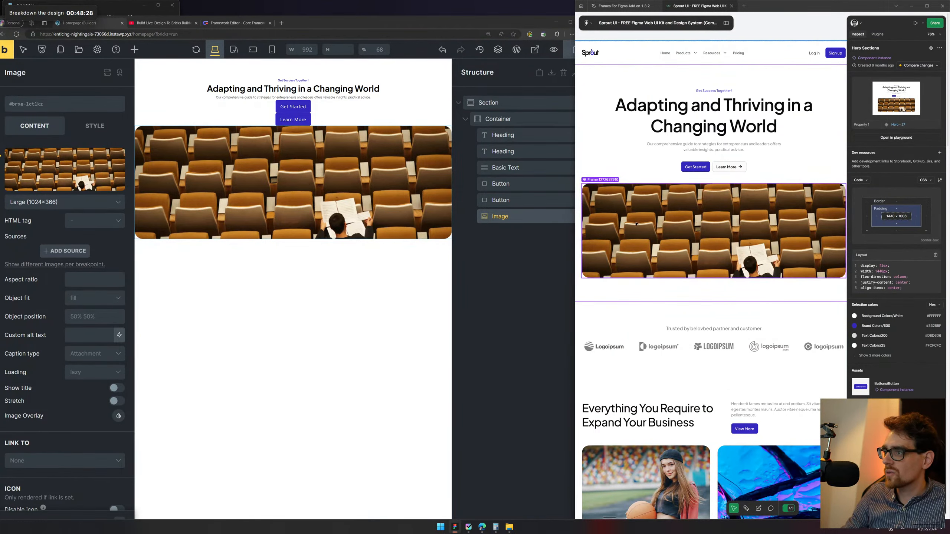
{"action": "left_click", "coordinate": [435, 66]}
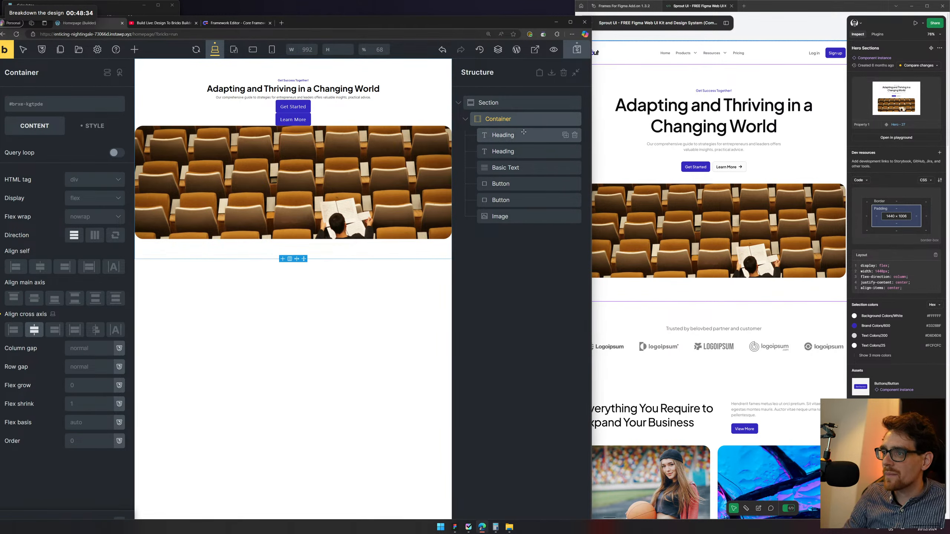
{"action": "left_click", "coordinate": [731, 119]}
{"action": "scroll", "coordinate": [730, 150], "scroll_direction": "left", "scroll_amount": 1}
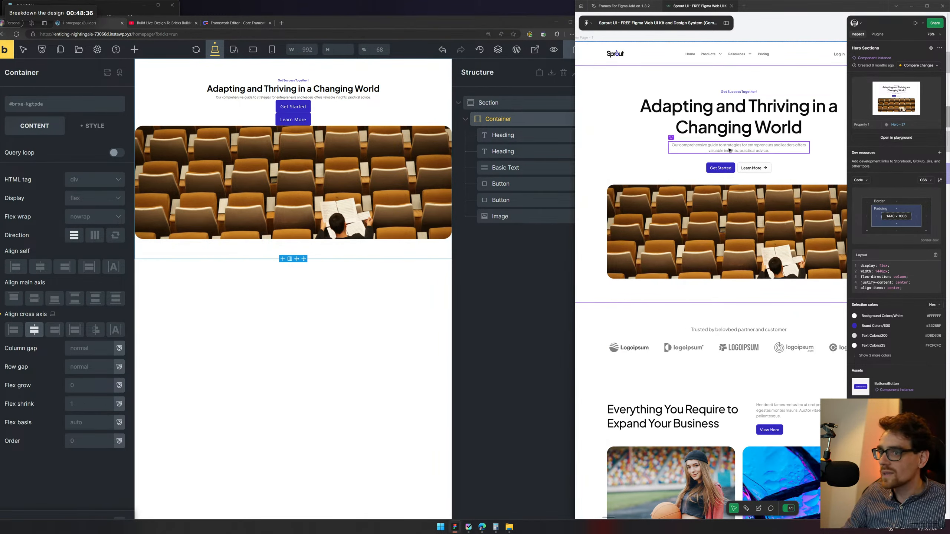
{"action": "scroll", "coordinate": [744, 199], "scroll_direction": "down", "scroll_amount": 3}
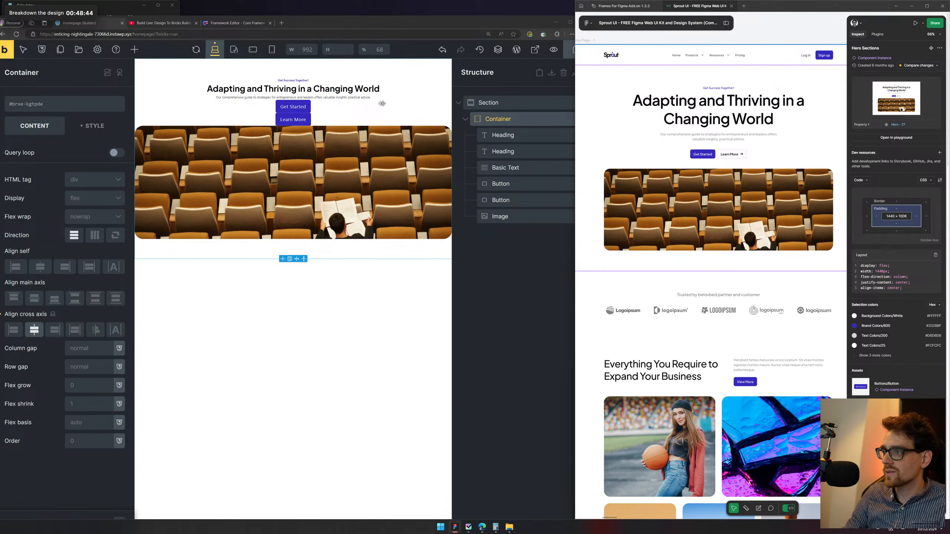
Set the "Learn More" button's border width to 1px on all four sides
{"action": "left_click", "coordinate": [301, 120]}
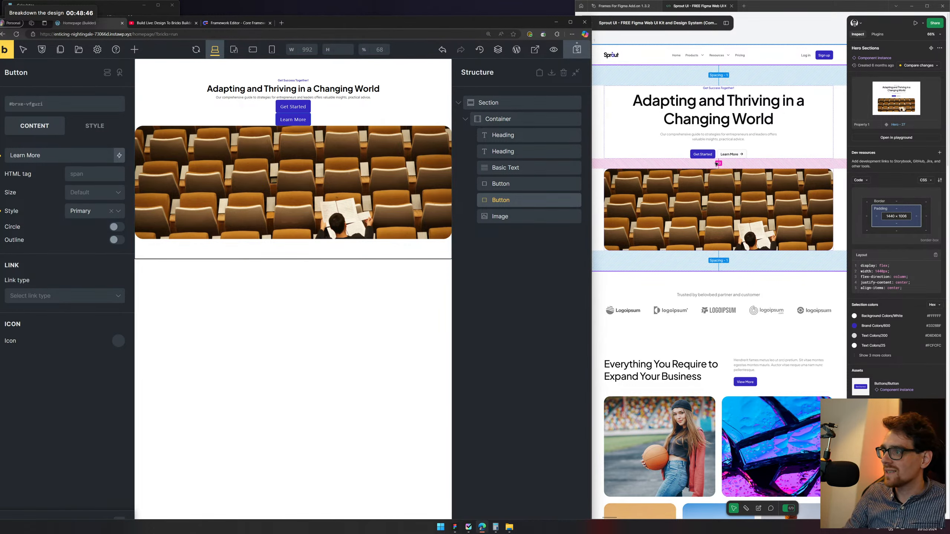
{"action": "scroll", "coordinate": [751, 149], "scroll_direction": "up", "scroll_amount": 5}
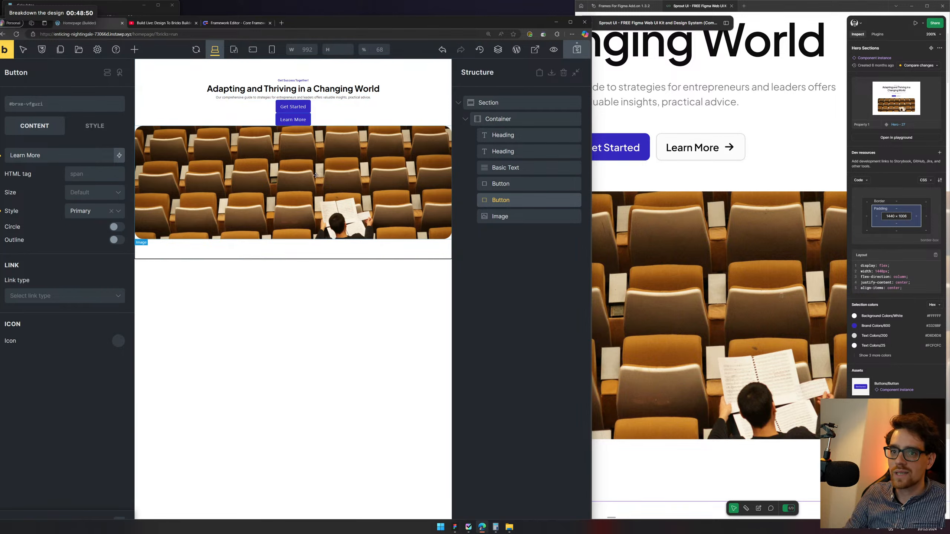
{"action": "left_click", "coordinate": [92, 127]}
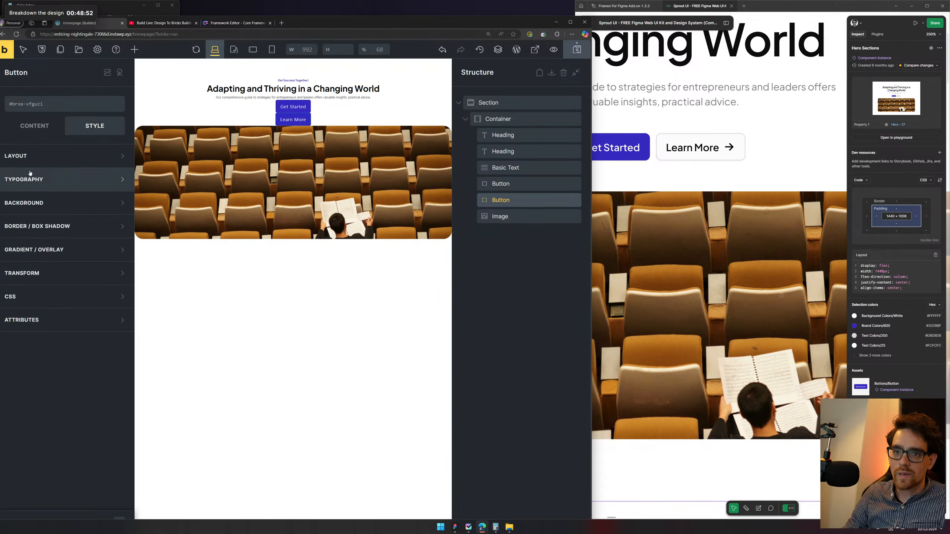
{"action": "left_click", "coordinate": [69, 226]}
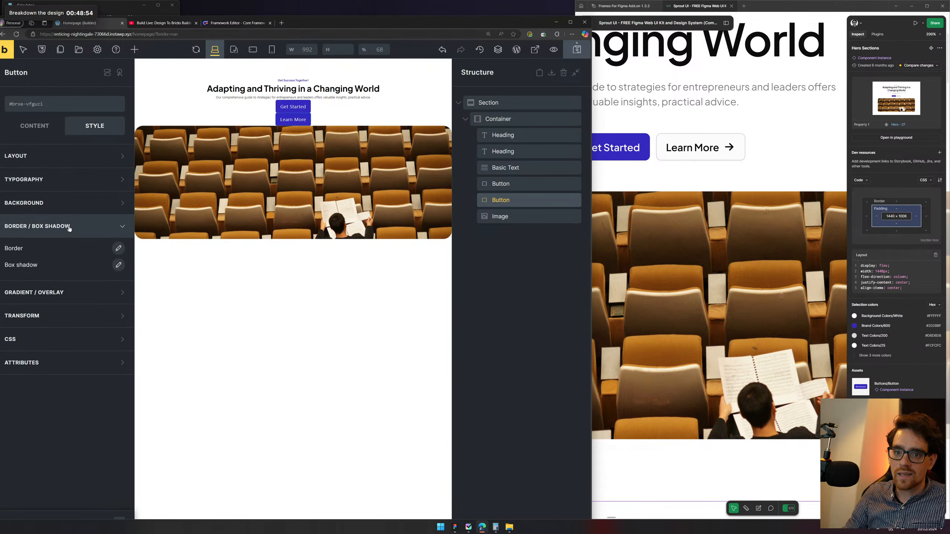
{"action": "left_click", "coordinate": [120, 249]}
{"action": "left_click", "coordinate": [69, 292]}
{"action": "type", "text": "1"}
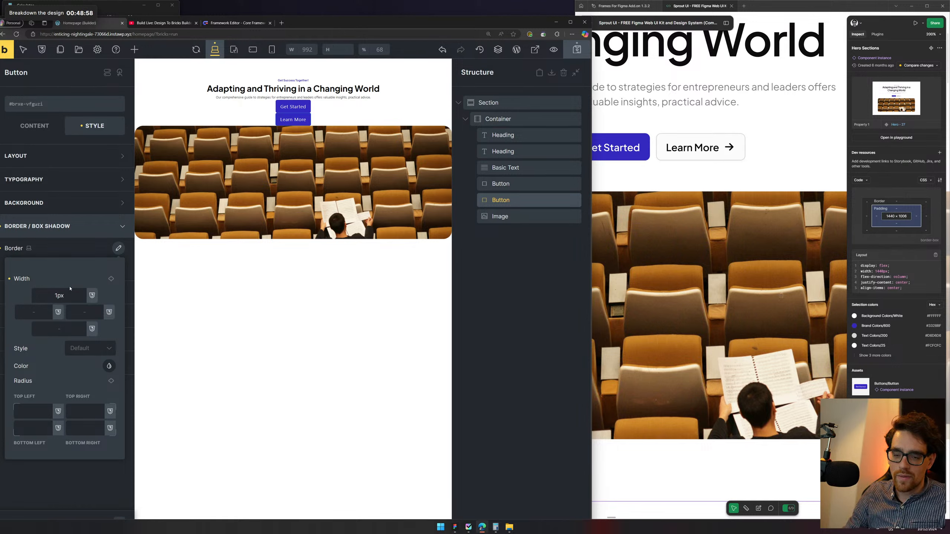
{"action": "left_click", "coordinate": [111, 279]}
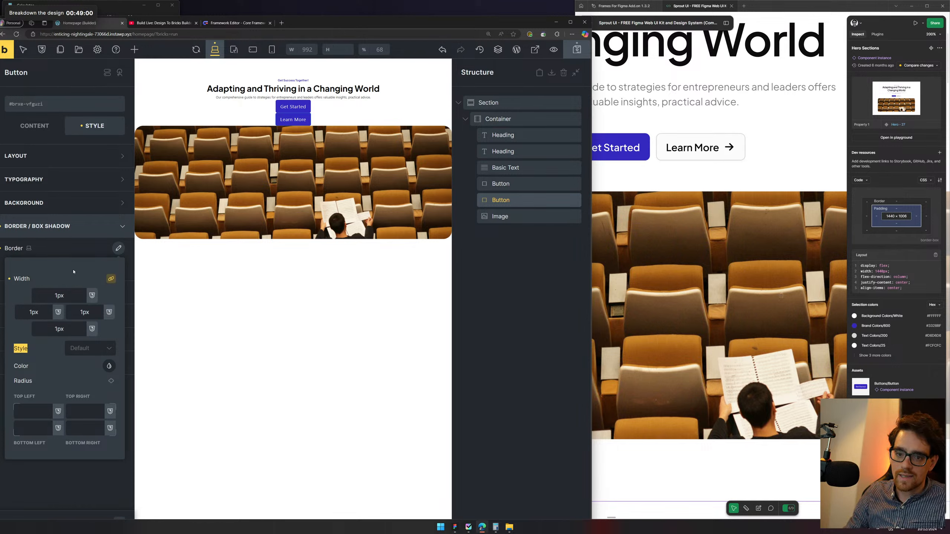
Give the "Learn More" button's border a Solid style and a medium grey colour
{"action": "left_click", "coordinate": [89, 355]}
{"action": "left_click", "coordinate": [77, 393]}
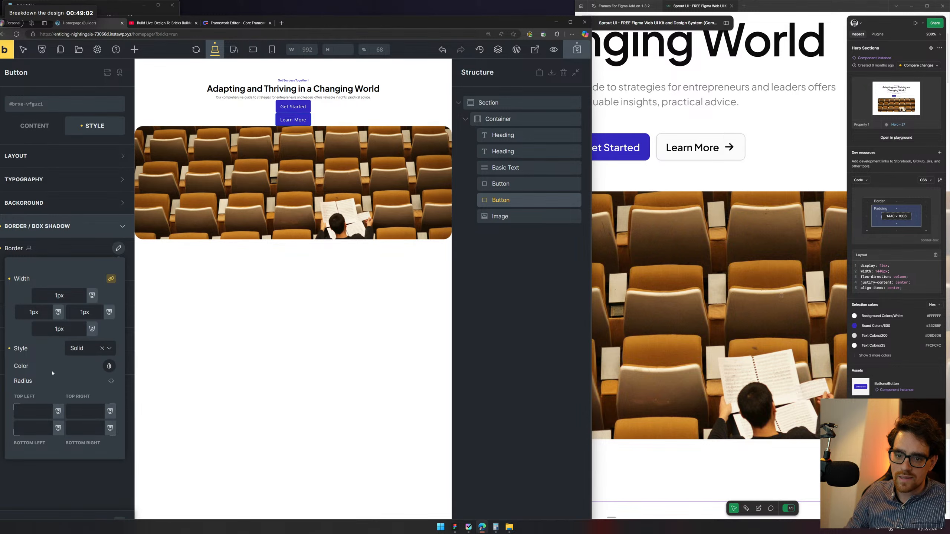
{"action": "left_click", "coordinate": [109, 366]}
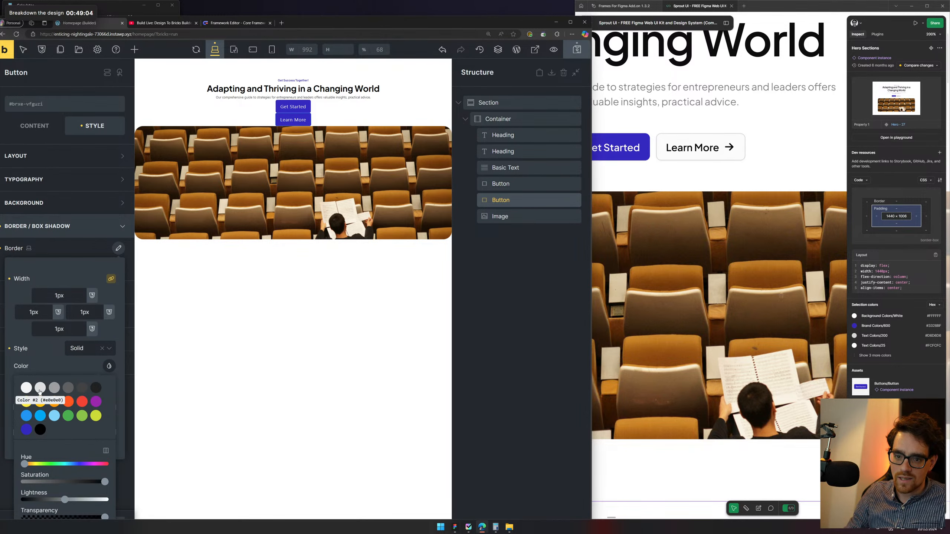
{"action": "left_click", "coordinate": [54, 390]}
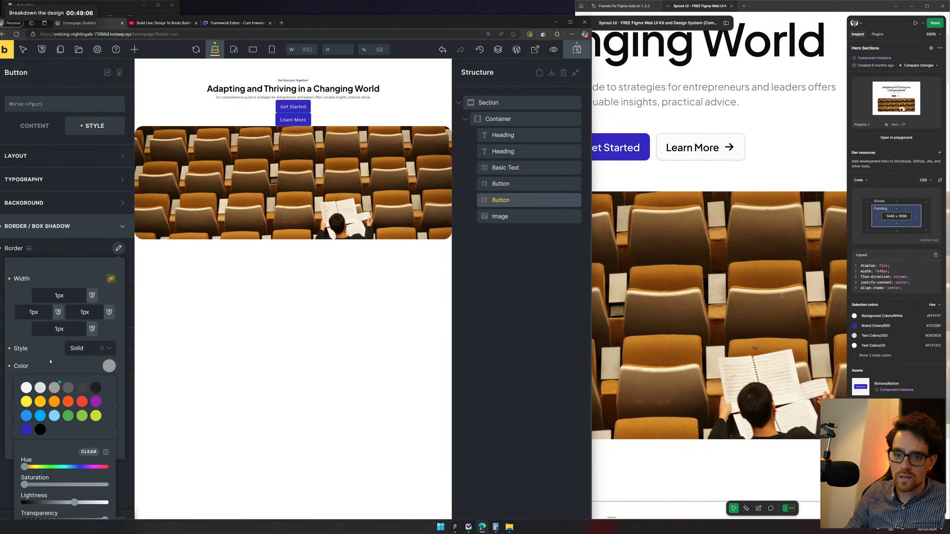
{"action": "left_click", "coordinate": [37, 227]}
{"action": "left_click", "coordinate": [62, 227]}
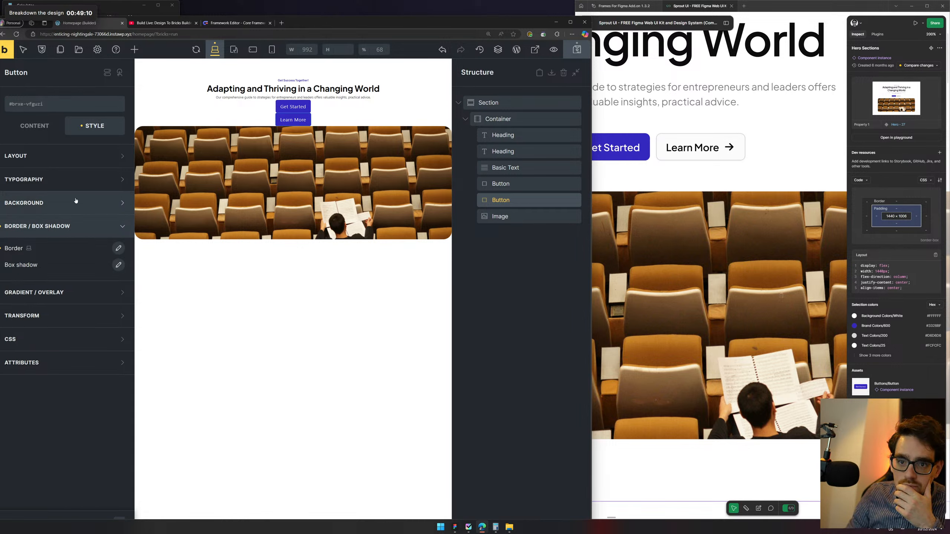
Make the "Learn More" button's background colour fully transparent
{"action": "left_click", "coordinate": [19, 203]}
{"action": "left_click", "coordinate": [117, 225]}
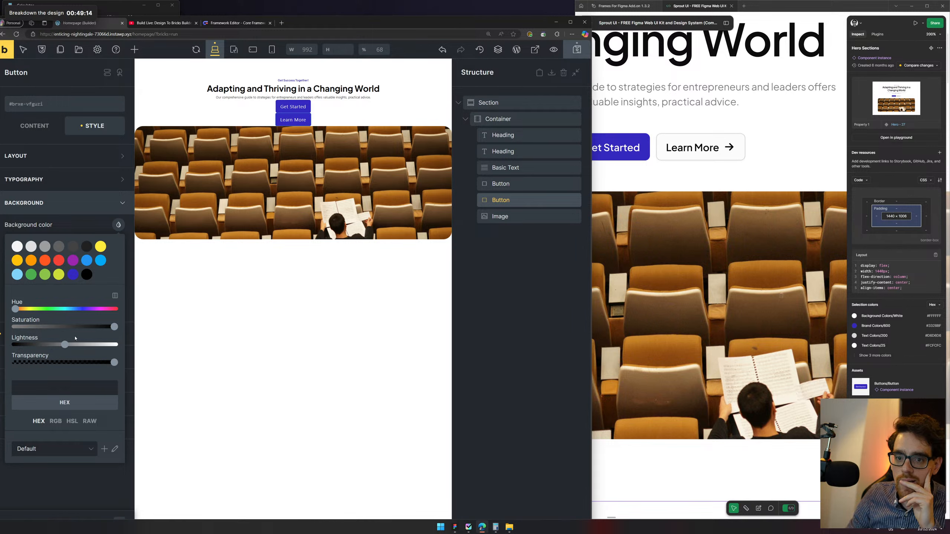
{"action": "left_click_drag", "start_coordinate": [113, 363], "coordinate": [14, 365]}
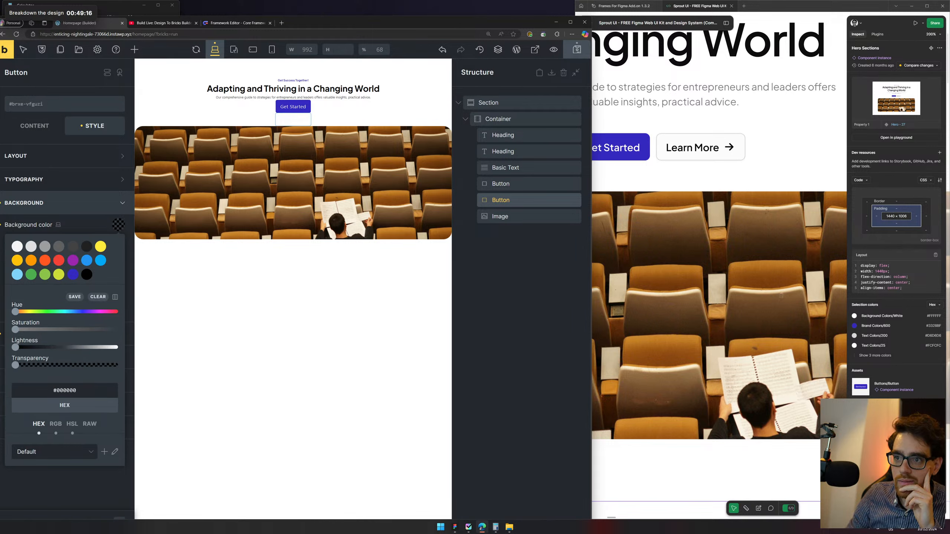
Set the "Learn More" button's text colour to the near-black palette swatch
{"action": "left_click", "coordinate": [63, 185]}
{"action": "left_click", "coordinate": [57, 181]}
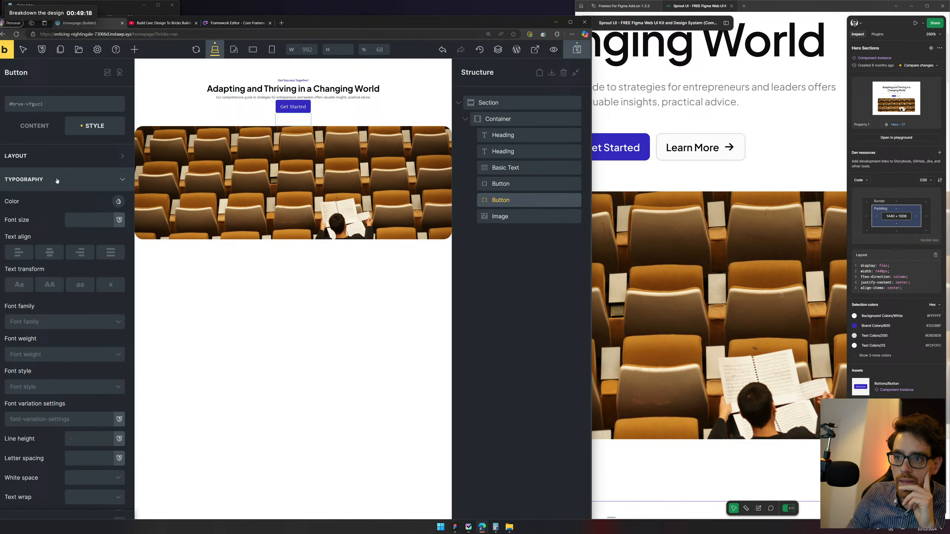
{"action": "left_click", "coordinate": [117, 206]}
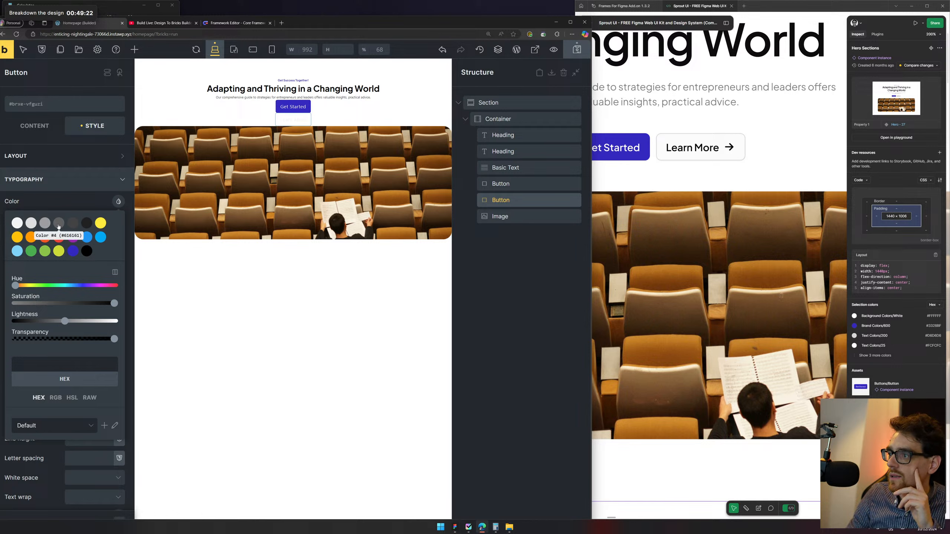
{"action": "left_click", "coordinate": [88, 225]}
{"action": "left_click", "coordinate": [78, 199]}
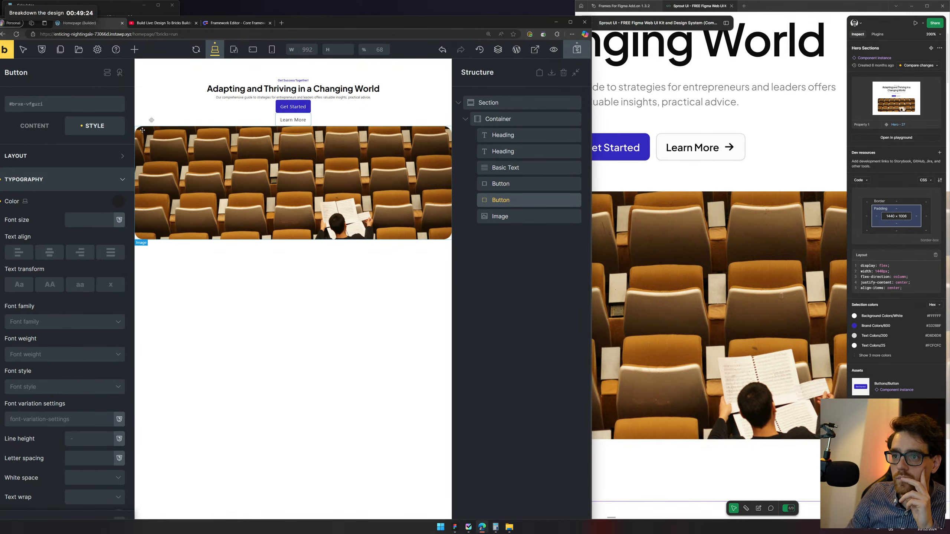
Switch to the Figma design and toggle Dev Mode off and back on
{"action": "left_click", "coordinate": [331, 90]}
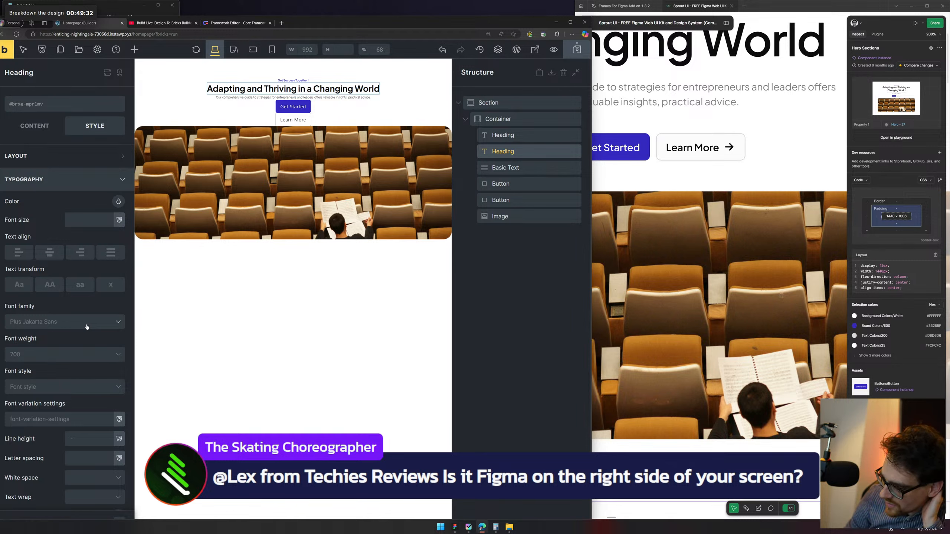
{"action": "left_click", "coordinate": [789, 510]}
{"action": "left_click", "coordinate": [789, 510]}
{"action": "left_click", "coordinate": [789, 510]}
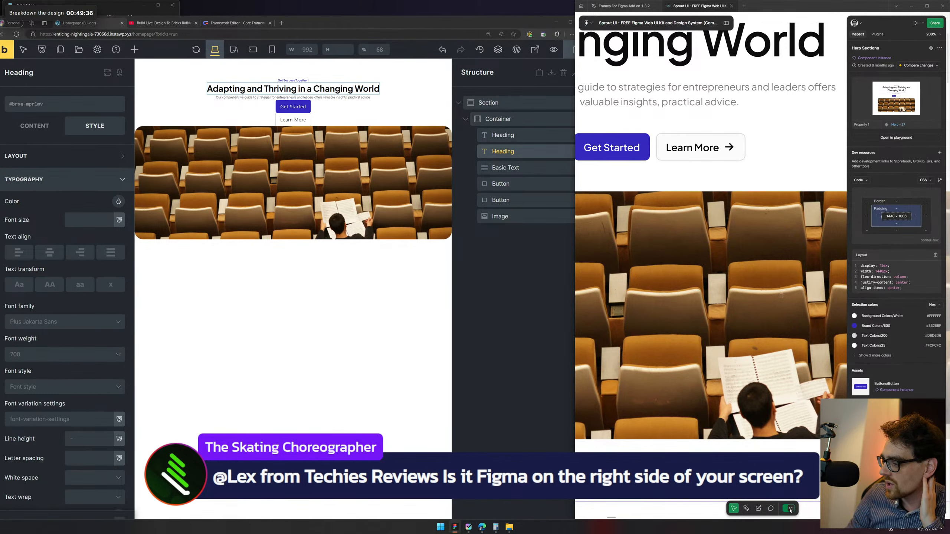
{"action": "left_click", "coordinate": [790, 510]}
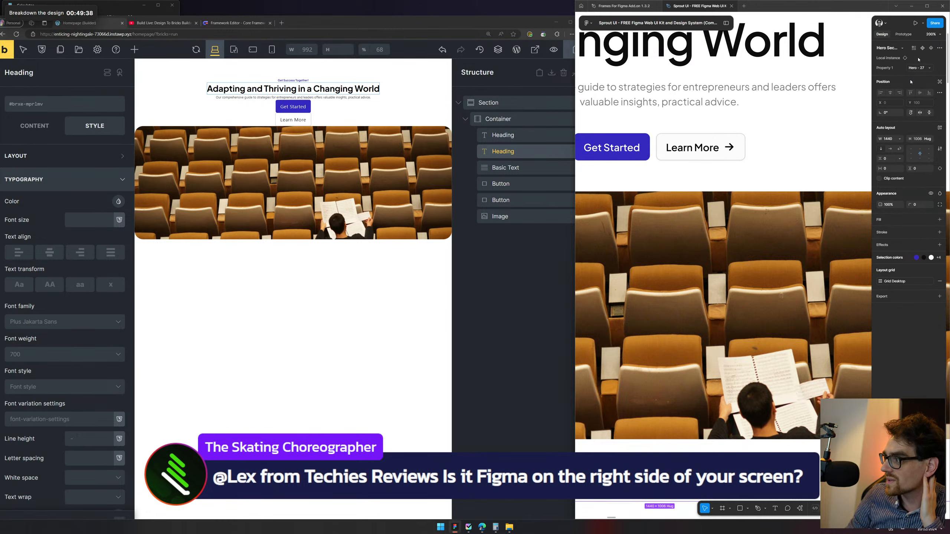
{"action": "left_click", "coordinate": [818, 510]}
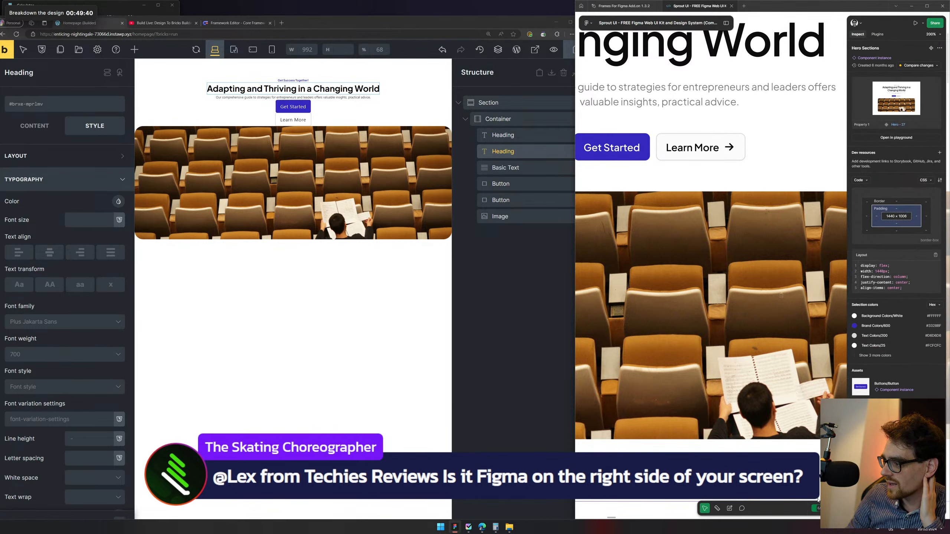
Inspect the hero's description paragraph in Figma, including its code and property display options
{"action": "left_click", "coordinate": [692, 95]}
{"action": "left_click_drag", "start_coordinate": [684, 119], "coordinate": [786, 268]}
{"action": "scroll", "coordinate": [786, 268], "scroll_direction": "down", "scroll_amount": 5}
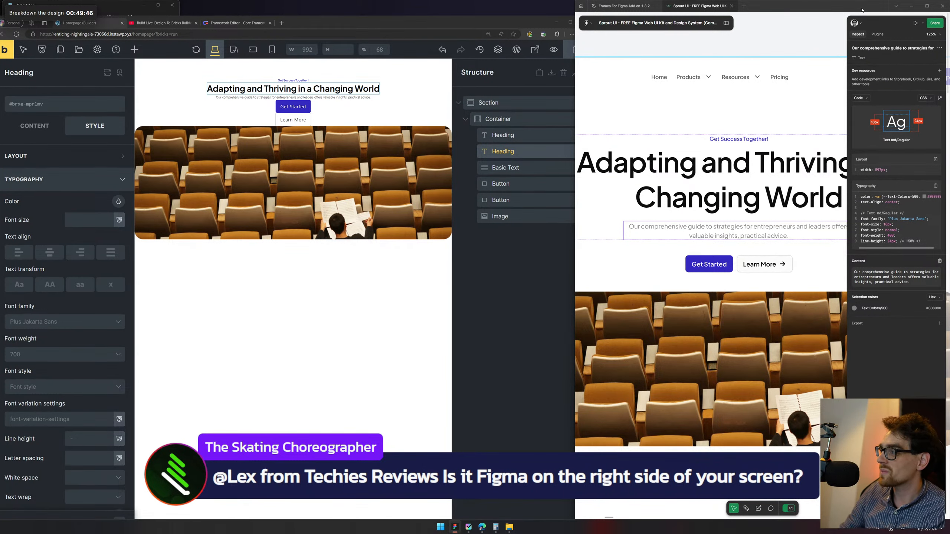
{"action": "left_click", "coordinate": [861, 99]}
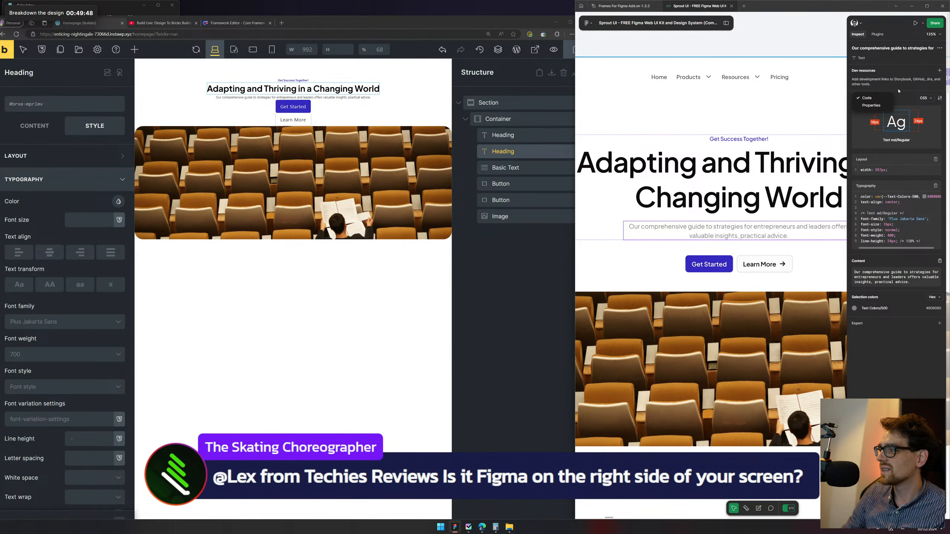
{"action": "left_click", "coordinate": [900, 89]}
{"action": "left_click_drag", "start_coordinate": [647, 159], "coordinate": [603, 151]}
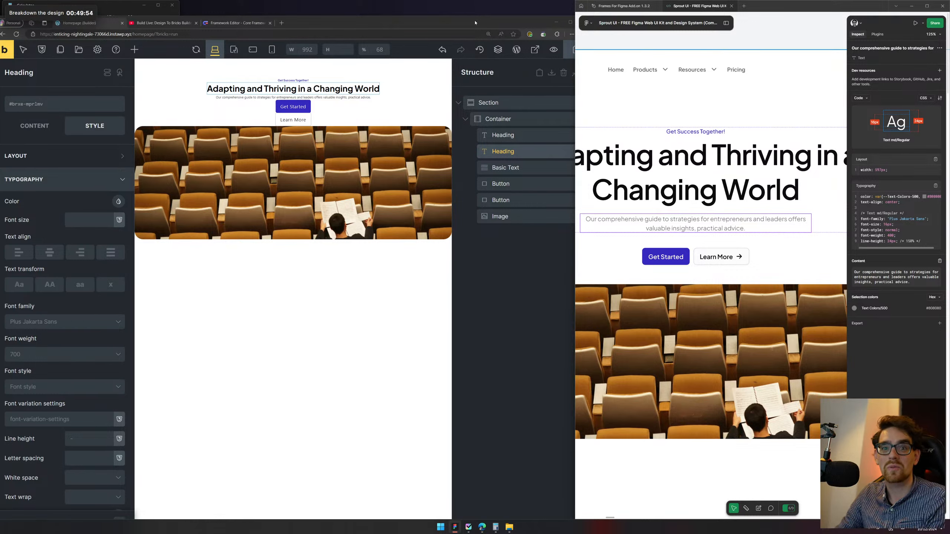
Return to the Bricks builder and set the hero Container's top padding to var(--space-2xl)
{"action": "left_click", "coordinate": [387, 328]}
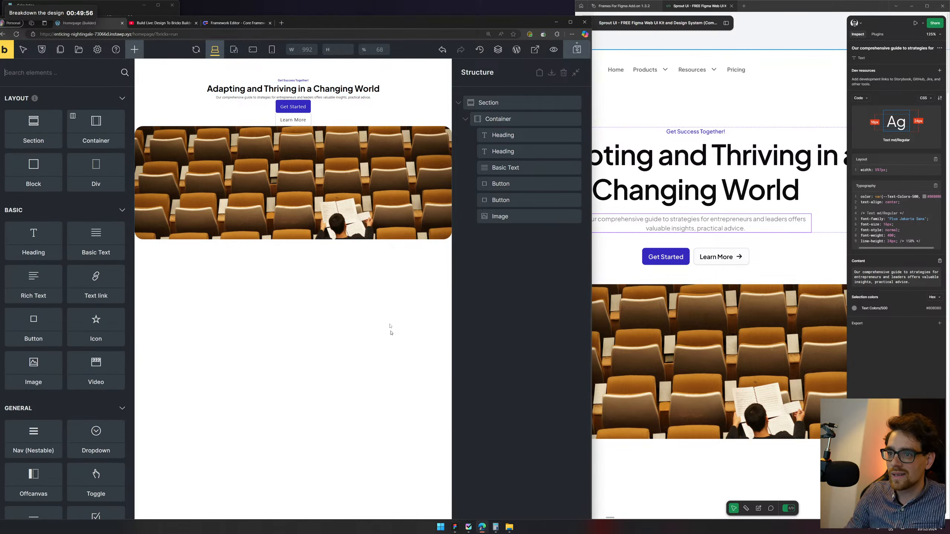
{"action": "left_click", "coordinate": [164, 83]}
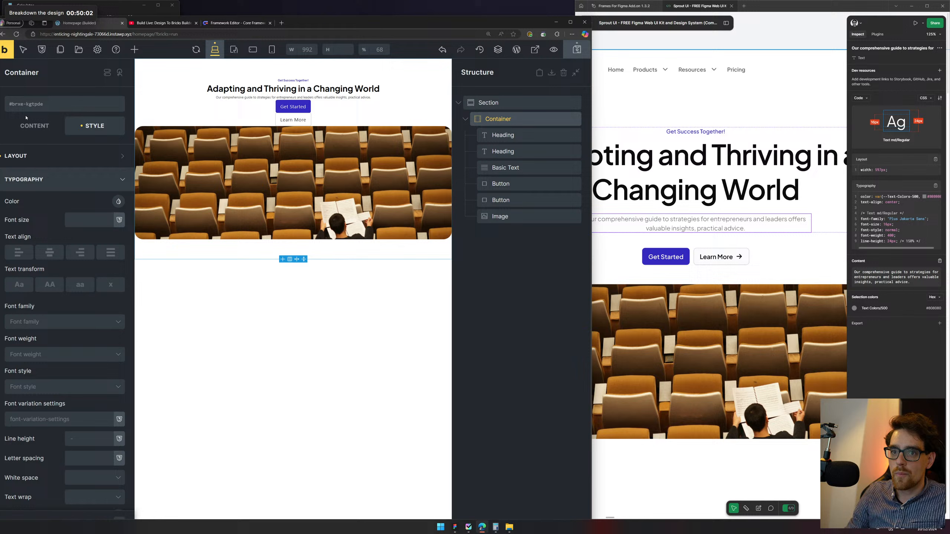
{"action": "left_click", "coordinate": [68, 185]}
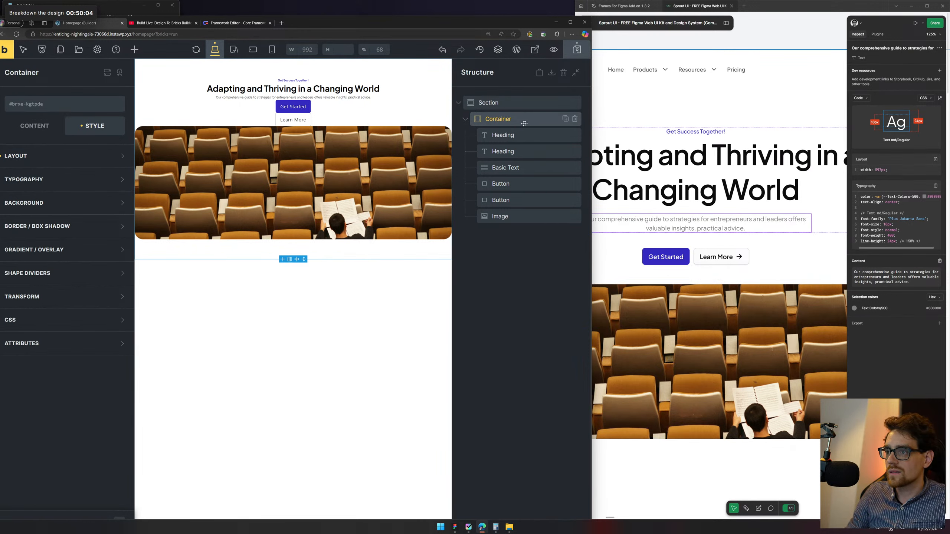
{"action": "left_click", "coordinate": [64, 158]}
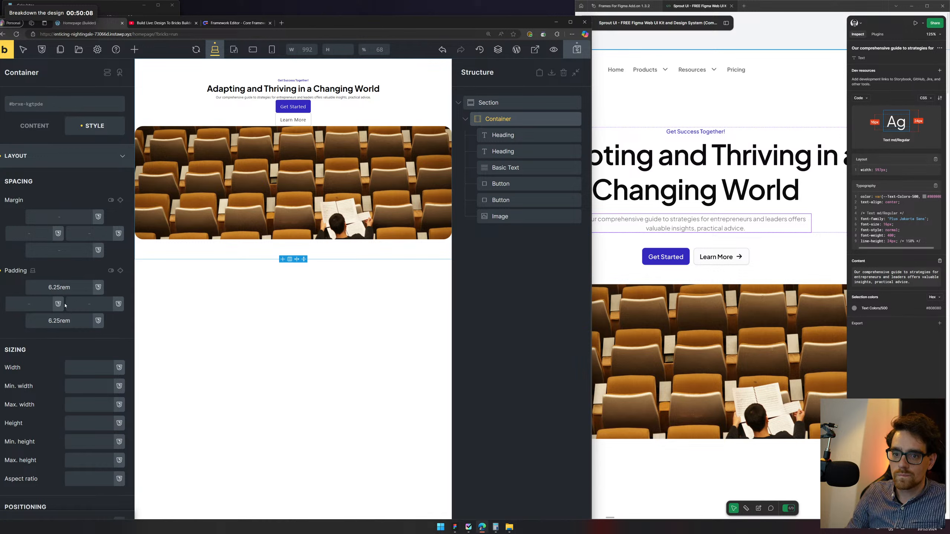
{"action": "left_click", "coordinate": [99, 289]}
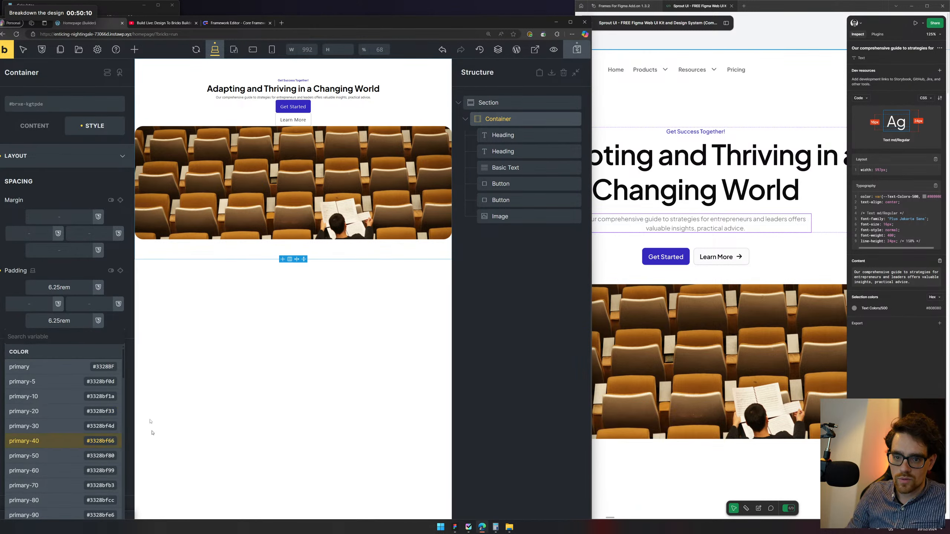
{"action": "left_click", "coordinate": [27, 337]}
{"action": "type", "text": "spac"}
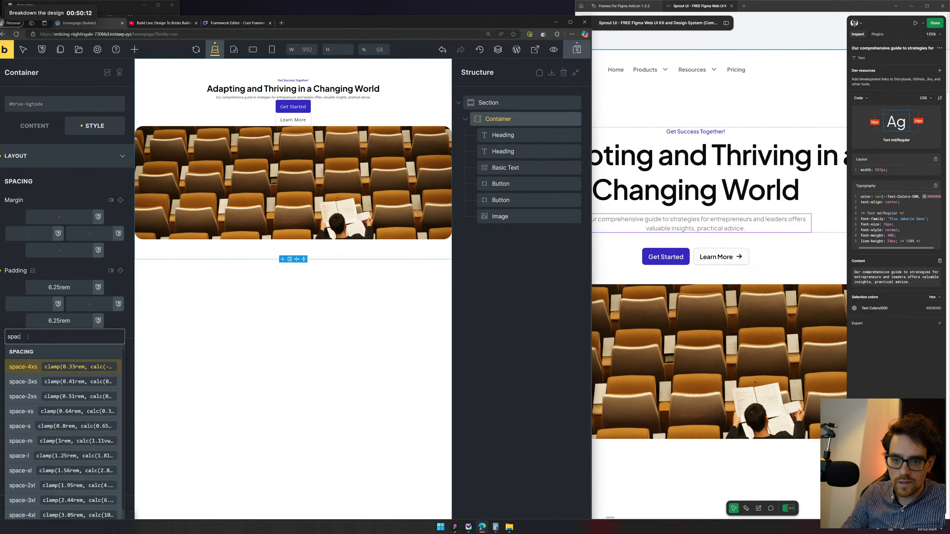
{"action": "key", "text": "Down"}
{"action": "key", "text": "Down"}
{"action": "key", "text": "Down"}
{"action": "key", "text": "Down"}
{"action": "key", "text": "Down"}
{"action": "key", "text": "Down"}
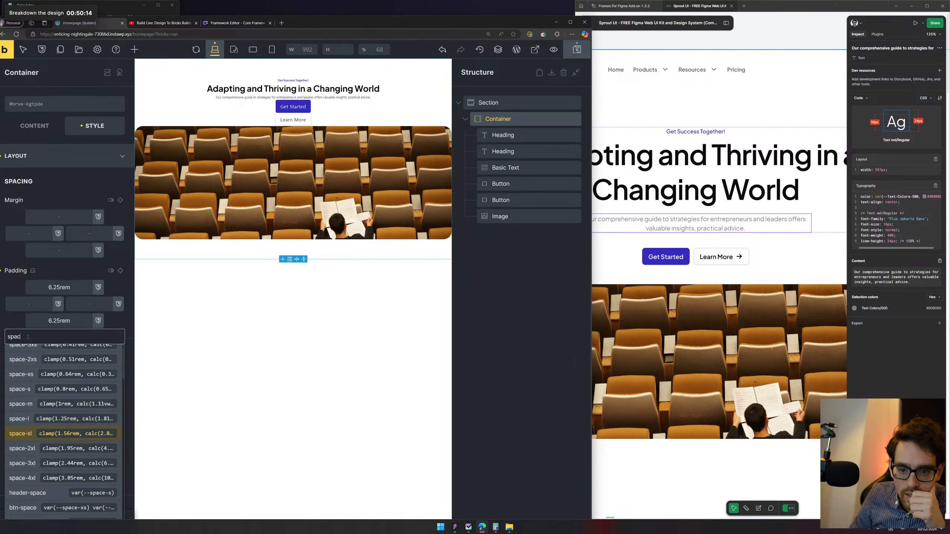
{"action": "key", "text": "Up"}
{"action": "key", "text": "Return"}
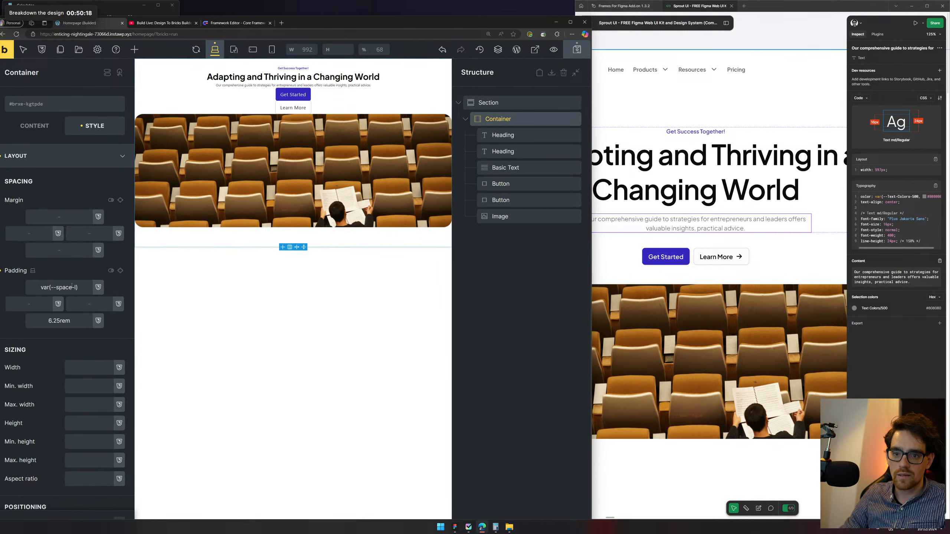
{"action": "left_click", "coordinate": [72, 285]}
{"action": "type", "text": "x"}
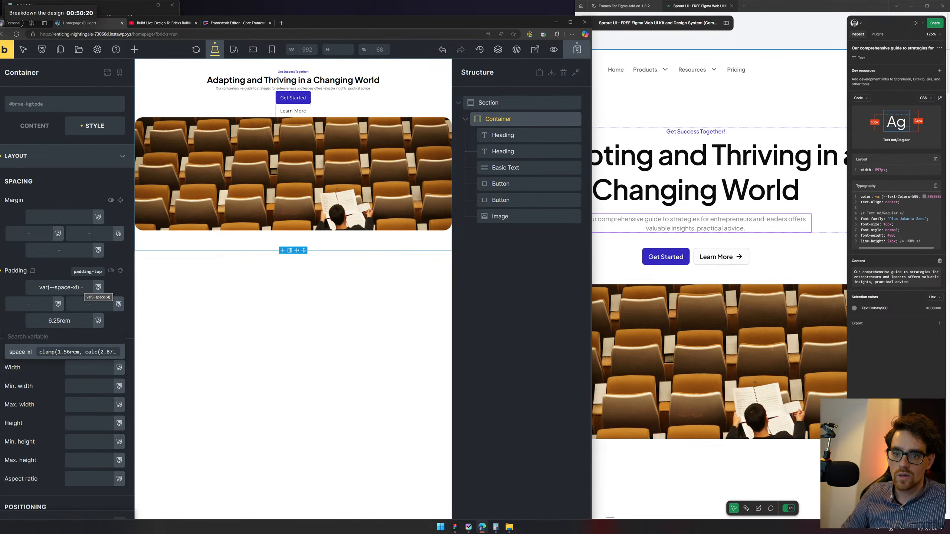
{"action": "key", "text": "Down"}
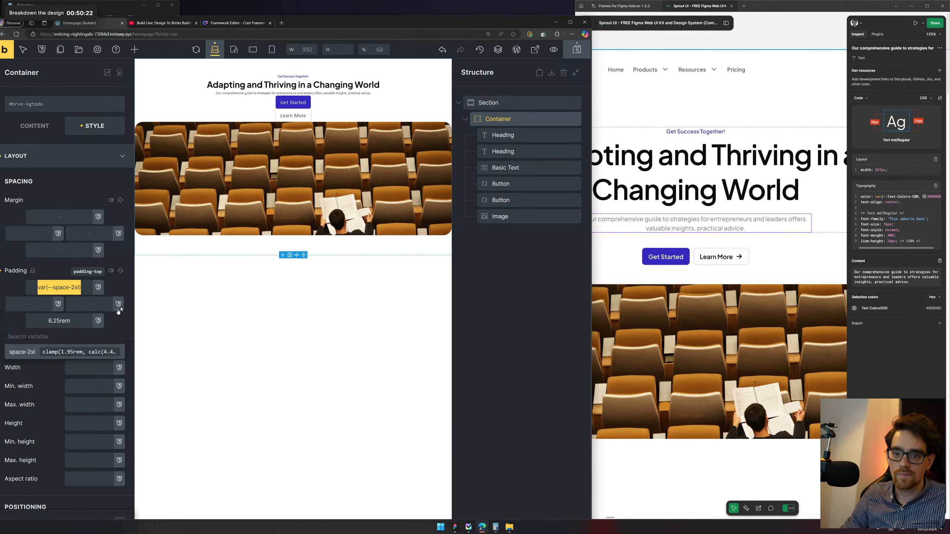
Set the Container's bottom, left and right padding to var(--space-2xl)
{"action": "left_click", "coordinate": [63, 321]}
{"action": "key", "text": "ctrl+a"}
{"action": "type", "text": "var(--space-2xl)"}
{"action": "key", "text": "ctrl+f"}
{"action": "left_click", "coordinate": [30, 304]}
{"action": "type", "text": "var(--space-2xl)"}
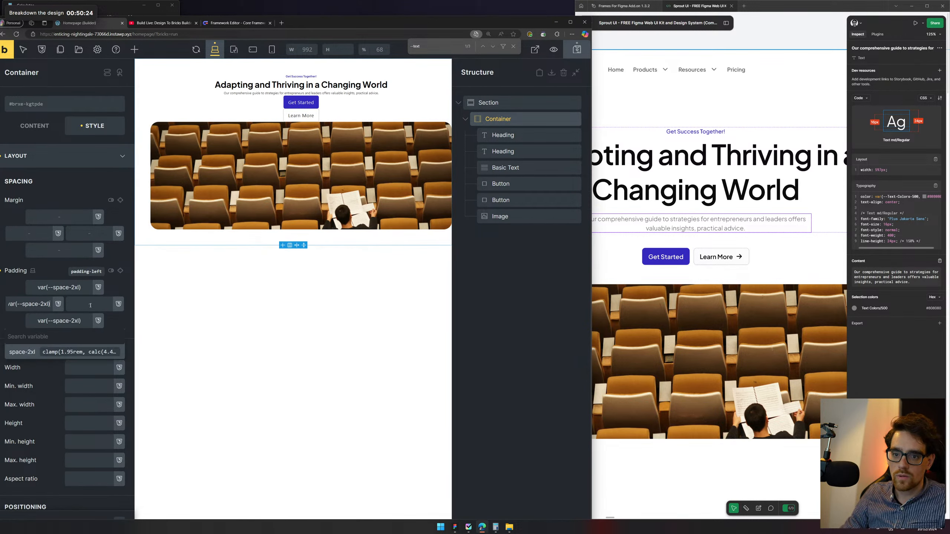
{"action": "left_click", "coordinate": [90, 306]}
{"action": "type", "text": "var(--space-2xl)"}
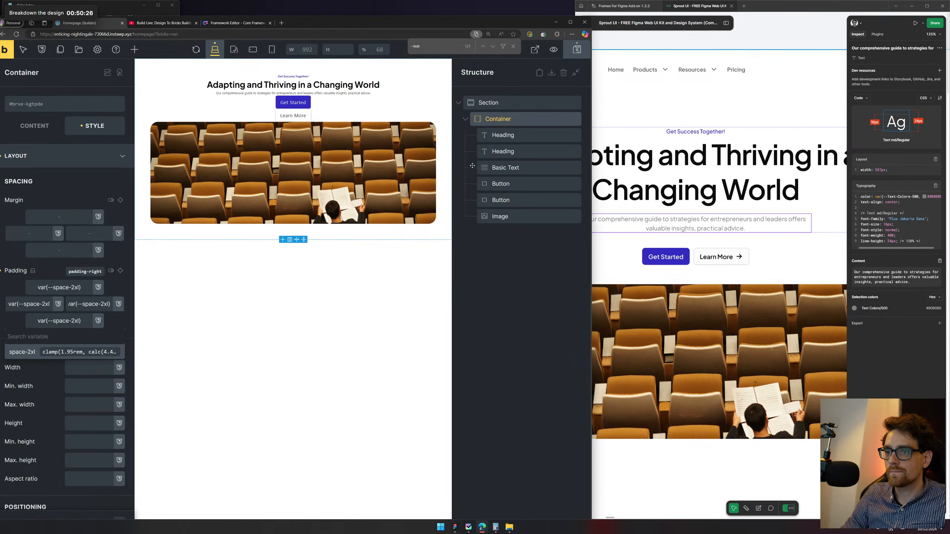
Add a Div below the "Get Started" button and nest both hero buttons inside it
{"action": "left_click", "coordinate": [533, 199]}
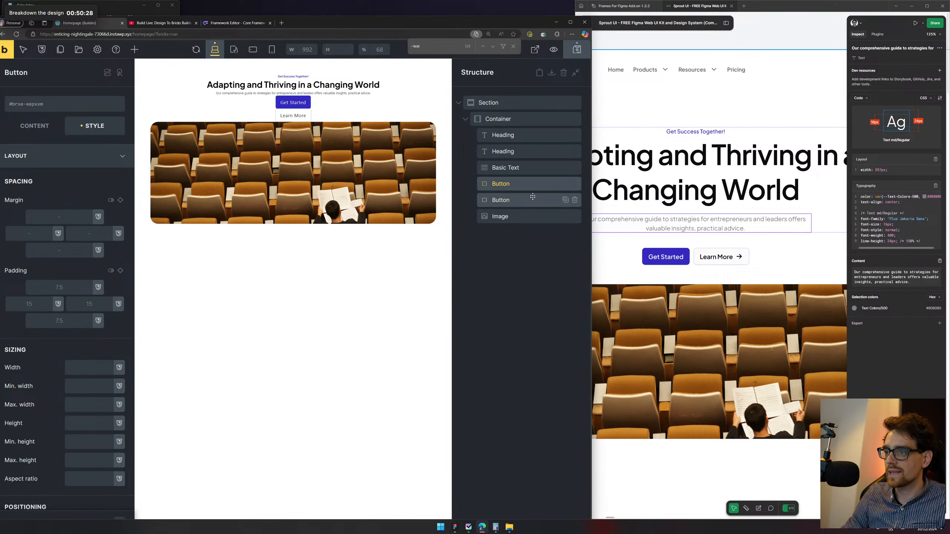
{"action": "left_click", "coordinate": [532, 185]}
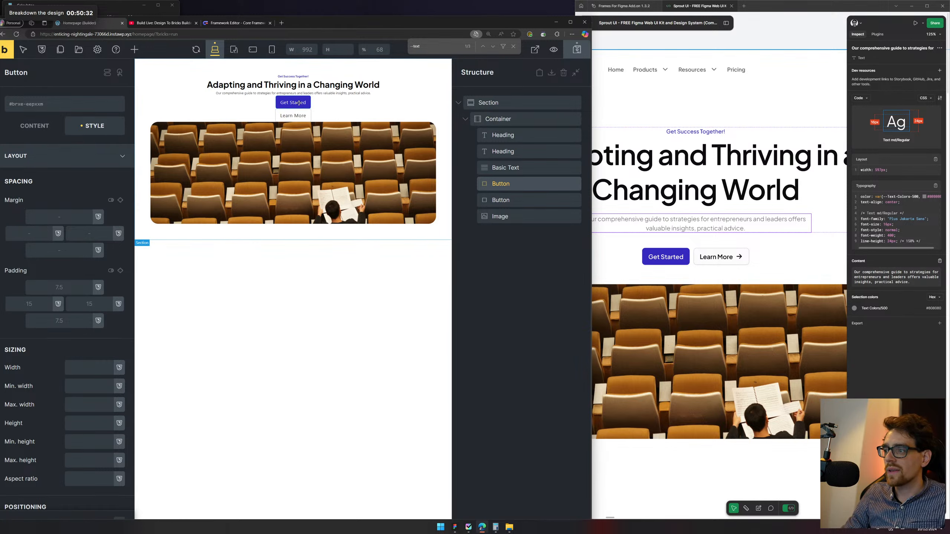
{"action": "left_click", "coordinate": [134, 49]}
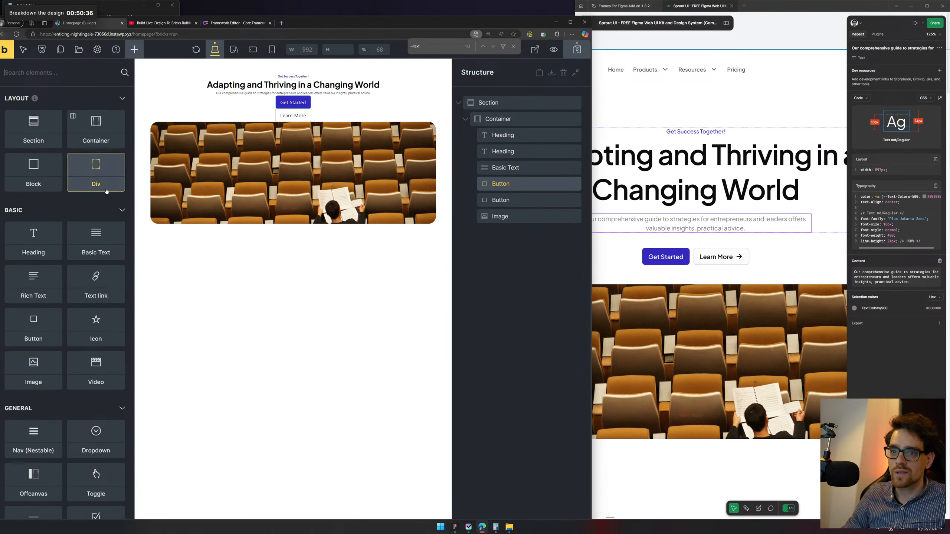
{"action": "left_click", "coordinate": [88, 177]}
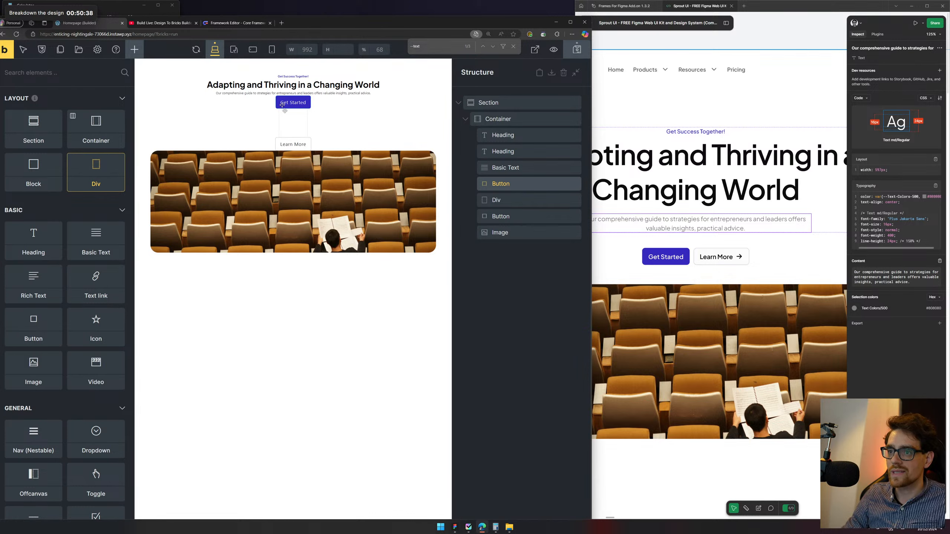
{"action": "mouse_move", "coordinate": [303, 105]}
{"action": "left_mouse_down"}
{"action": "mouse_move", "coordinate": [298, 122]}
{"action": "mouse_move", "coordinate": [294, 106]}
{"action": "left_mouse_up"}
{"action": "mouse_move", "coordinate": [559, 216]}
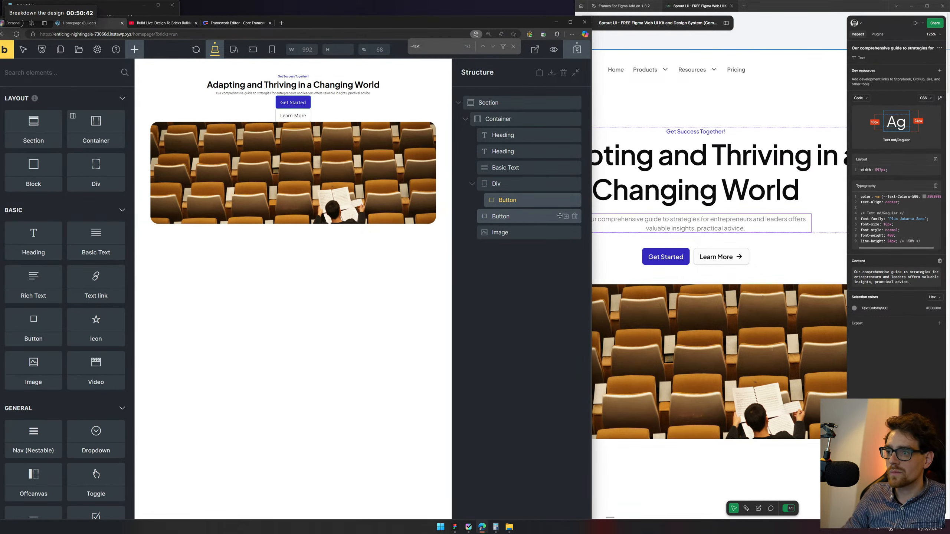
{"action": "mouse_move", "coordinate": [521, 217]}
{"action": "left_mouse_down"}
{"action": "mouse_move", "coordinate": [522, 197]}
{"action": "mouse_move", "coordinate": [522, 219]}
{"action": "mouse_move", "coordinate": [520, 210]}
{"action": "left_mouse_up"}
Set the display of the Div wrapping the two hero buttons to flex
{"action": "left_click", "coordinate": [514, 187]}
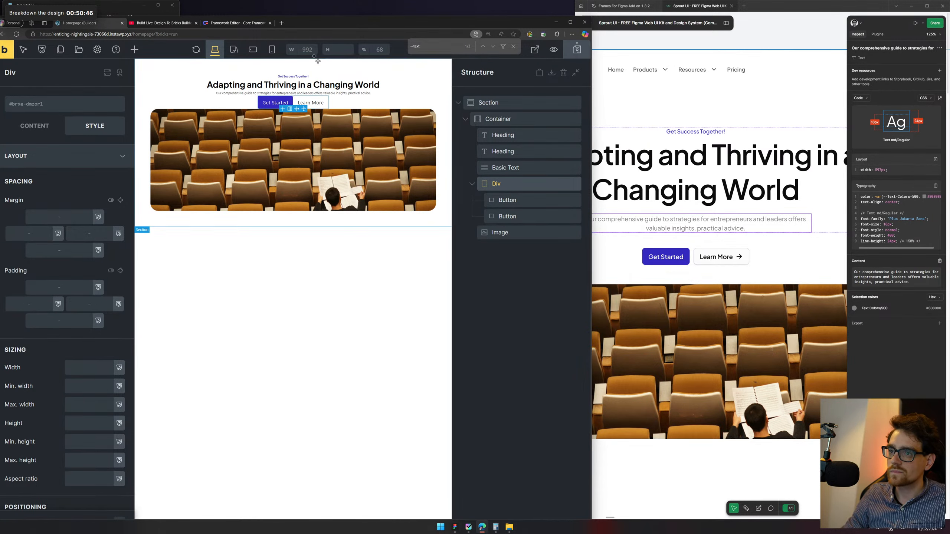
{"action": "left_click", "coordinate": [35, 126]}
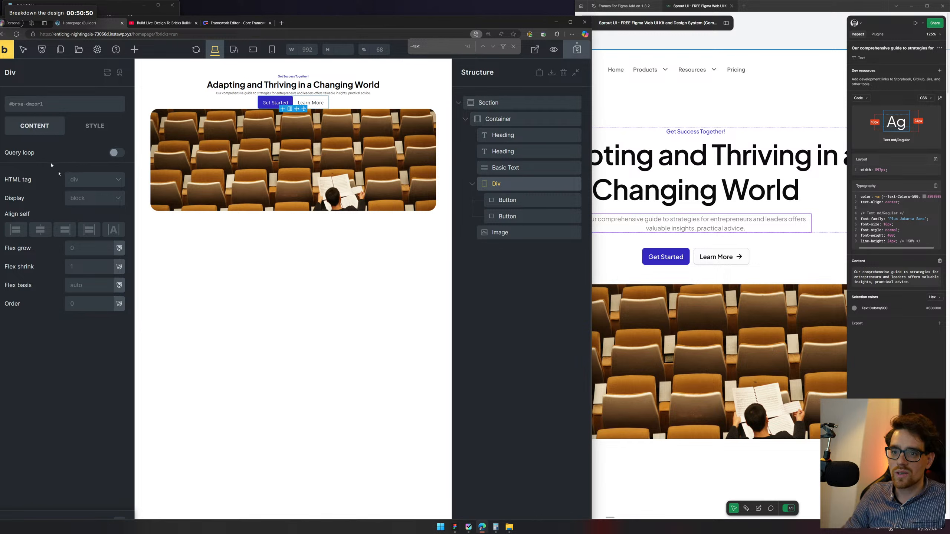
{"action": "left_click", "coordinate": [98, 198]}
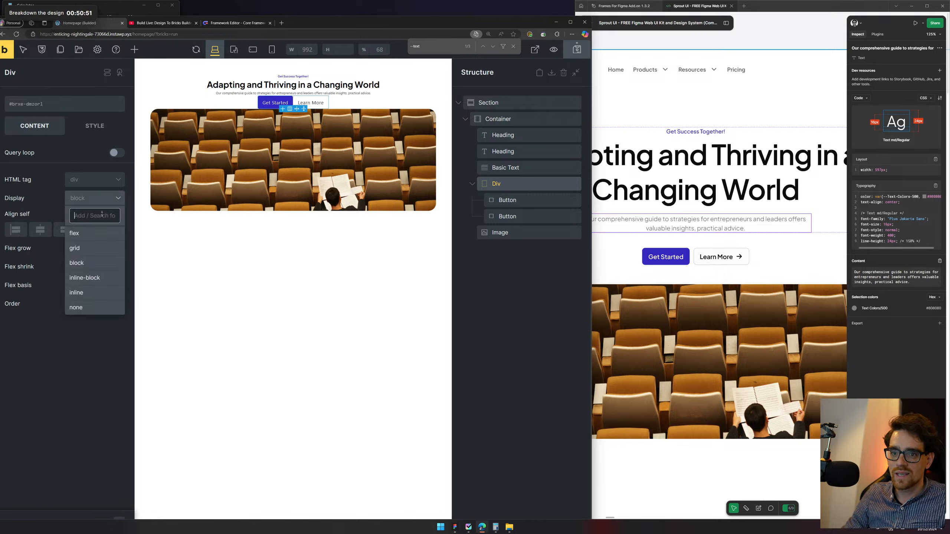
{"action": "left_click", "coordinate": [99, 233]}
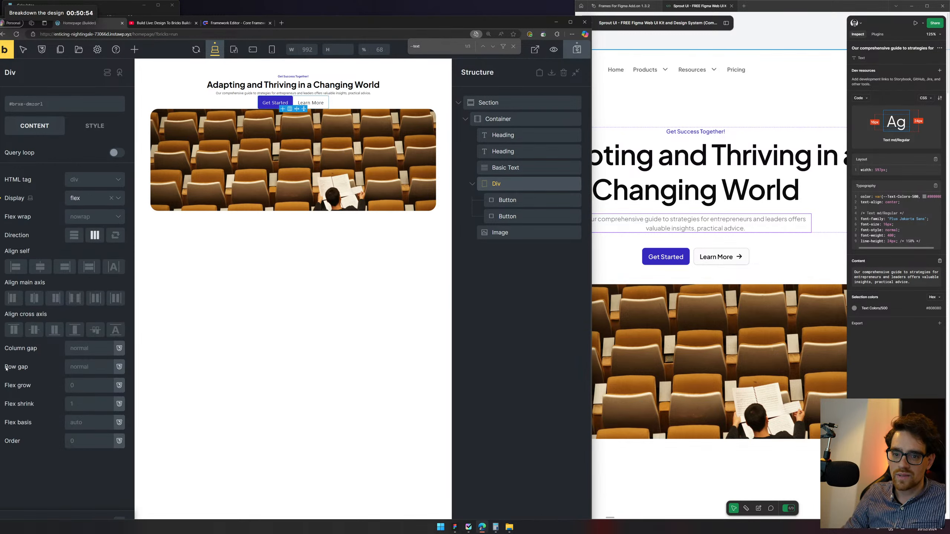
Set the button Div's column gap to the spacing variable var(--space-2xs)
{"action": "left_click_drag", "start_coordinate": [6, 369], "coordinate": [39, 374]}
{"action": "left_click", "coordinate": [89, 349]}
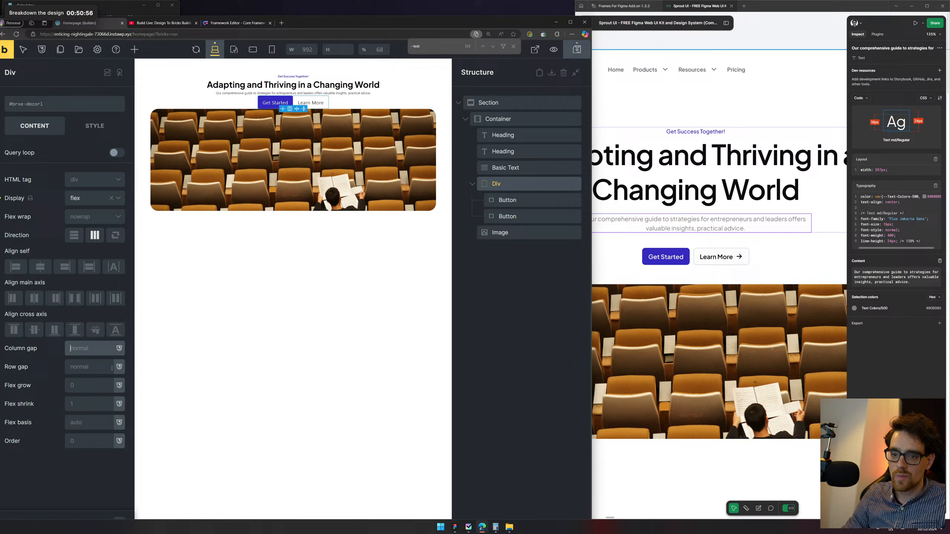
{"action": "left_click", "coordinate": [119, 348]}
{"action": "left_click", "coordinate": [61, 362]}
{"action": "type", "text": "g"}
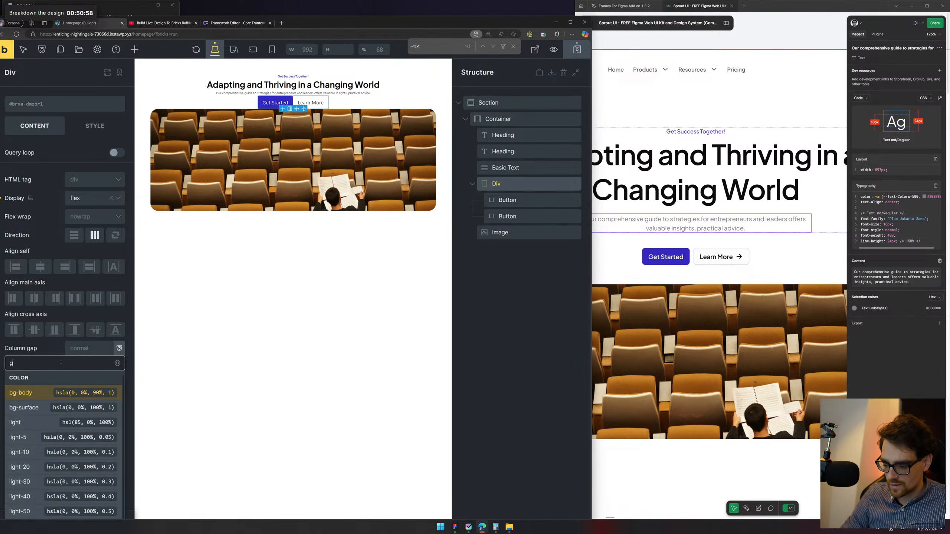
{"action": "type", "text": "ap"}
{"action": "key", "text": "BackSpace"}
{"action": "key", "text": "BackSpace"}
{"action": "key", "text": "BackSpace"}
{"action": "type", "text": "space"}
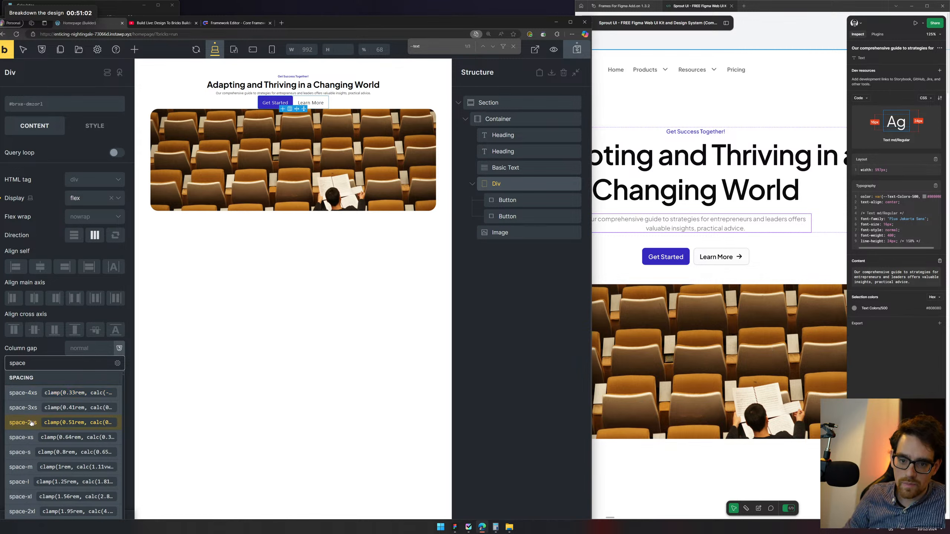
{"action": "left_click", "coordinate": [21, 423]}
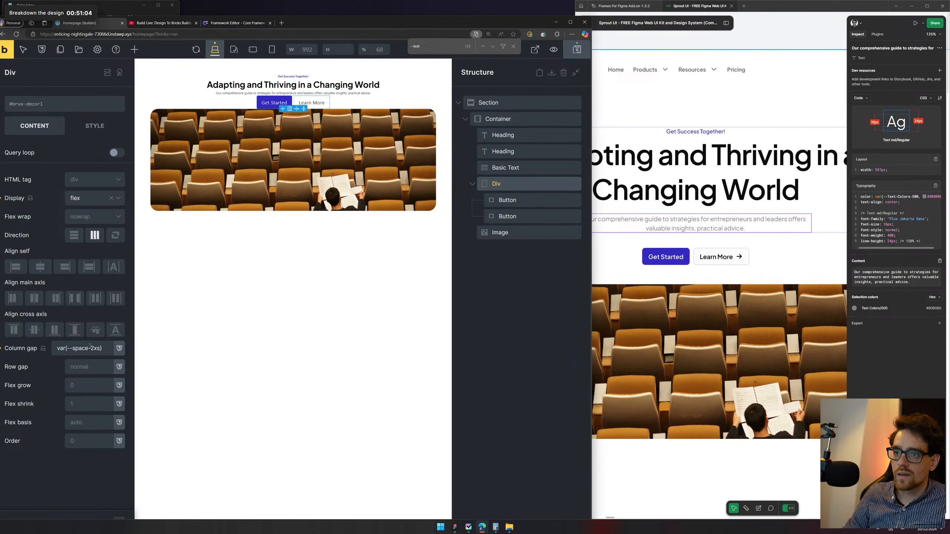
{"action": "left_click", "coordinate": [312, 276]}
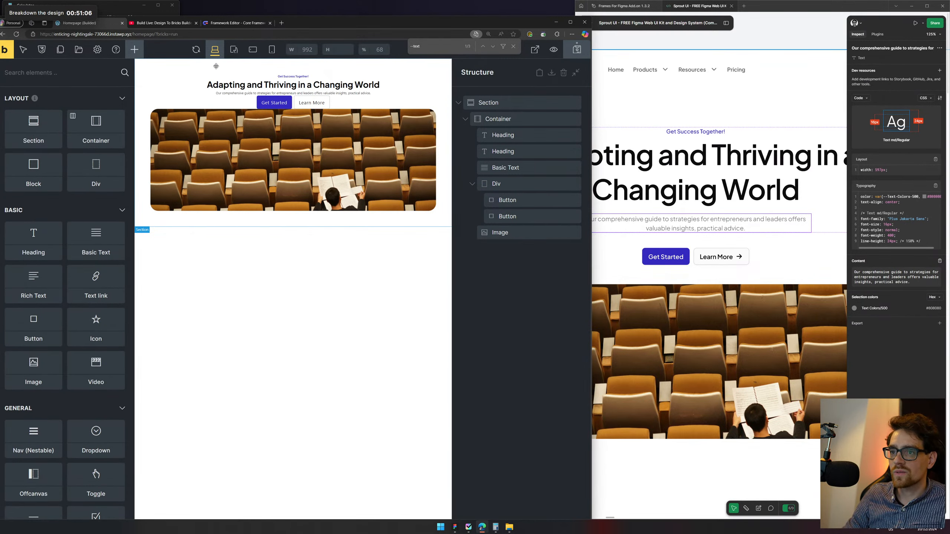
Set the hero Container's row gap to the spacing variable var(--space-m)
{"action": "left_click", "coordinate": [198, 76]}
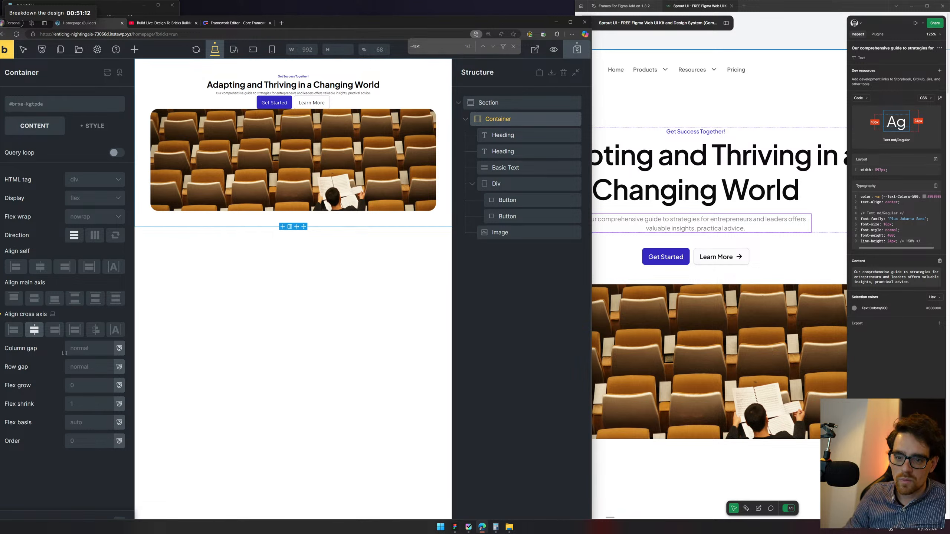
{"action": "left_click", "coordinate": [120, 367]}
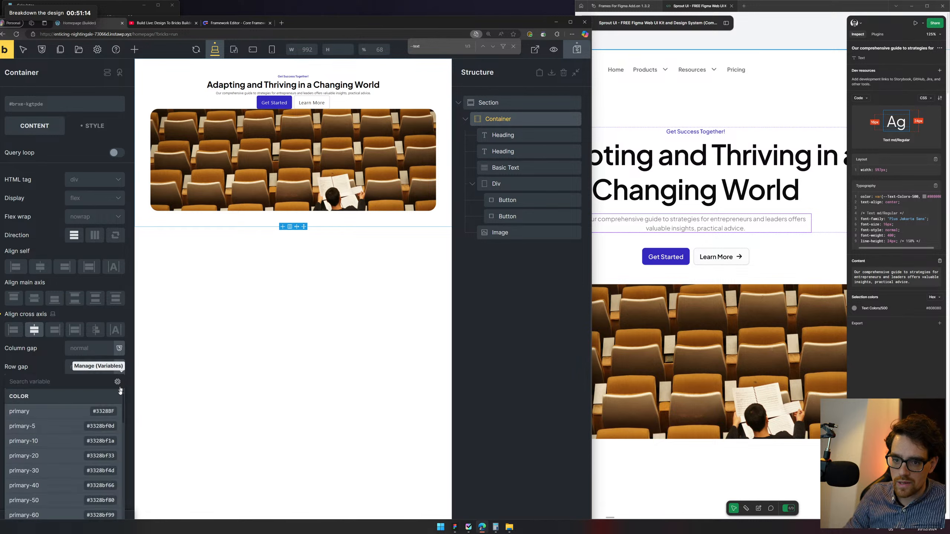
{"action": "left_click", "coordinate": [61, 381]}
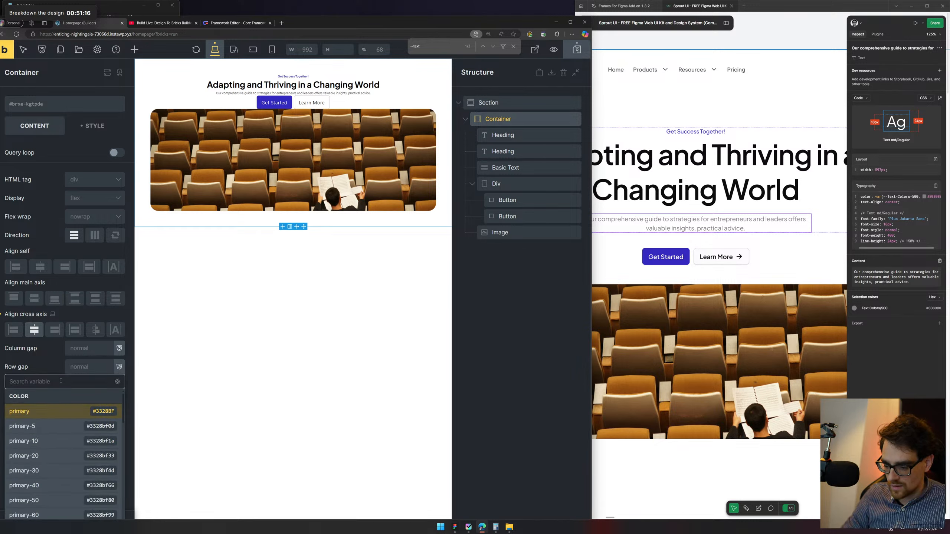
{"action": "type", "text": "space"}
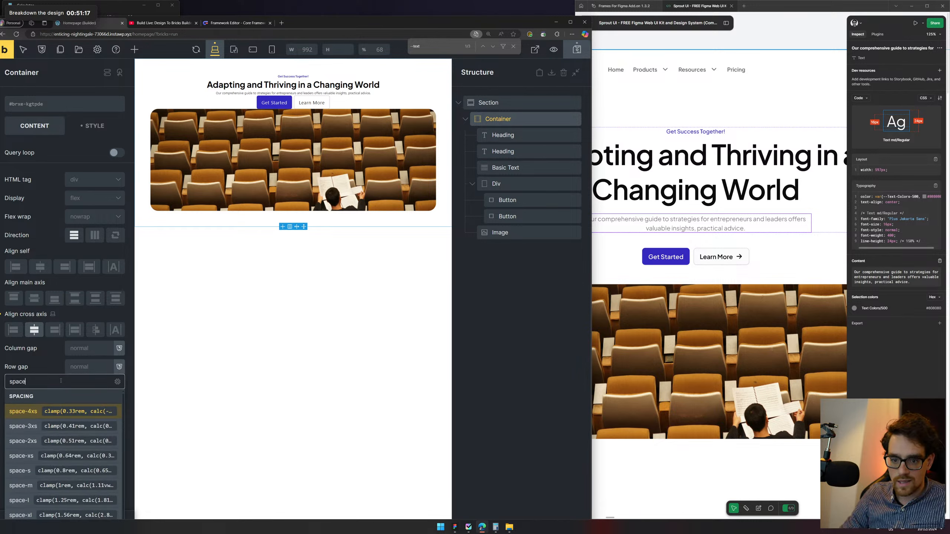
{"action": "left_click", "coordinate": [20, 486]}
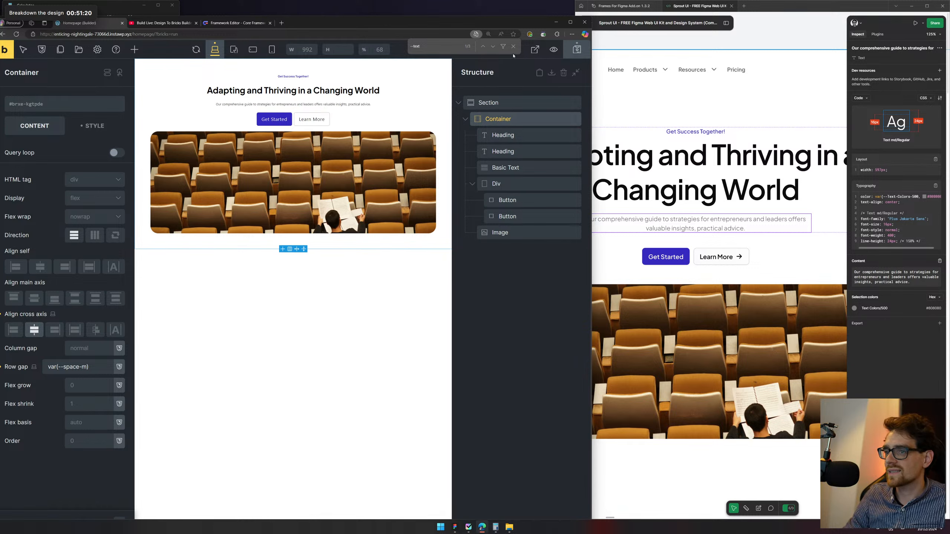
Maximize the builder window and inspect the typography settings of the hero's description text, especially its font size
{"action": "left_click", "coordinate": [570, 22]}
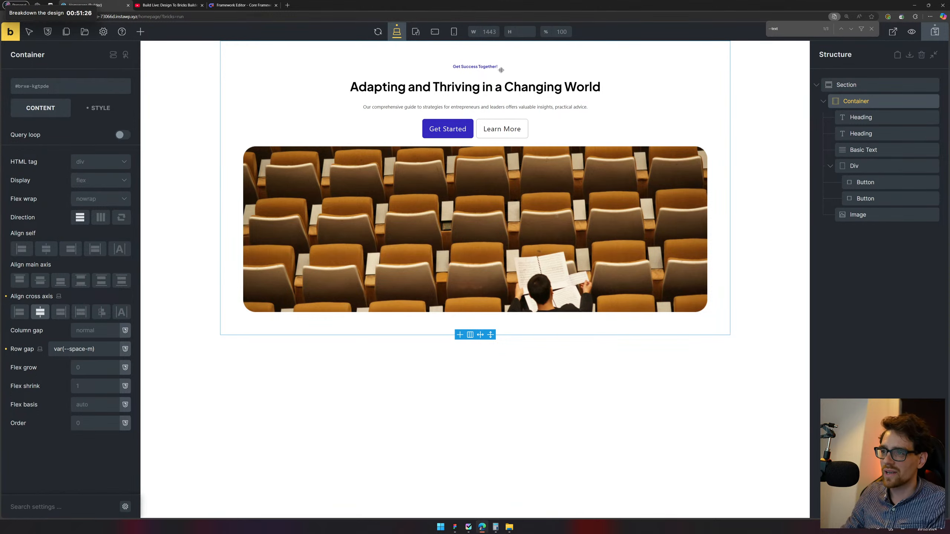
{"action": "left_click", "coordinate": [477, 68]}
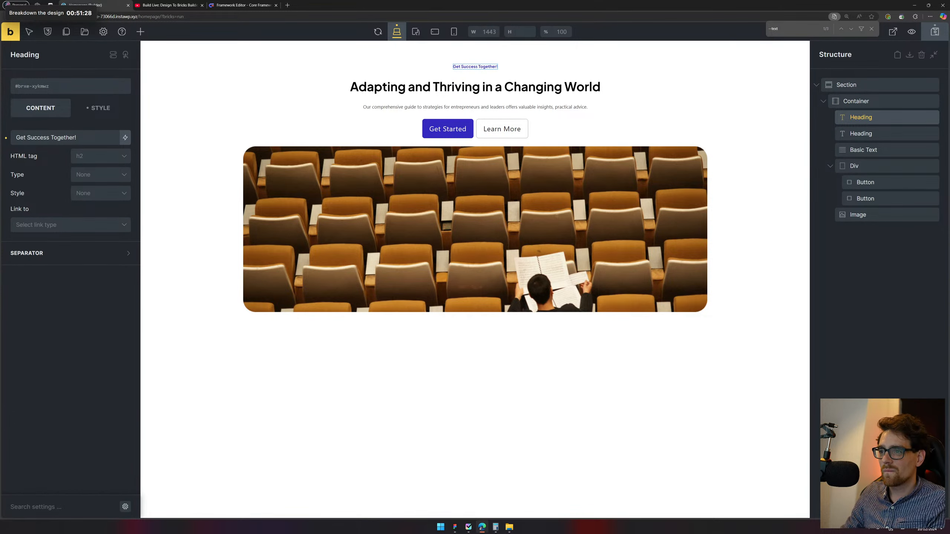
{"action": "left_click", "coordinate": [483, 107]}
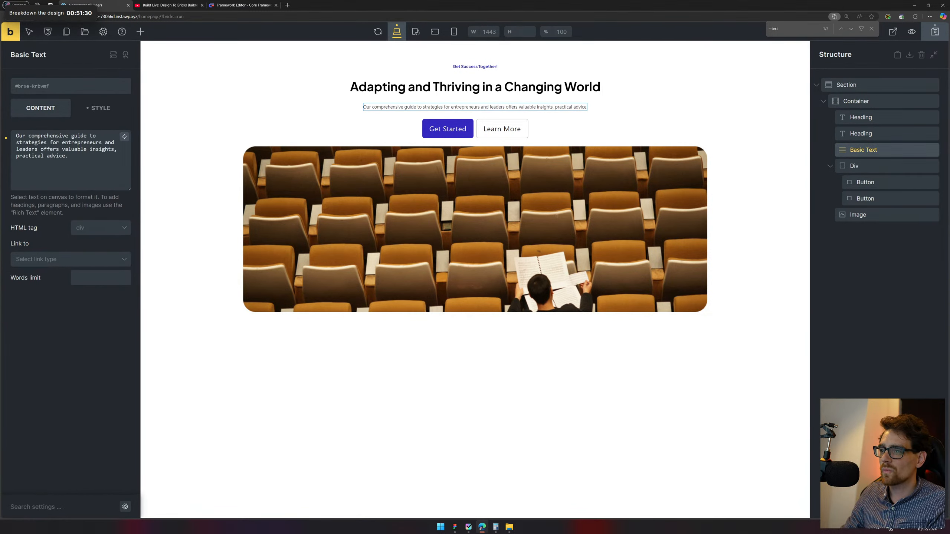
{"action": "left_click", "coordinate": [101, 108]}
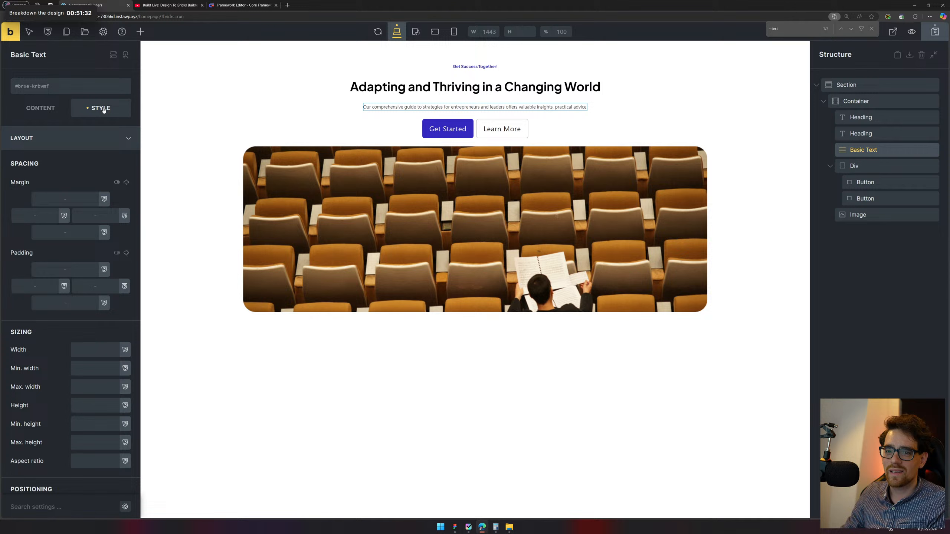
{"action": "left_click", "coordinate": [79, 148]}
{"action": "left_click", "coordinate": [62, 170]}
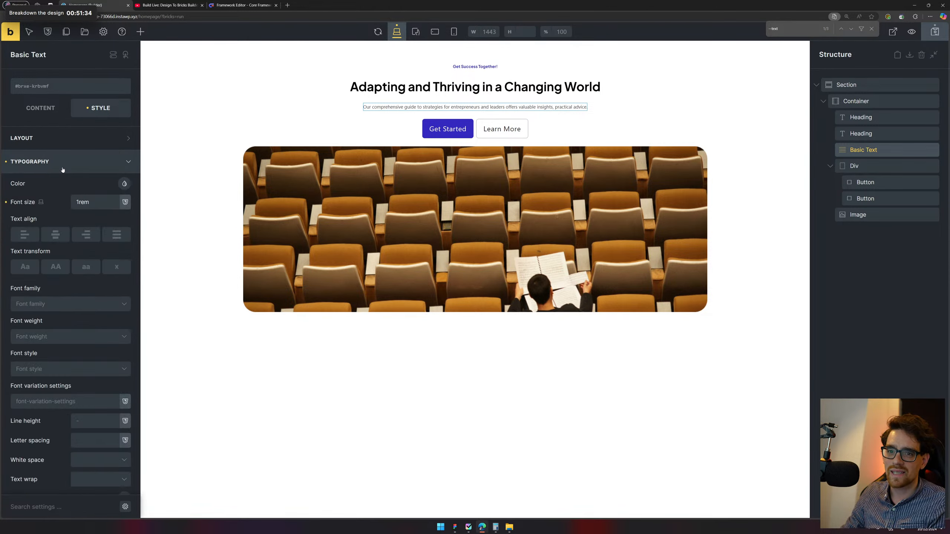
{"action": "double_click", "coordinate": [101, 202]}
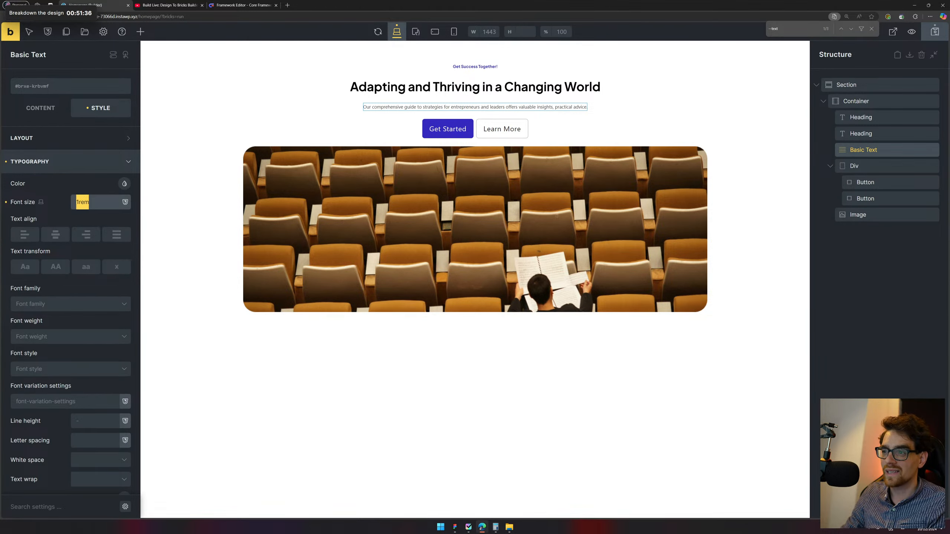
{"action": "left_click", "coordinate": [423, 277]}
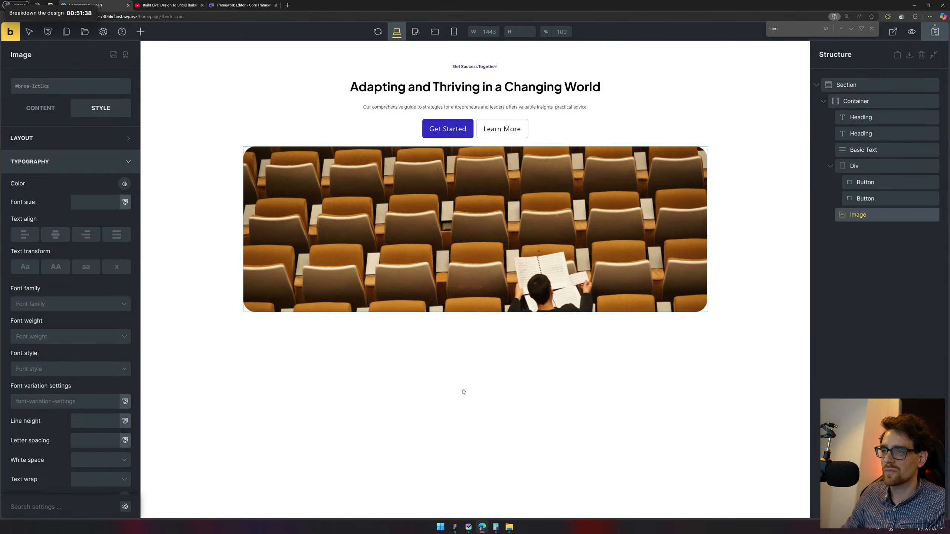
{"action": "left_click", "coordinate": [465, 391]}
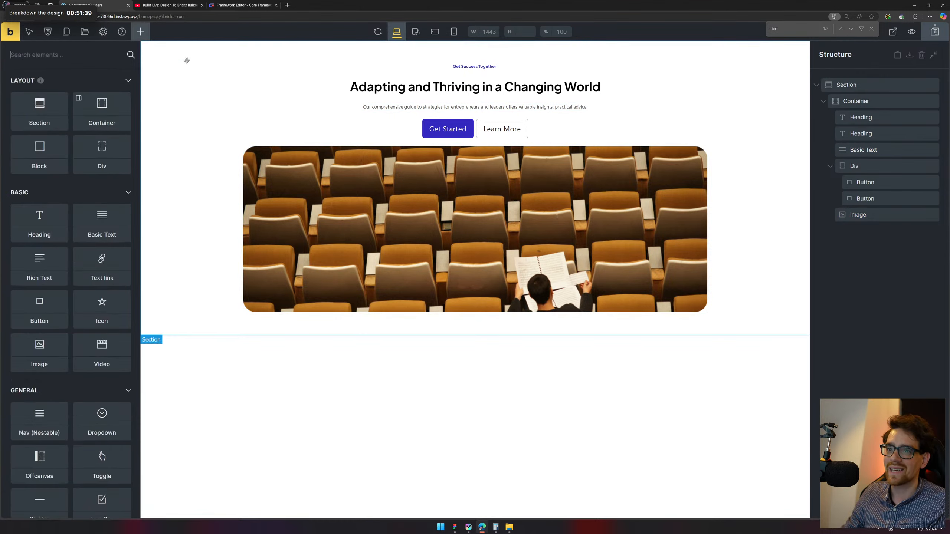
Collapse the hero Section in the structure and add a new Section below it
{"action": "left_click", "coordinate": [816, 86]}
{"action": "left_click", "coordinate": [827, 99]}
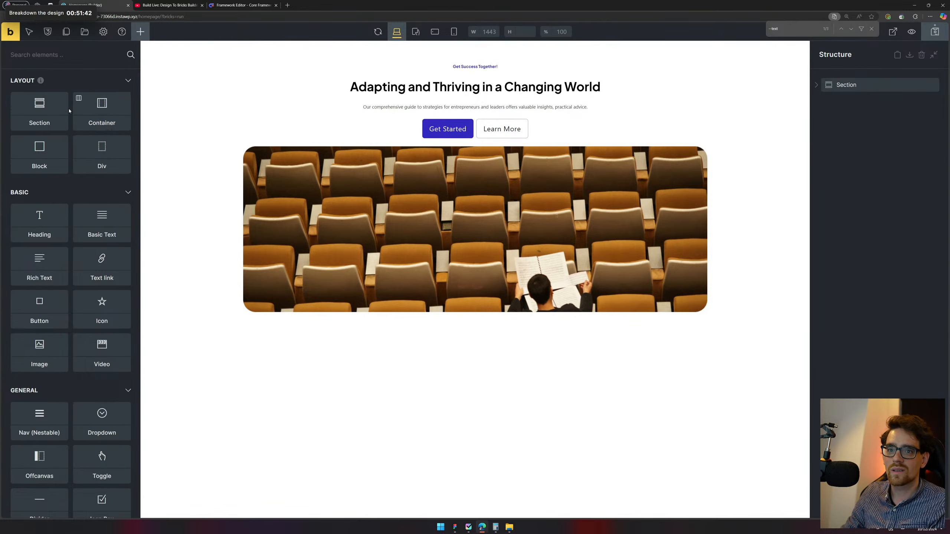
{"action": "left_click", "coordinate": [40, 110]}
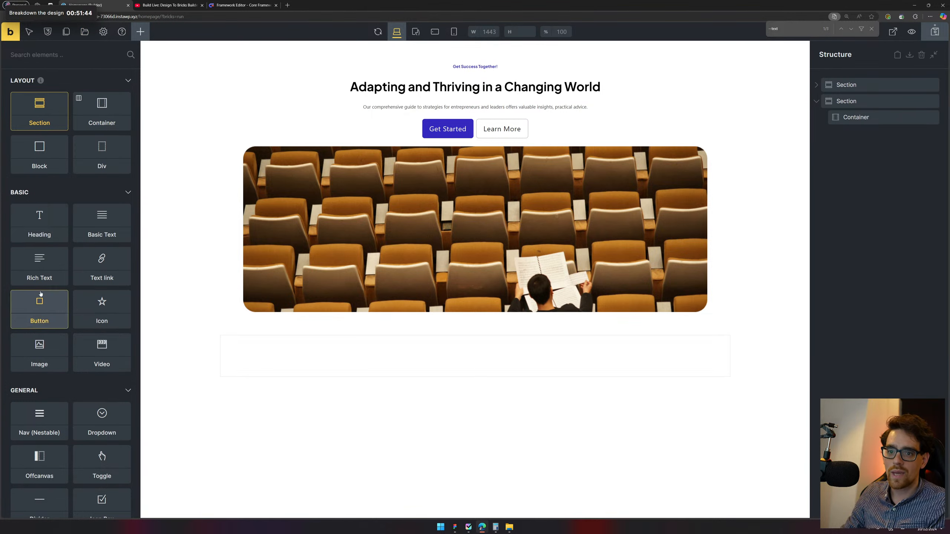
Add a Basic Text element and move it into the new Section's Container
{"action": "left_click", "coordinate": [101, 223]}
{"action": "left_click_drag", "start_coordinate": [275, 385], "coordinate": [324, 350]}
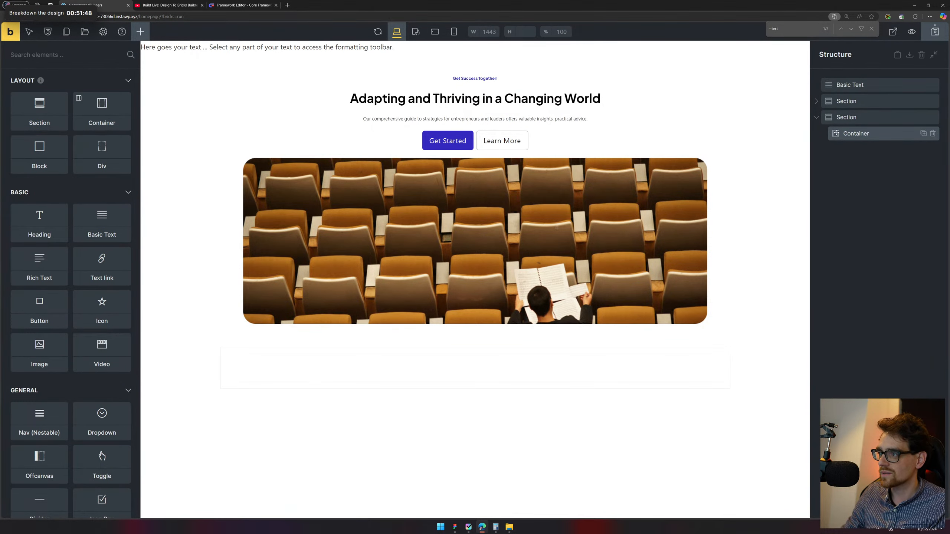
{"action": "left_click", "coordinate": [817, 102]}
{"action": "left_click", "coordinate": [817, 102]}
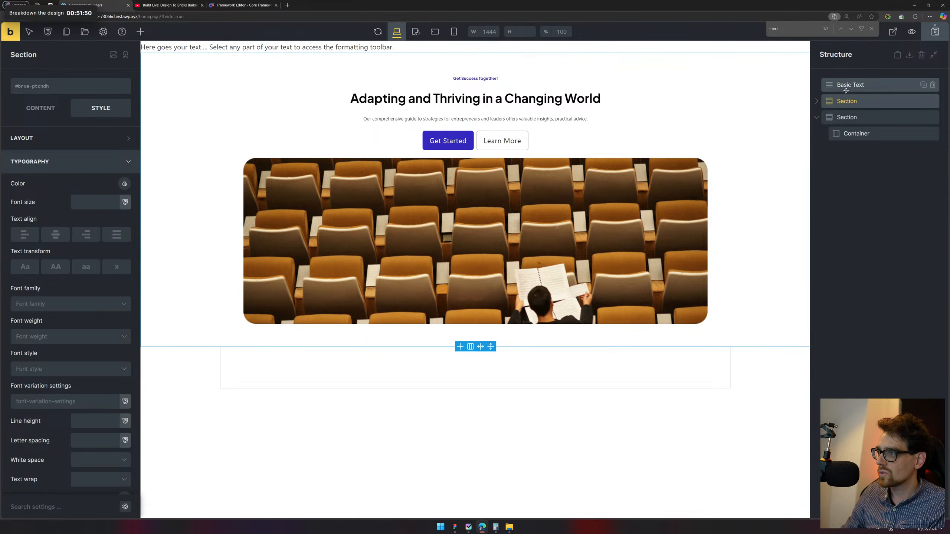
{"action": "left_click_drag", "start_coordinate": [851, 84], "coordinate": [881, 125]}
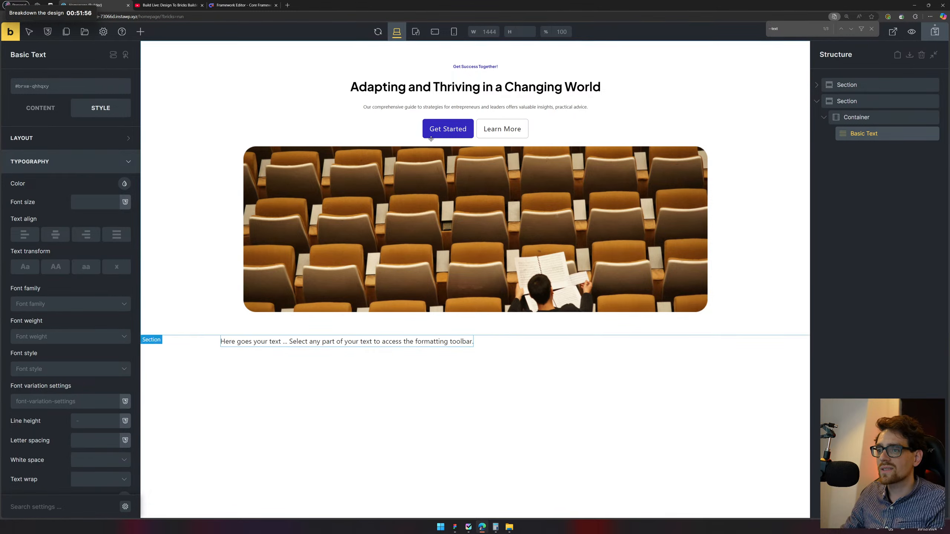
Check the hero description's font size and examine the typography settings of the Default theme style for body, headings and miscellaneous text
{"action": "left_click", "coordinate": [413, 108]}
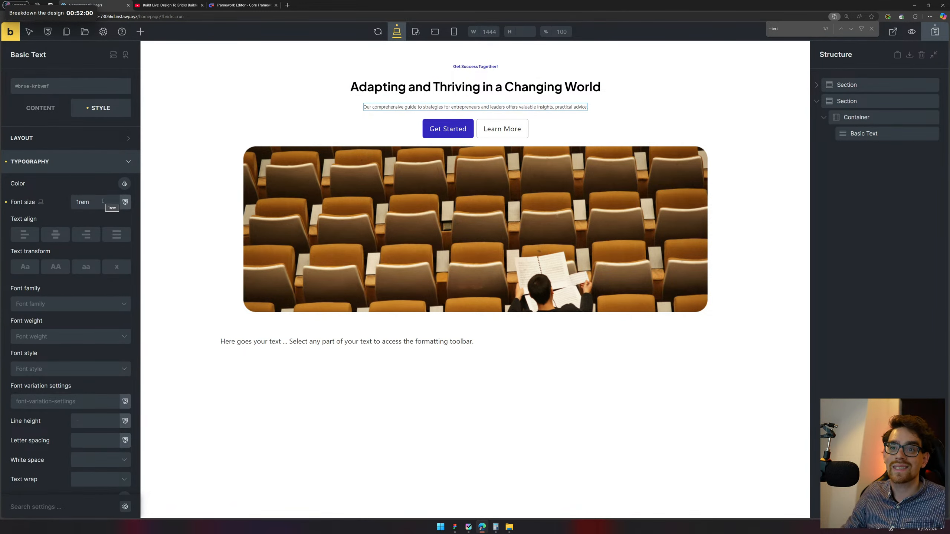
{"action": "left_click", "coordinate": [101, 37]}
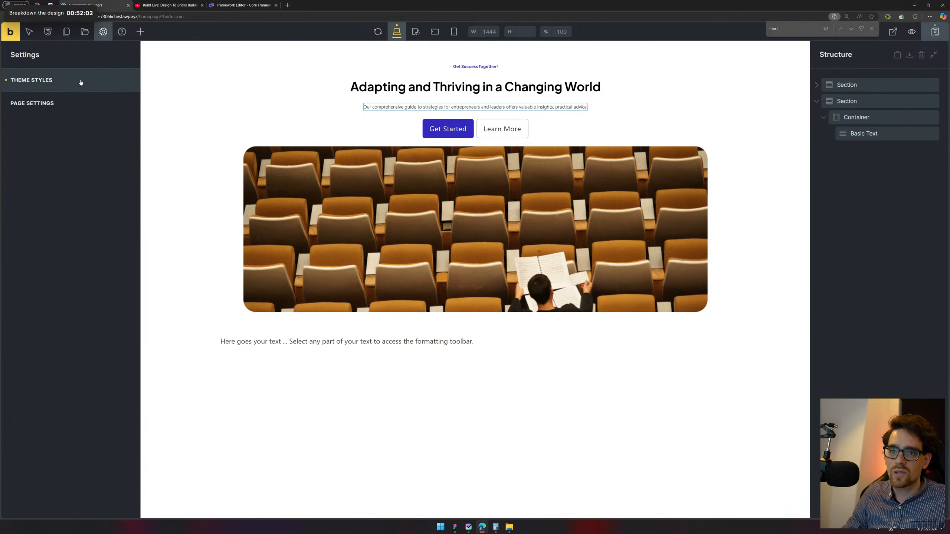
{"action": "left_click", "coordinate": [80, 79]}
{"action": "scroll", "coordinate": [76, 200], "scroll_direction": "down", "scroll_amount": 2}
{"action": "left_click", "coordinate": [76, 191]}
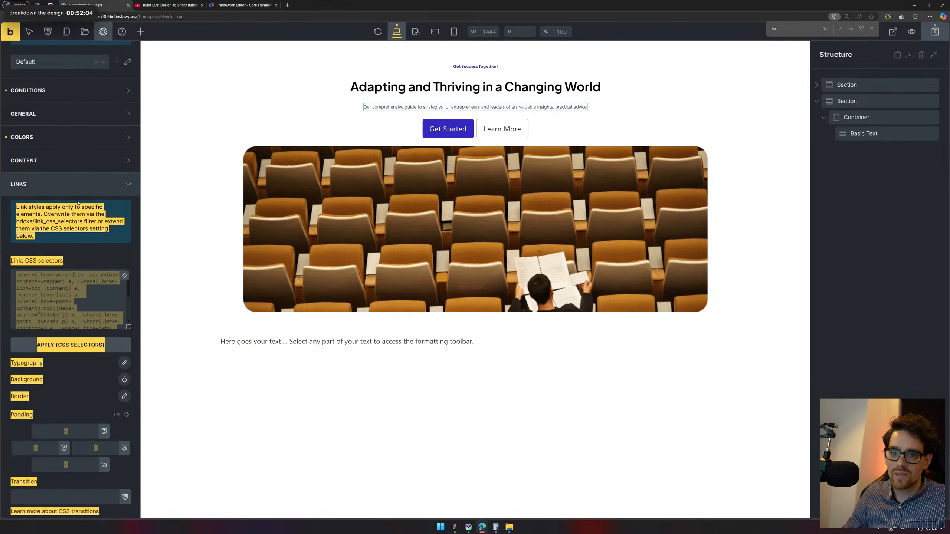
{"action": "left_click", "coordinate": [76, 191]}
{"action": "left_click", "coordinate": [75, 212]}
{"action": "scroll", "coordinate": [67, 188], "scroll_direction": "down", "scroll_amount": 2}
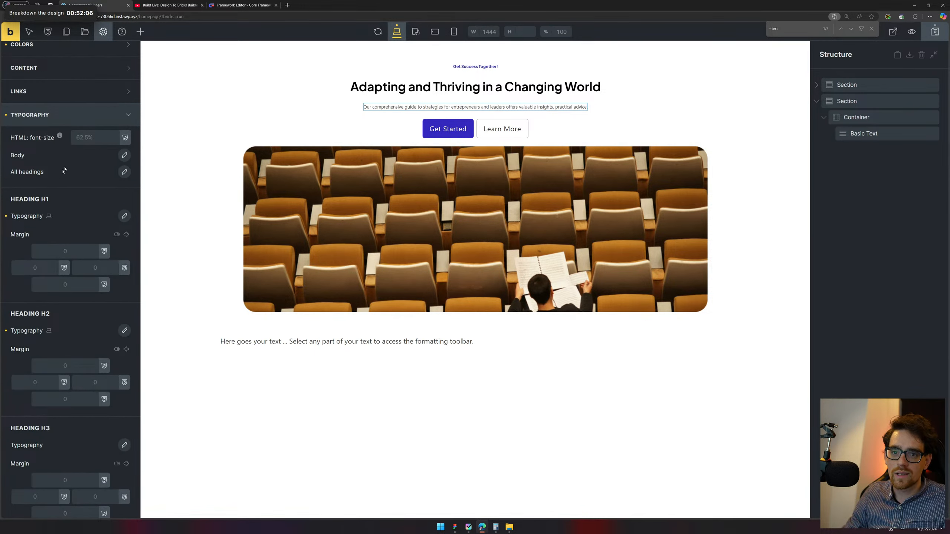
{"action": "scroll", "coordinate": [64, 170], "scroll_direction": "down", "scroll_amount": 9}
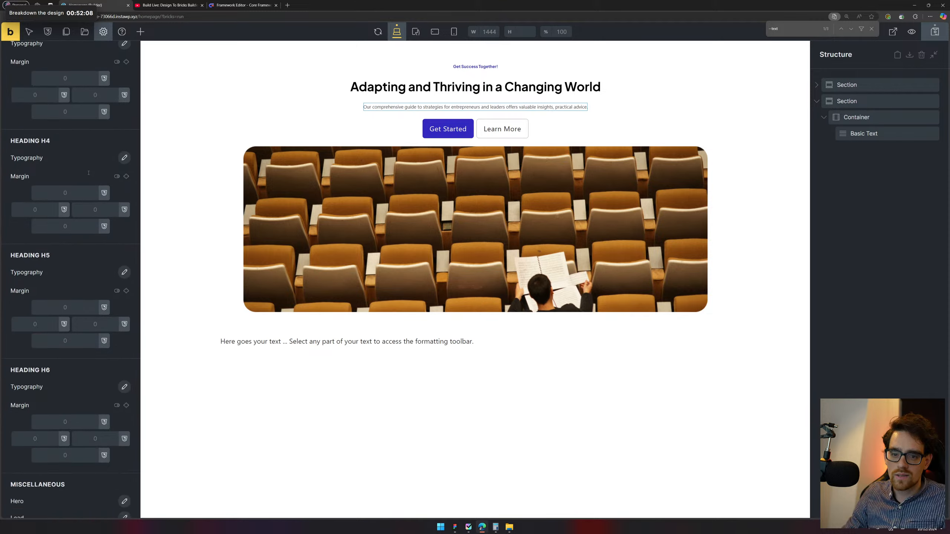
{"action": "scroll", "coordinate": [89, 174], "scroll_direction": "down", "scroll_amount": 9}
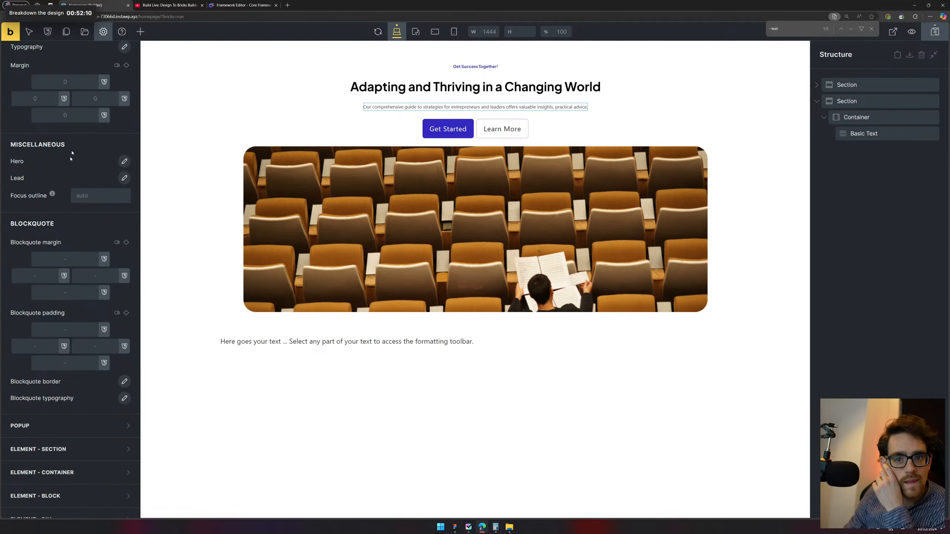
{"action": "scroll", "coordinate": [38, 290], "scroll_direction": "down", "scroll_amount": 1}
{"action": "scroll", "coordinate": [37, 291], "scroll_direction": "down", "scroll_amount": 1}
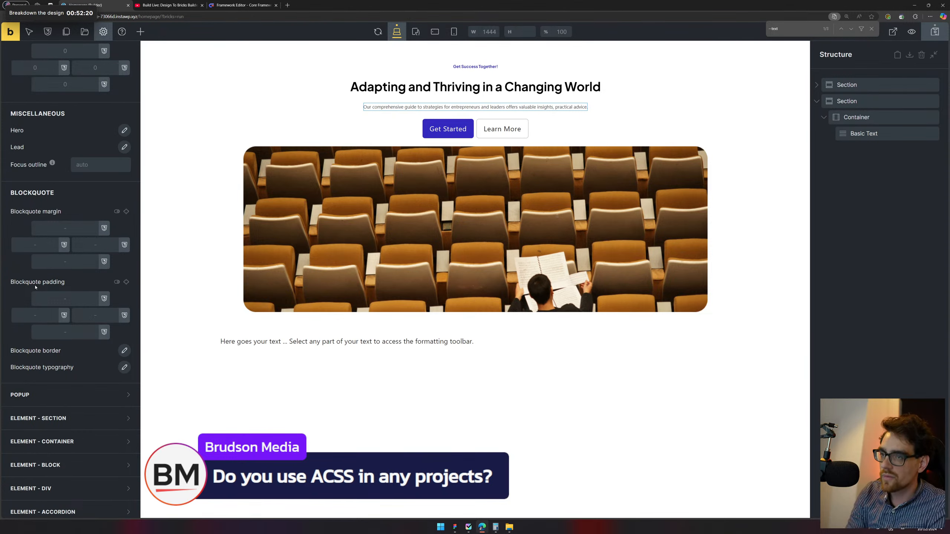
Open the InstaWP dashboard in a new tab and log in to the techiesreviews.instawp.co WordPress admin
{"action": "left_click", "coordinate": [288, 5]}
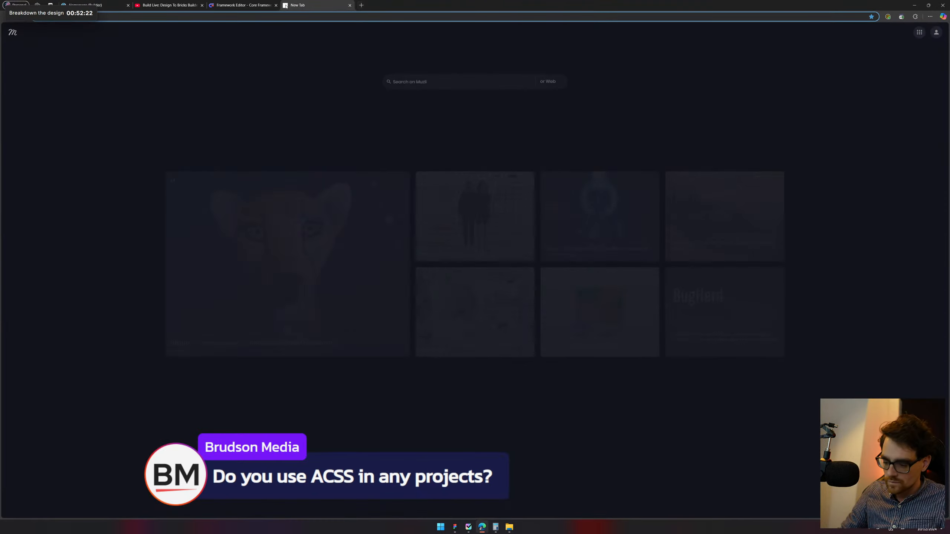
{"action": "type", "text": "instap"}
{"action": "key", "text": "BackSpace"}
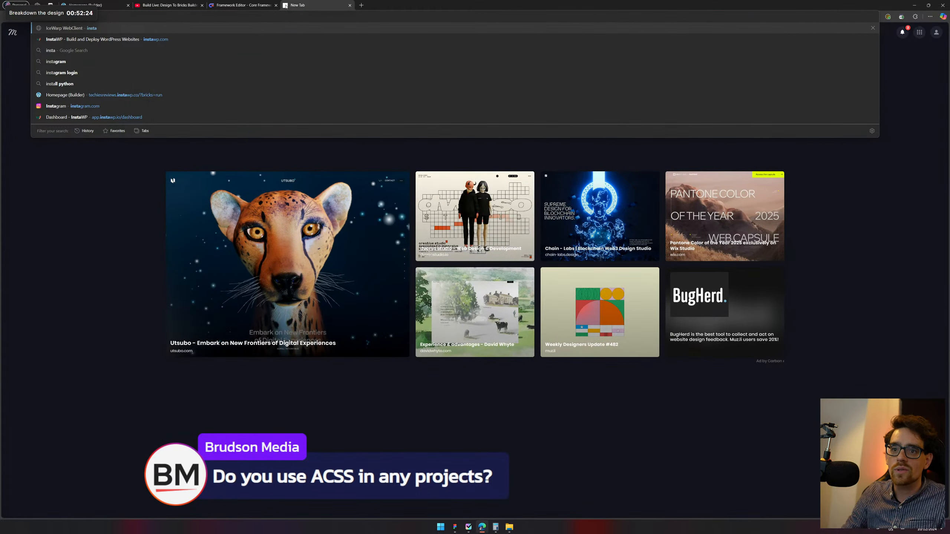
{"action": "key", "text": "Up"}
{"action": "key", "text": "Return"}
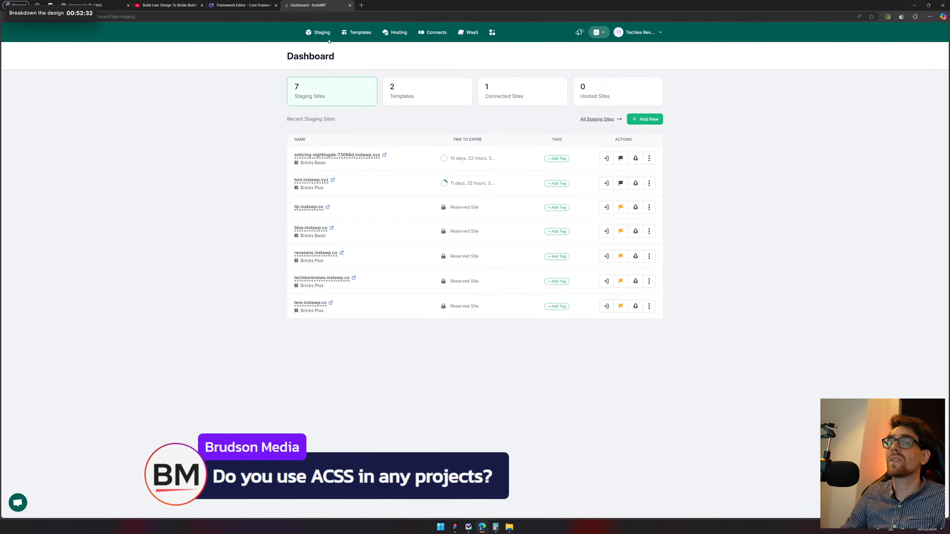
{"action": "left_click", "coordinate": [606, 281]}
{"action": "middle_click", "coordinate": [308, 2]}
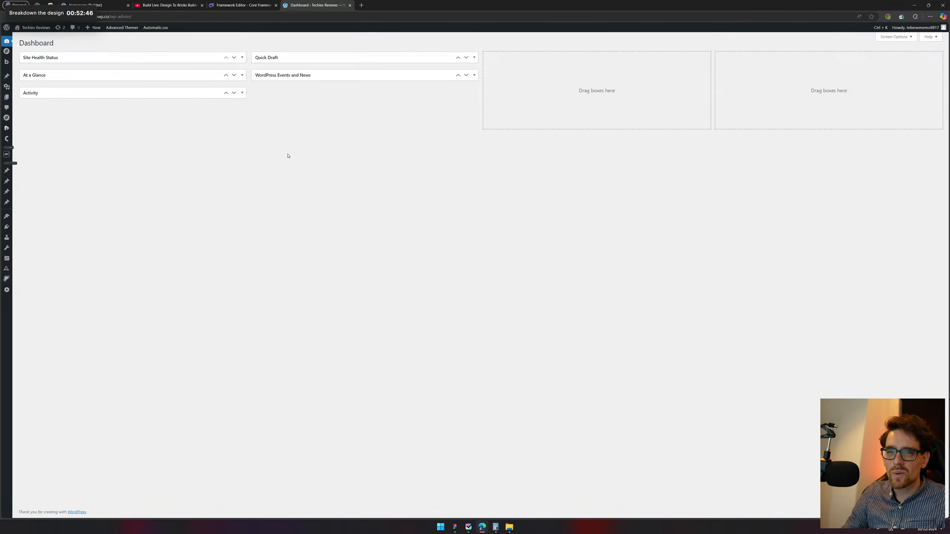
View the Techies Reviews site's homepage on the front end and close both of its tabs
{"action": "middle_click", "coordinate": [36, 28]}
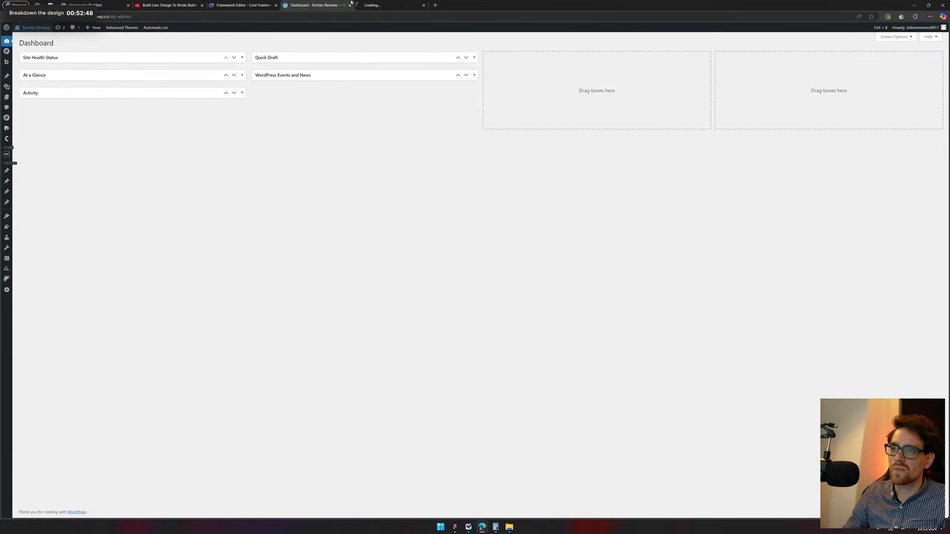
{"action": "left_click", "coordinate": [374, 5]}
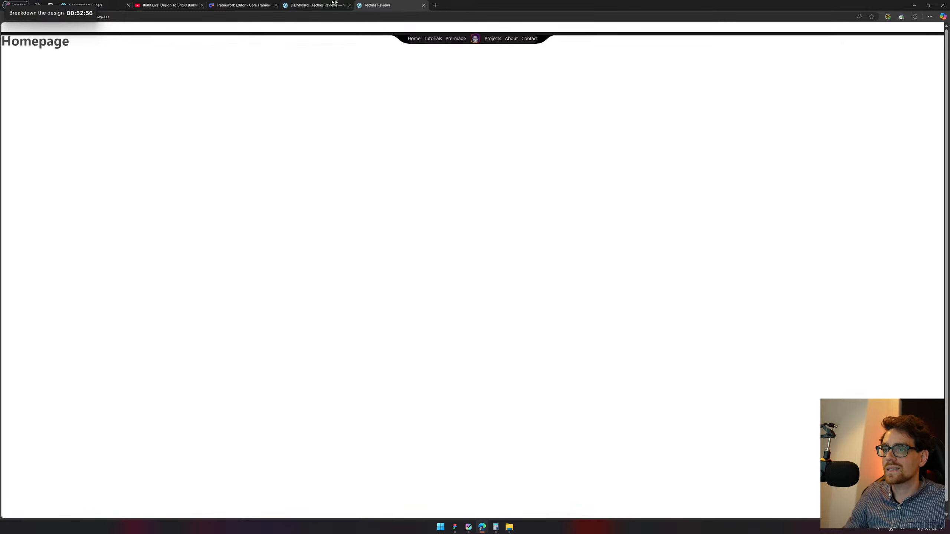
{"action": "middle_click", "coordinate": [377, 6]}
{"action": "middle_click", "coordinate": [337, 5]}
Examine the colour, spacing and text variables in the Core Framework CSS preview and return to the Bricks builder
{"action": "left_click", "coordinate": [243, 5]}
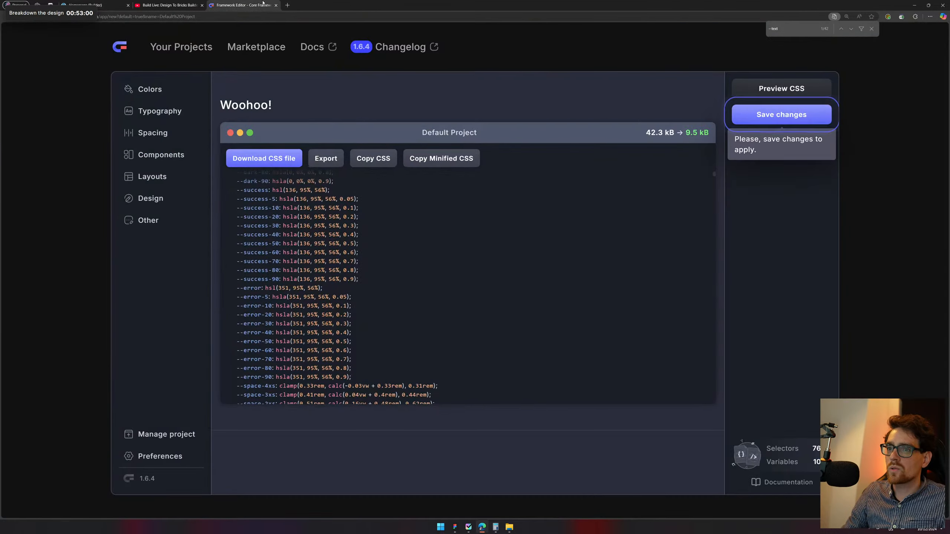
{"action": "scroll", "coordinate": [449, 270], "scroll_direction": "down", "scroll_amount": 6}
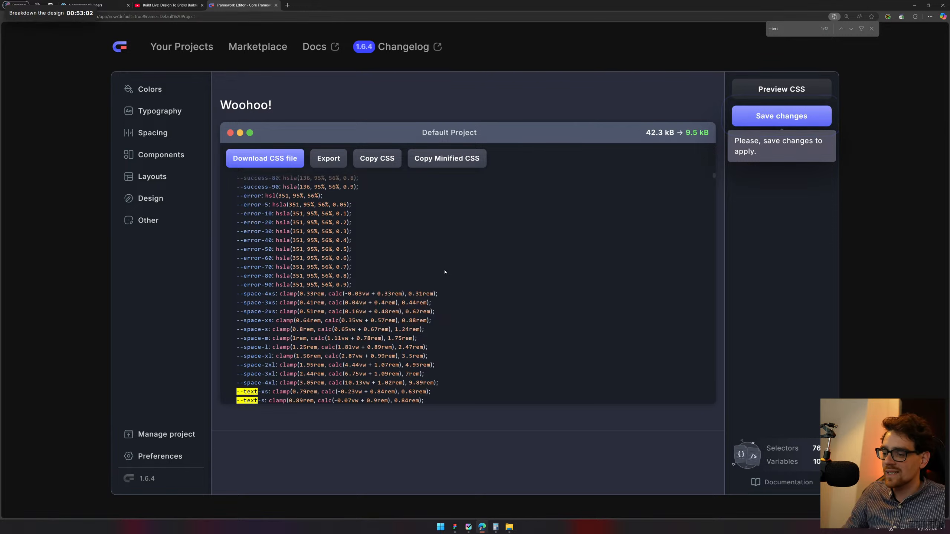
{"action": "scroll", "coordinate": [445, 272], "scroll_direction": "up", "scroll_amount": 7}
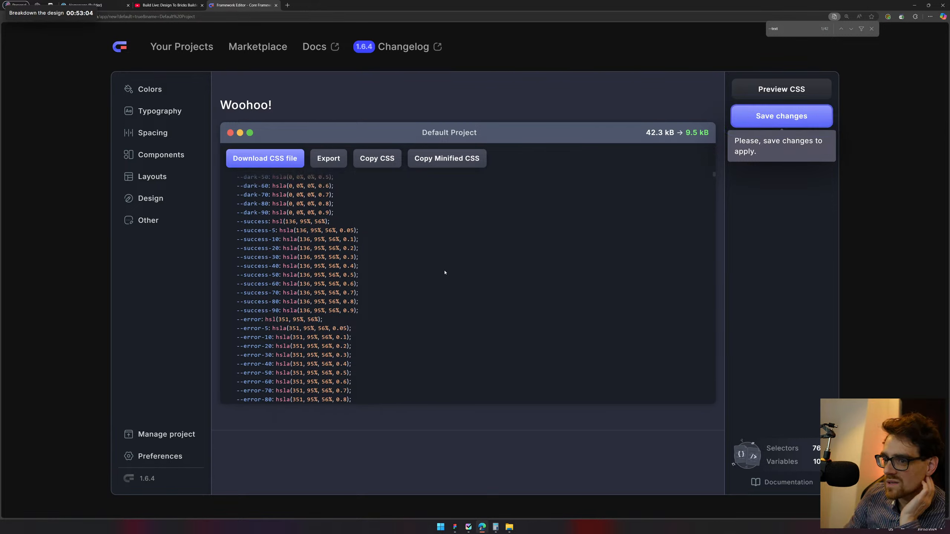
{"action": "left_click", "coordinate": [114, 3]}
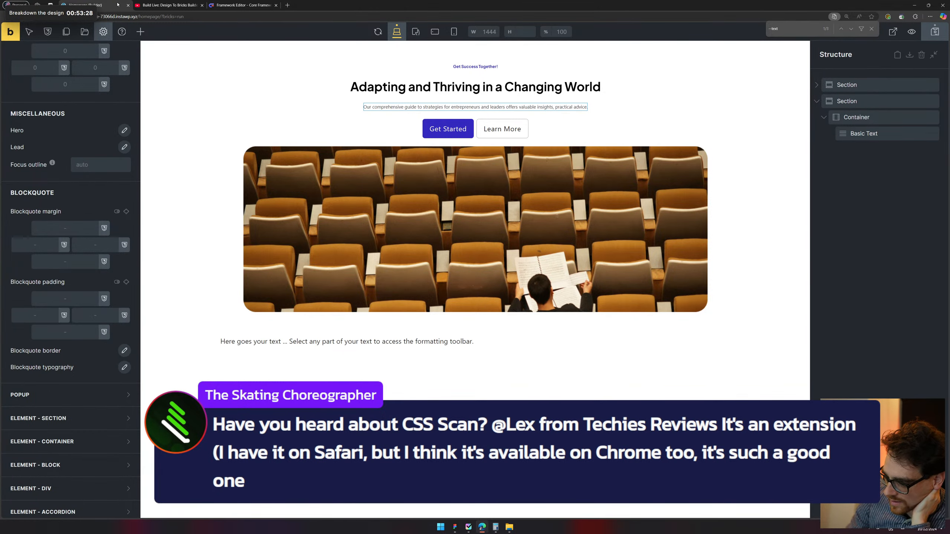
Search the web for "css scan" in a new tab and read through the CSS Scan product page
{"action": "left_click", "coordinate": [288, 5]}
{"action": "type", "text": "c"}
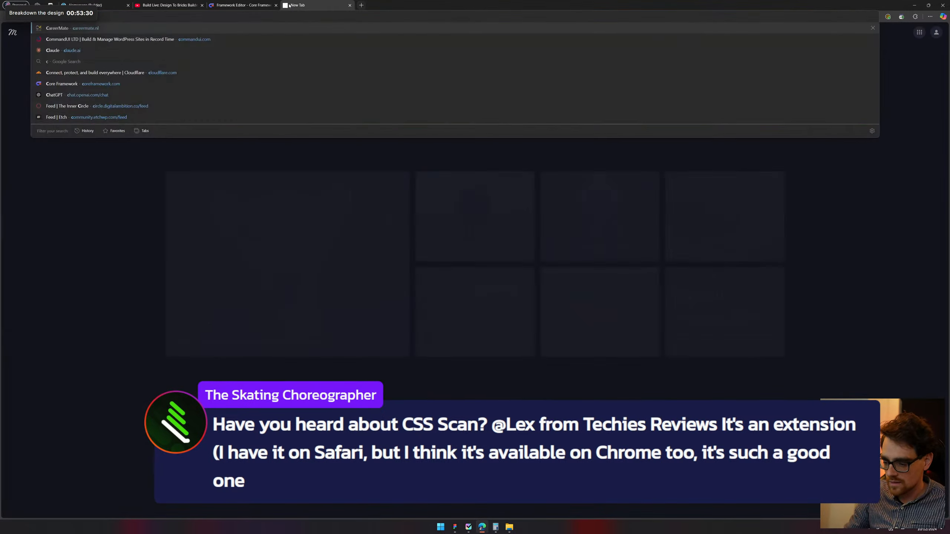
{"action": "type", "text": "ss scan"}
{"action": "key", "text": "Return"}
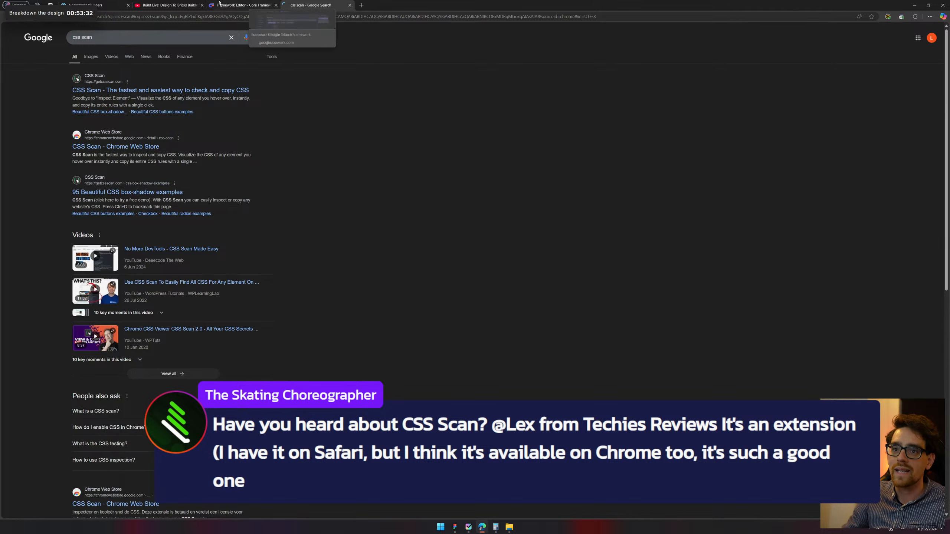
{"action": "left_click", "coordinate": [210, 90]}
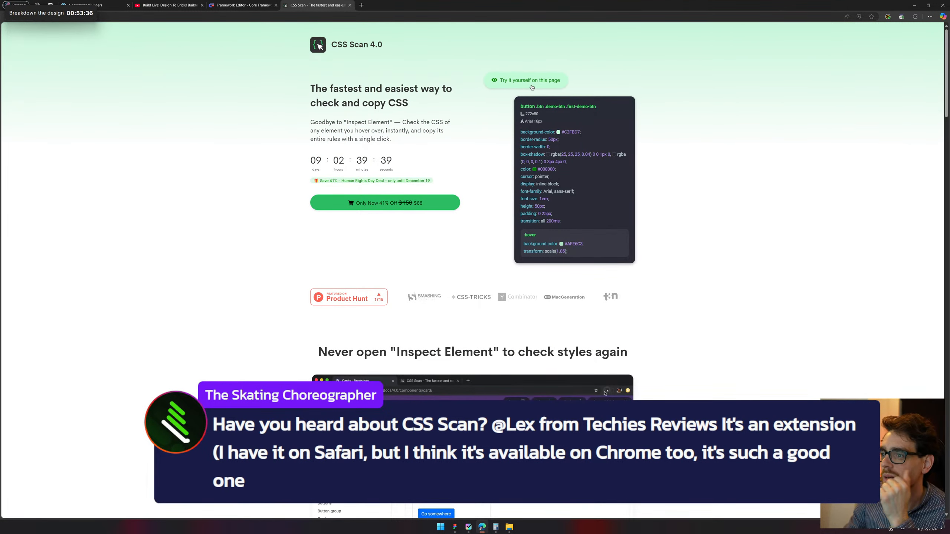
{"action": "scroll", "coordinate": [581, 148], "scroll_direction": "down", "scroll_amount": 5}
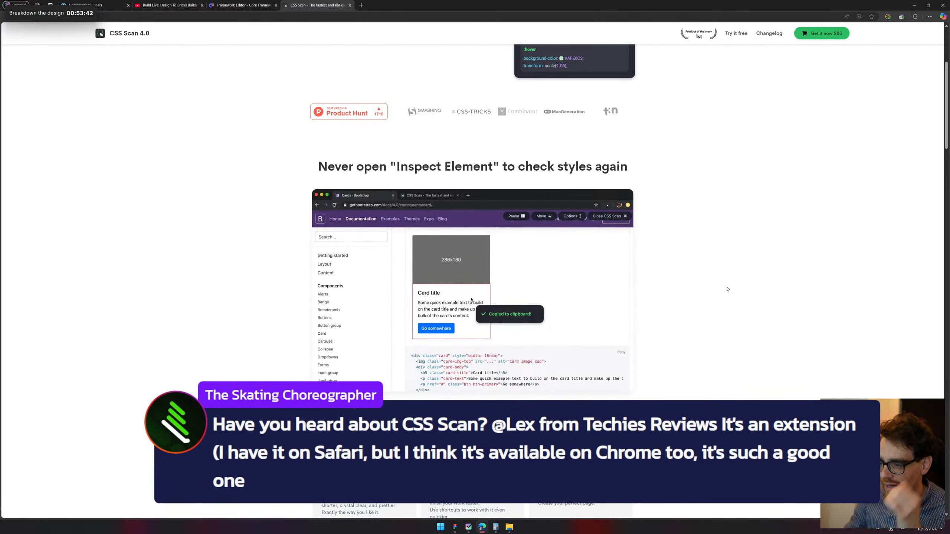
Inspect the computed styles of the "Never open Inspect Element" heading with the developer tools and close the page
{"action": "key", "text": "F12"}
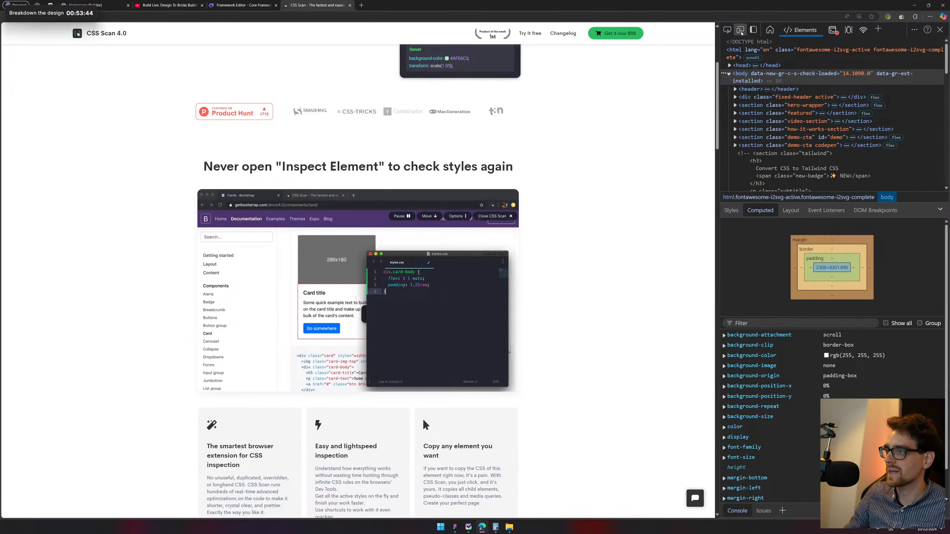
{"action": "left_click", "coordinate": [727, 29]}
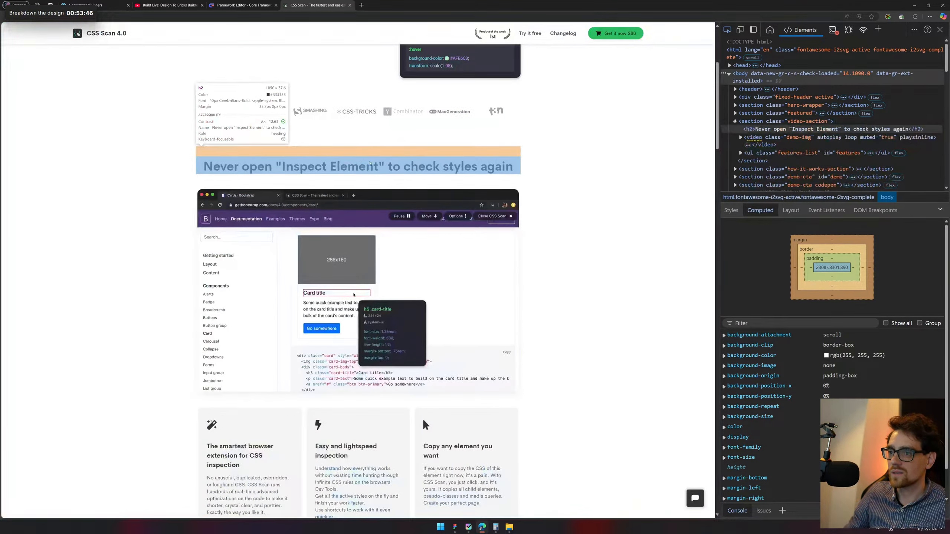
{"action": "left_click", "coordinate": [339, 167]}
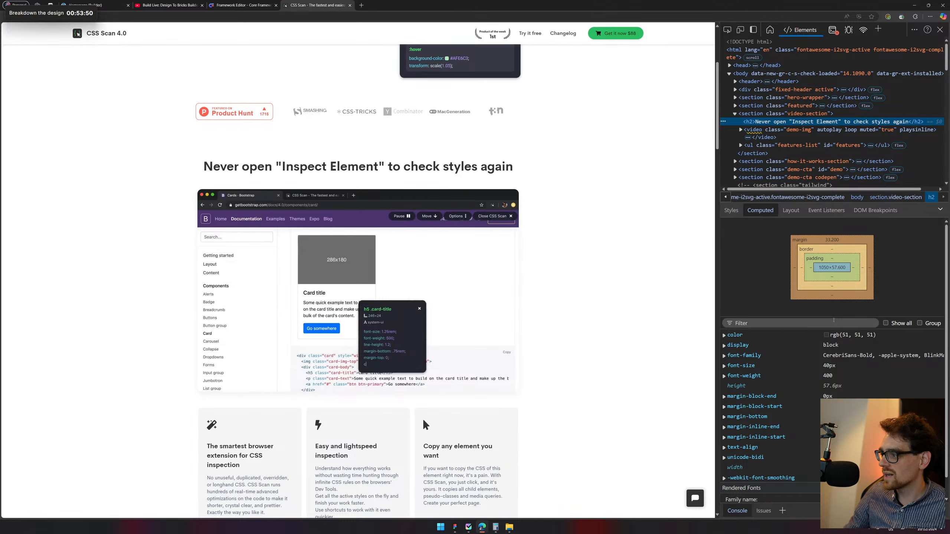
{"action": "left_click", "coordinate": [731, 210]}
{"action": "left_click", "coordinate": [752, 212]}
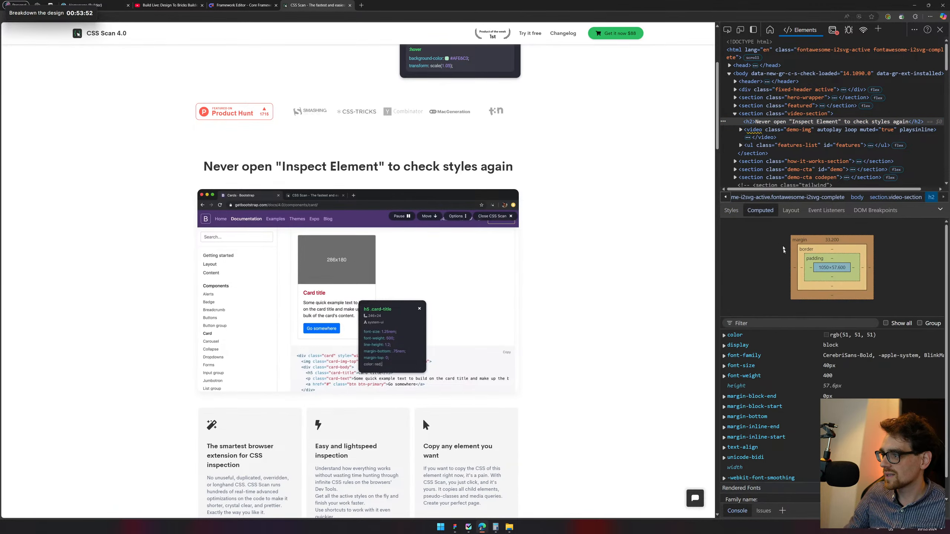
{"action": "scroll", "coordinate": [770, 258], "scroll_direction": "down", "scroll_amount": 1}
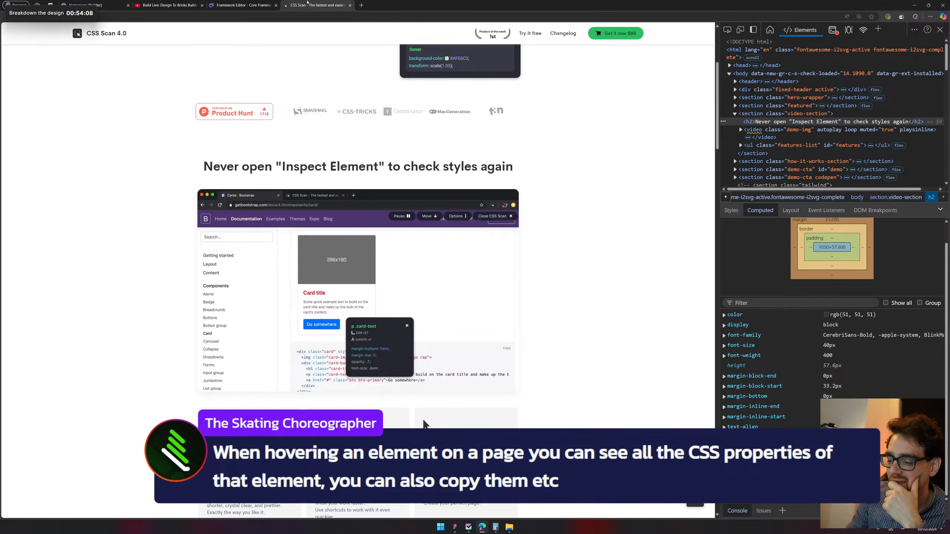
{"action": "key", "text": "ctrl+w"}
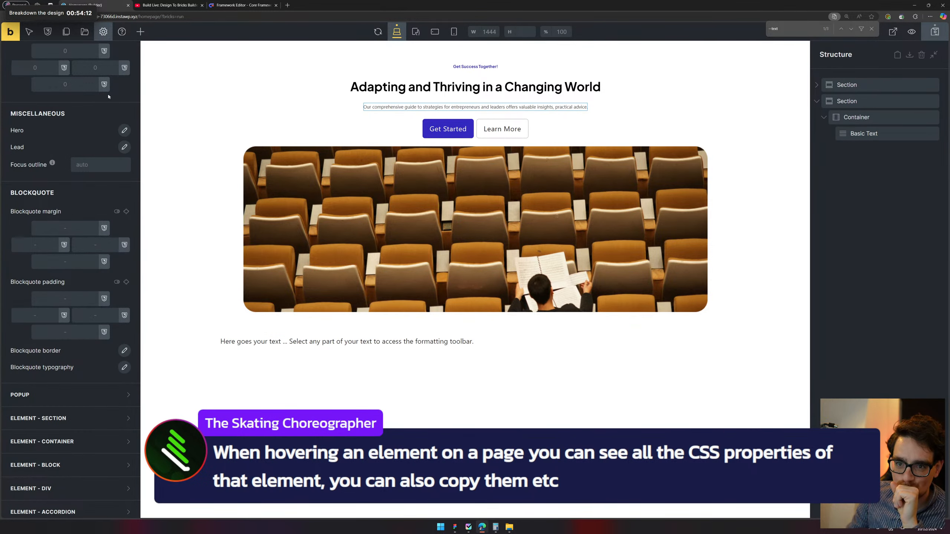
Compare the Default theme style's typography settings with the font size of the hero's description text
{"action": "scroll", "coordinate": [90, 198], "scroll_direction": "up", "scroll_amount": 15}
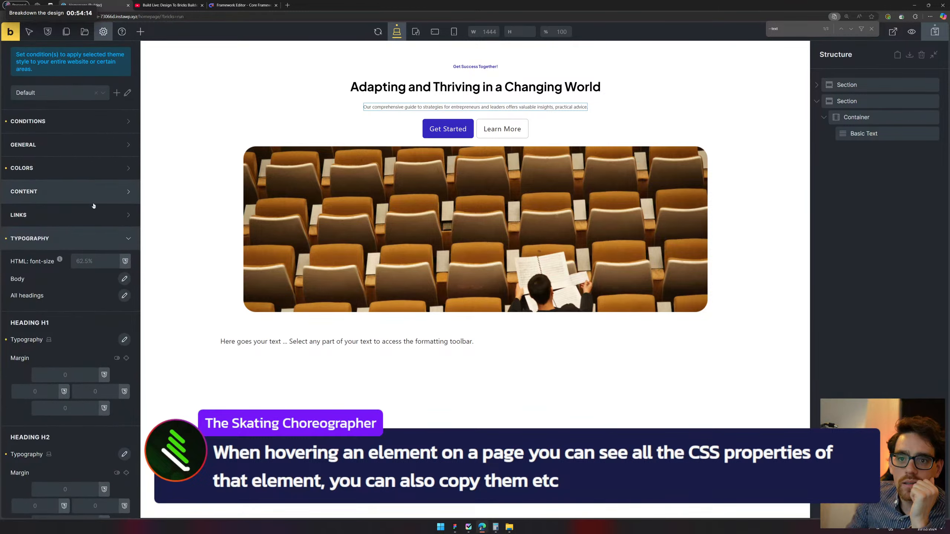
{"action": "scroll", "coordinate": [93, 210], "scroll_direction": "down", "scroll_amount": 3}
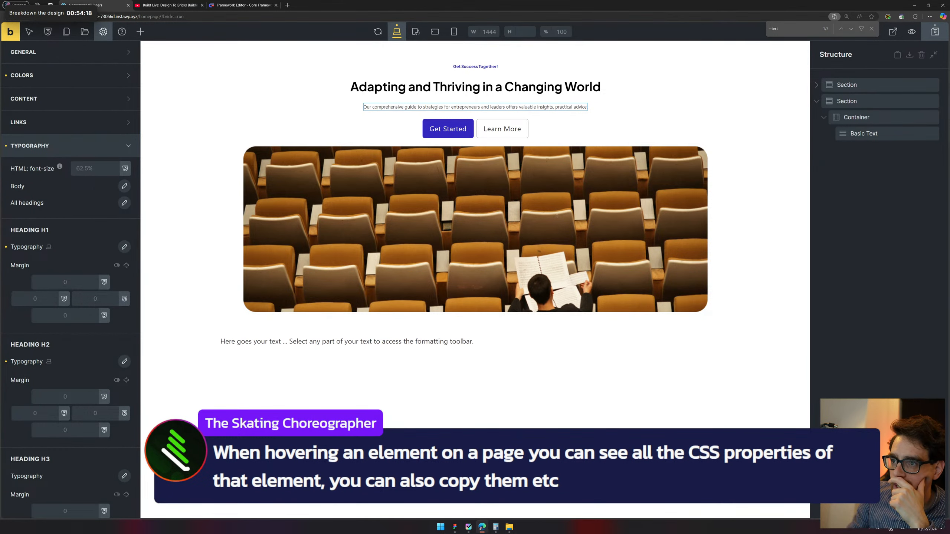
{"action": "left_click", "coordinate": [404, 107]}
{"action": "left_click", "coordinate": [94, 165]}
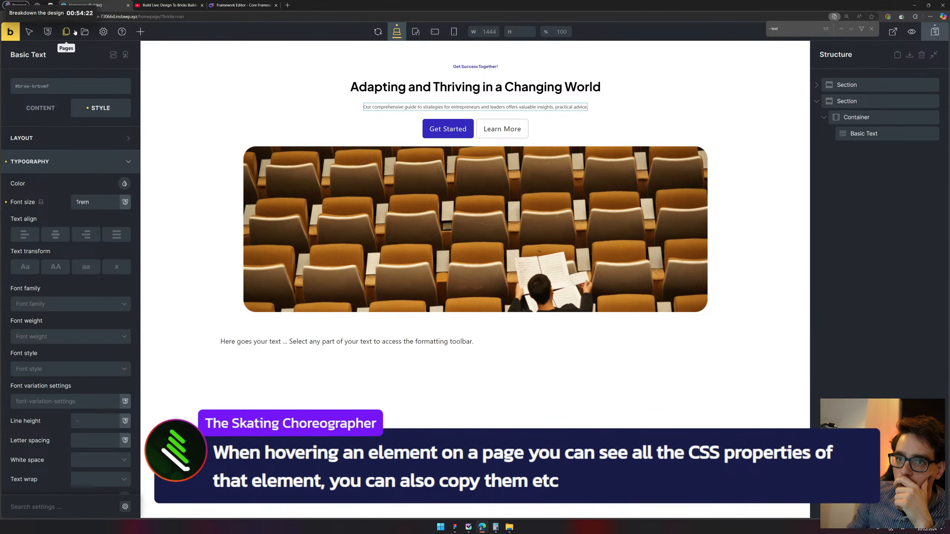
Set the body font size to 1rem in the typography of the Default theme style
{"action": "left_click", "coordinate": [103, 32]}
{"action": "left_click", "coordinate": [47, 79]}
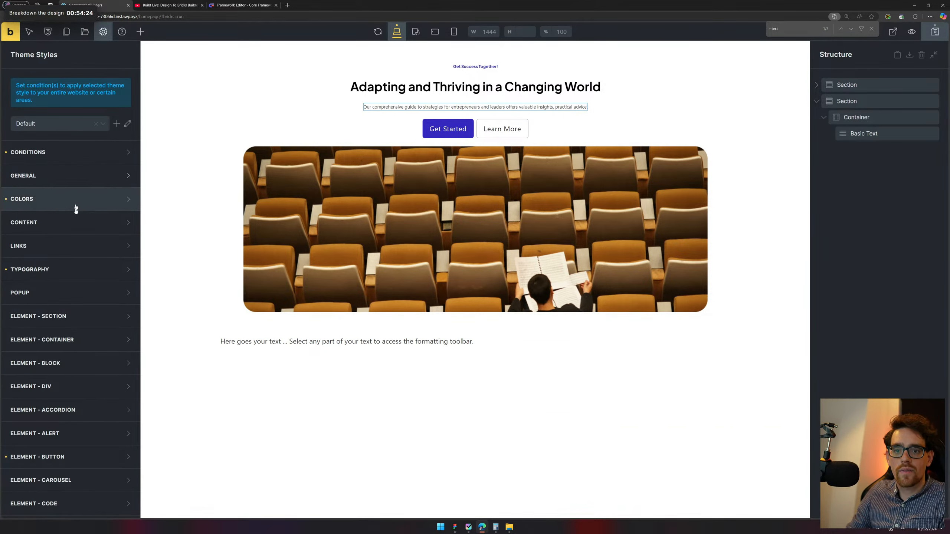
{"action": "left_click", "coordinate": [65, 269]}
{"action": "scroll", "coordinate": [67, 269], "scroll_direction": "down", "scroll_amount": 3}
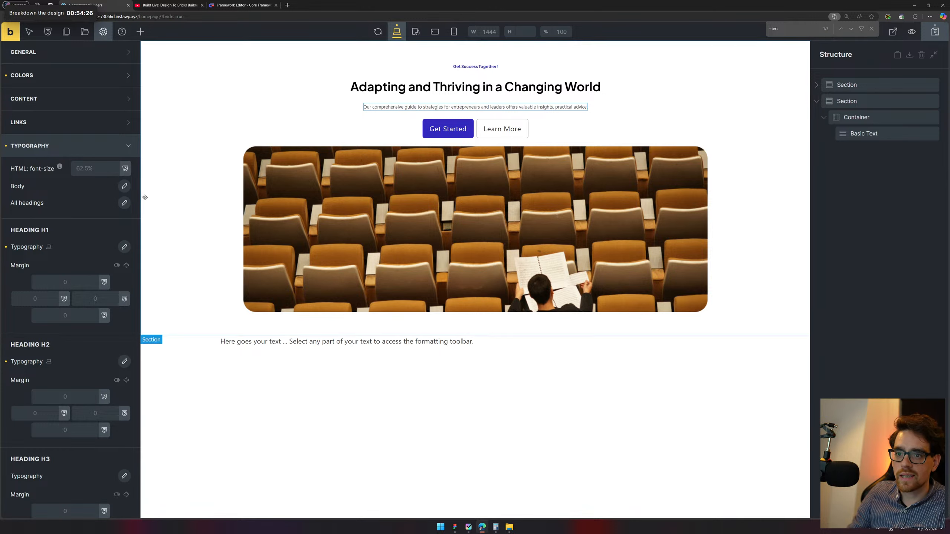
{"action": "left_click", "coordinate": [125, 187]}
{"action": "left_click", "coordinate": [94, 234]}
{"action": "type", "text": "1re"}
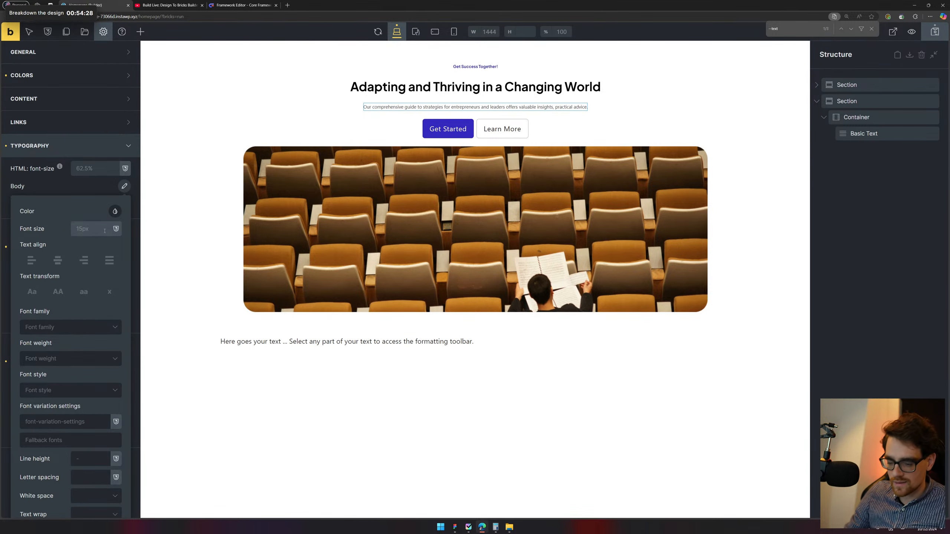
{"action": "type", "text": "m"}
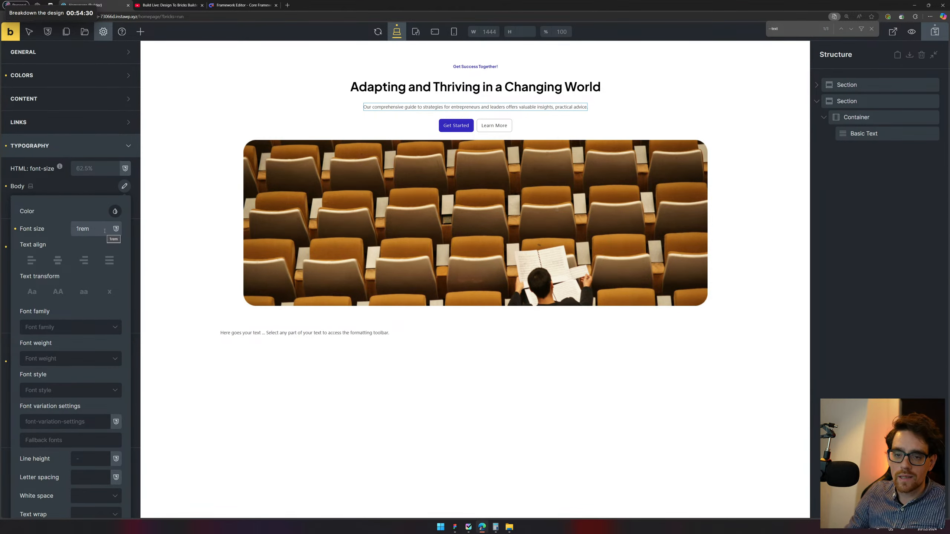
Set the Default theme style's body text color to the raw variable var(--text-body)
{"action": "left_click", "coordinate": [115, 212]}
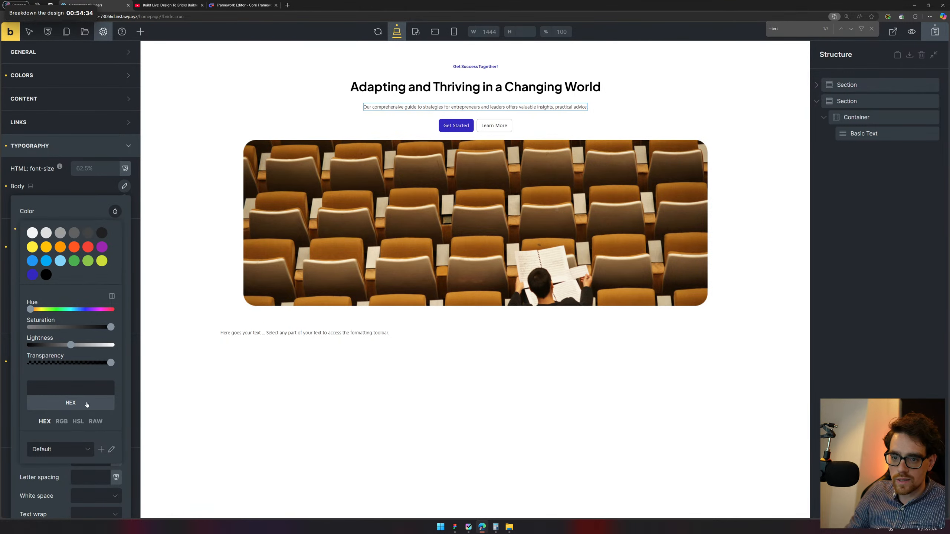
{"action": "left_click", "coordinate": [95, 421]}
{"action": "left_click", "coordinate": [97, 404]}
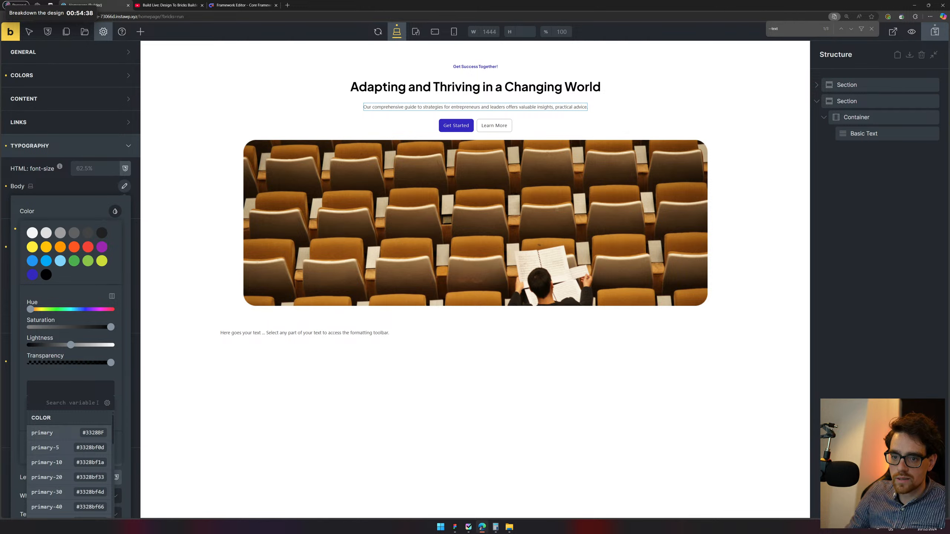
{"action": "left_click", "coordinate": [81, 403]}
{"action": "type", "text": "text"}
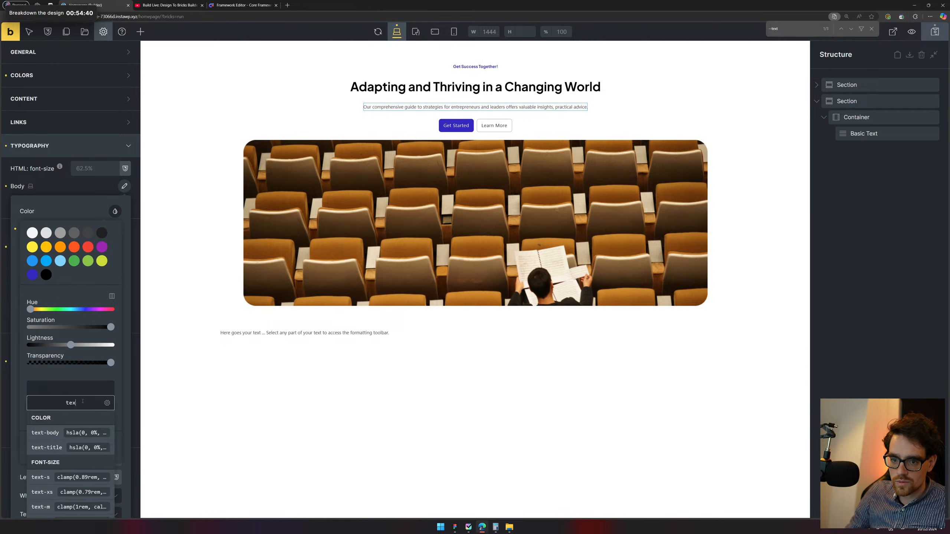
{"action": "left_click", "coordinate": [49, 437]}
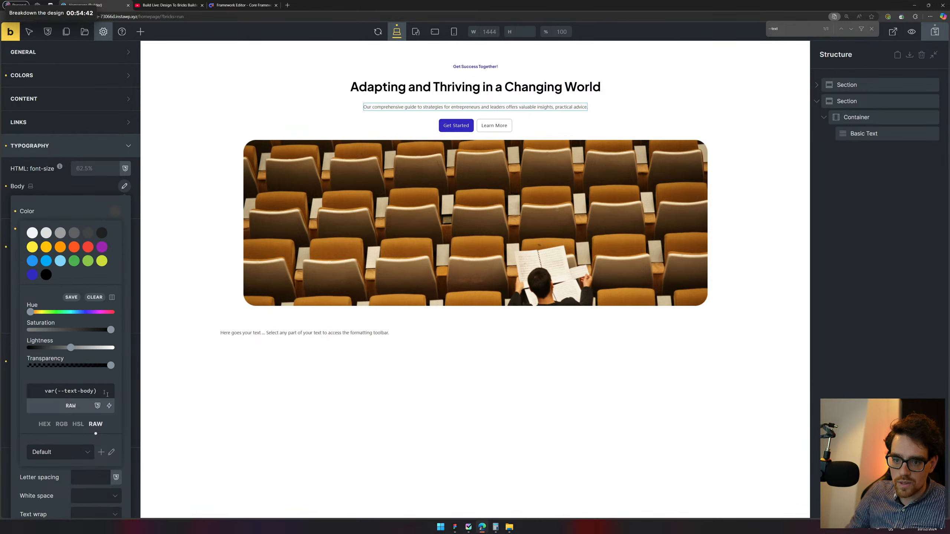
{"action": "left_click", "coordinate": [72, 201]}
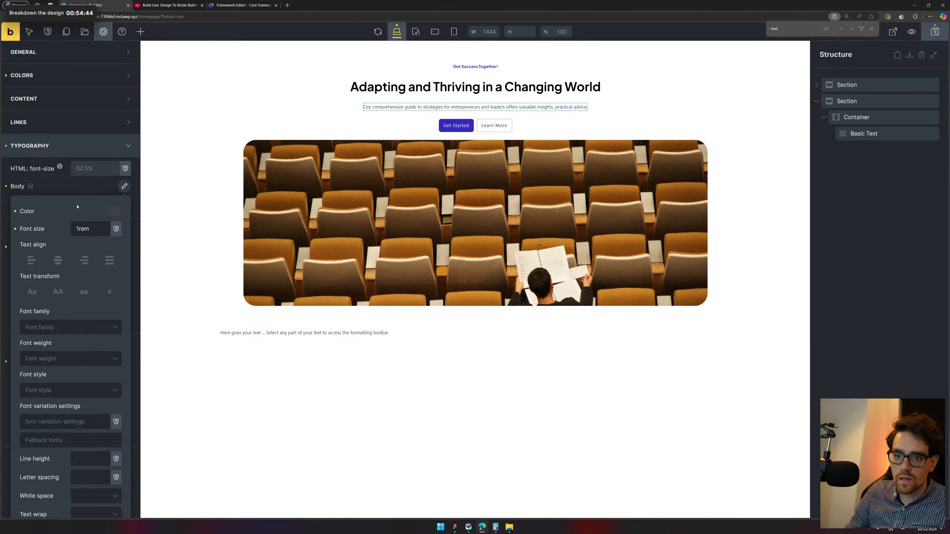
{"action": "left_click", "coordinate": [77, 208]}
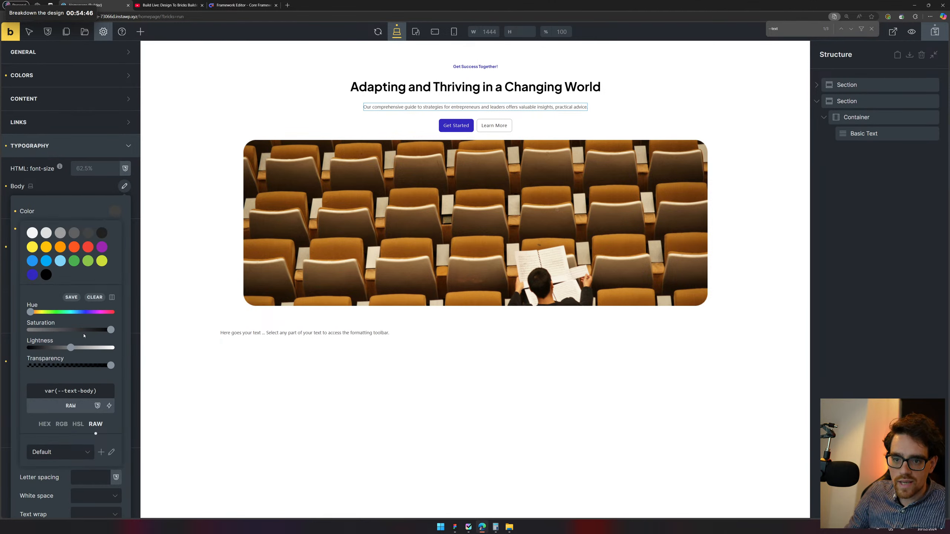
{"action": "left_click", "coordinate": [79, 202]}
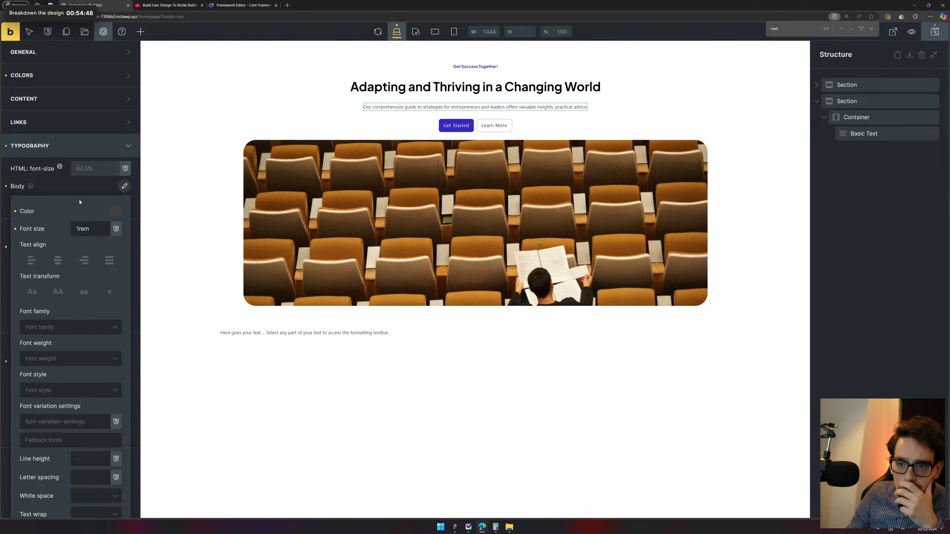
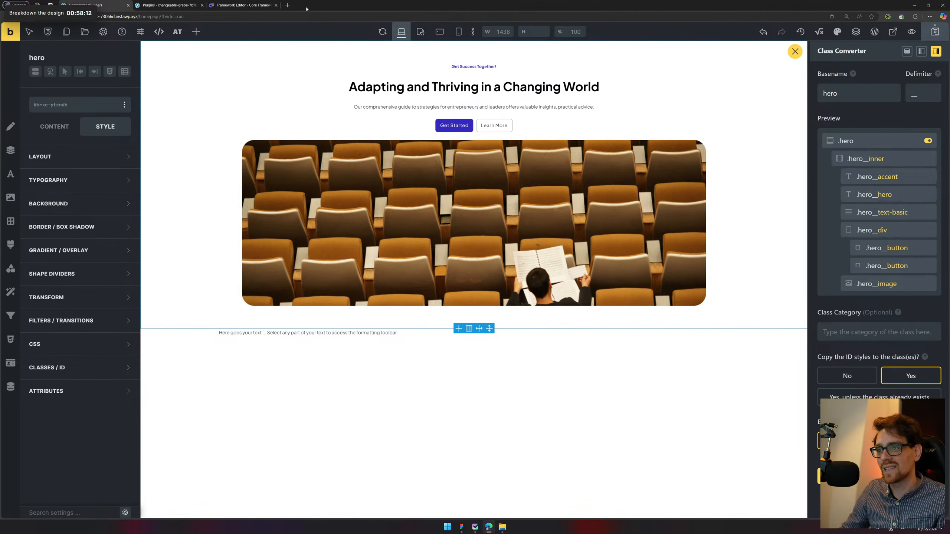
Close the class converter, deactivate the Advanced Themer for Bricks plugin in WordPress and return to the builder
{"action": "left_click", "coordinate": [491, 87]}
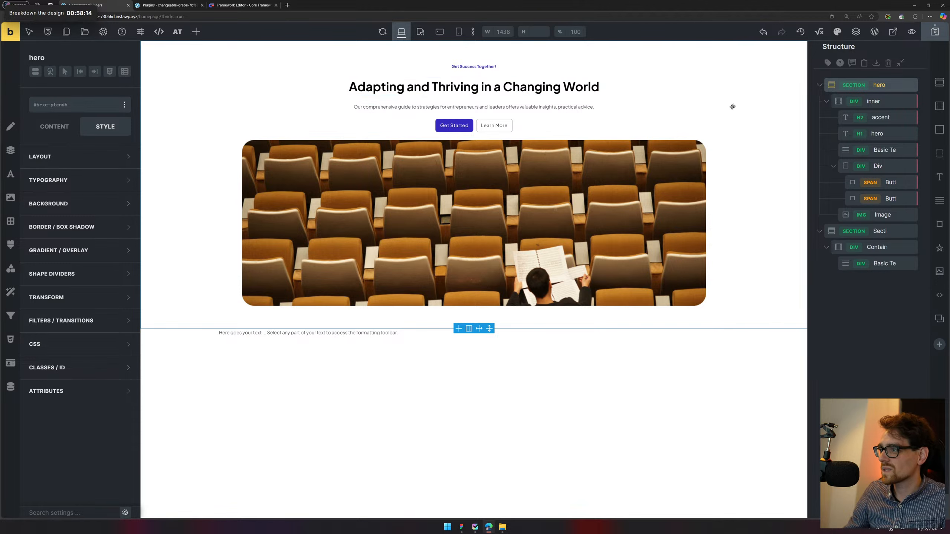
{"action": "left_click", "coordinate": [567, 121]}
{"action": "left_click", "coordinate": [188, 6]}
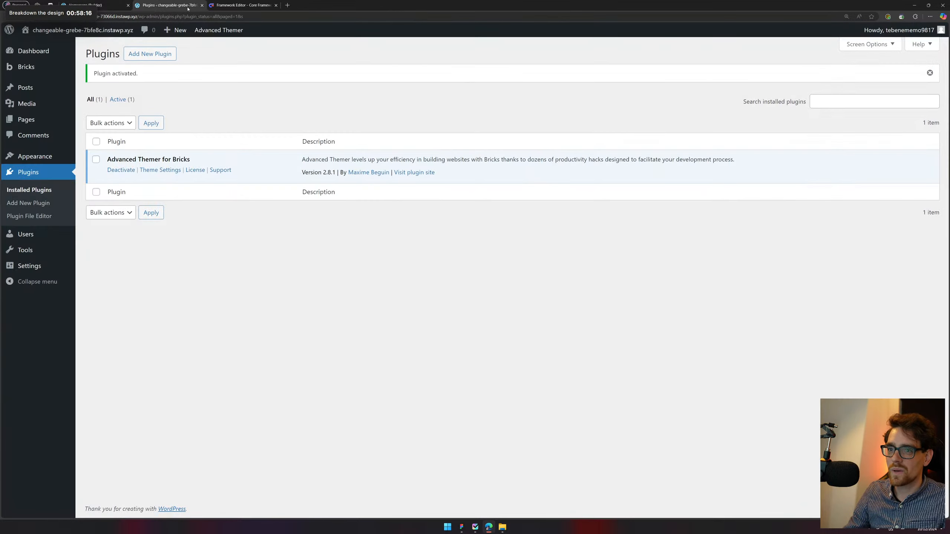
{"action": "left_click", "coordinate": [120, 170]}
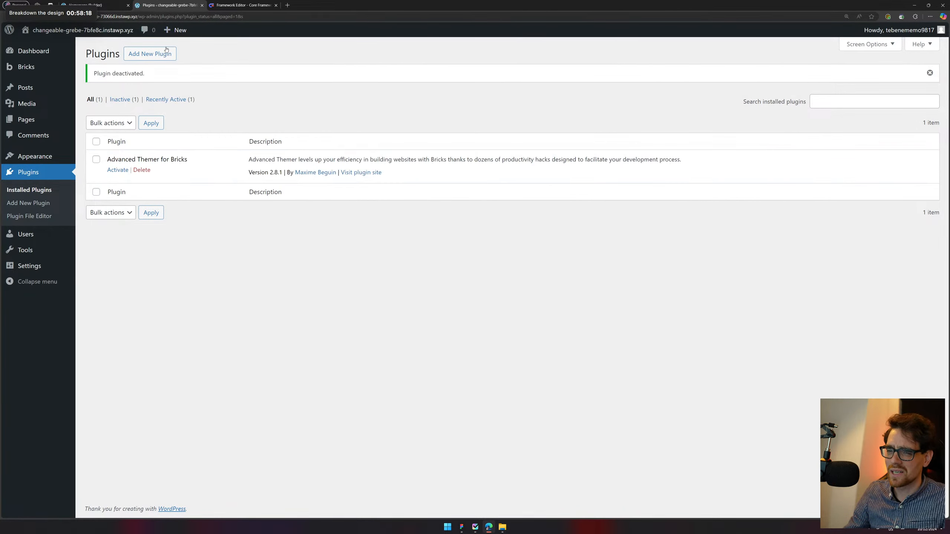
{"action": "left_click", "coordinate": [108, 6]}
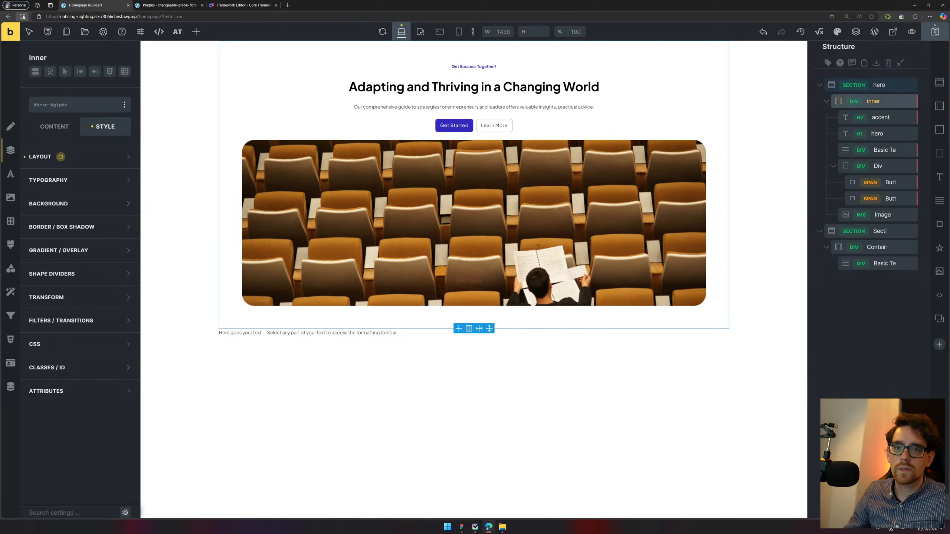
Save the homepage and reload the Bricks builder
{"action": "left_click", "coordinate": [22, 16]}
{"action": "left_click", "coordinate": [528, 50]}
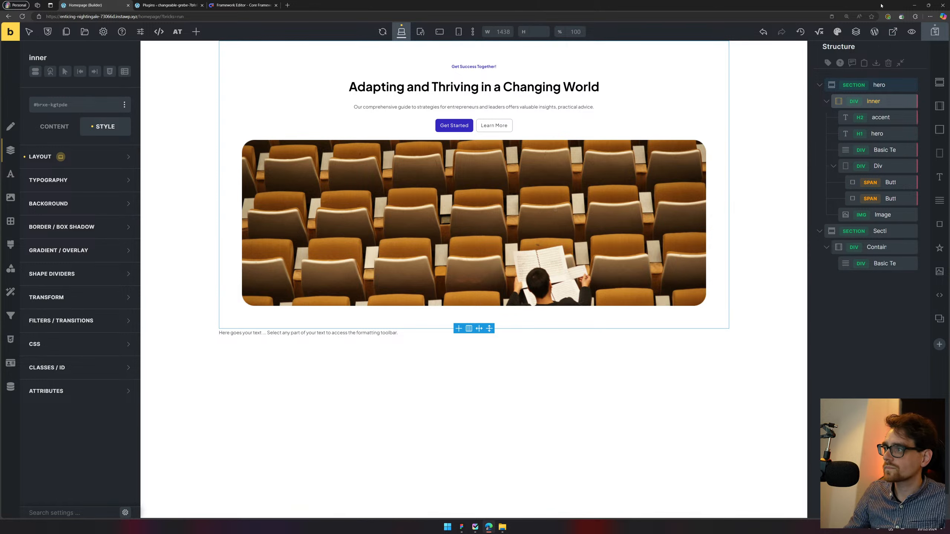
{"action": "left_click", "coordinate": [934, 32]}
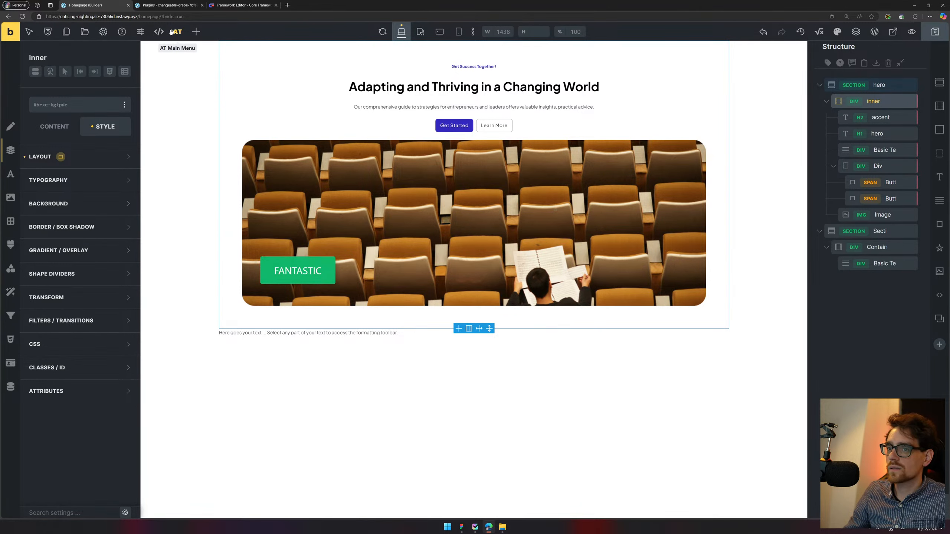
{"action": "left_click", "coordinate": [22, 17]}
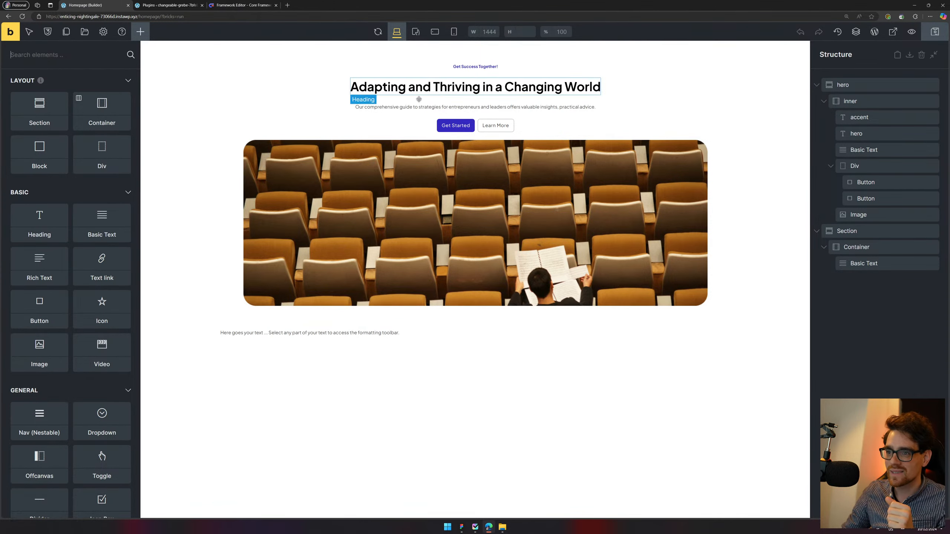
Check the style settings of the hero image and inner container, and compare the hero's spacing with the Figma design side by side
{"action": "left_click", "coordinate": [411, 171]}
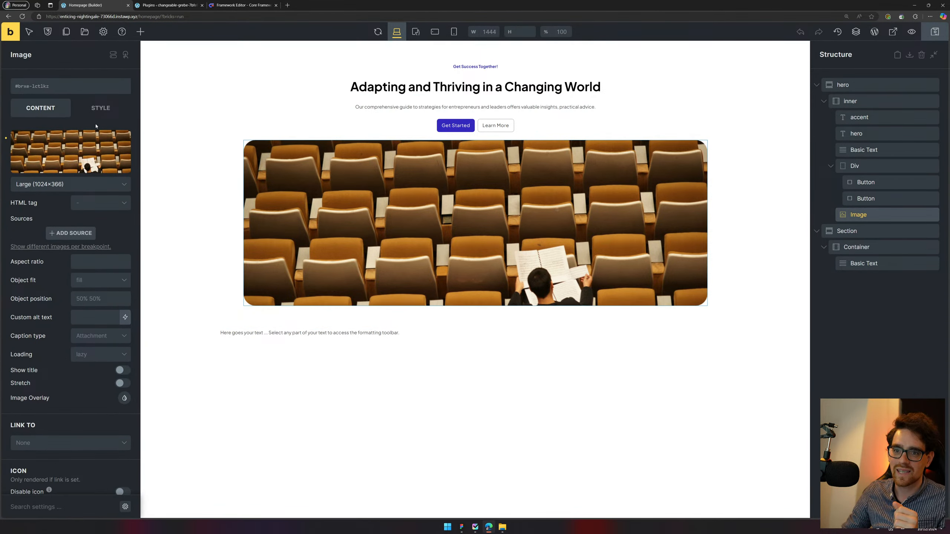
{"action": "left_click", "coordinate": [100, 108]}
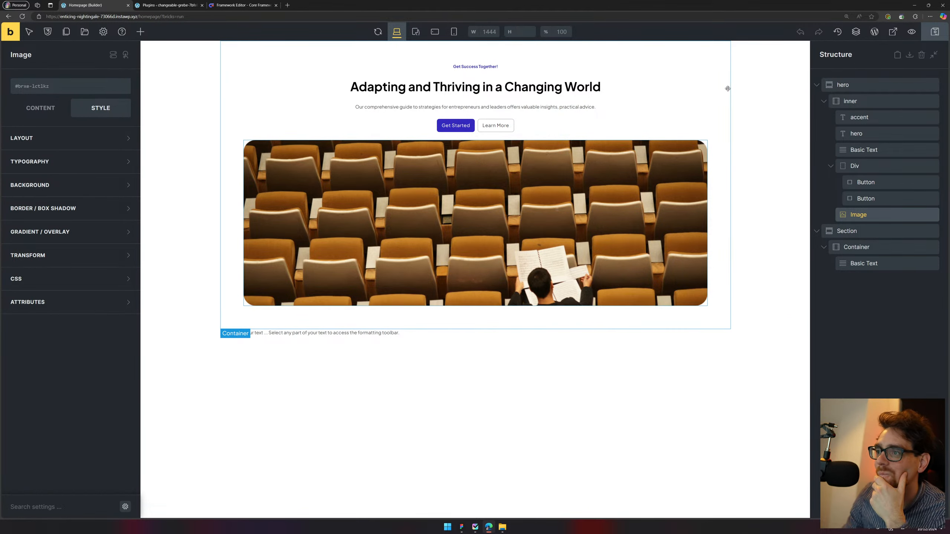
{"action": "left_click", "coordinate": [833, 106]}
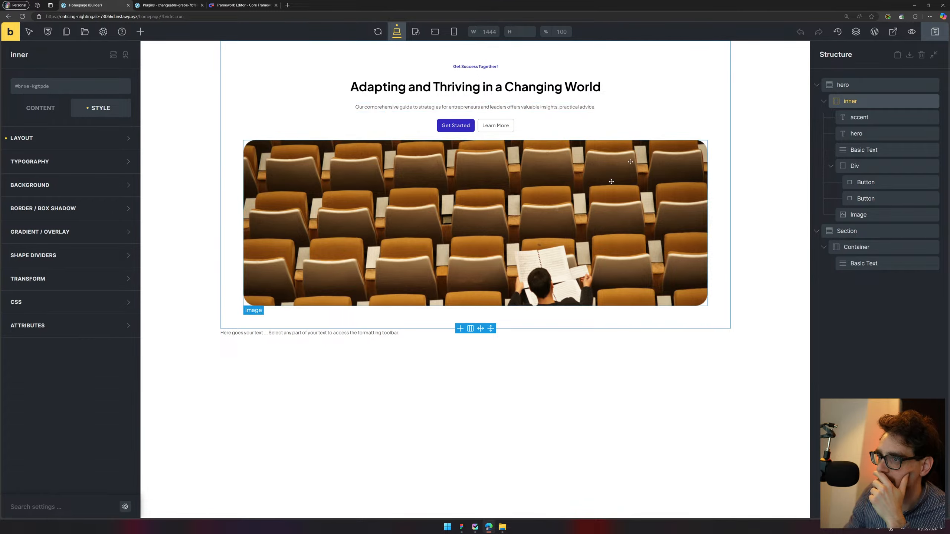
{"action": "left_click_drag", "start_coordinate": [539, 7], "coordinate": [303, 54]}
{"action": "left_click", "coordinate": [686, 131]}
{"action": "scroll", "coordinate": [685, 130], "scroll_direction": "down", "scroll_amount": 3}
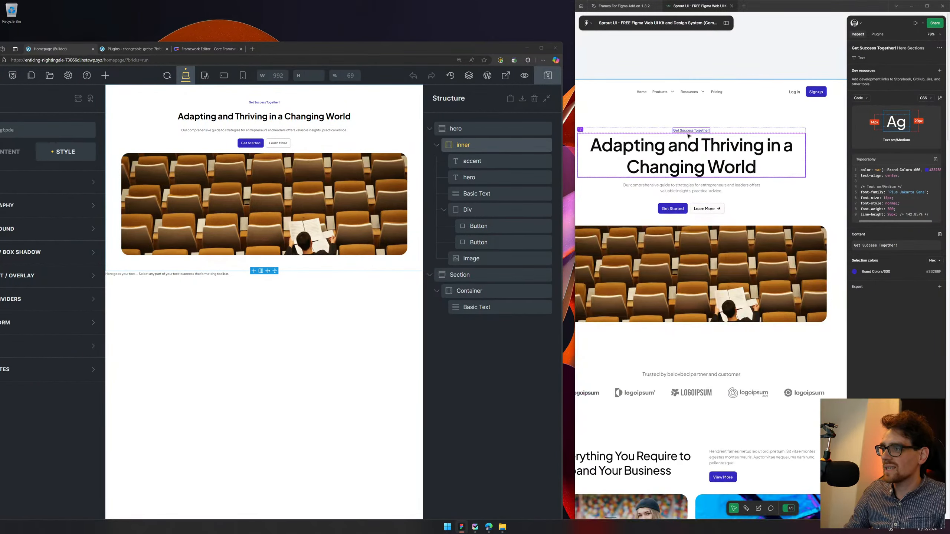
{"action": "scroll", "coordinate": [692, 147], "scroll_direction": "down", "scroll_amount": 1}
{"action": "left_click", "coordinate": [399, 107]}
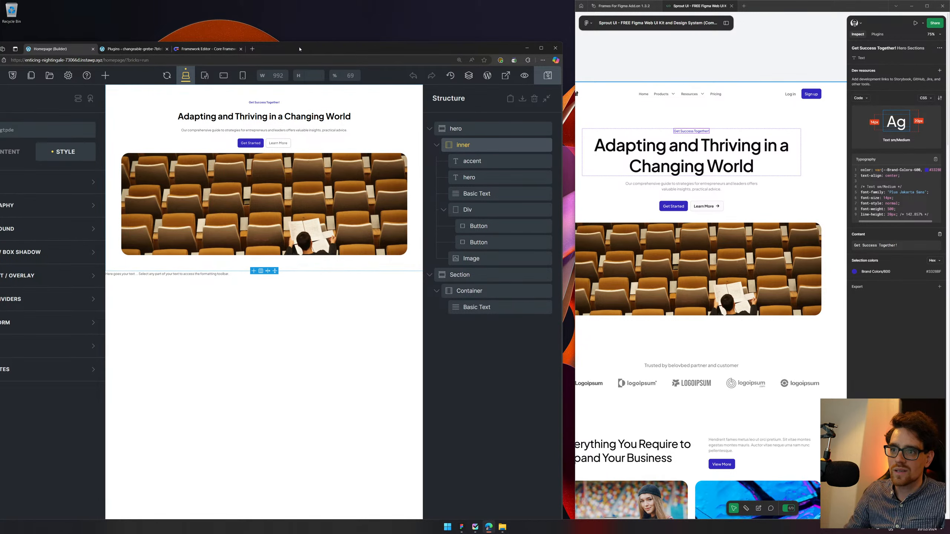
{"action": "left_click_drag", "start_coordinate": [299, 49], "coordinate": [381, 26]}
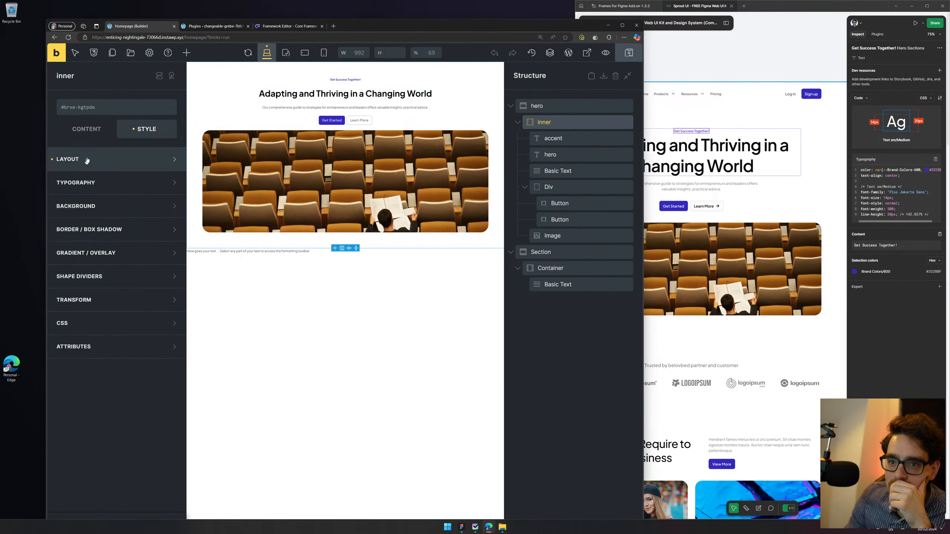
Set the inner container's row gap to var(--space-s)
{"action": "left_click", "coordinate": [87, 160]}
{"action": "left_click", "coordinate": [151, 154]}
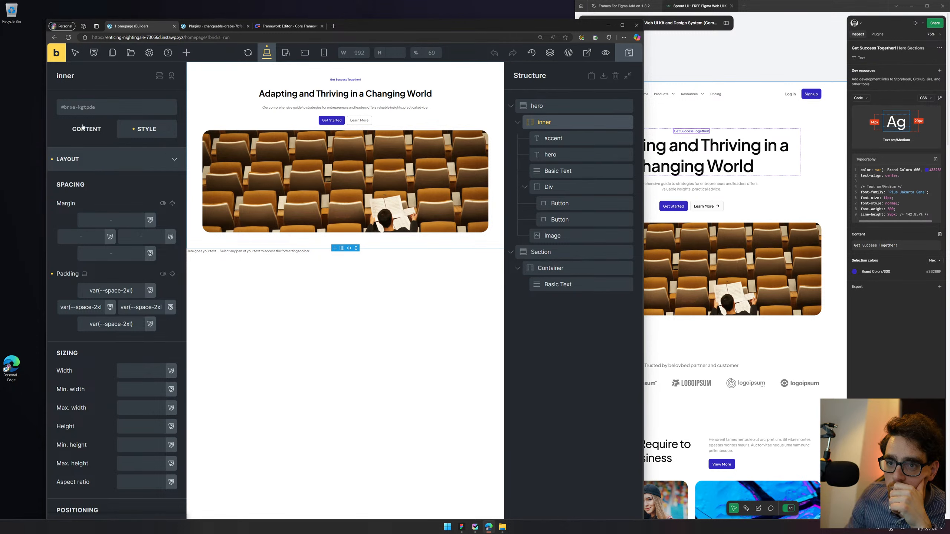
{"action": "double_click", "coordinate": [136, 370]}
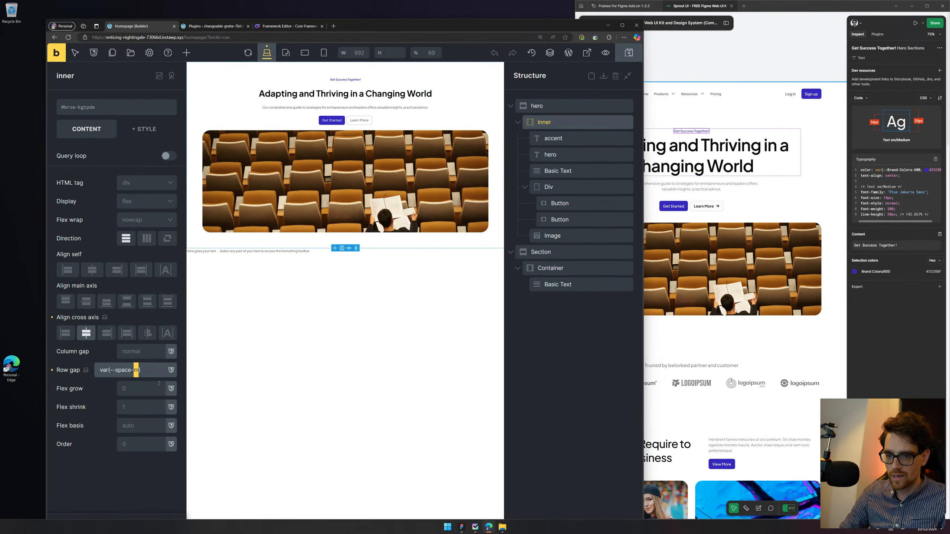
{"action": "type", "text": "s"}
{"action": "left_click", "coordinate": [324, 388]}
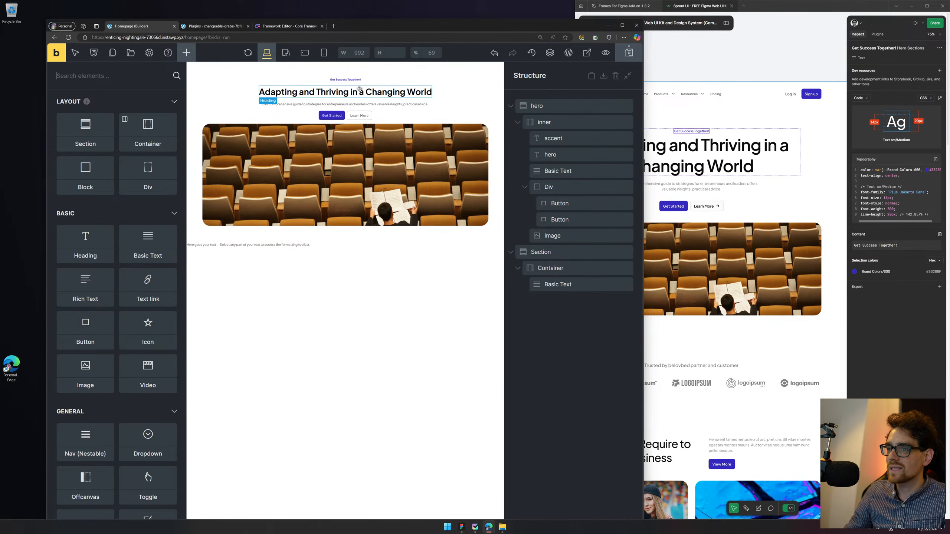
Add a Div inside the inner container and move the accent, hero heading and description Basic Text into it
{"action": "left_click", "coordinate": [571, 138]}
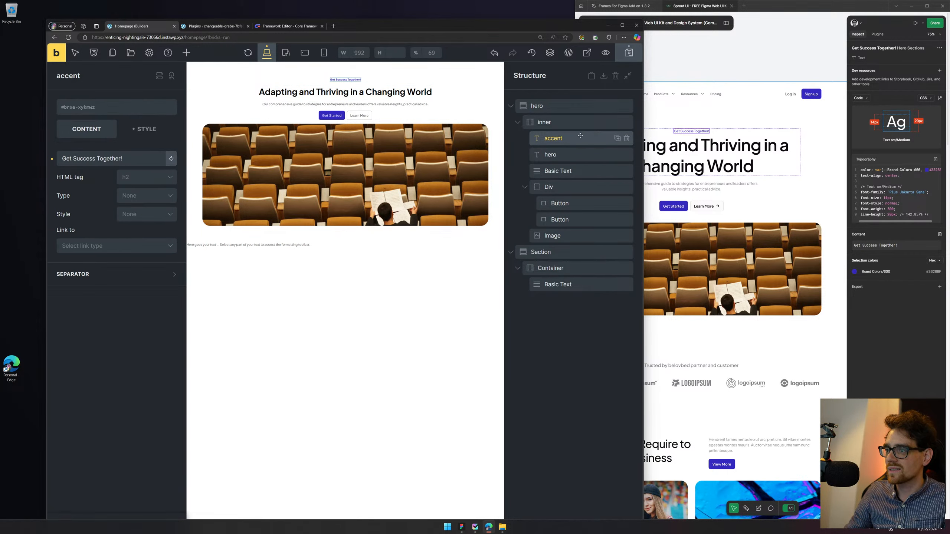
{"action": "left_click", "coordinate": [186, 53]}
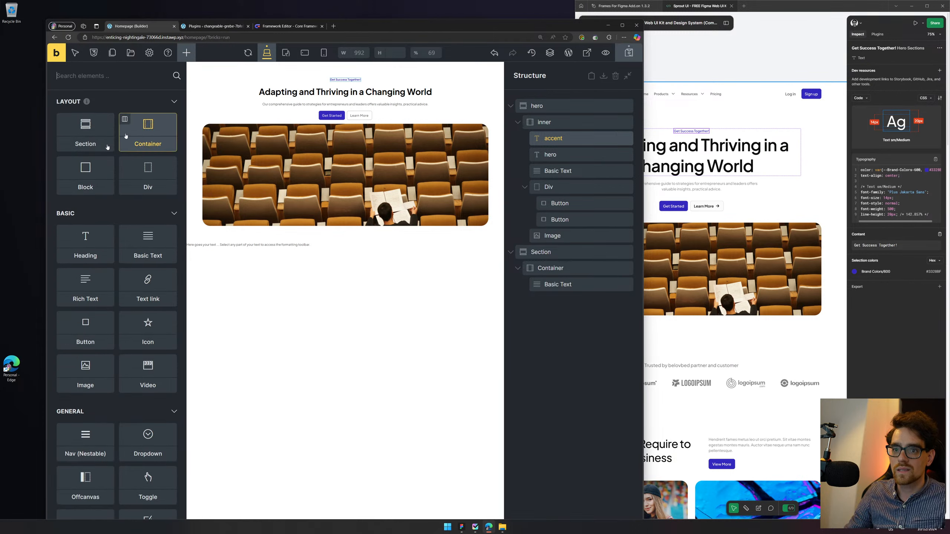
{"action": "left_click", "coordinate": [148, 175]}
{"action": "left_click_drag", "start_coordinate": [571, 138], "coordinate": [583, 177]}
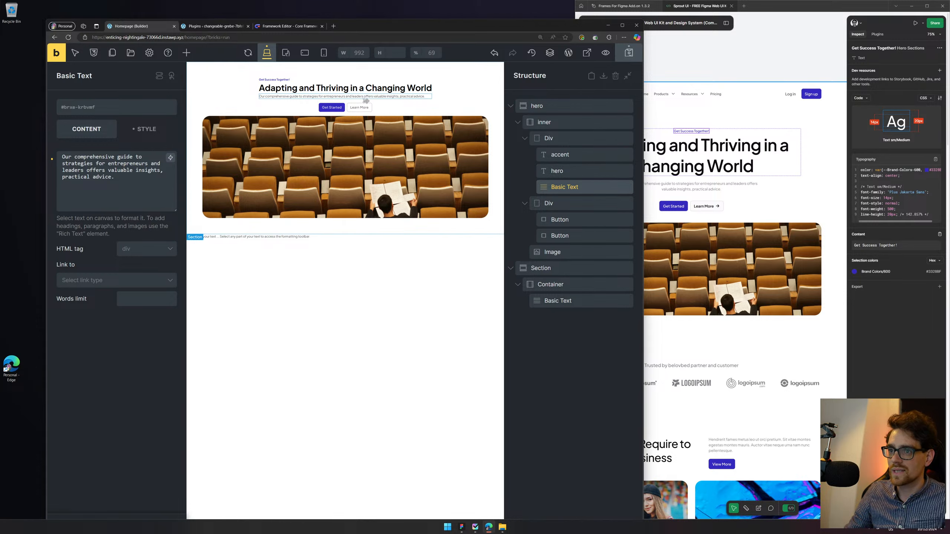
Make the new text Div a flex container with vertical direction and centred cross-axis alignment
{"action": "left_click", "coordinate": [549, 138]}
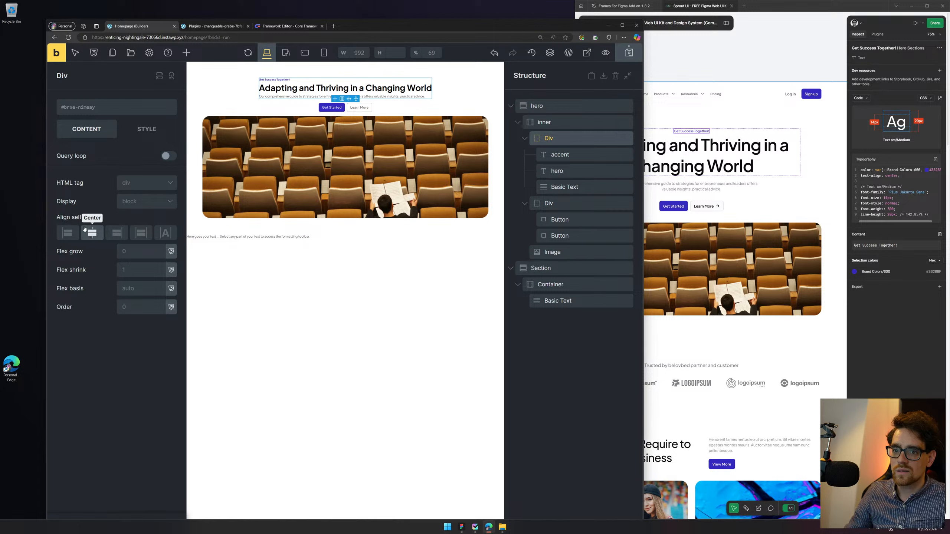
{"action": "left_click", "coordinate": [130, 198]}
{"action": "left_click", "coordinate": [133, 234]}
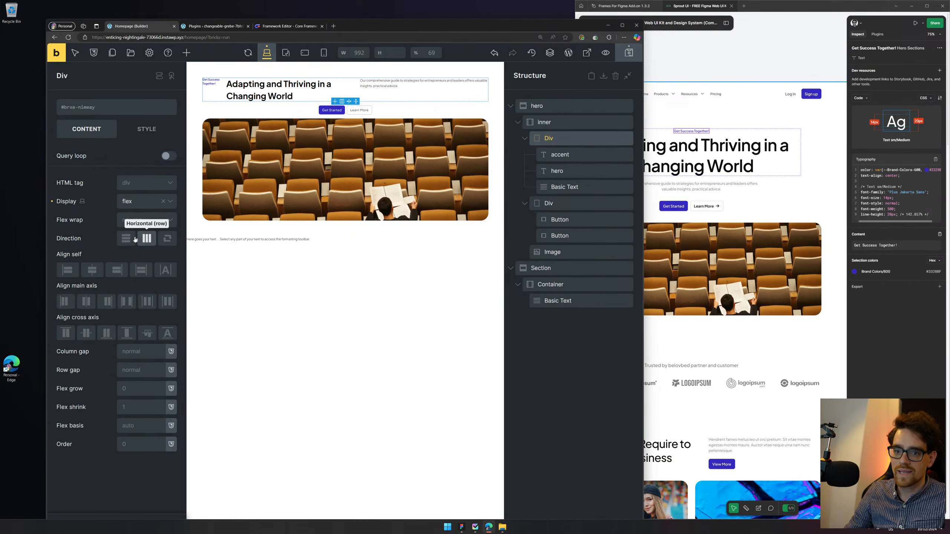
{"action": "left_click", "coordinate": [83, 303]}
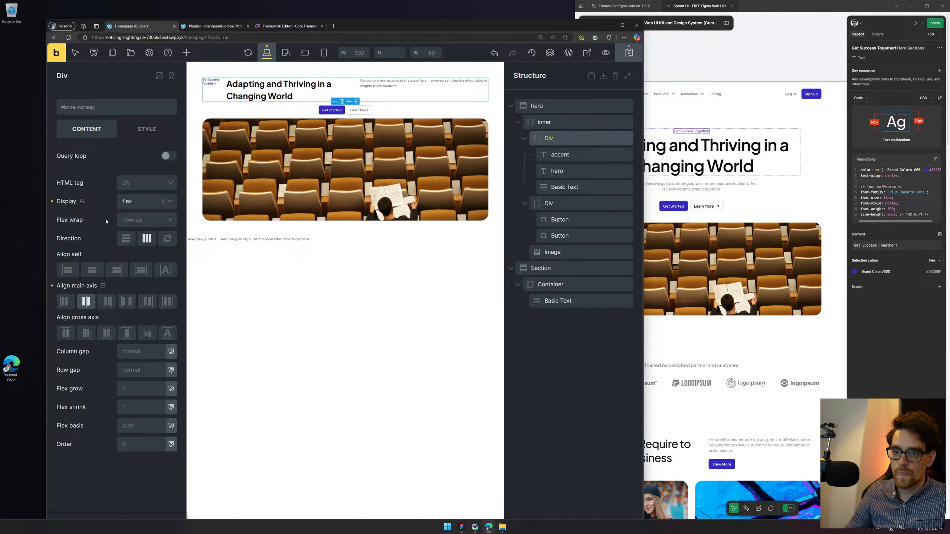
{"action": "left_click", "coordinate": [126, 238]}
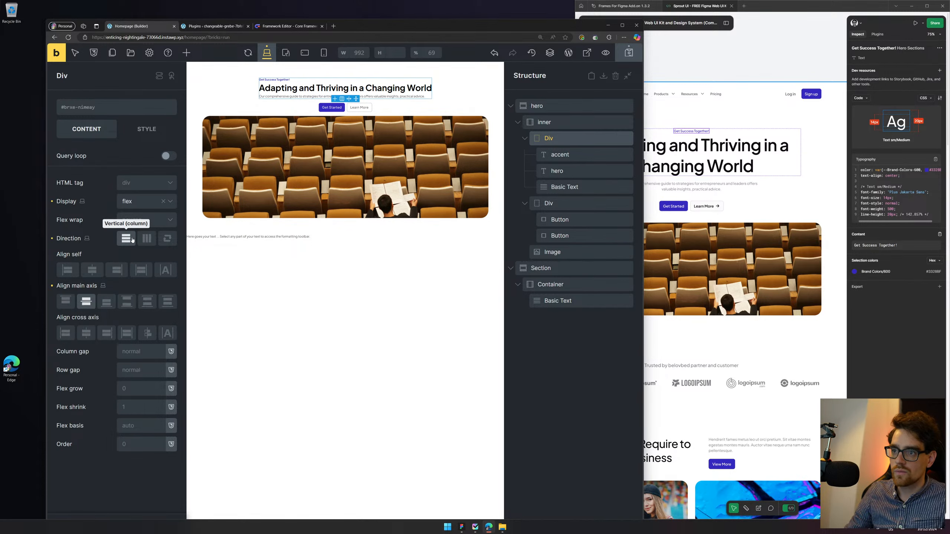
{"action": "left_click", "coordinate": [86, 301]}
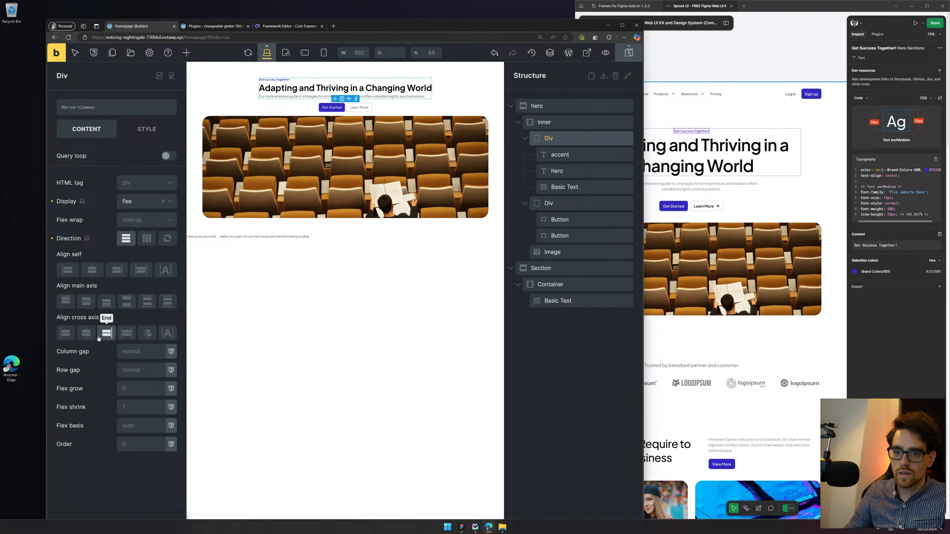
{"action": "left_click", "coordinate": [82, 338]}
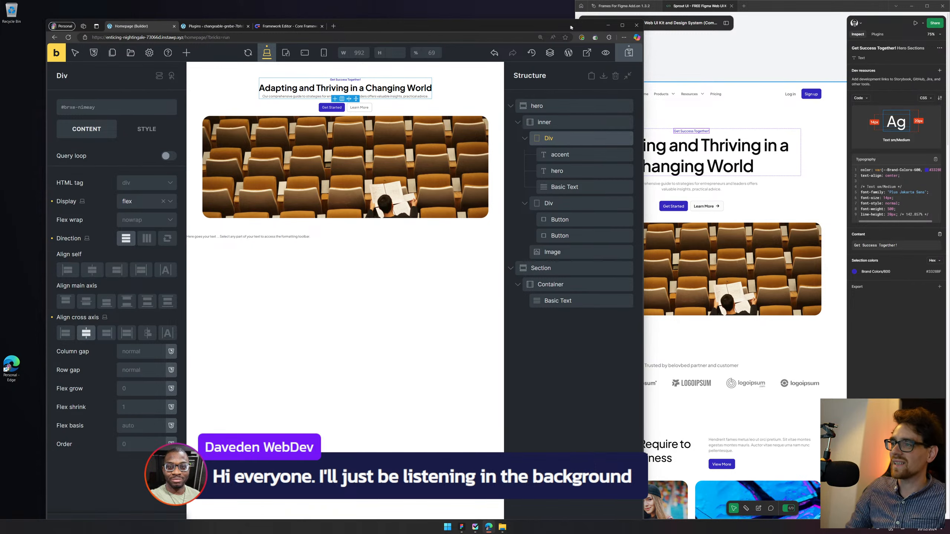
Open the text Div's layout styles and compare the heading's line wrapping with the Figma design
{"action": "left_click", "coordinate": [622, 26]}
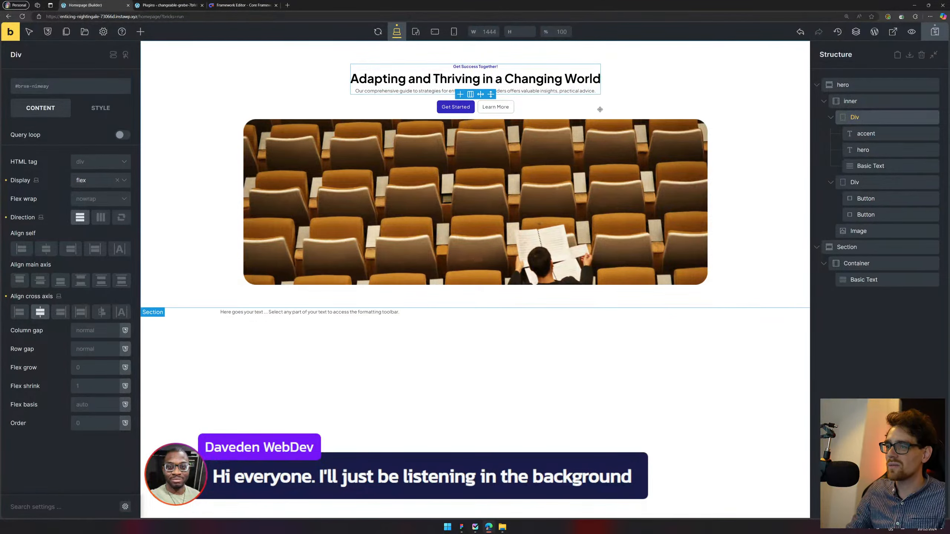
{"action": "scroll", "coordinate": [600, 104], "scroll_direction": "up", "scroll_amount": 5}
{"action": "scroll", "coordinate": [599, 100], "scroll_direction": "down", "scroll_amount": 3}
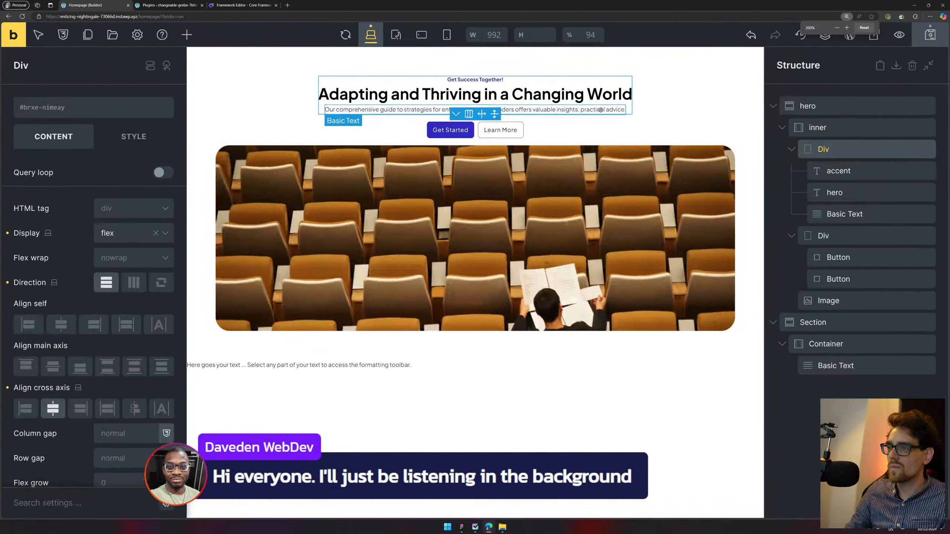
{"action": "scroll", "coordinate": [600, 116], "scroll_direction": "down", "scroll_amount": 4}
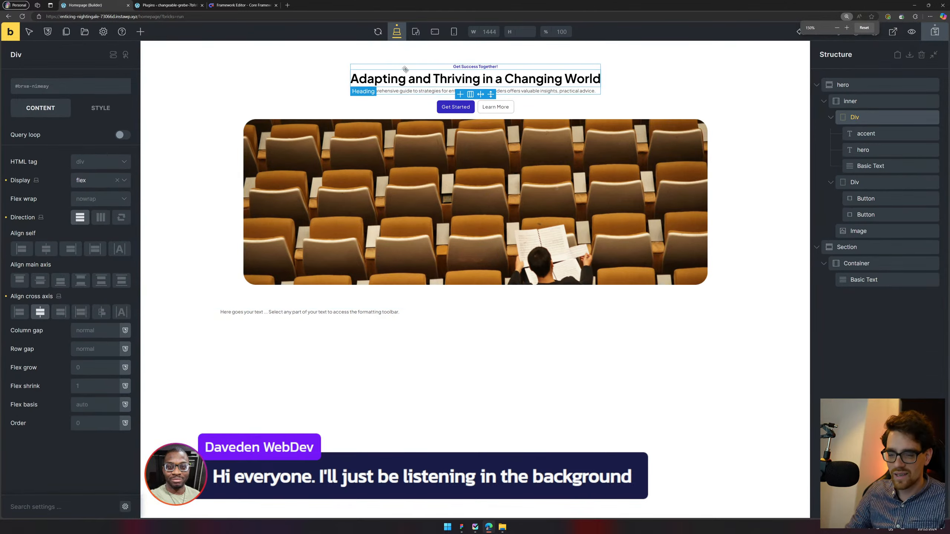
{"action": "left_click", "coordinate": [95, 109]}
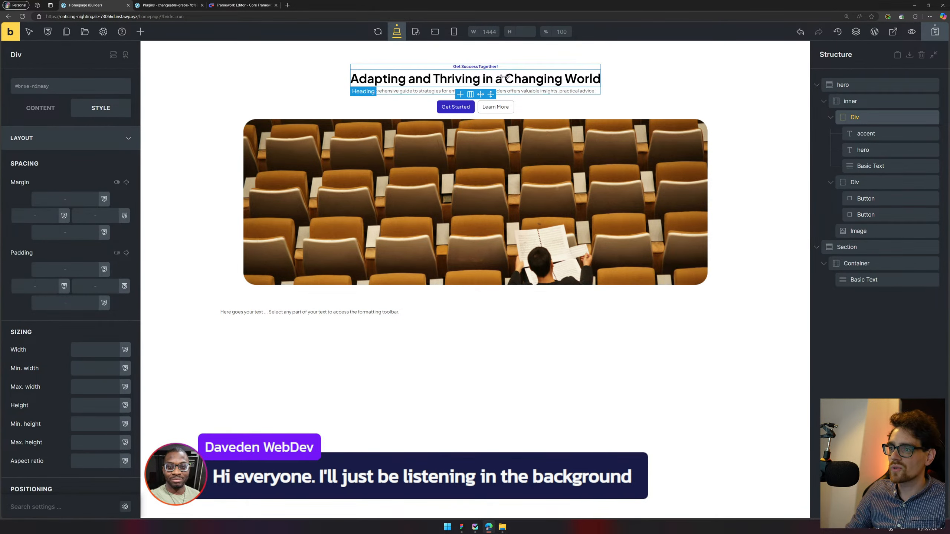
{"action": "left_click_drag", "start_coordinate": [502, 3], "coordinate": [255, 141]}
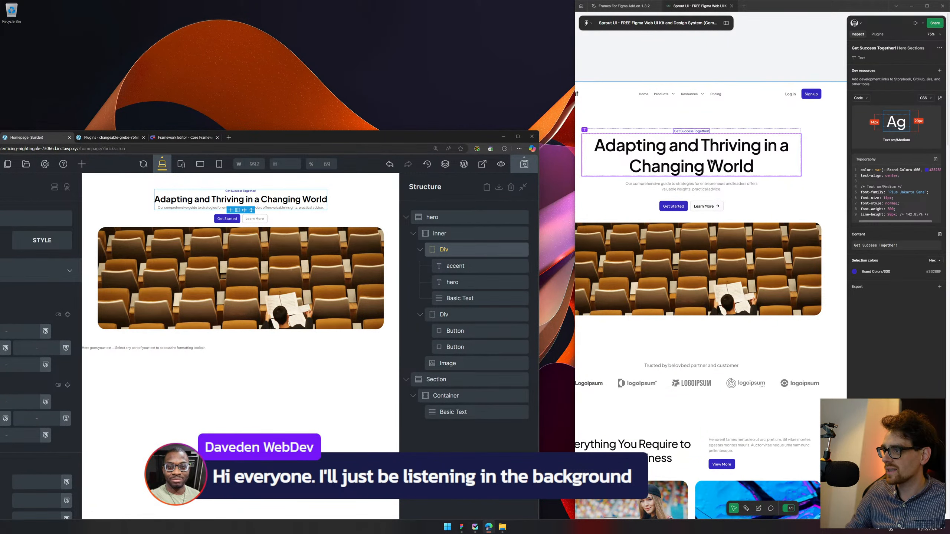
{"action": "left_click", "coordinate": [517, 136]}
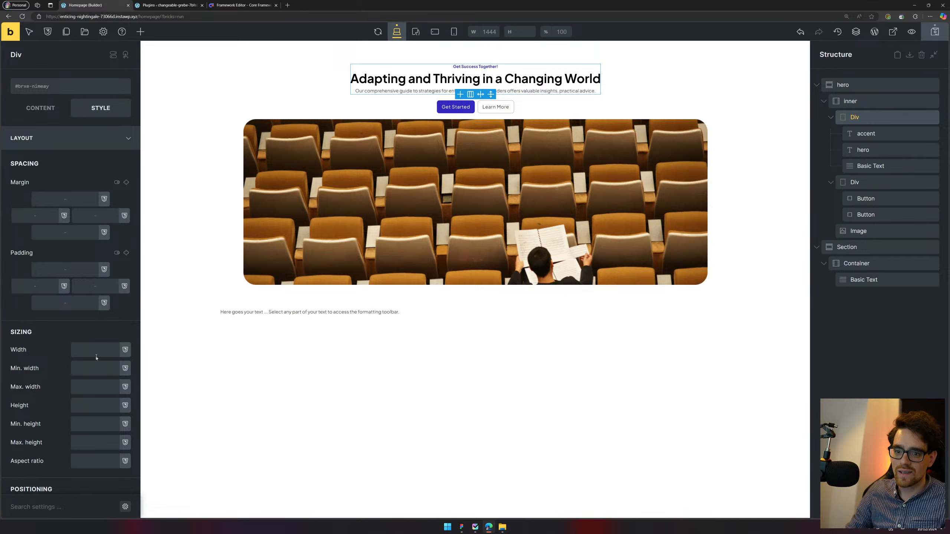
Try widths of 40ch and 20ch on the text Div, then set its width to 50ch
{"action": "left_click", "coordinate": [97, 353]}
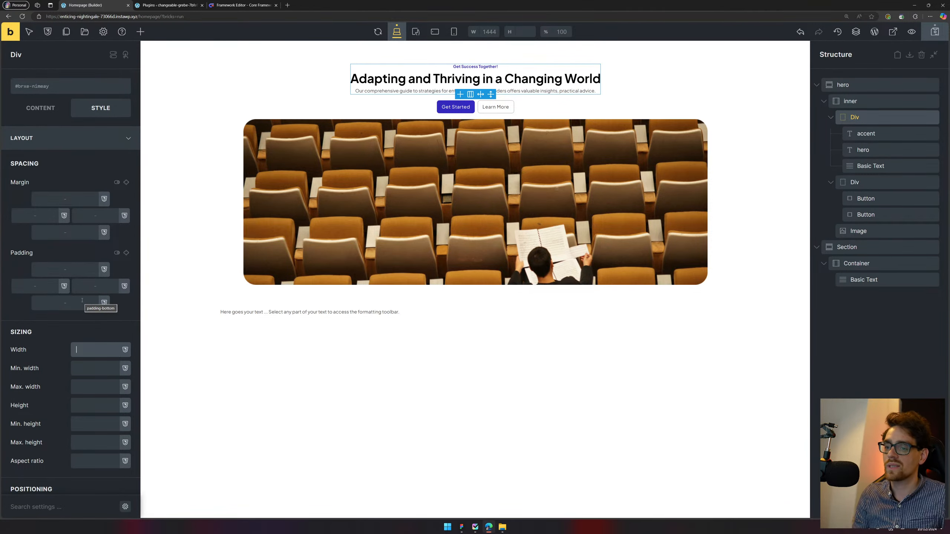
{"action": "type", "text": "40ch"}
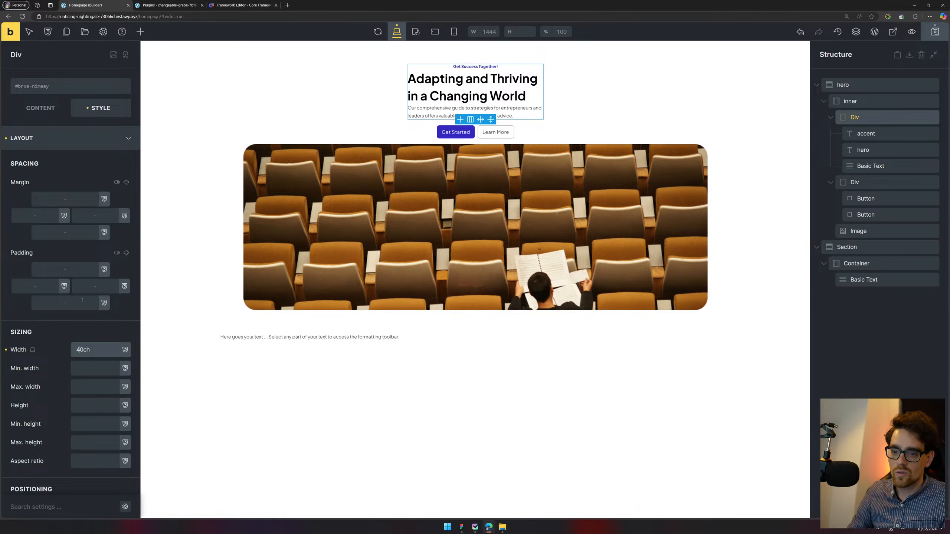
{"action": "key", "text": "BackSpace"}
{"action": "type", "text": "2"}
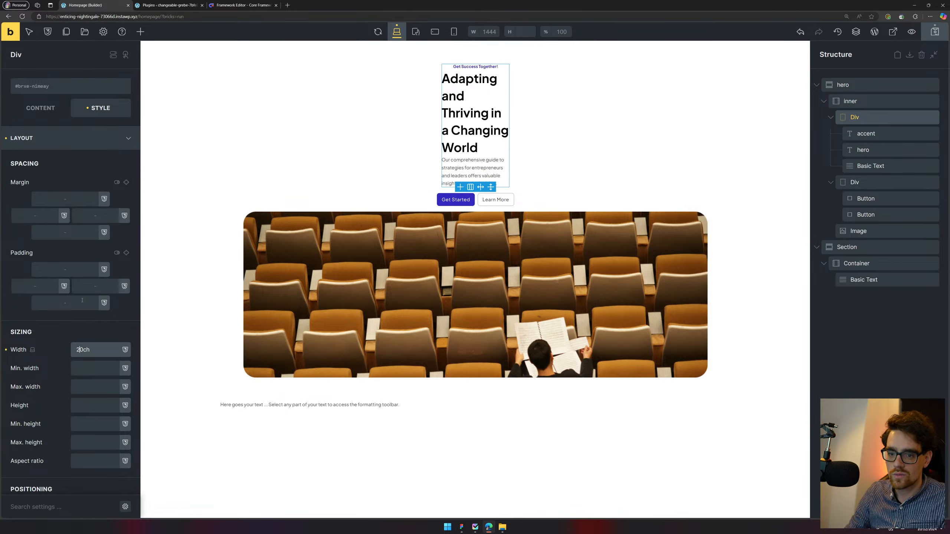
{"action": "key", "text": "BackSpace"}
{"action": "type", "text": "5"}
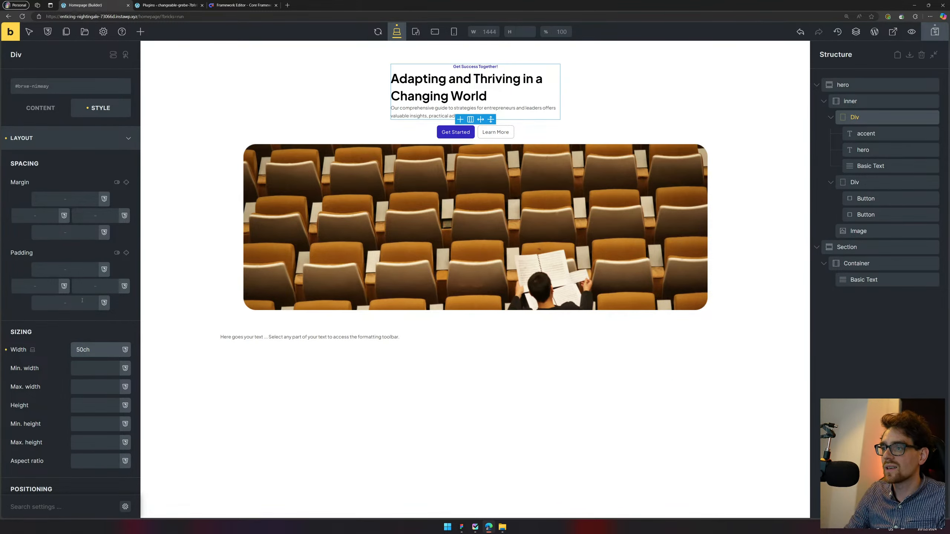
Compare the hero text with the Figma design and centre-align the text of the hero heading and the description Basic Text
{"action": "left_click_drag", "start_coordinate": [550, 3], "coordinate": [265, 77]}
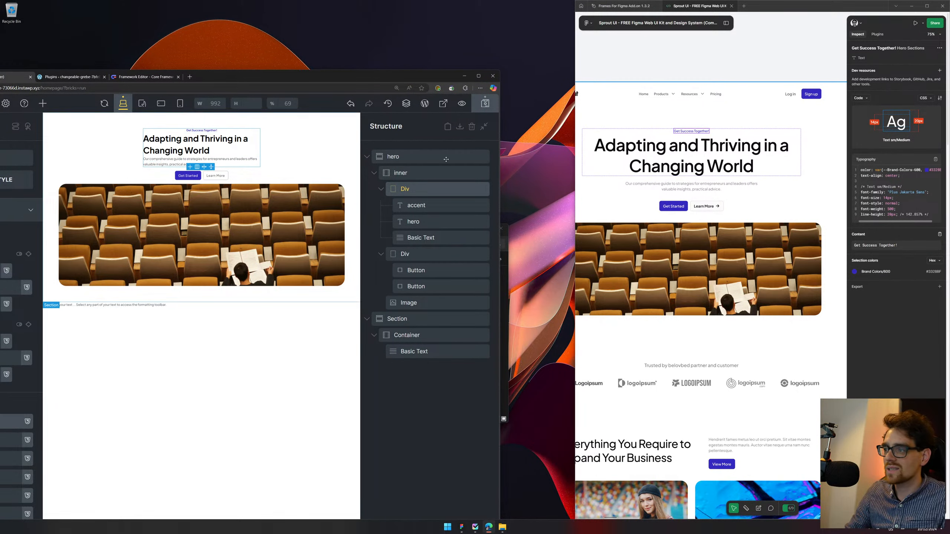
{"action": "double_click", "coordinate": [297, 79]}
{"action": "left_click", "coordinate": [449, 87]}
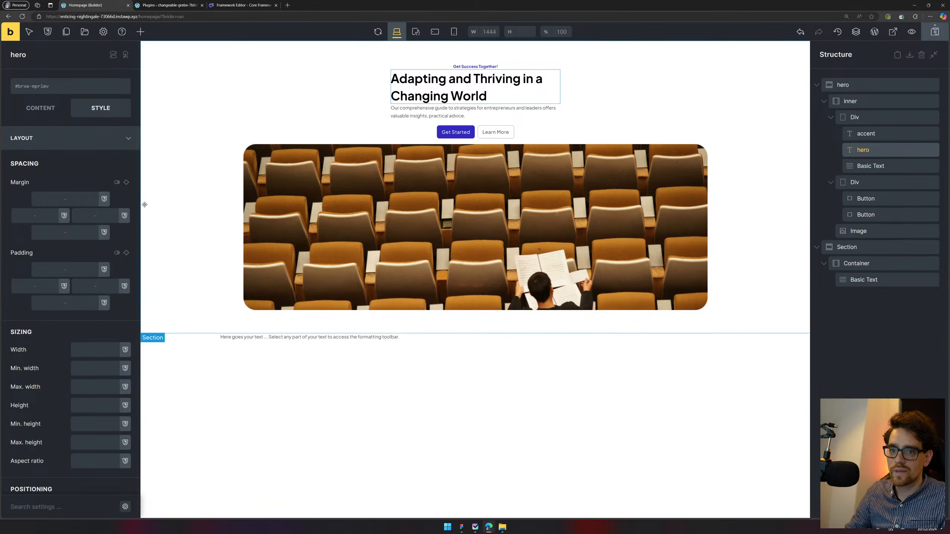
{"action": "left_click", "coordinate": [41, 109]}
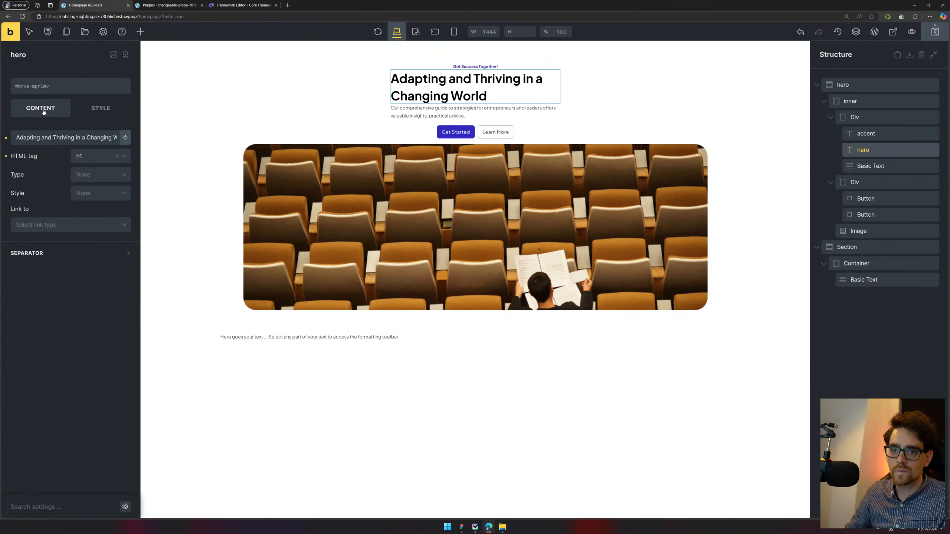
{"action": "left_click", "coordinate": [92, 108]}
{"action": "left_click", "coordinate": [79, 138]}
{"action": "left_click", "coordinate": [83, 162]}
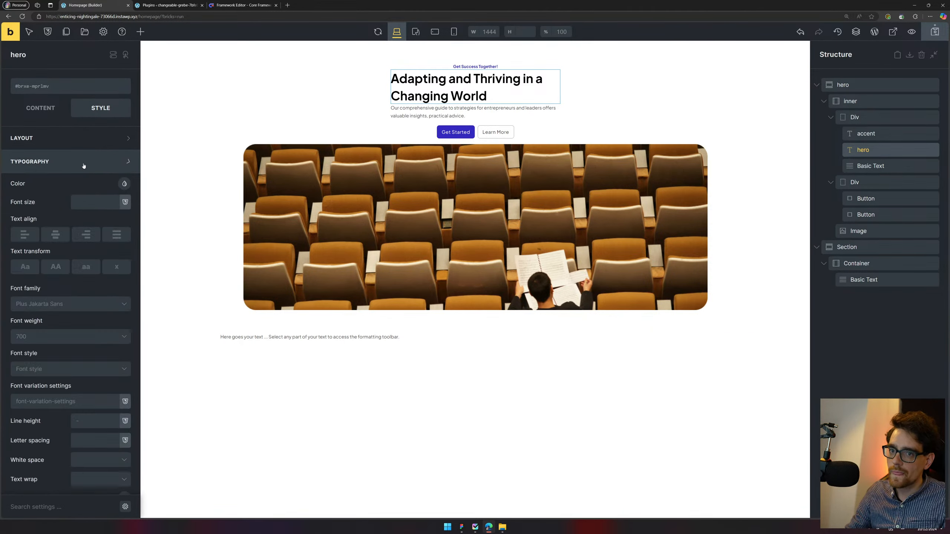
{"action": "left_click", "coordinate": [53, 234]}
{"action": "left_click", "coordinate": [408, 117]}
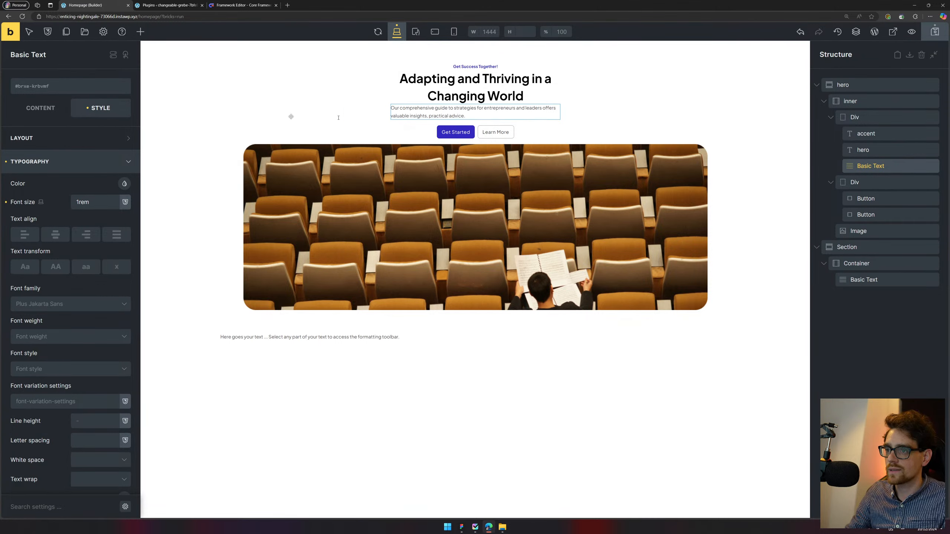
{"action": "left_click", "coordinate": [56, 235]}
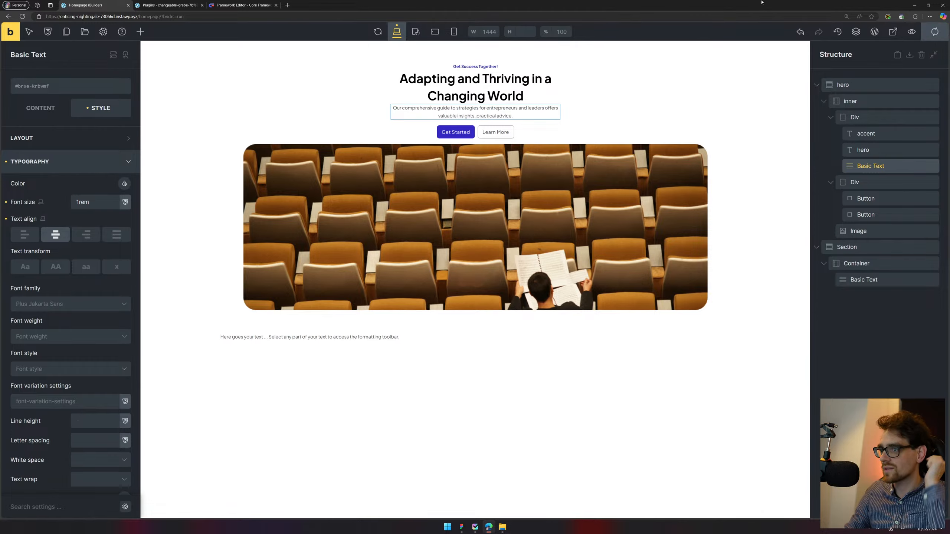
Delete the placeholder Section below the hero and resize the builder window to sit beside the Figma design
{"action": "left_click", "coordinate": [928, 5]}
{"action": "left_click_drag", "start_coordinate": [408, 49], "coordinate": [459, 33]}
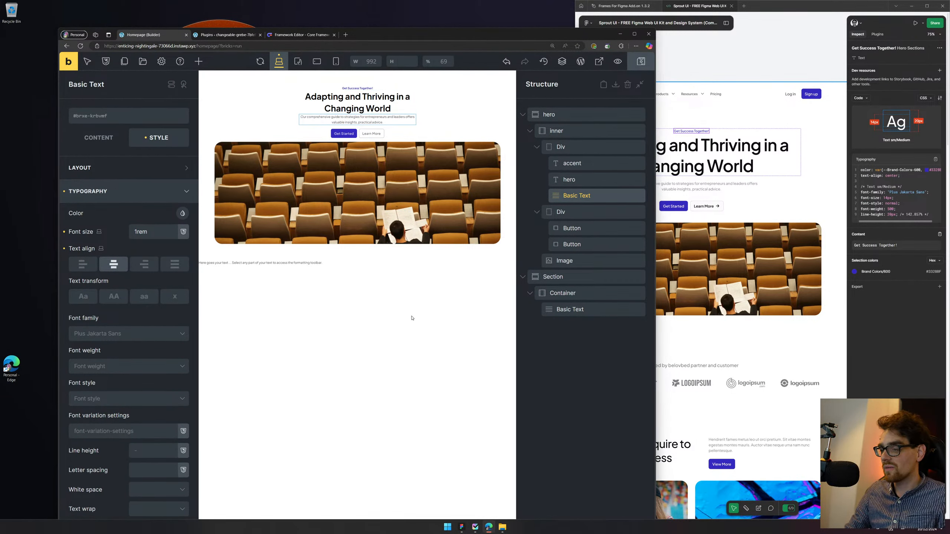
{"action": "left_click", "coordinate": [621, 277]}
{"action": "key", "text": "ctrl+shift+a"}
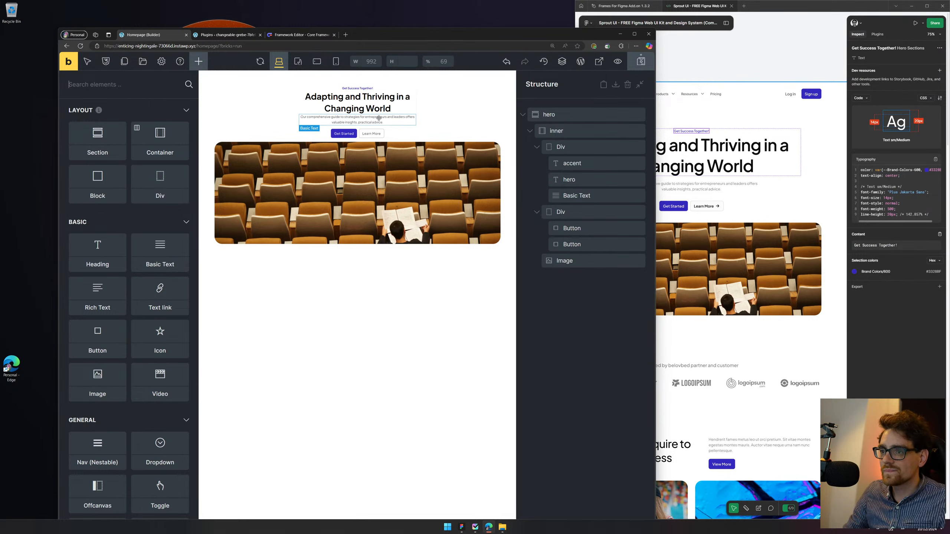
{"action": "left_click_drag", "start_coordinate": [510, 34], "coordinate": [469, 18]}
{"action": "left_click_drag", "start_coordinate": [618, 124], "coordinate": [578, 130]}
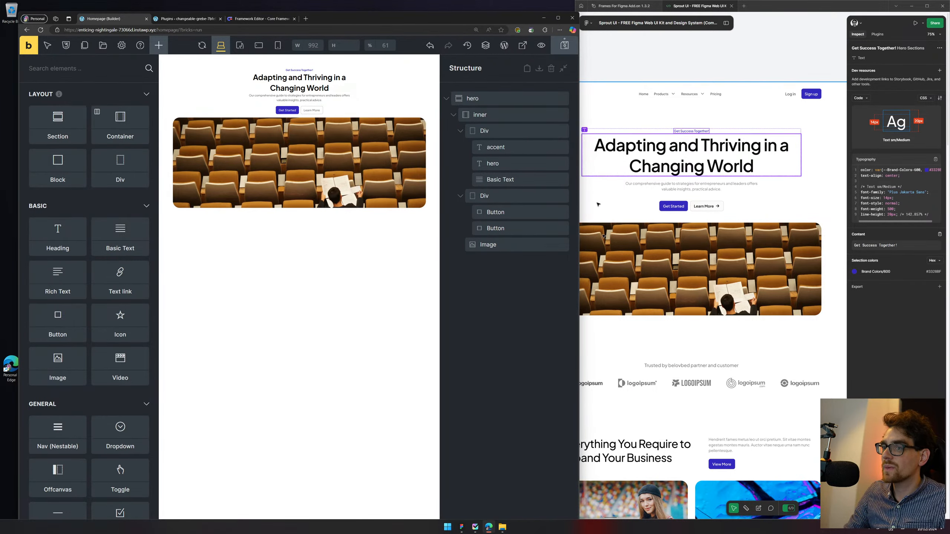
Switch to the Blitzit task list and mark the Banner/Hero Section, Theme defaults and Breakdown the design tasks as done
{"action": "mouse_move", "coordinate": [479, 526]}
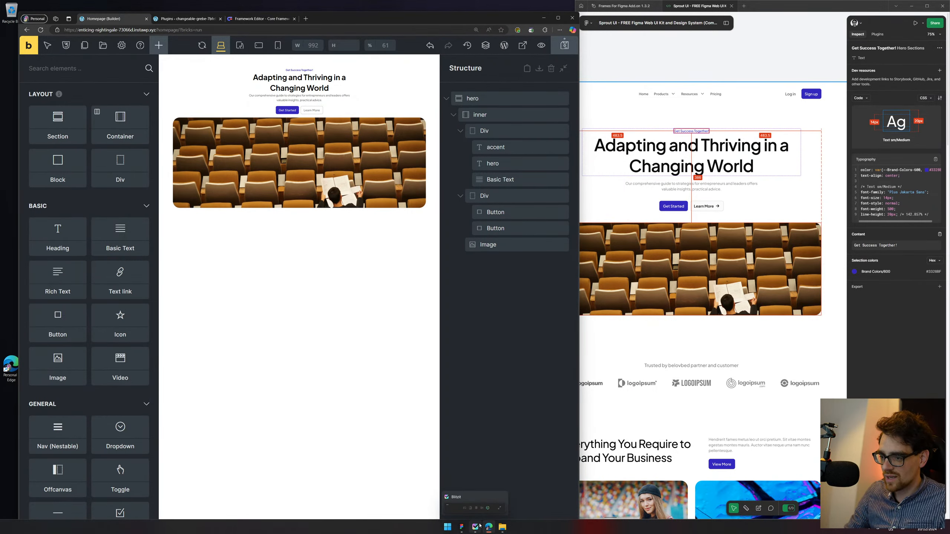
{"action": "left_click", "coordinate": [474, 503]}
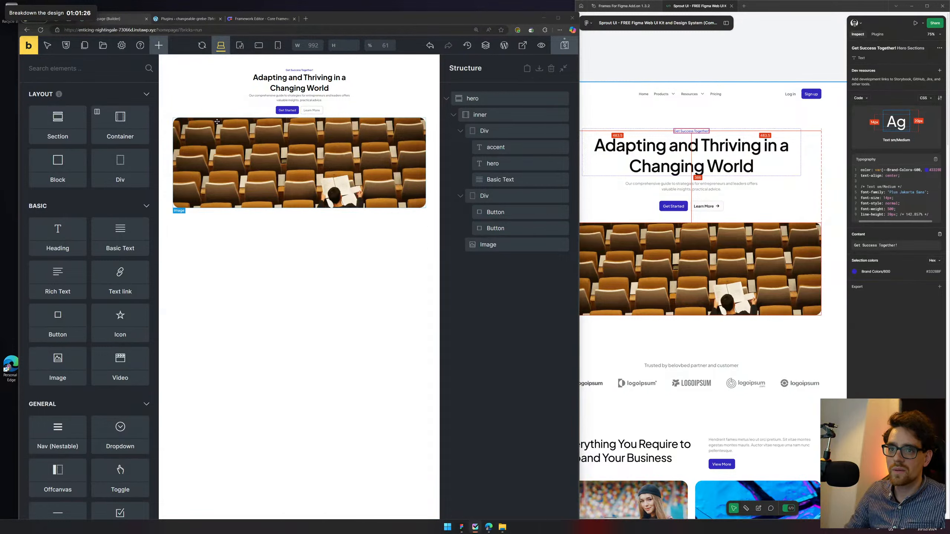
{"action": "mouse_move", "coordinate": [61, 13]}
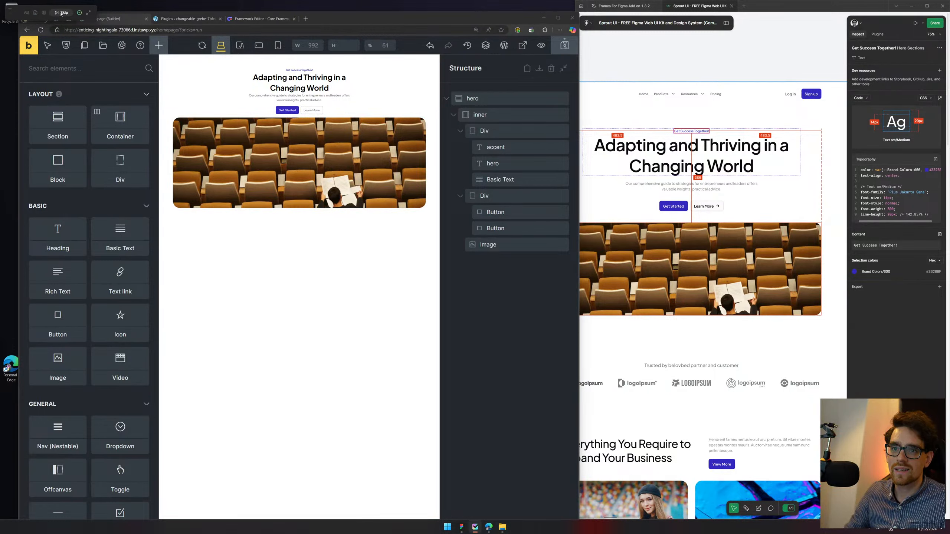
{"action": "left_click", "coordinate": [89, 12]}
{"action": "mouse_move", "coordinate": [45, 77]}
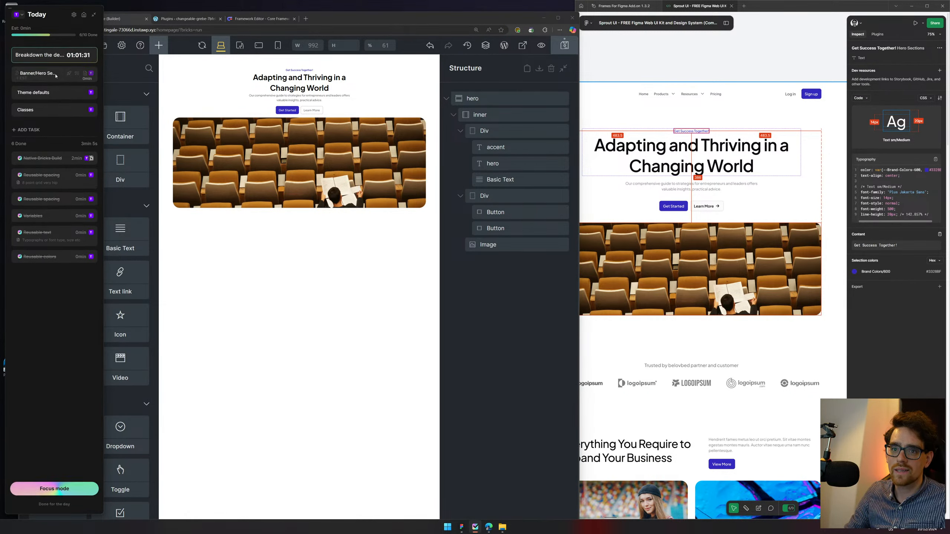
{"action": "left_click", "coordinate": [20, 74]}
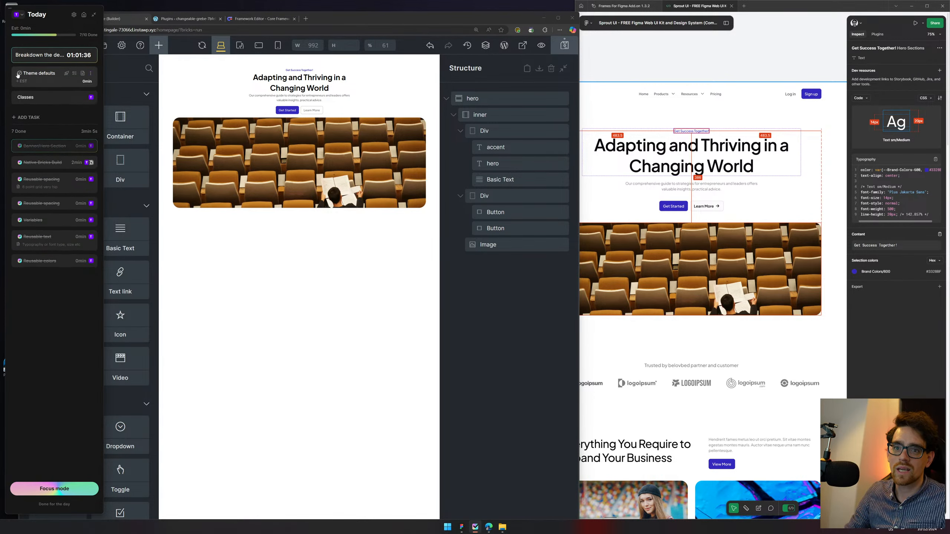
{"action": "left_click", "coordinate": [19, 74]}
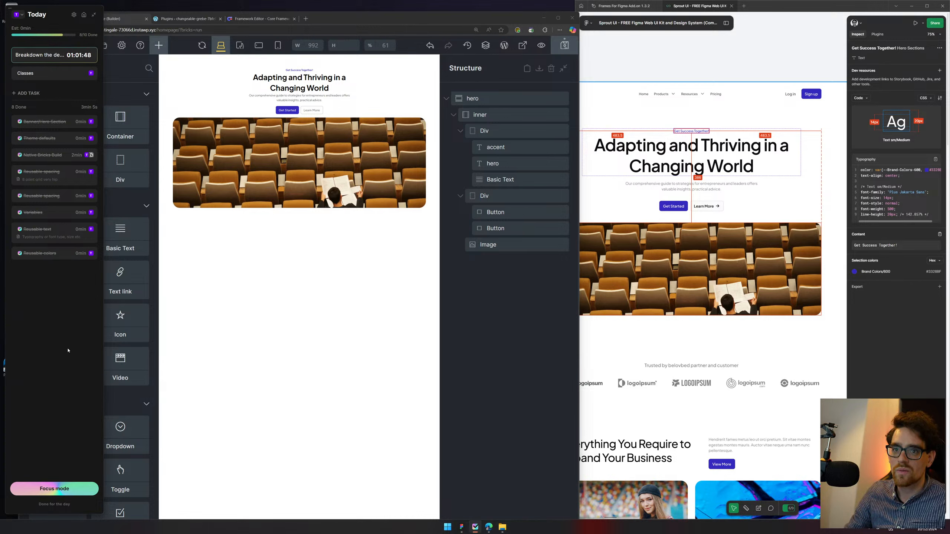
{"action": "mouse_move", "coordinate": [64, 56]}
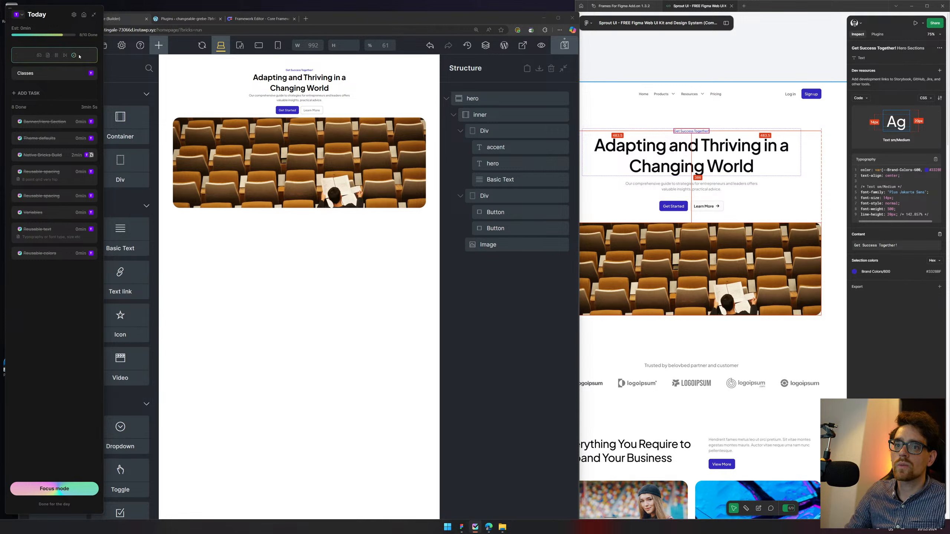
{"action": "left_click", "coordinate": [75, 55]}
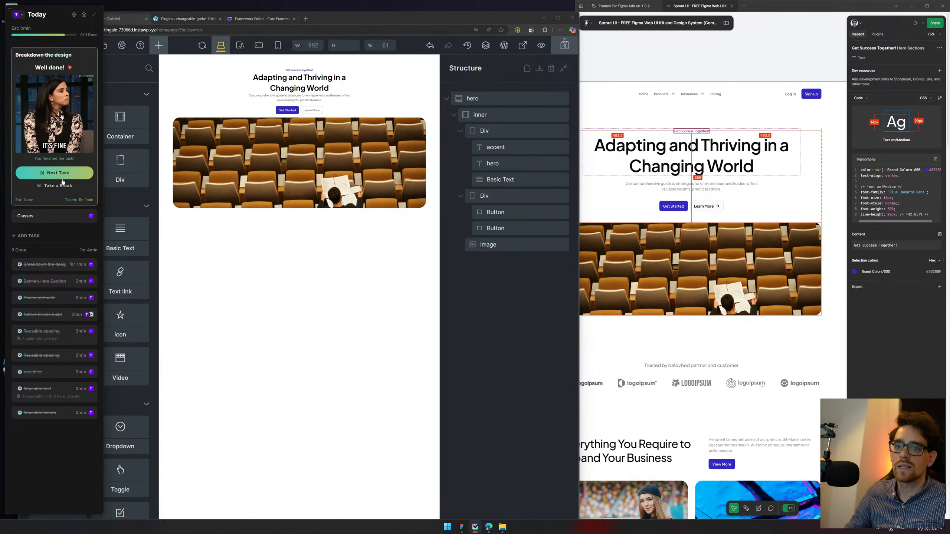
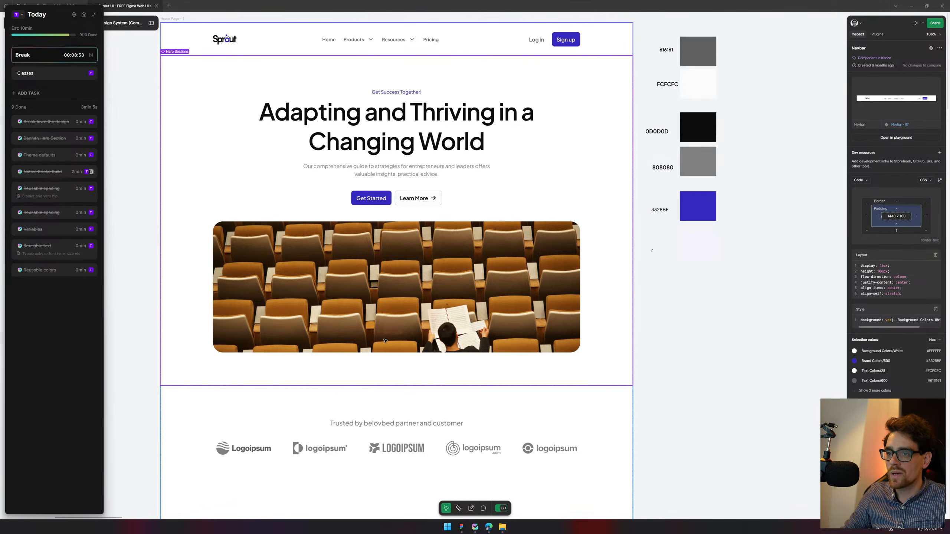
Outline the text group, button row, image and whole hero section in red over the Figma design and clear the outlines
{"action": "scroll", "coordinate": [260, 197], "scroll_direction": "up", "scroll_amount": 4}
{"action": "scroll", "coordinate": [246, 152], "scroll_direction": "up", "scroll_amount": 2}
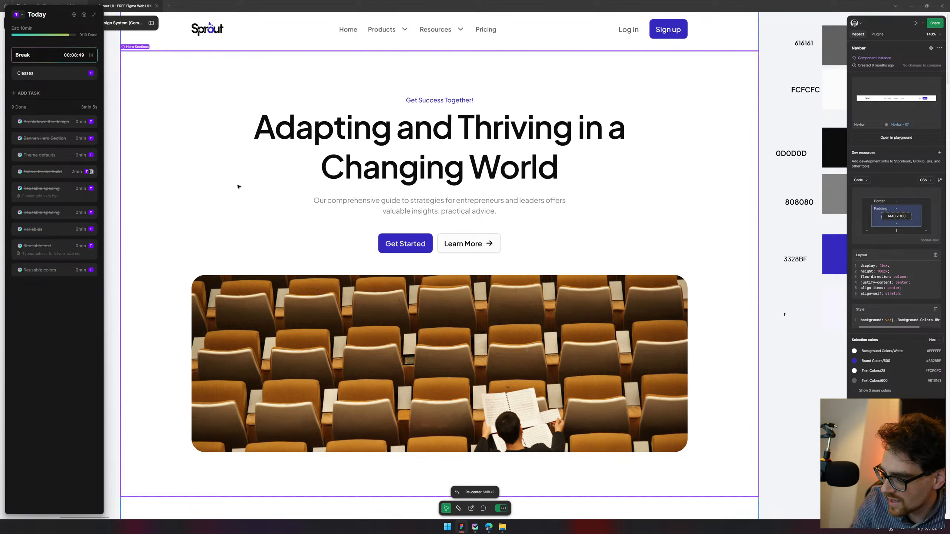
{"action": "mouse_move", "coordinate": [244, 89]}
{"action": "left_mouse_down"}
{"action": "mouse_move", "coordinate": [240, 150]}
{"action": "mouse_move", "coordinate": [256, 233]}
{"action": "mouse_move", "coordinate": [621, 218]}
{"action": "mouse_move", "coordinate": [654, 123]}
{"action": "mouse_move", "coordinate": [443, 86]}
{"action": "mouse_move", "coordinate": [245, 93]}
{"action": "left_mouse_up"}
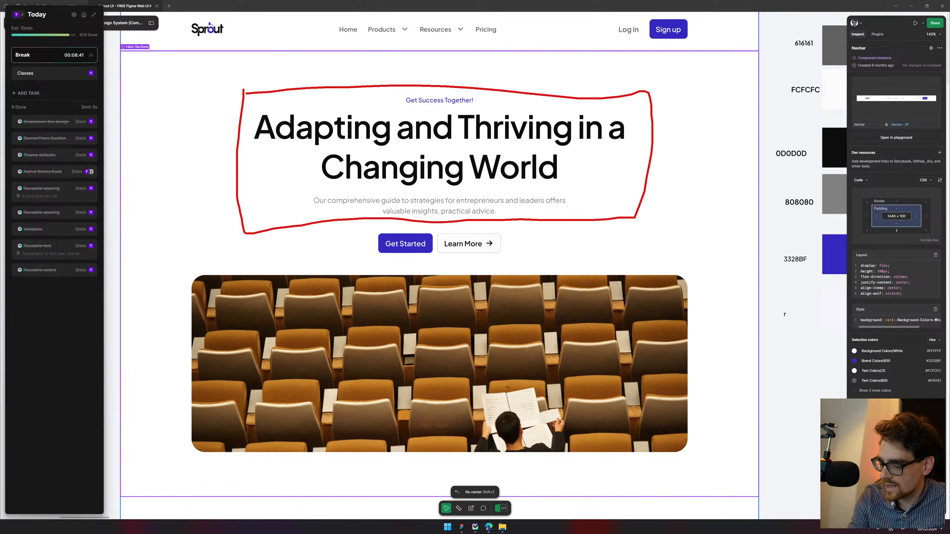
{"action": "left_click_drag", "start_coordinate": [435, 229], "coordinate": [435, 236]}
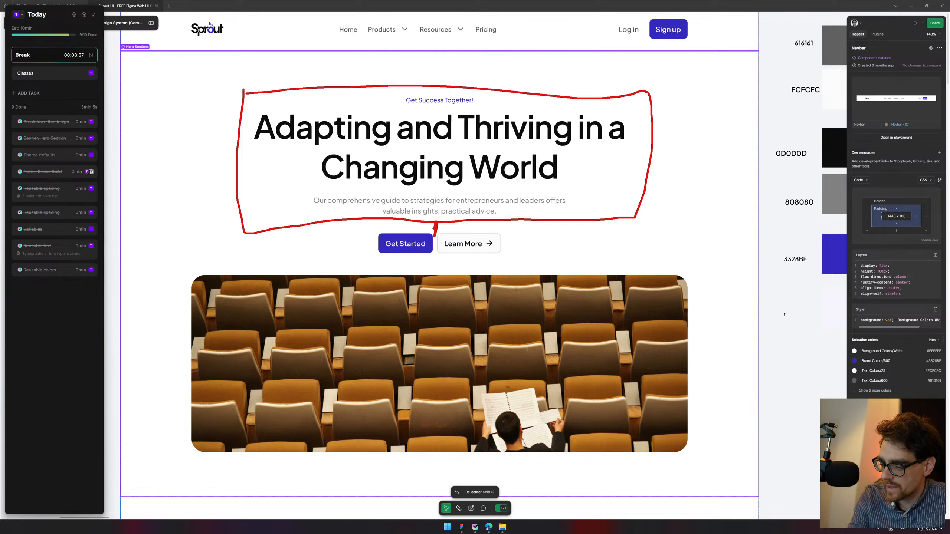
{"action": "mouse_move", "coordinate": [373, 233]}
{"action": "left_mouse_down"}
{"action": "mouse_move", "coordinate": [522, 225]}
{"action": "mouse_move", "coordinate": [524, 250]}
{"action": "mouse_move", "coordinate": [370, 263]}
{"action": "mouse_move", "coordinate": [379, 246]}
{"action": "left_mouse_up"}
{"action": "mouse_move", "coordinate": [173, 273]}
{"action": "left_mouse_down"}
{"action": "mouse_move", "coordinate": [180, 457]}
{"action": "mouse_move", "coordinate": [324, 466]}
{"action": "mouse_move", "coordinate": [672, 457]}
{"action": "mouse_move", "coordinate": [715, 320]}
{"action": "mouse_move", "coordinate": [477, 272]}
{"action": "mouse_move", "coordinate": [157, 283]}
{"action": "left_mouse_up"}
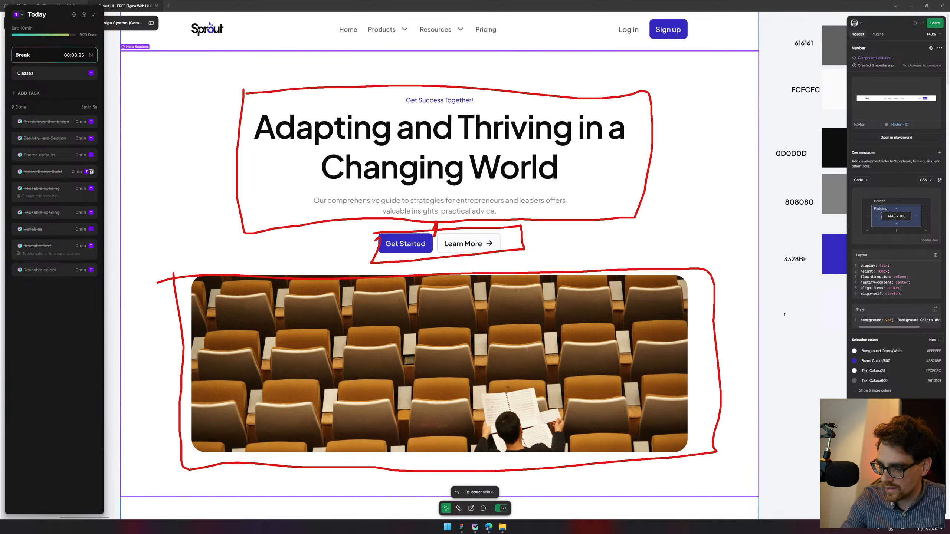
{"action": "mouse_move", "coordinate": [137, 59]}
{"action": "left_mouse_down"}
{"action": "mouse_move", "coordinate": [129, 486]}
{"action": "mouse_move", "coordinate": [698, 473]}
{"action": "mouse_move", "coordinate": [739, 415]}
{"action": "mouse_move", "coordinate": [727, 84]}
{"action": "mouse_move", "coordinate": [124, 67]}
{"action": "left_mouse_up"}
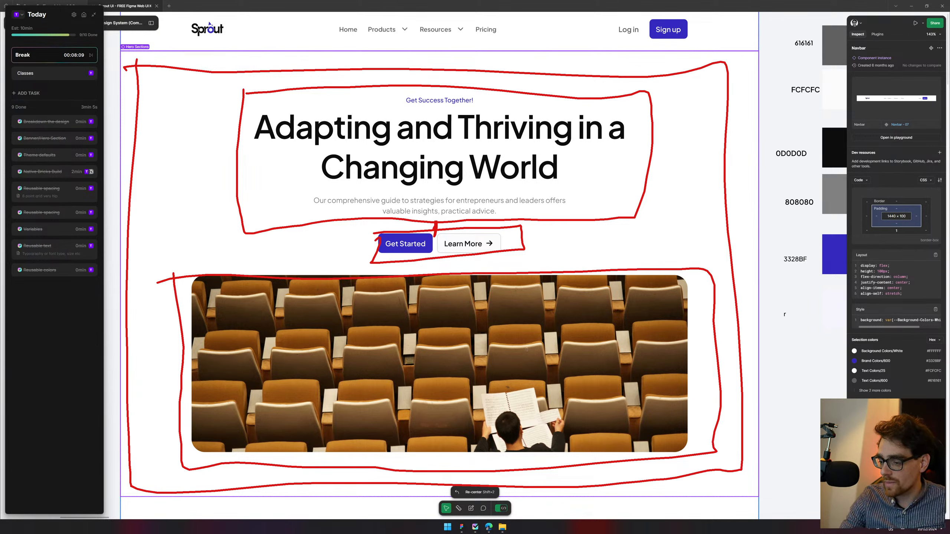
{"action": "key", "text": "shift+2"}
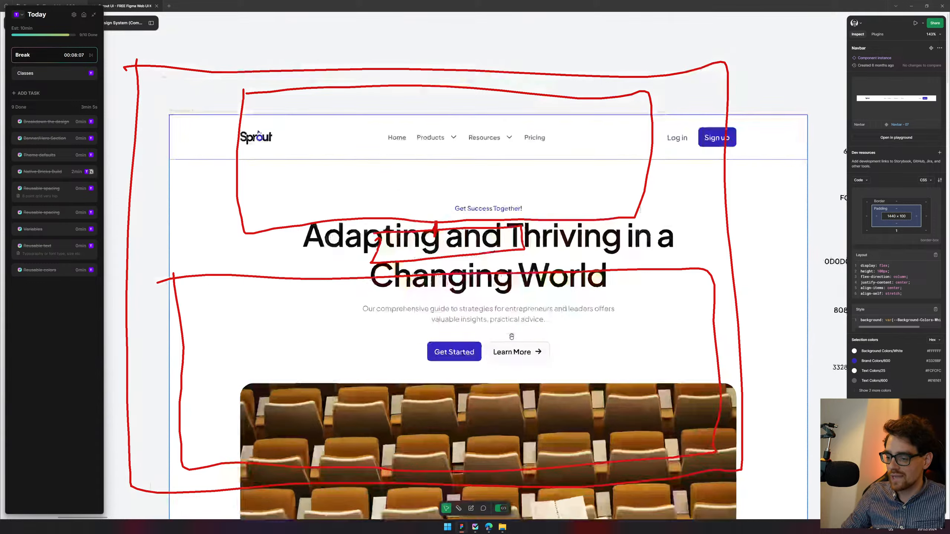
{"action": "left_click_drag", "start_coordinate": [550, 405], "coordinate": [487, 356]}
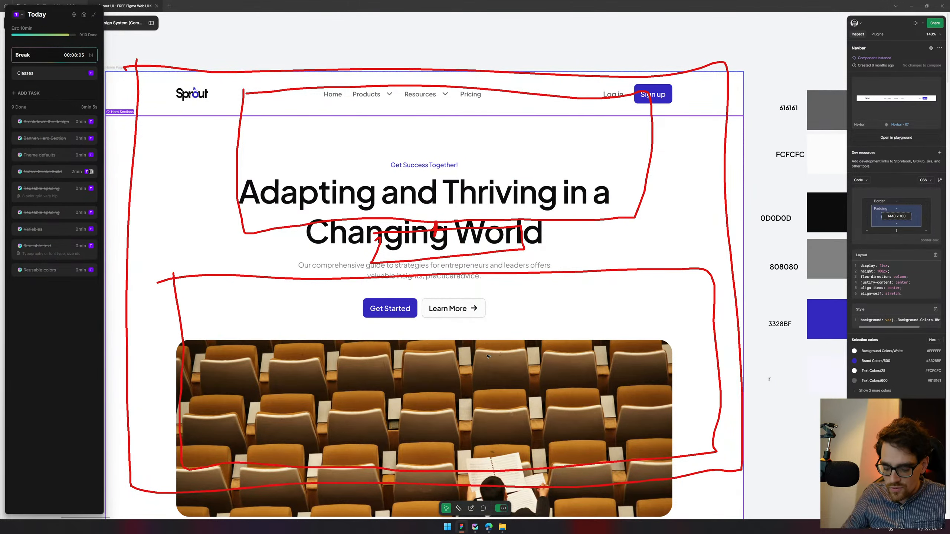
{"action": "key", "text": "Escape"}
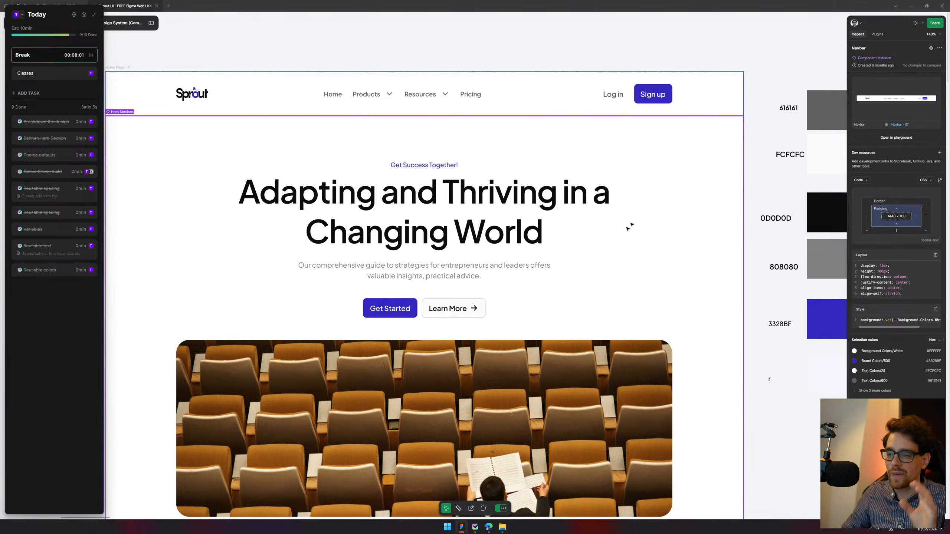
Examine the colour swatches beside the Figma hero design: 616161, FCFCFC, 3328BF and the pale one at the end
{"action": "left_click_drag", "start_coordinate": [709, 254], "coordinate": [696, 124]}
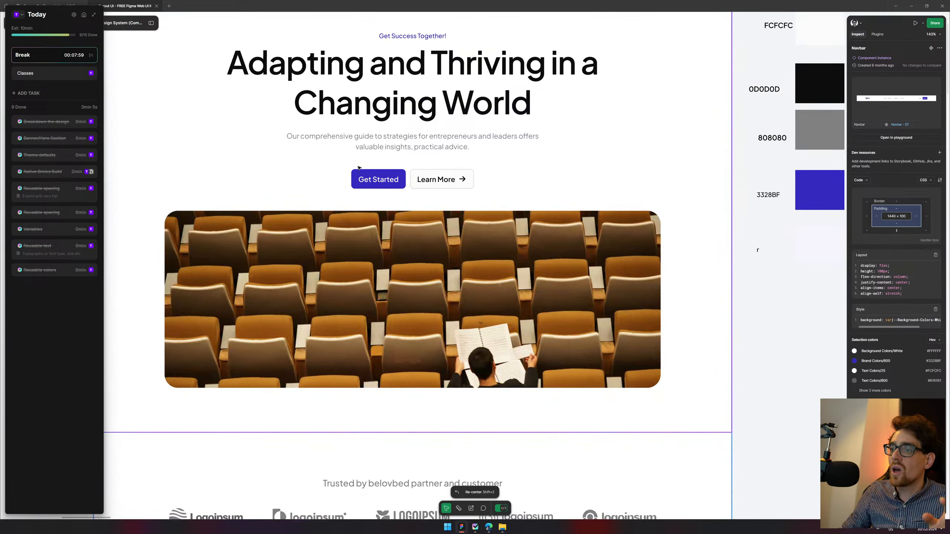
{"action": "key", "text": "shift+2"}
{"action": "left_click_drag", "start_coordinate": [655, 267], "coordinate": [490, 290]}
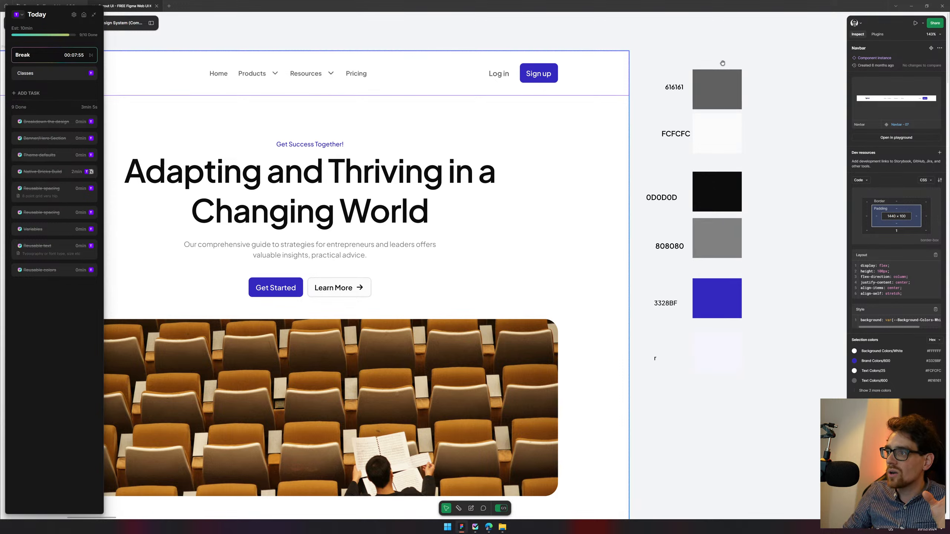
{"action": "key", "text": "Escape"}
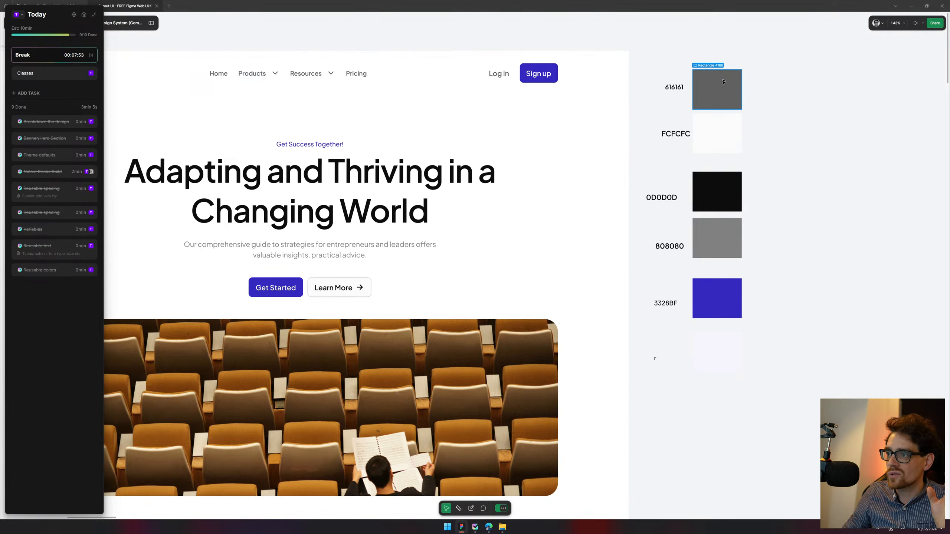
{"action": "left_click", "coordinate": [724, 92]}
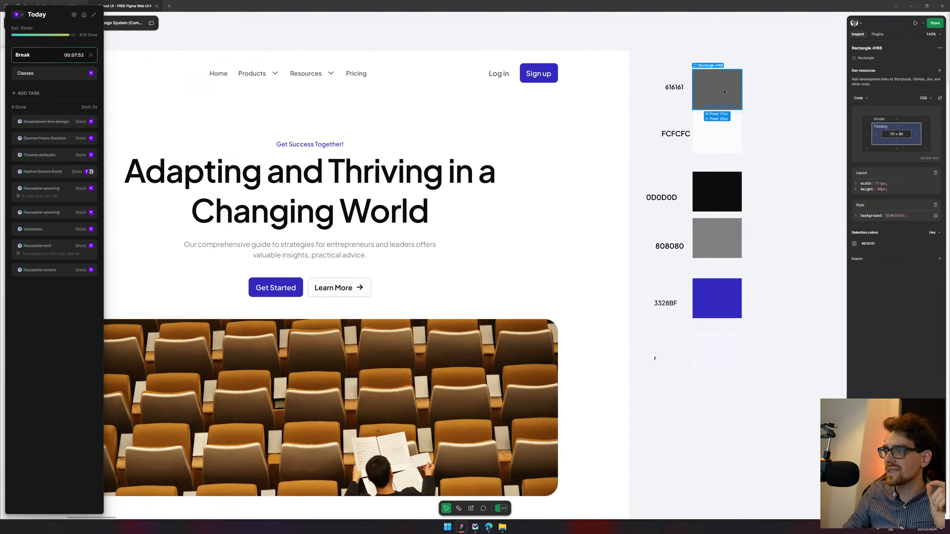
{"action": "left_click", "coordinate": [720, 142]}
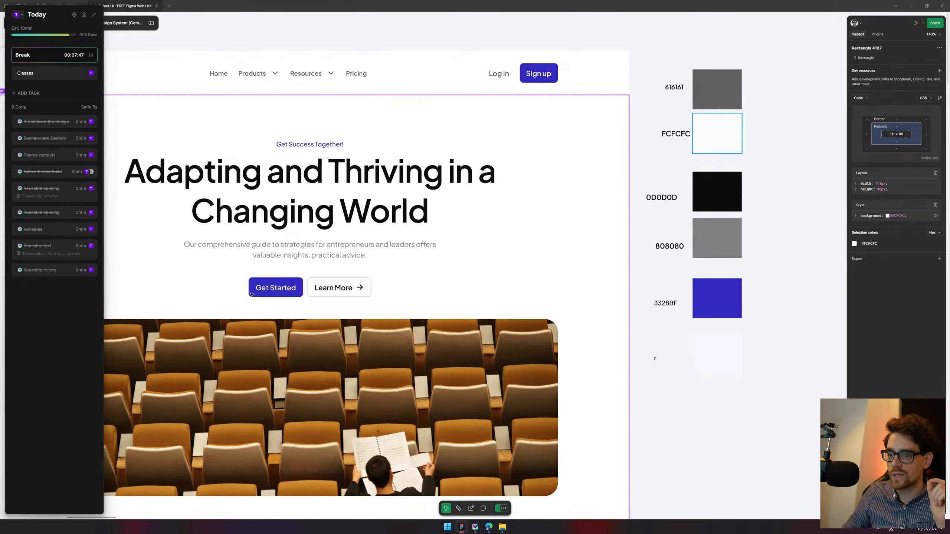
{"action": "left_click", "coordinate": [718, 303]}
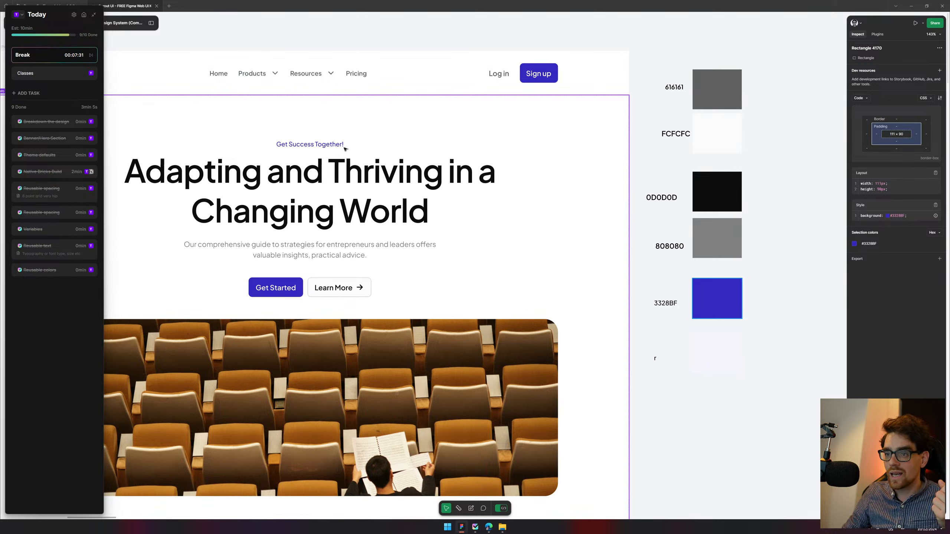
{"action": "left_click", "coordinate": [794, 236]}
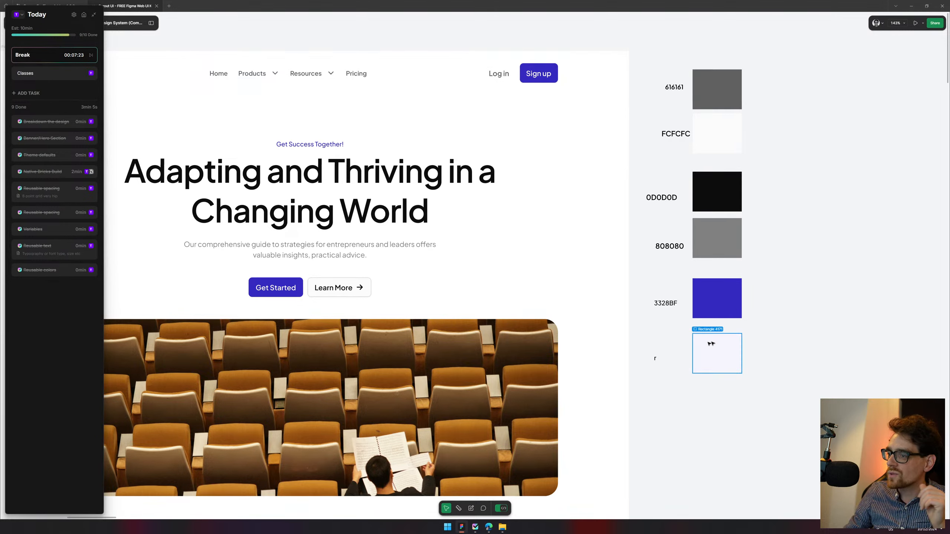
{"action": "left_click", "coordinate": [733, 361]}
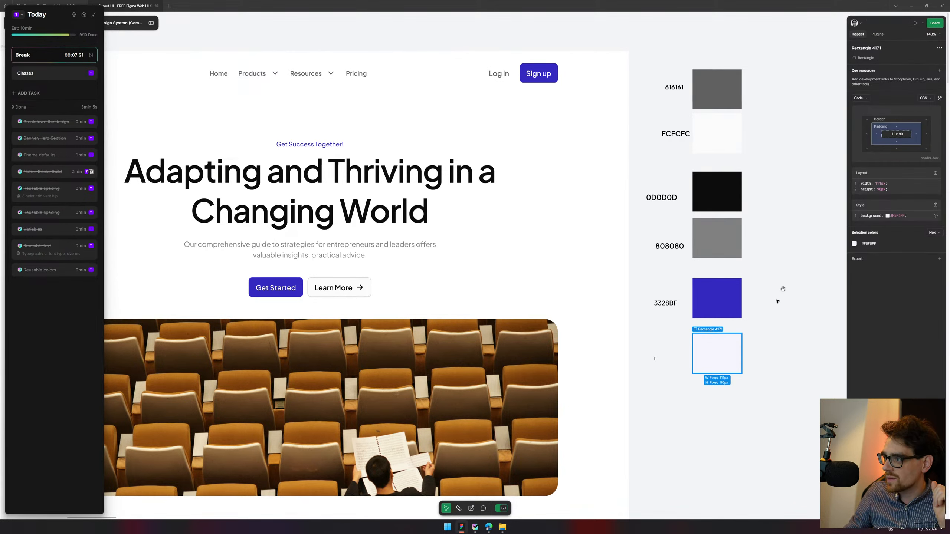
{"action": "key", "text": "Escape"}
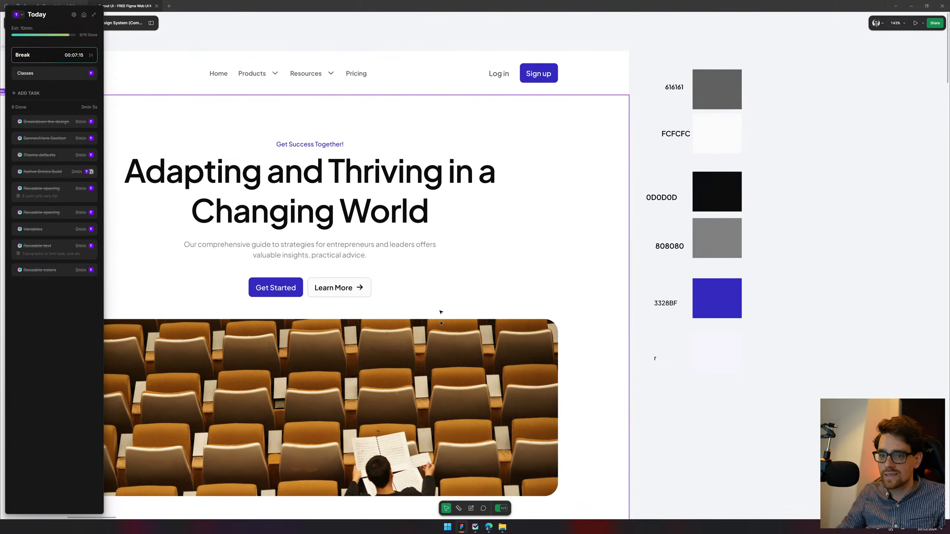
{"action": "scroll", "coordinate": [452, 154], "scroll_direction": "down", "scroll_amount": 5}
{"action": "left_click_drag", "start_coordinate": [487, 172], "coordinate": [517, 169]}
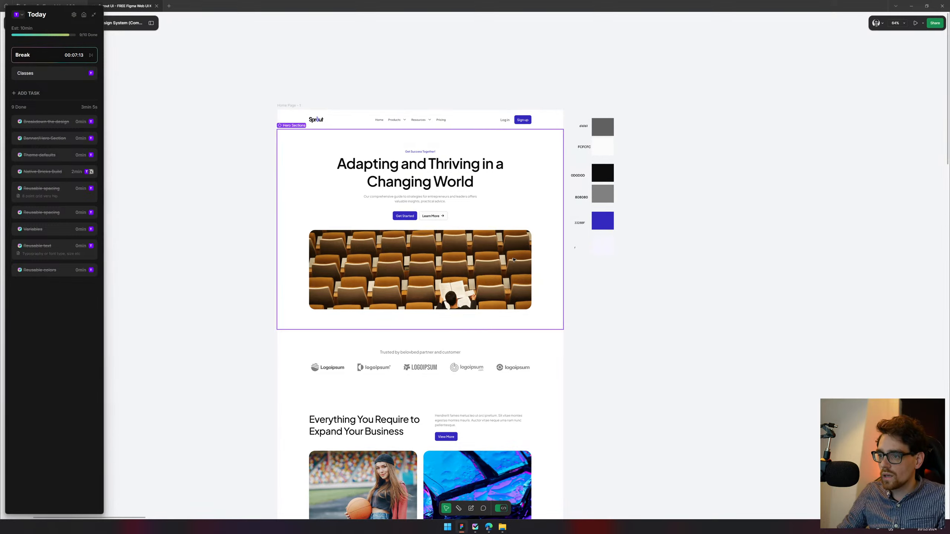
{"action": "scroll", "coordinate": [440, 157], "scroll_direction": "up", "scroll_amount": 4}
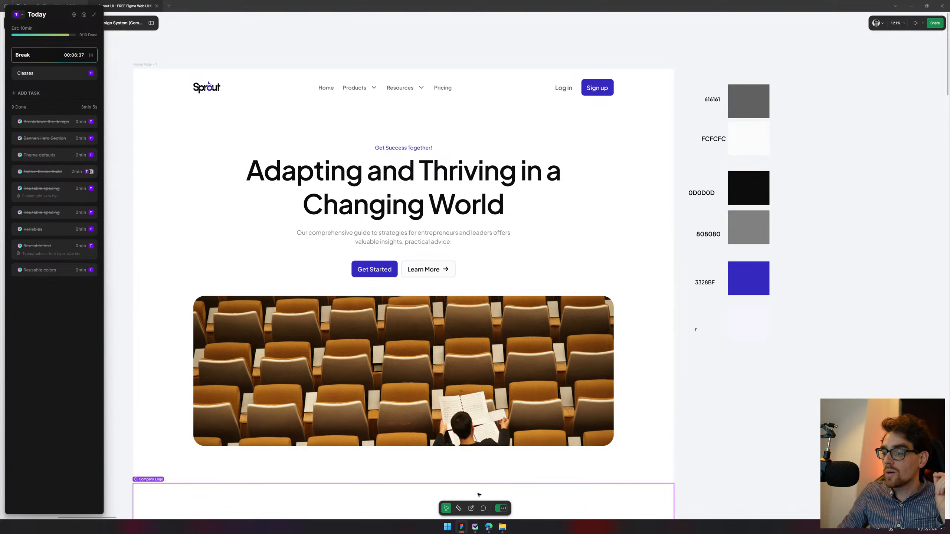
Switch to the Bricks builder, get the Blitzit task list out of the way and show the global variables in the manager
{"action": "mouse_move", "coordinate": [492, 529]}
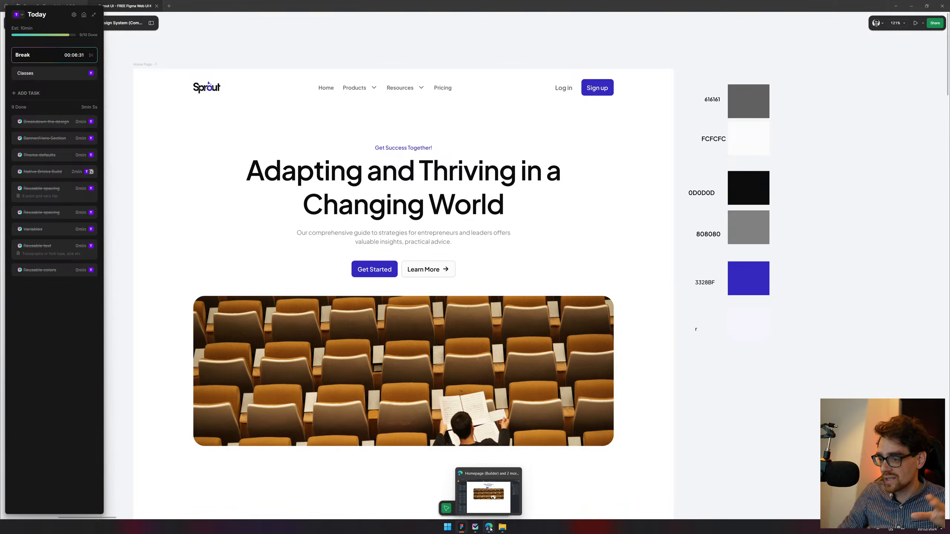
{"action": "left_click", "coordinate": [494, 526]}
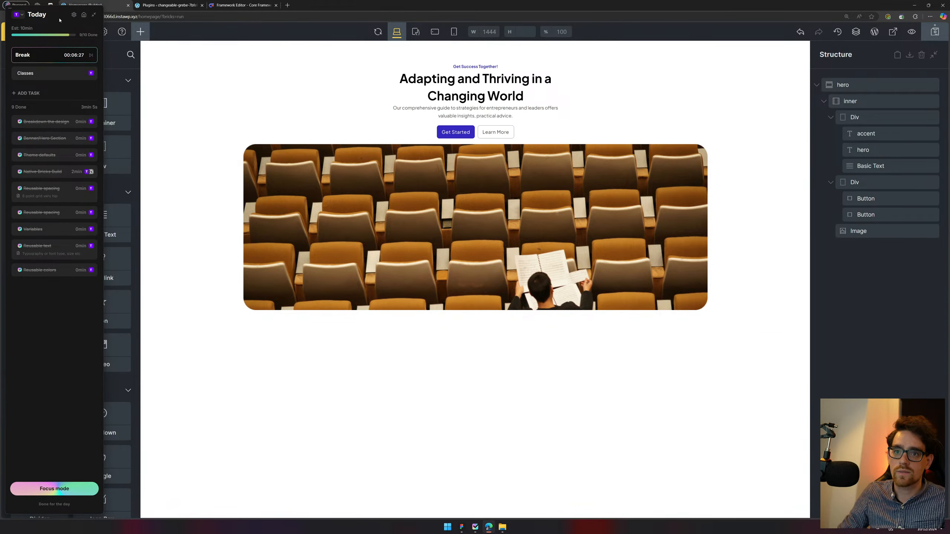
{"action": "left_click", "coordinate": [10, 9]}
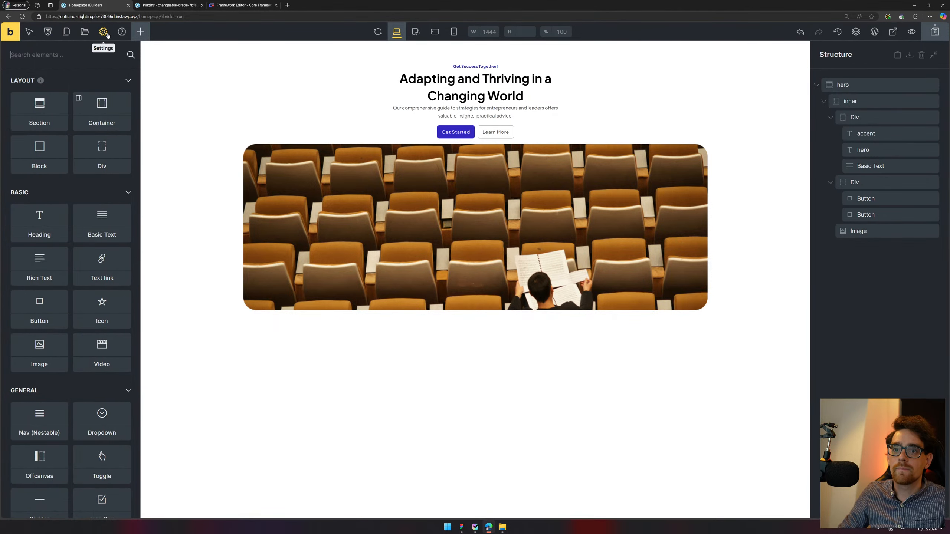
{"action": "left_click", "coordinate": [49, 33]}
{"action": "left_click", "coordinate": [222, 74]}
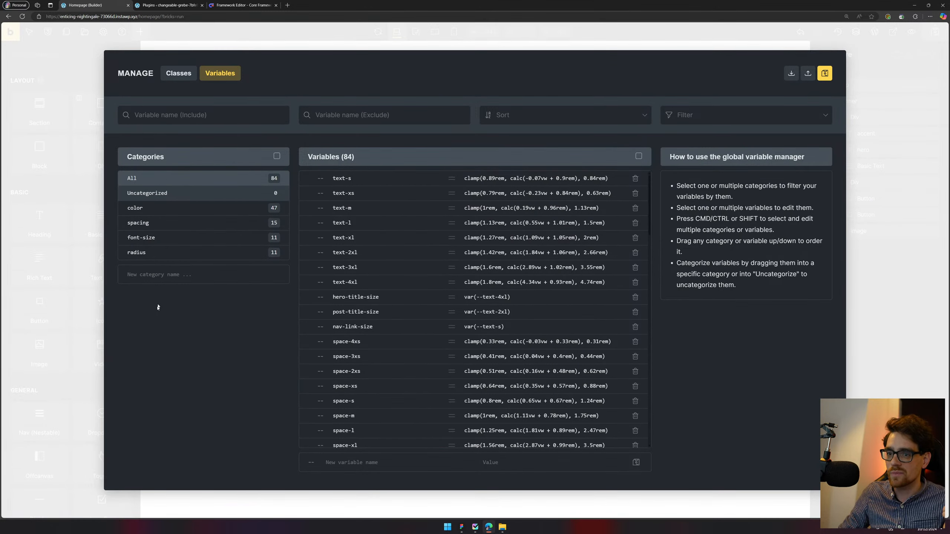
Open the Core Framework home page in a new browser tab and show the --primary colour in the framework editor
{"action": "left_click", "coordinate": [250, 6]}
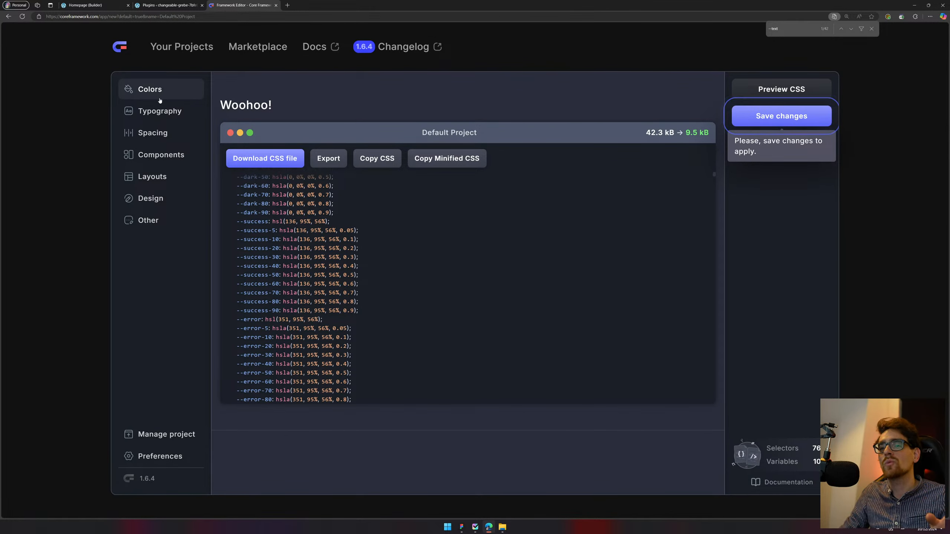
{"action": "middle_click", "coordinate": [121, 47]}
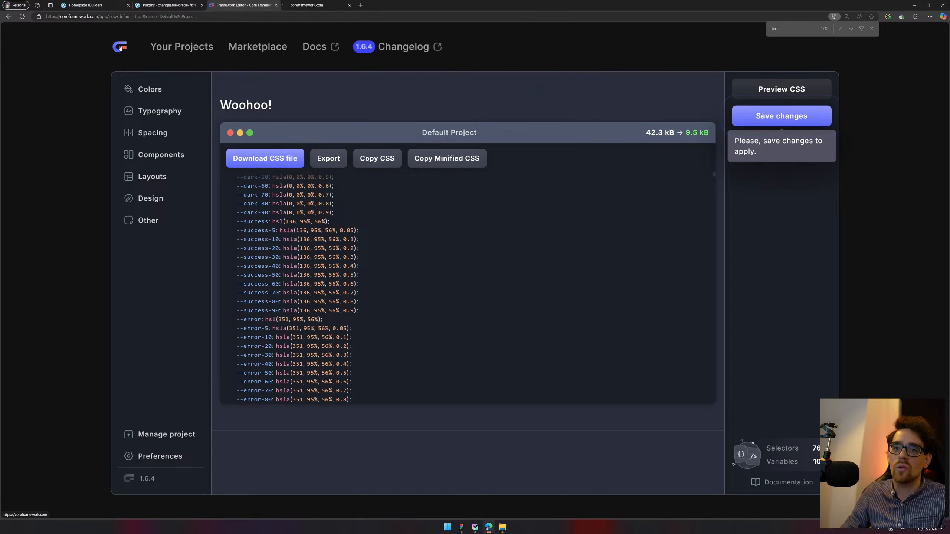
{"action": "left_click", "coordinate": [321, 6]}
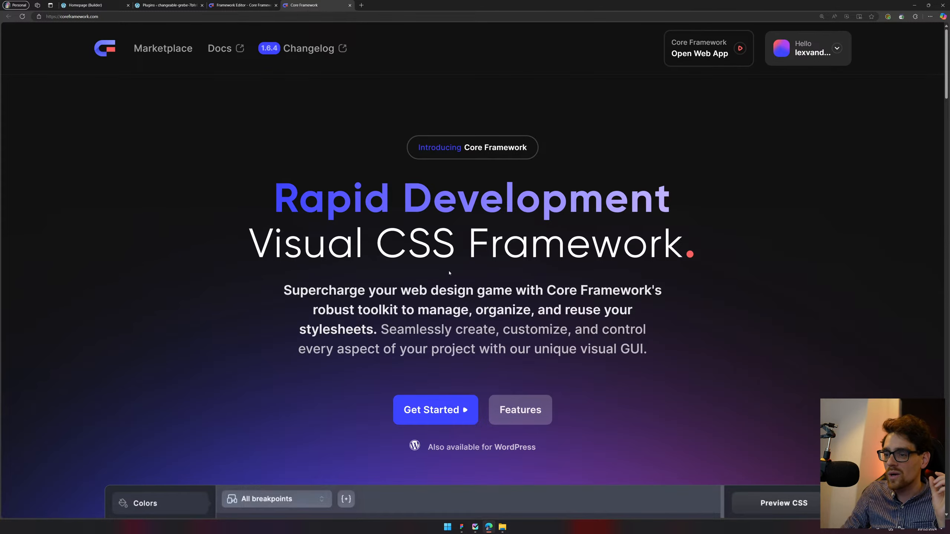
{"action": "left_click", "coordinate": [241, 5]}
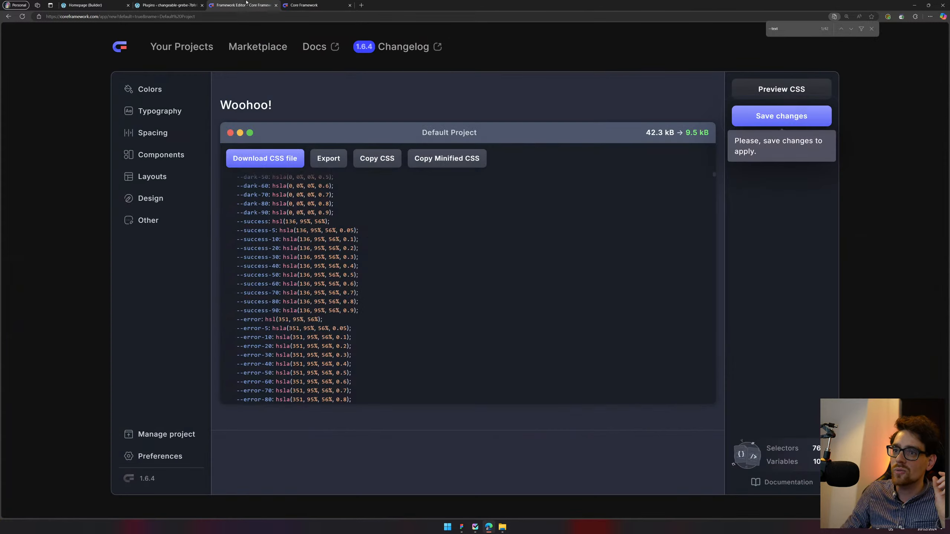
{"action": "left_click", "coordinate": [174, 89]}
{"action": "left_click", "coordinate": [476, 166]}
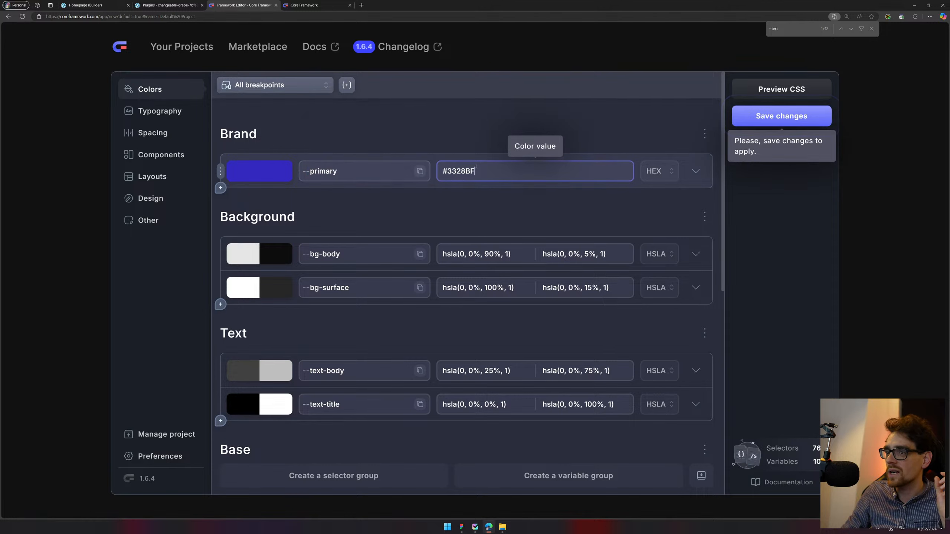
Open the automaticcss.com site in a new browser tab
{"action": "left_click", "coordinate": [361, 5]}
{"action": "type", "text": "auto"}
{"action": "key", "text": "Return"}
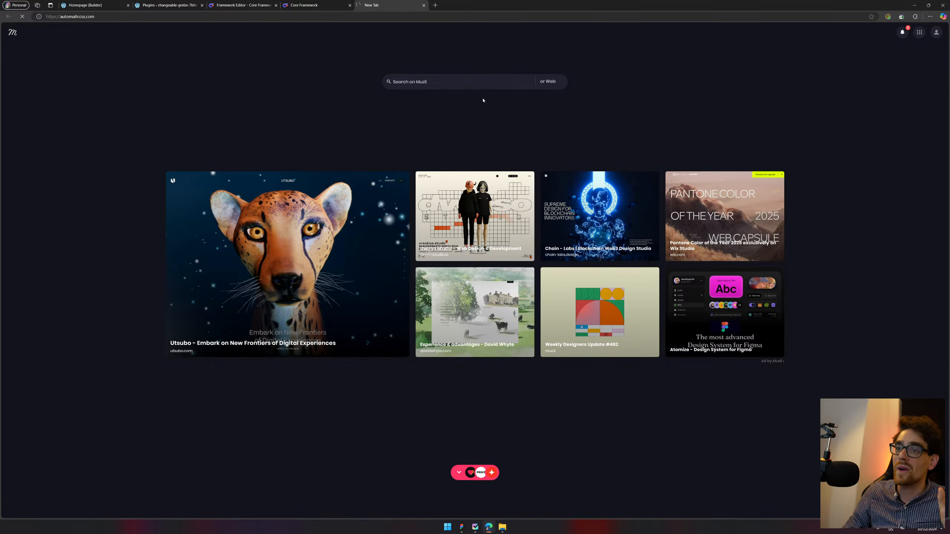
Preview the CSS generated by Core Framework and examine the --primary variants and the text, border and light variables
{"action": "left_click", "coordinate": [256, 4]}
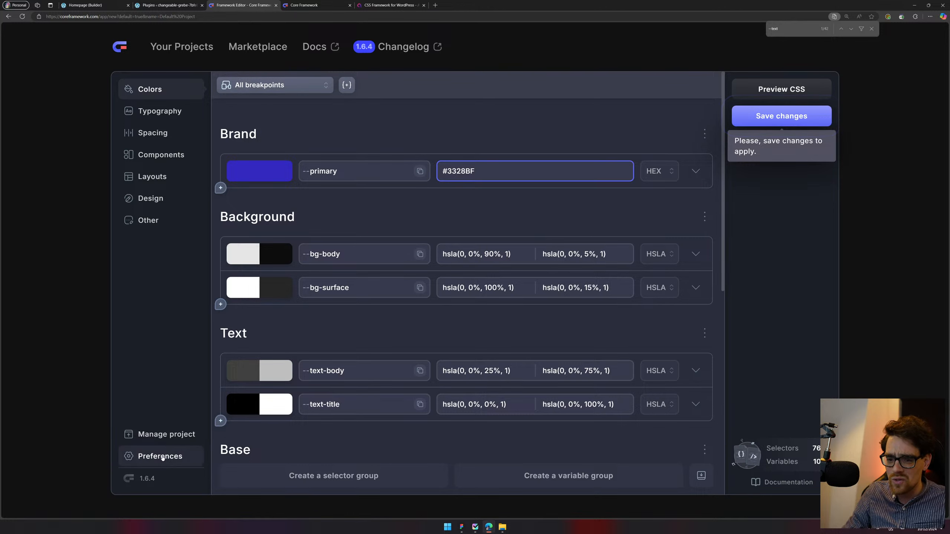
{"action": "left_click", "coordinate": [796, 95]}
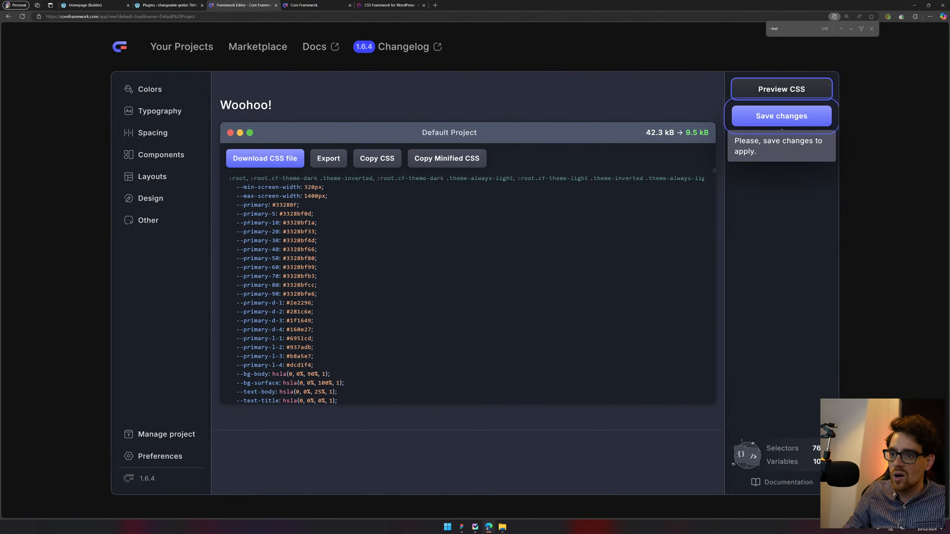
{"action": "left_click_drag", "start_coordinate": [235, 204], "coordinate": [326, 348]}
{"action": "scroll", "coordinate": [354, 310], "scroll_direction": "down", "scroll_amount": 6}
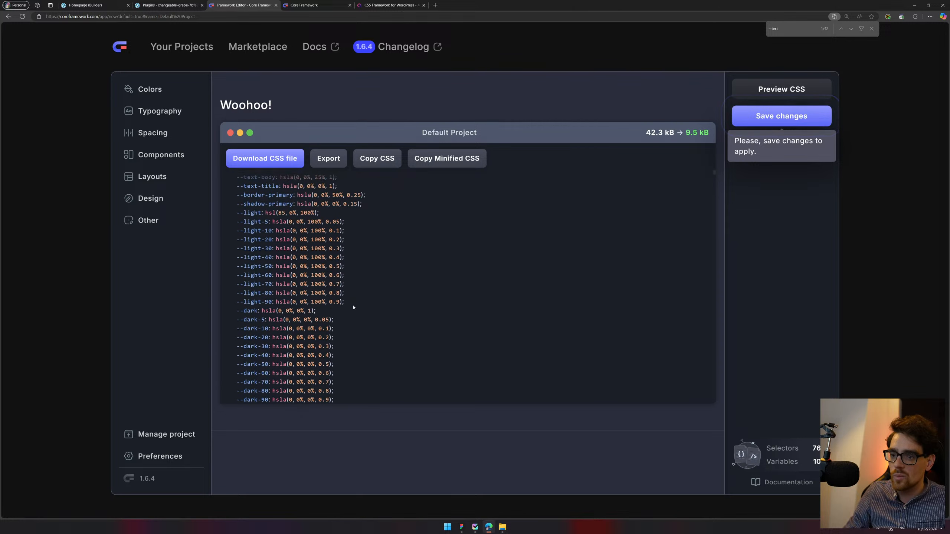
{"action": "left_click_drag", "start_coordinate": [237, 193], "coordinate": [415, 241]}
{"action": "left_click", "coordinate": [407, 254]}
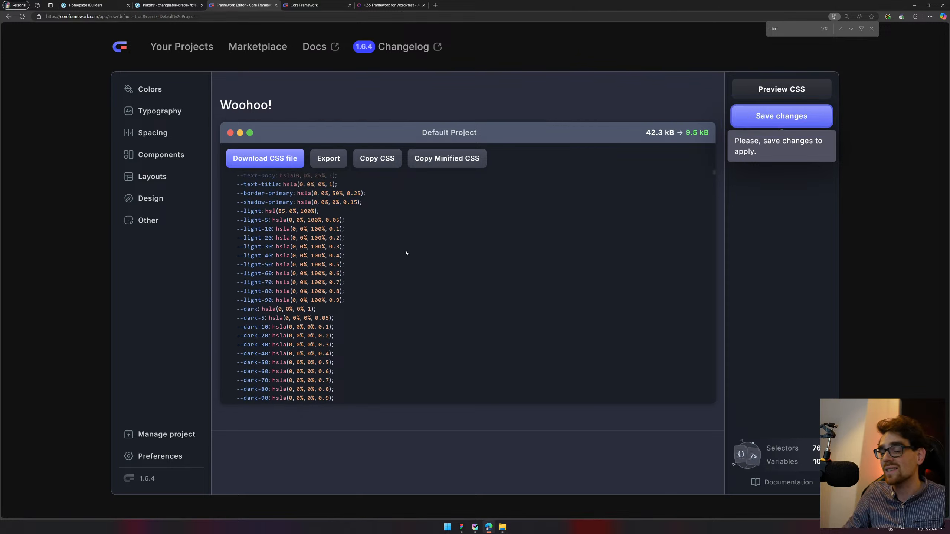
Browse the enlarged Automatic.css home page and close both the Automatic.css and Core Framework home page tabs
{"action": "left_click", "coordinate": [403, 4]}
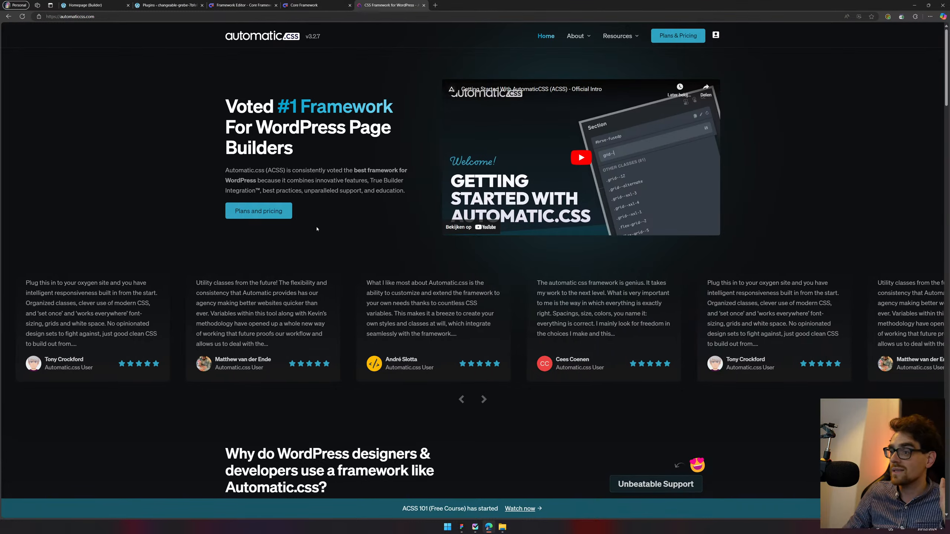
{"action": "key", "text": "ctrl+plus"}
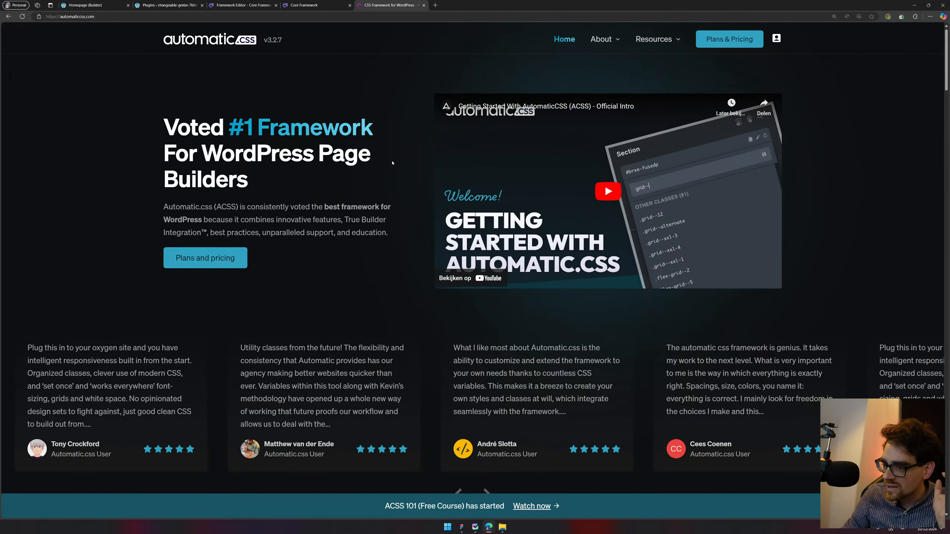
{"action": "scroll", "coordinate": [419, 218], "scroll_direction": "down", "scroll_amount": 2}
{"action": "scroll", "coordinate": [424, 225], "scroll_direction": "down", "scroll_amount": 3}
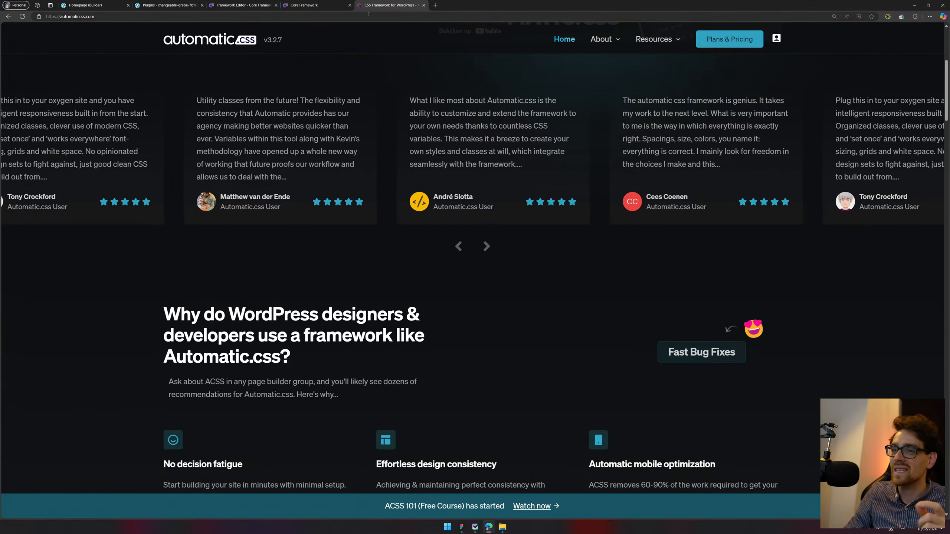
{"action": "middle_click", "coordinate": [410, 5]}
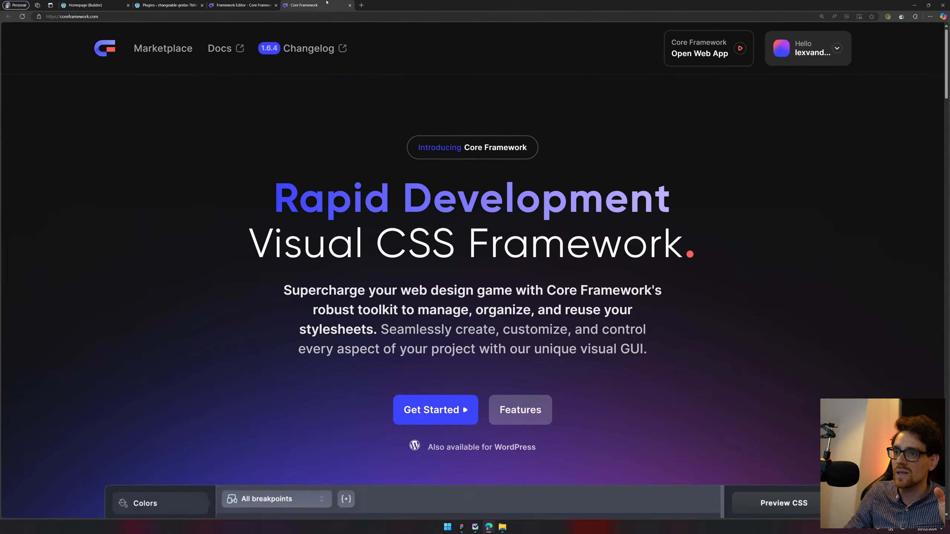
{"action": "middle_click", "coordinate": [327, 3]}
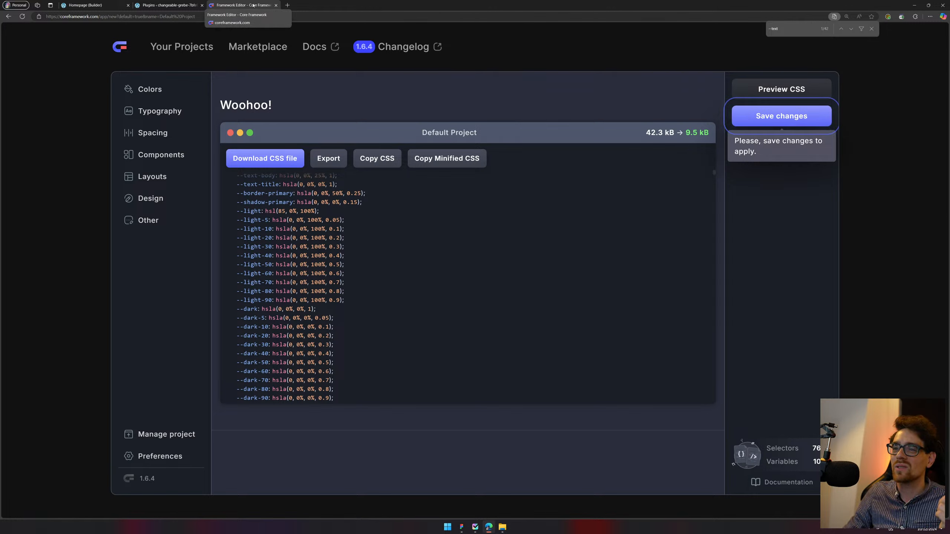
Examine the shade, tint and utility class options of the --primary colour in Core Framework and collapse them
{"action": "scroll", "coordinate": [397, 218], "scroll_direction": "up", "scroll_amount": 3}
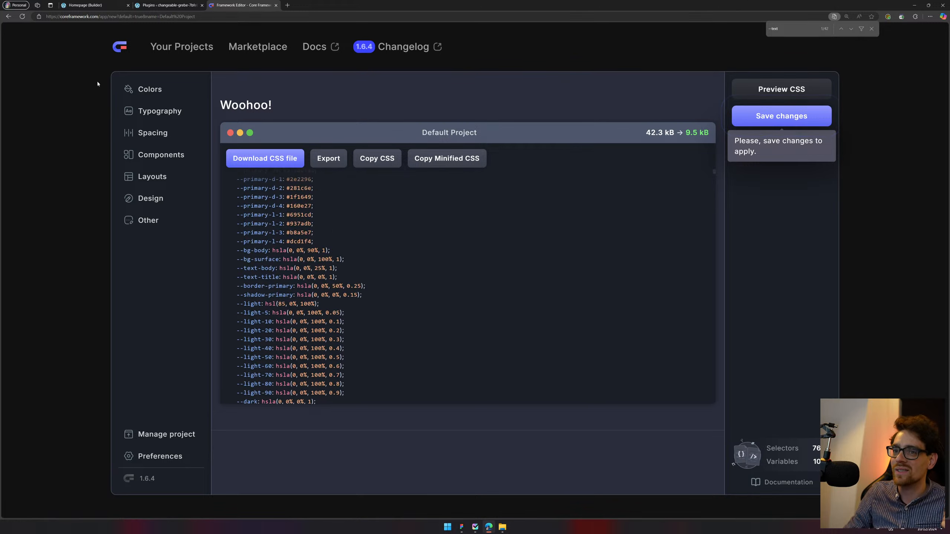
{"action": "left_click", "coordinate": [173, 93]}
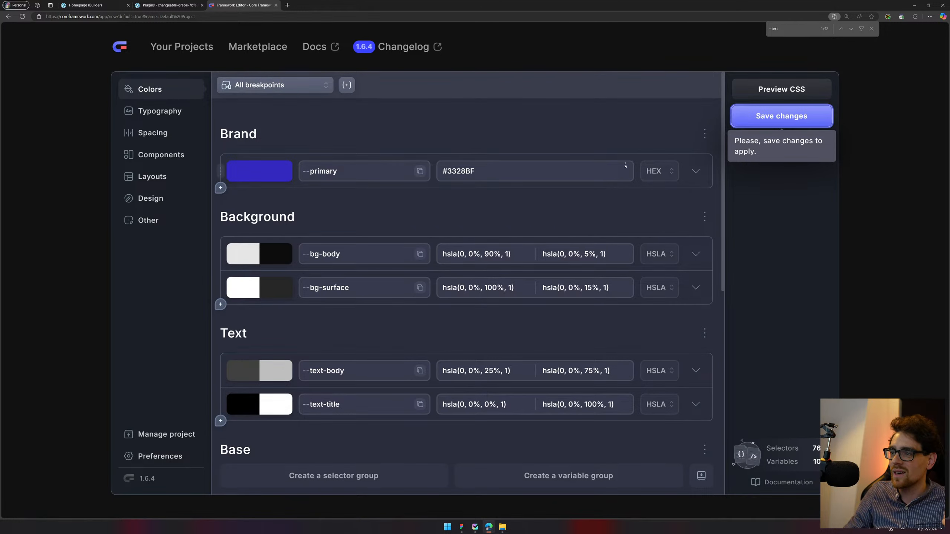
{"action": "left_click", "coordinate": [702, 172]}
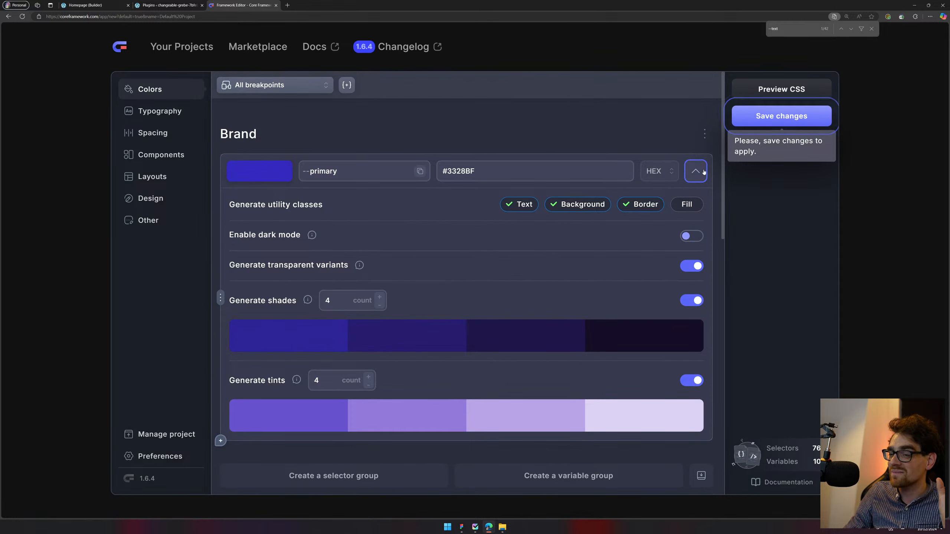
{"action": "left_click", "coordinate": [695, 171]}
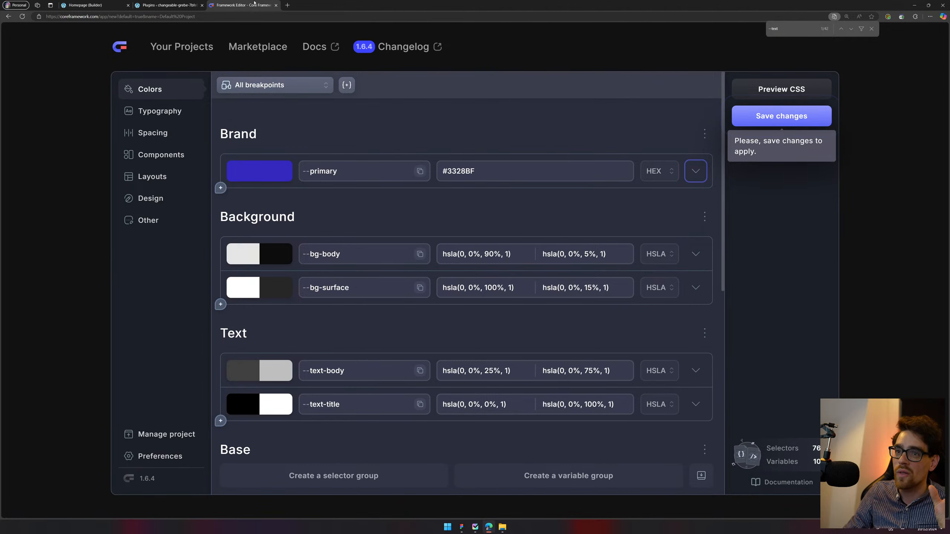
Return to the Bricks homepage builder, close the variable manager and inspect the hero heading's style settings
{"action": "left_click", "coordinate": [175, 5]}
{"action": "left_click", "coordinate": [92, 4]}
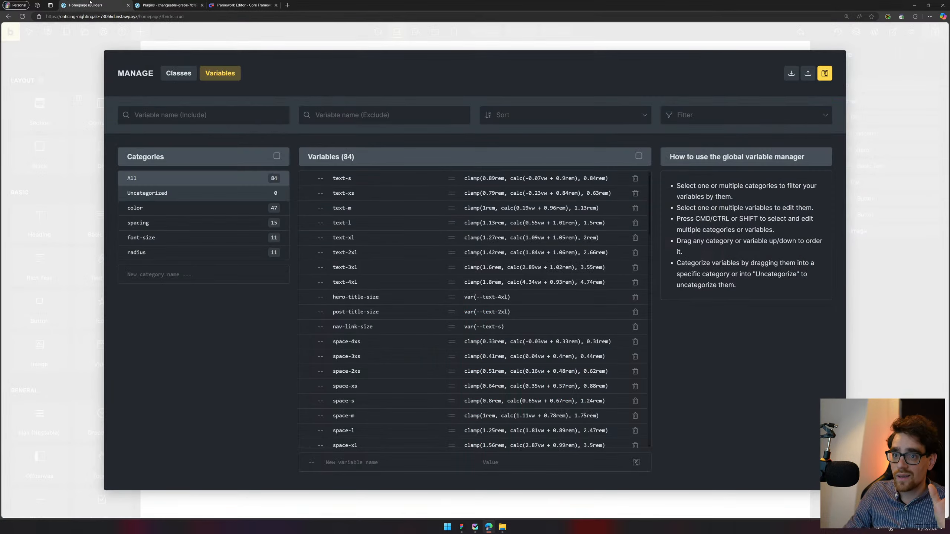
{"action": "left_click", "coordinate": [484, 47]}
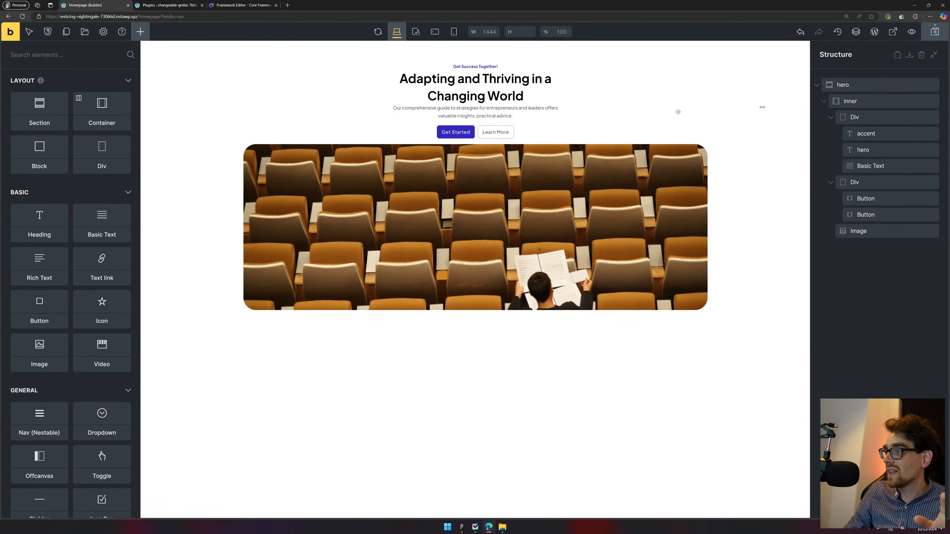
{"action": "left_click", "coordinate": [542, 91]}
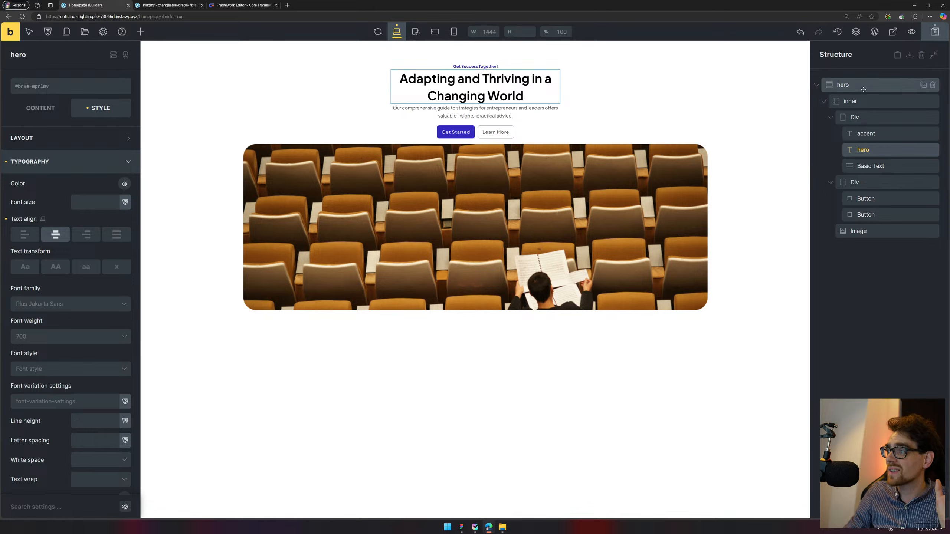
{"action": "left_click", "coordinate": [460, 394]}
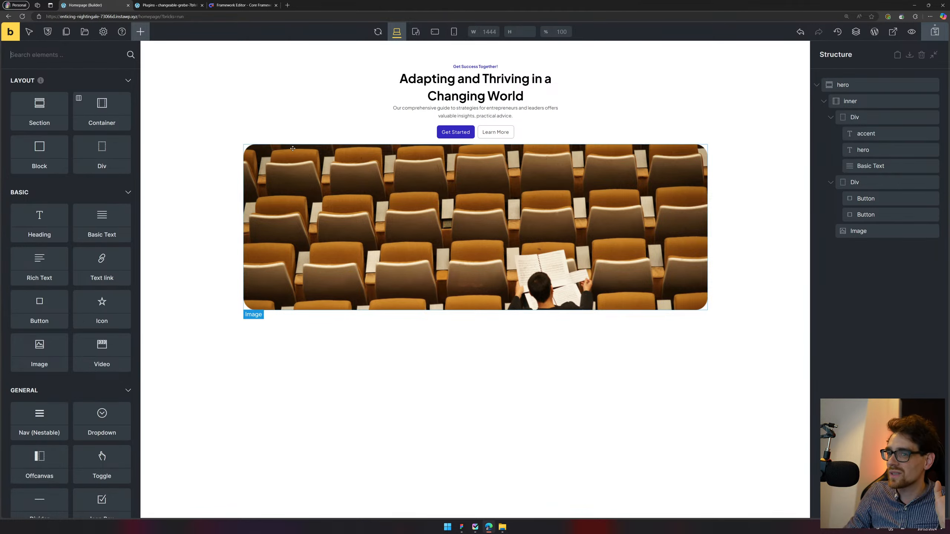
Add a new Section below the hero with a Heading and a Basic Text inside its Container
{"action": "left_click", "coordinate": [39, 109]}
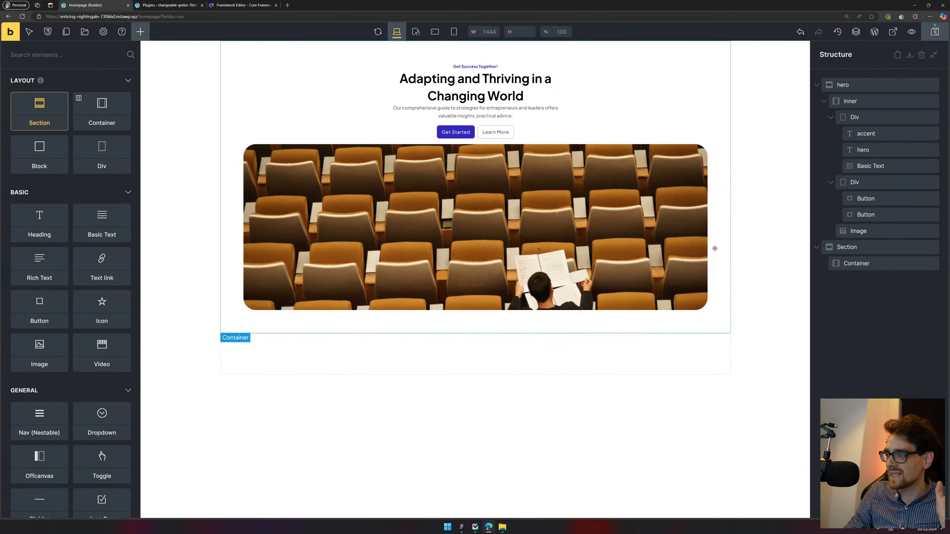
{"action": "left_click", "coordinate": [913, 258]}
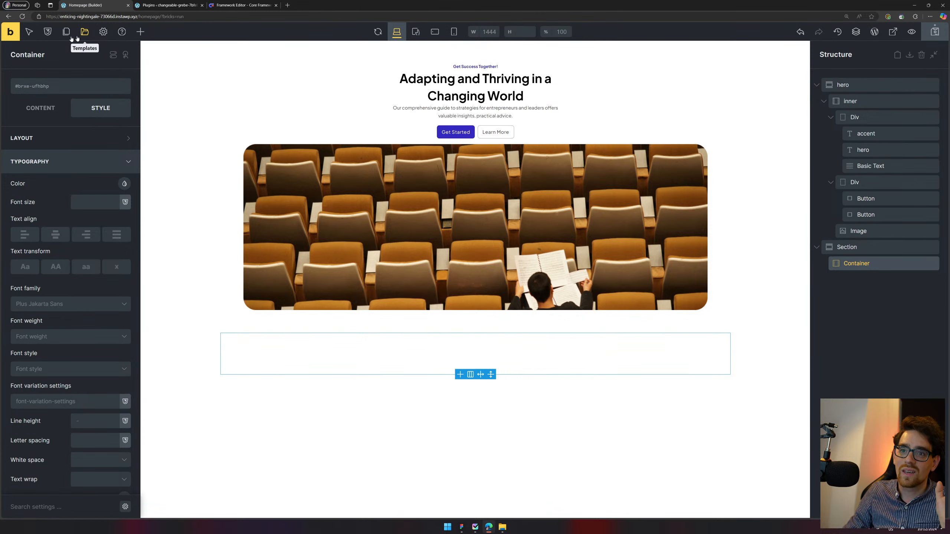
{"action": "left_click", "coordinate": [144, 34]}
{"action": "left_click", "coordinate": [56, 224]}
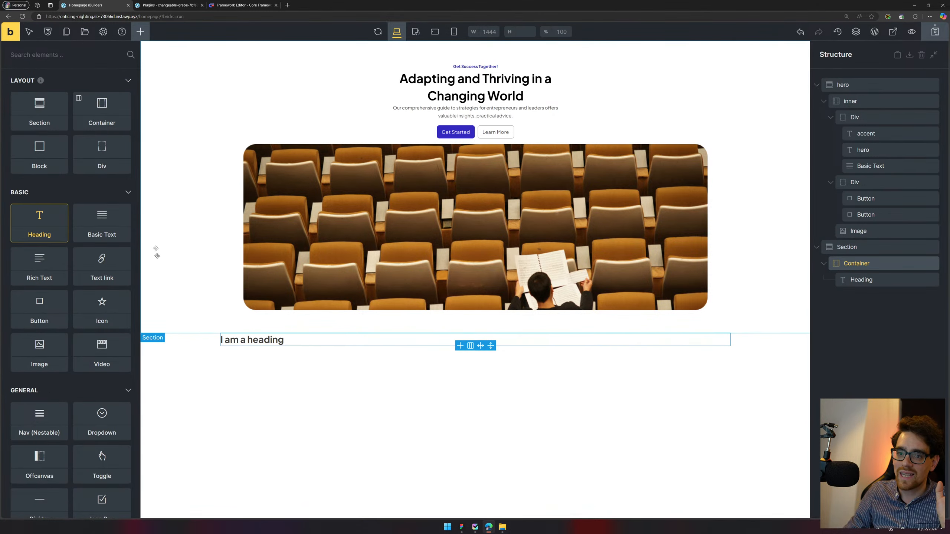
{"action": "left_click", "coordinate": [105, 229]}
Replace the new heading's text with "HJAhaha"
{"action": "left_click", "coordinate": [253, 340]}
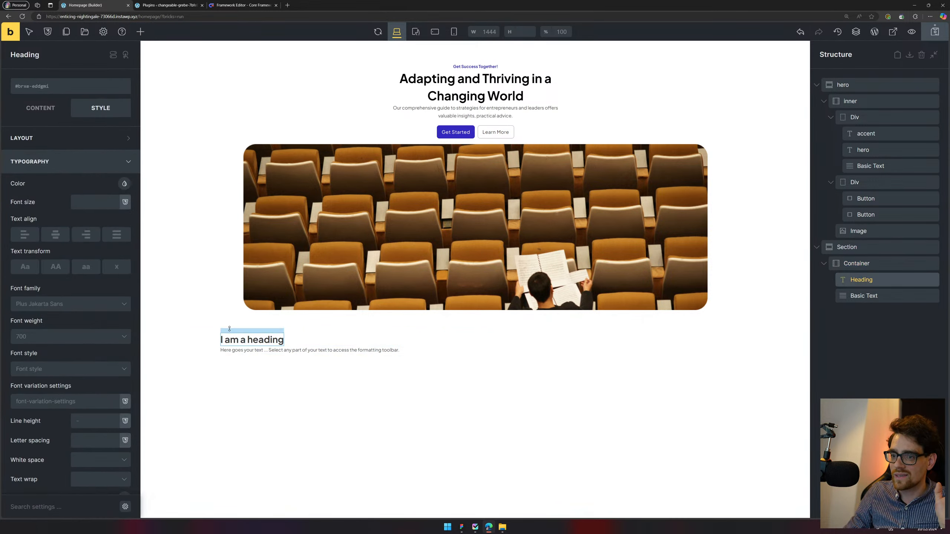
{"action": "triple_click", "coordinate": [252, 339]}
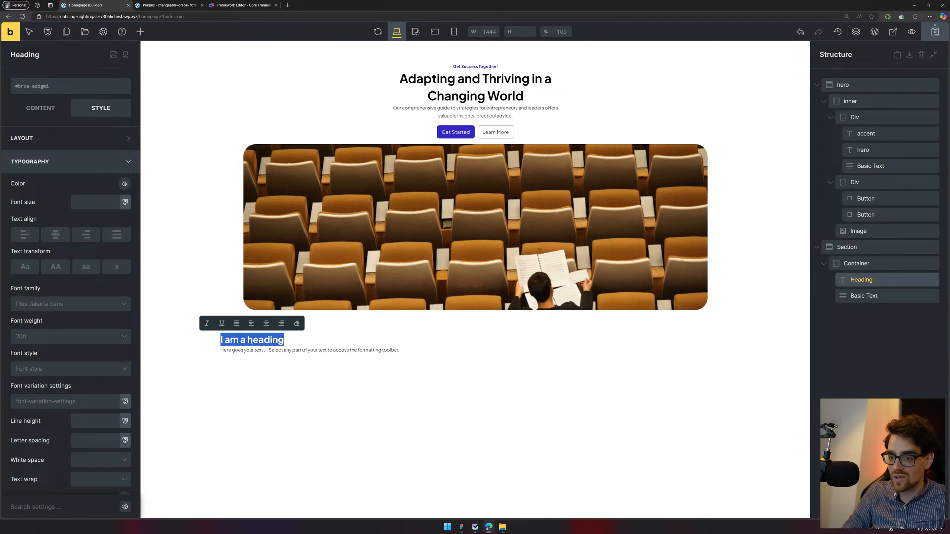
{"action": "type", "text": "HJAhaha"}
{"action": "key", "text": "ctrl+a"}
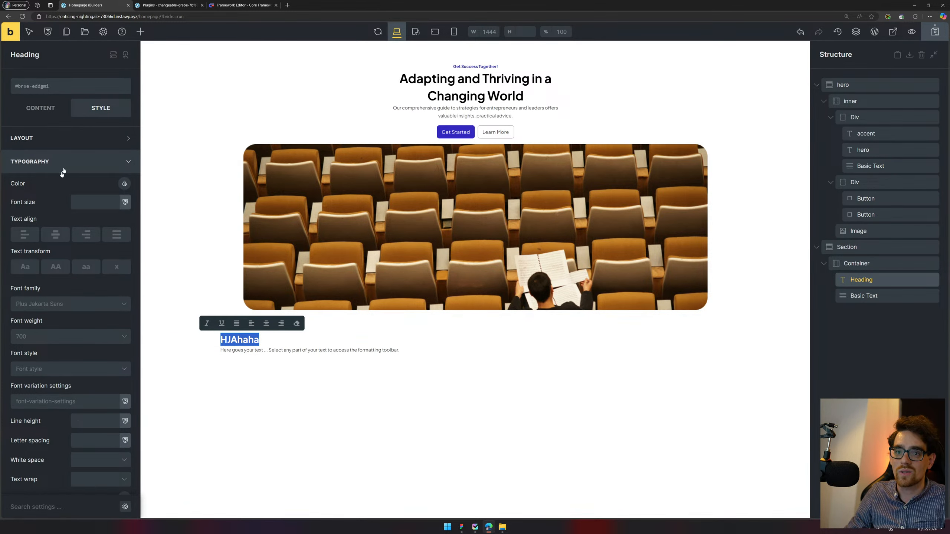
Set the "HJAhaha" heading's text colour to the indigo-blue brand swatch from the Default palette
{"action": "left_click", "coordinate": [124, 184]}
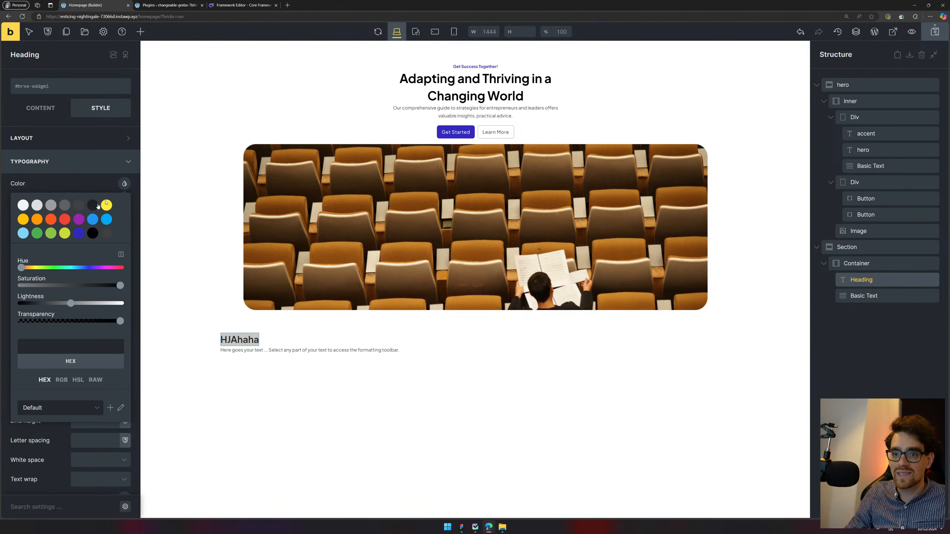
{"action": "left_click", "coordinate": [79, 233]}
{"action": "left_click", "coordinate": [98, 173]}
{"action": "left_click", "coordinate": [235, 356]}
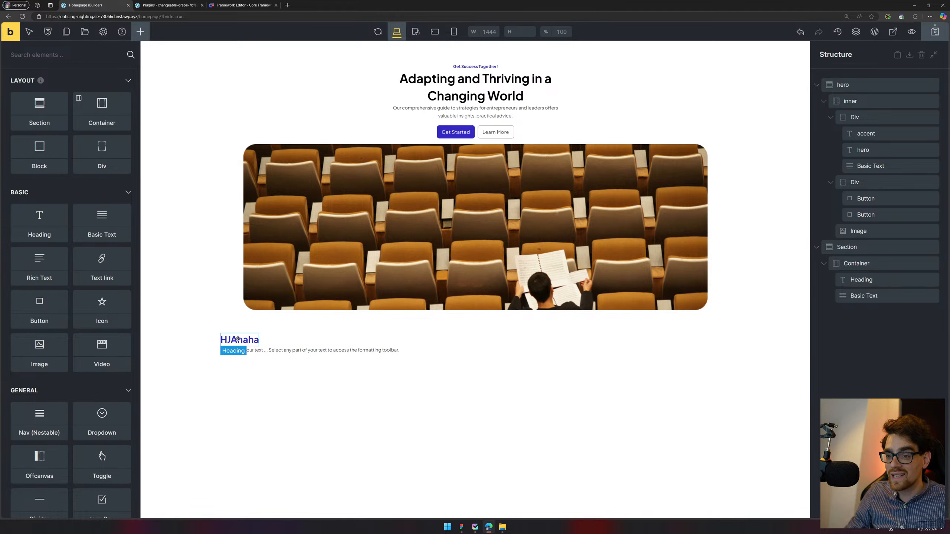
{"action": "left_click", "coordinate": [238, 339]}
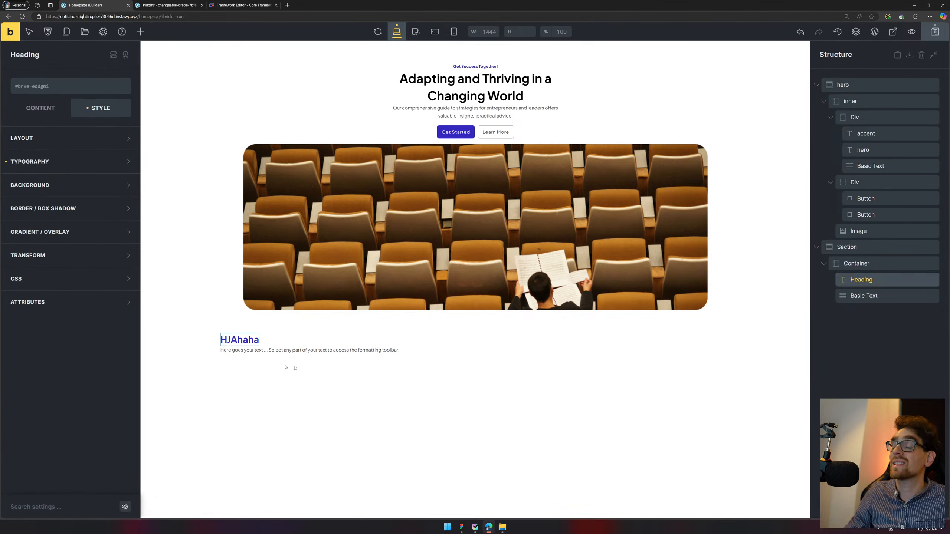